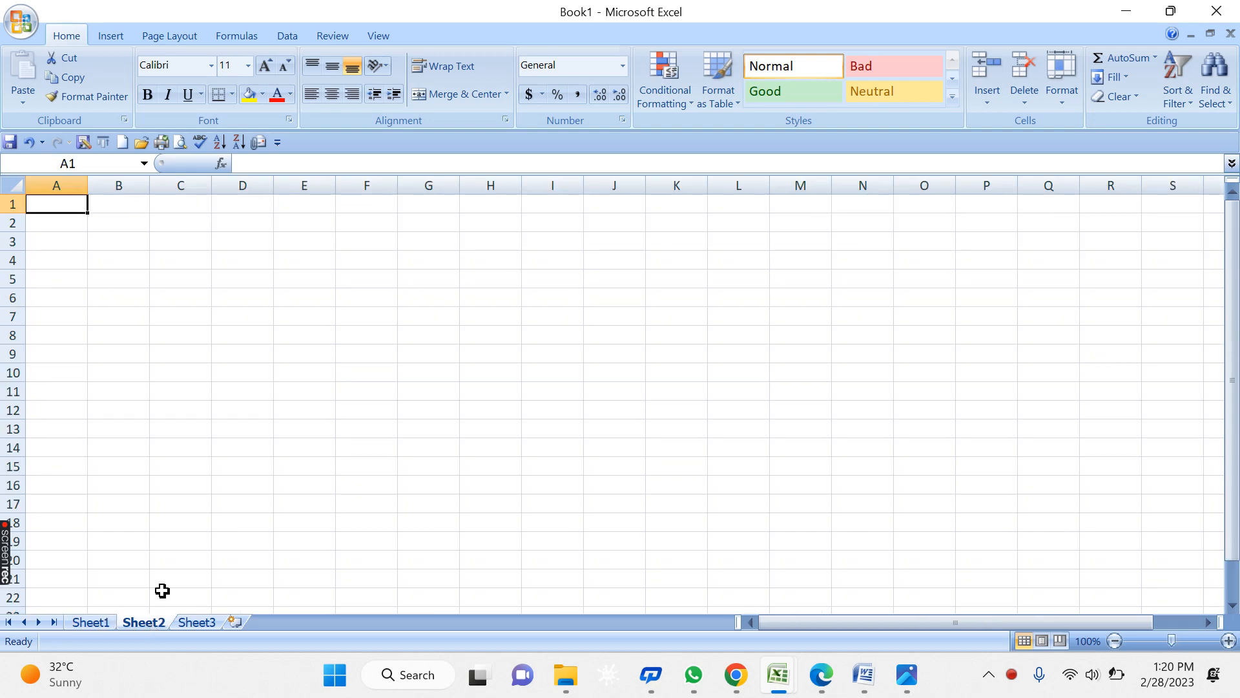
- Try a STUDENTS NAME heading with a wider column A, then undo it and return to A1
scroll(373, 354, "up", 6, "ctrl")
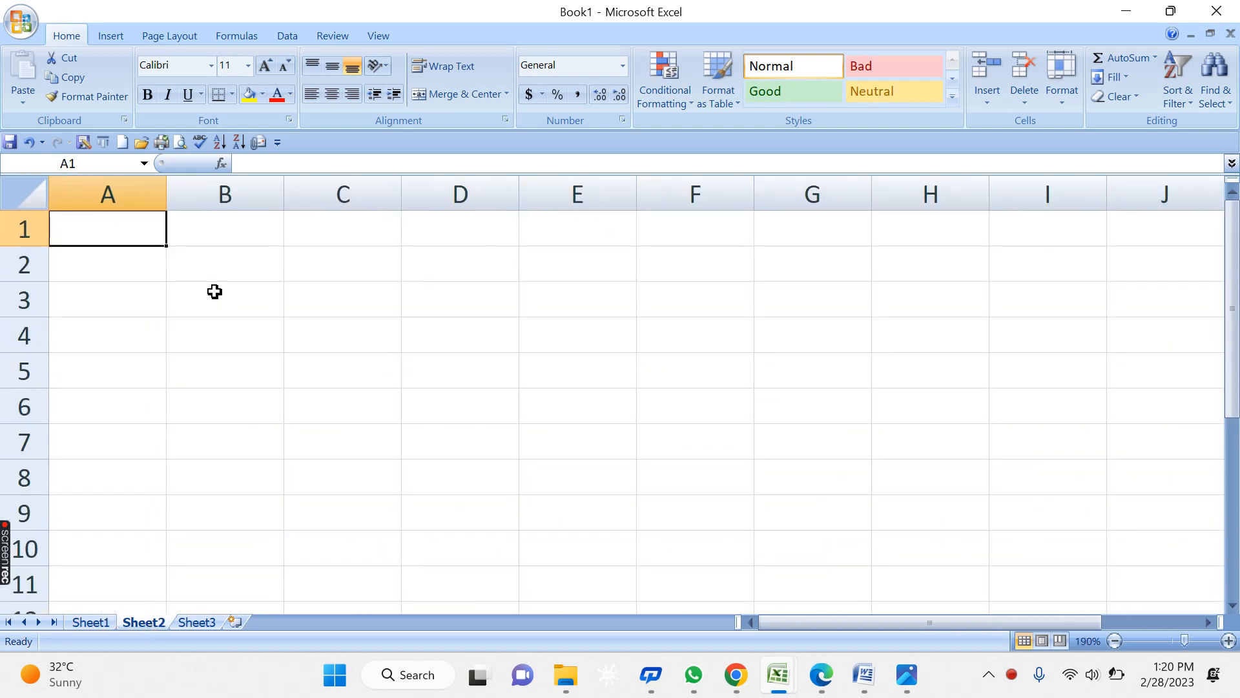
type("SR. NO.")
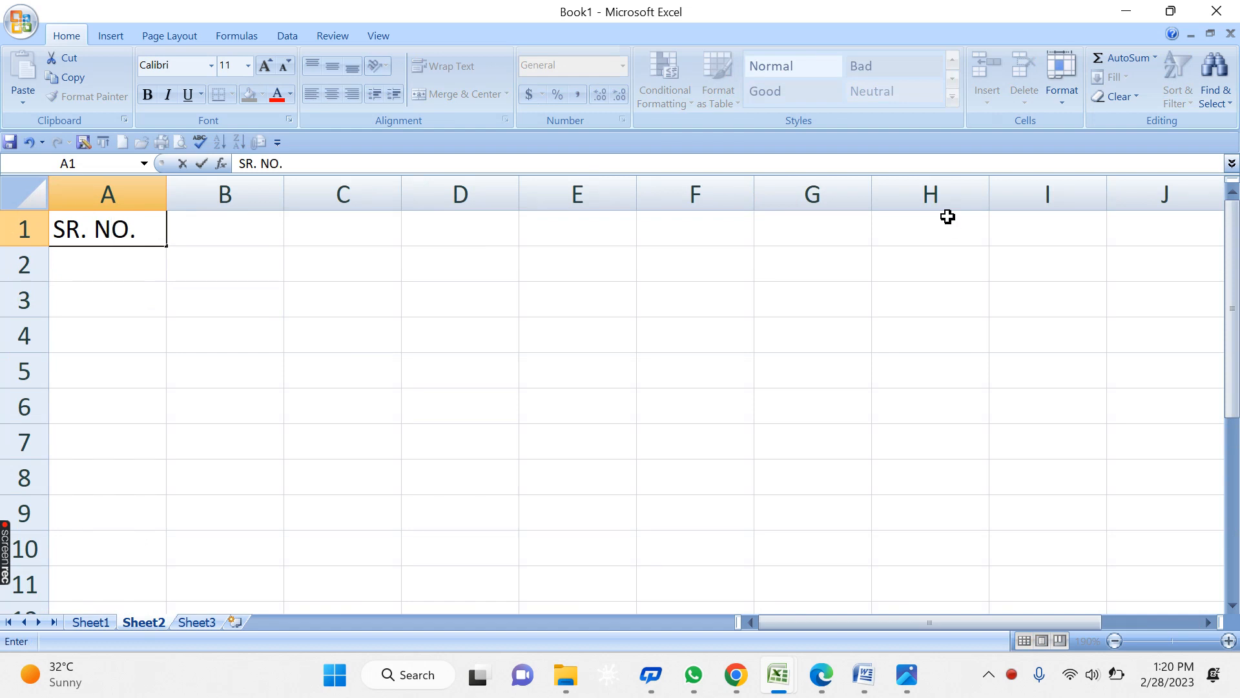
key("Escape")
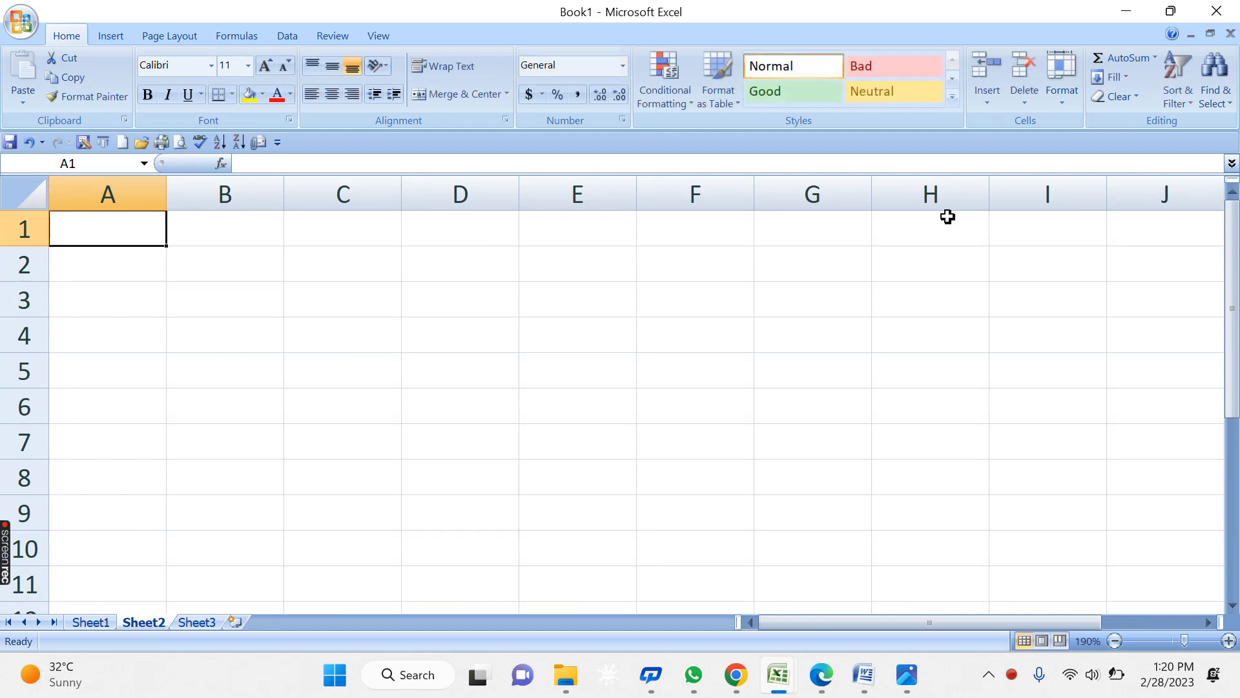
type("STUDENTS")
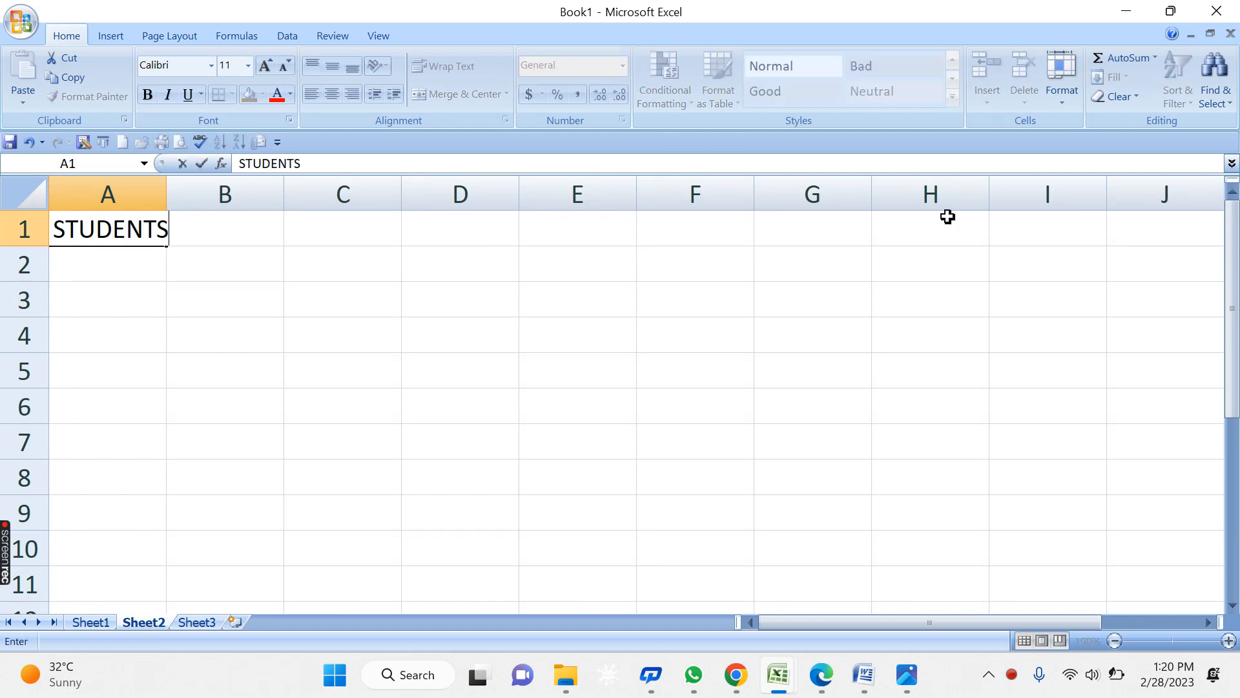
type(" NAME")
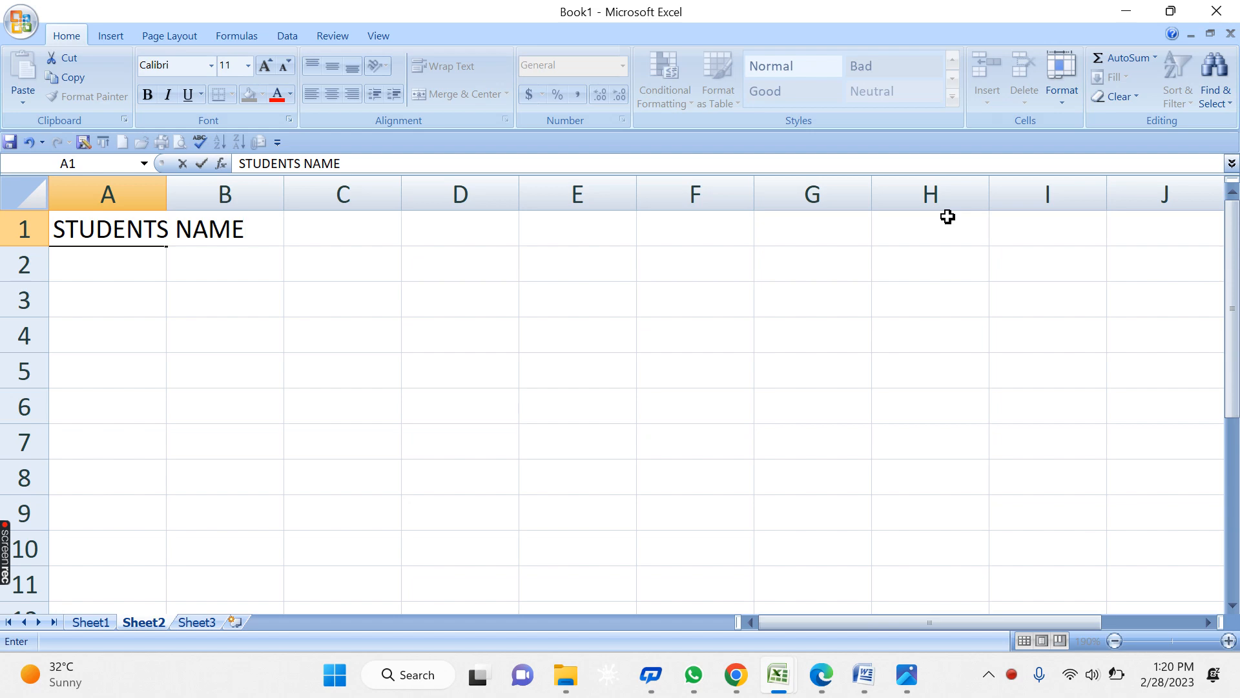
key("Tab")
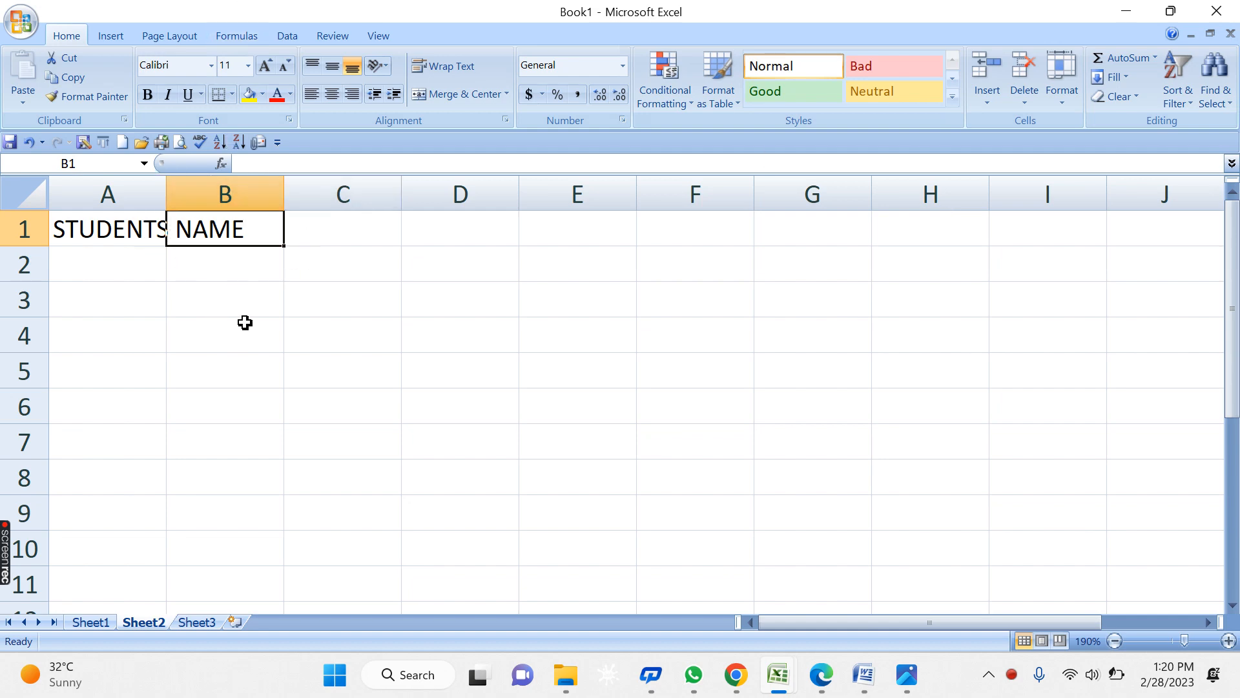
left_click_drag(165, 191, 266, 189)
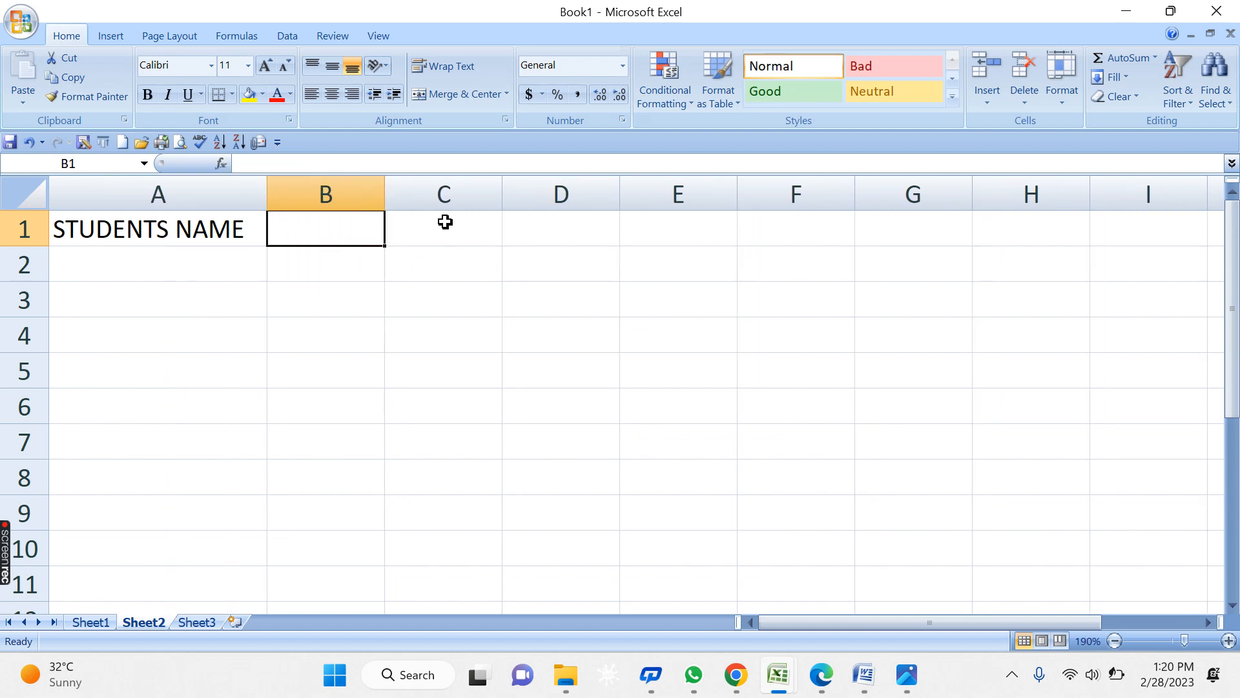
left_click(304, 374)
left_click(304, 310)
key("ctrl+z")
key("ctrl+z")
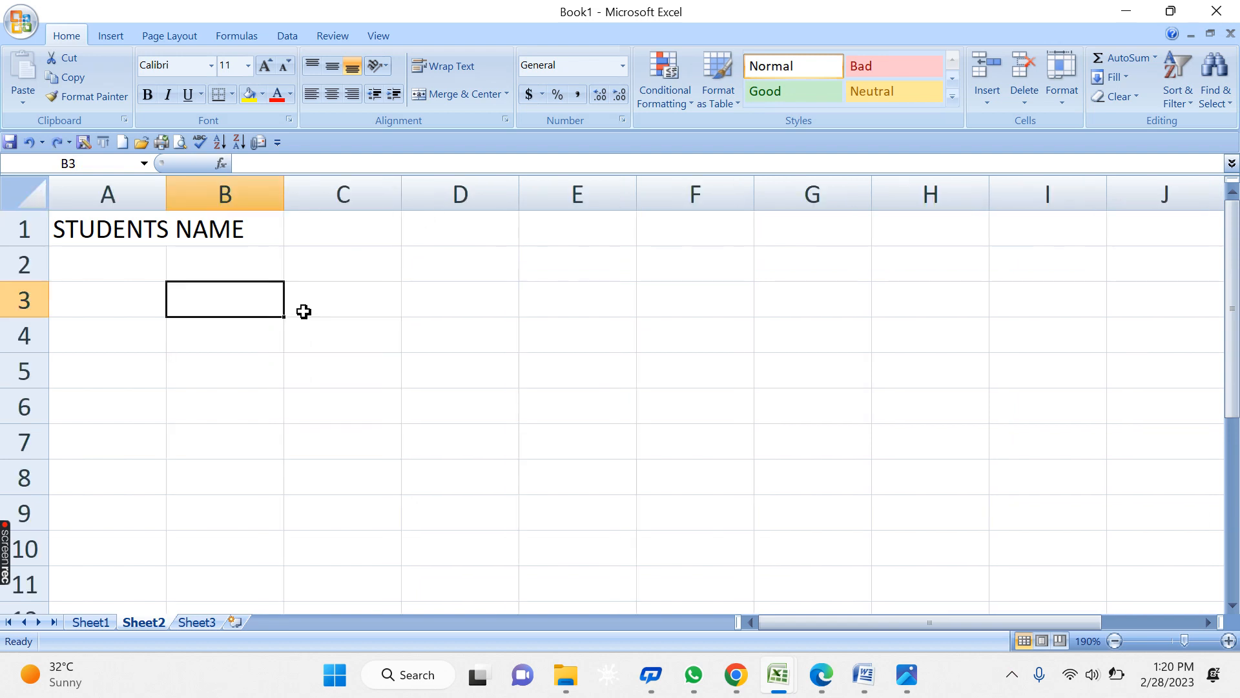
left_click(695, 580)
key("ctrl+Home")
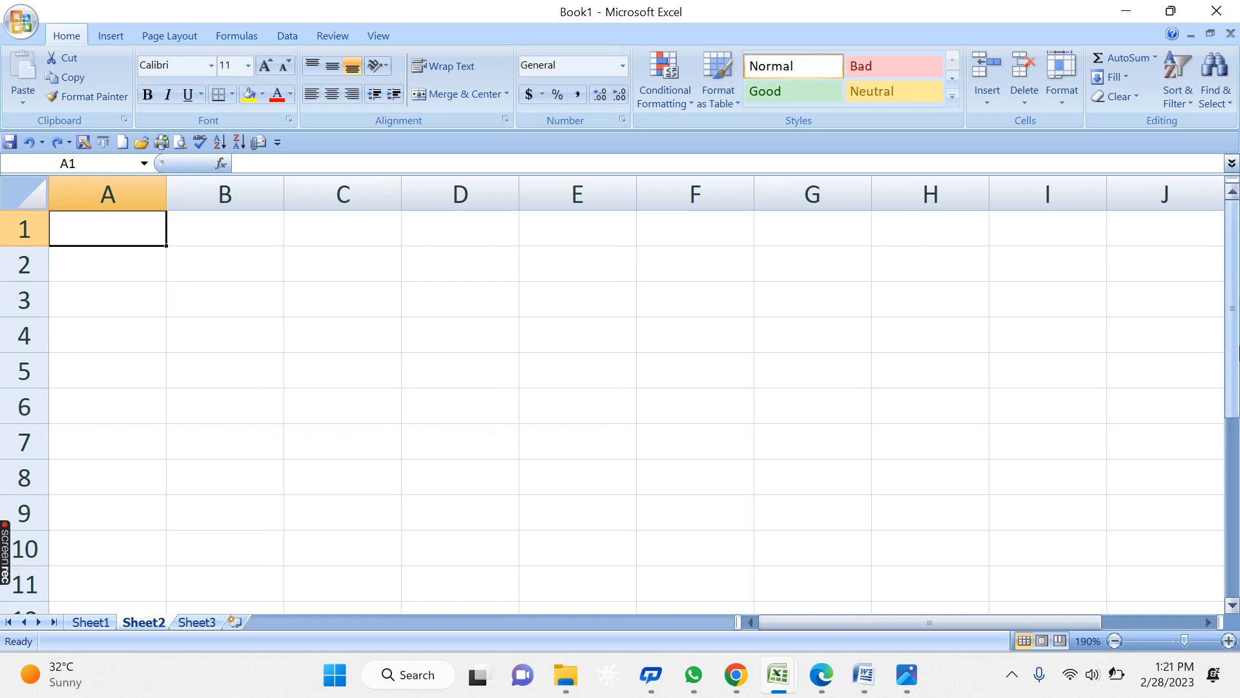
- Enter the headings STUDENTS NAME, HINDI, ENGLISH, MATHS and SCIENCE across A1:E1
type("STUDENTS")
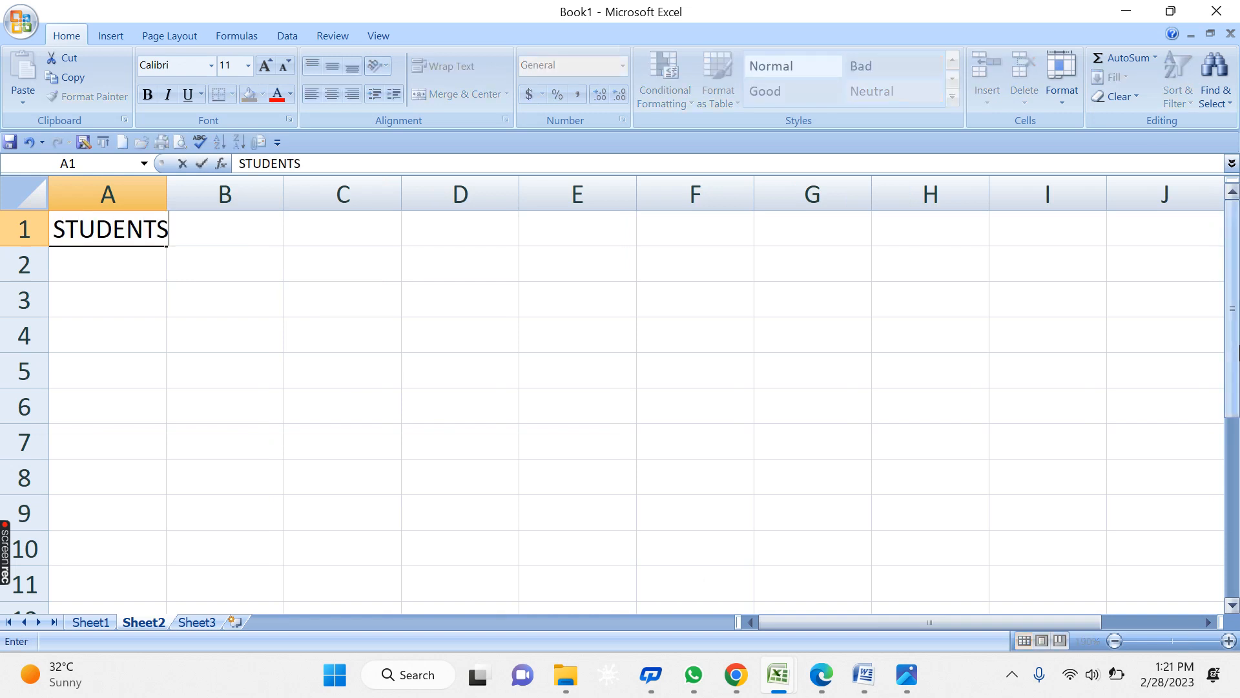
type(" NAME")
key("Tab")
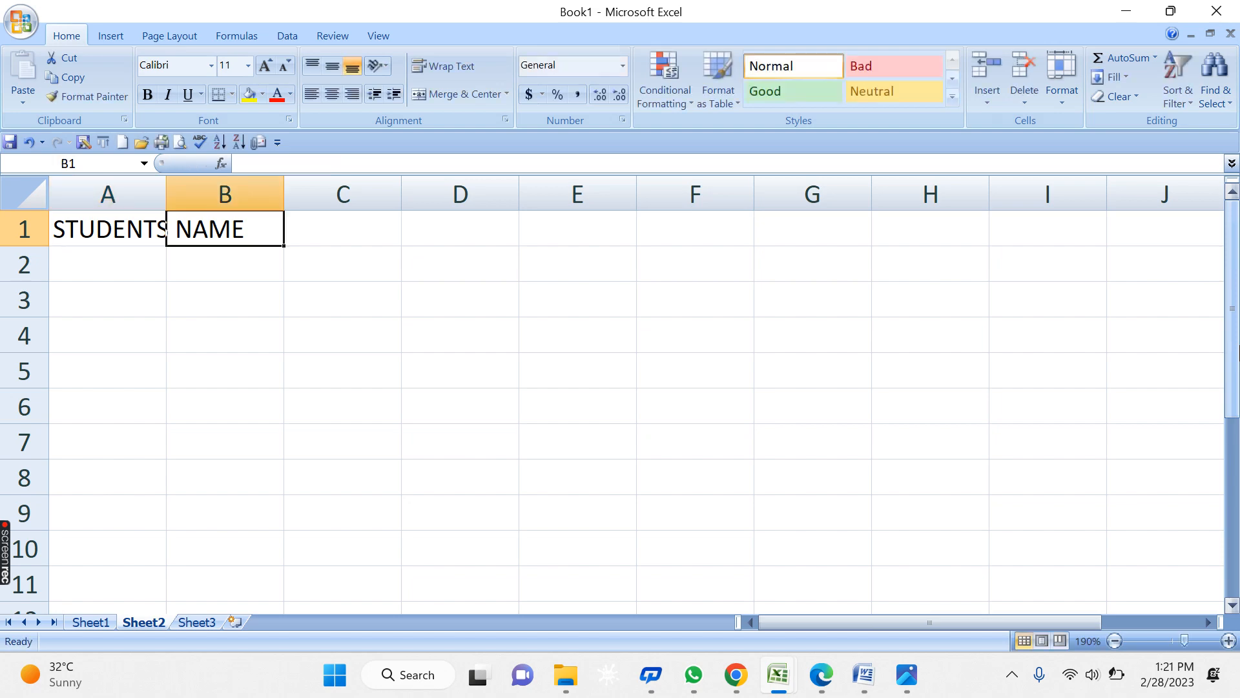
type("HINDI")
key("Tab")
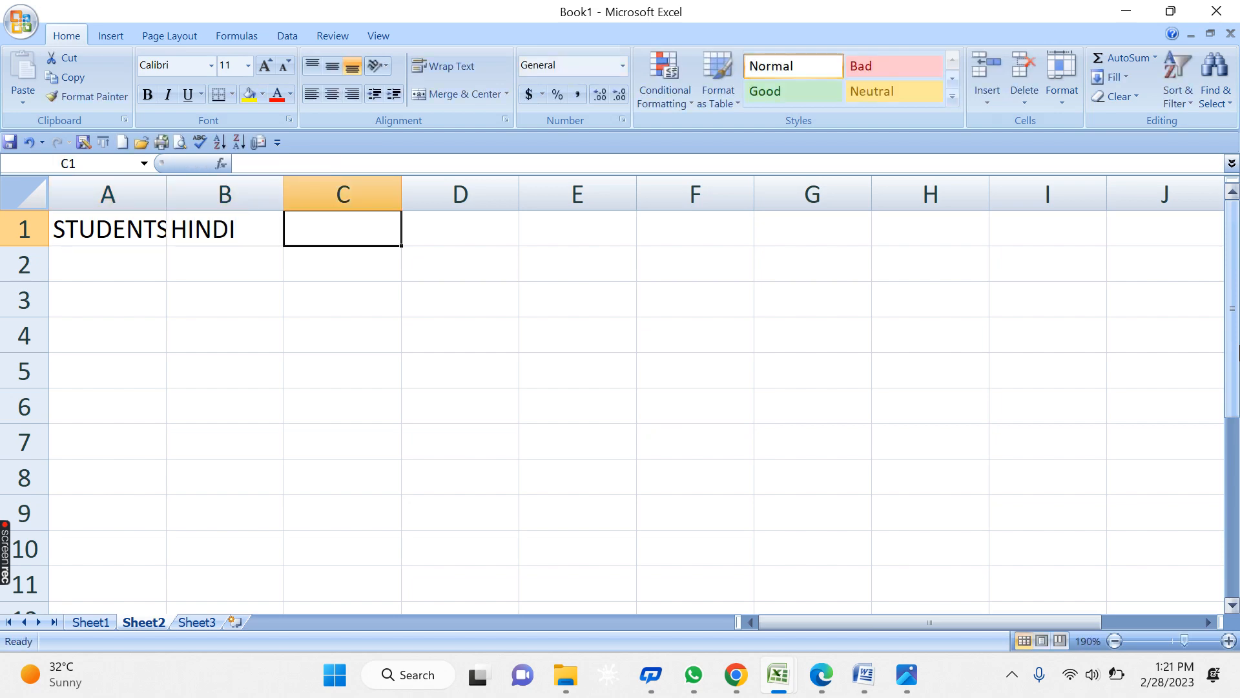
type("ENLG")
key("BackSpace")
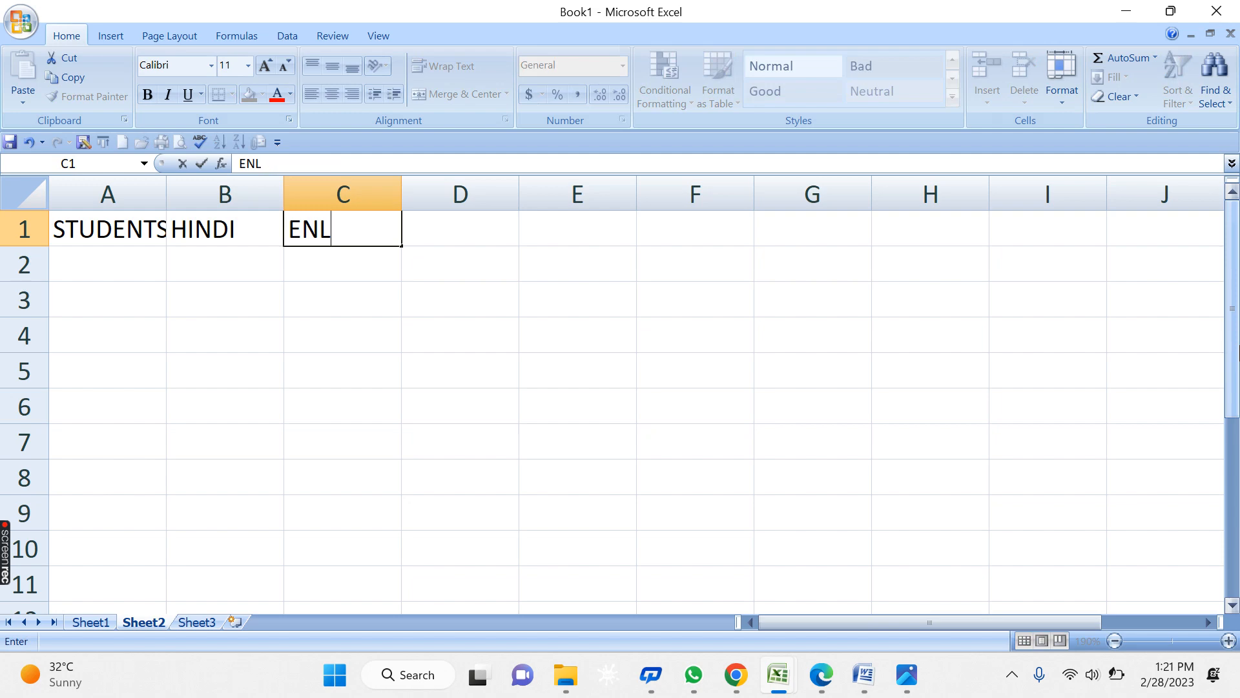
type("ISH")
key("BackSpace")
key("BackSpace")
key("BackSpace")
type("GLISH")
key("Tab")
type("MAT")
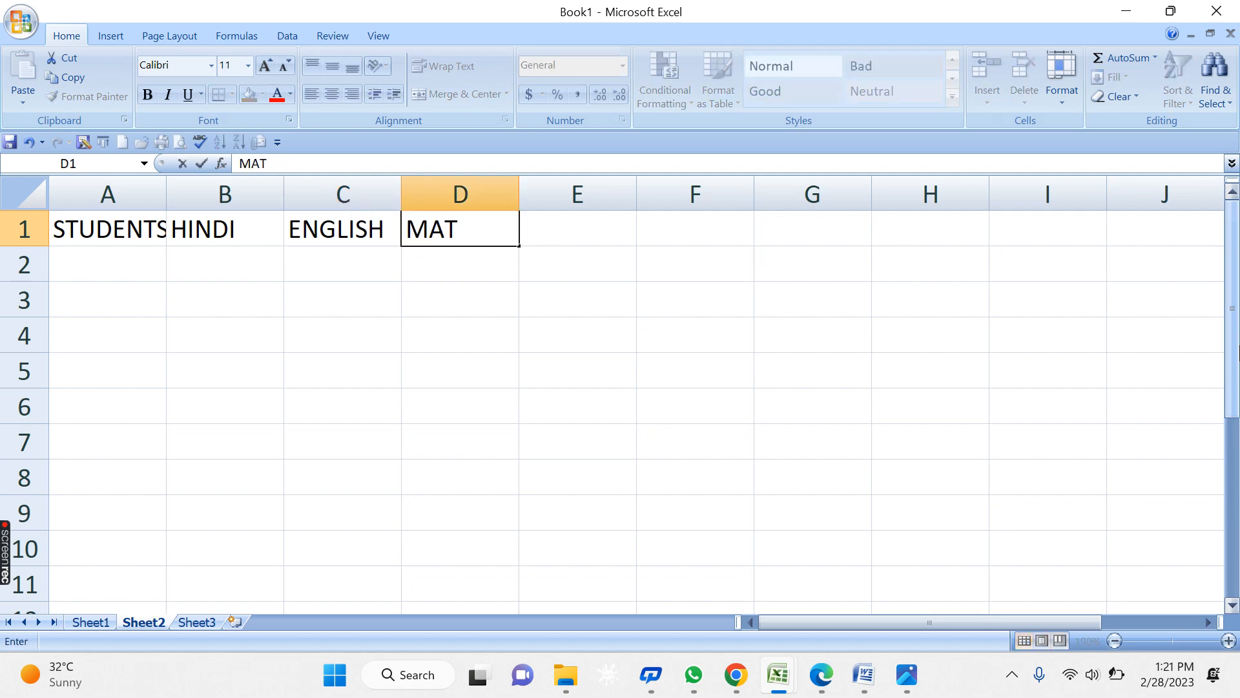
type("HS")
key("Tab")
type("SC")
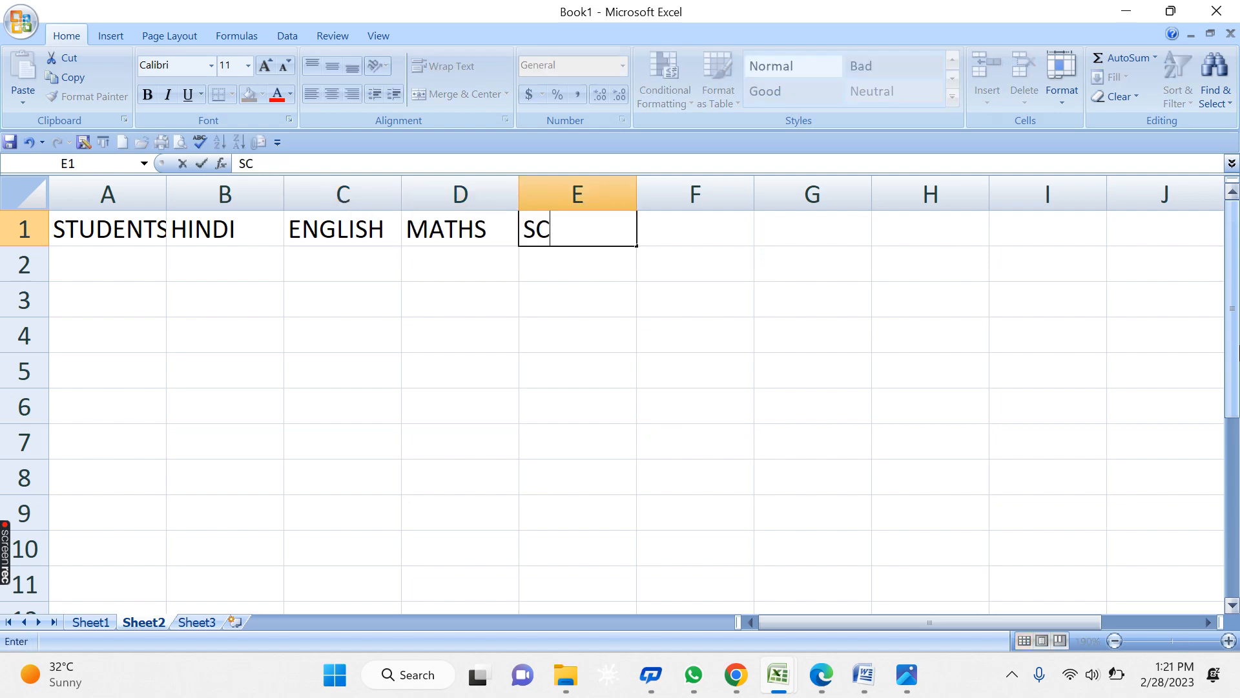
type("IENCE")
key("Tab")
- Continue with ARTS, SANSKRIT, URDU, TOTAL, PERCENTAGE and GRADE in F1:K1
type("AR")
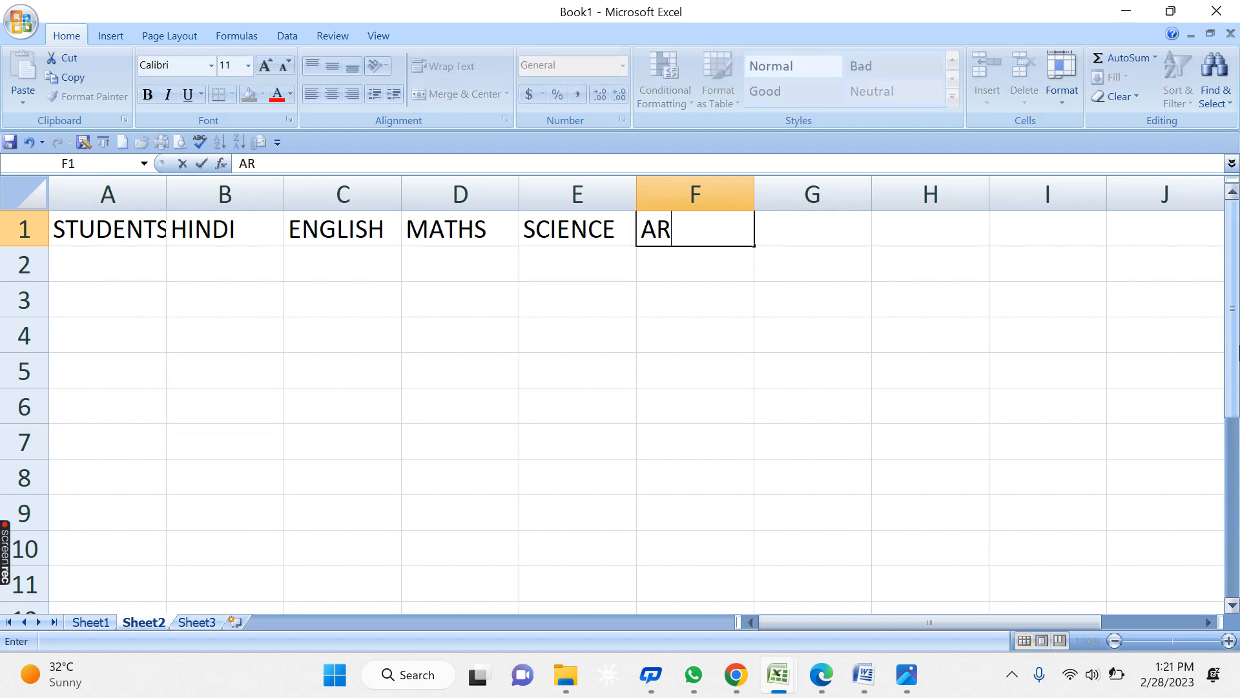
type("S")
key("BackSpace")
type("TS")
key("Tab")
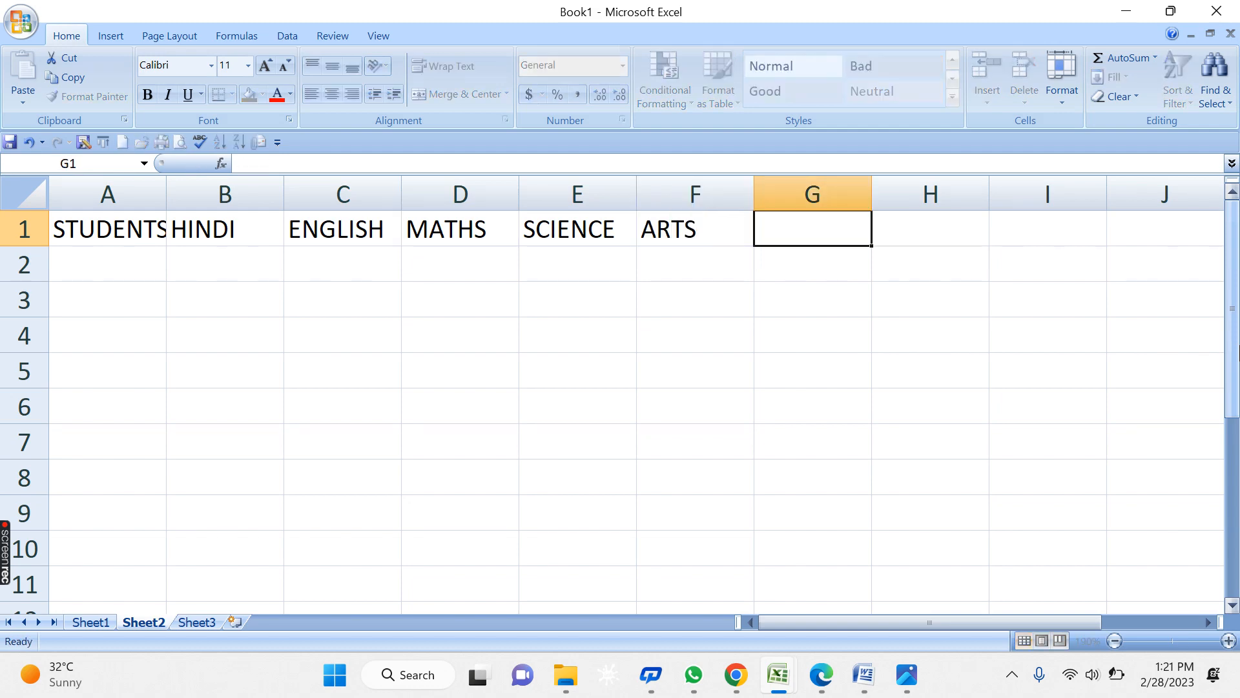
type("SANS")
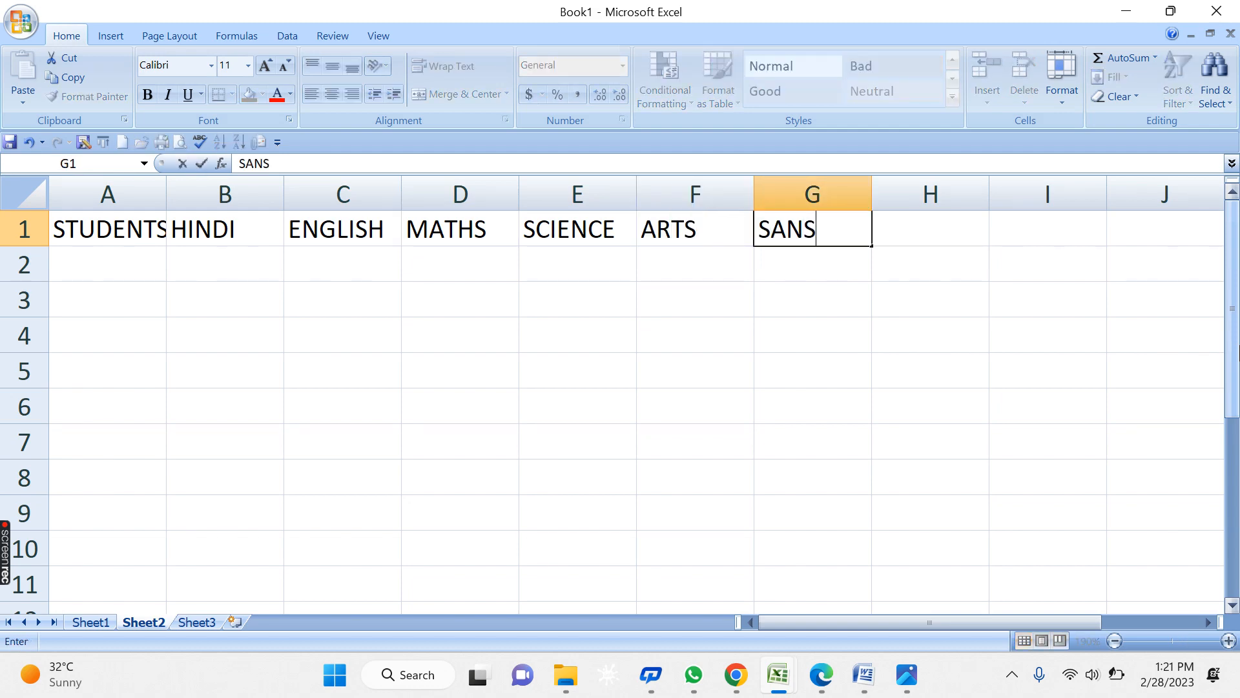
type("KRIT")
key("Tab")
type("URDU")
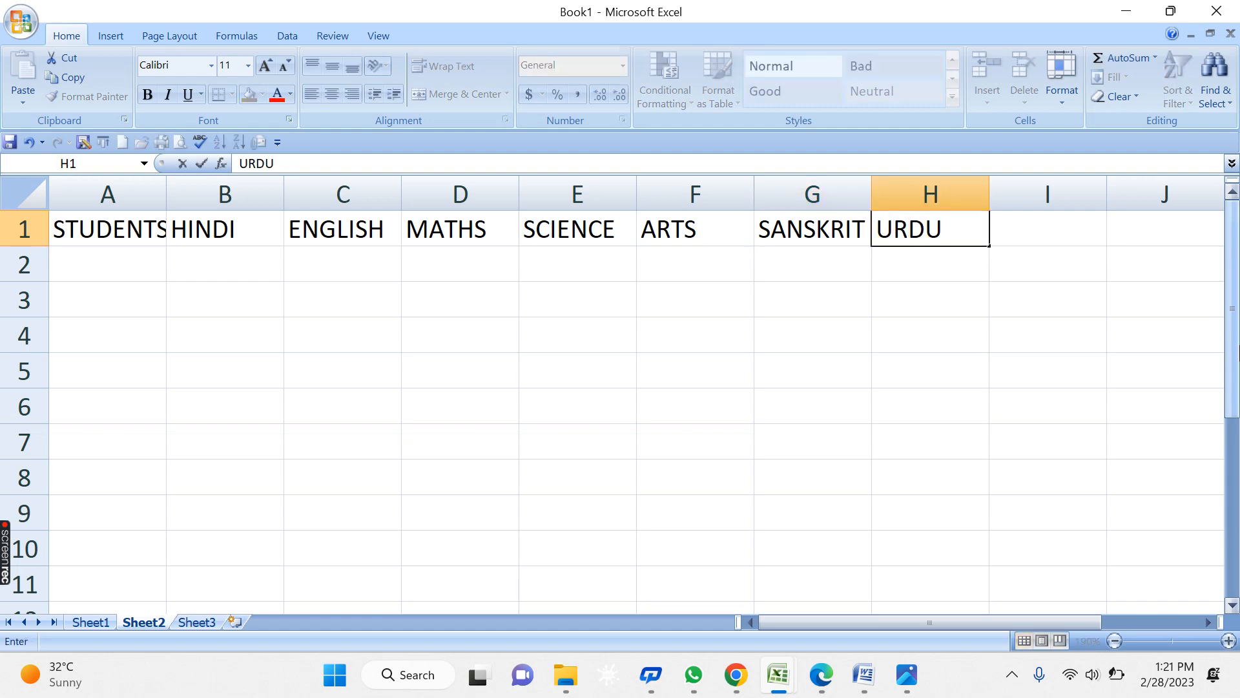
key("Tab")
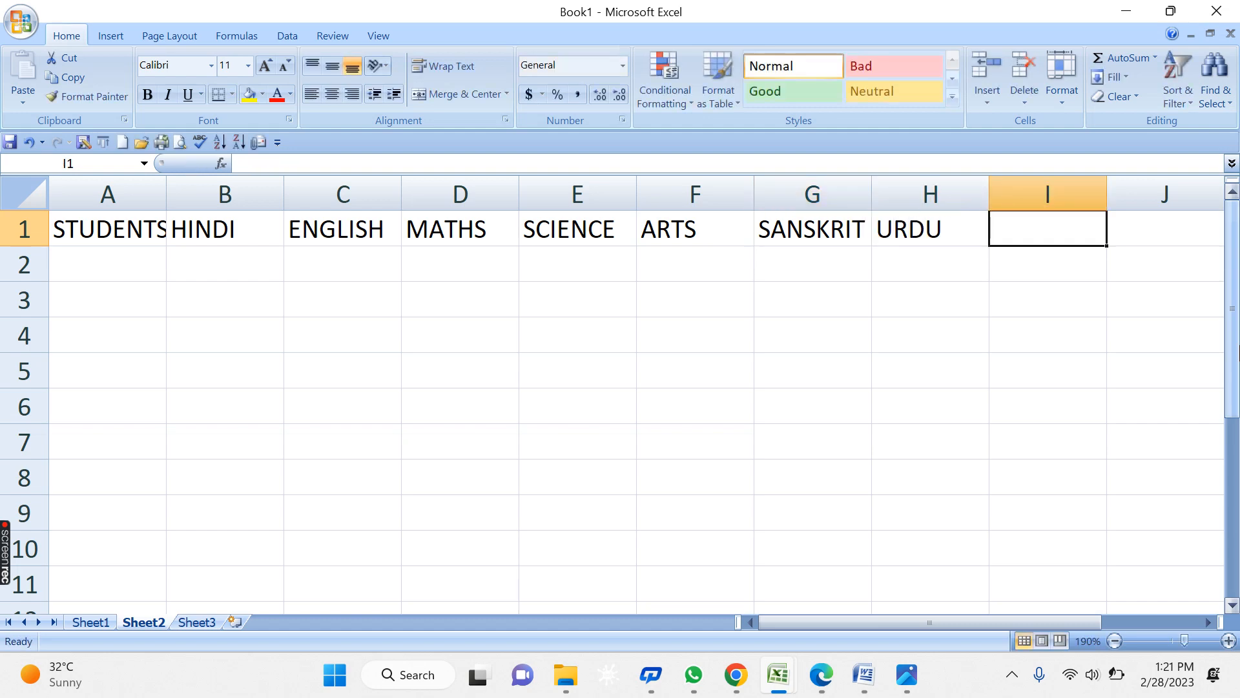
type("TOTAL")
key("Tab")
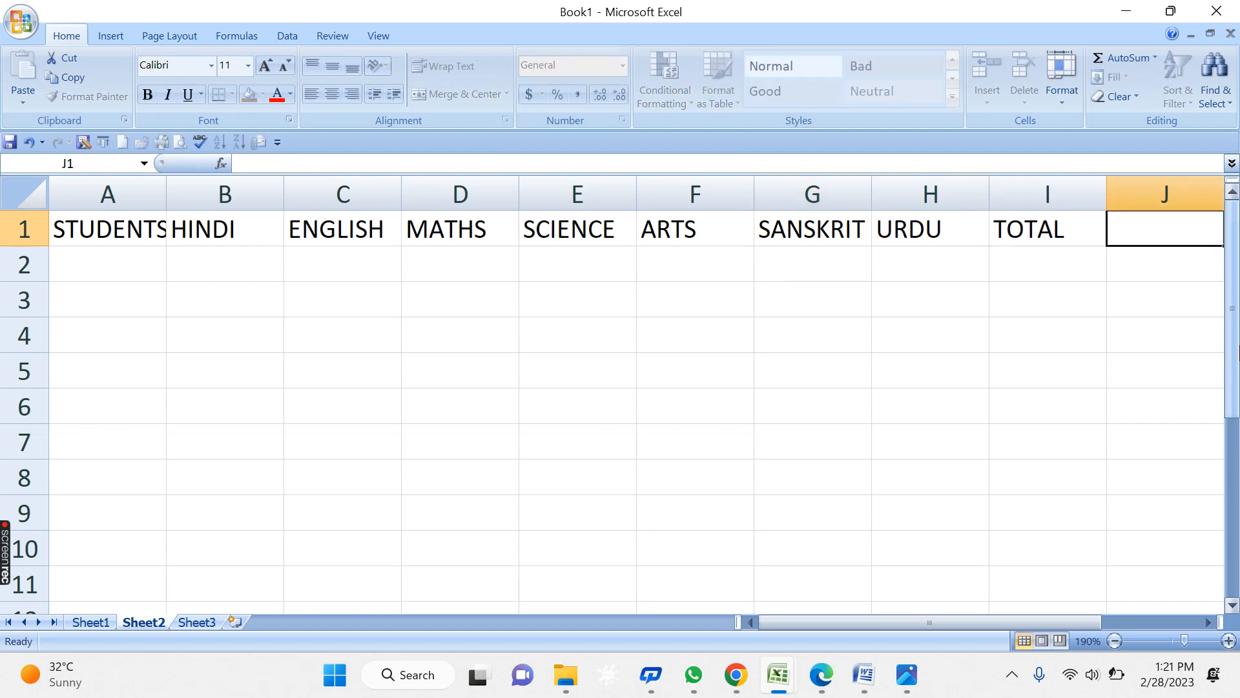
type("PERCENTAGE")
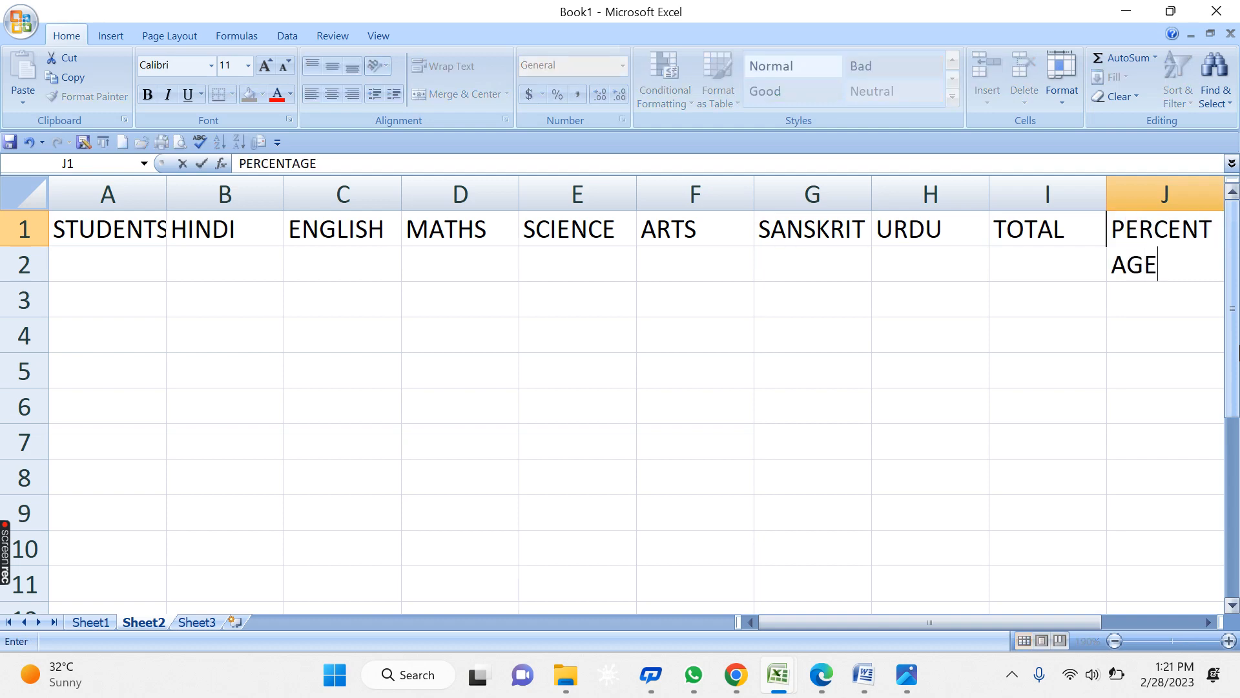
key("Tab")
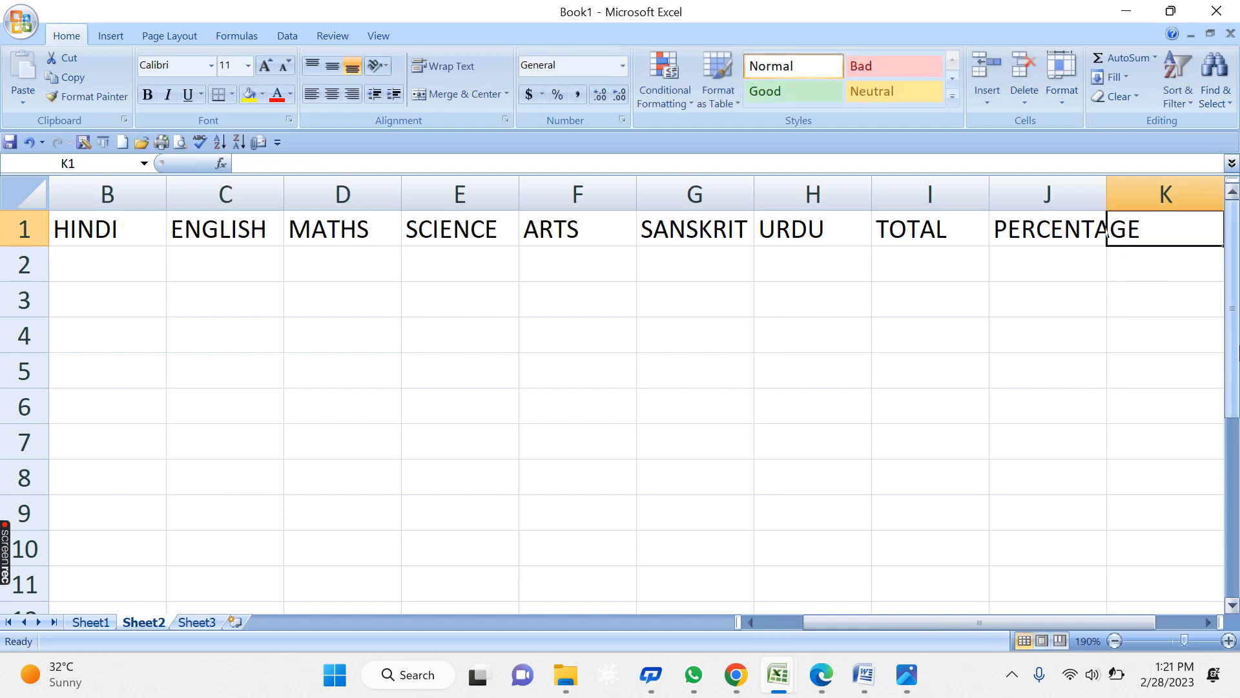
type("GRADE")
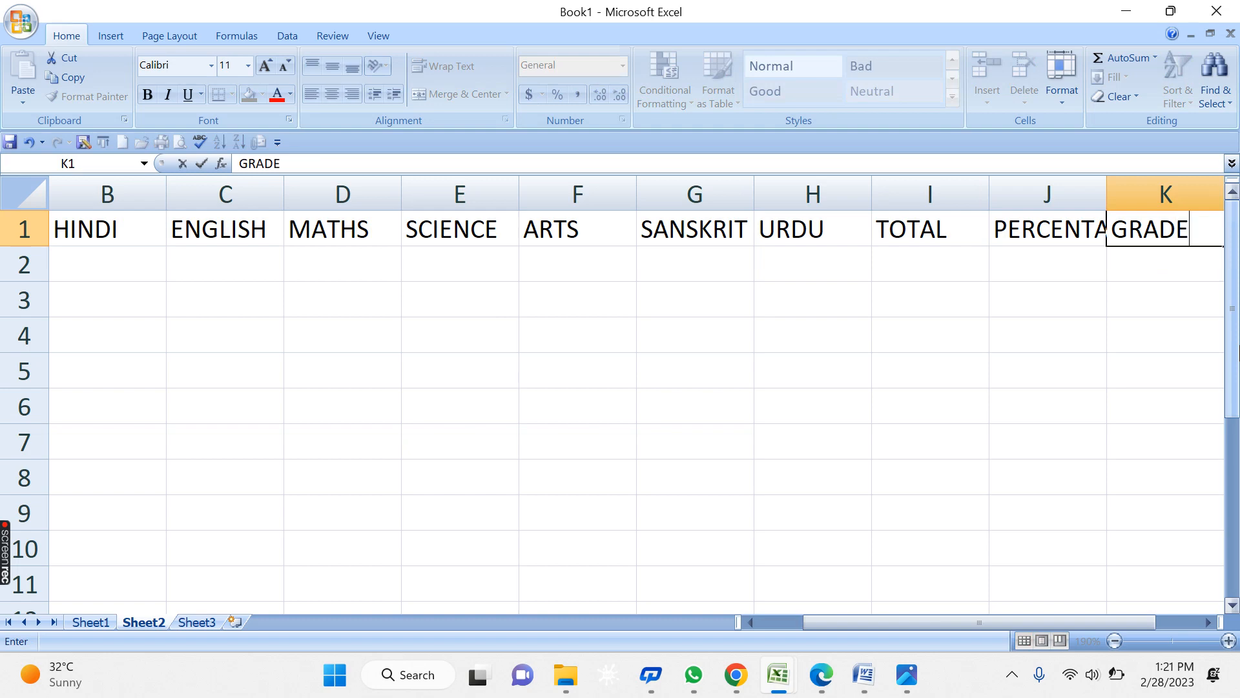
key("Tab")
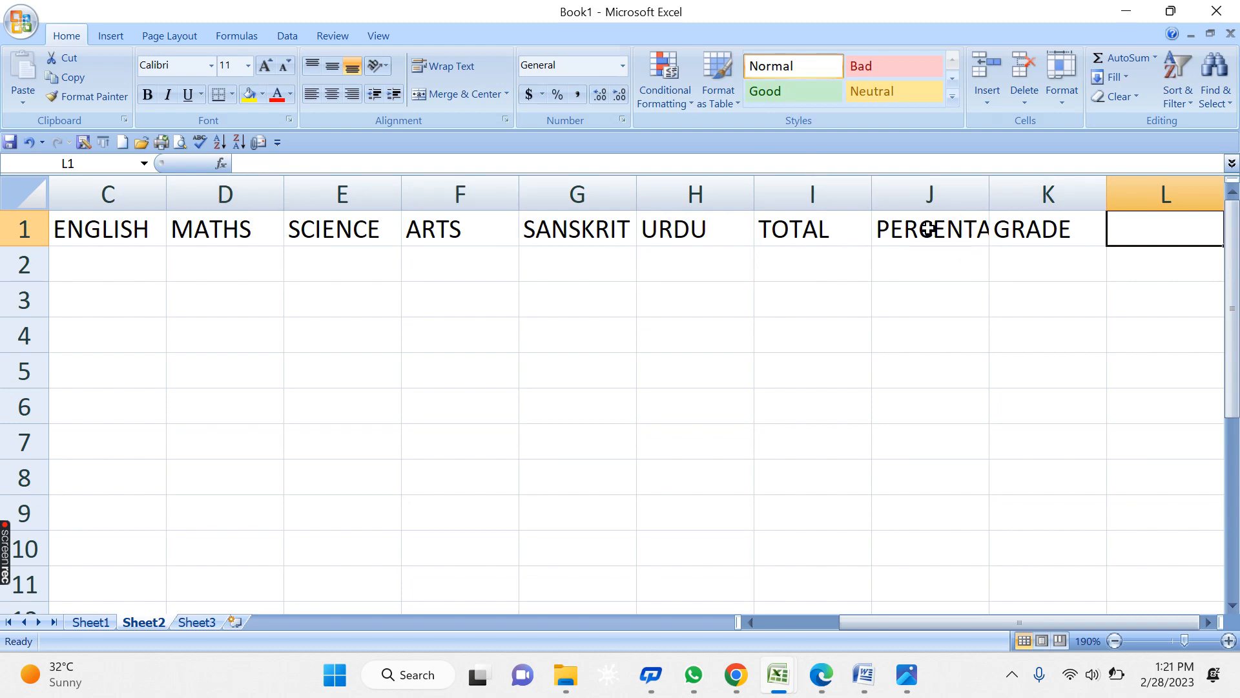
- Autofit columns J and A so PERCENTAGE and STUDENTS NAME show in full, then select A1
double_click(989, 185)
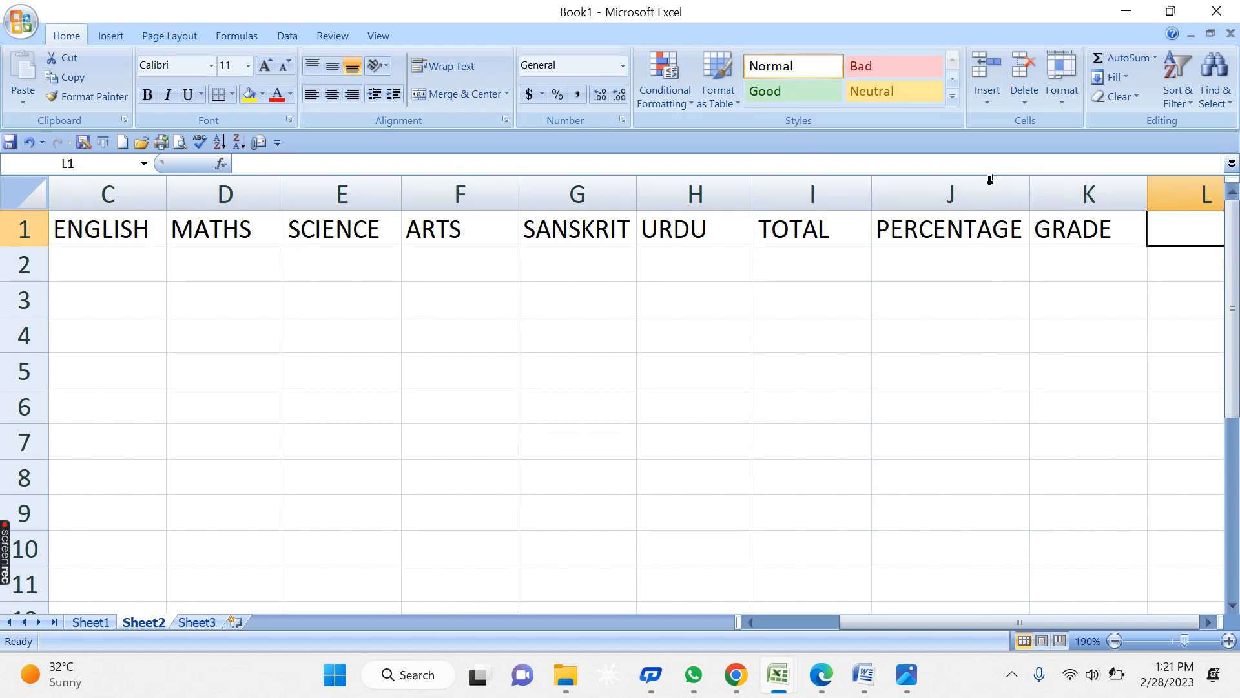
left_click_drag(1008, 629, 750, 624)
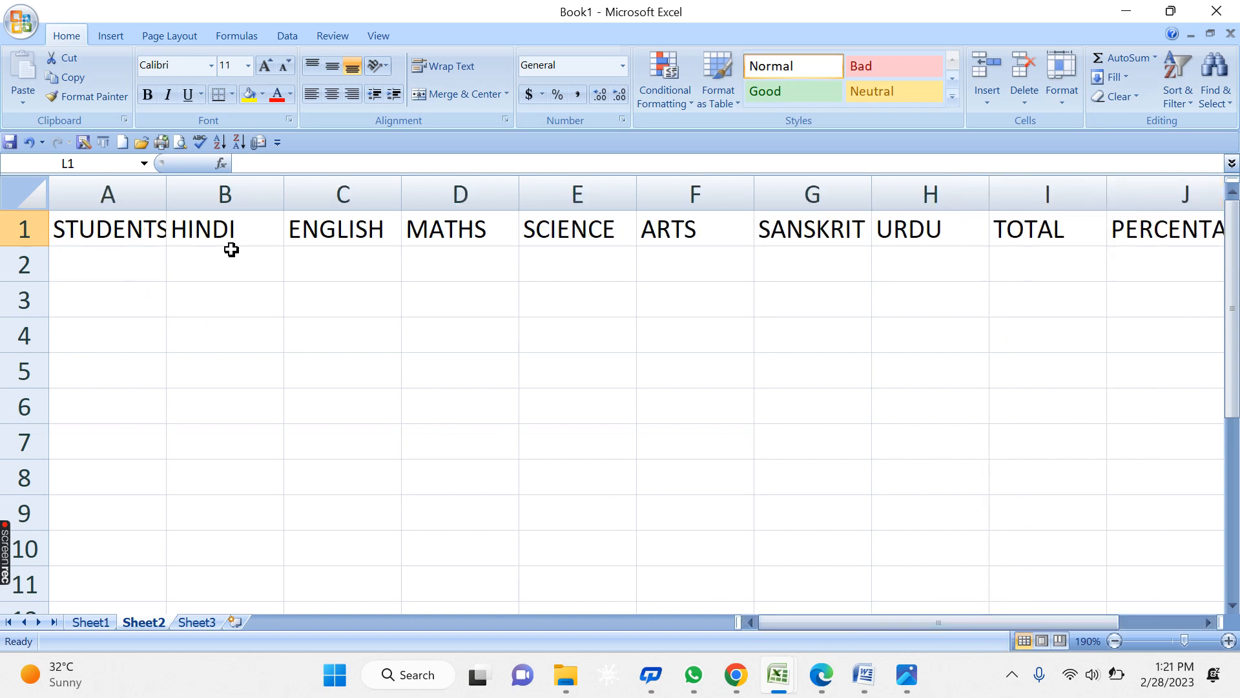
double_click(163, 188)
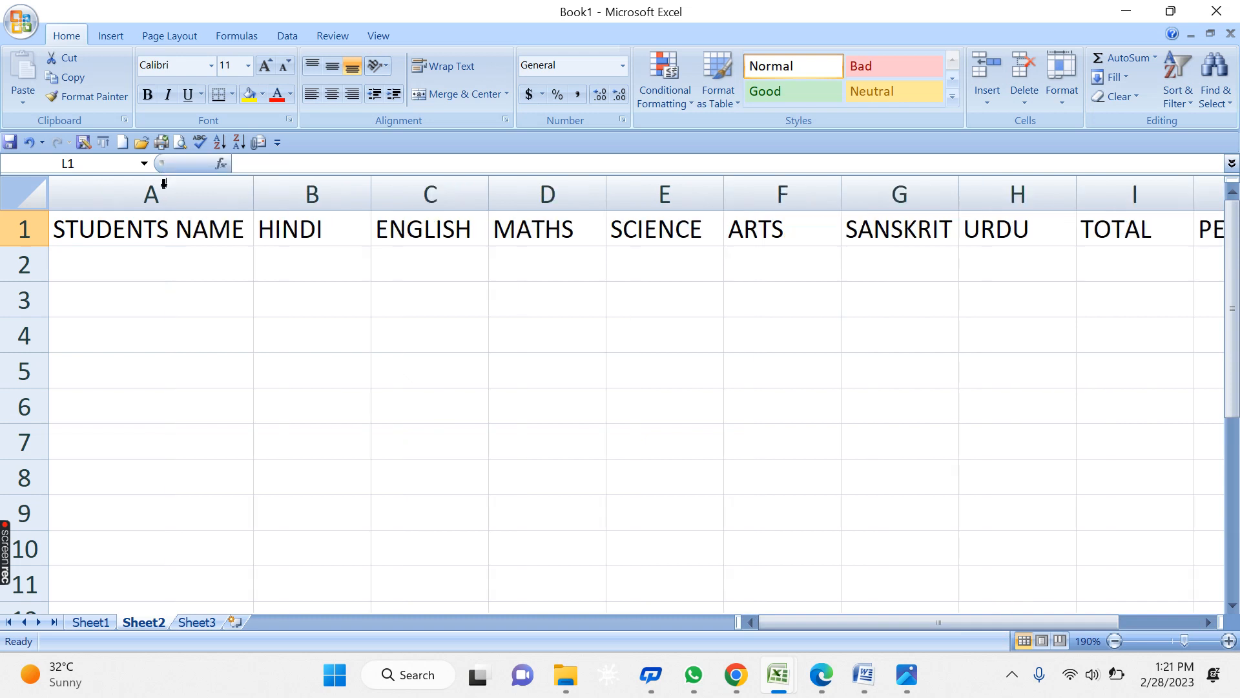
left_click(657, 260)
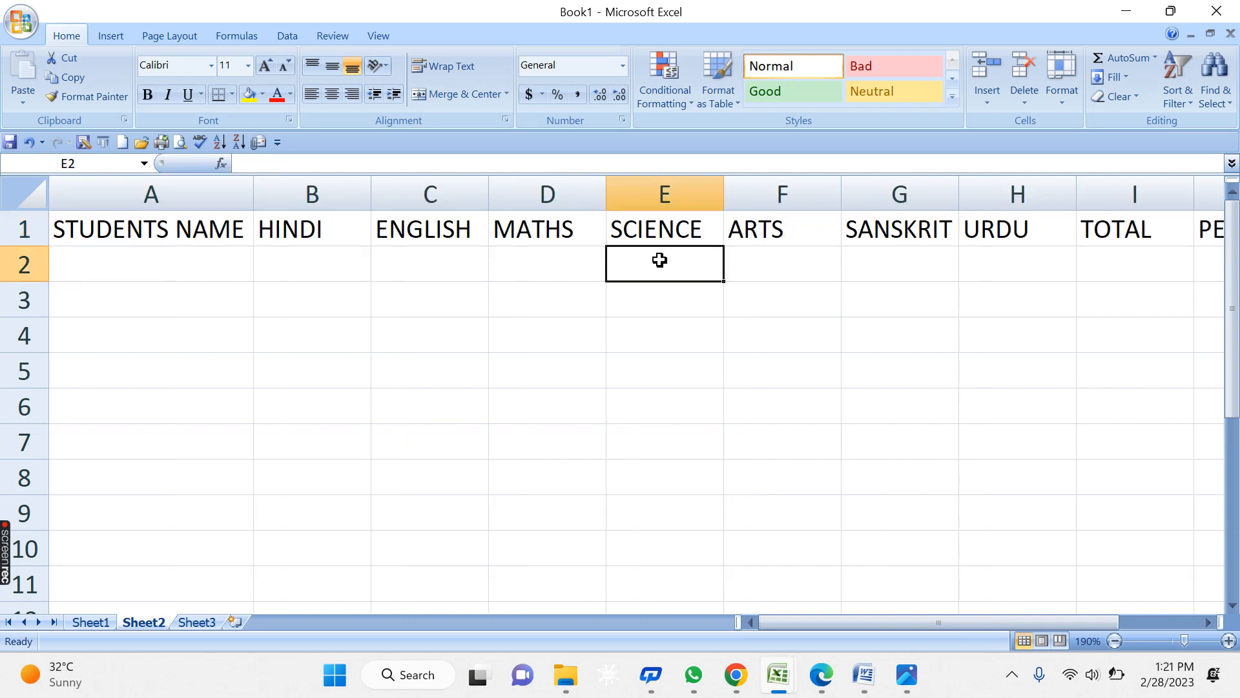
left_click(84, 229)
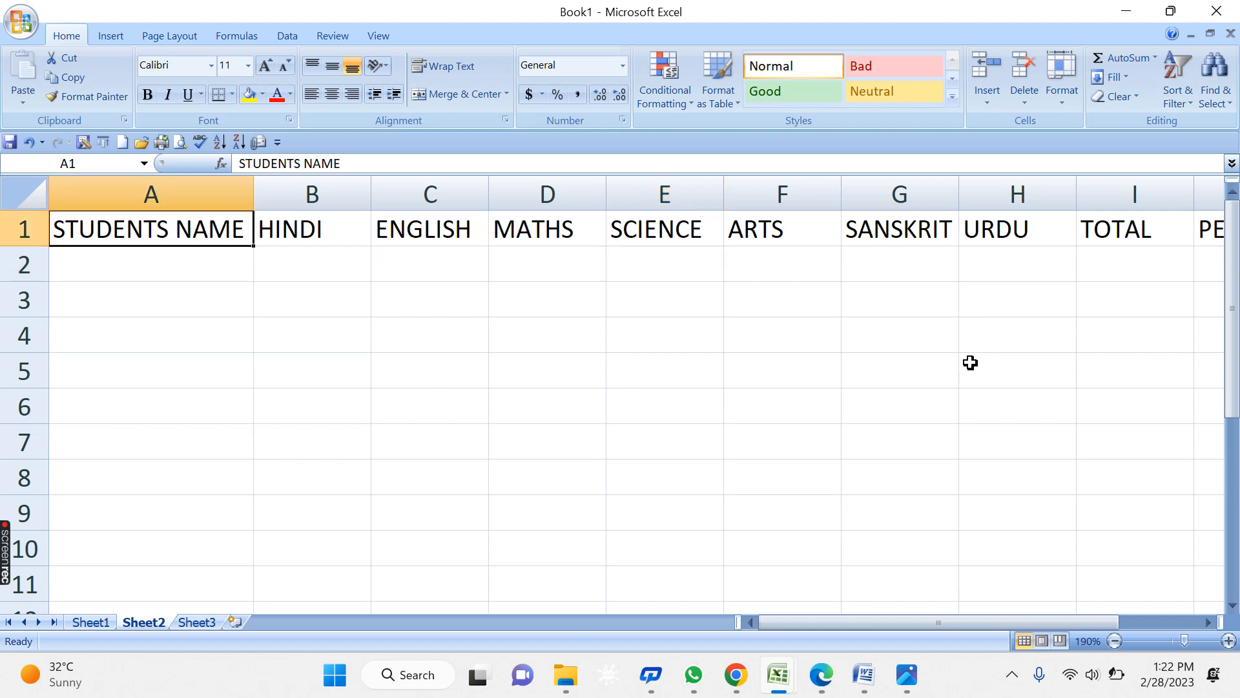
- Select A1:K10 and apply All Borders to every cell of the range
left_click(415, 465)
left_click(110, 233)
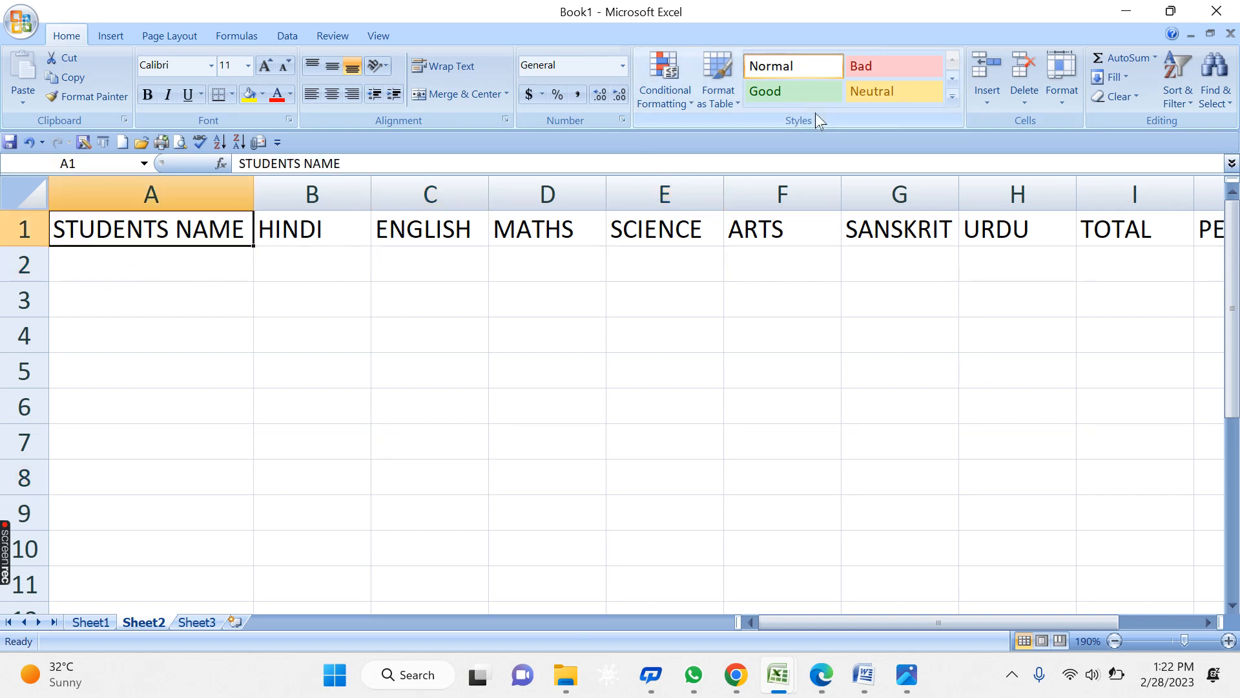
key("shift+Down")
key("shift+Down")
key("shift+Down")
key("shift+Down")
key("shift+Down")
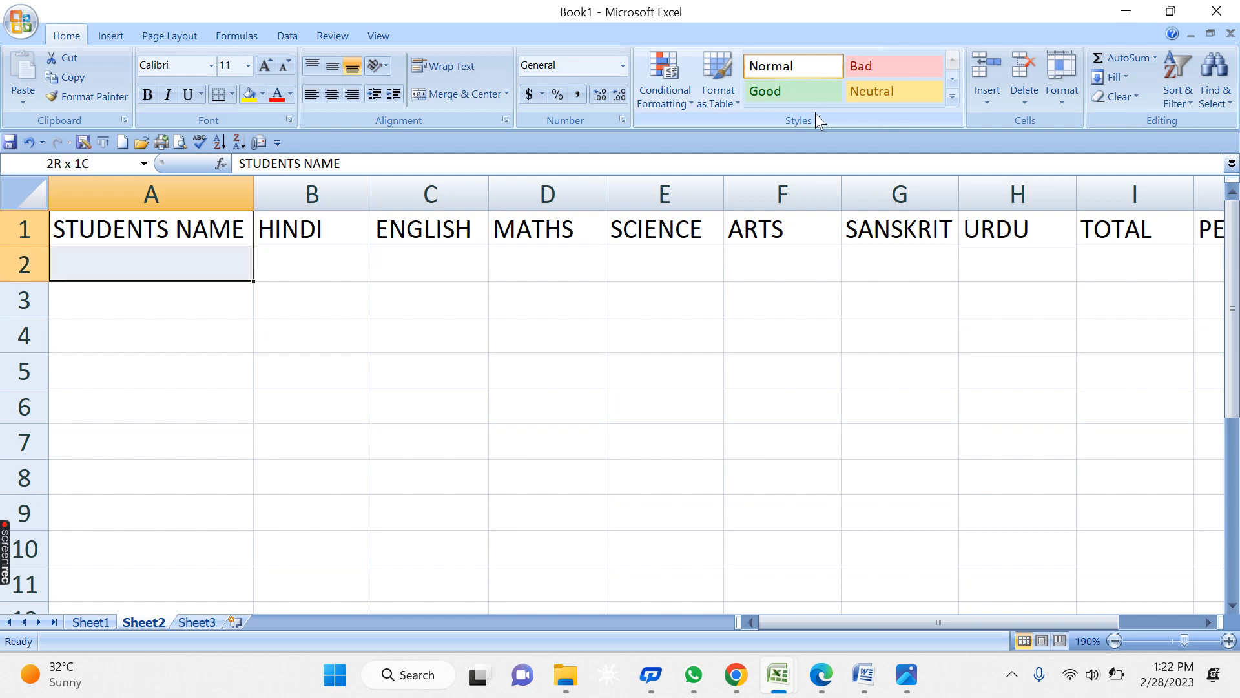
key("shift+Down")
key("shift+Down")
key("shift+Down")
key("shift+Down")
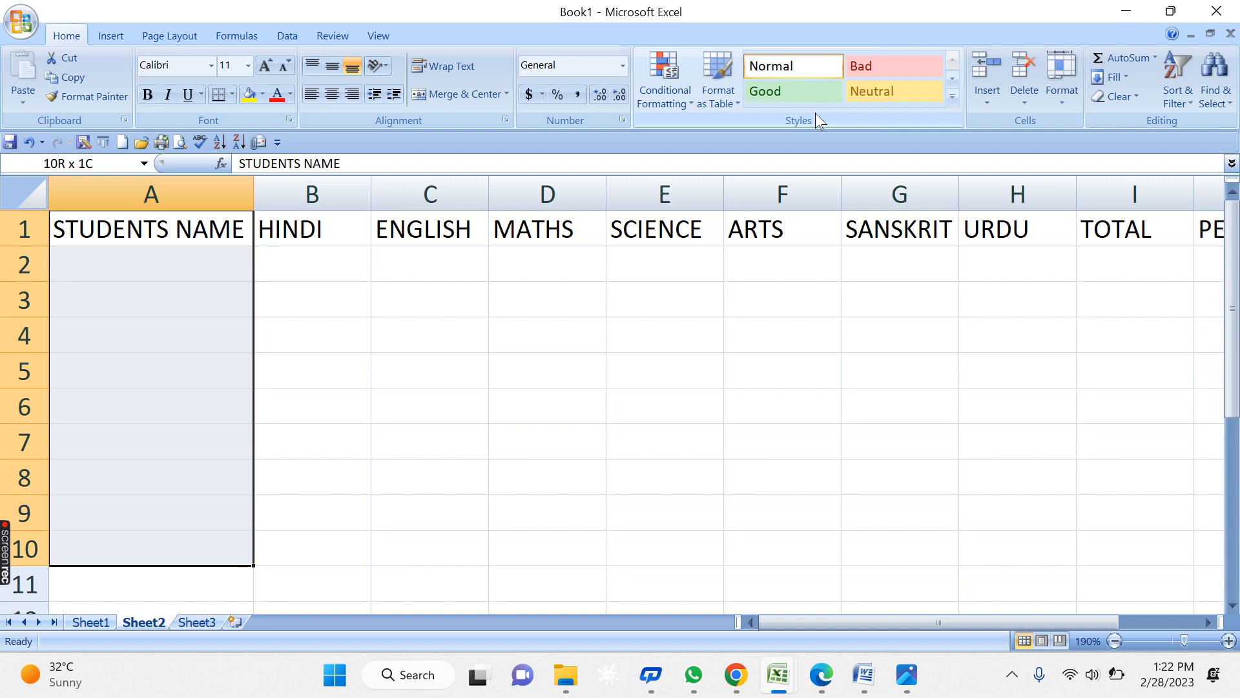
key("shift+Right")
key("shift+Right")
key("shift+Right")
key("shift+Right")
key("shift+Right")
key("shift+Right")
key("shift+Right")
key("shift+Right")
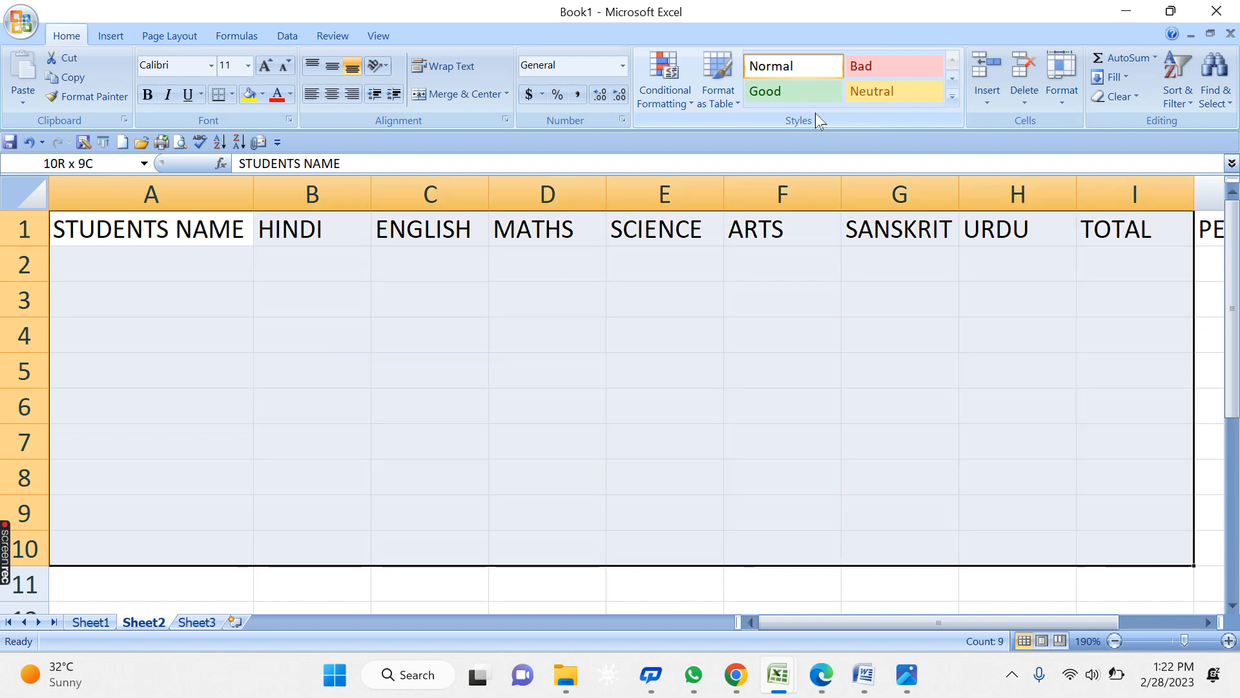
key("shift+Right")
key("shift+Right")
key("shift+Right")
key("shift+Right")
key("shift+Left")
key("shift+Left")
key("shift+Left")
key("shift+Right")
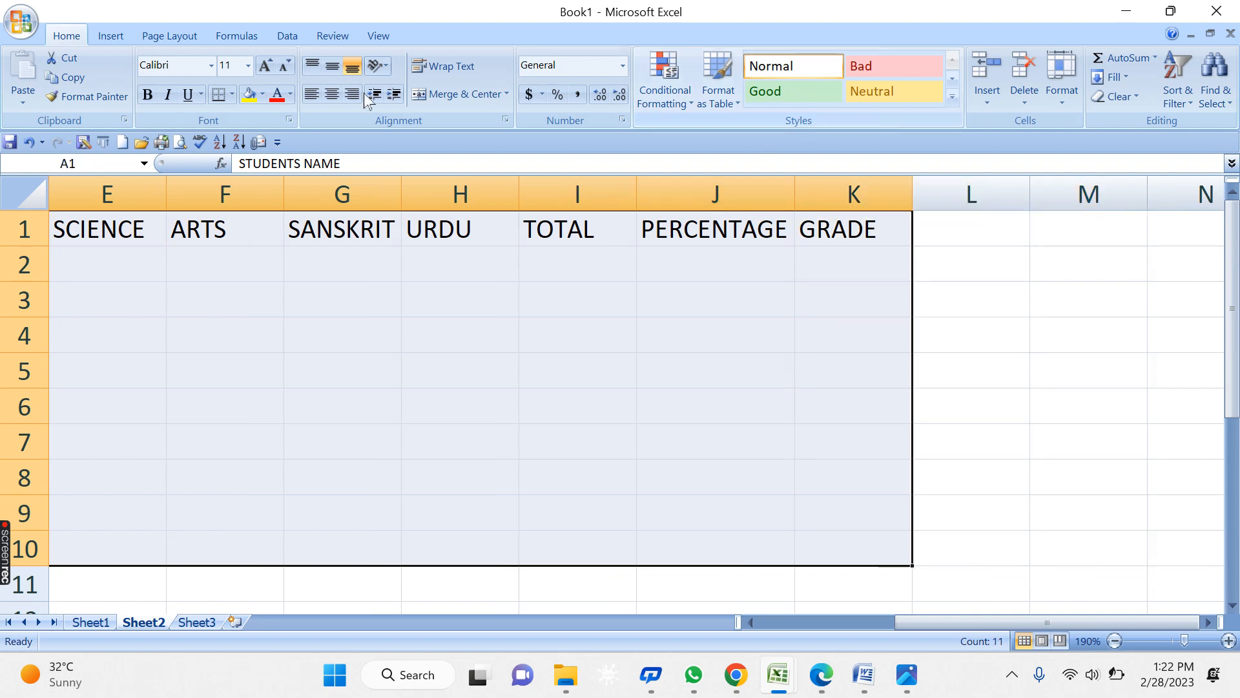
left_click(232, 95)
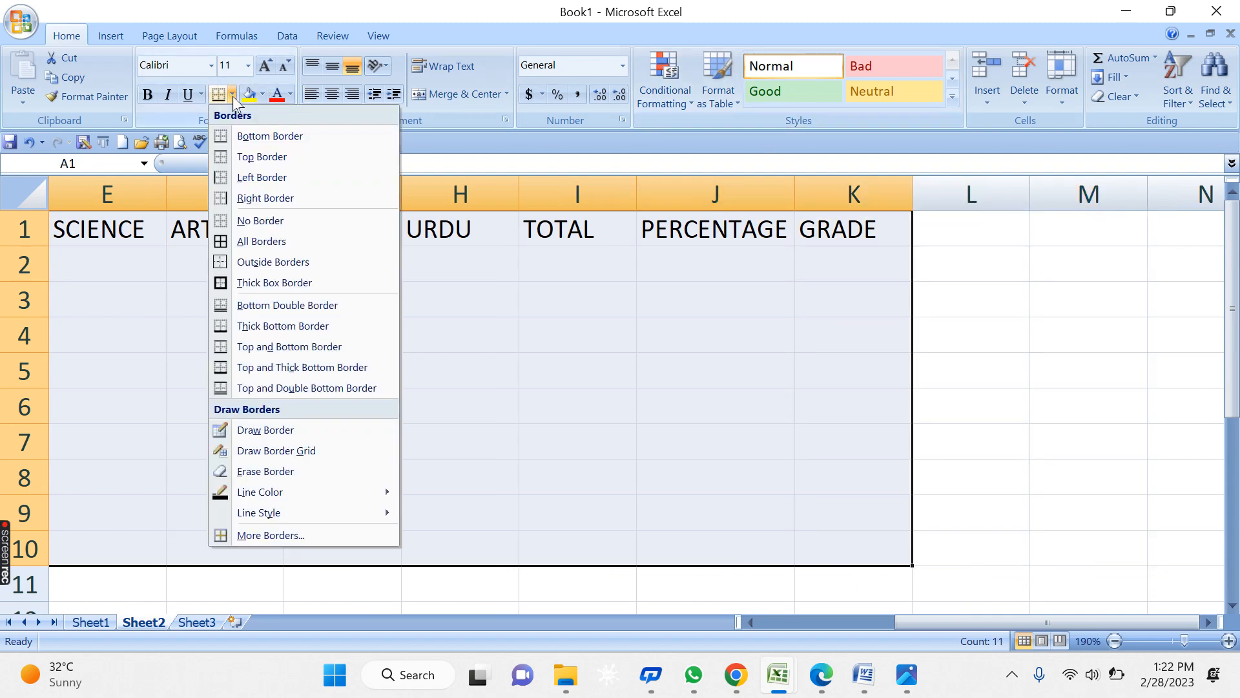
left_click(261, 242)
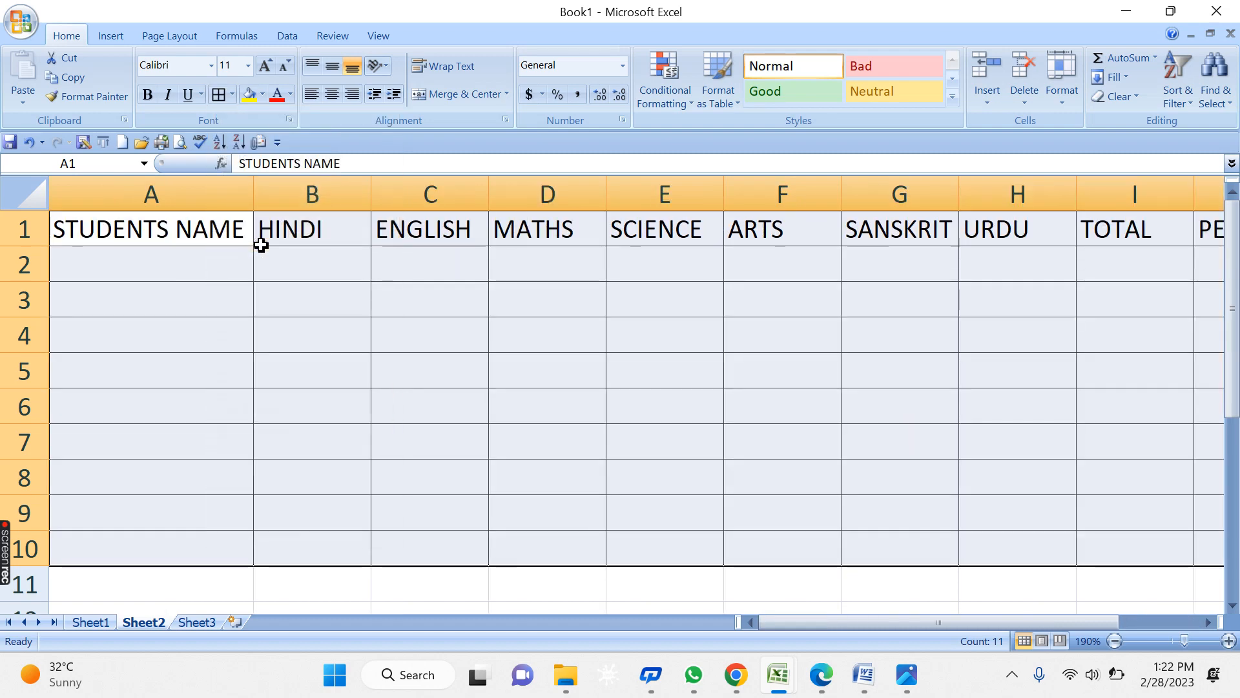
left_click(395, 477)
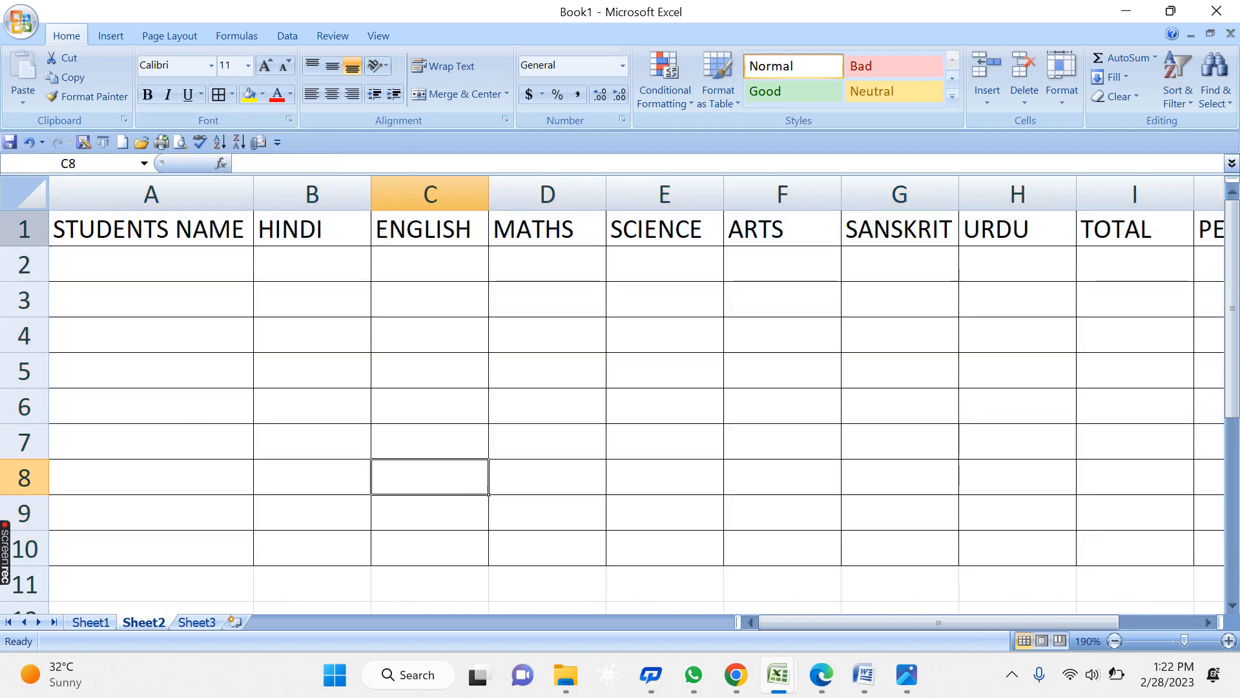
- Centre and bold the row 1 headings, STUDENTS NAME through GRADE
left_click(20, 230)
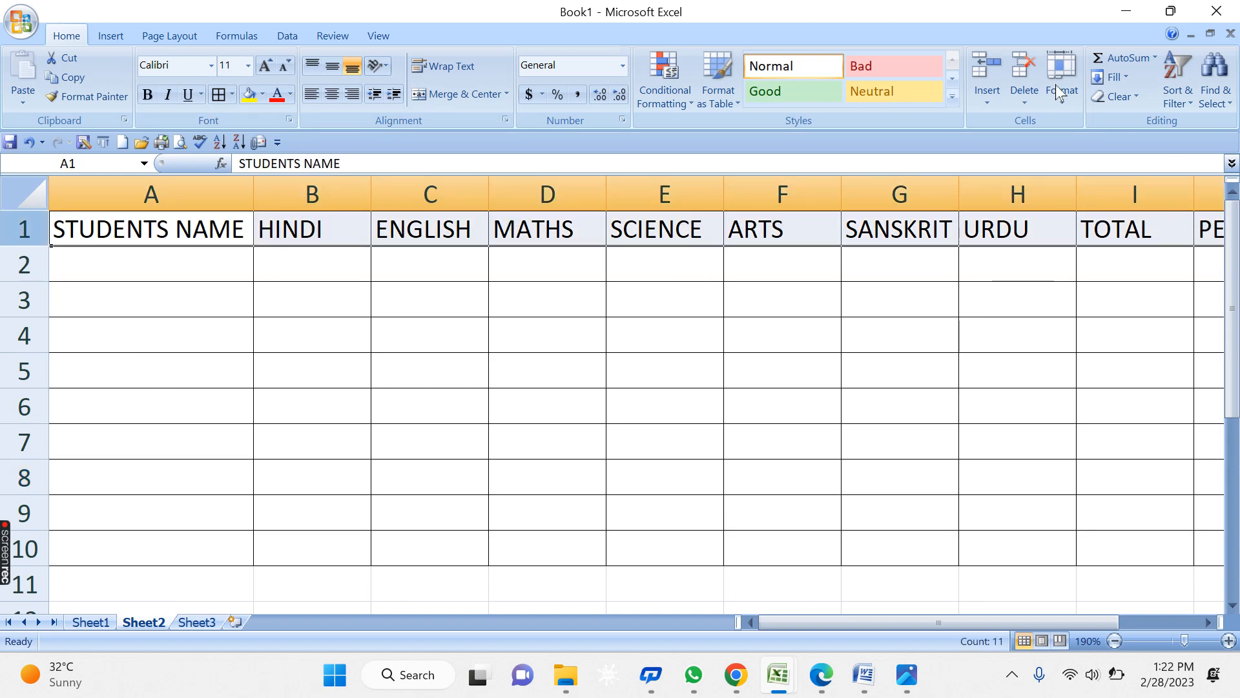
left_click(332, 95)
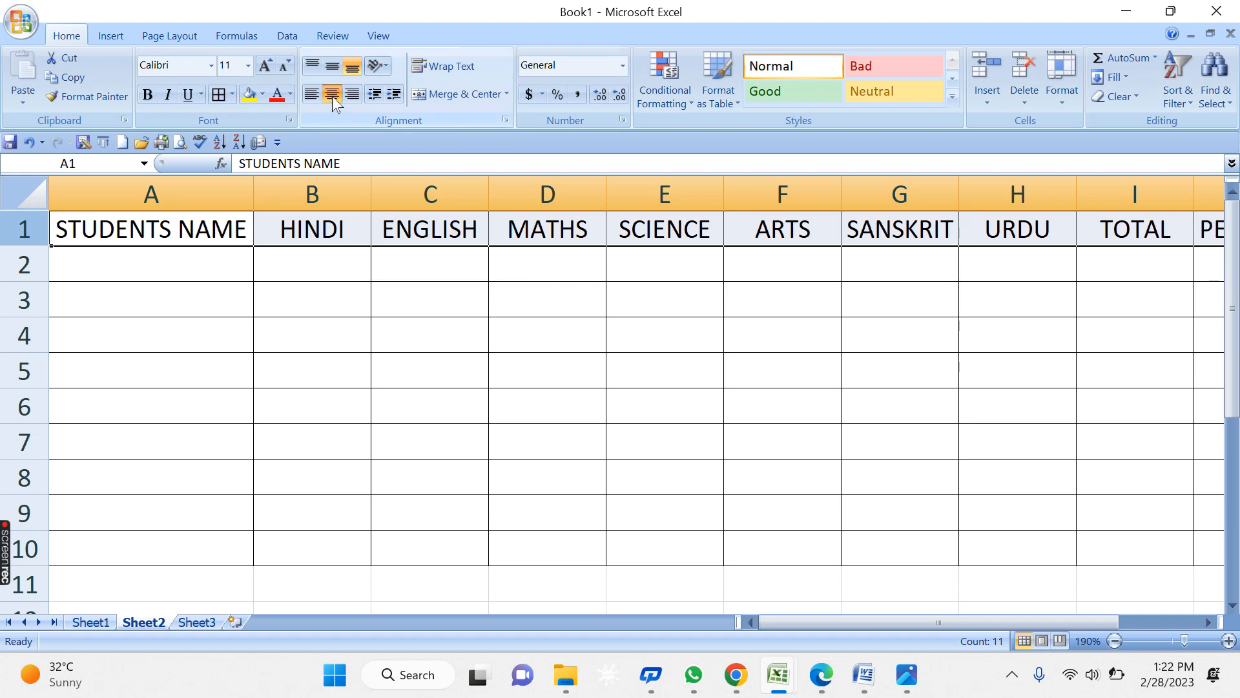
left_click(147, 96)
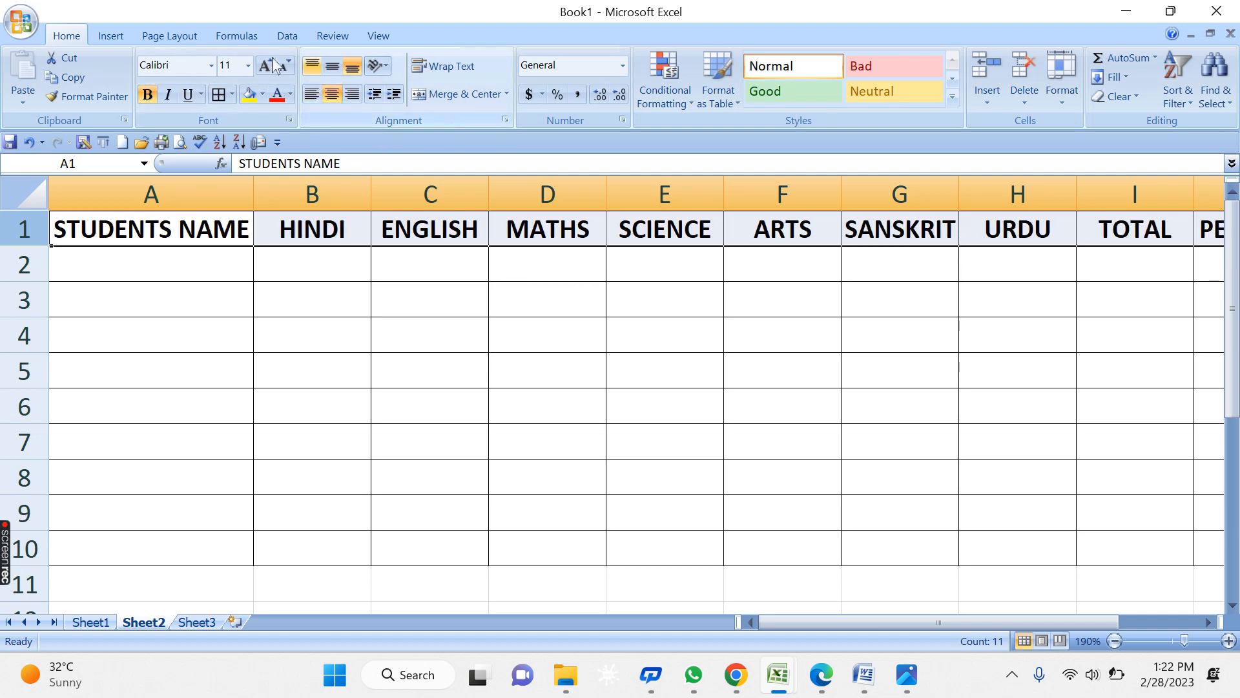
left_click(147, 96)
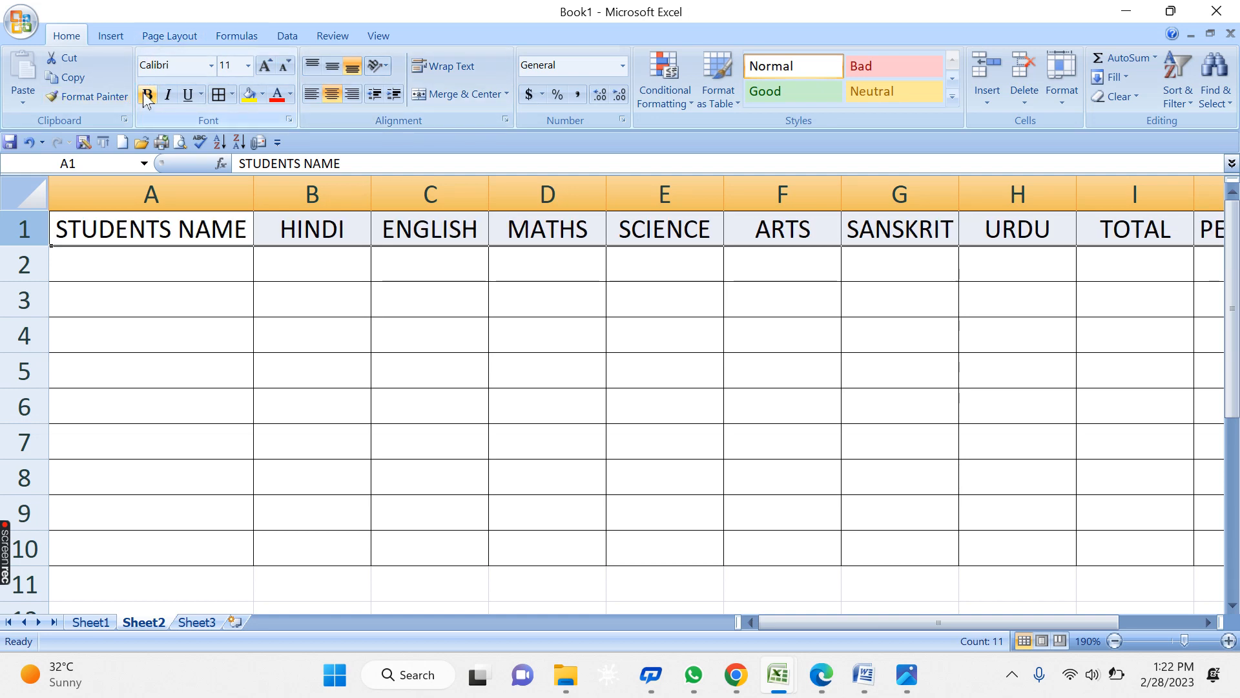
left_click(148, 97)
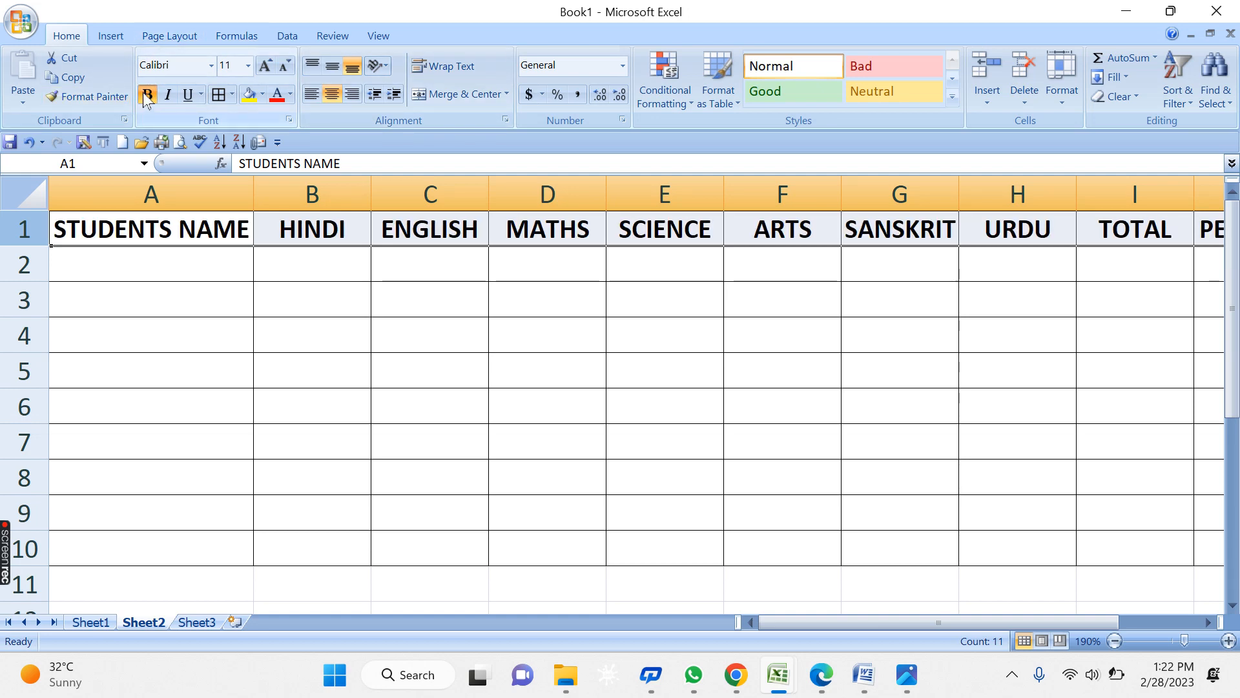
left_click(451, 272)
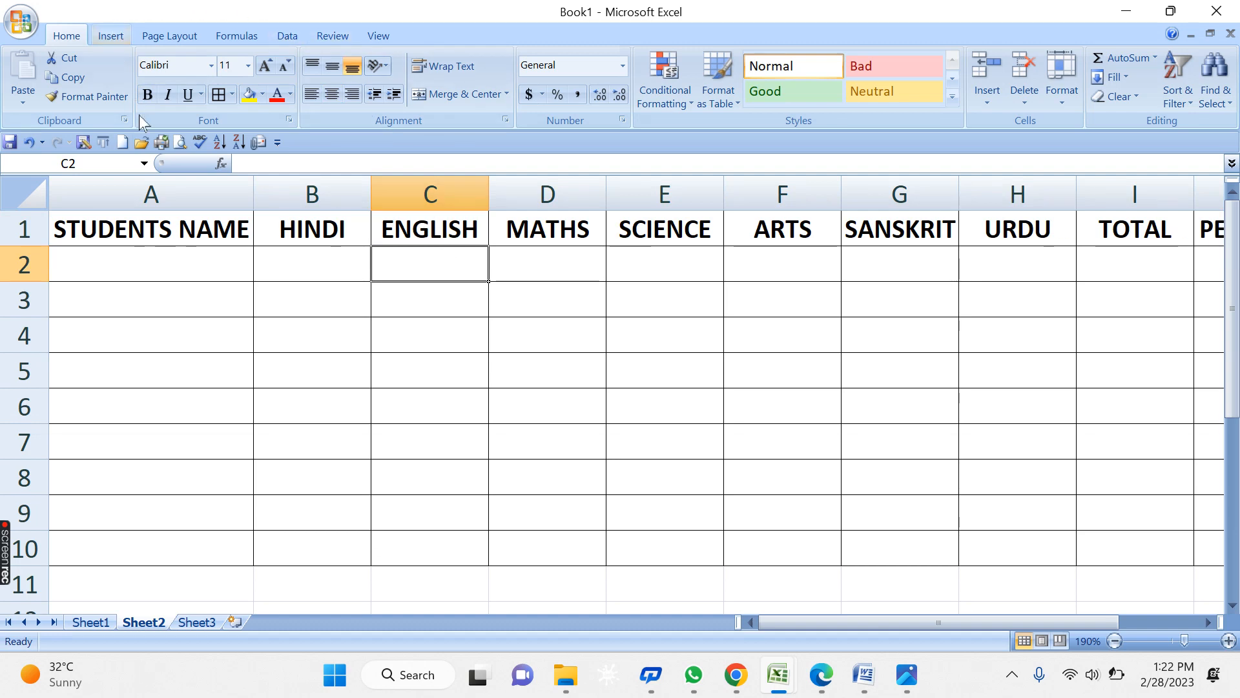
right_click(153, 195)
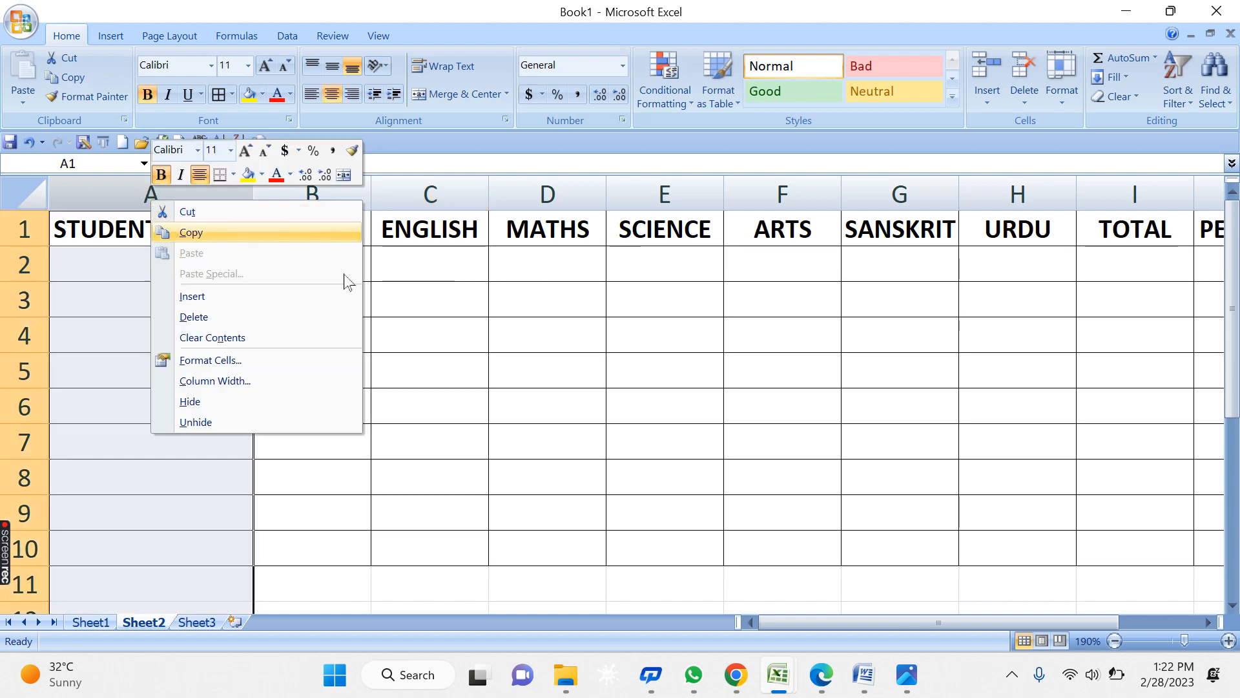
left_click(188, 232)
right_click(143, 331)
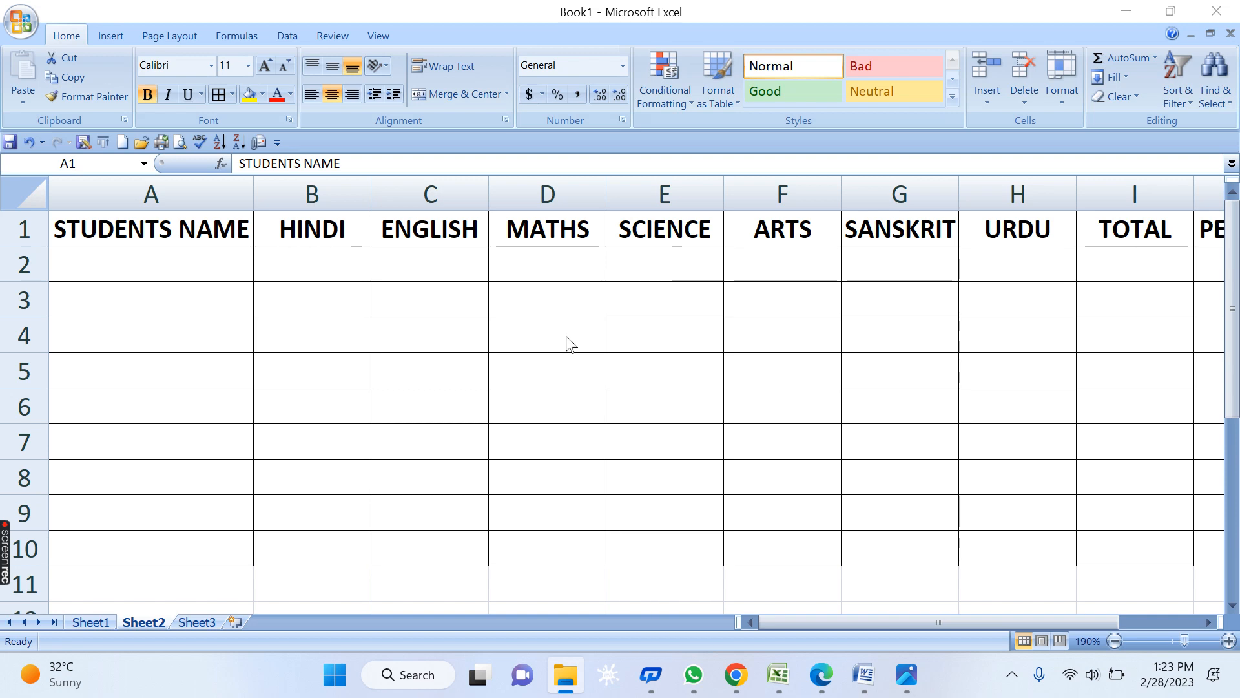
key("ctrl+space")
left_click(382, 366)
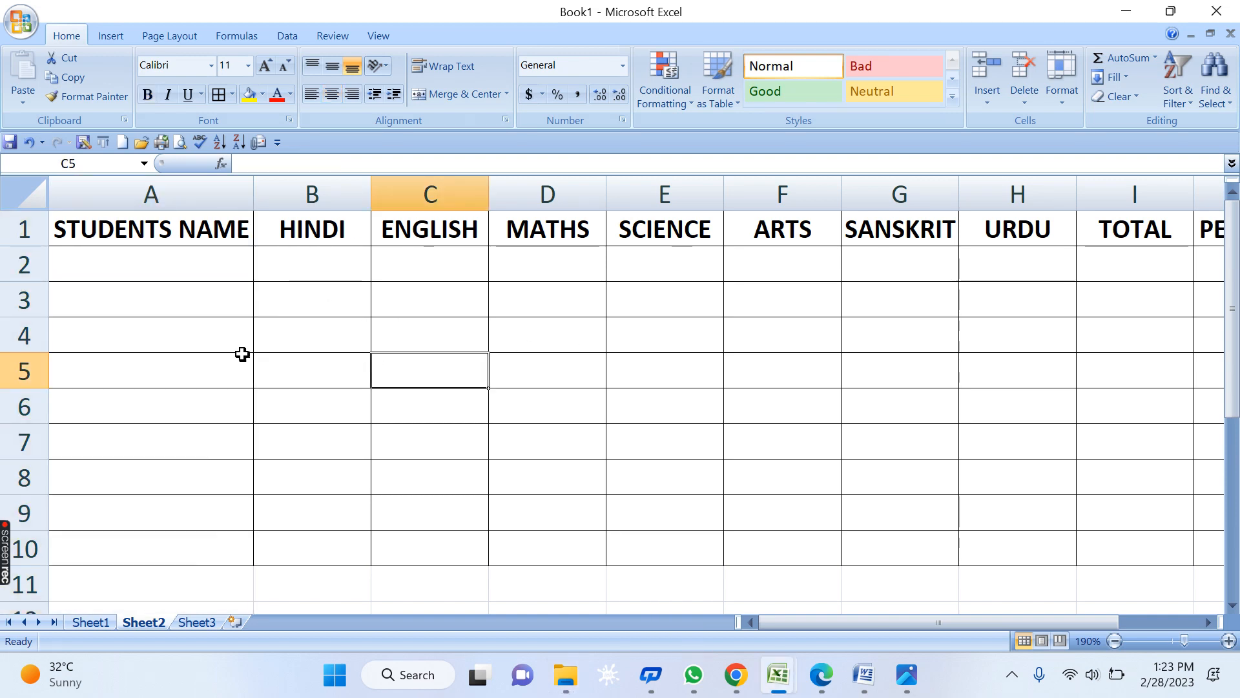
right_click(171, 299)
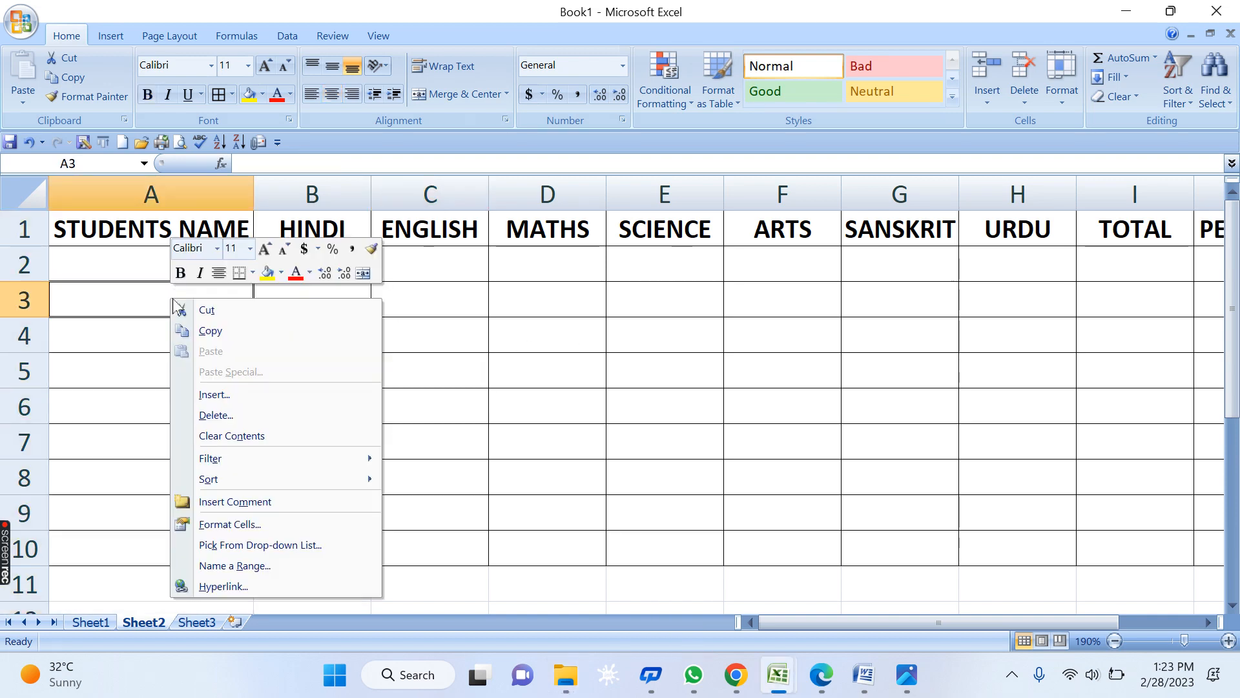
left_click(223, 395)
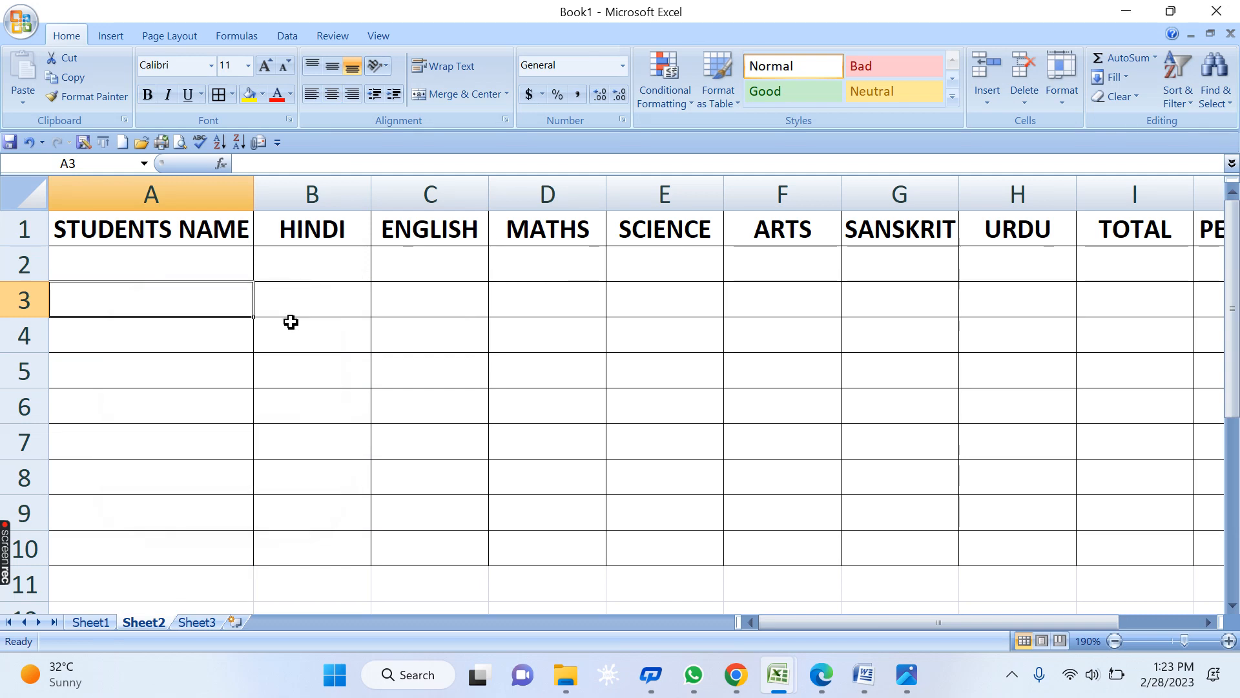
right_click(143, 194)
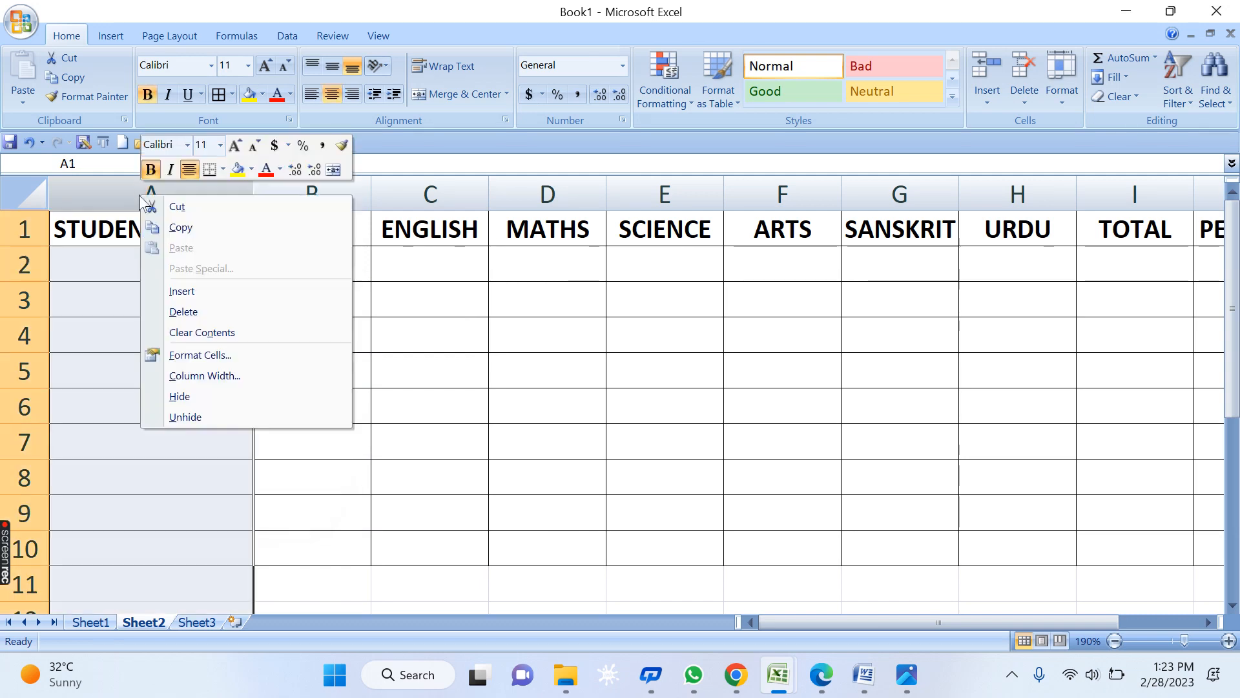
left_click(207, 374)
right_click(149, 332)
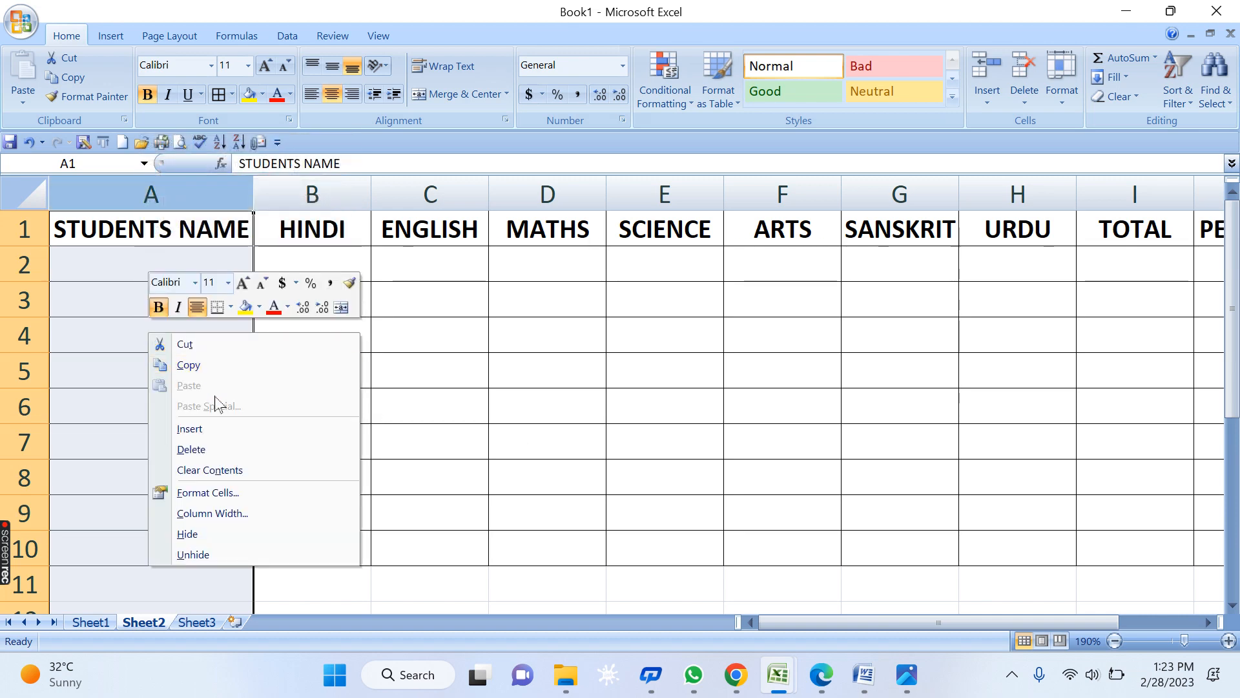
left_click(393, 413)
left_click(160, 362)
right_click(142, 330)
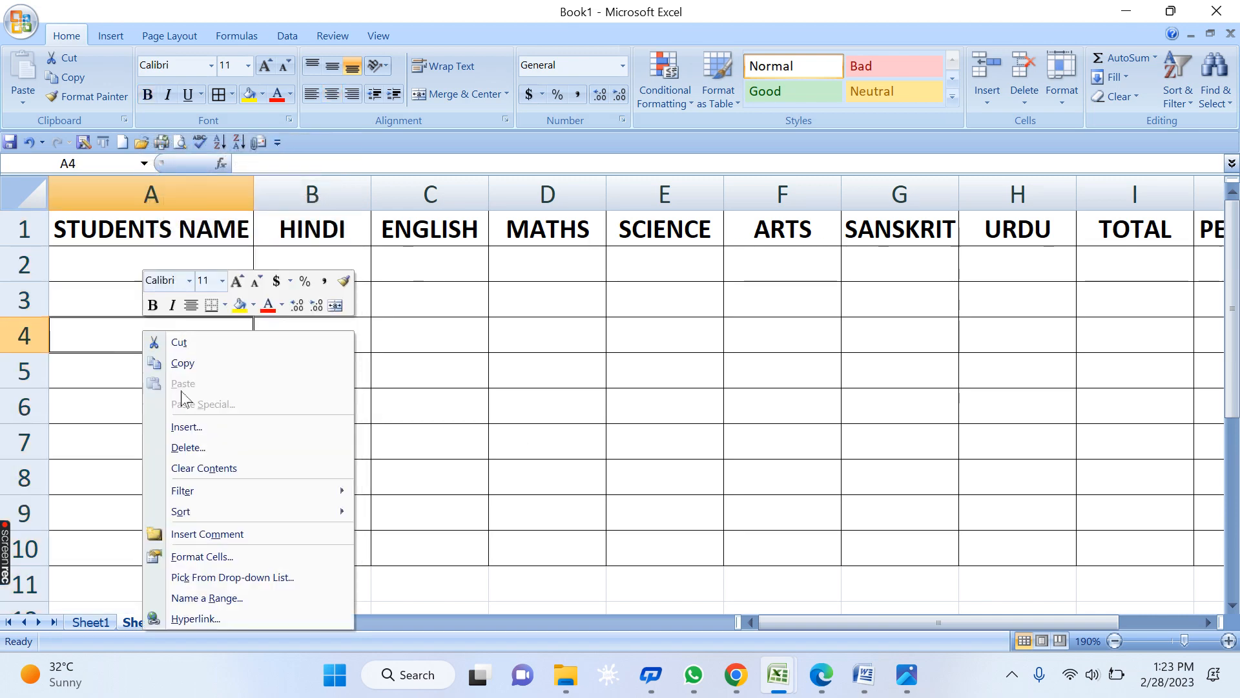
left_click(205, 427)
left_click_drag(198, 360, 197, 299)
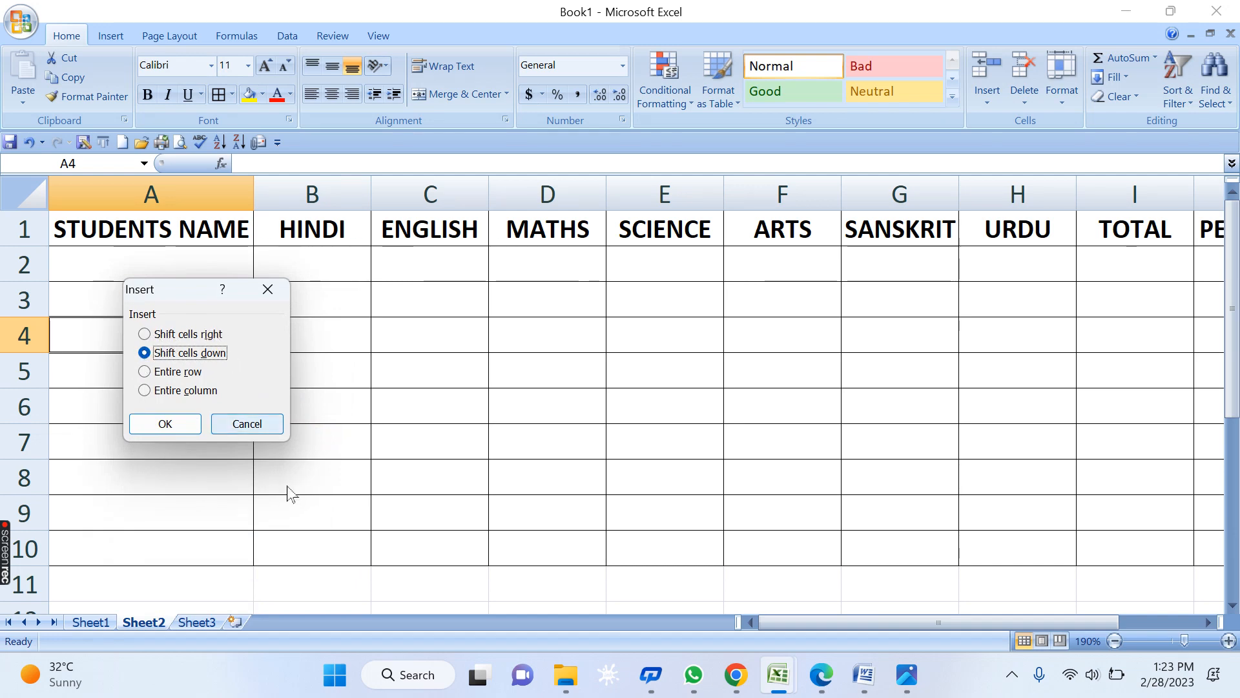
left_click(248, 424)
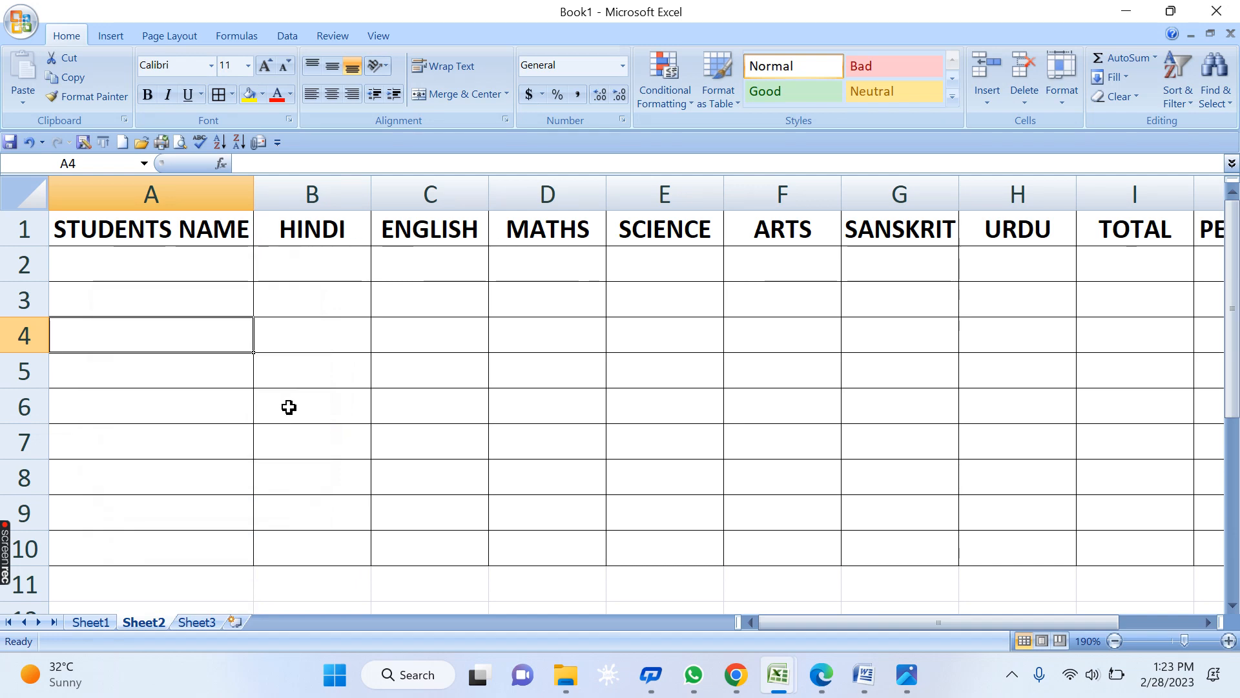
left_click(215, 251)
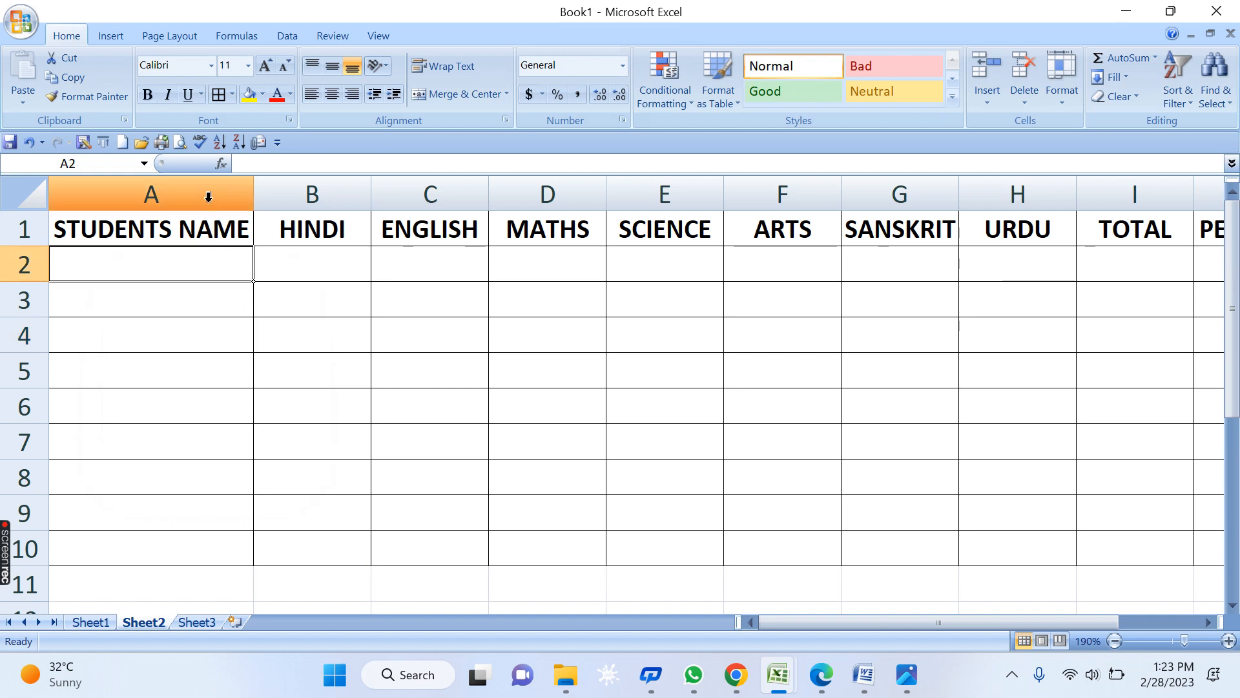
left_click(402, 313)
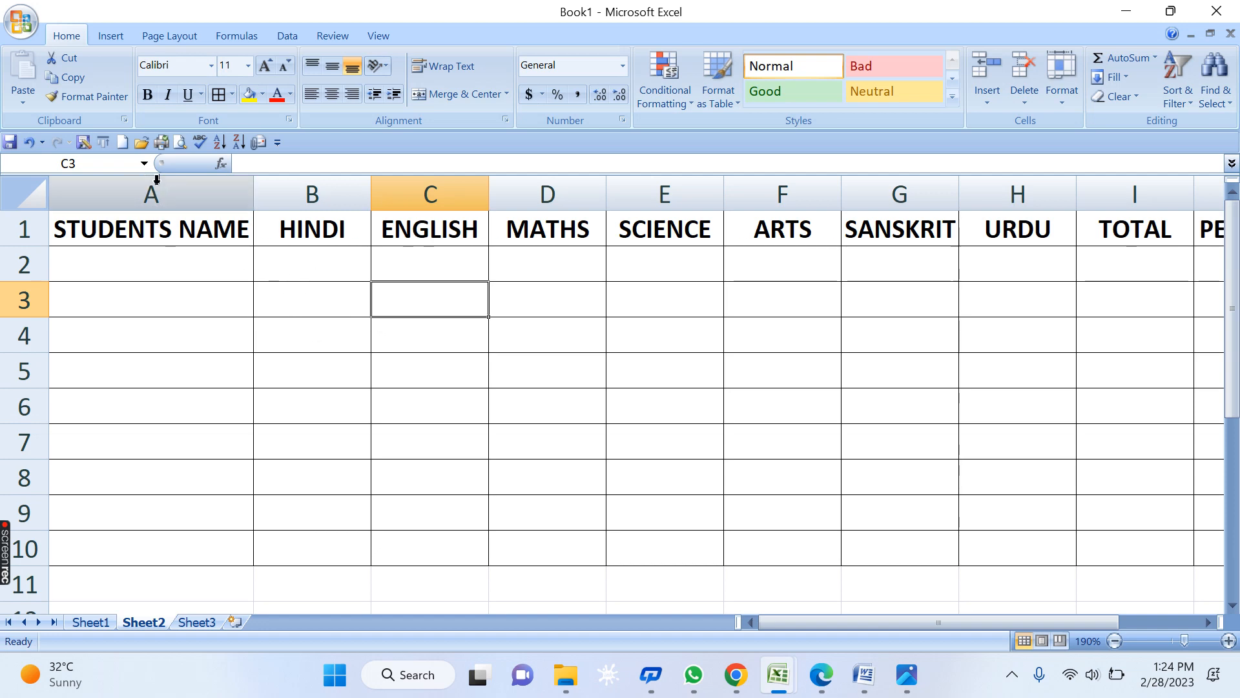
- Insert an empty column before STUDENTS NAME, and add then undo a blank row above the headers
right_click(150, 193)
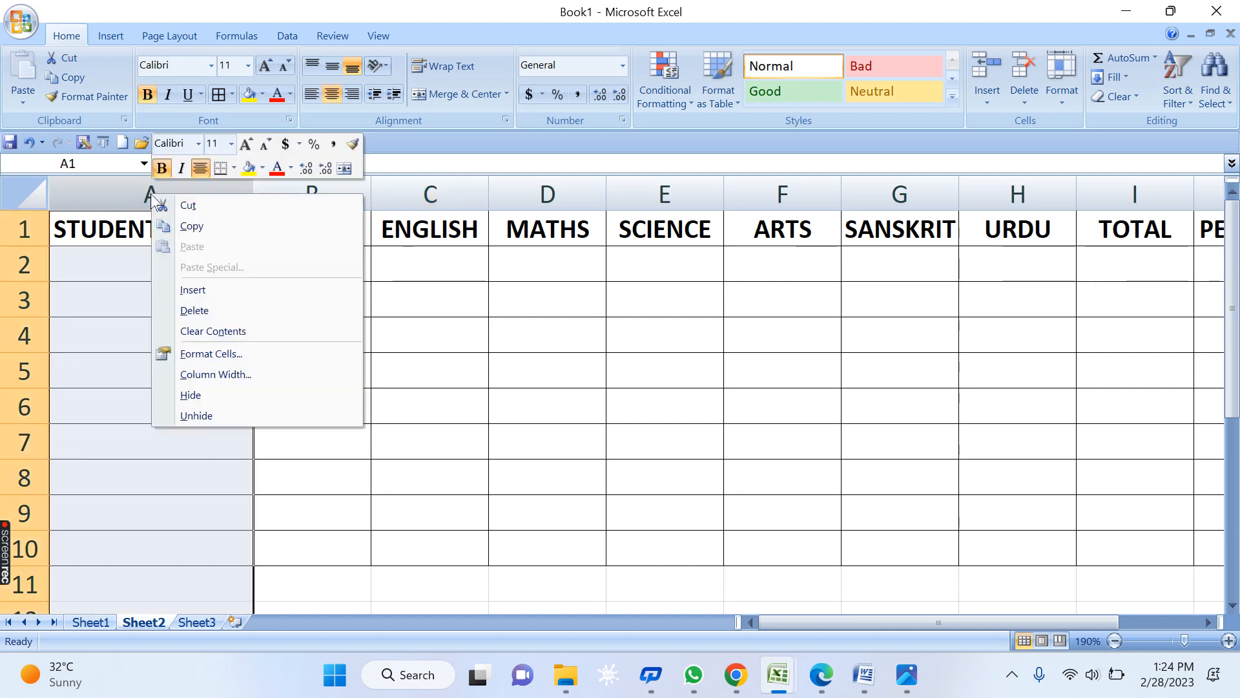
left_click(194, 289)
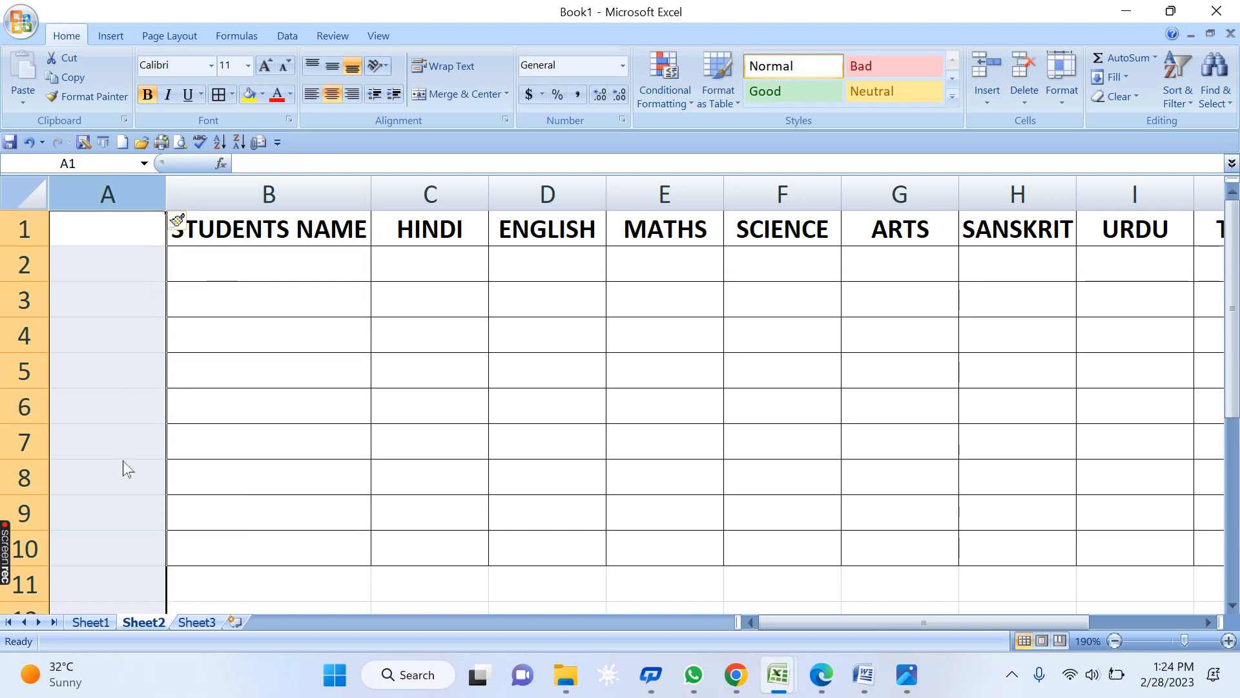
left_click(288, 465)
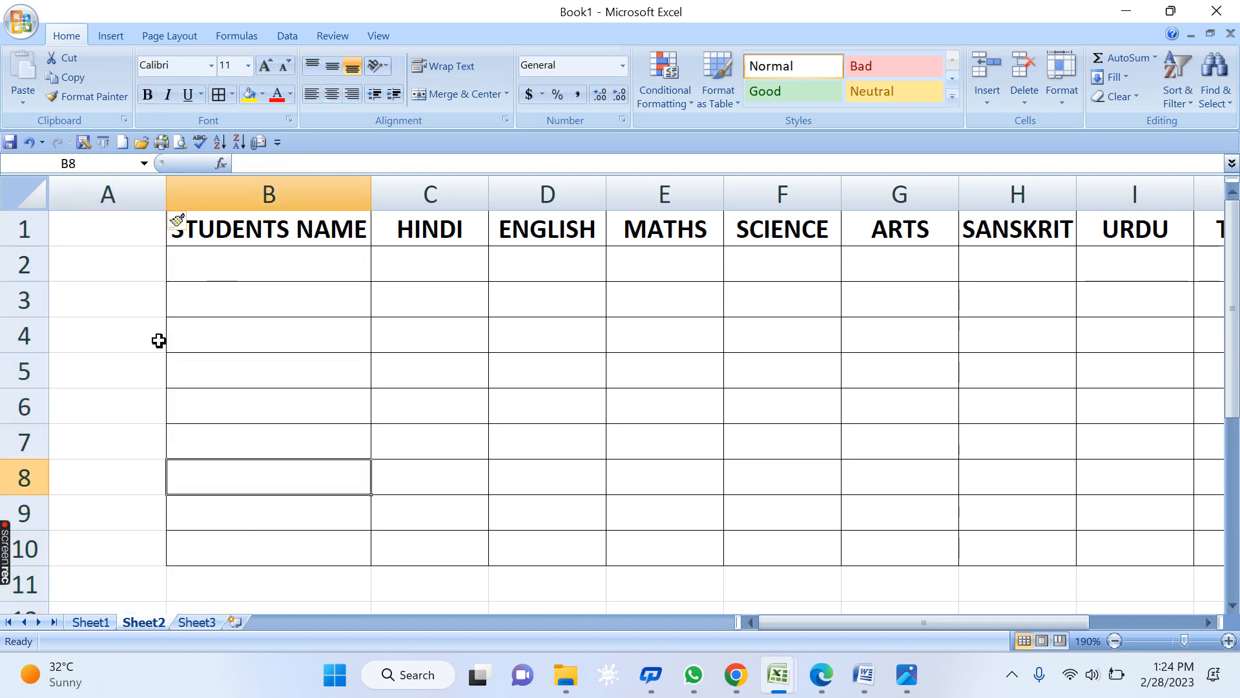
right_click(21, 226)
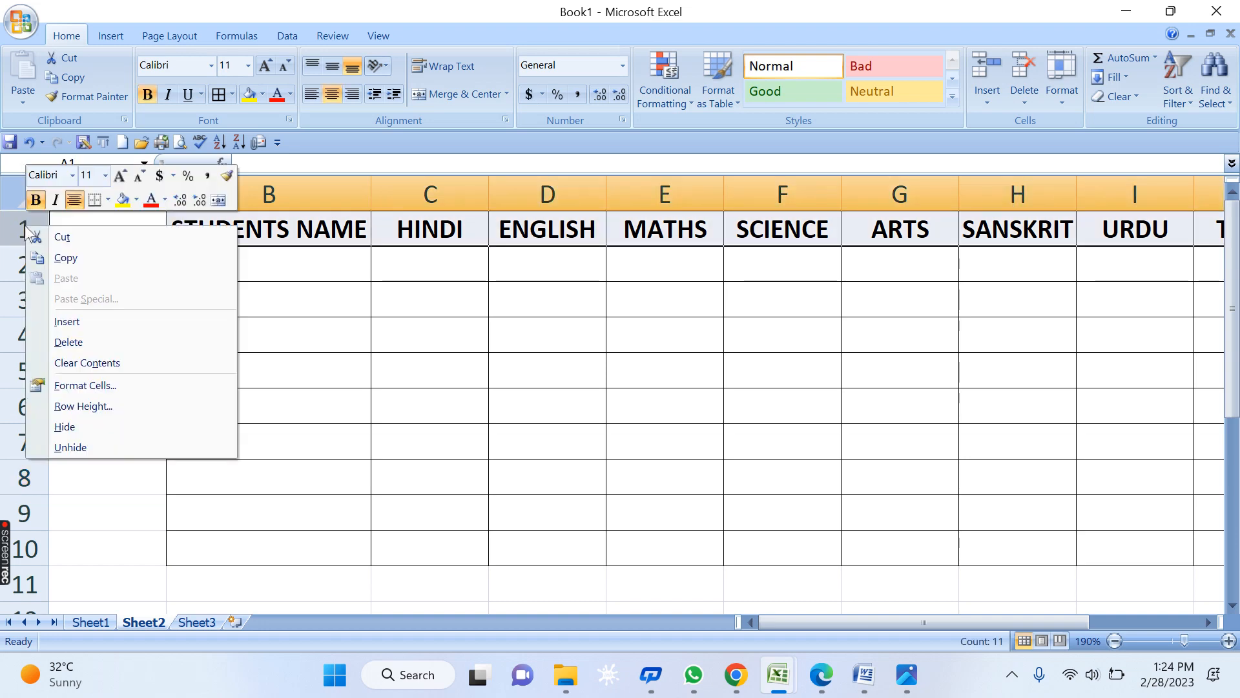
left_click(68, 322)
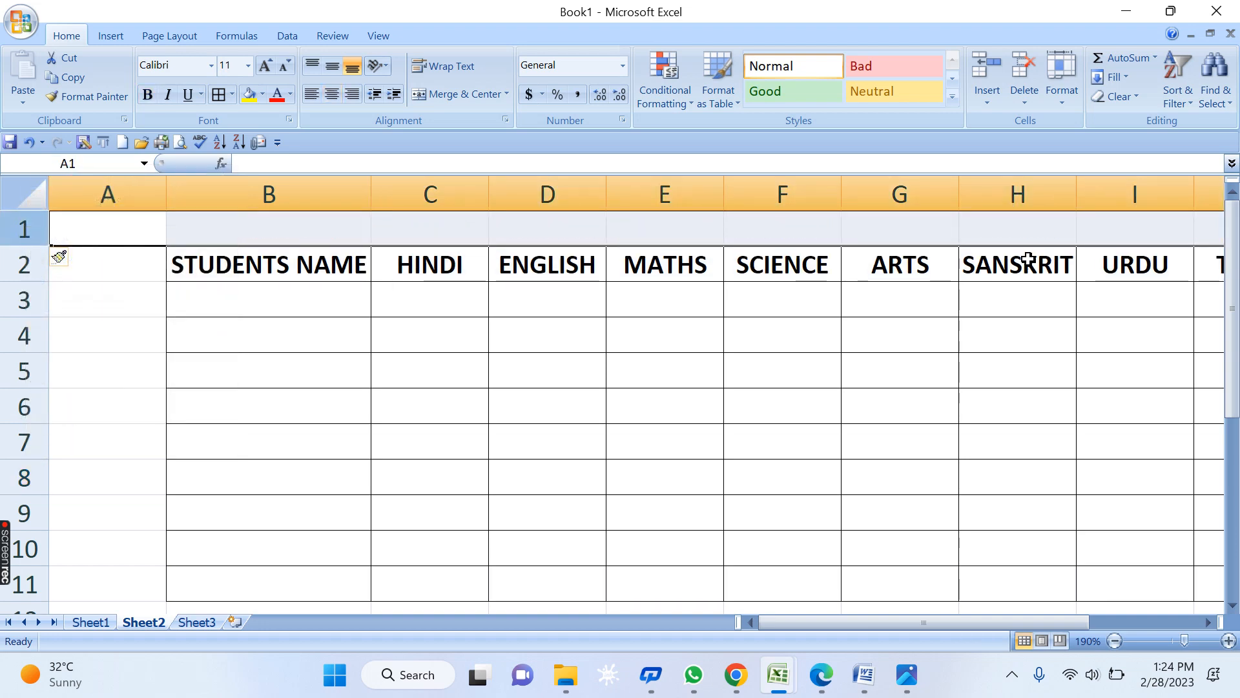
key("ctrl+z")
left_click(811, 376)
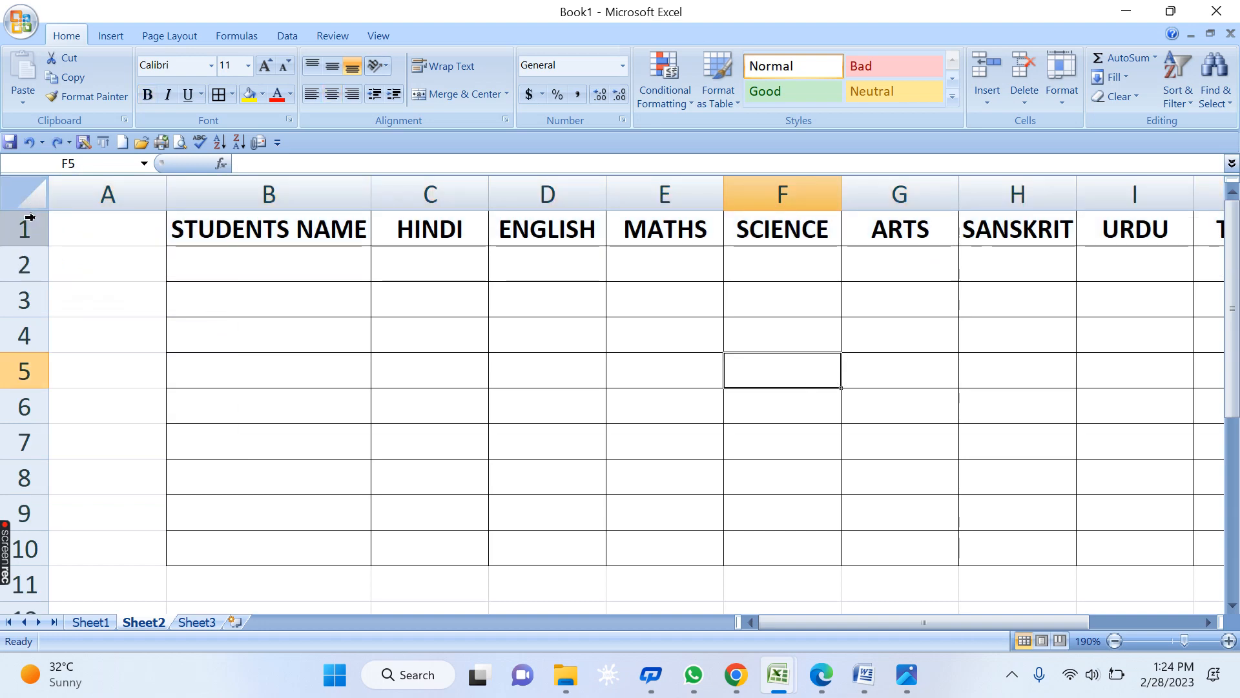
left_click(252, 228)
right_click(260, 232)
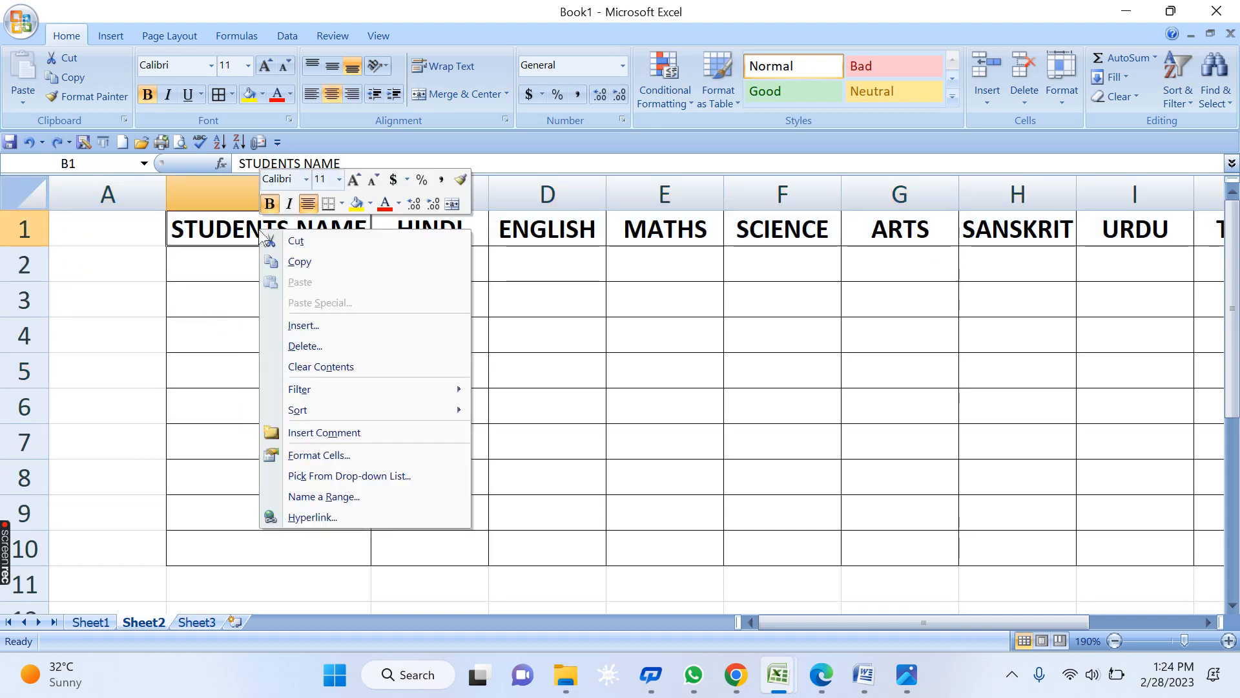
key("Escape")
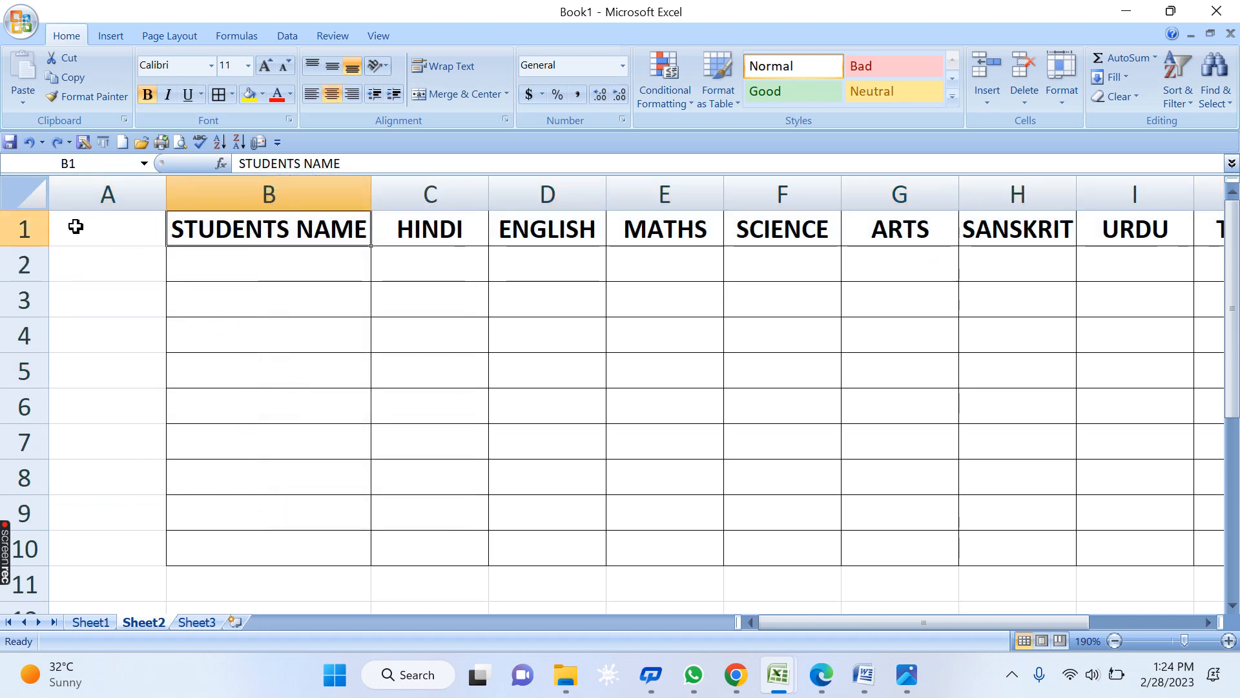
- Insert a blank row above the header row so the headings start at B2
left_click(29, 231)
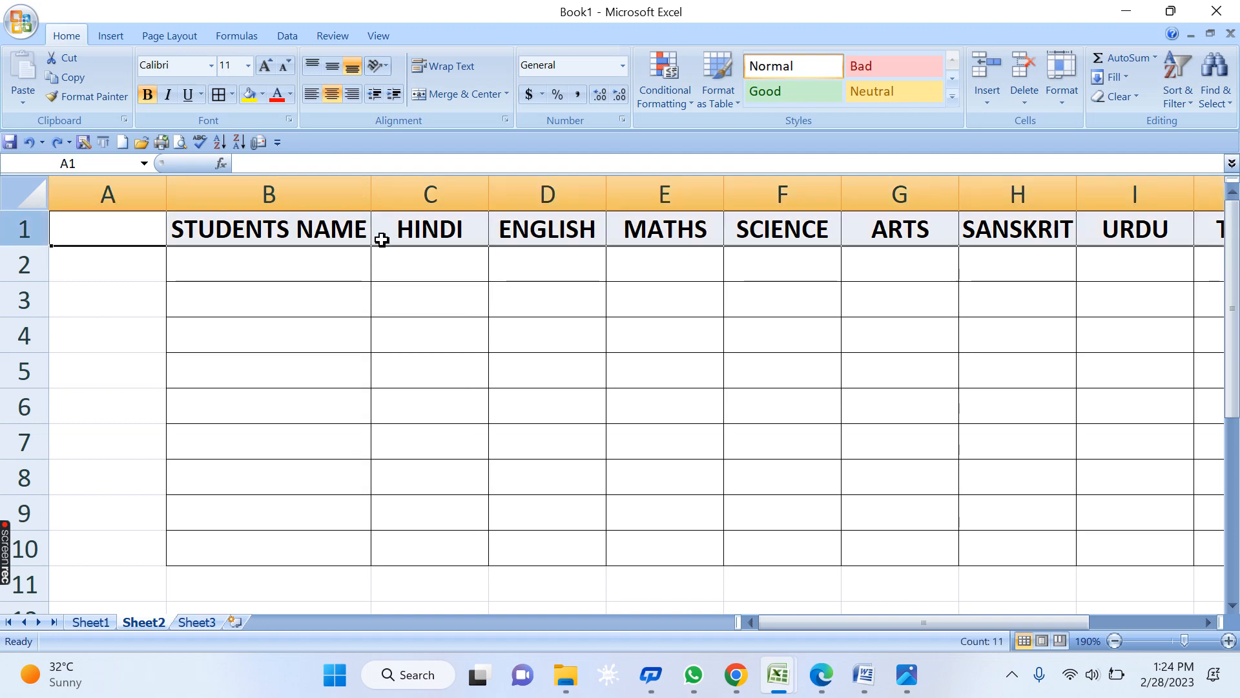
left_click(569, 227)
right_click(421, 231)
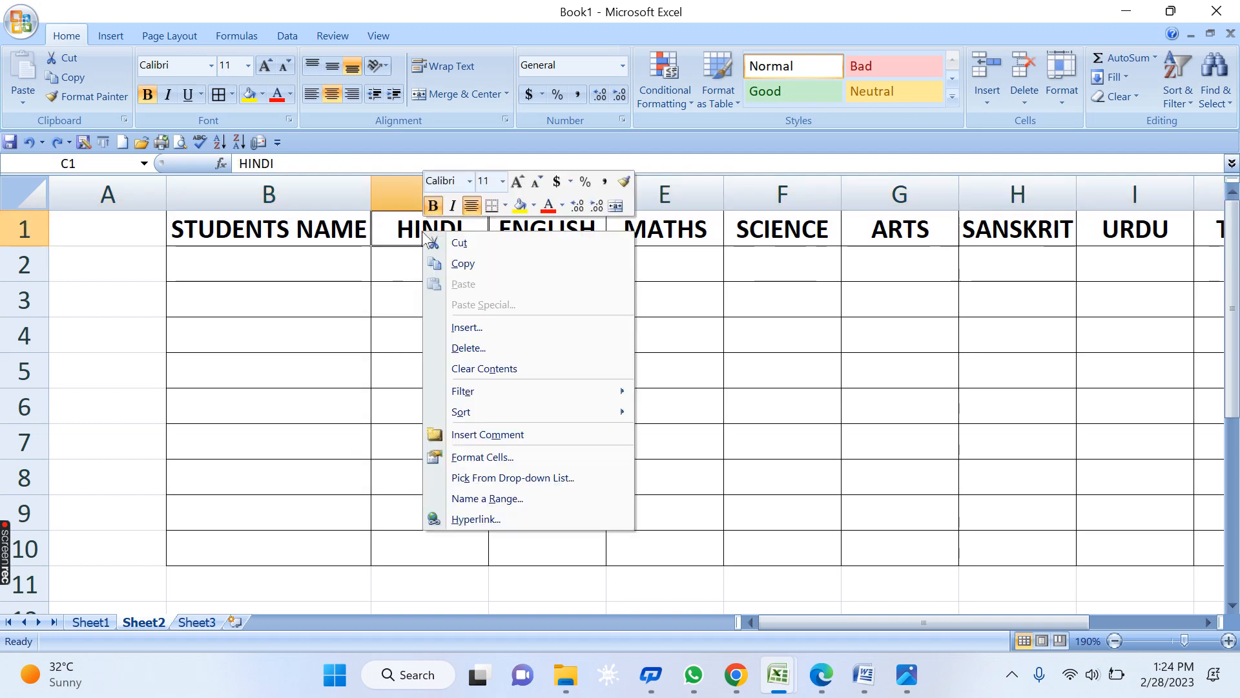
left_click(472, 328)
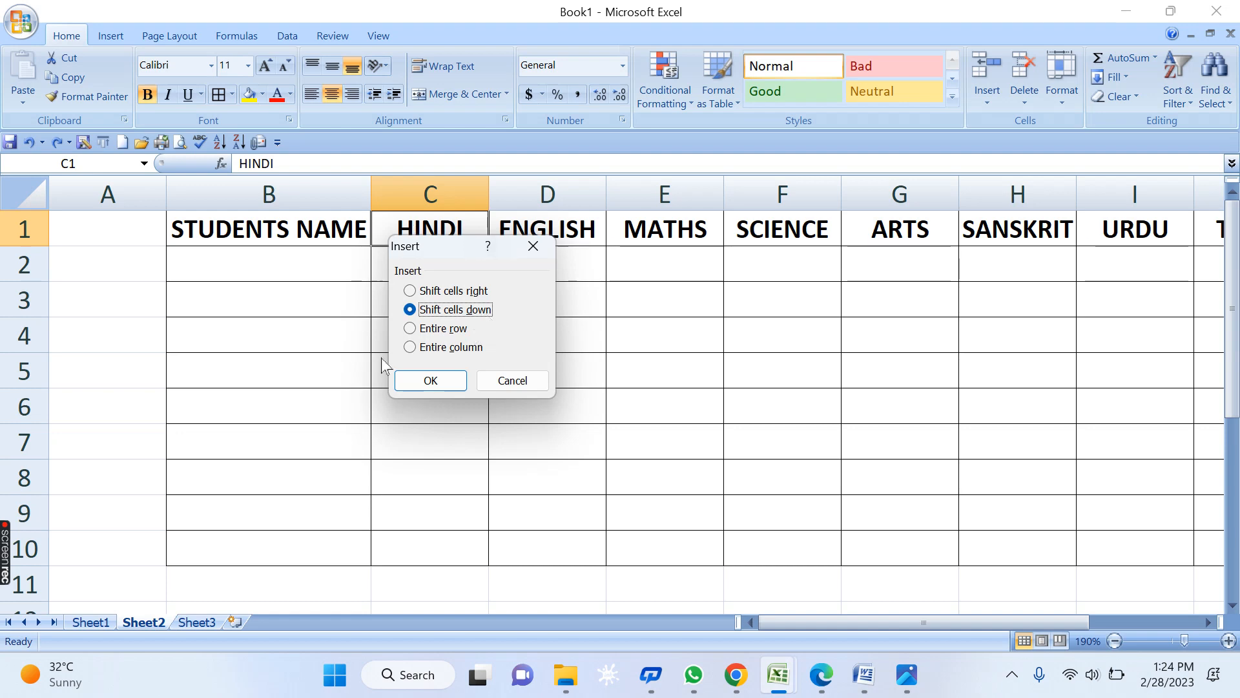
left_click(510, 380)
right_click(22, 233)
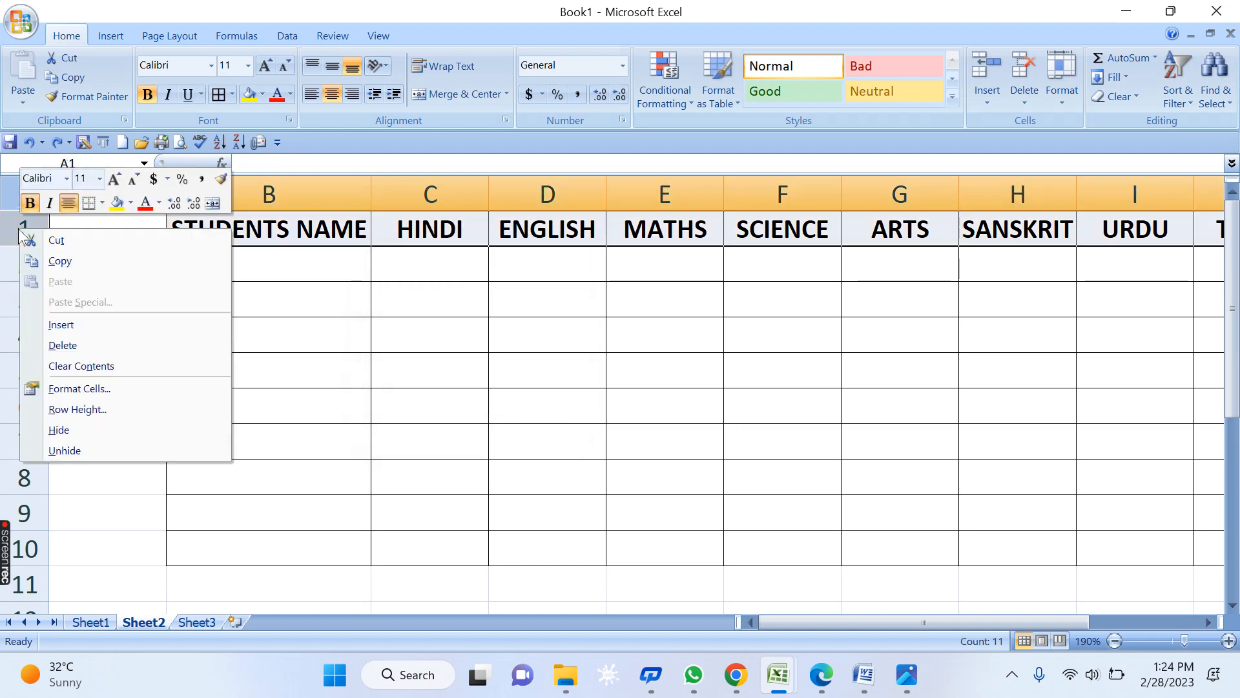
left_click(84, 325)
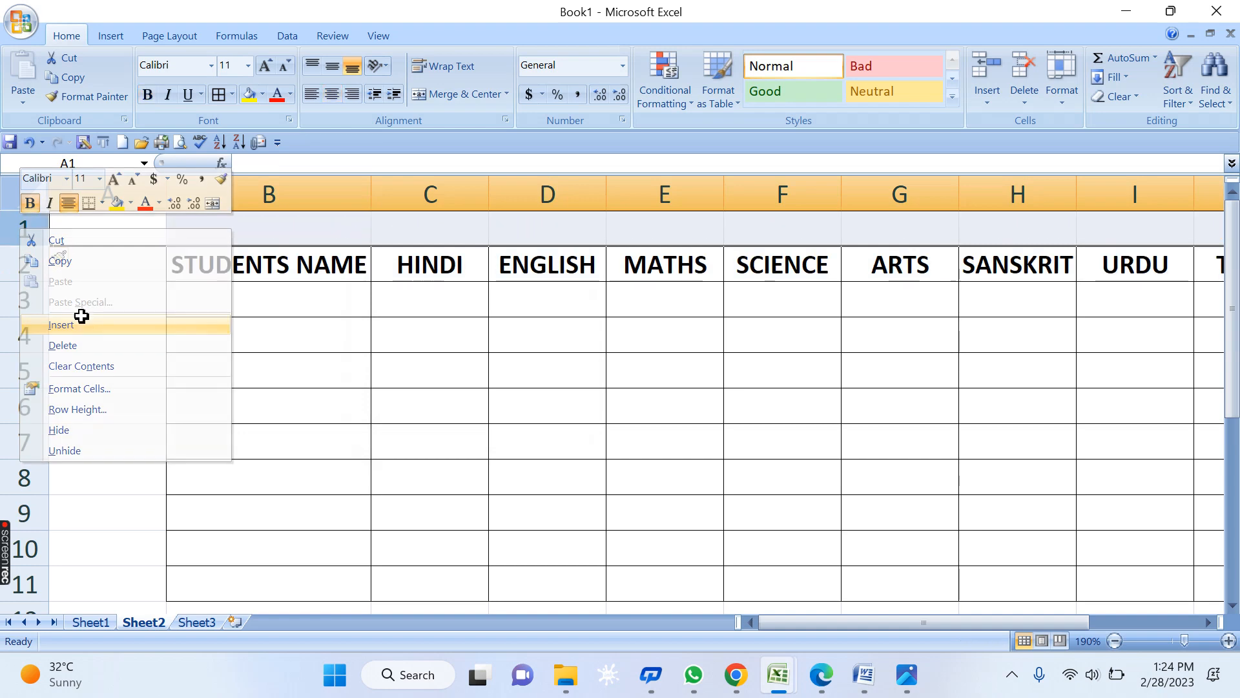
left_click(711, 459)
left_click(543, 221)
right_click(542, 223)
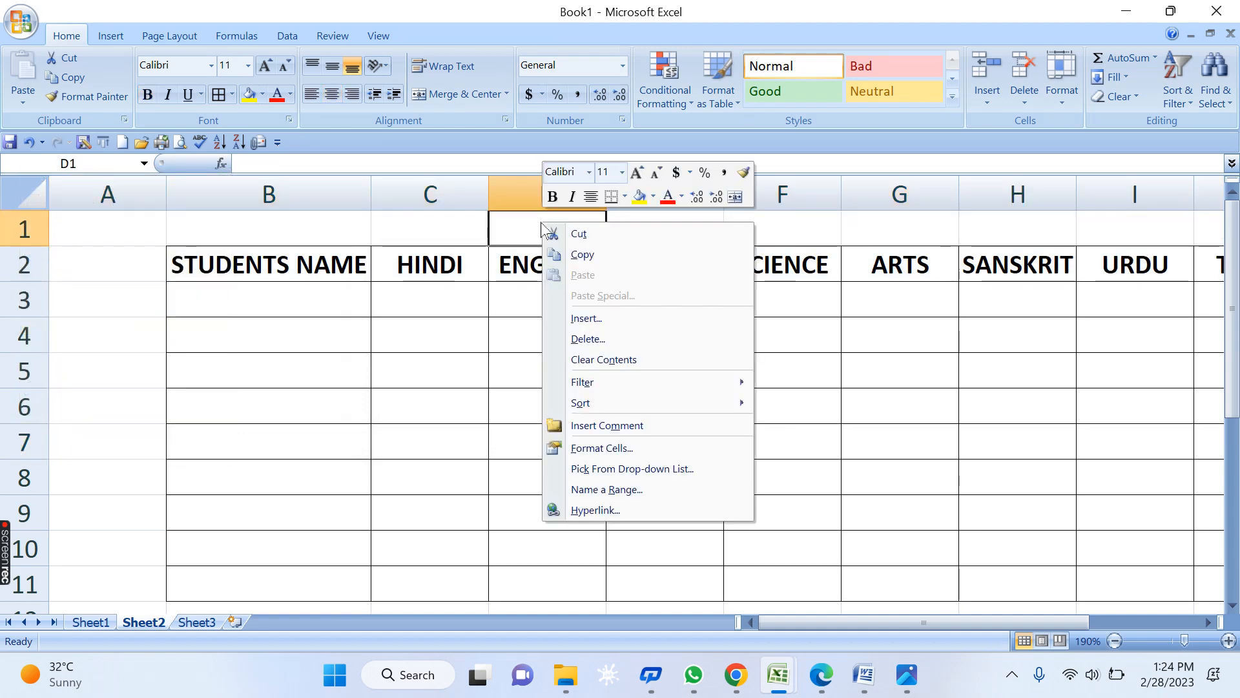
left_click(585, 318)
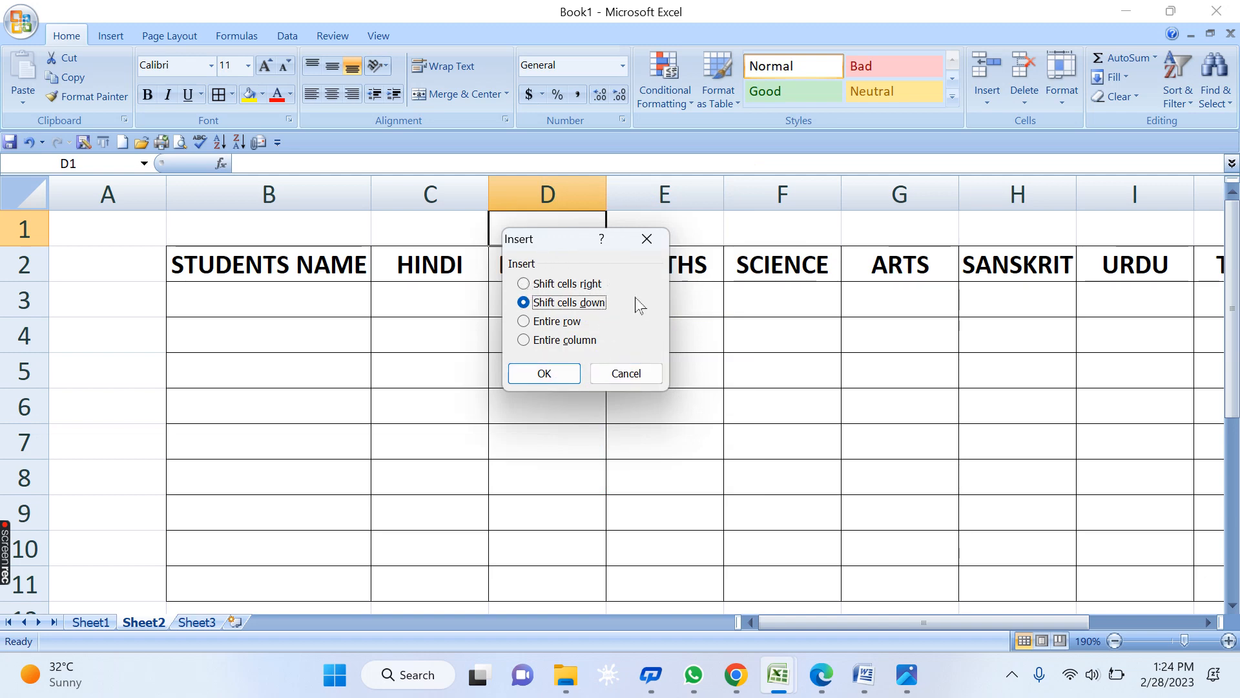
left_click(626, 378)
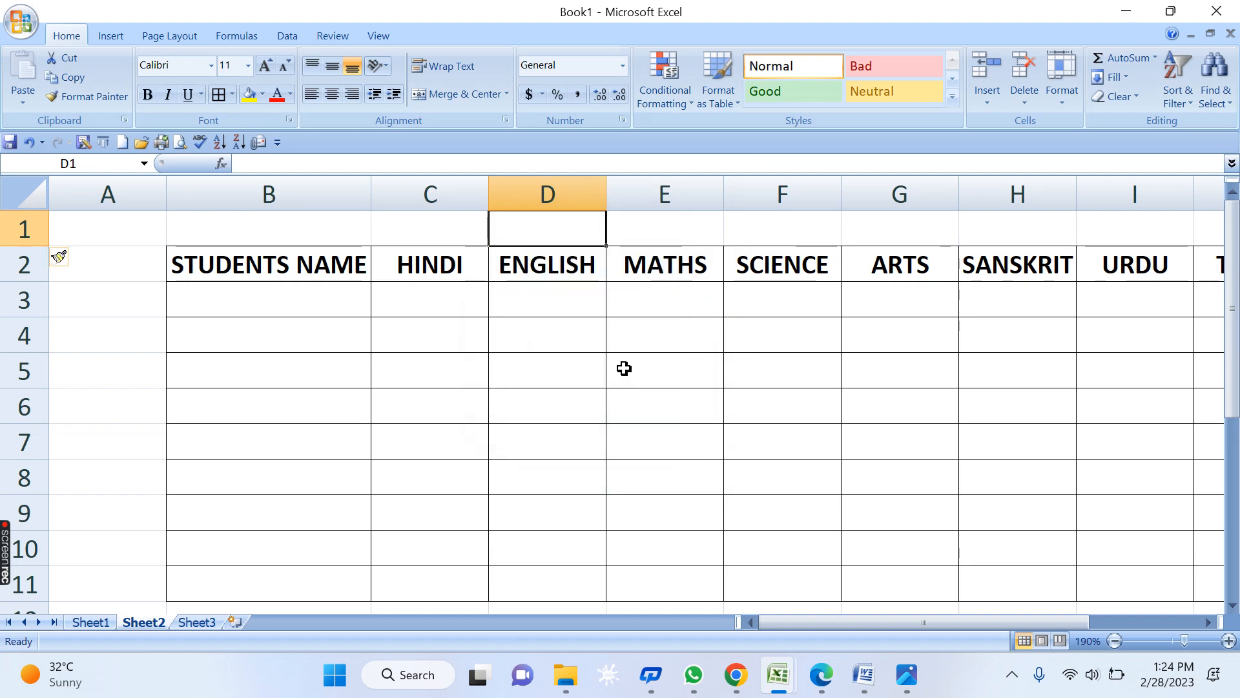
left_click(549, 414)
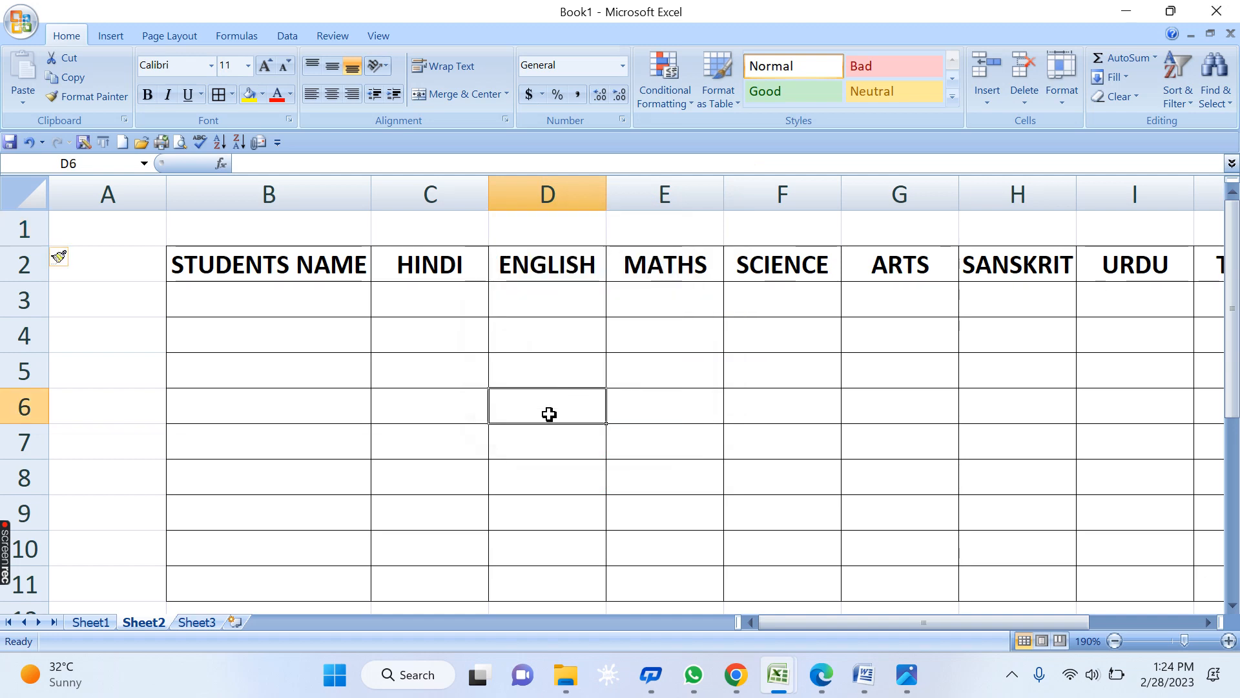
- Type the SR. NO. heading in A2 and serial number 1 in A3
left_click(116, 263)
type("sr.")
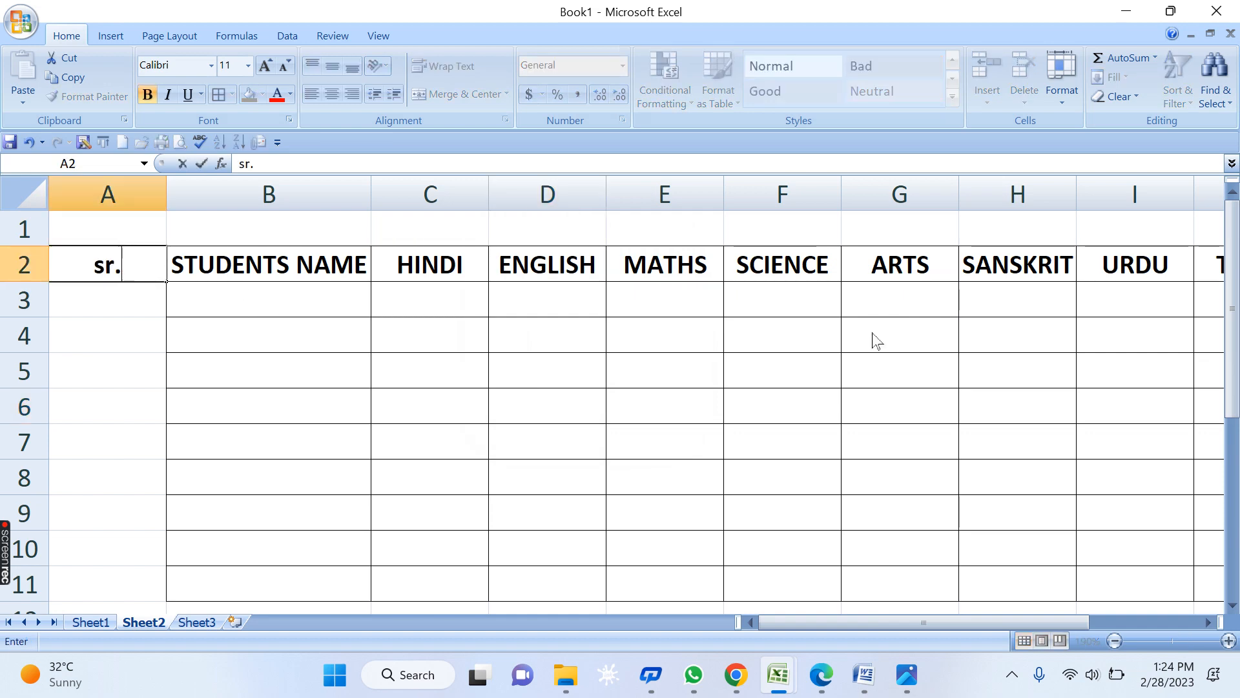
key("BackSpace")
key("BackSpace")
key("BackSpace")
type("SR. NO.")
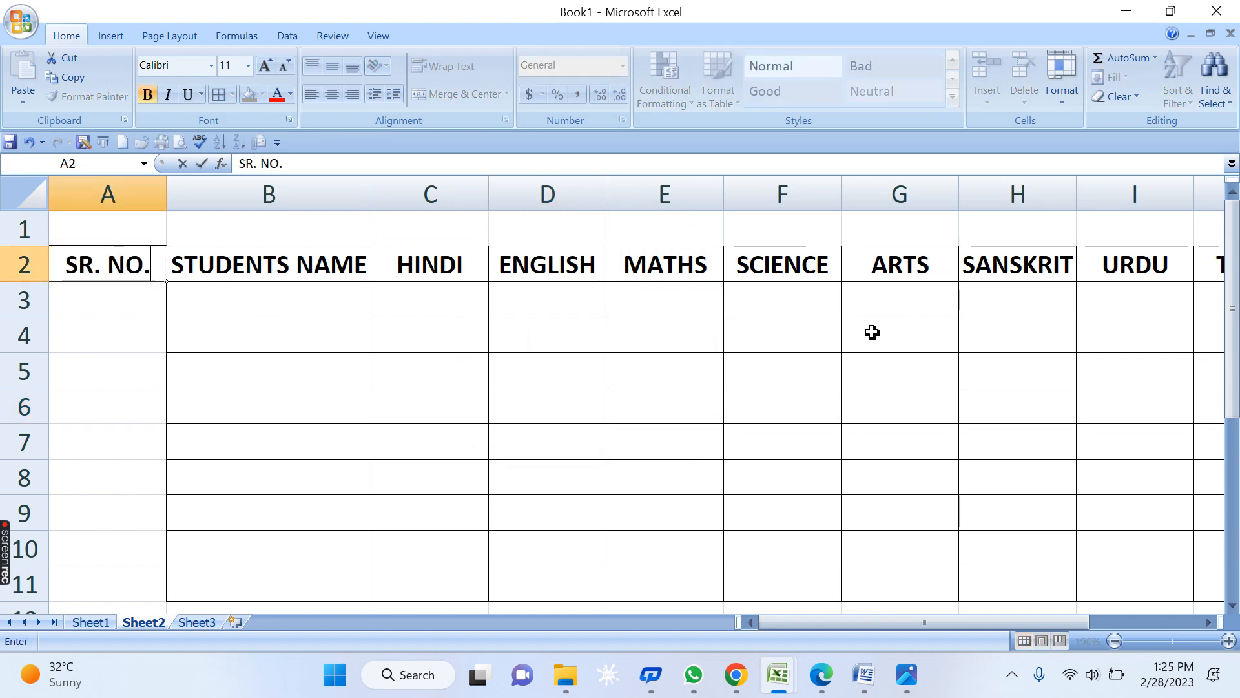
key("Return")
type("1")
key("Return")
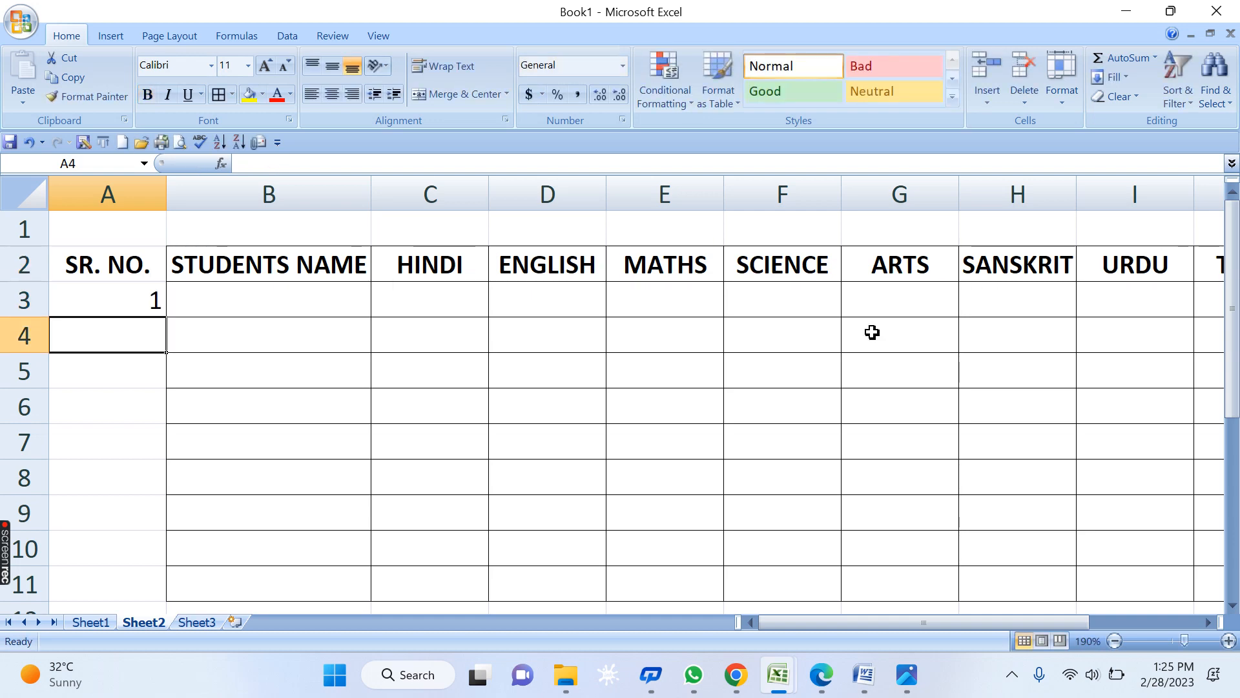
key("Up")
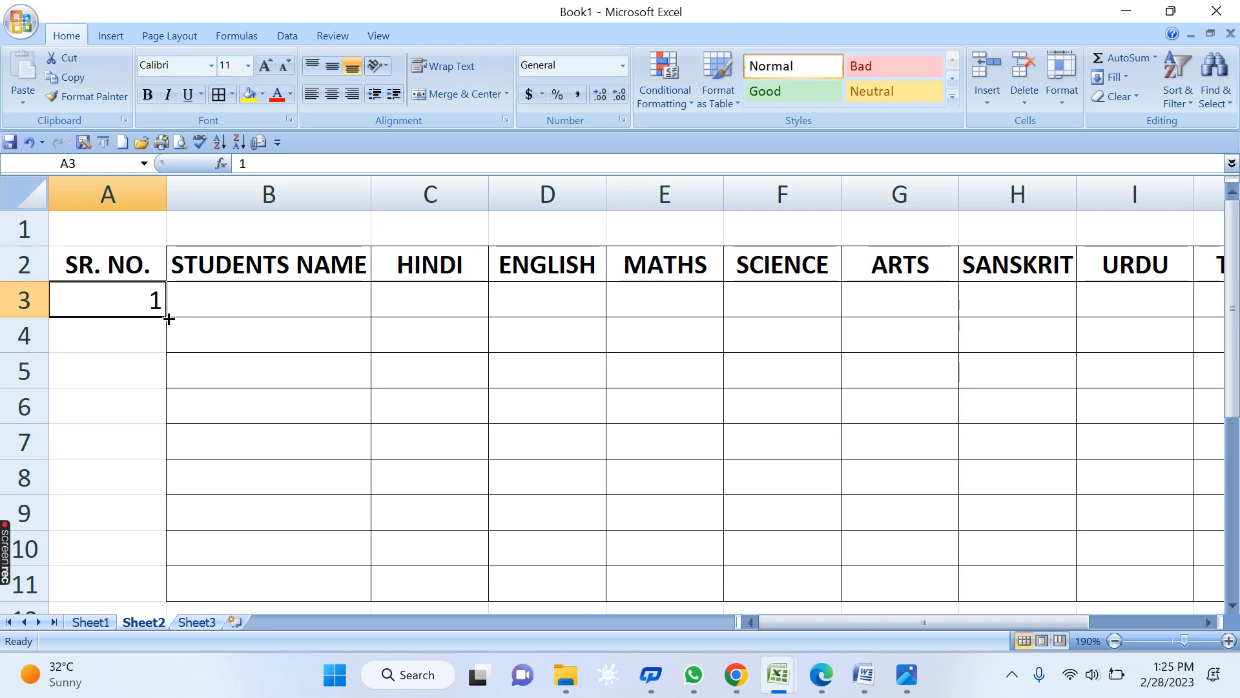
- Try filling serial numbers down column A to row 11, then clear the column
left_click_drag(168, 319, 265, 484)
key("ctrl+z")
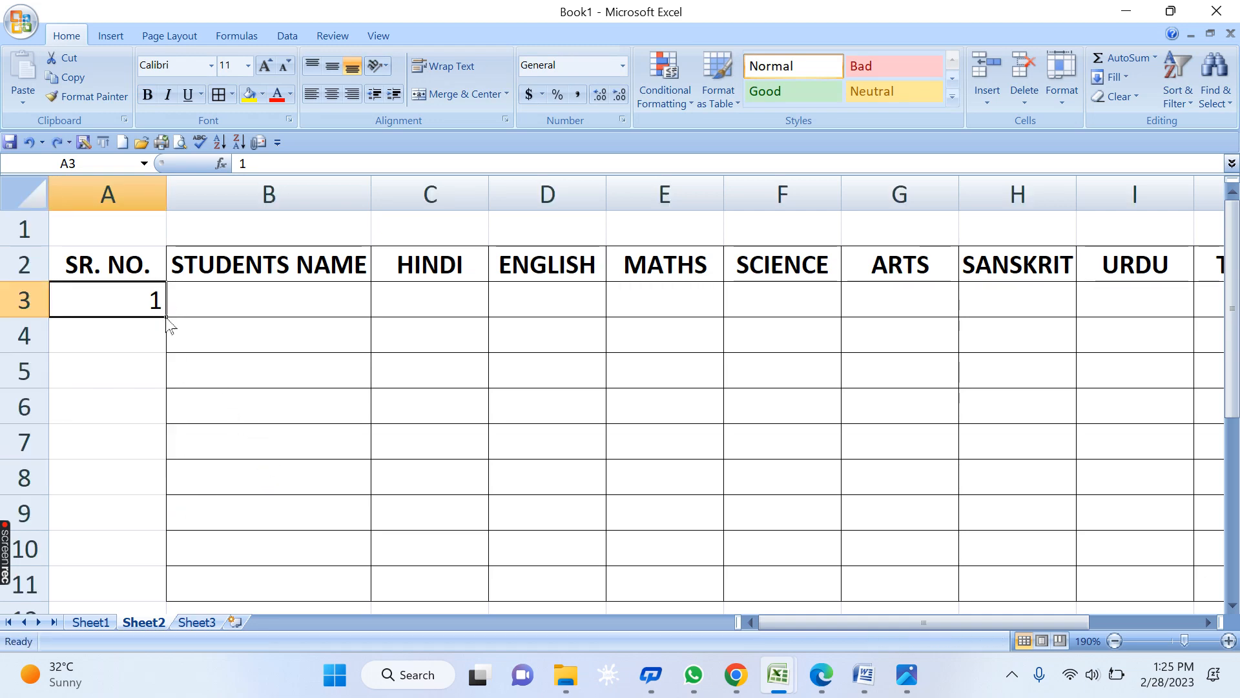
left_click_drag(167, 318, 165, 600)
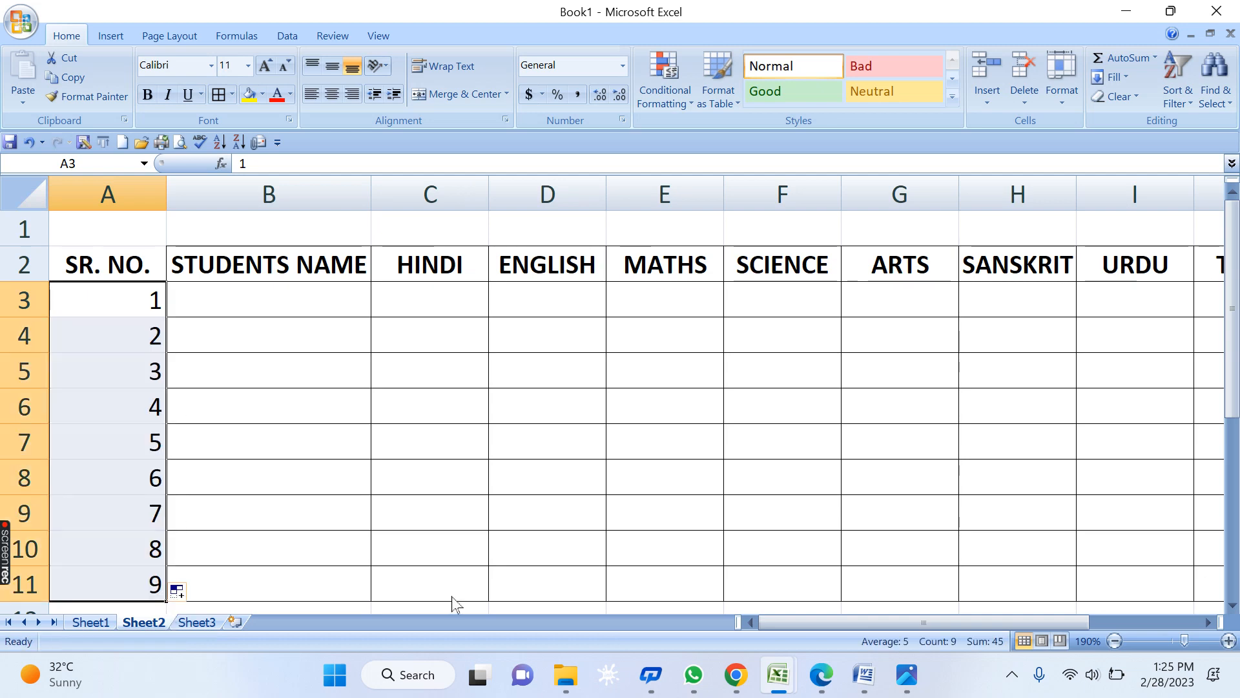
left_click(427, 501)
left_click_drag(146, 368, 153, 576)
key("Delete")
left_click(268, 427)
left_click(134, 296)
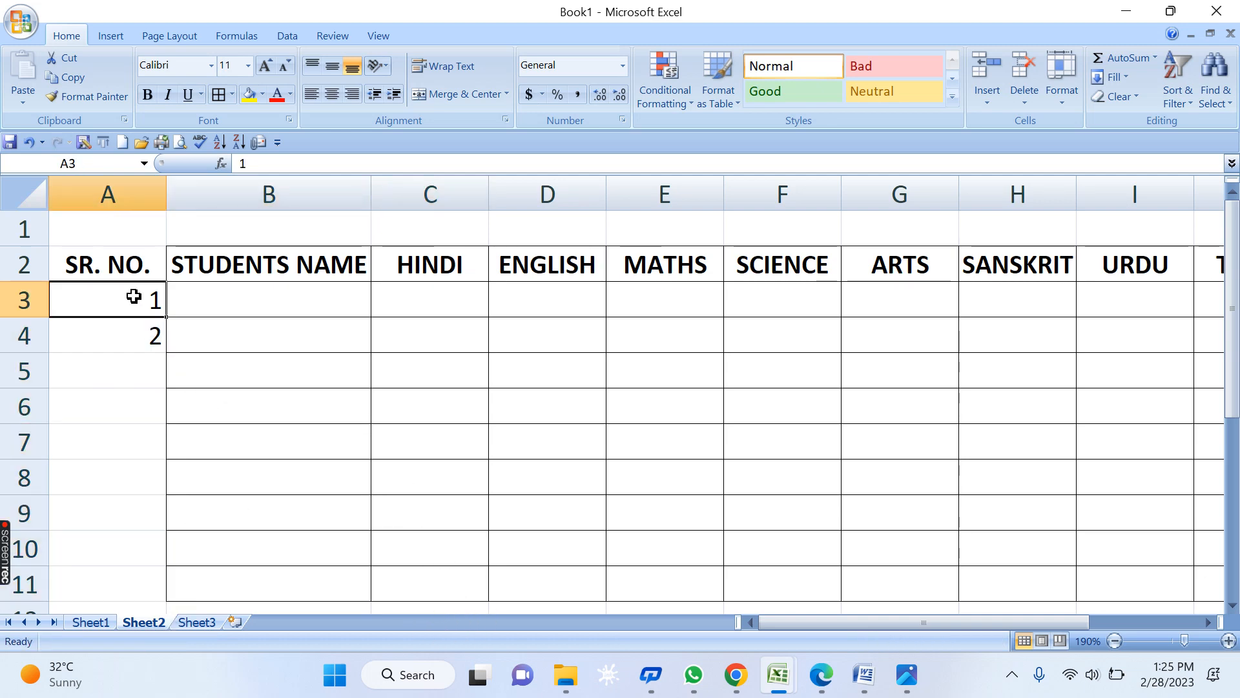
left_click(132, 335)
left_click_drag(123, 305, 120, 332)
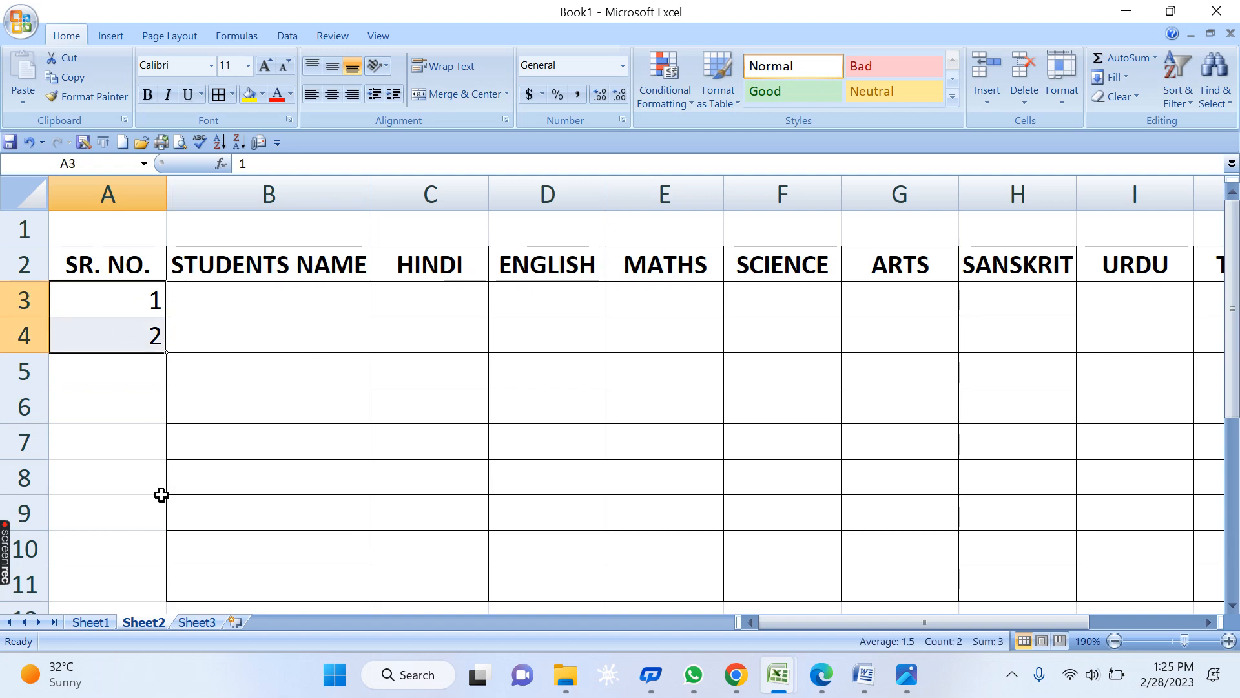
left_click(215, 357)
left_click(109, 288)
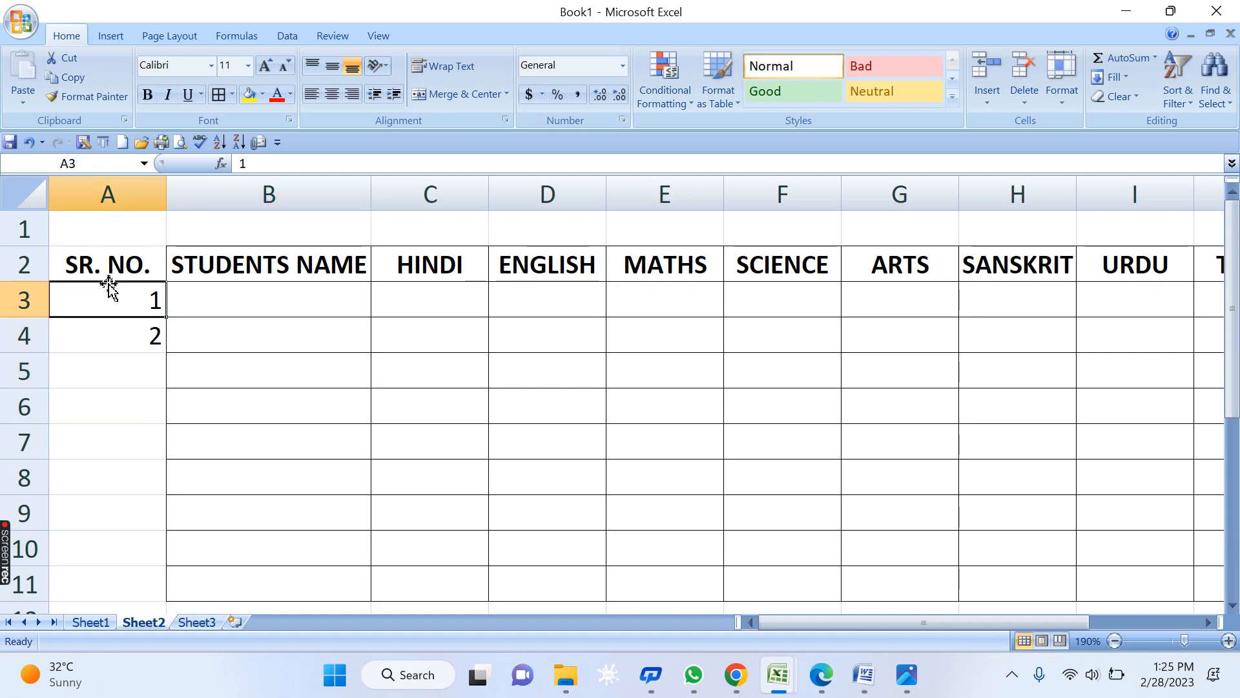
left_click_drag(168, 317, 170, 342)
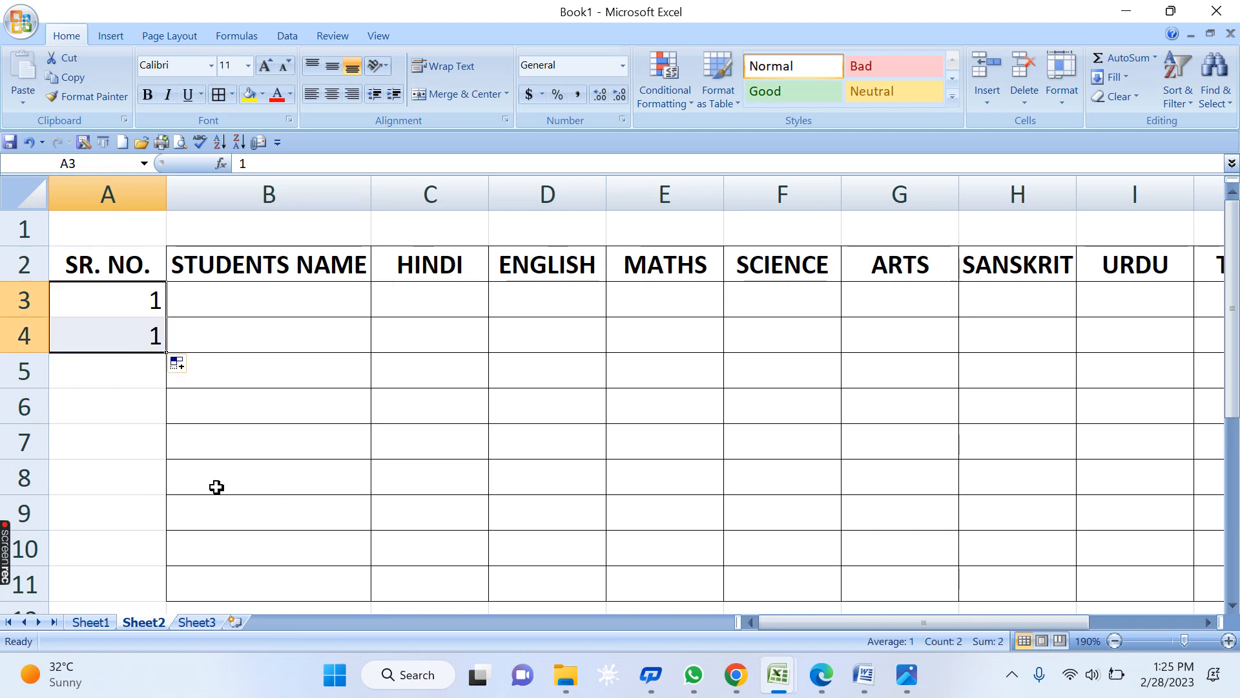
key("ctrl+z")
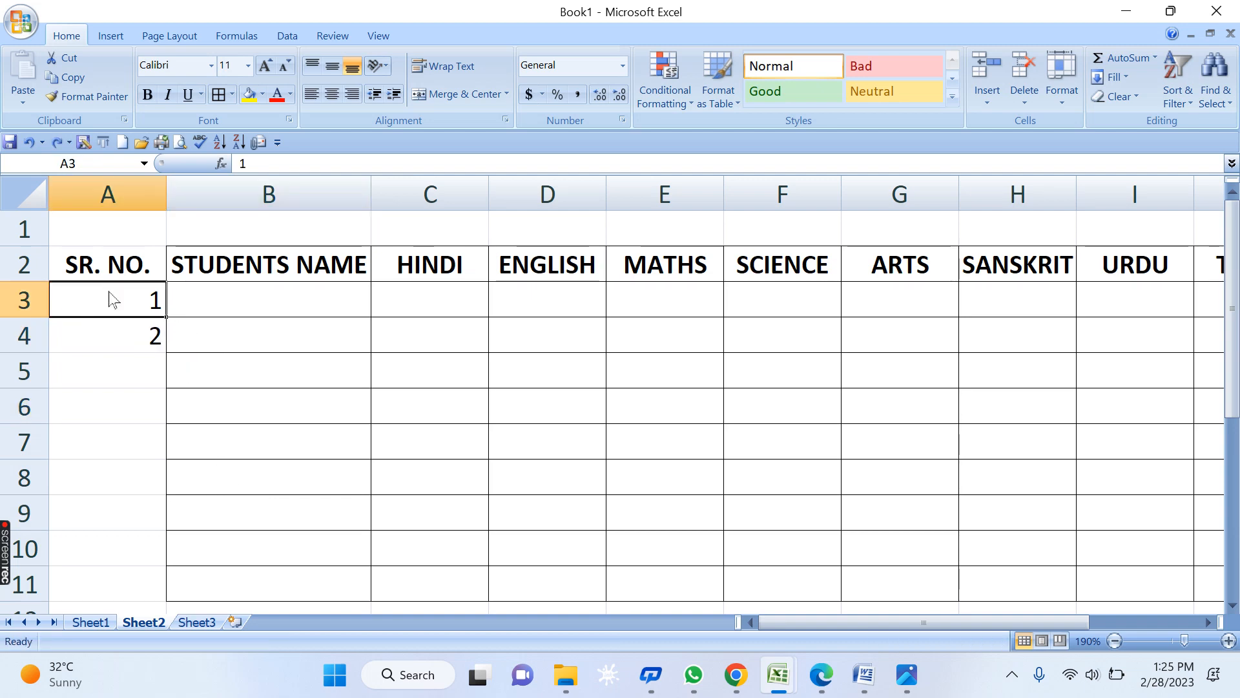
left_click_drag(100, 300, 102, 323)
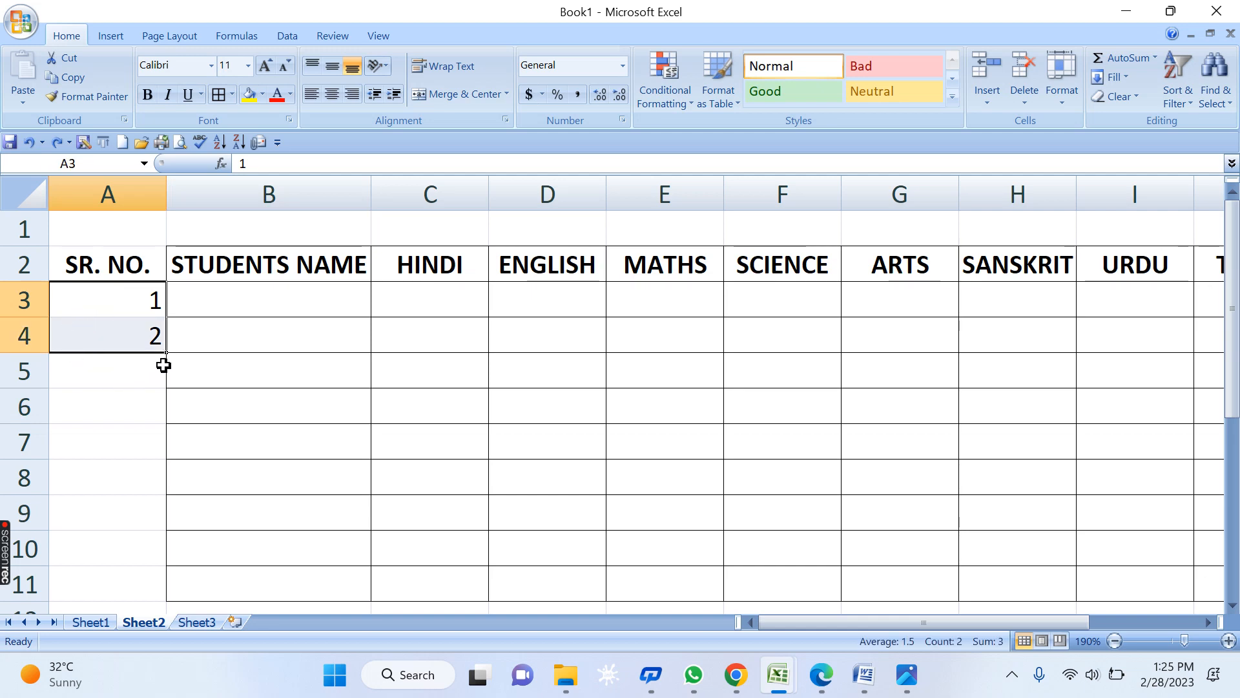
left_click_drag(168, 353, 174, 600)
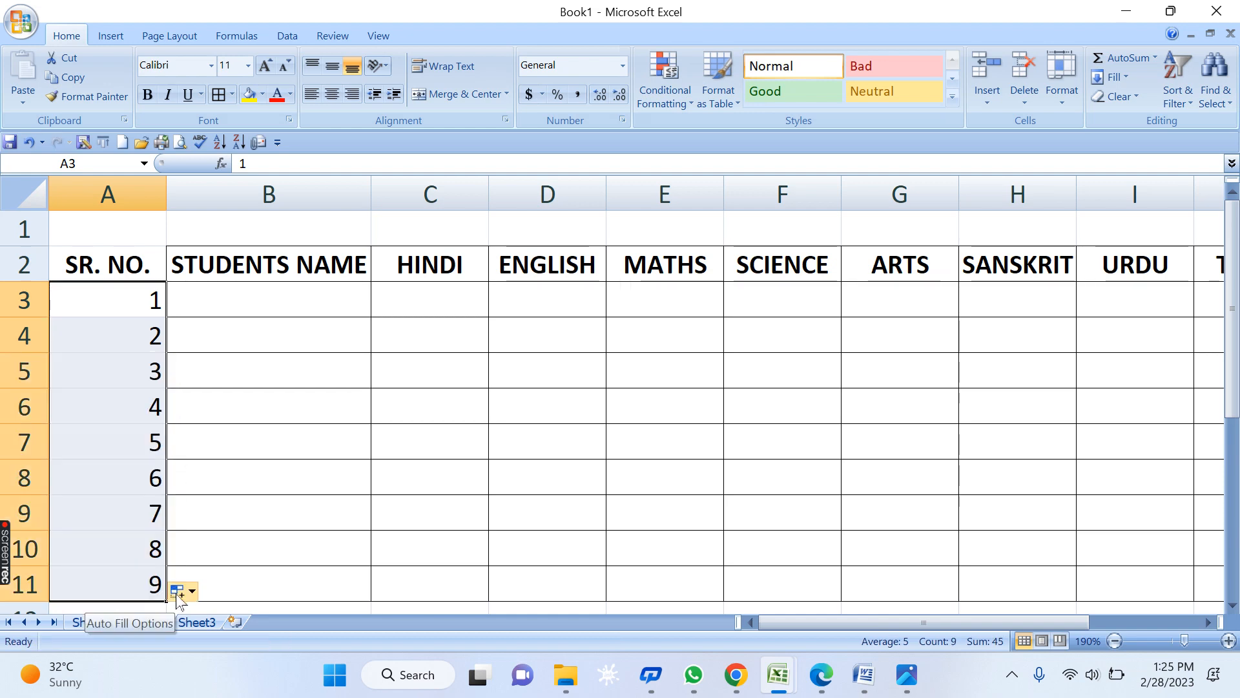
key("Delete")
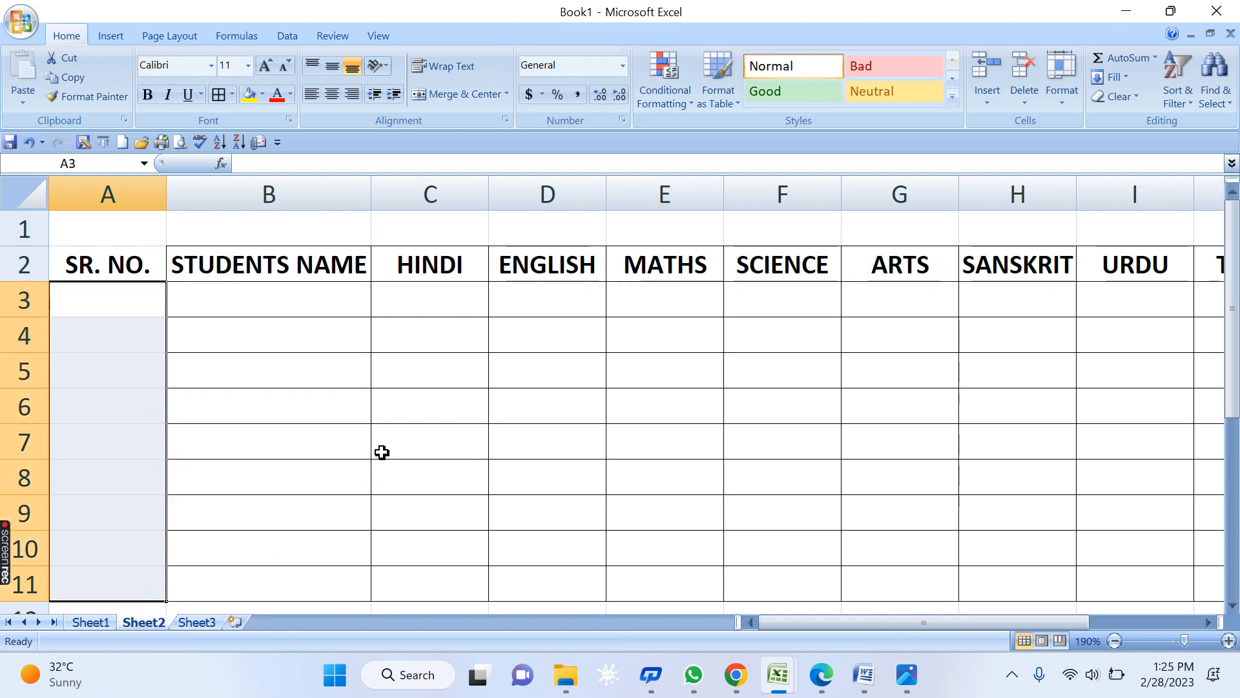
left_click(382, 452)
- Re-enter 1 in A3, fill it down to A11, and clear numbers 3 to 9
left_click(142, 304)
type("1")
key("Return")
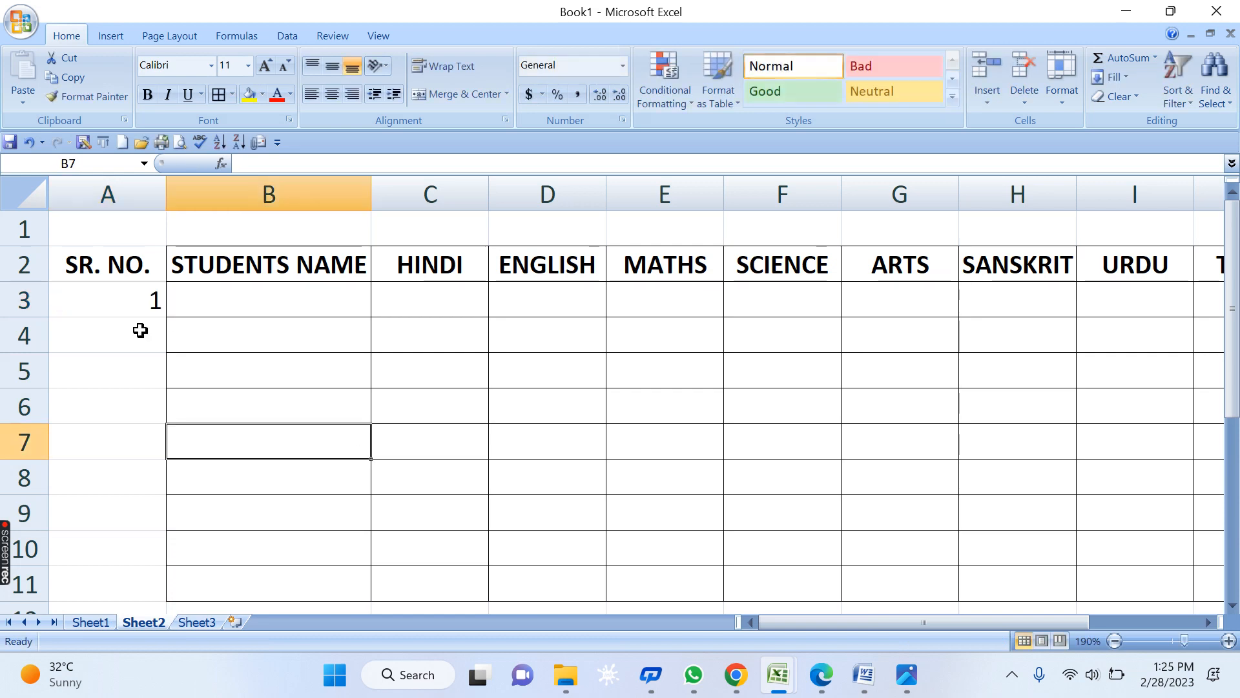
left_click(99, 304)
left_click_drag(170, 317, 123, 453)
scroll(189, 401, "up", 2)
left_click_drag(342, 467, 336, 446)
left_click(179, 405)
left_click_drag(153, 376, 123, 579)
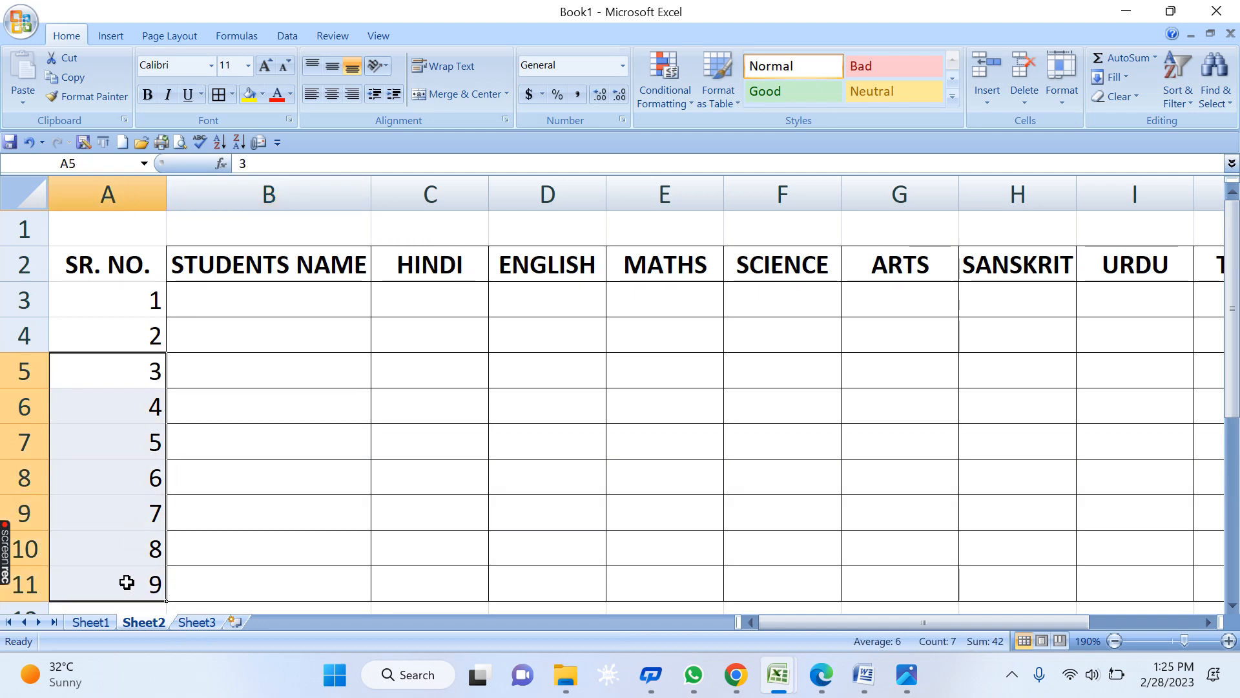
key("Delete")
left_click(263, 507)
left_click_drag(147, 310, 142, 490)
- Clear numbers 2 to 9 so only 1 remains in A3, and bring up Fill options
scroll(208, 407, "up", 1)
left_click(314, 385)
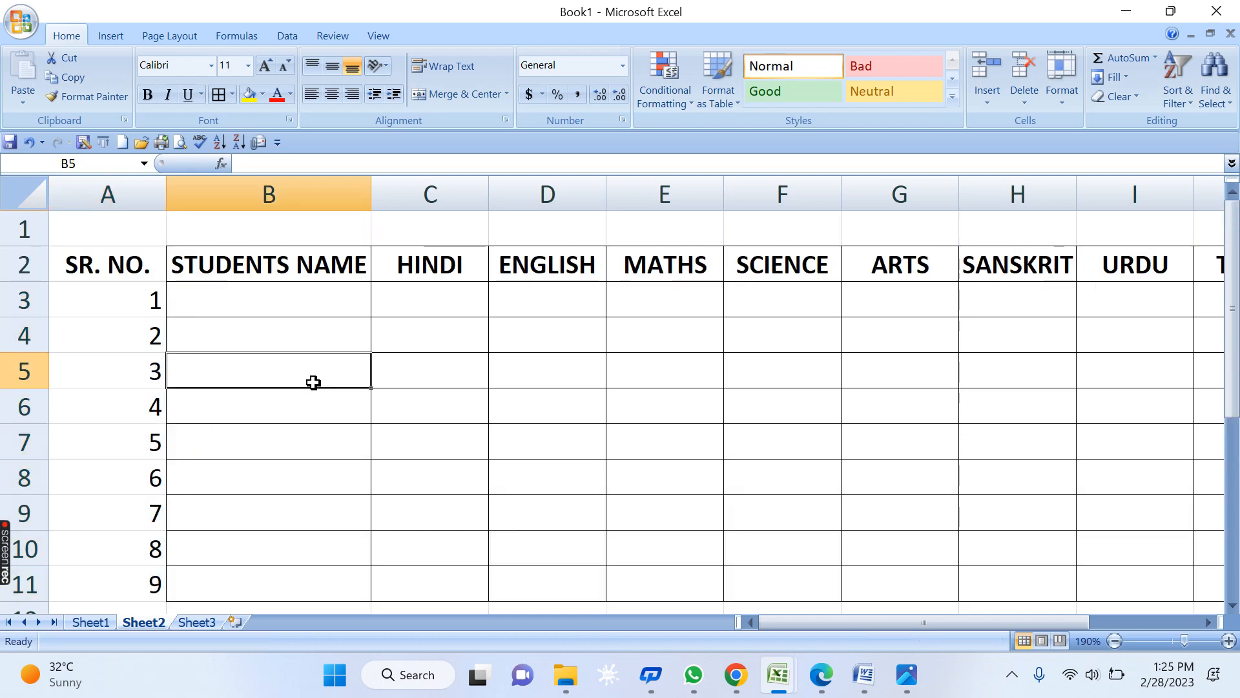
left_click_drag(142, 336, 143, 572)
key("Delete")
left_click(304, 407)
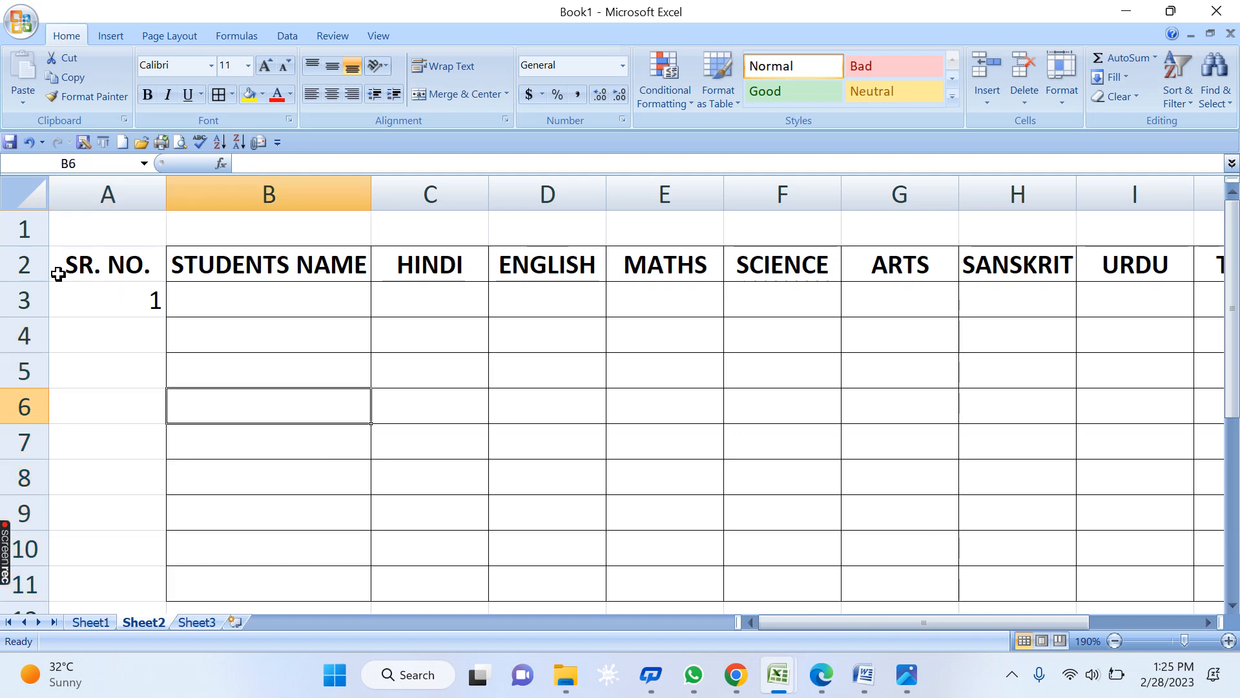
left_click(61, 265)
left_click(97, 296)
left_click(1114, 77)
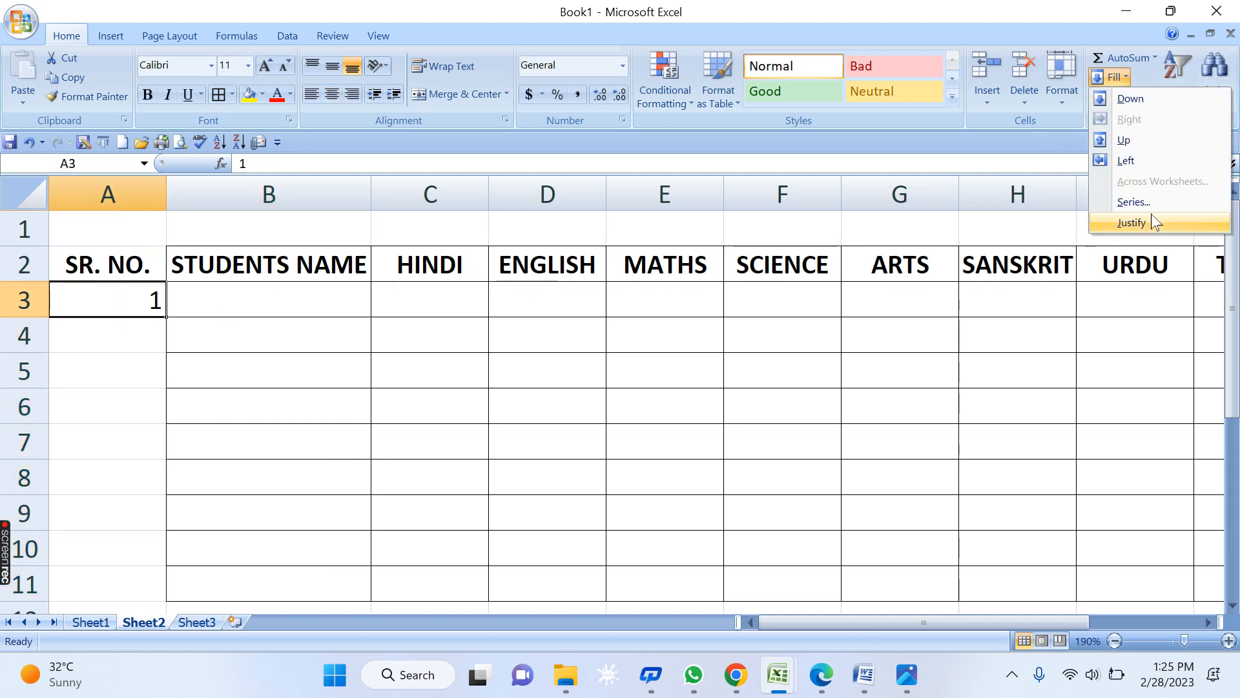
- Cancel the Series dialog without filling any serial numbers
left_click(1155, 204)
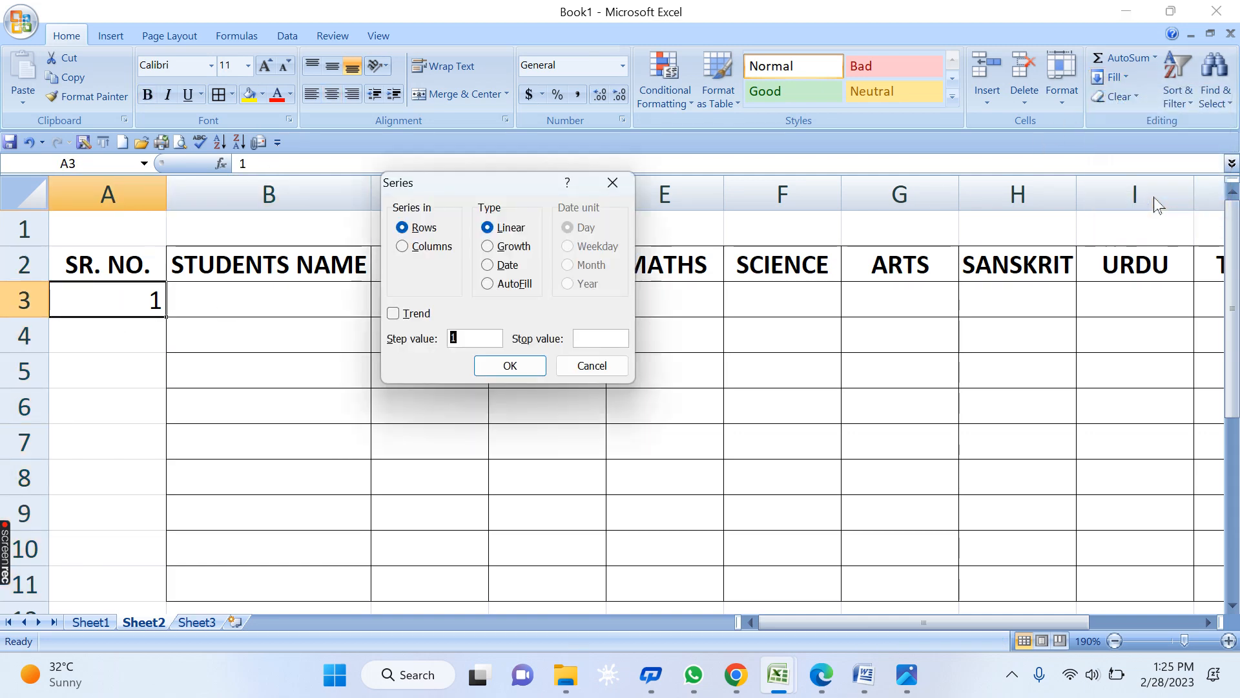
left_click(607, 363)
left_click(456, 362)
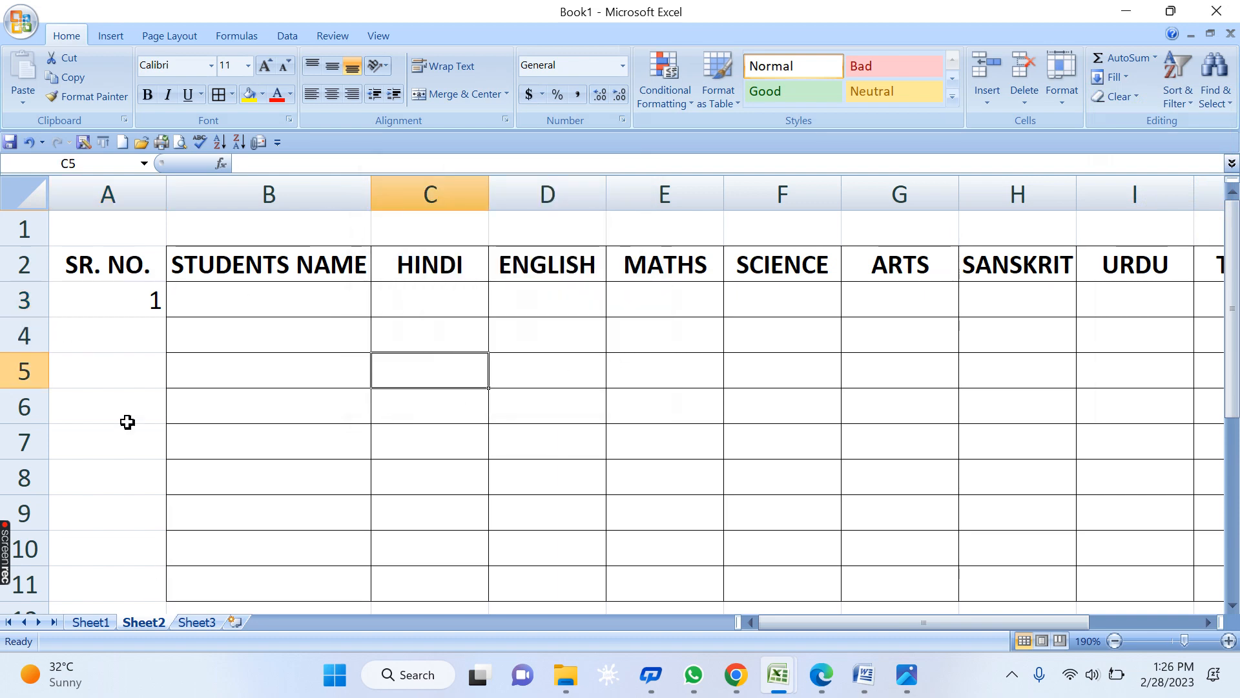
- Apply All Borders to the SR. NO. cells A2:A11, then select row 1
left_click_drag(102, 277, 120, 575)
left_click(276, 503)
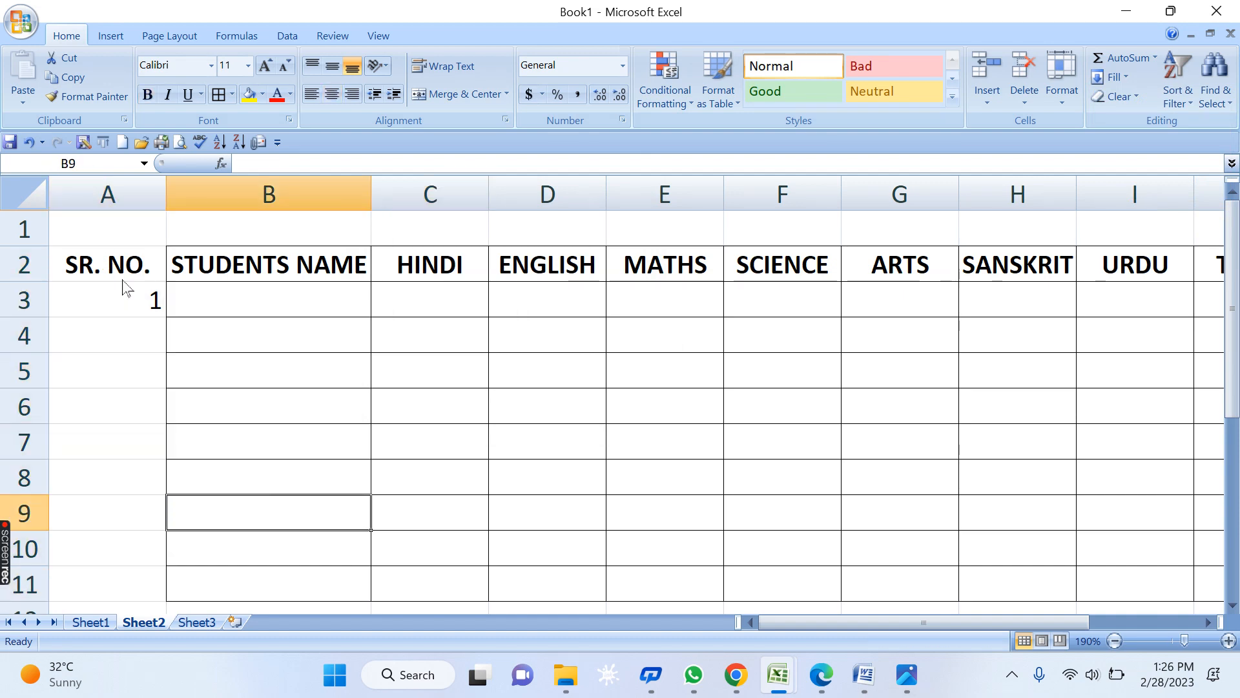
left_click_drag(123, 278, 138, 435)
left_click(269, 429)
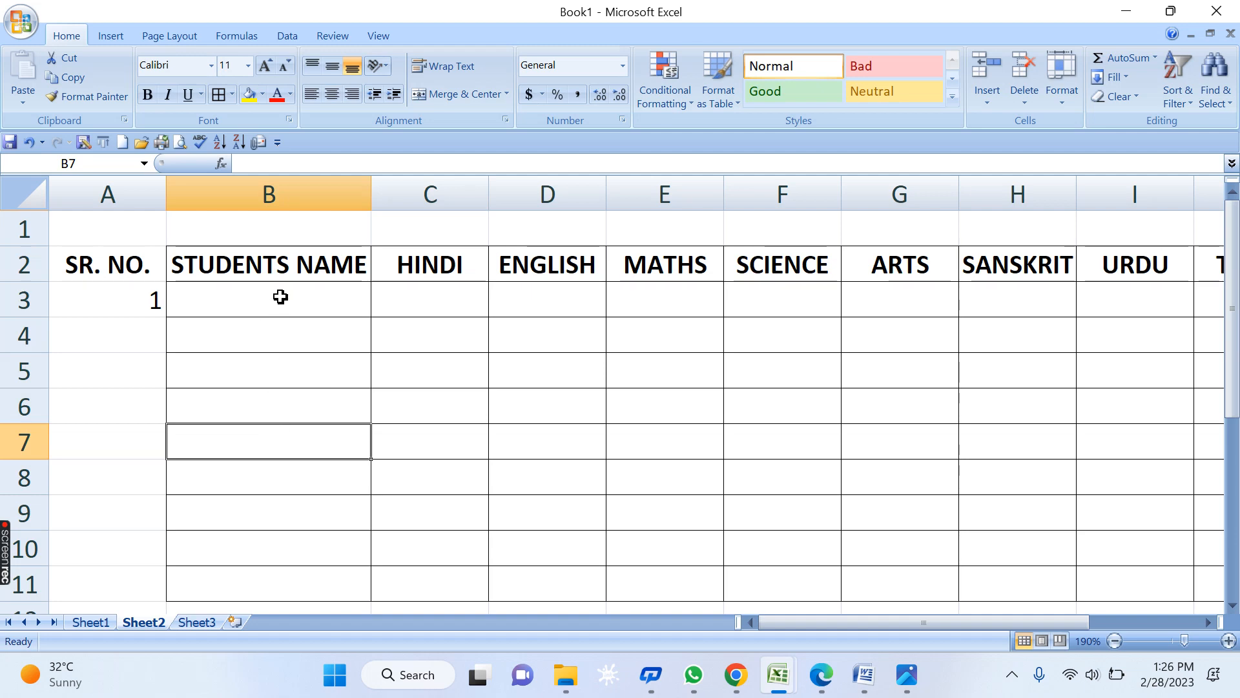
key("Up")
key("Up")
key("Up")
key("Up")
key("Up")
key("Left")
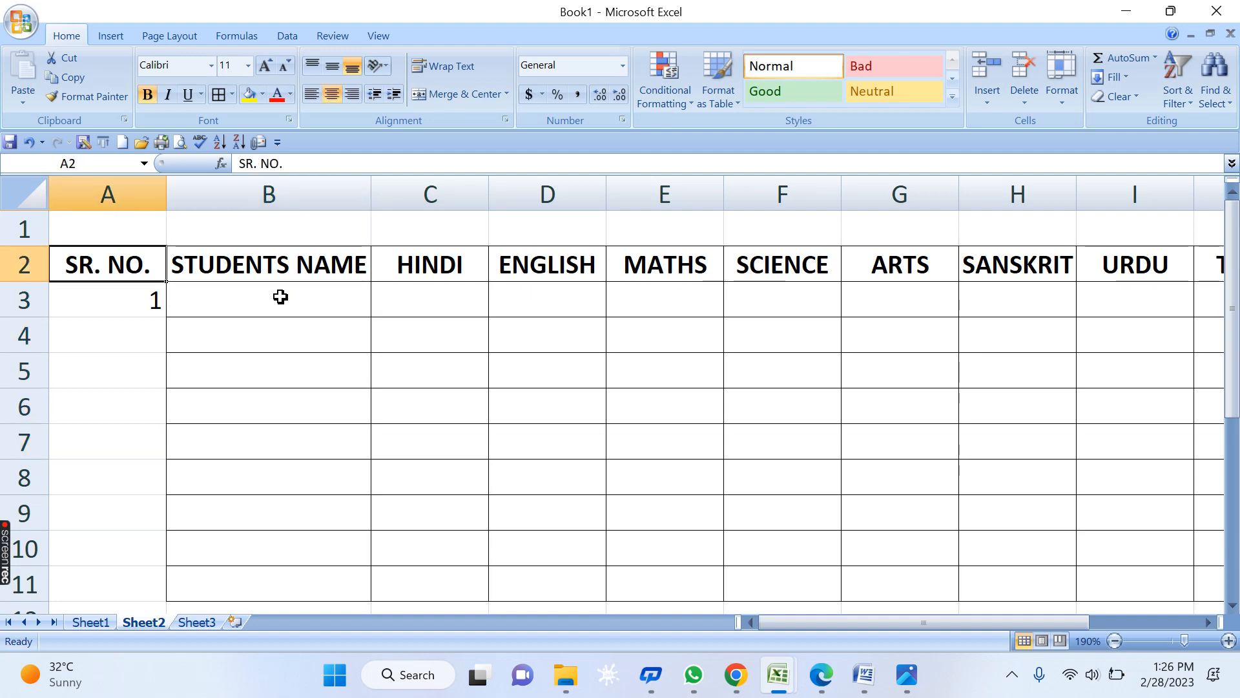
key("shift+Down")
key("shift+Down")
key("shift+Down")
key("shift+Down")
key("shift+Down")
key("shift+Down")
key("shift+Down")
key("shift+Down")
key("shift+Down")
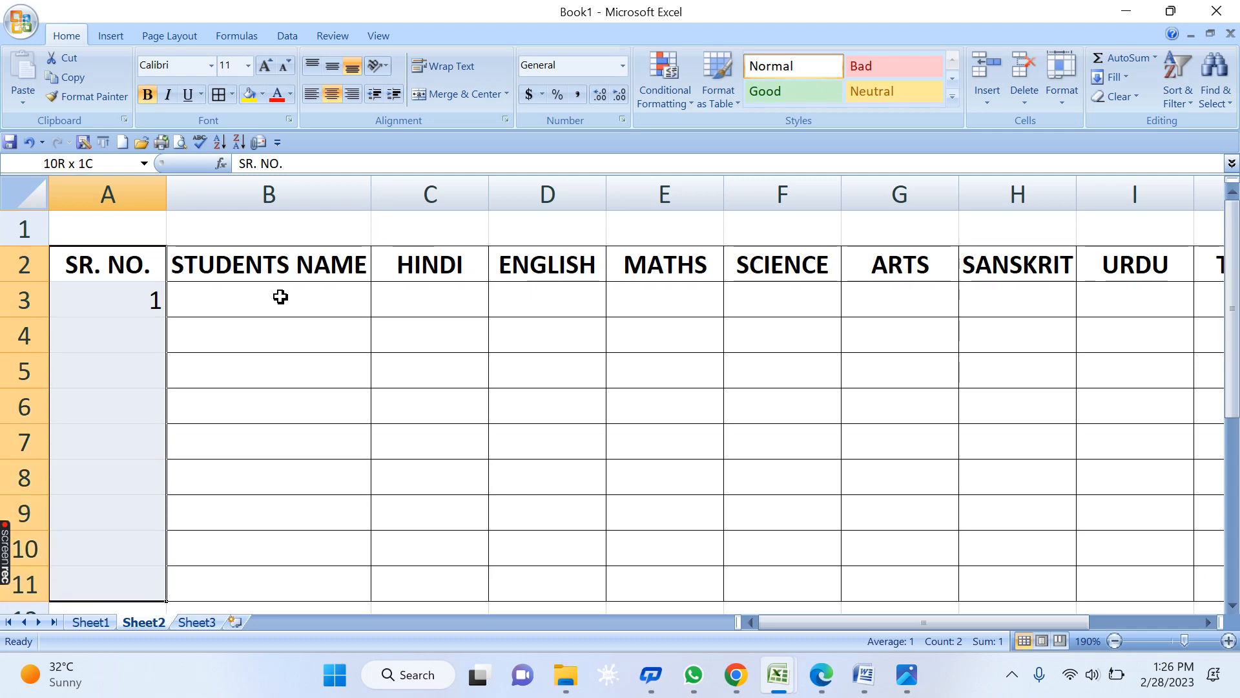
left_click(219, 97)
left_click(324, 381)
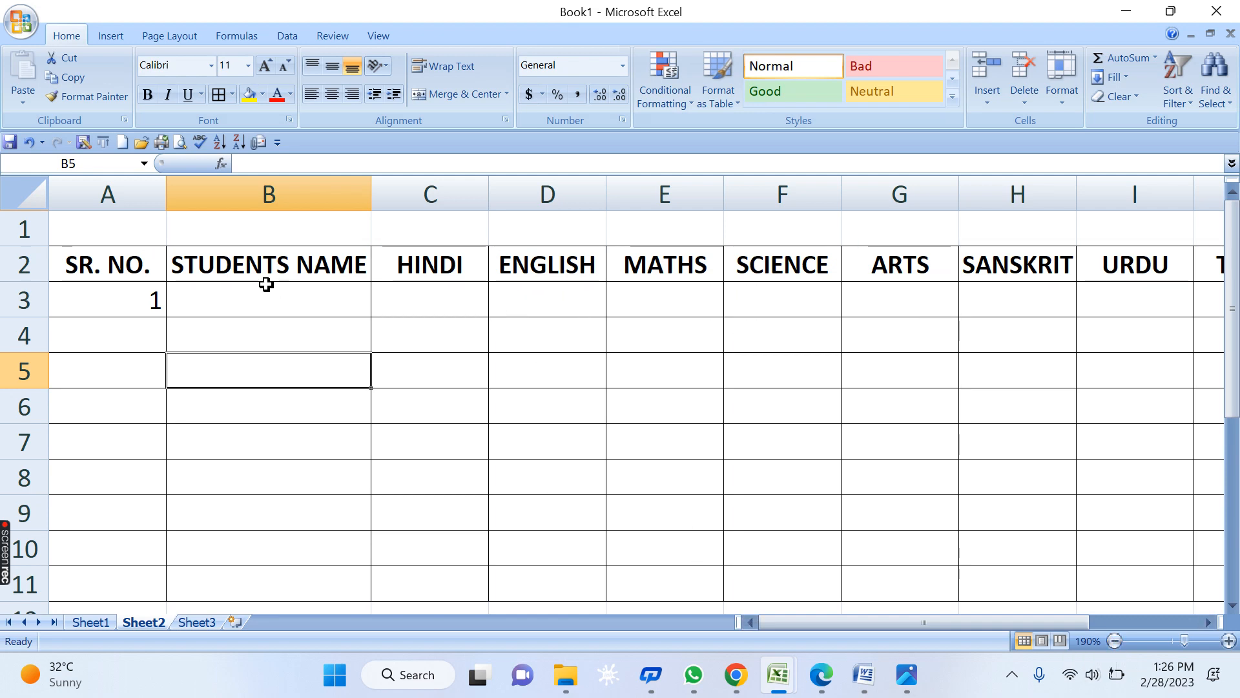
left_click_drag(105, 230, 281, 232)
left_click_drag(33, 229, 29, 225)
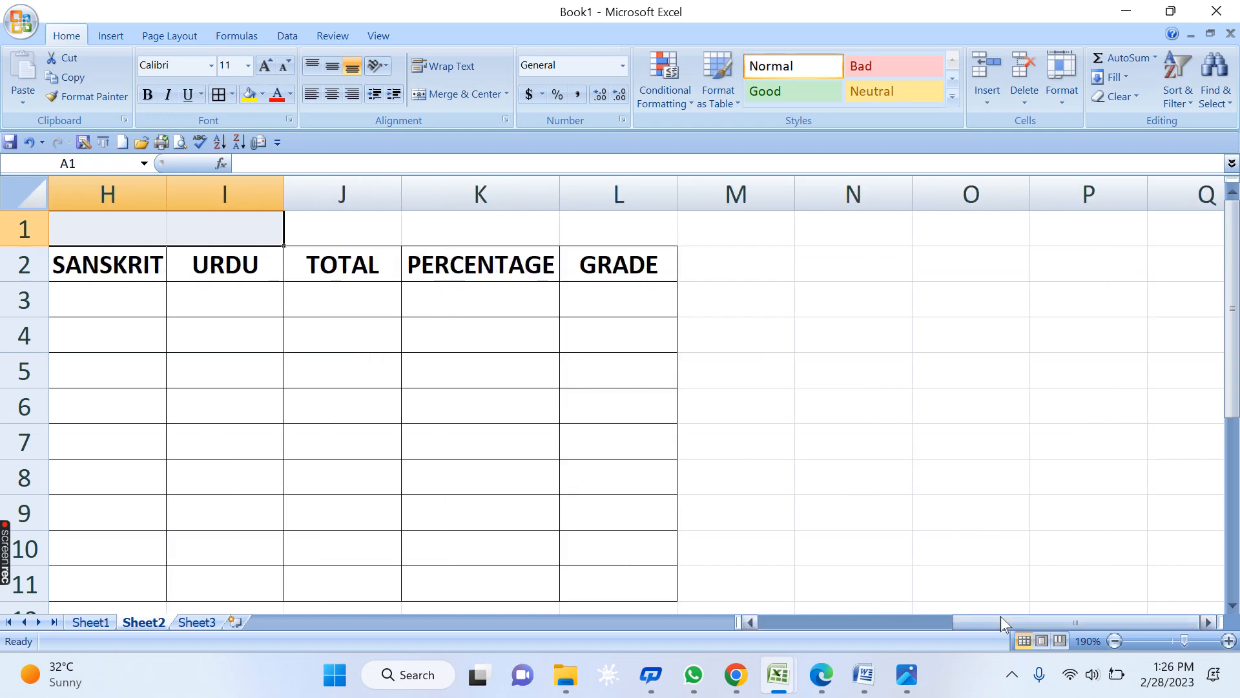
- Zoom out to 140% so columns A through GRADE fit, then select A1:L1
left_click_drag(1001, 620, 587, 639)
left_click(727, 362)
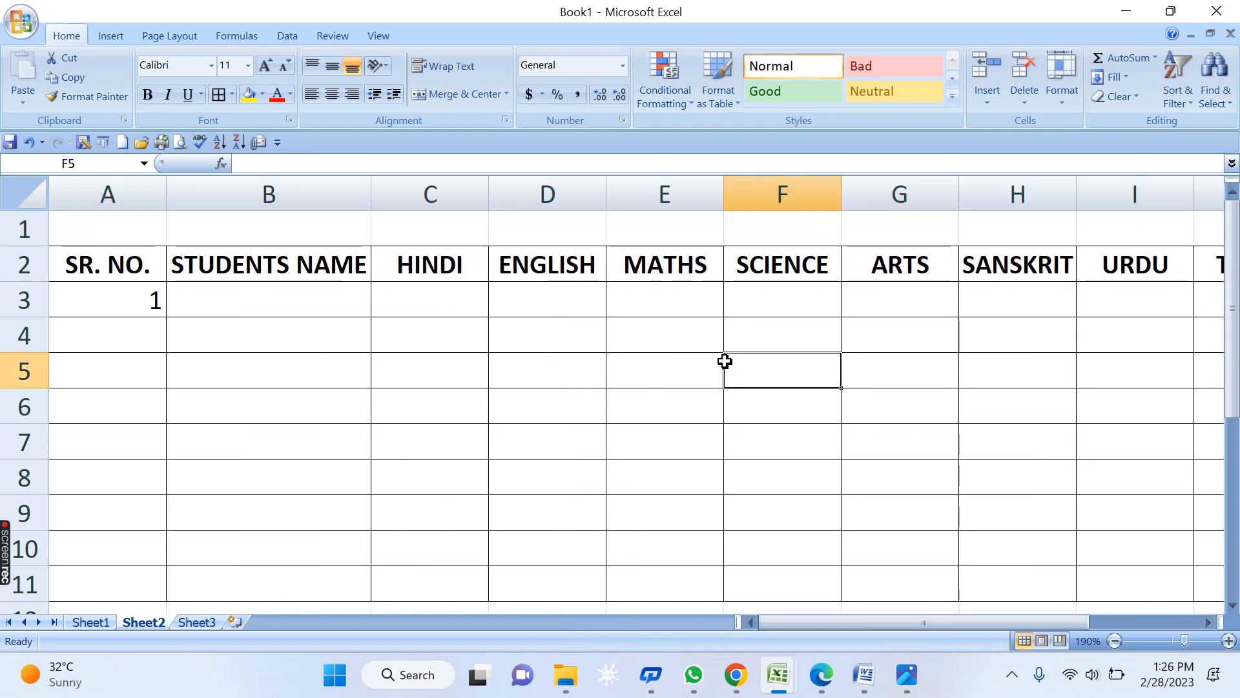
left_click(1115, 641)
left_click(1115, 641)
left_click(1115, 641)
left_click(1115, 641)
left_click(1115, 641)
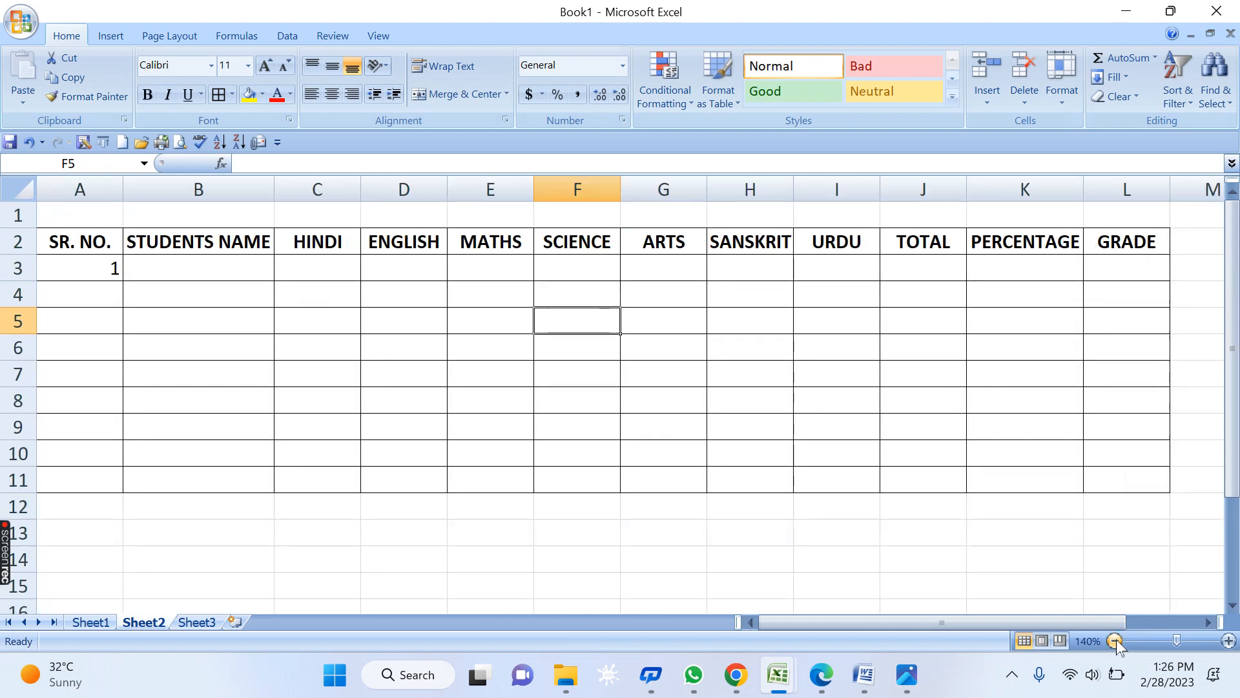
left_click(1069, 487)
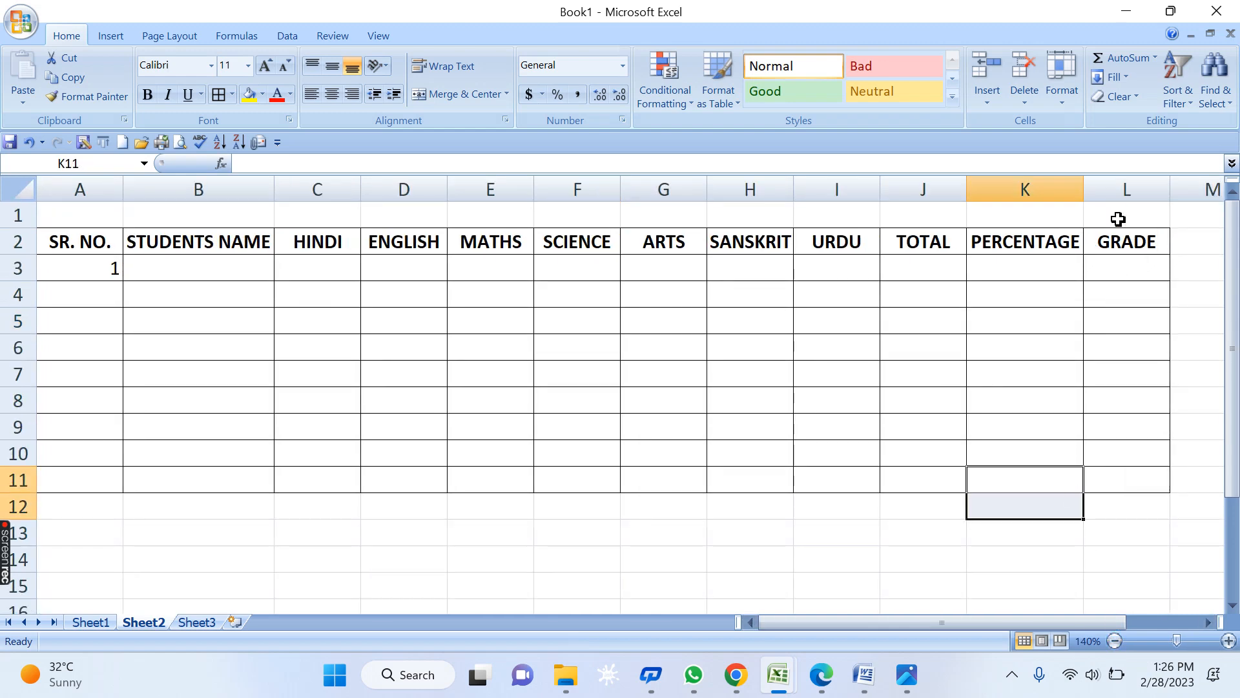
left_click_drag(1124, 213, 64, 216)
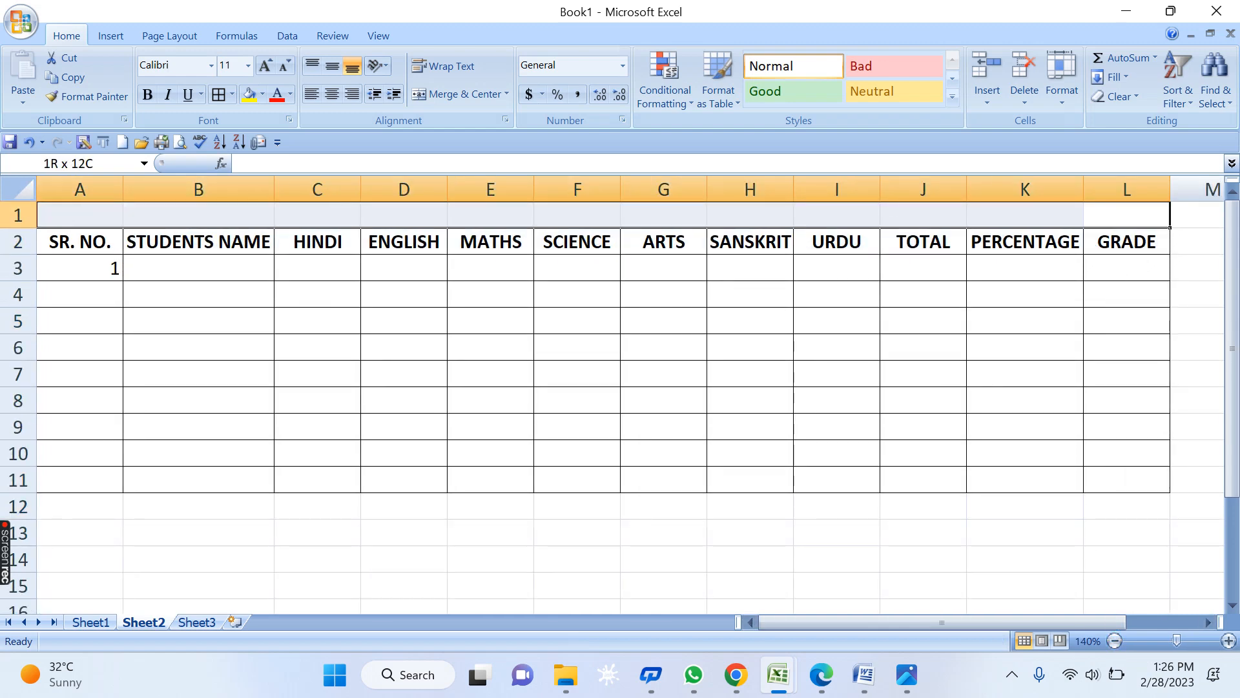
- Merge A1:L1 and enter RED ROSE PUBLIEC SCHOOL as the title
left_click(473, 96)
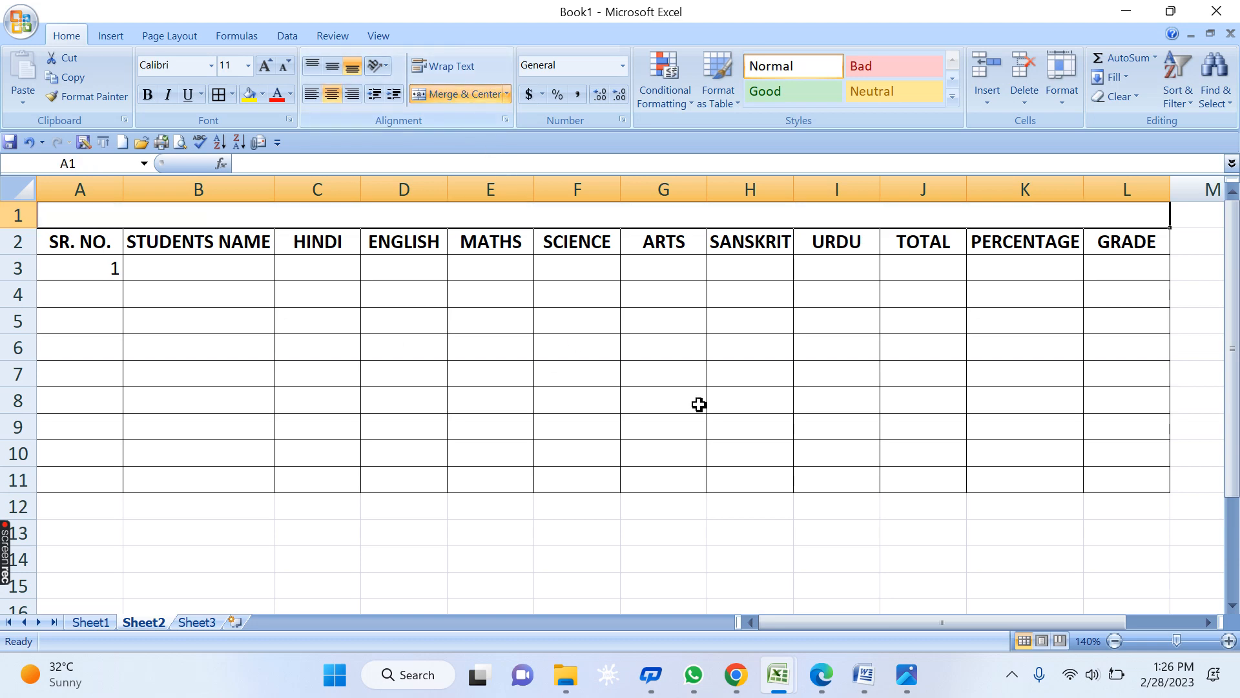
left_click(718, 397)
left_click(524, 219)
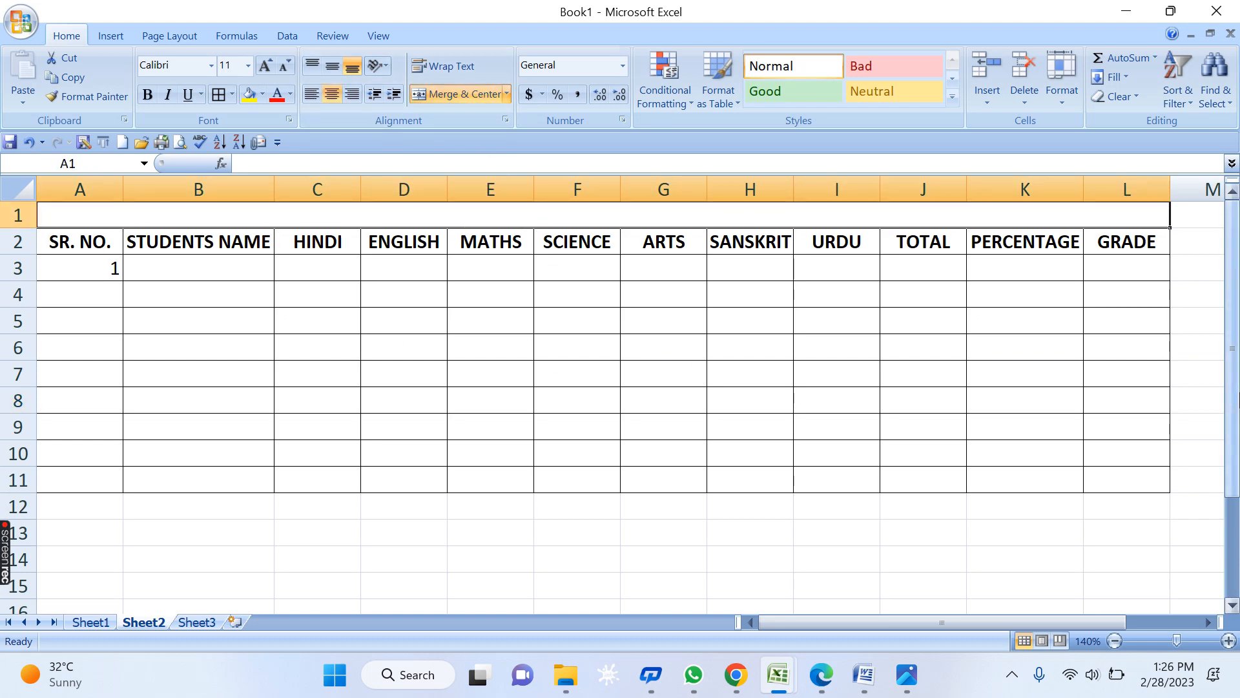
type("R")
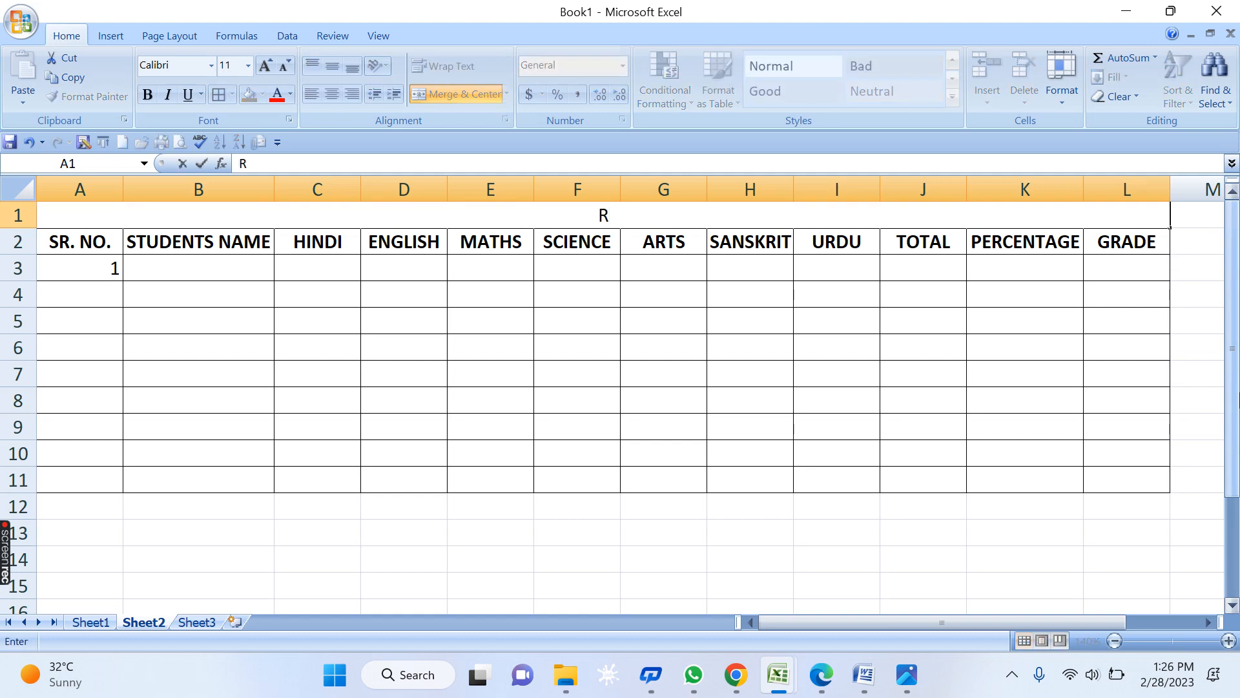
type("RE")
type("D ROSE")
type("BVLI")
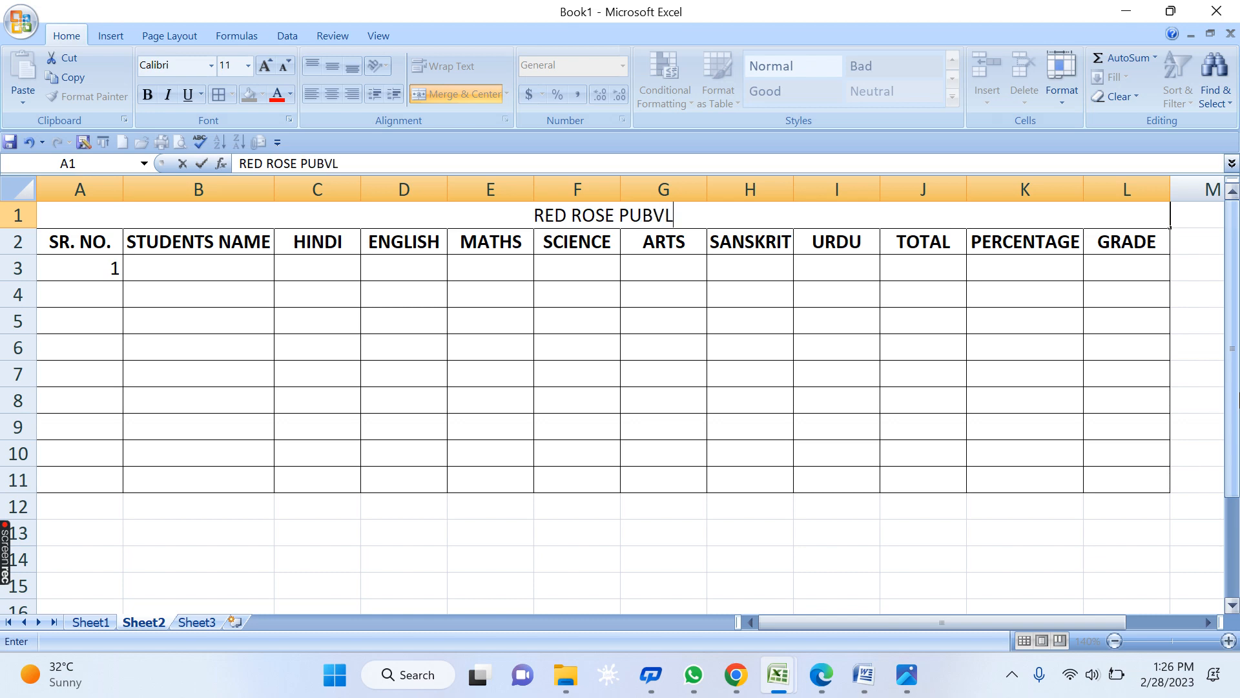
key("BackSpace")
key("BackSpace")
key("BackSpace")
key("BackSpace")
type("BLIE")
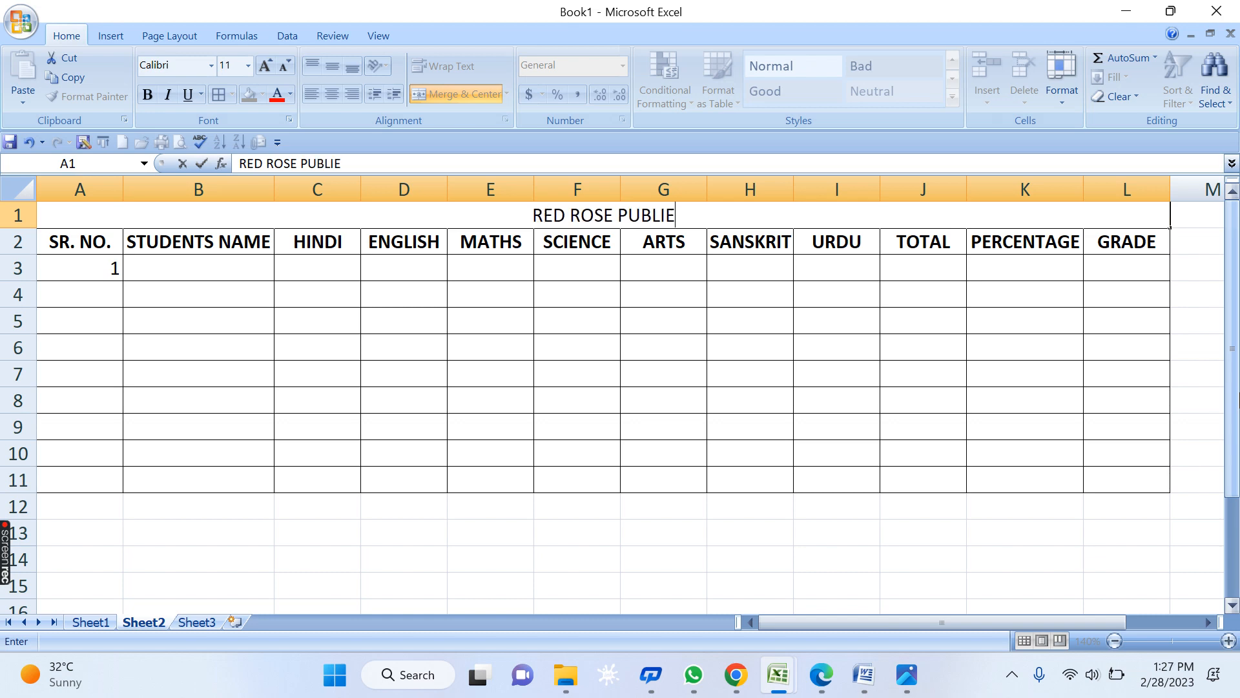
type("C SCHOOL,")
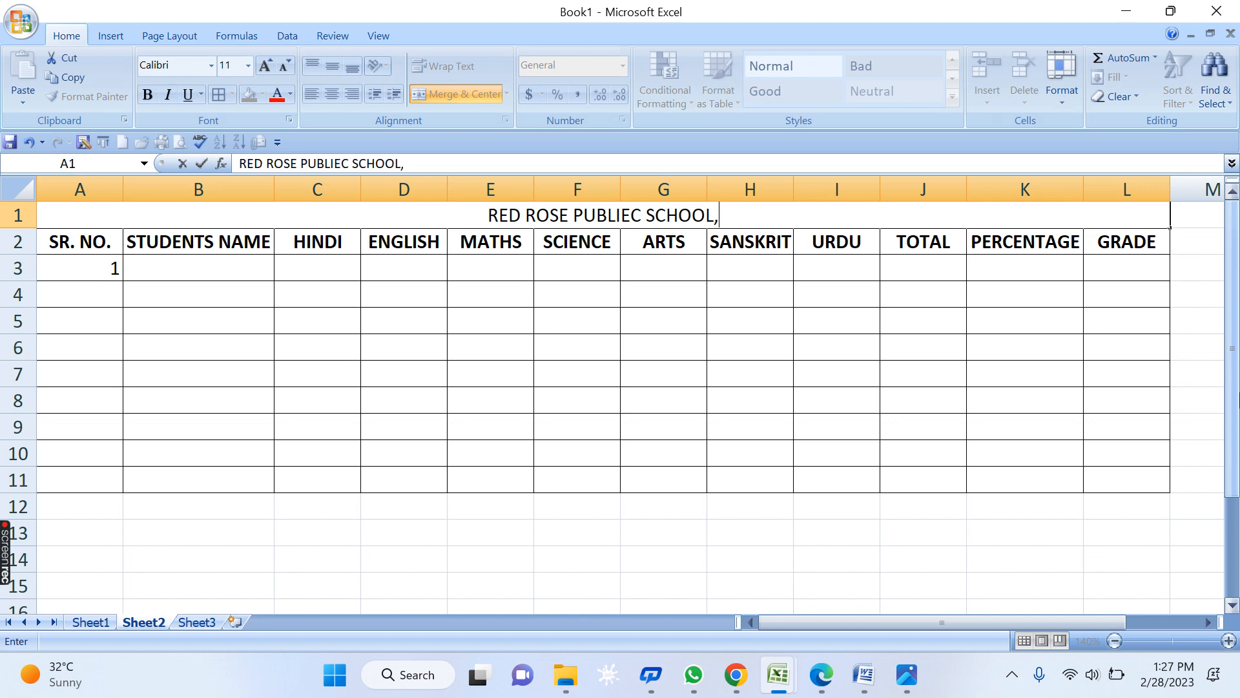
key("BackSpace")
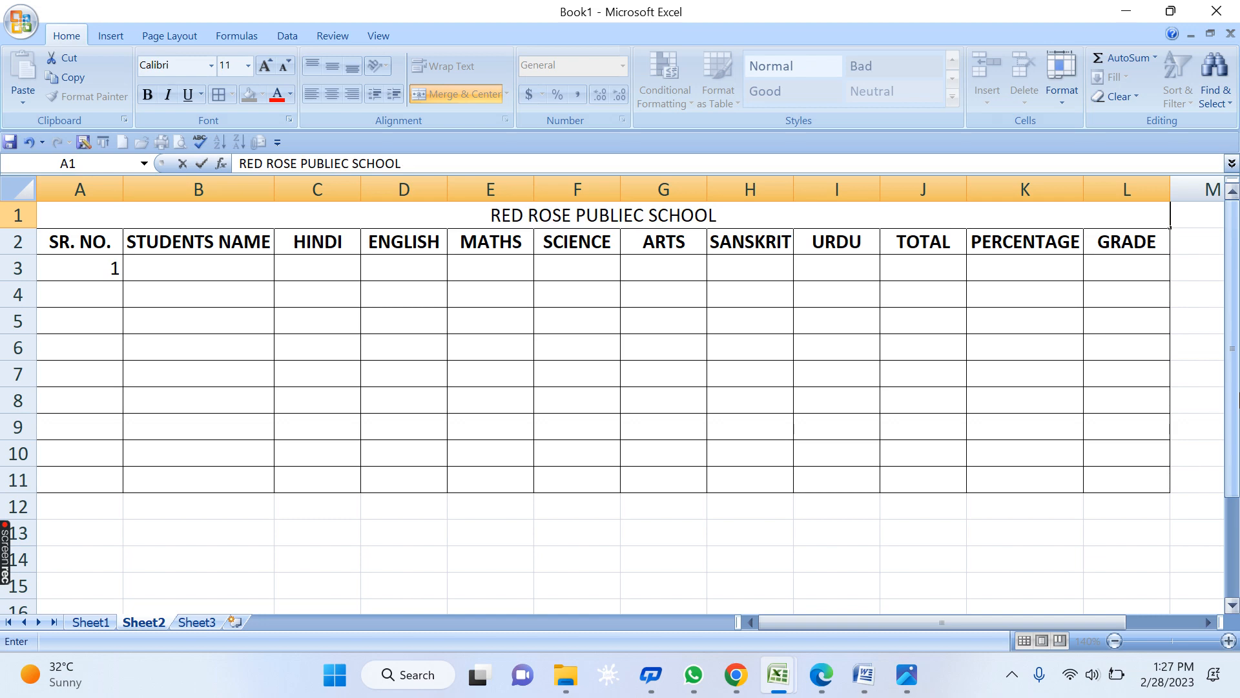
- Add a second title line reading 'BERASIYA ROAD, BHOPAL - 462001'
key("alt+Return")
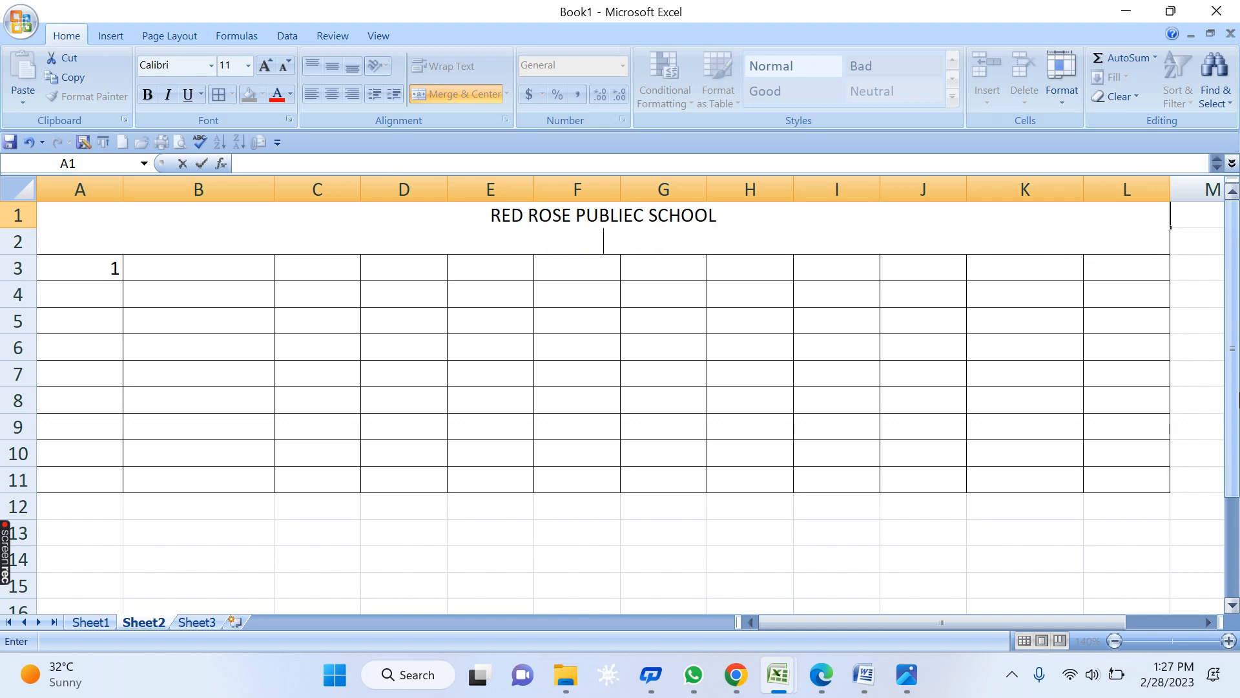
type("BERAS")
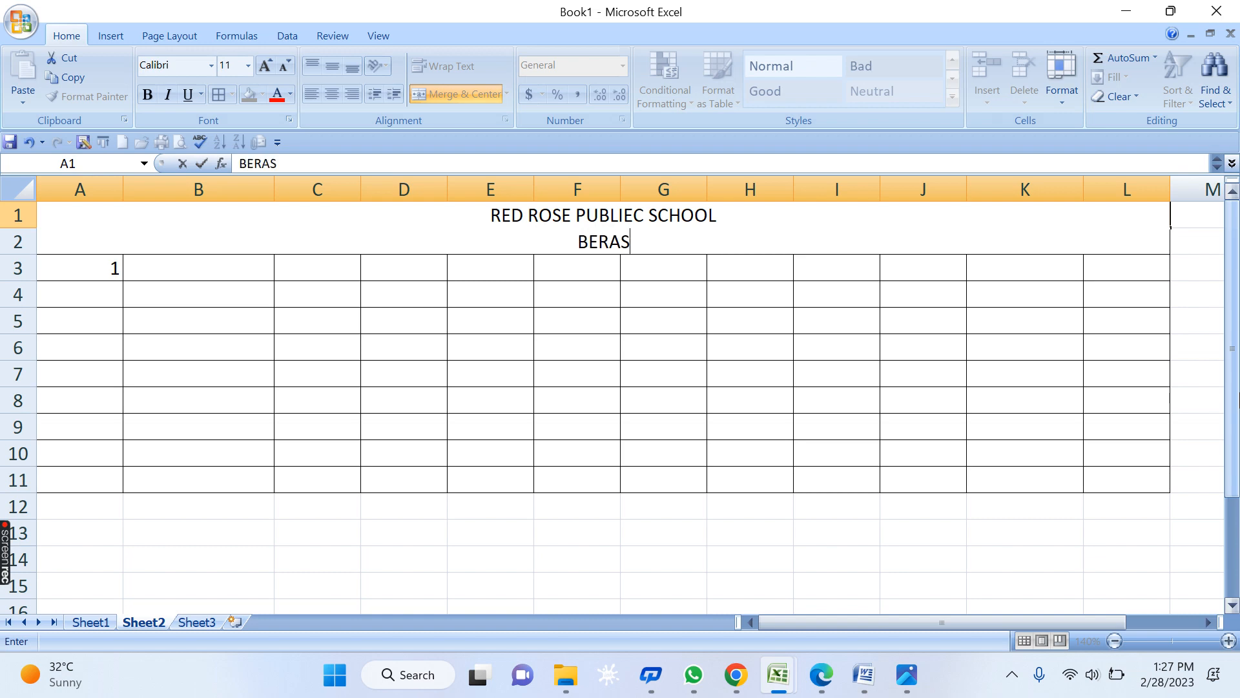
type("IYA ROAD, BH")
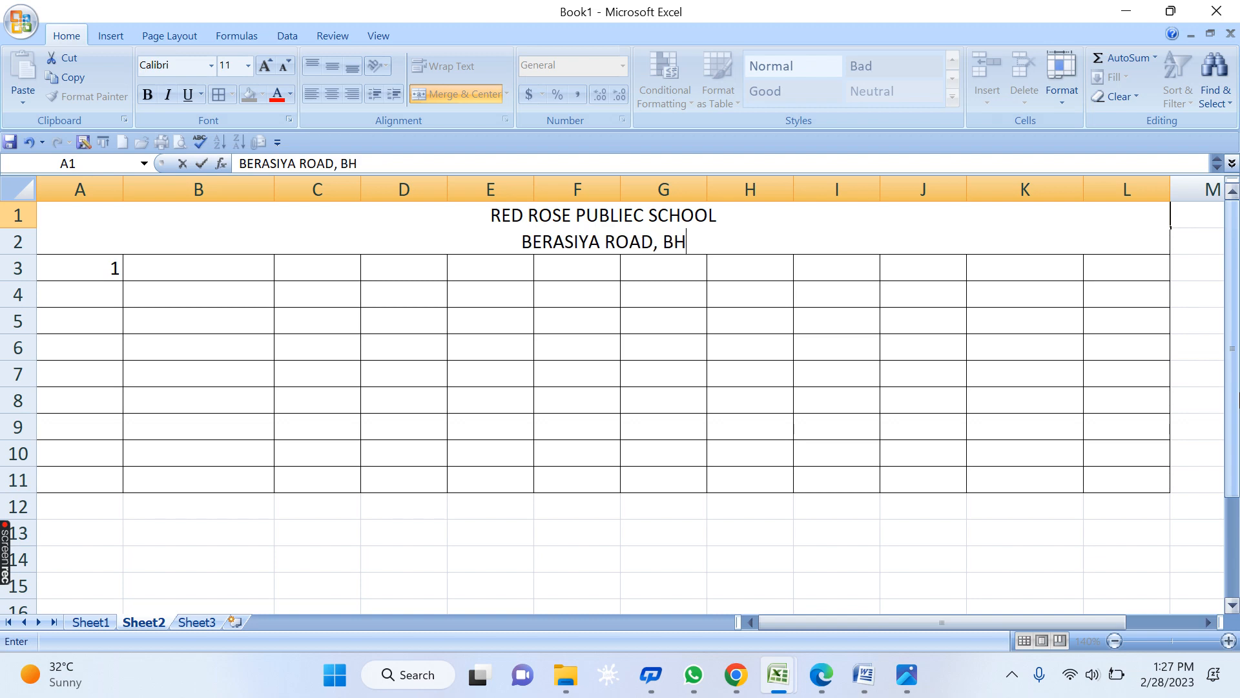
type("OAL")
key("BackSpace")
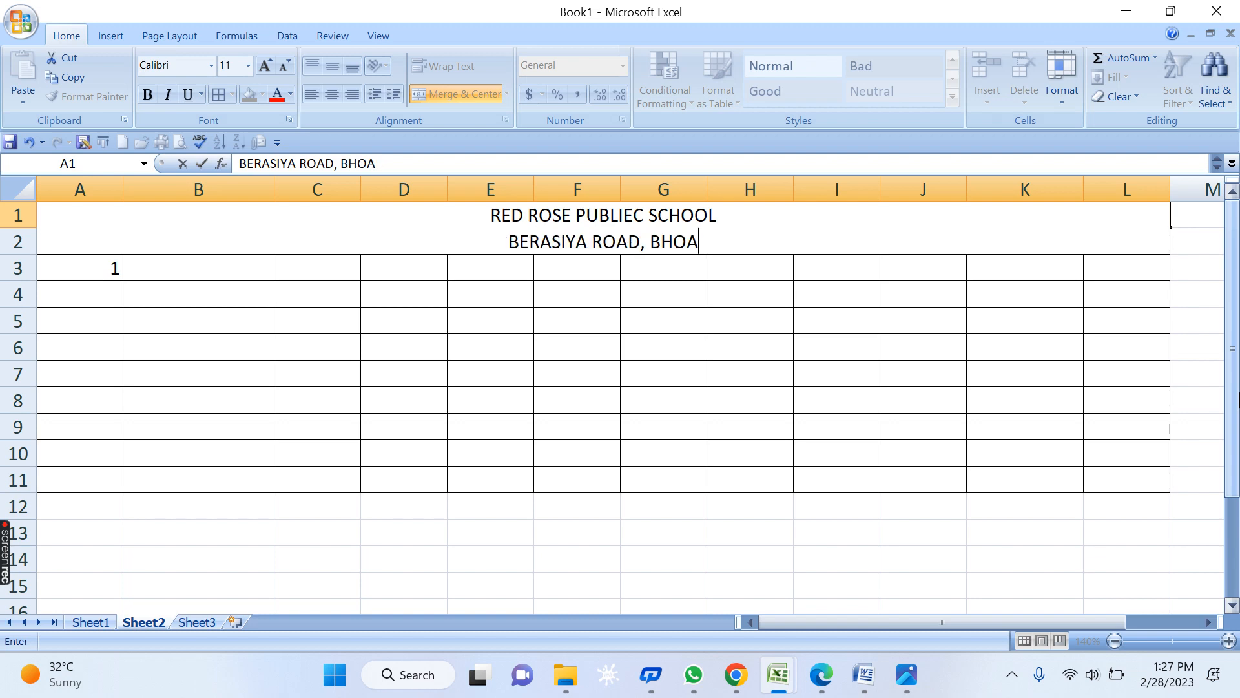
key("BackSpace")
type("PAL")
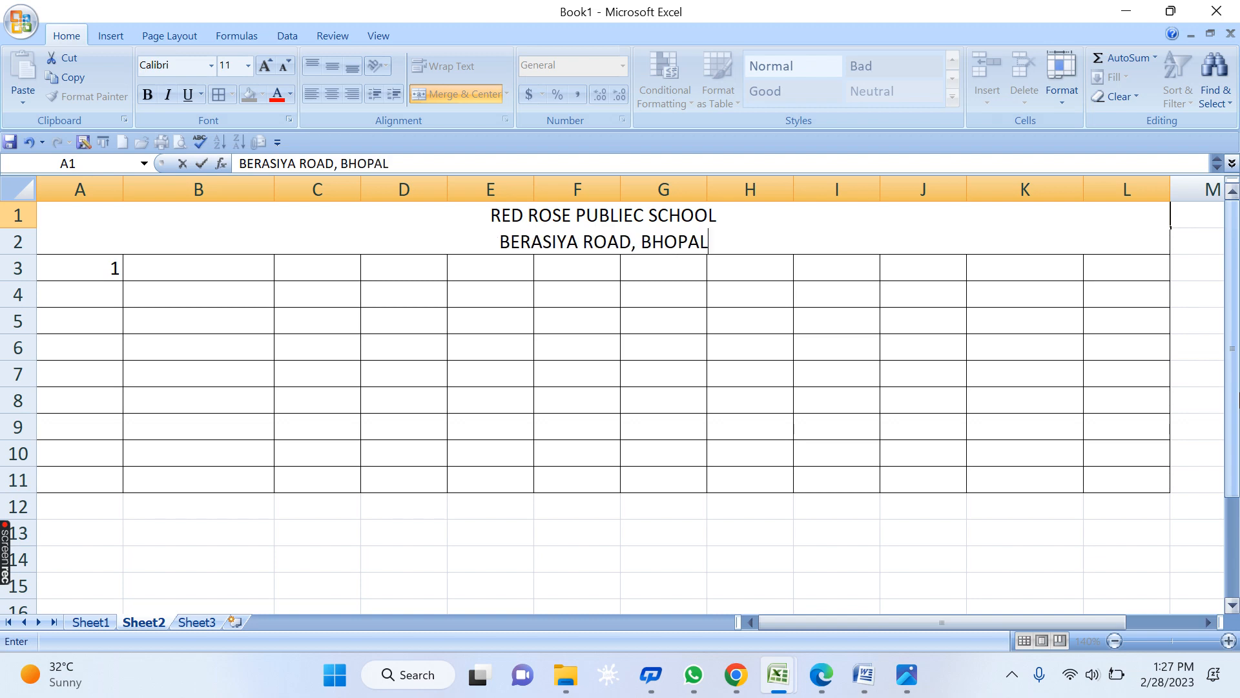
type(" - 4")
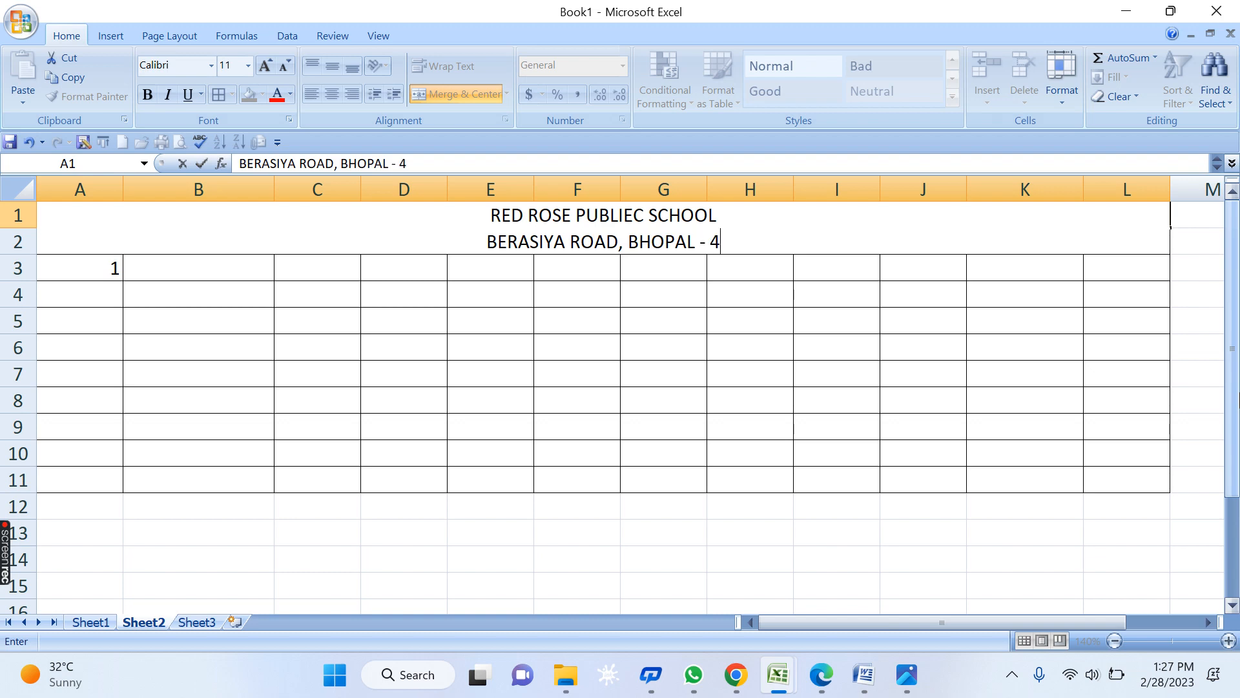
type("62001")
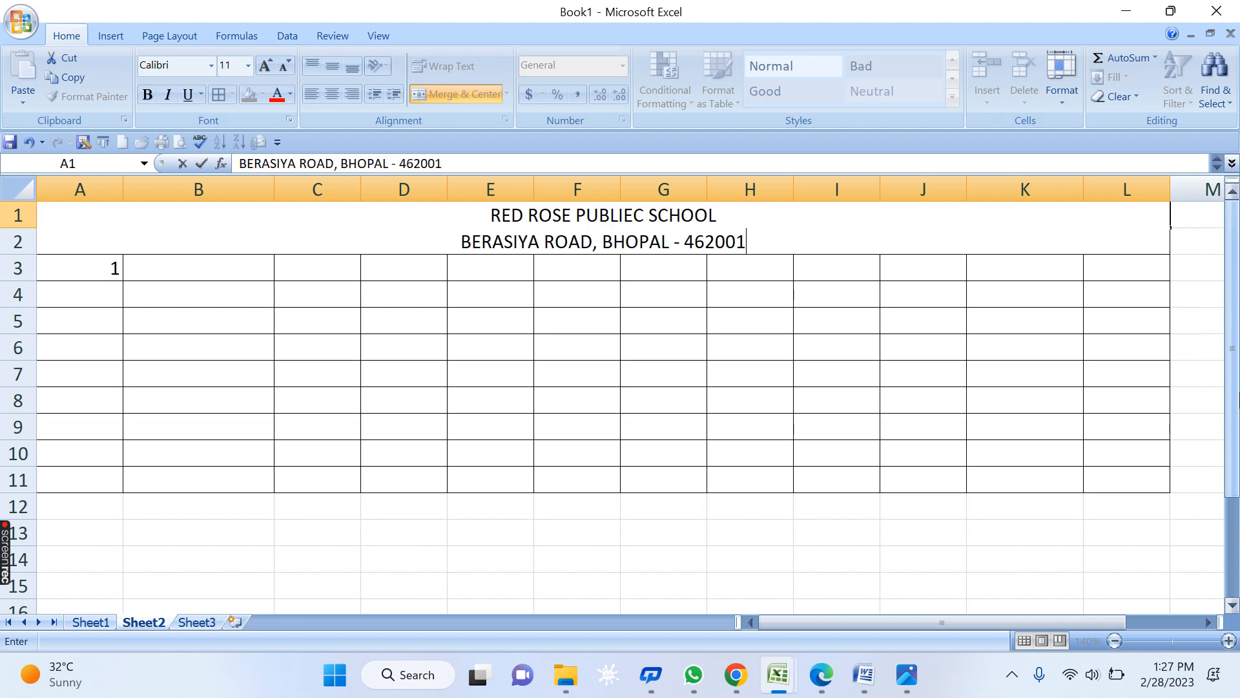
- Add a third line 'MARKSHEET OF THE MONTH JULY 2023' and commit the title
key("alt+Return")
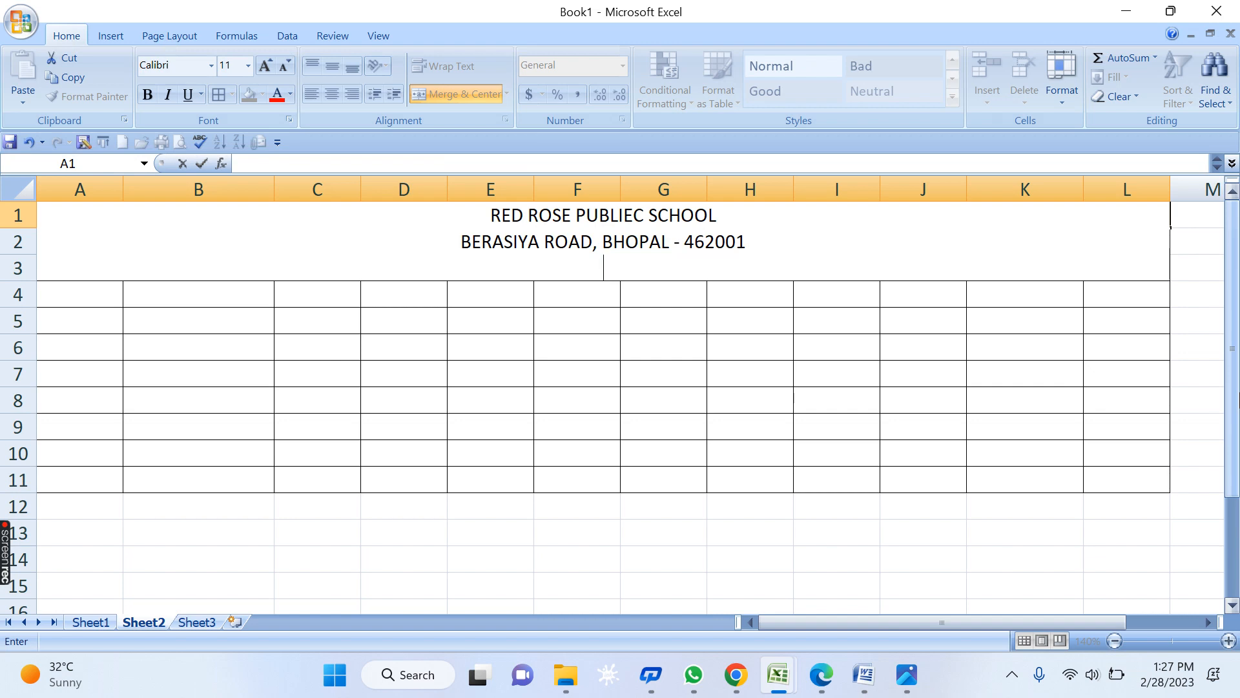
type("MARKSHEET OF")
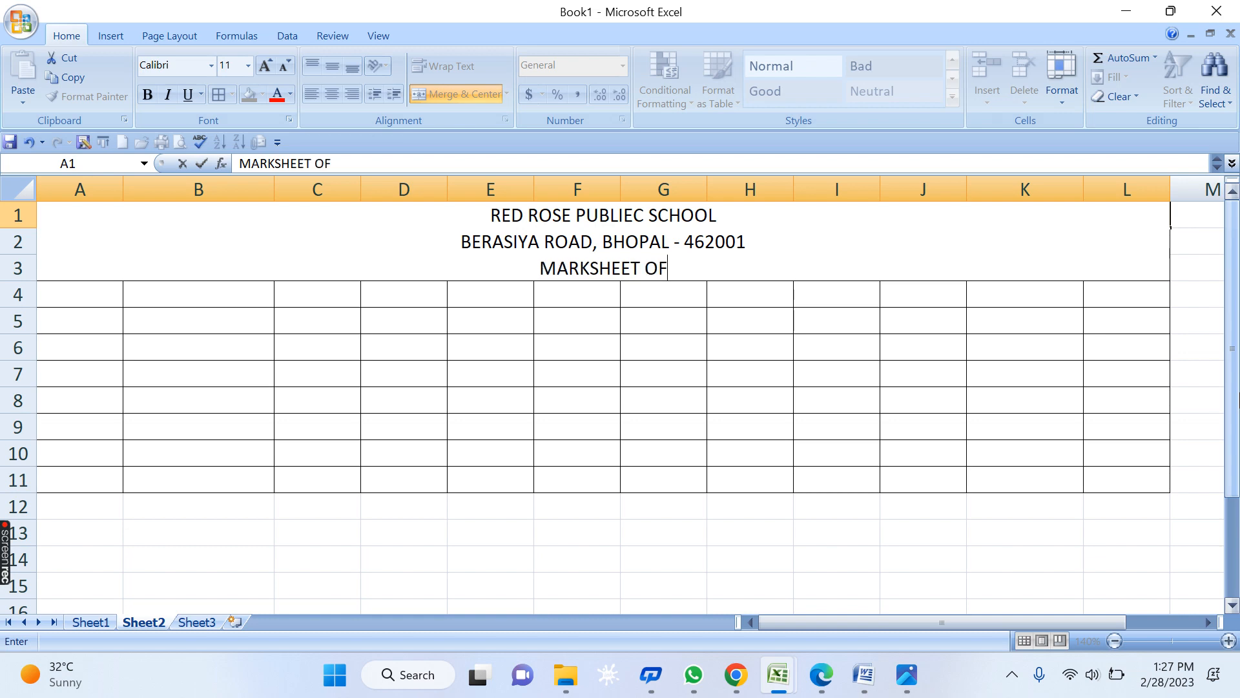
type(" THE MONTH")
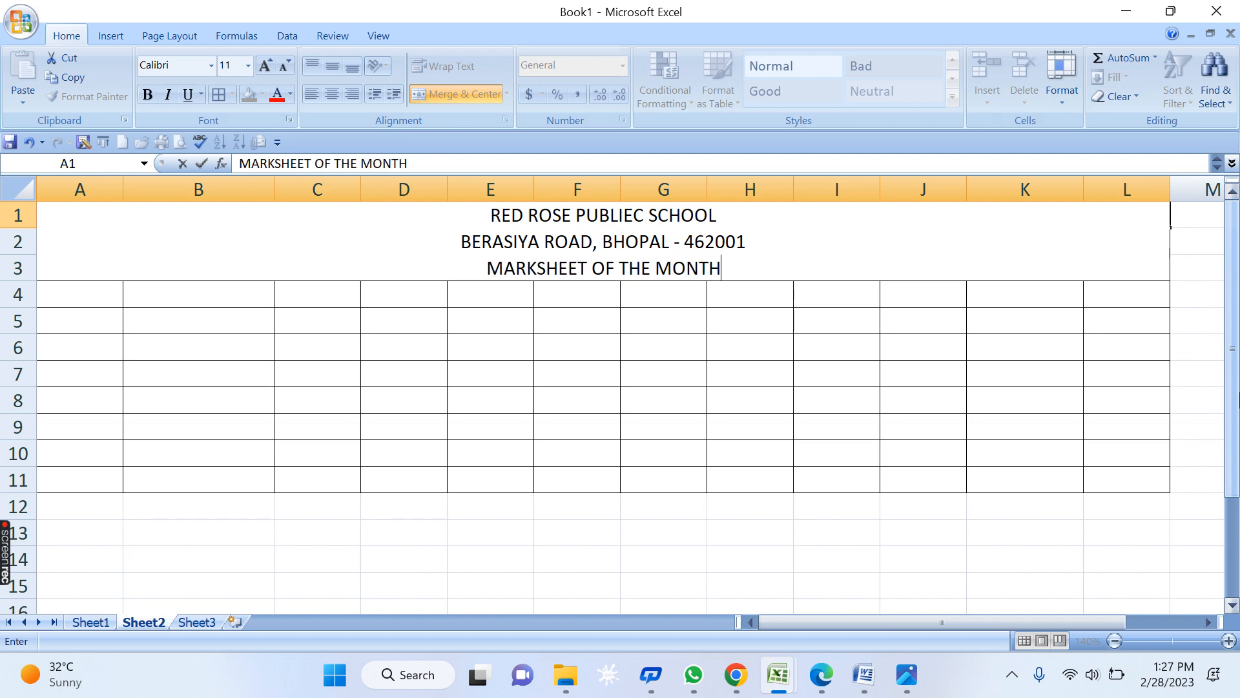
type(" JULY ")
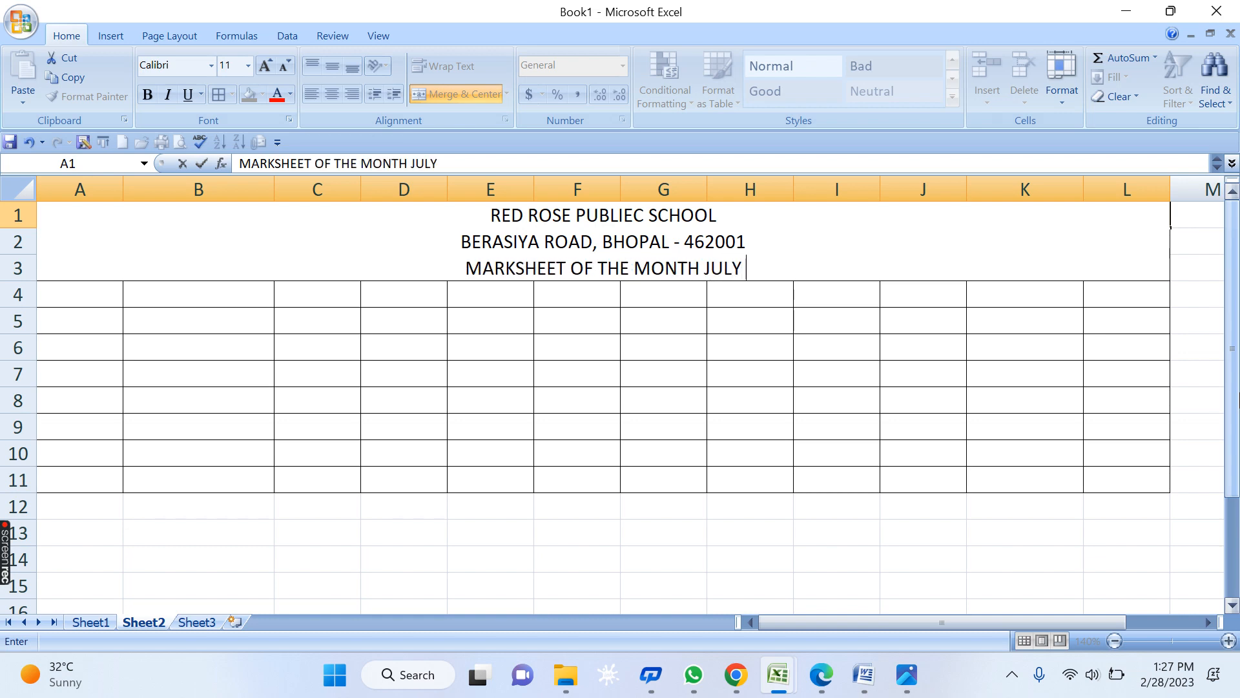
type("20")
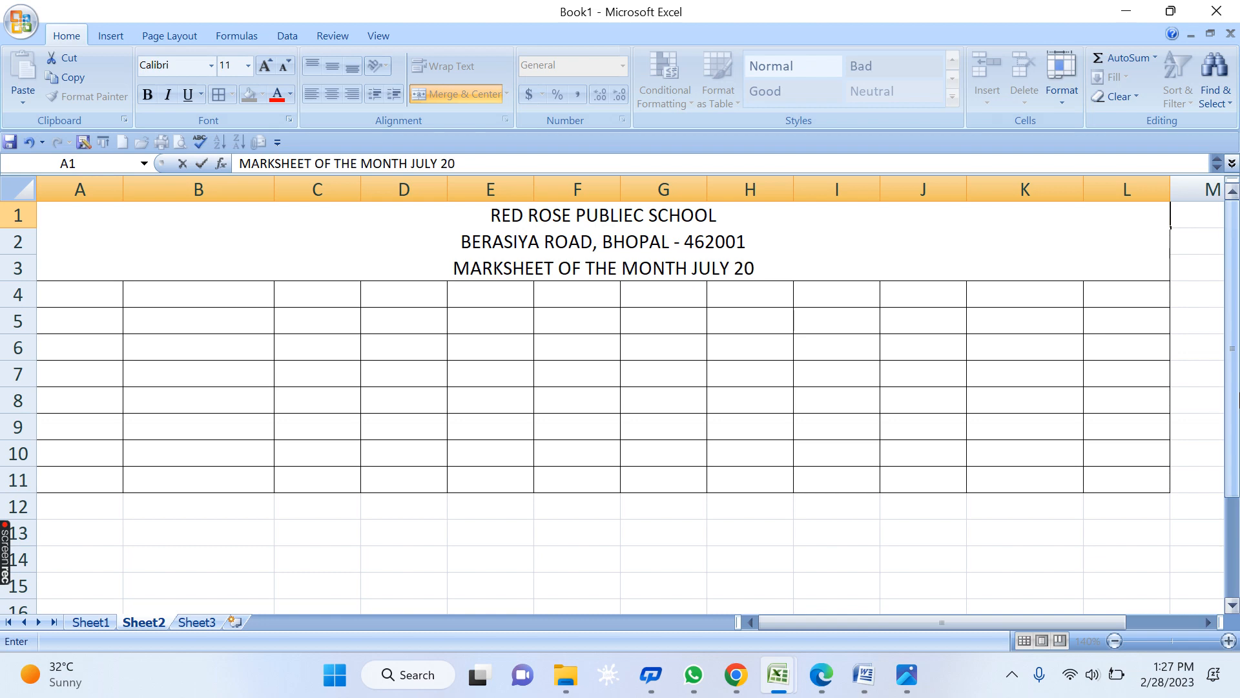
type("23")
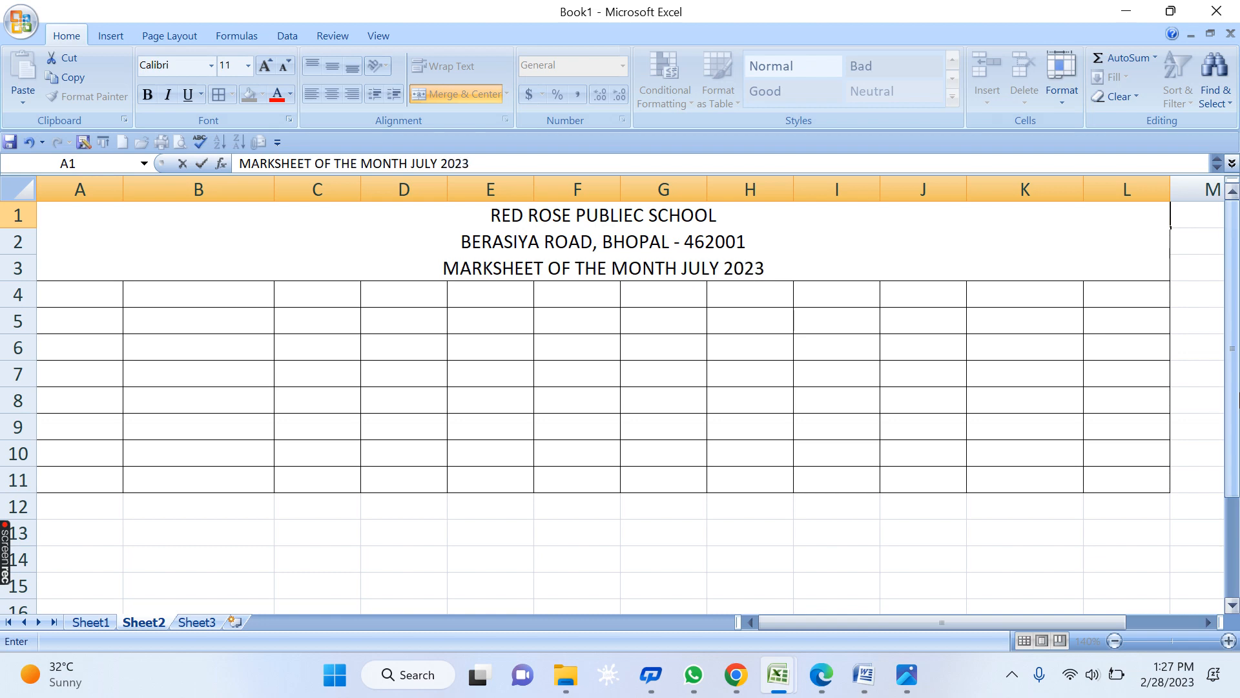
key("Return")
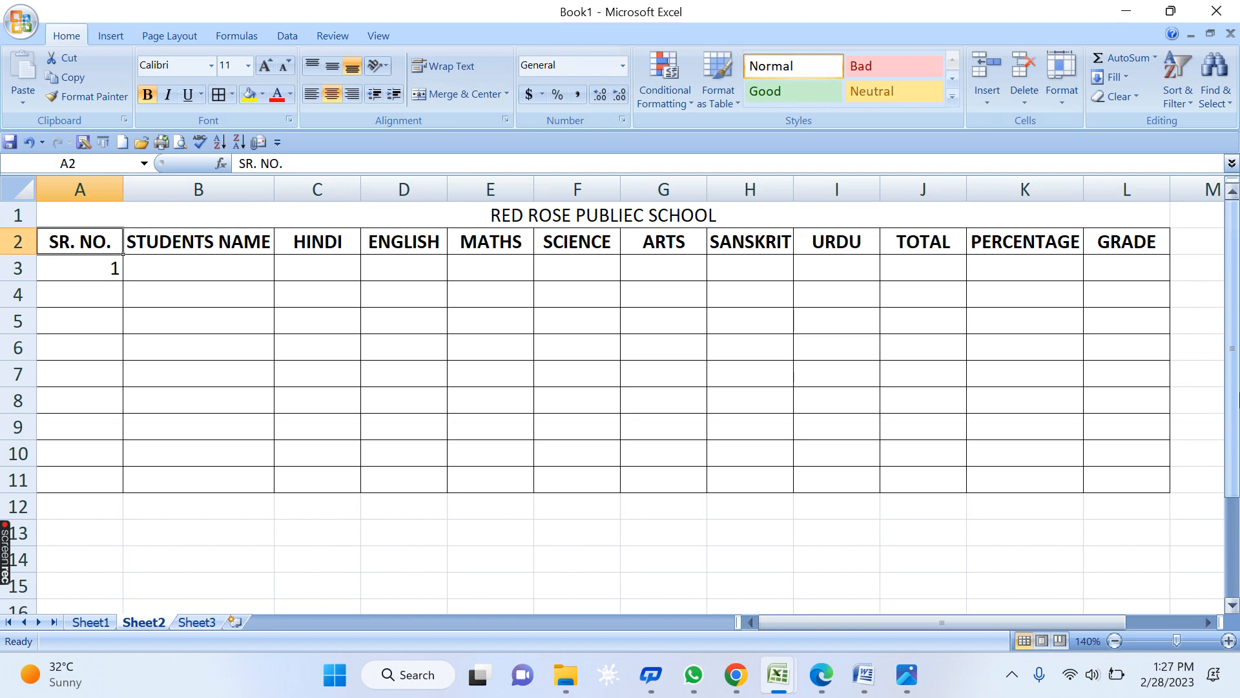
- Heighten row 1 to show all three title lines and make the title bold
left_click(604, 341)
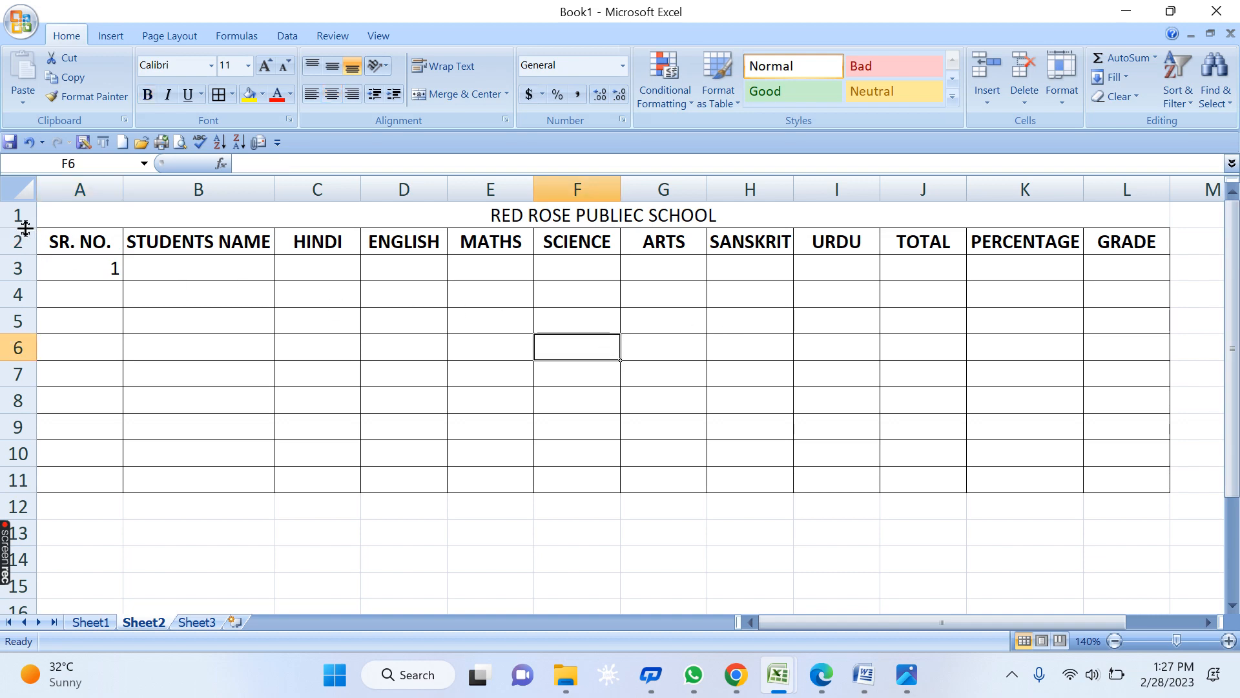
left_click_drag(24, 227, 40, 309)
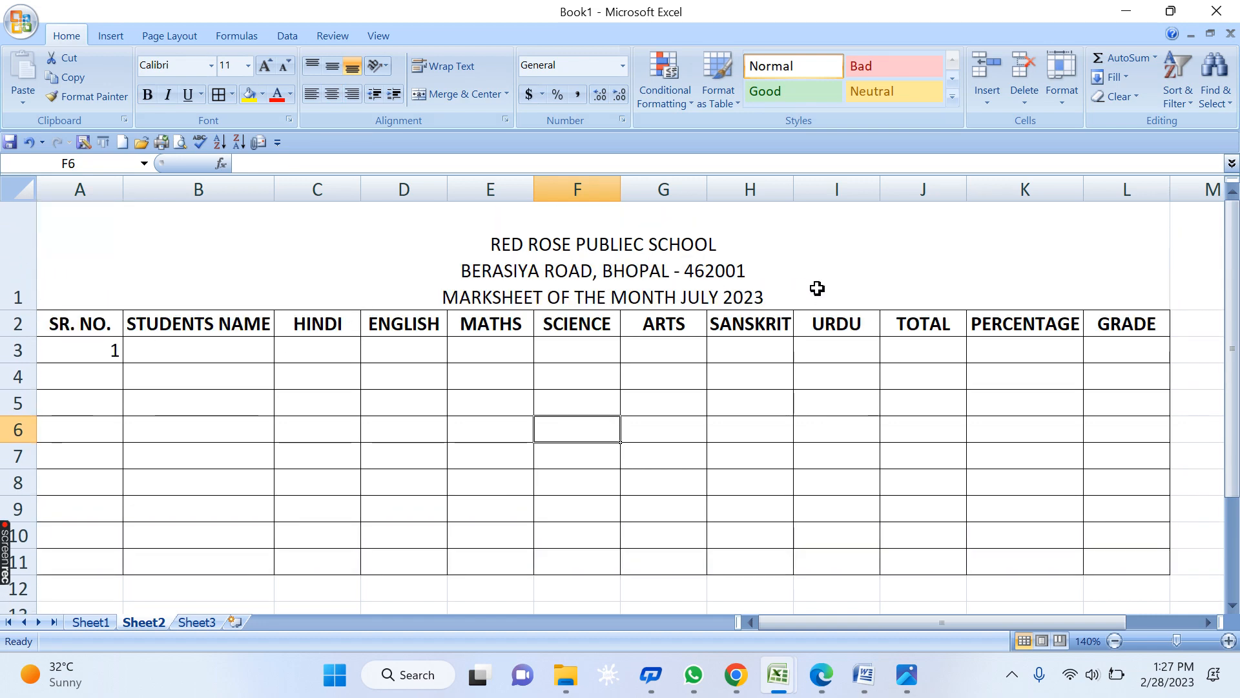
left_click(559, 252)
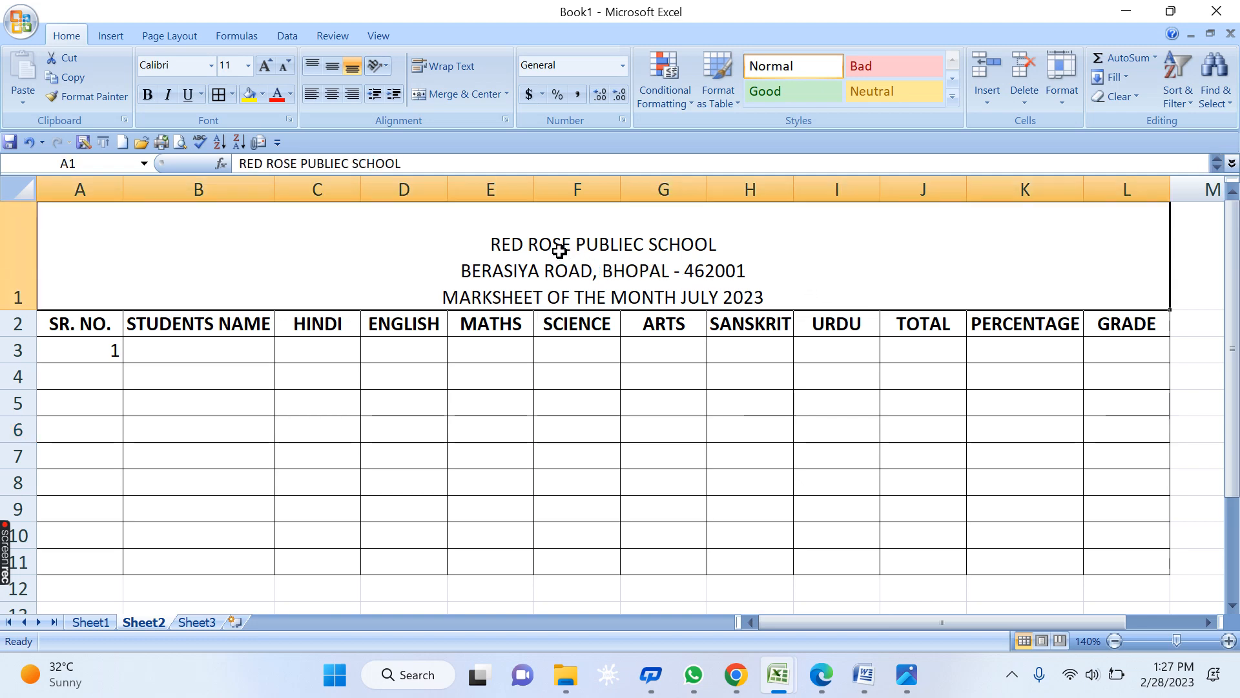
left_click(148, 97)
- Grow the RED ROSE PUBLIEC SCHOOL line to 22 pt
left_click(701, 448)
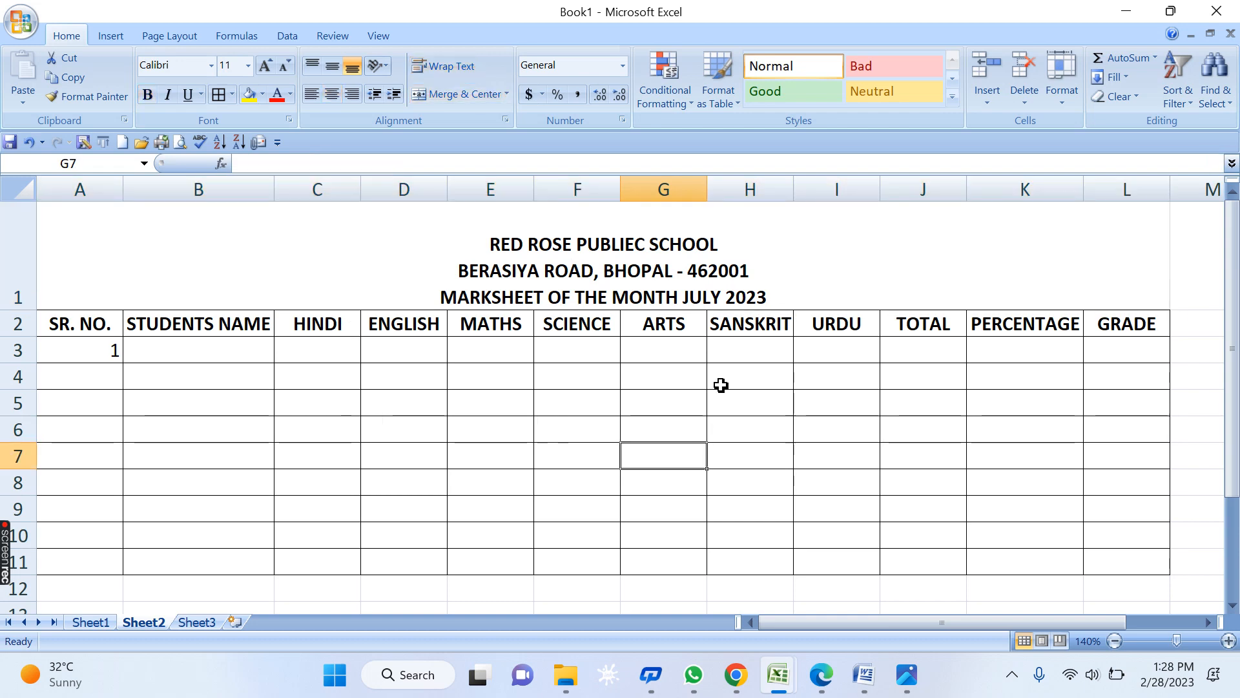
double_click(721, 242)
left_click_drag(725, 241, 444, 250)
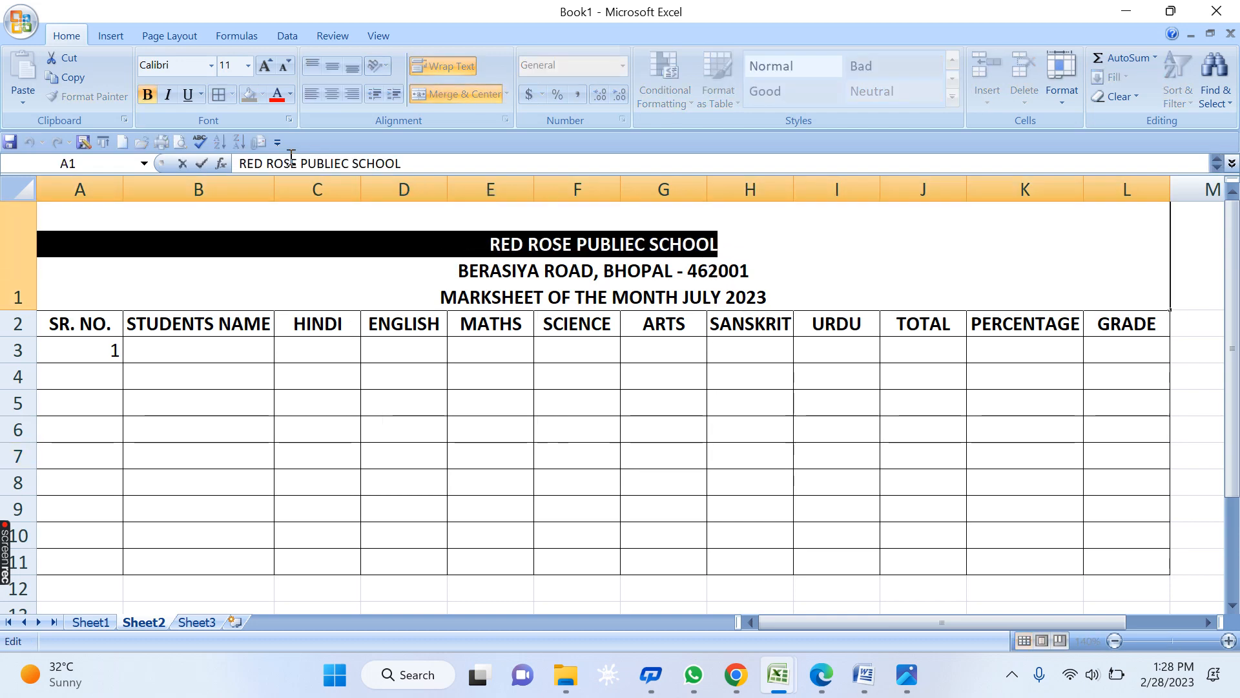
left_click(265, 65)
left_click(266, 65)
left_click(266, 65)
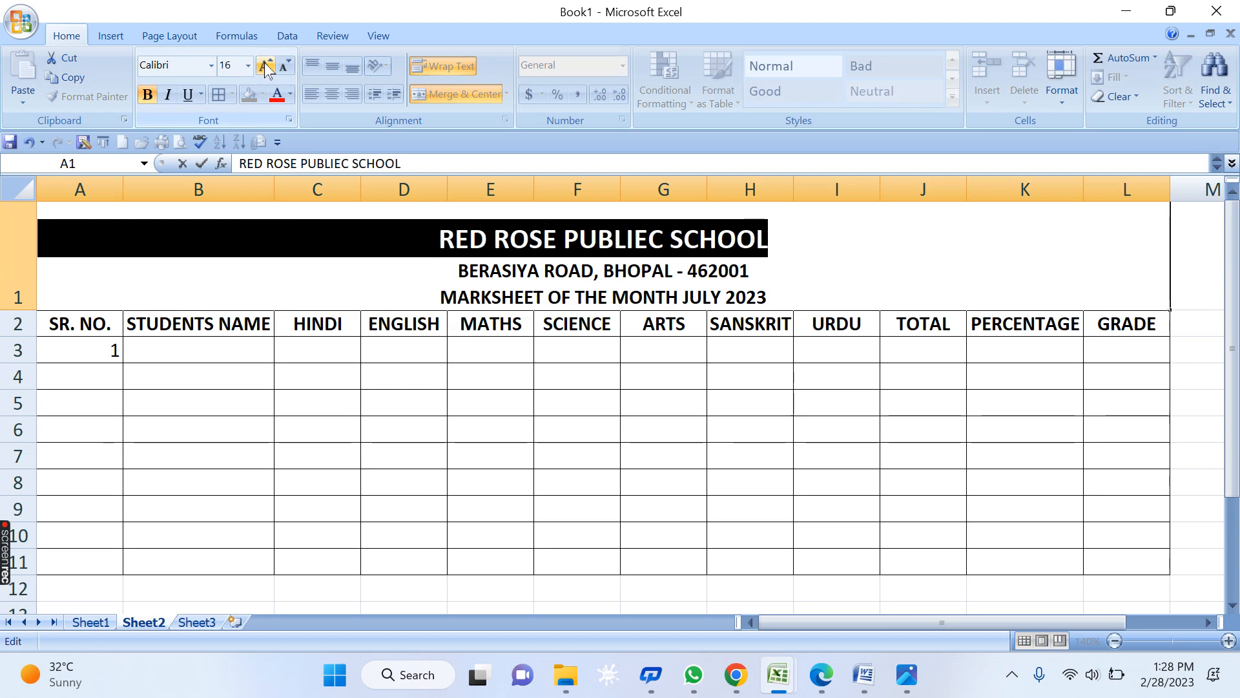
left_click(265, 65)
left_click(265, 65)
left_click(265, 66)
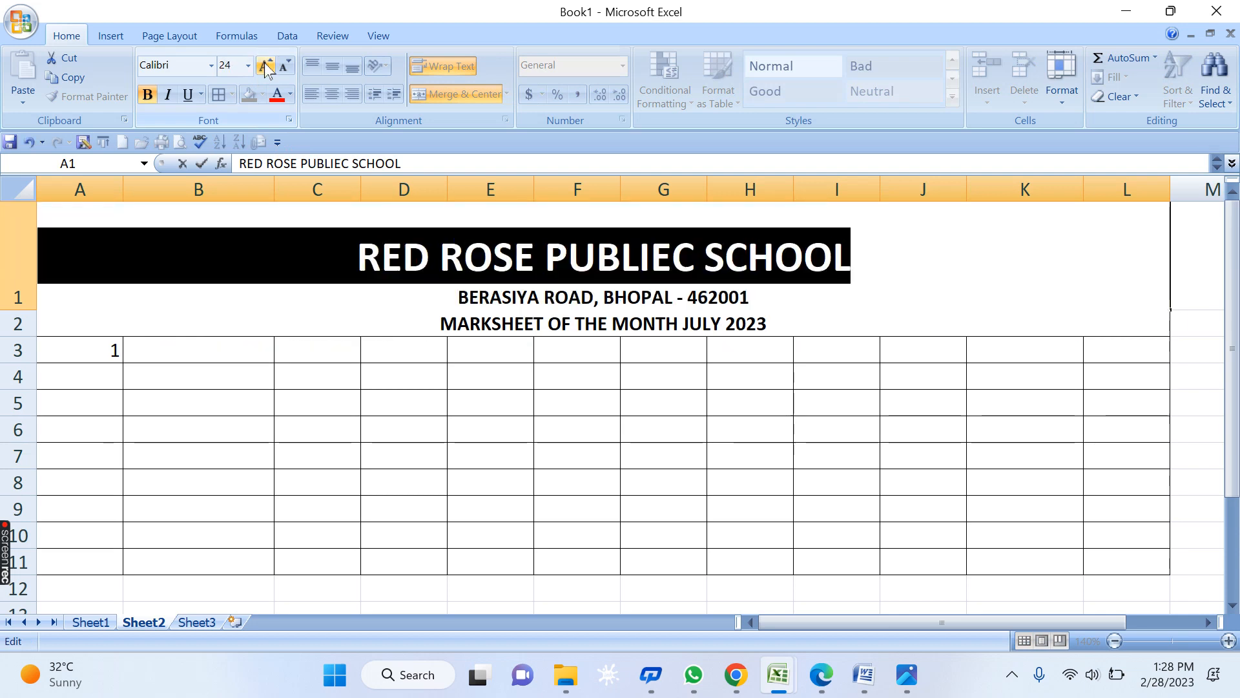
- Underline the MARKSHEET OF THE MONTH JULY 2023 line
left_click(749, 421)
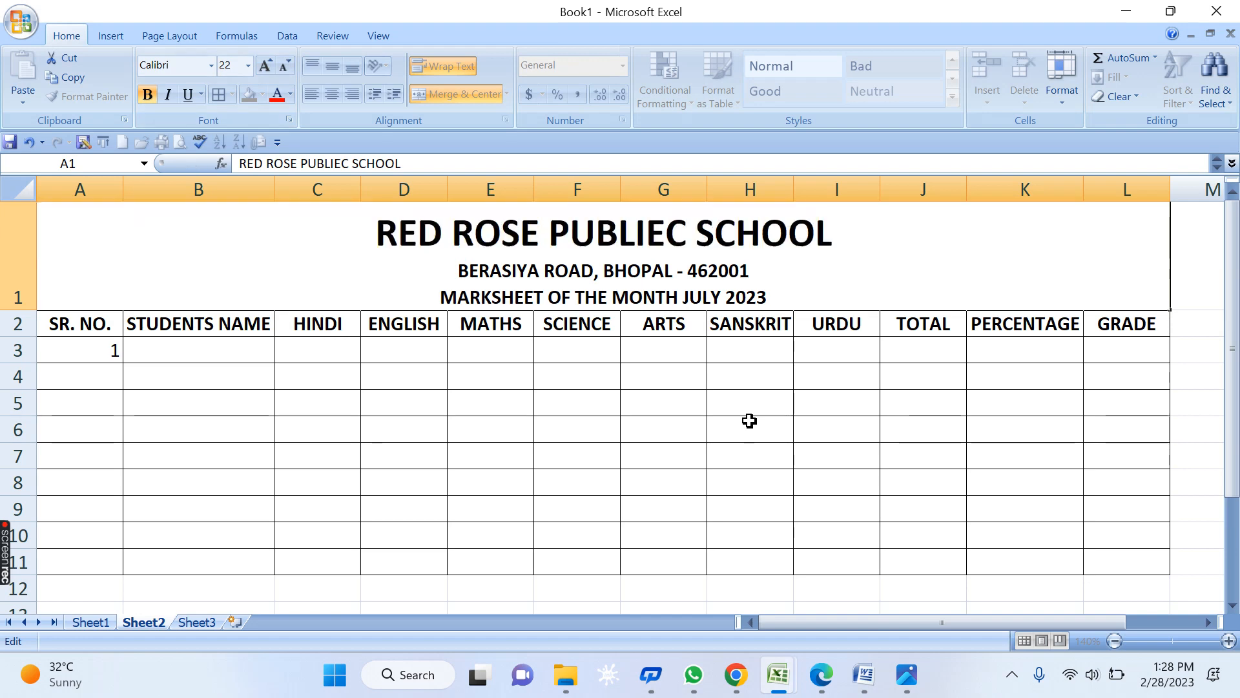
double_click(446, 296)
left_click_drag(442, 296, 783, 299)
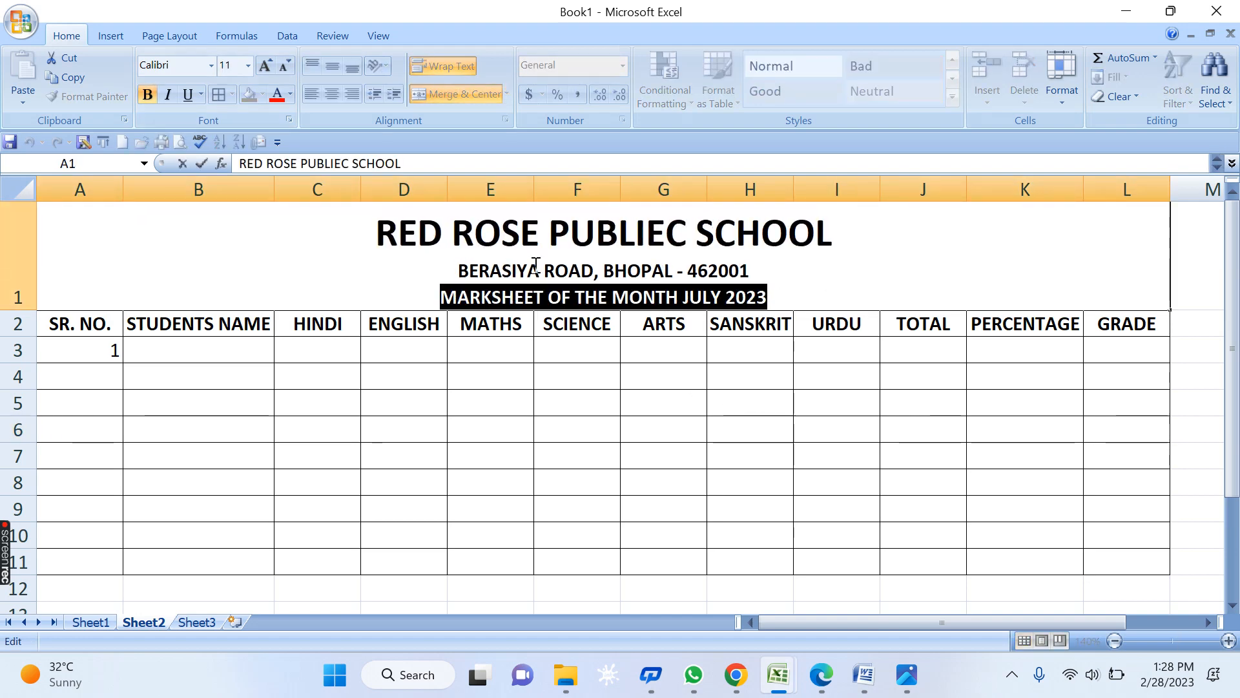
left_click(187, 94)
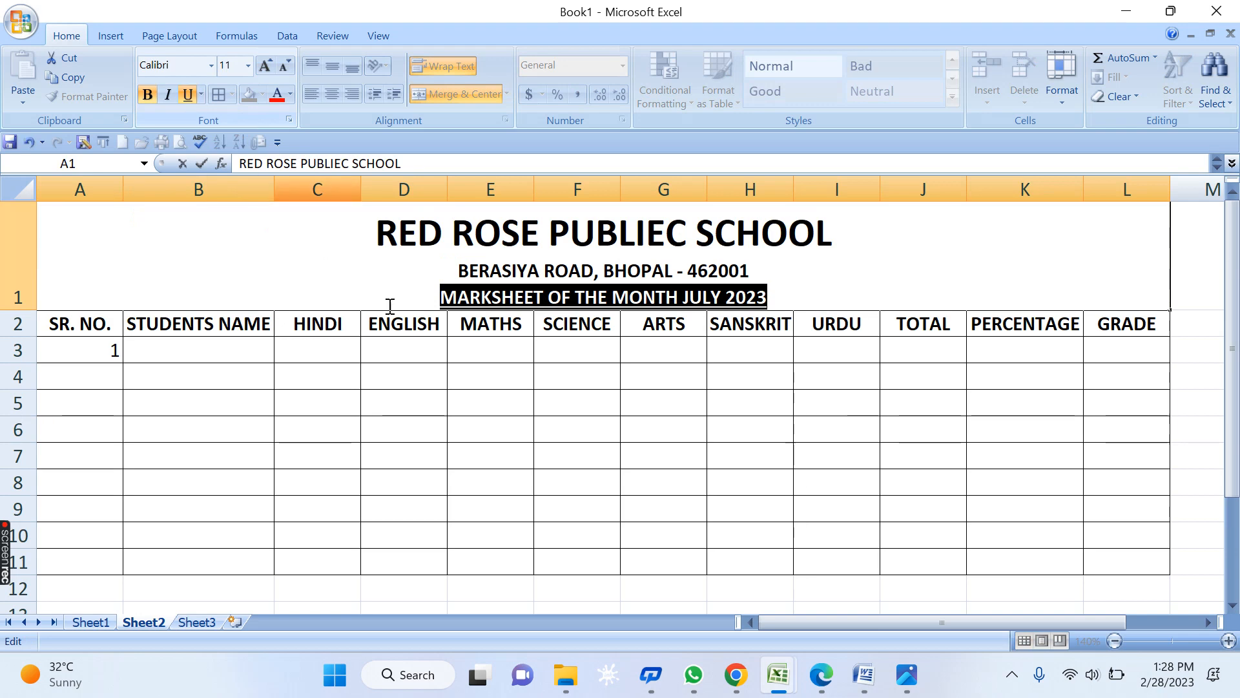
left_click(586, 409)
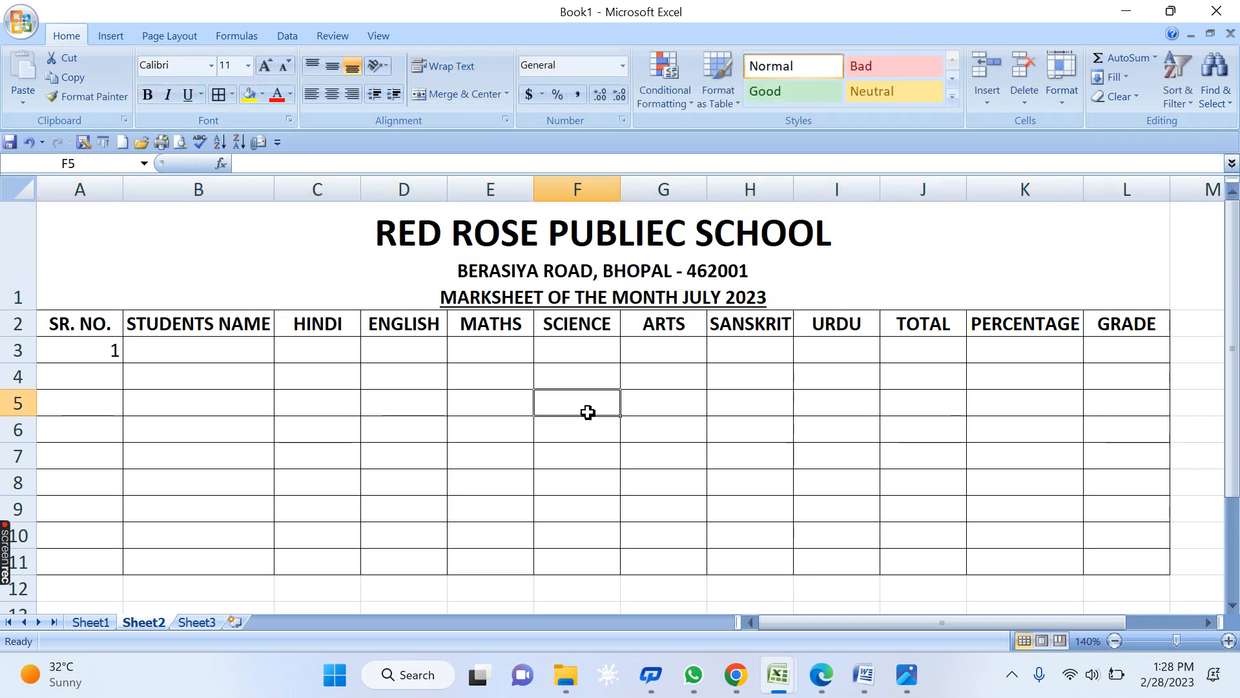
left_click(898, 446)
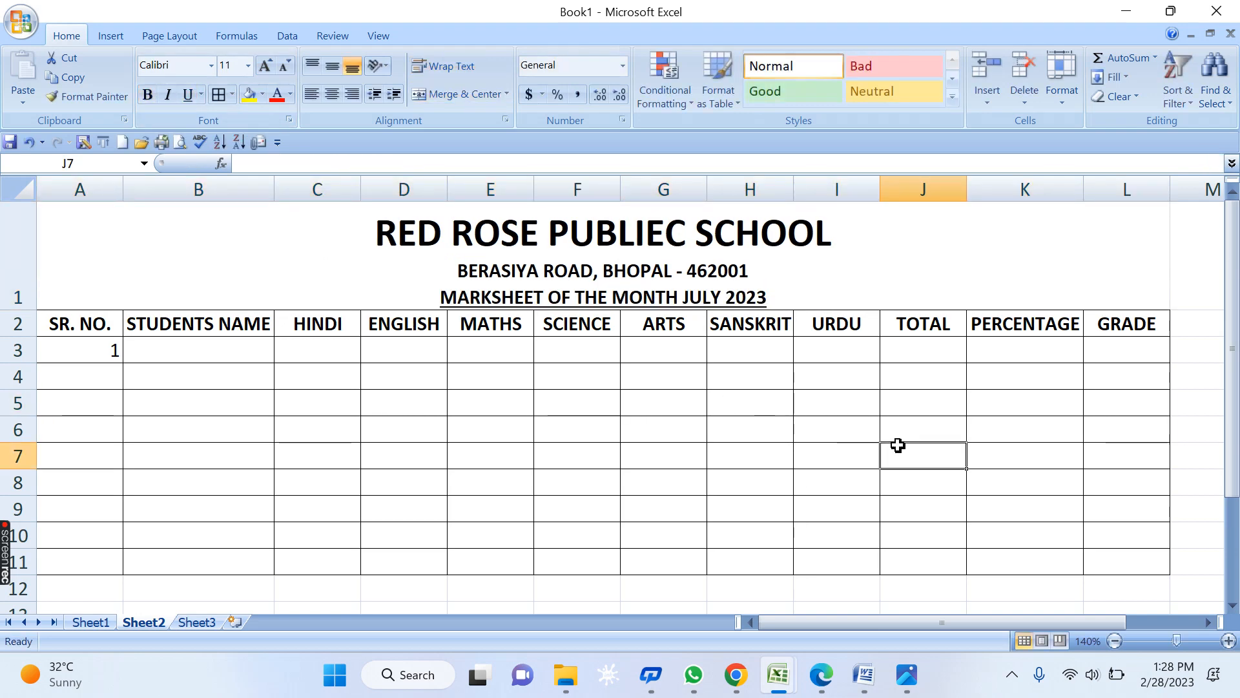
left_click(619, 288)
- Insert a new row above the headers and merge A2:L2 into one centred cell
right_click(25, 327)
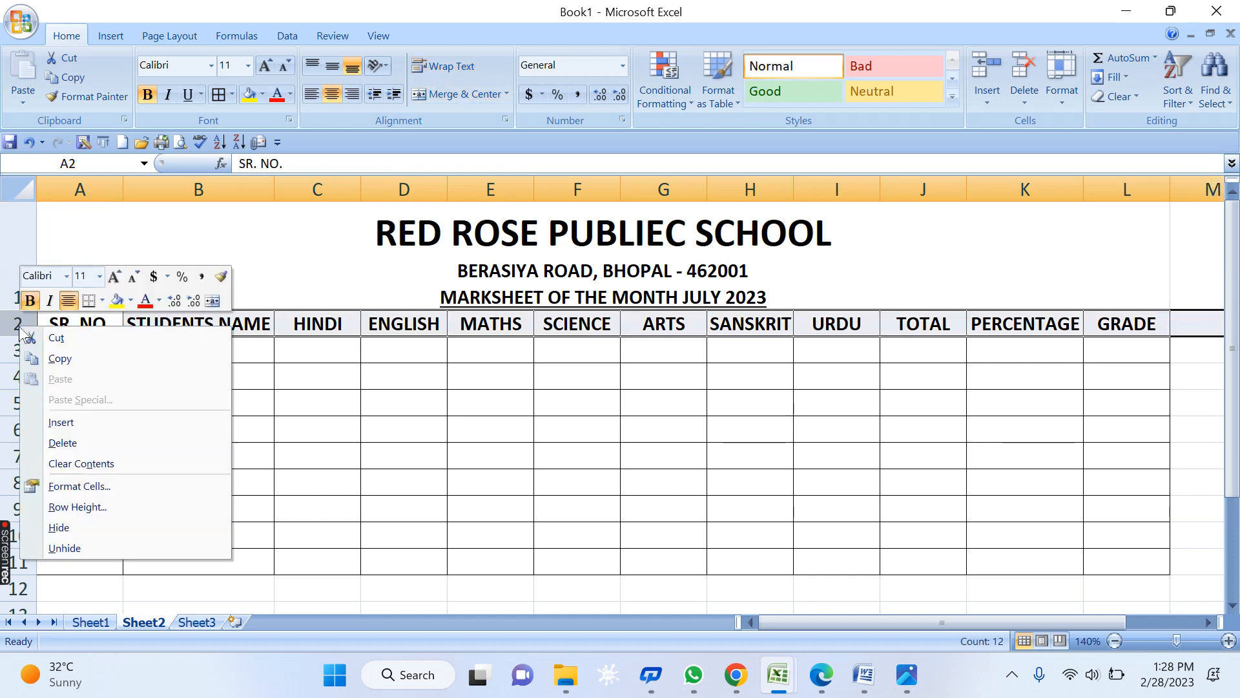
left_click(62, 423)
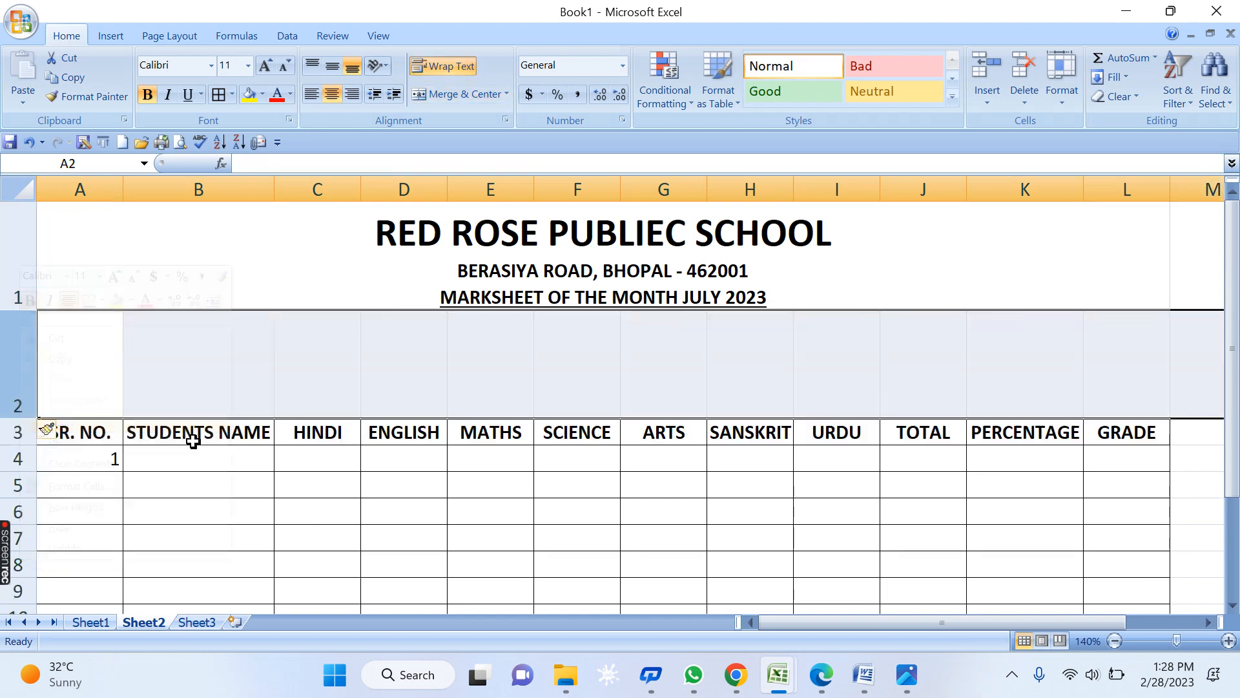
left_click(542, 479)
left_click_drag(84, 372, 1146, 355)
left_click(460, 94)
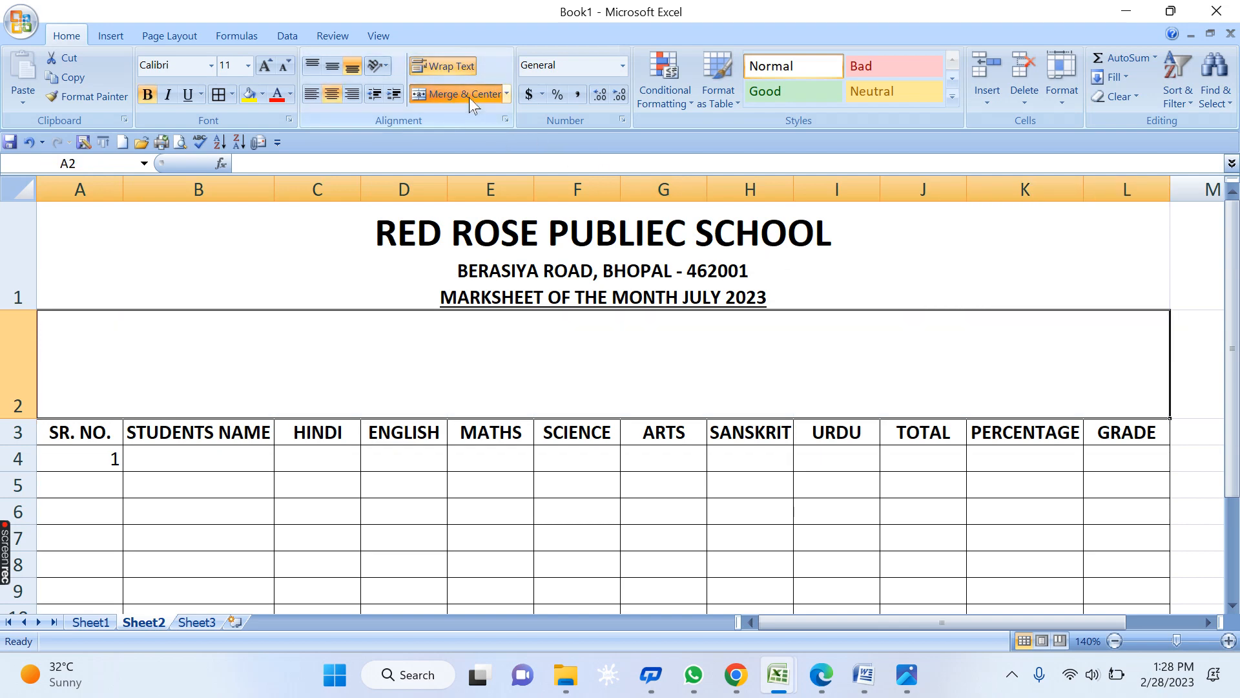
left_click(562, 483)
- Move the MARKSHEET OF THE MONTH JULY 2023 line from A1 into merged row 2
left_click(424, 299)
double_click(424, 299)
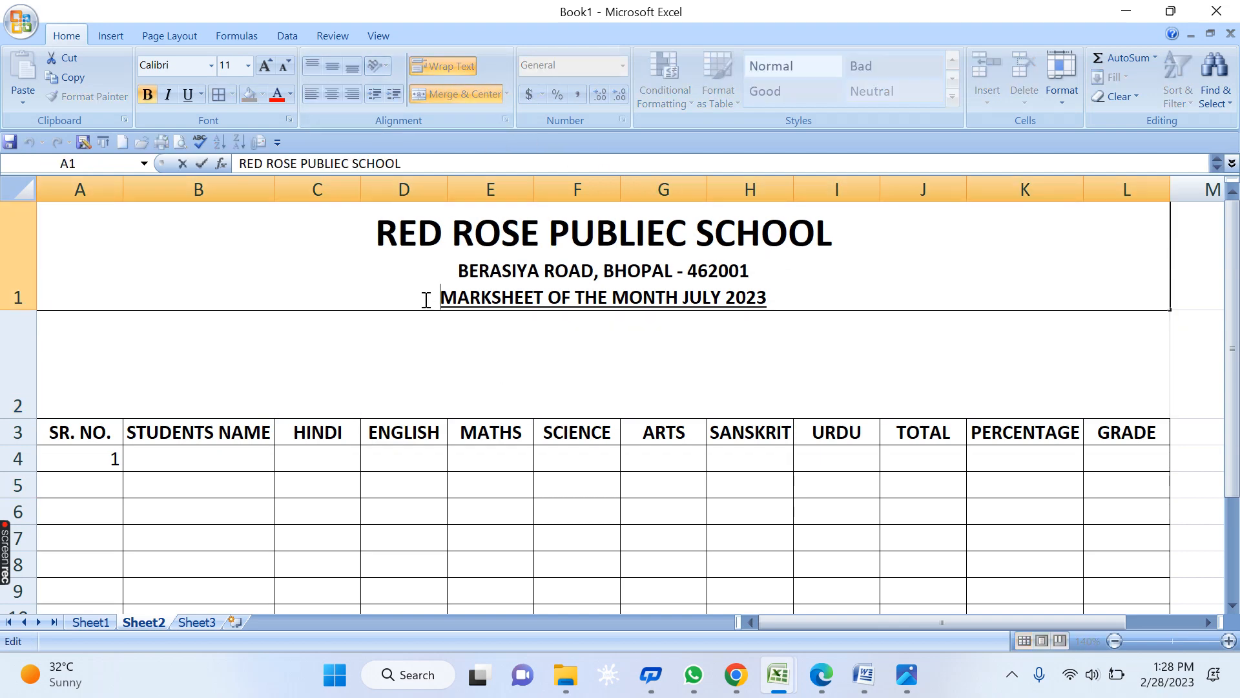
left_click_drag(425, 299, 838, 315)
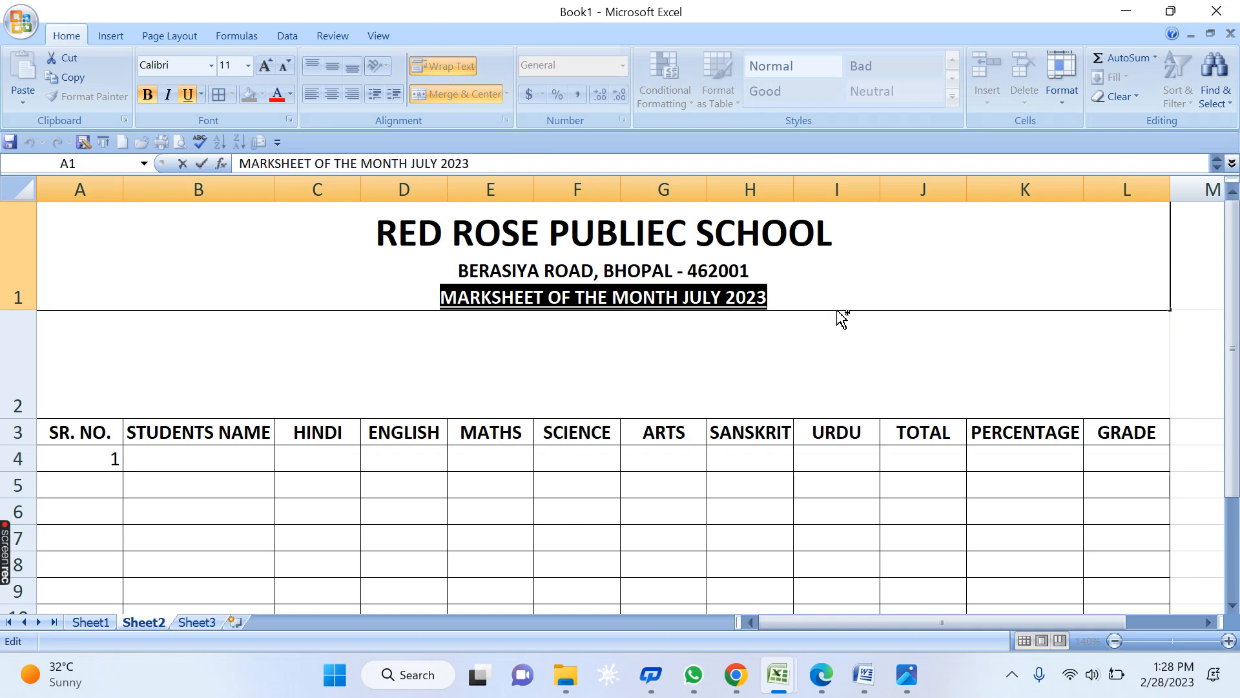
key("ctrl+x")
double_click(623, 356)
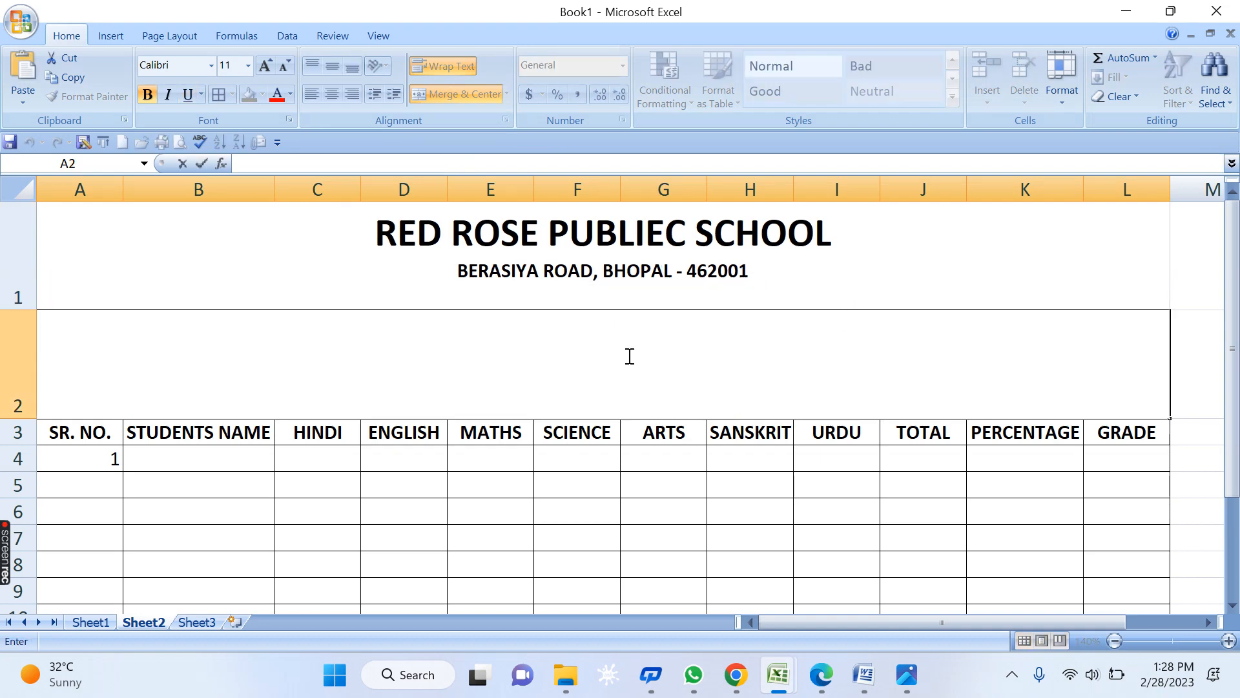
key("ctrl+v")
key("Return")
- Put a thick box border around the marksheet title cell
left_click(665, 322)
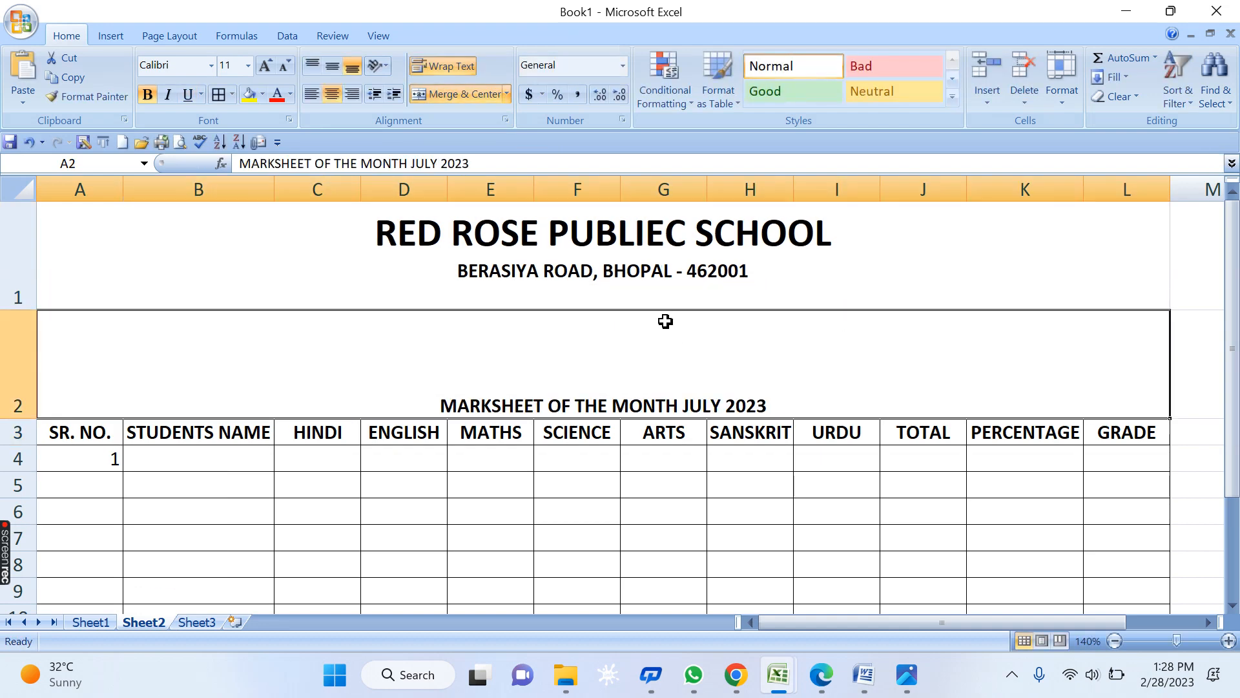
left_click(230, 94)
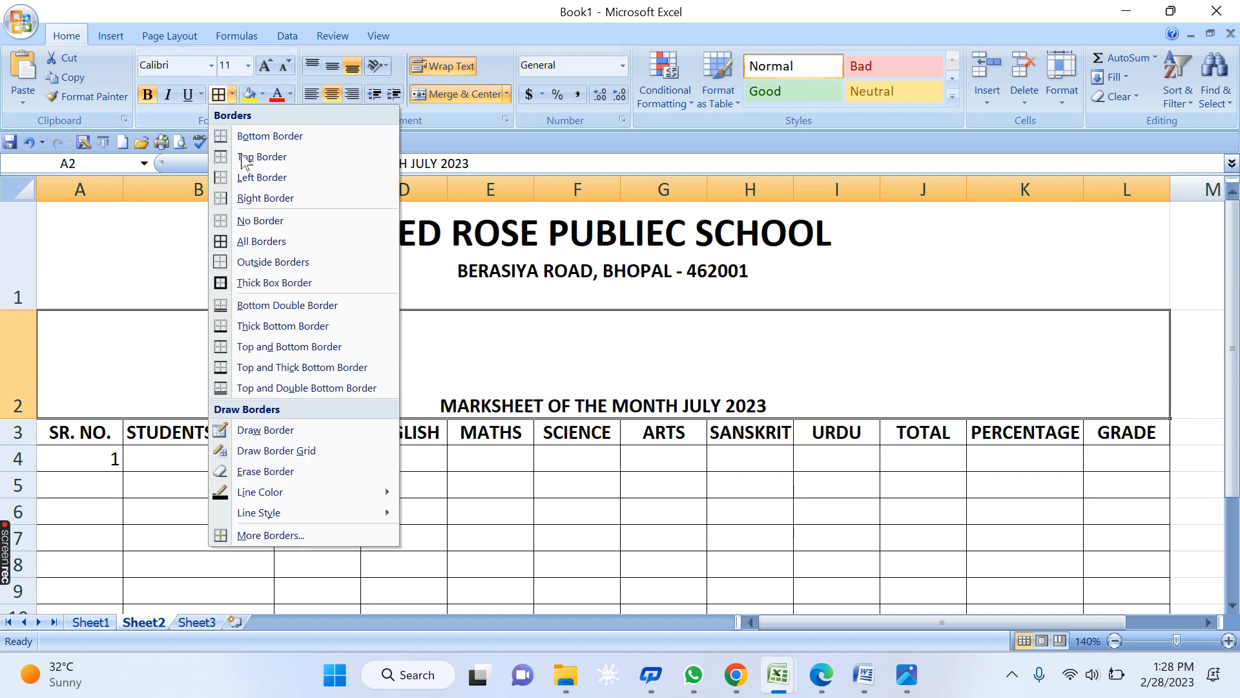
left_click(245, 285)
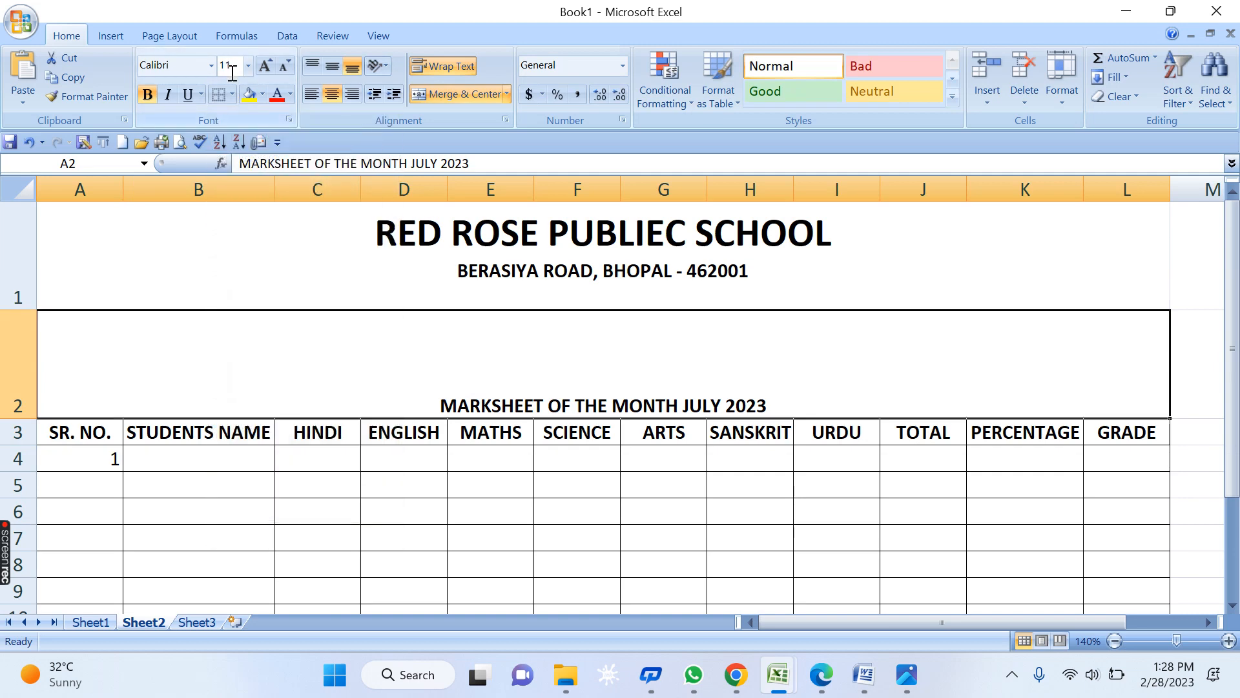
- Insert a blank row between the marksheet title and the table headers
right_click(18, 433)
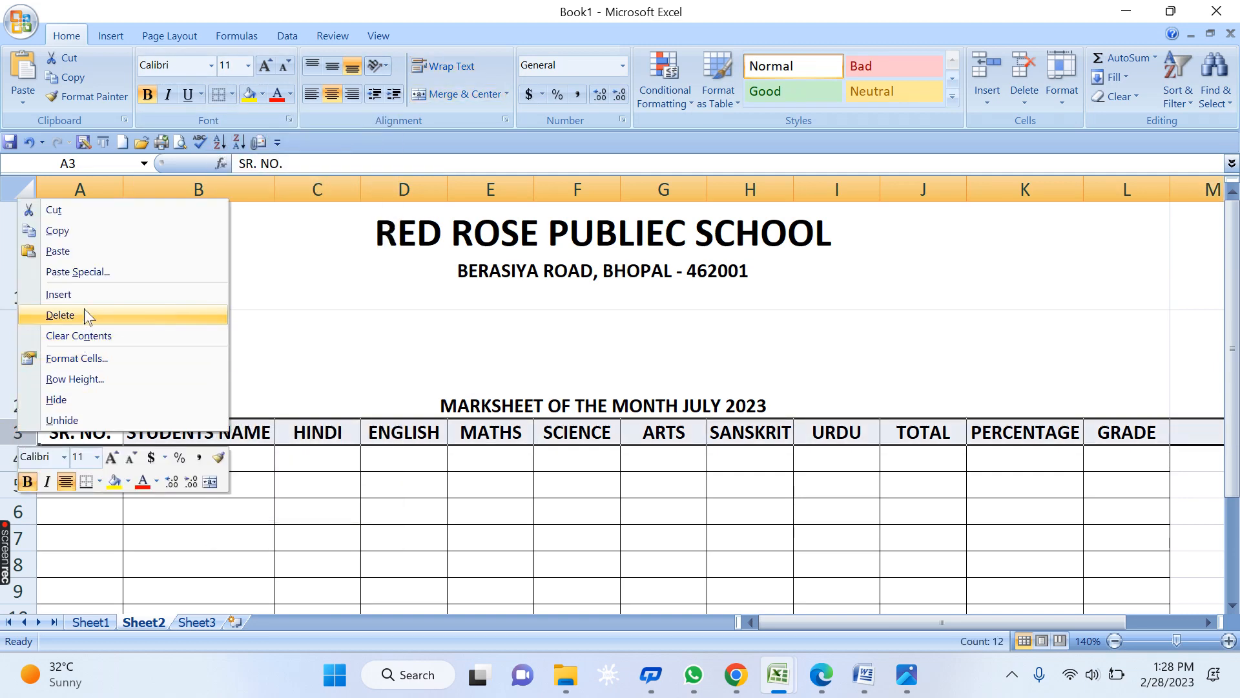
left_click(71, 294)
left_click(232, 472)
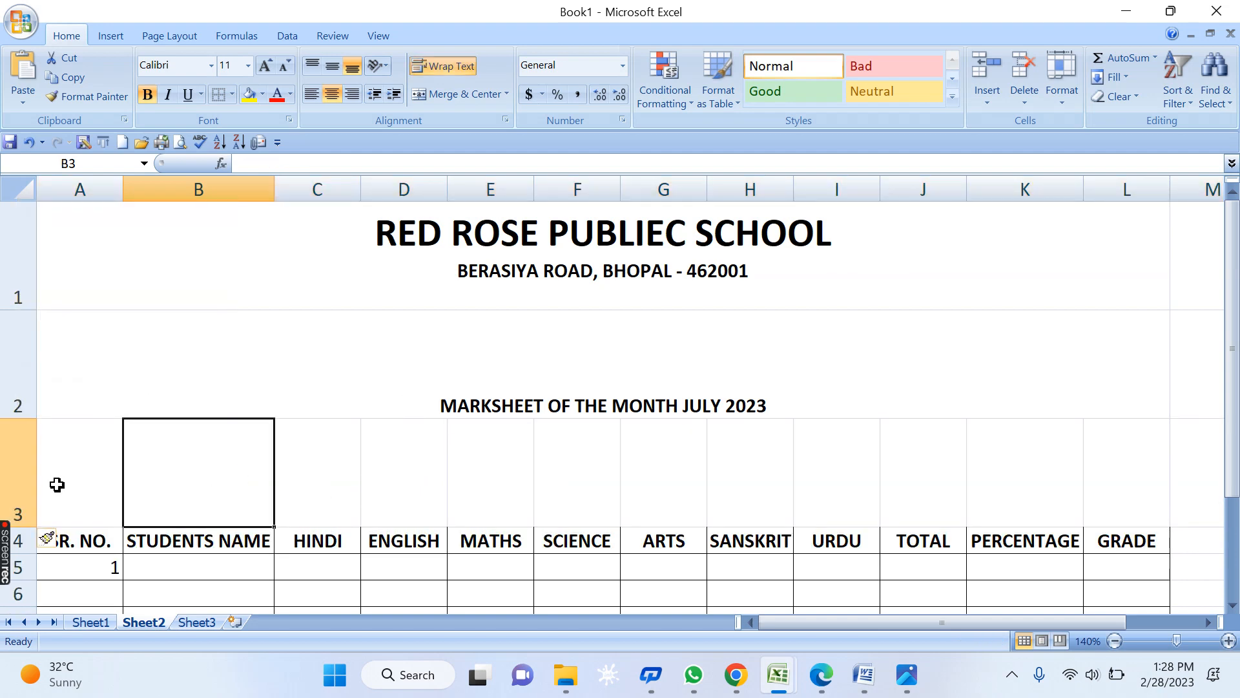
- Give the marksheet title cell thin top and bottom border lines
left_click(243, 349)
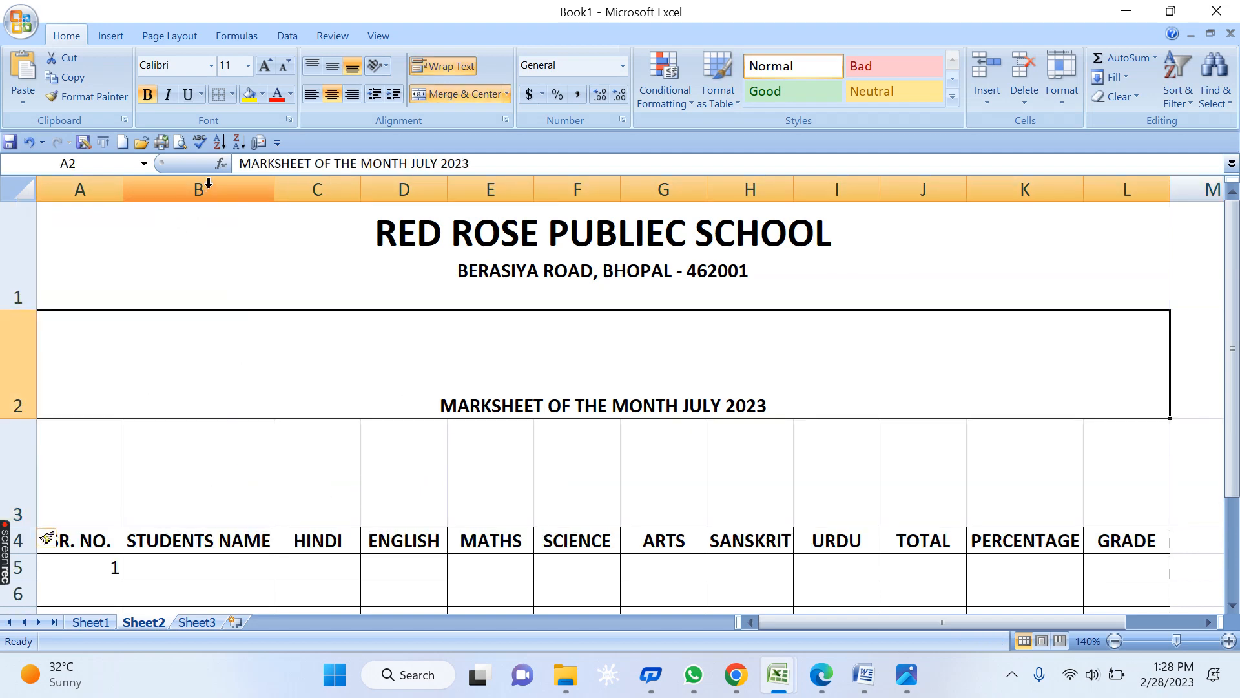
left_click(231, 94)
left_click(252, 136)
left_click(232, 94)
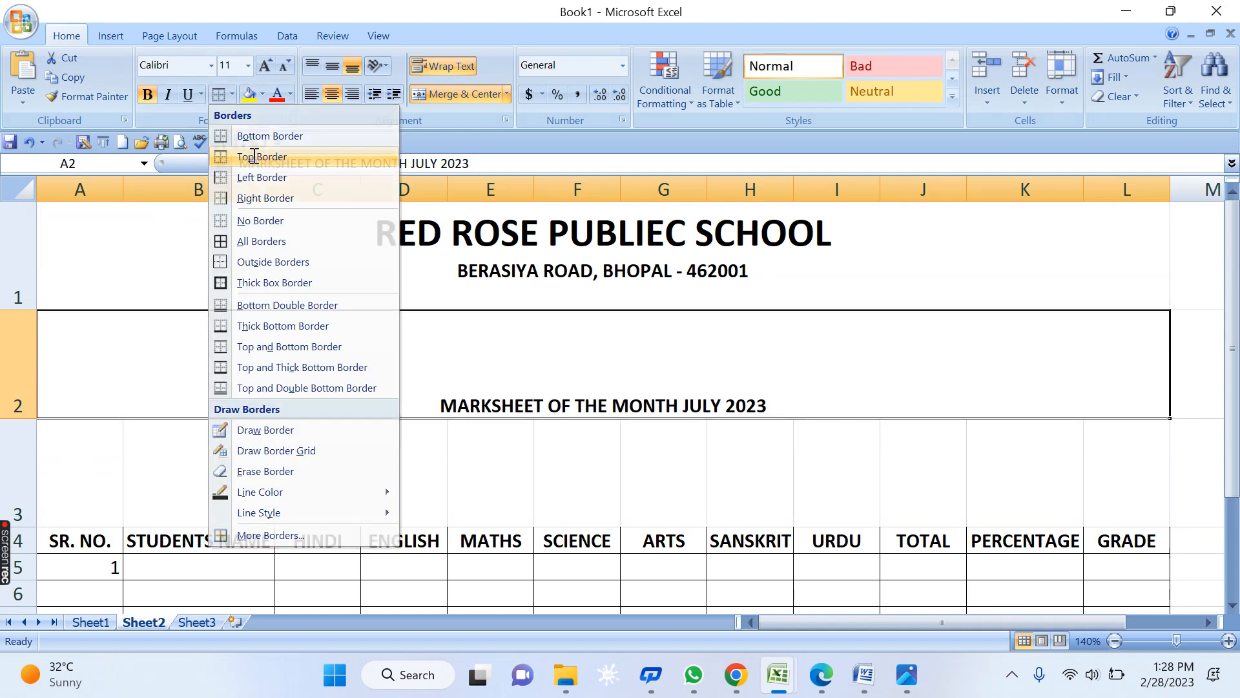
left_click(252, 157)
left_click(421, 526)
- Shorten row 2 to fit the title and make row 3 a narrow spacer
left_click_drag(26, 416, 32, 345)
left_click(75, 435)
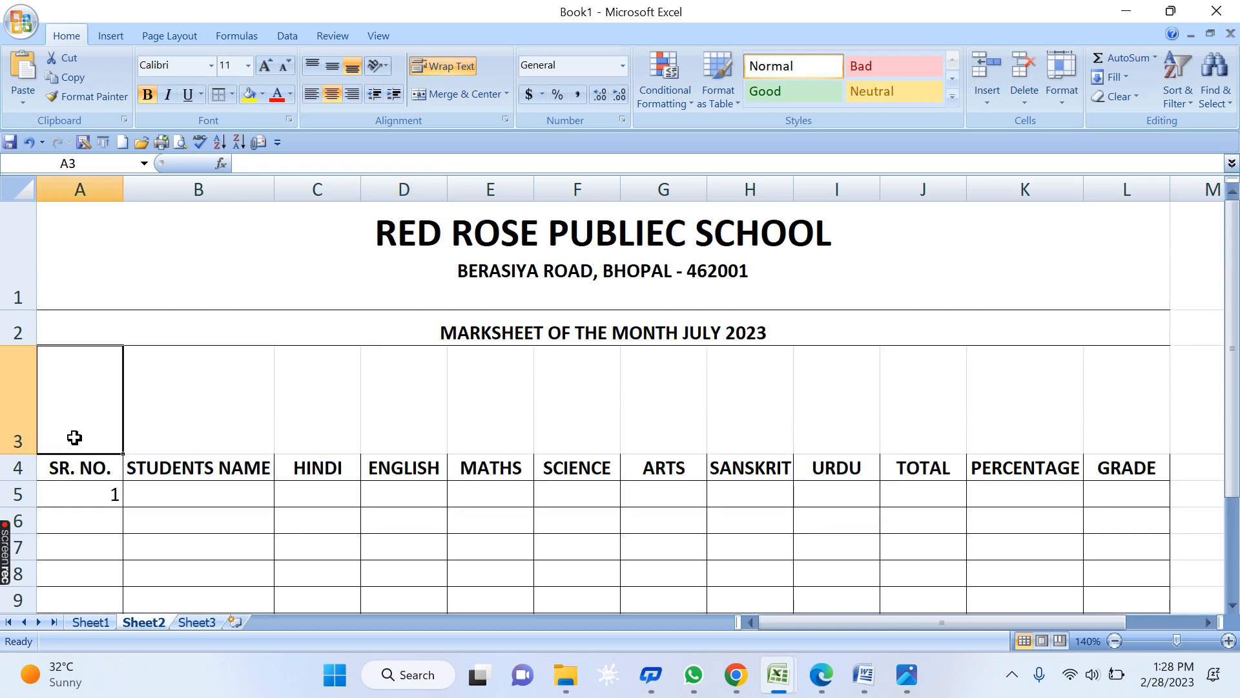
left_click_drag(9, 454, 9, 373)
left_click(404, 493)
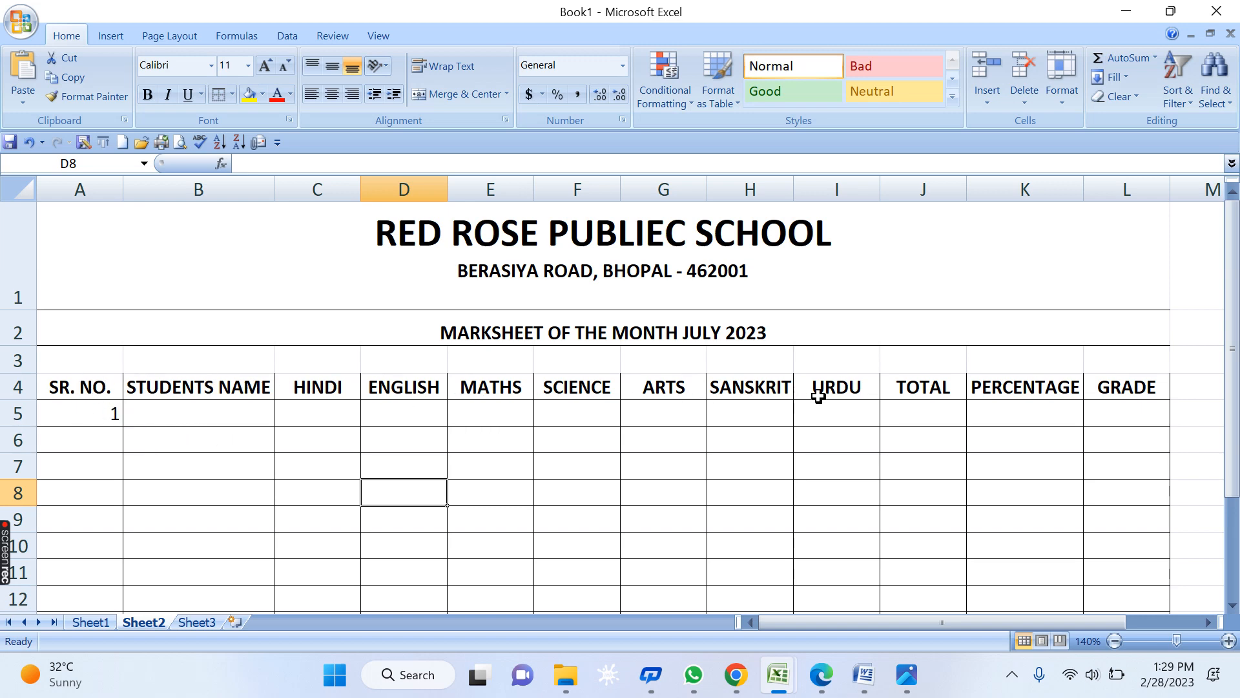
key("ctrl+F2")
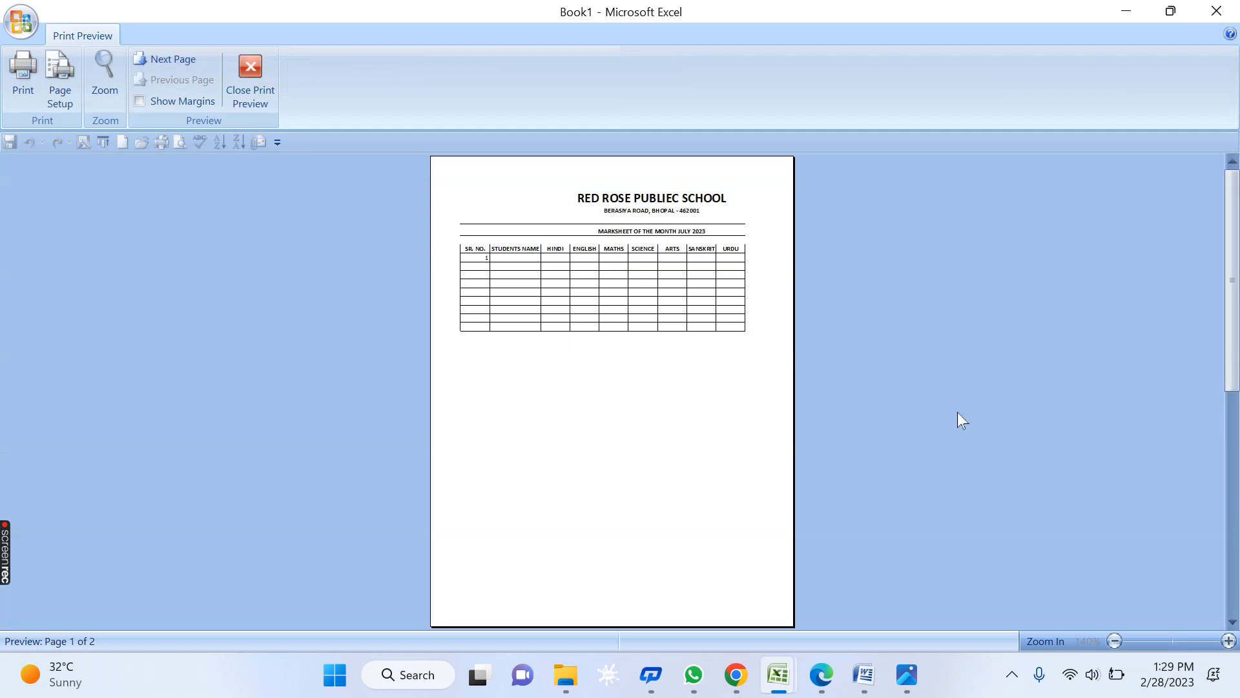
left_click(604, 244)
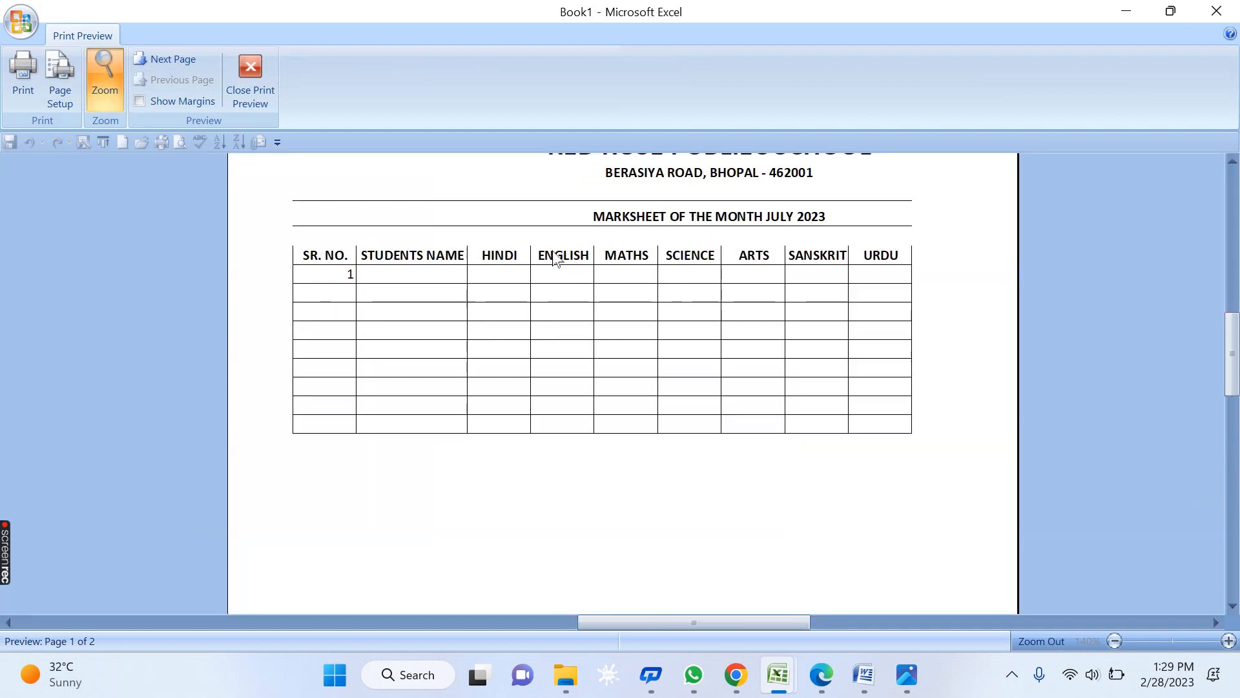
left_click(250, 75)
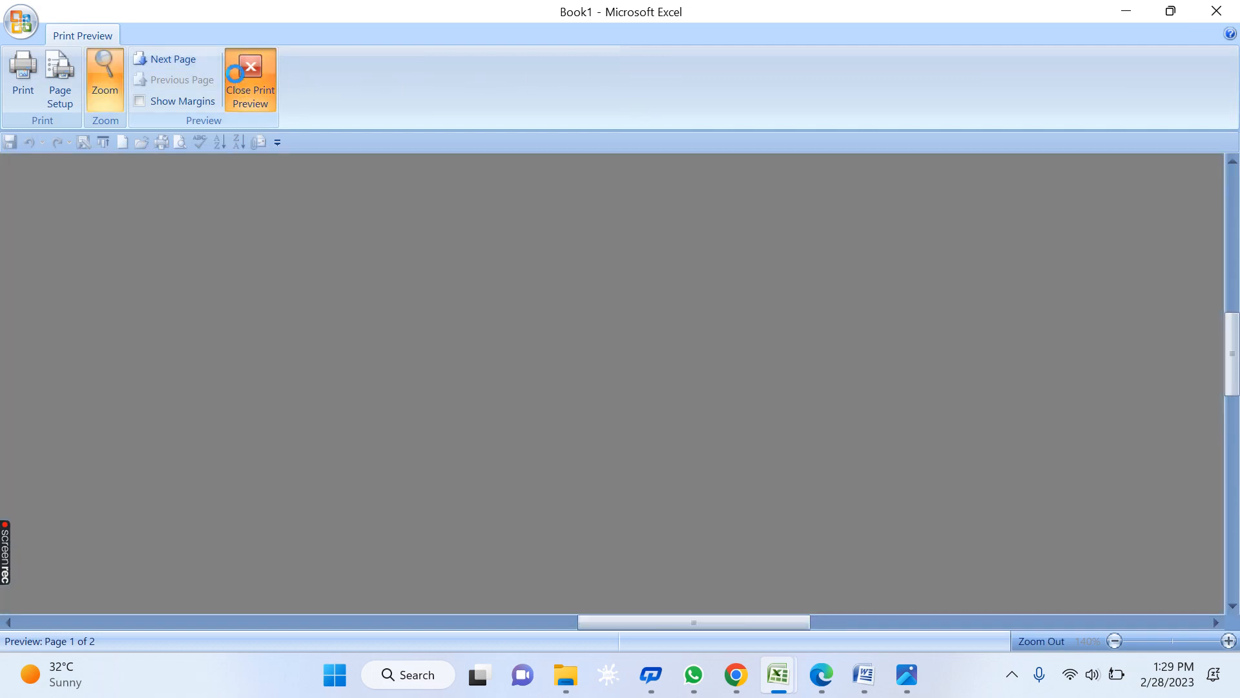
left_click_drag(84, 388, 1129, 399)
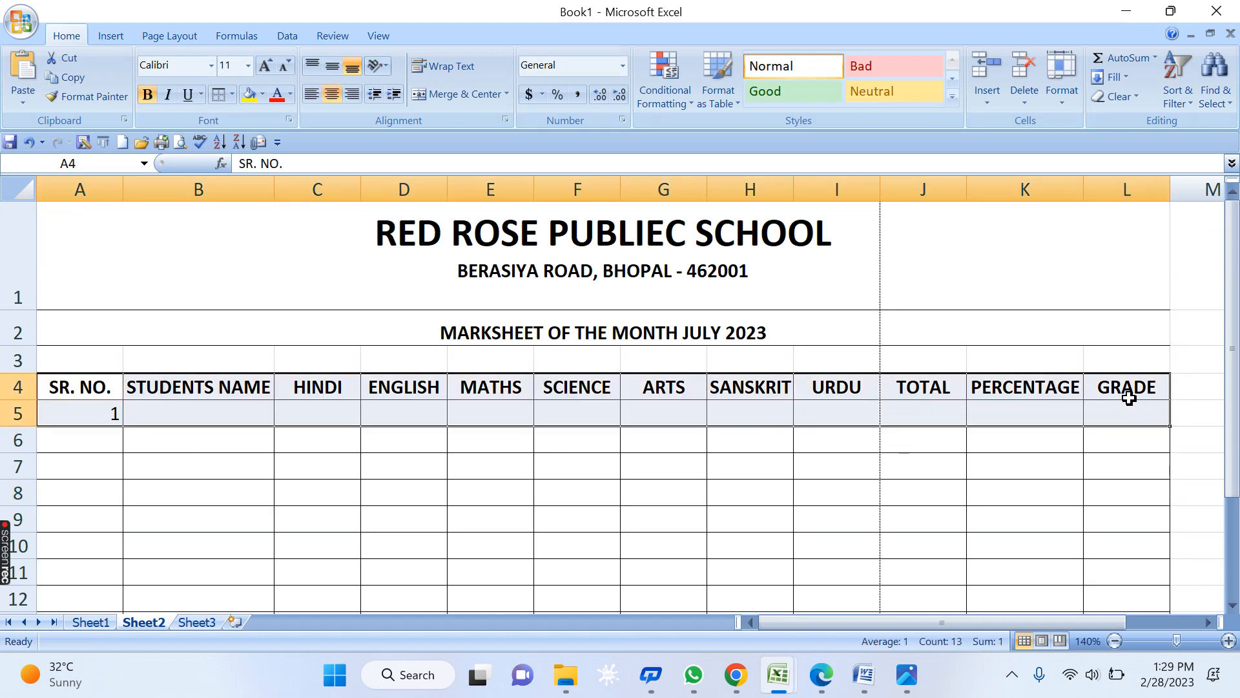
- Apply All Borders to A4:L5 and middle-align the marksheet title in A2
left_click(231, 94)
left_click(243, 242)
left_click(490, 545)
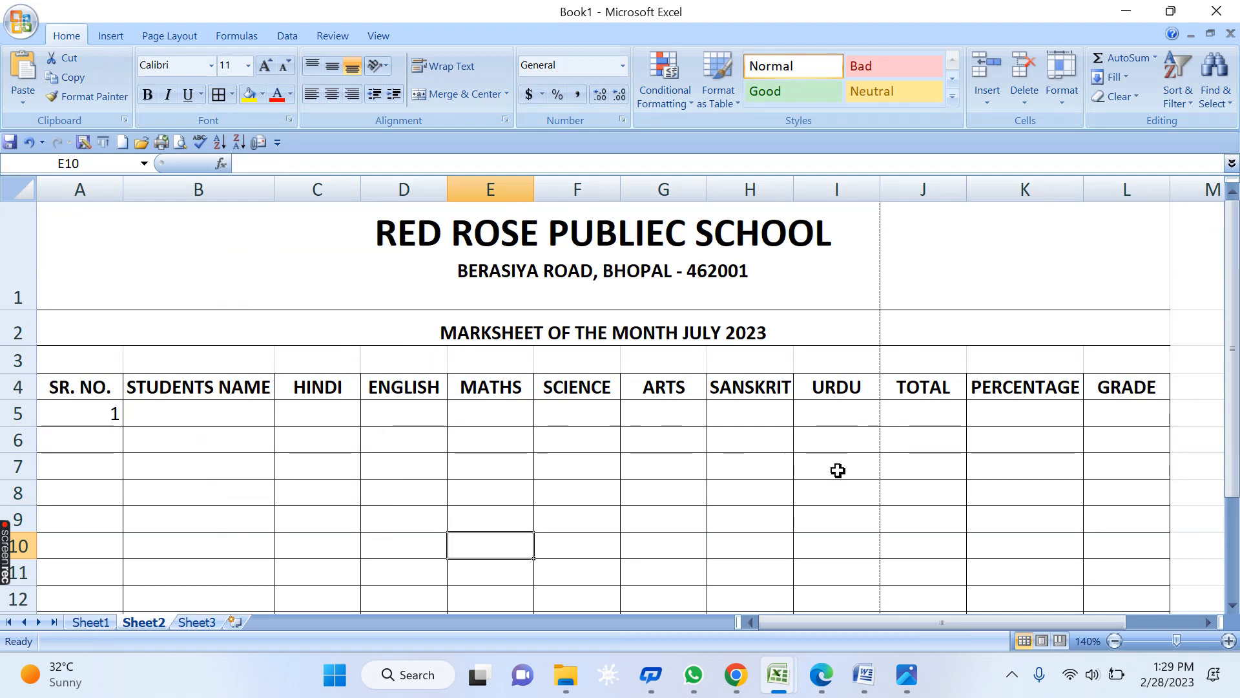
left_click(293, 312)
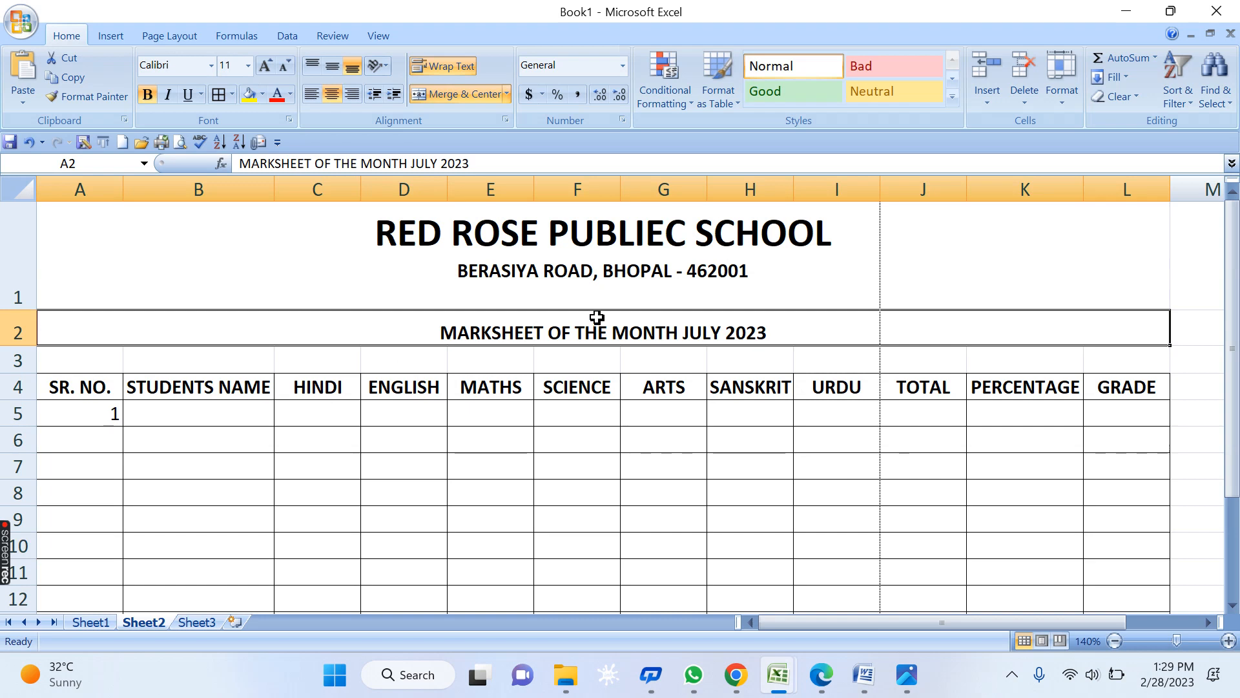
left_click(331, 70)
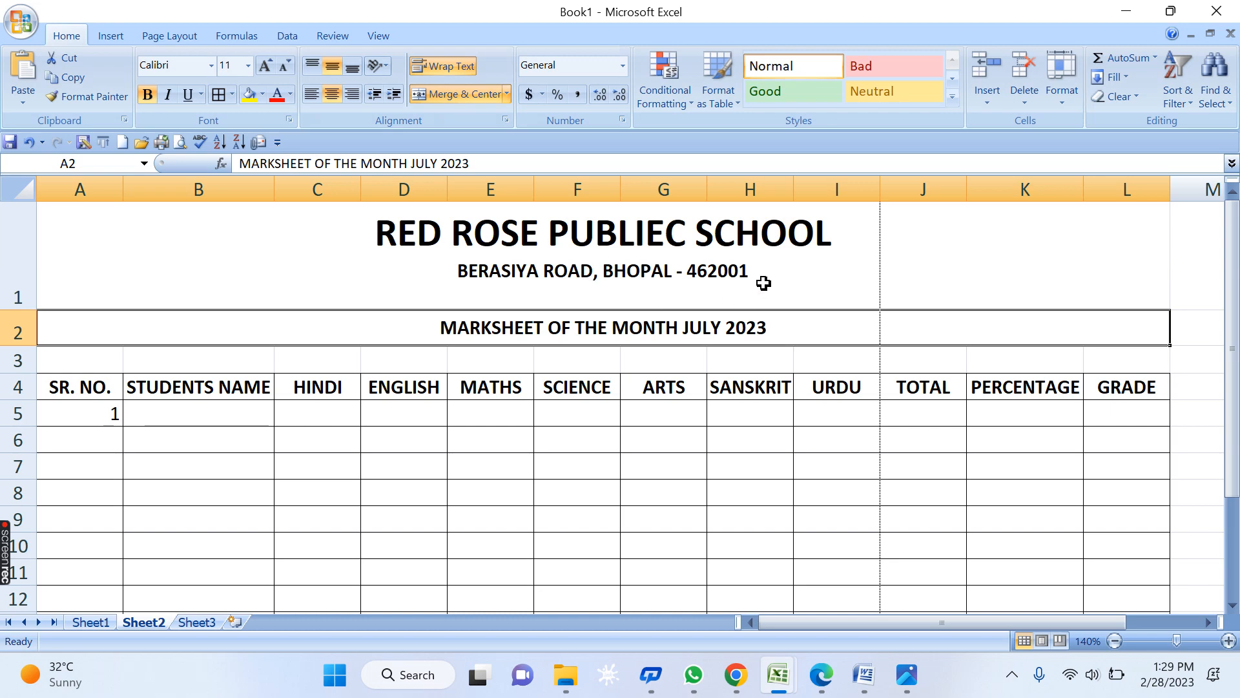
- Add a CONTACT NO. line with the school's phone number, correcting one digit
double_click(668, 289)
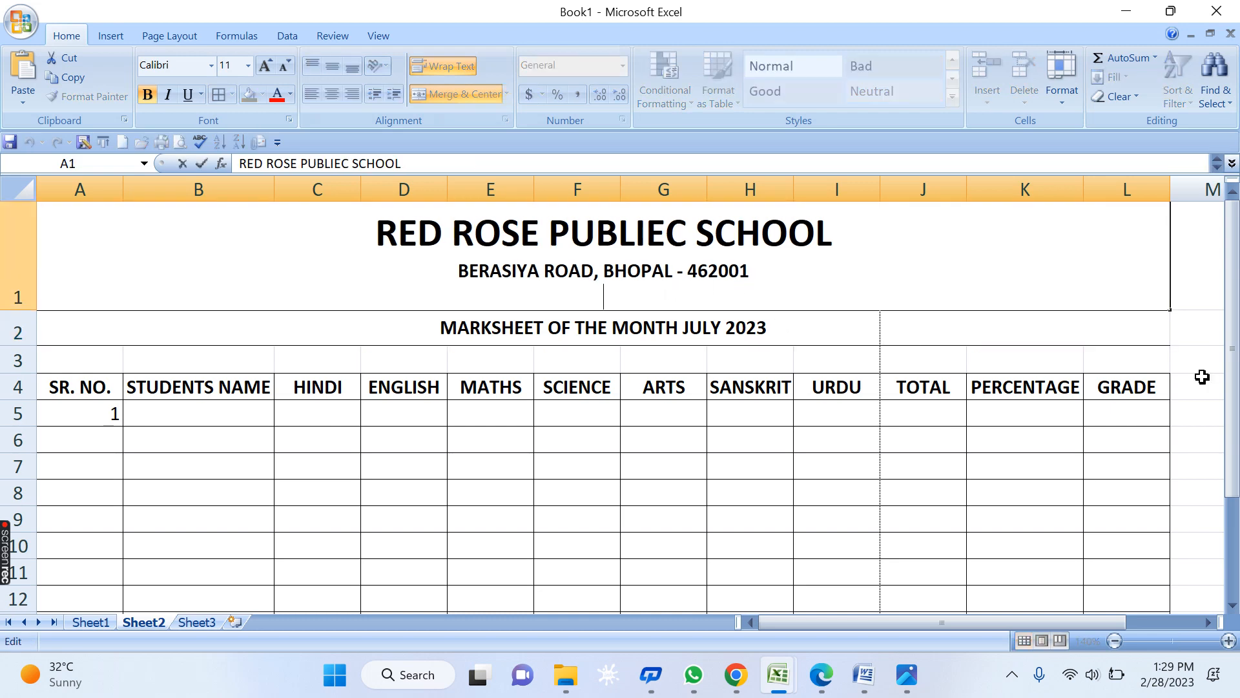
type("CONTACT N")
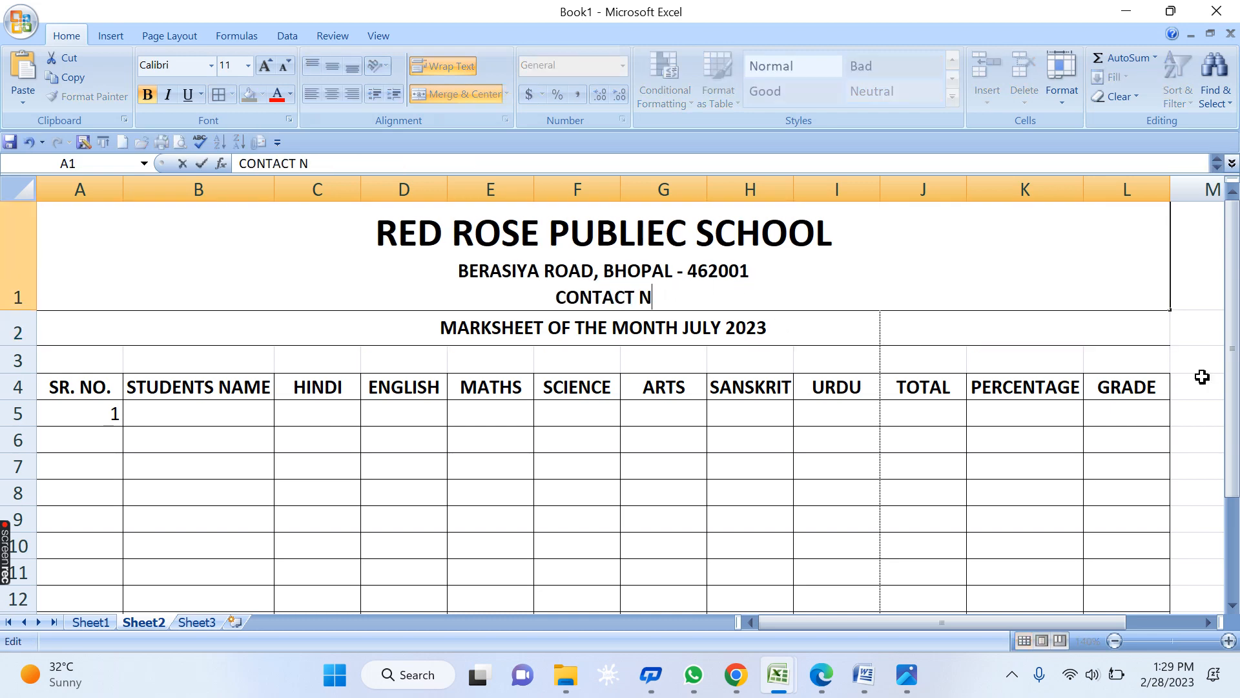
type("O.:")
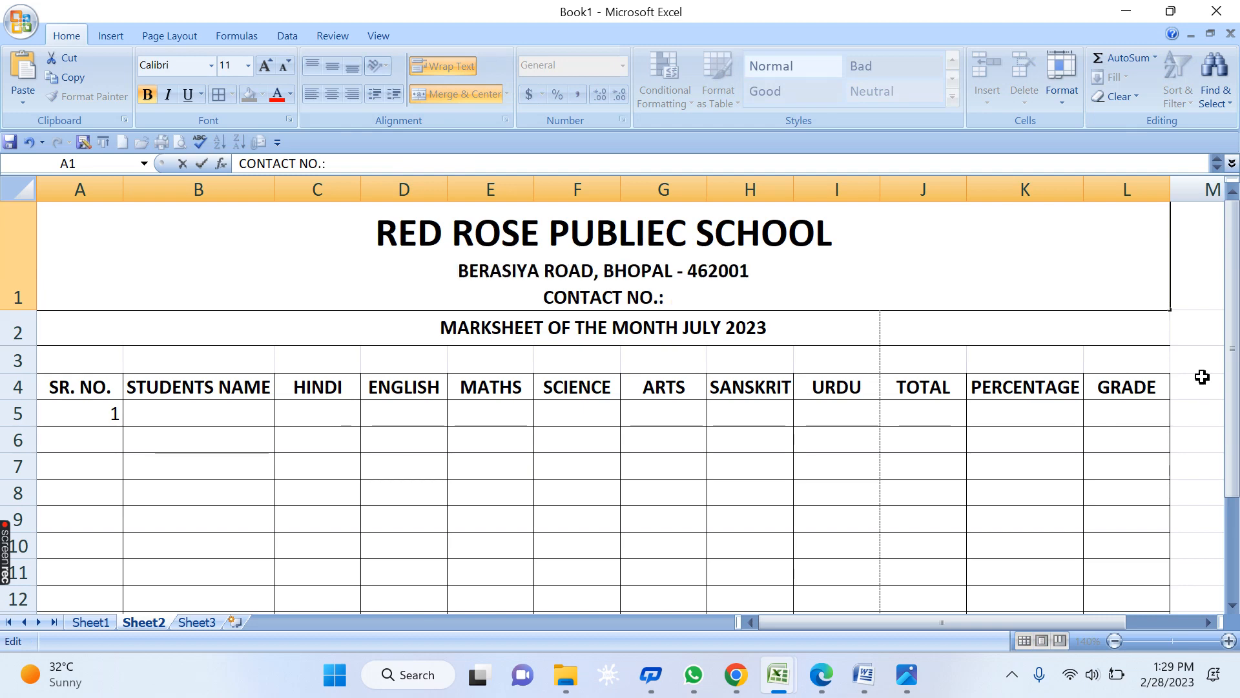
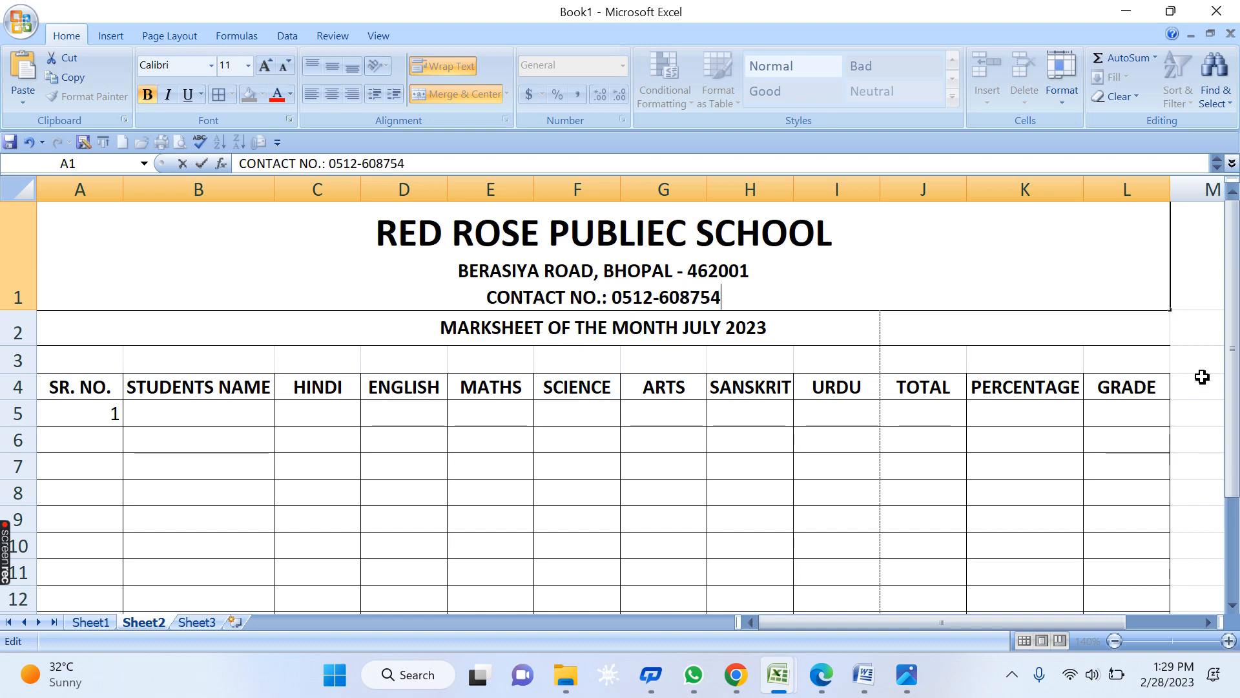
key("Left")
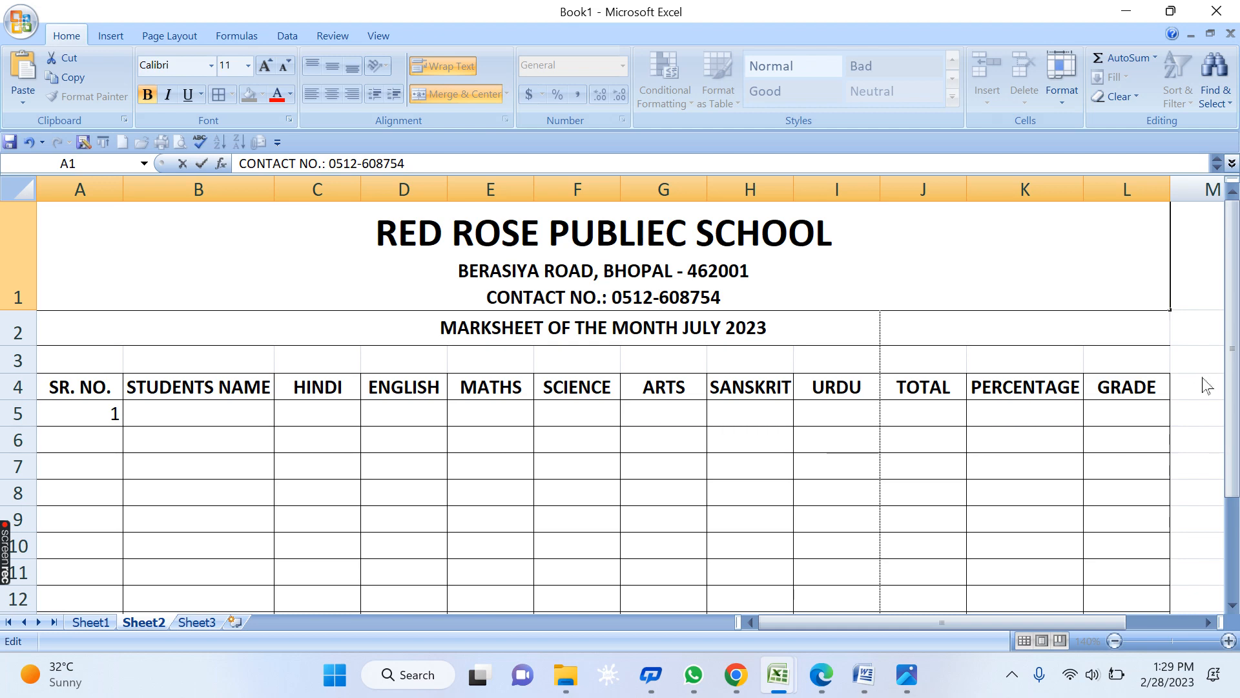
type("0")
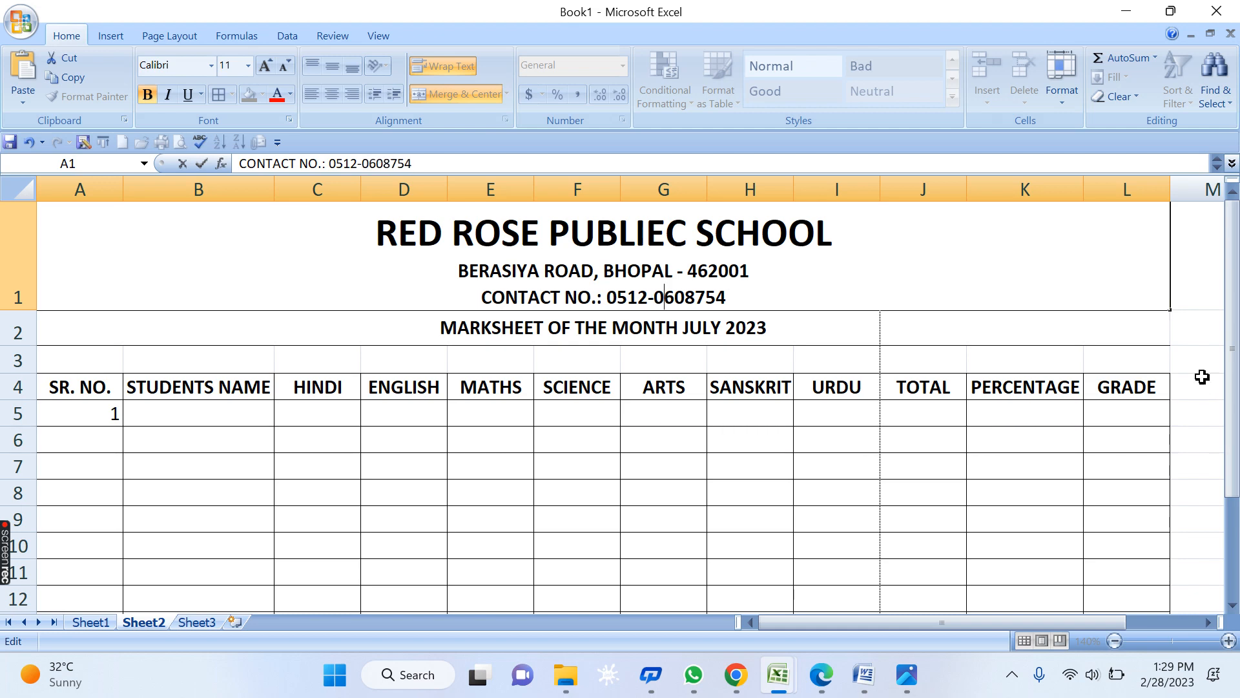
key("BackSpace")
type("2")
key("Return")
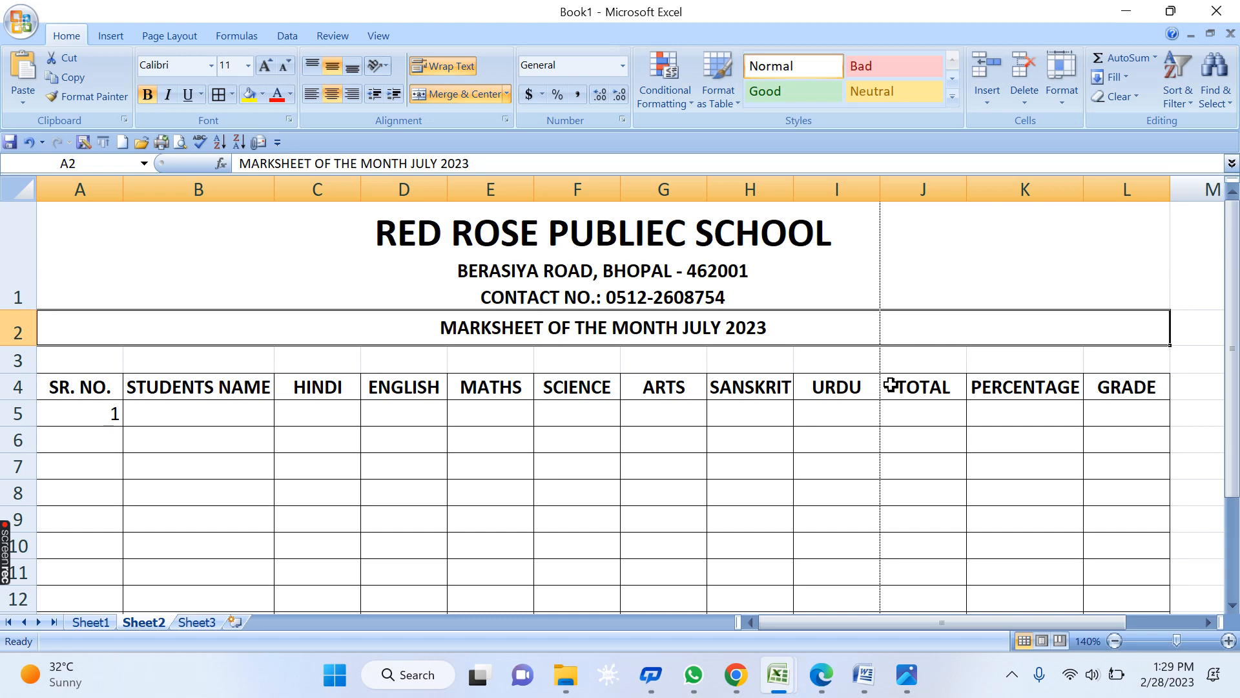
left_click(688, 463)
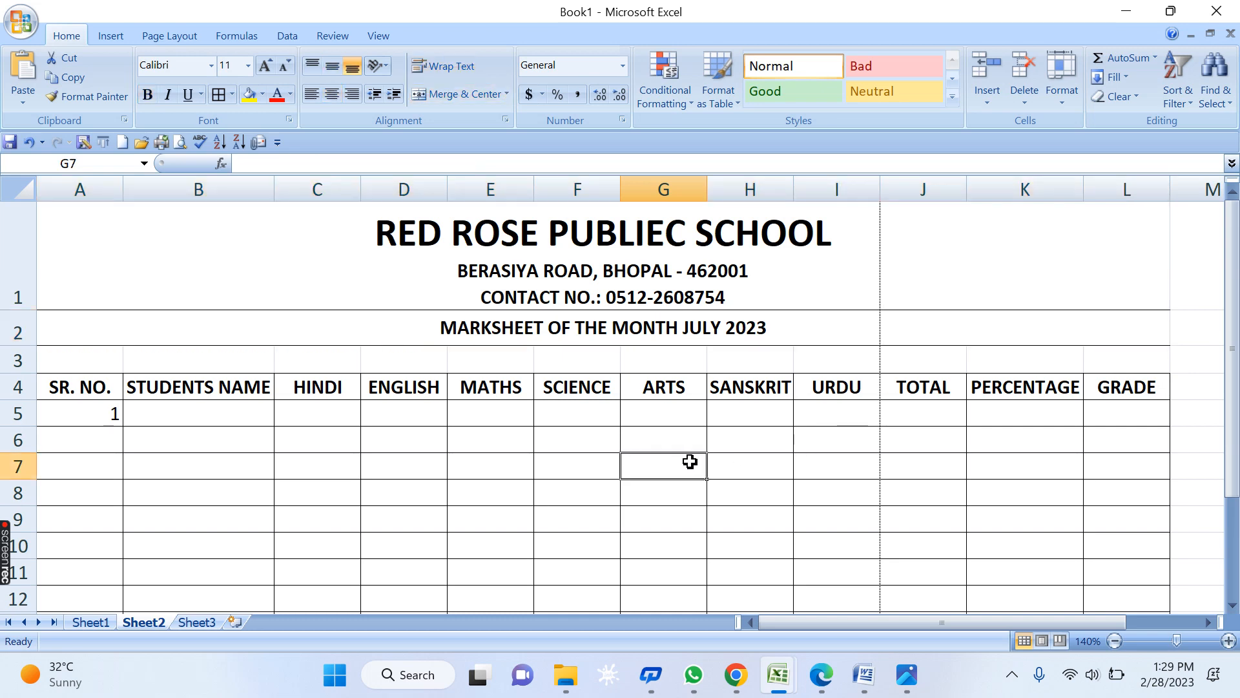
key("ctrl+F2")
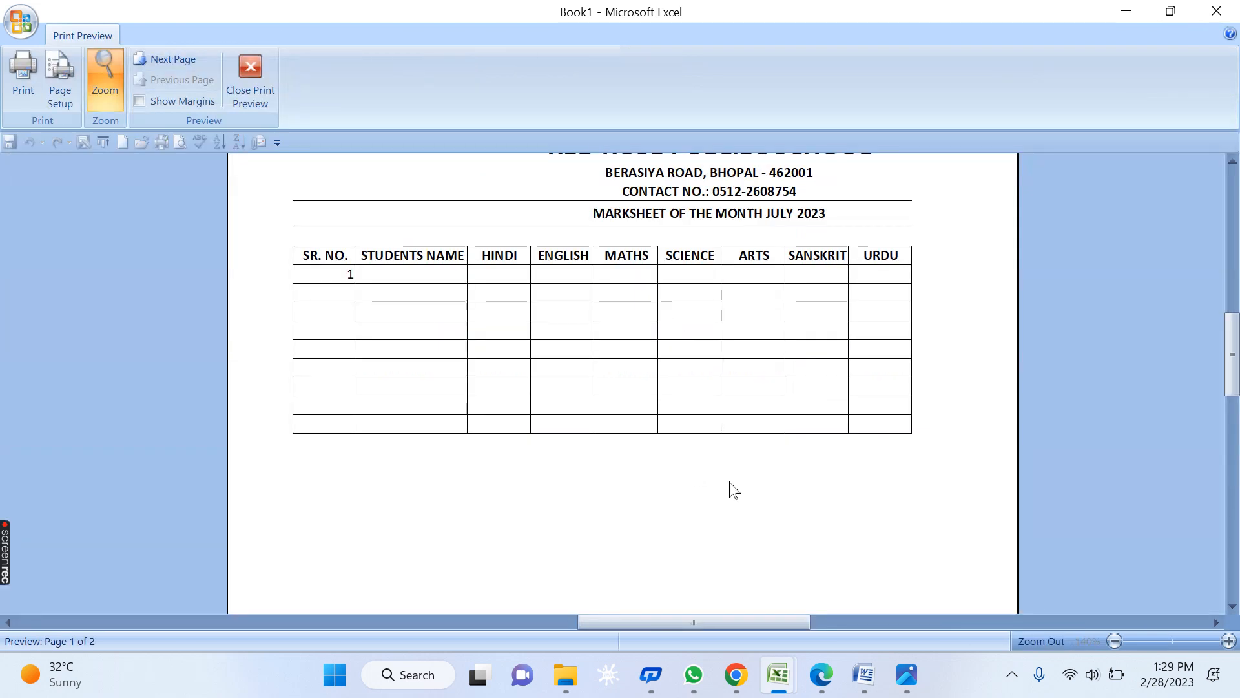
scroll(724, 488, "up", 1)
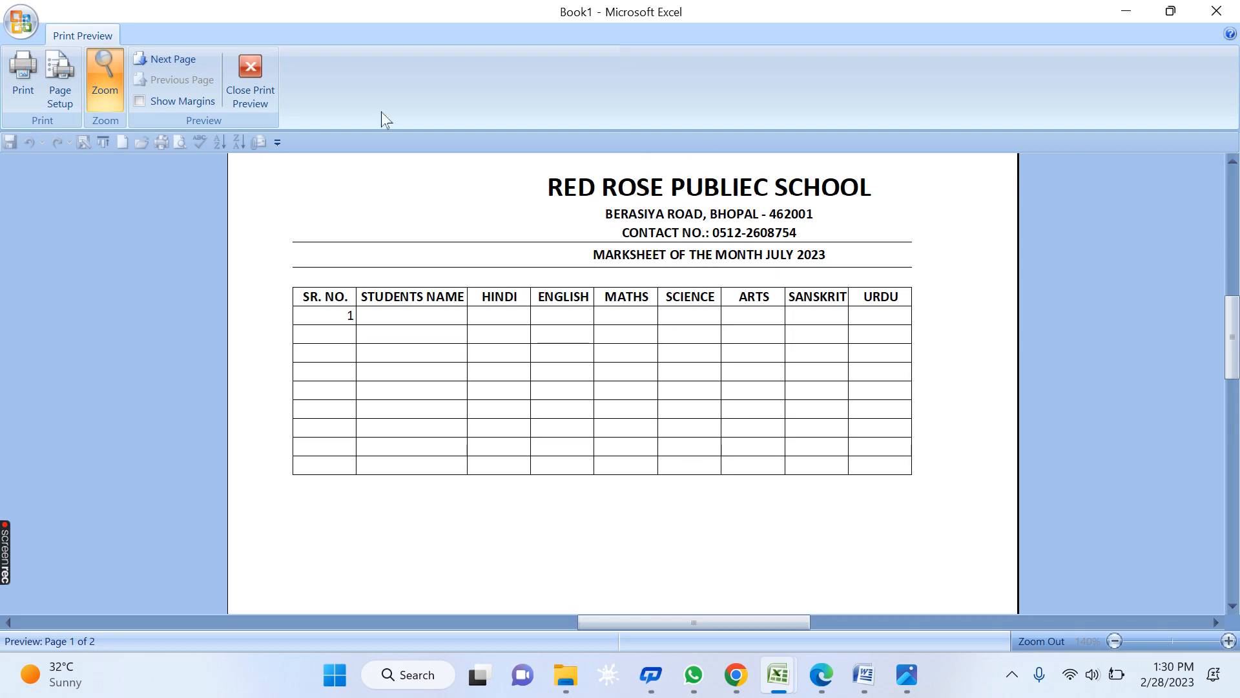
left_click(249, 79)
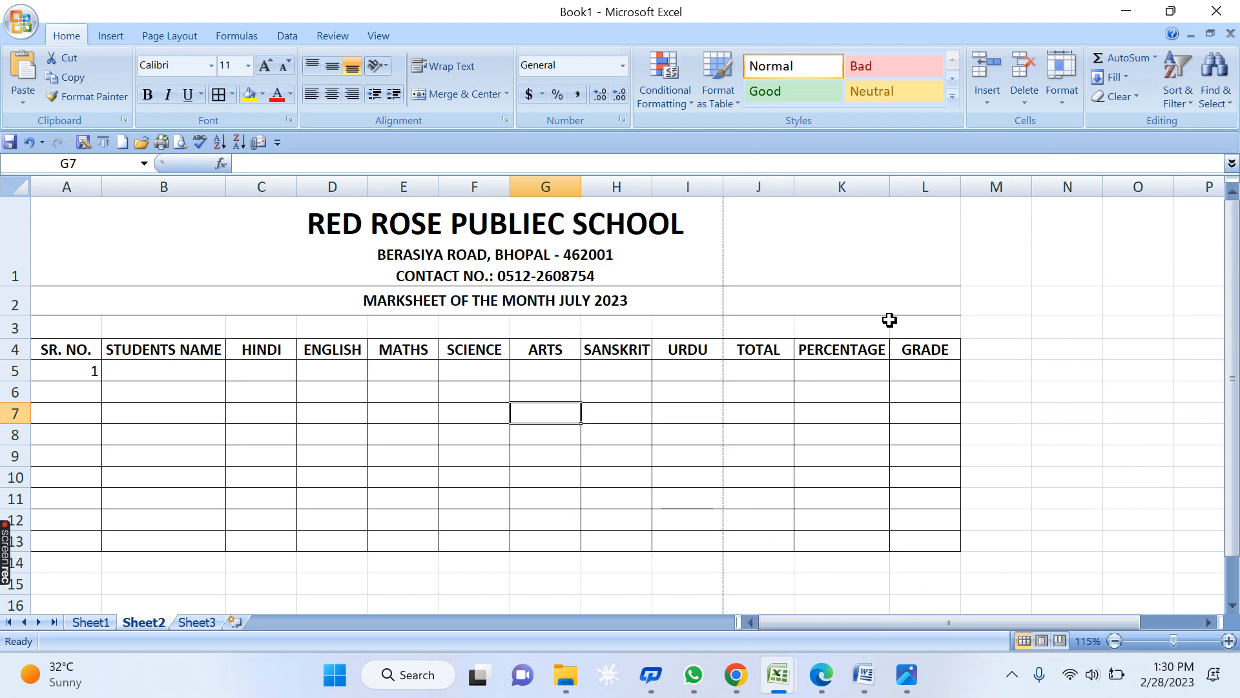
- Check the marksheet layout in print preview, then close it
key("ctrl+F2")
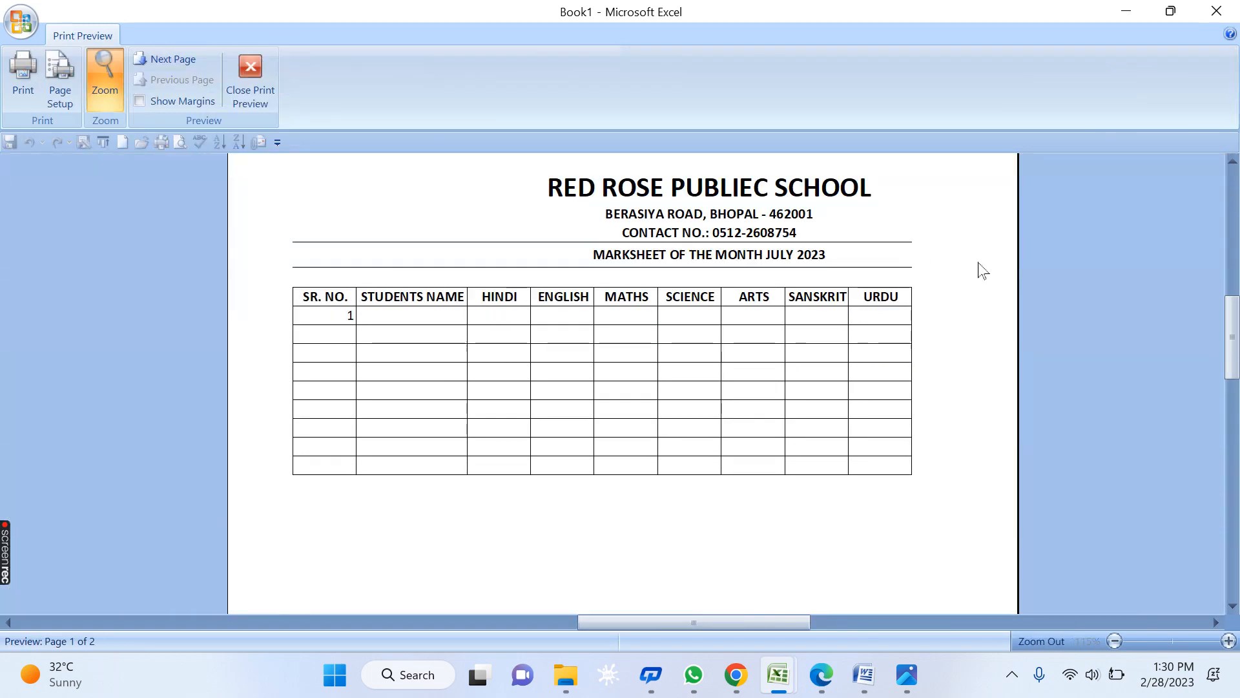
left_click(257, 83)
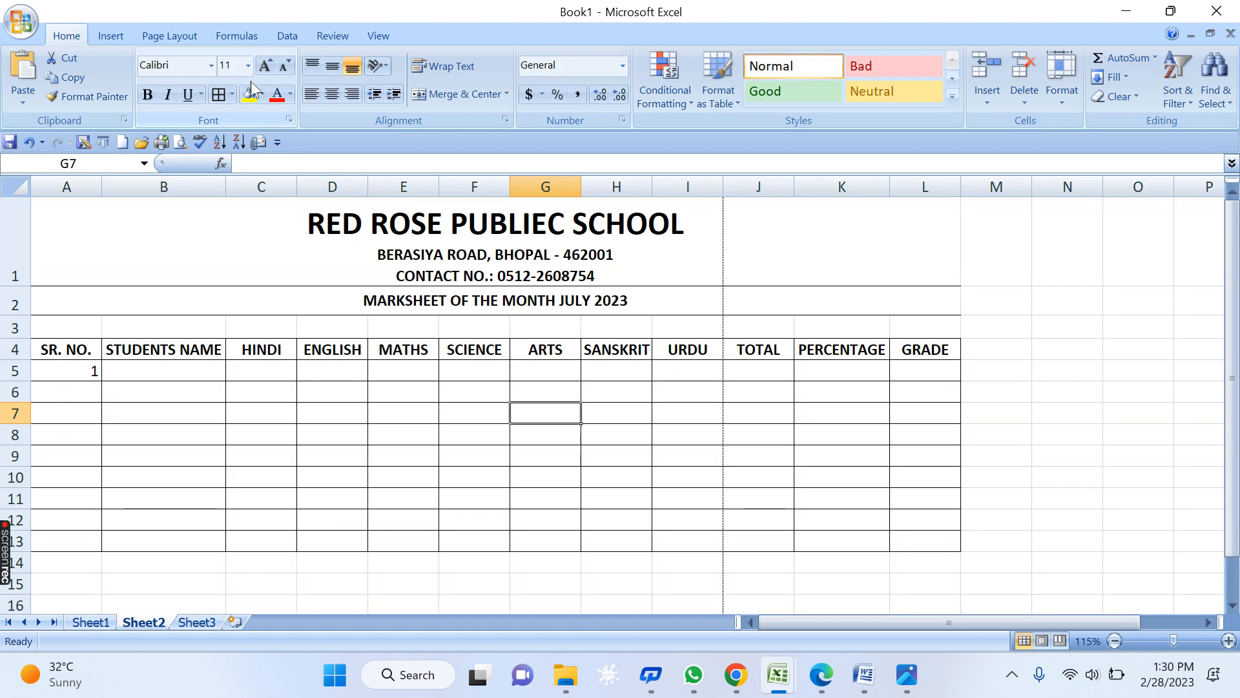
- Set the page orientation to landscape and open the print preview
left_click(150, 38)
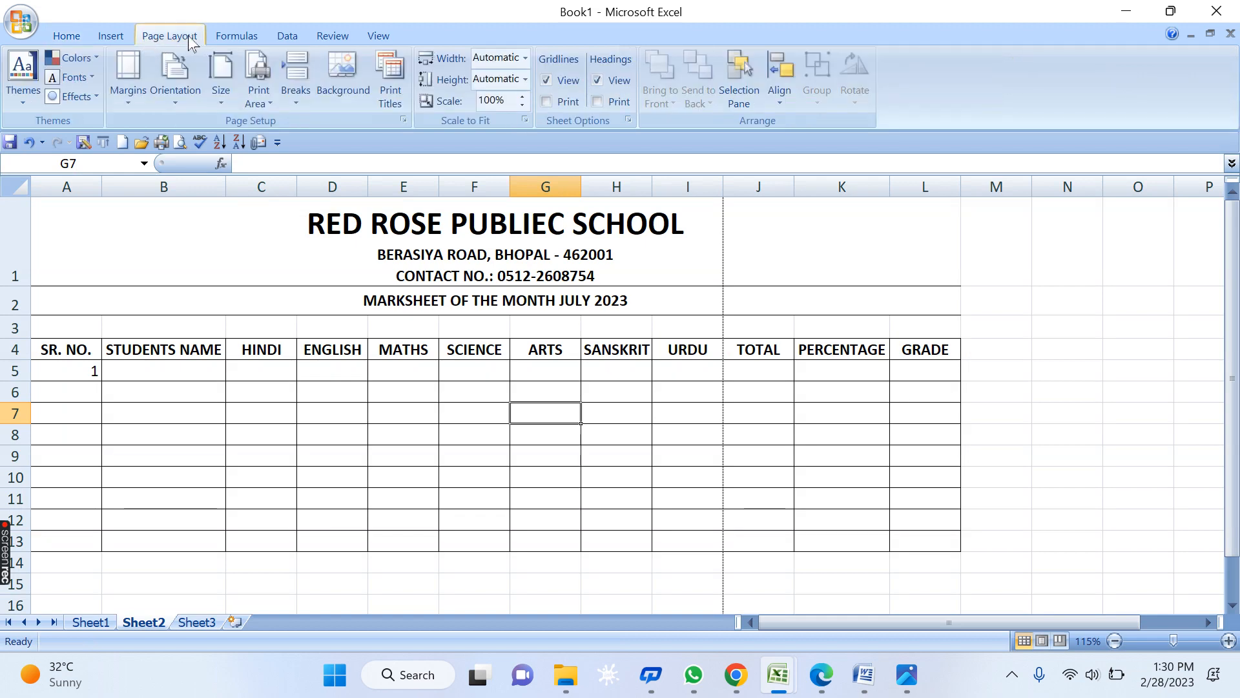
left_click(179, 99)
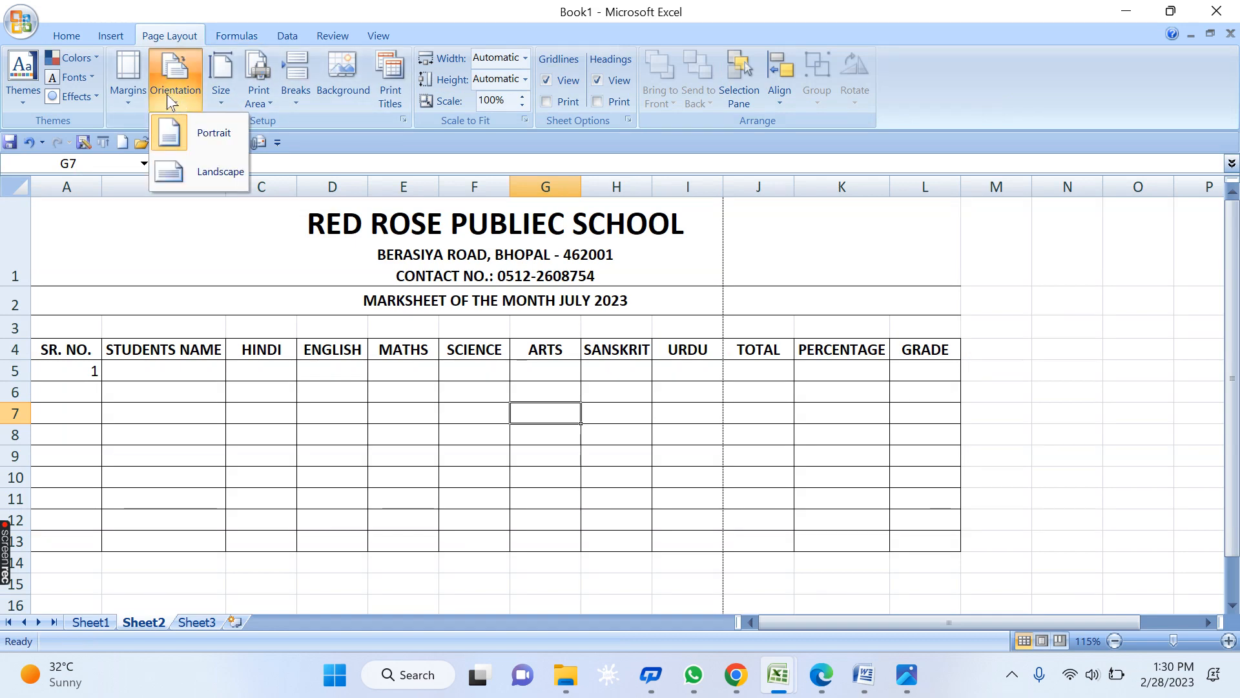
left_click(189, 171)
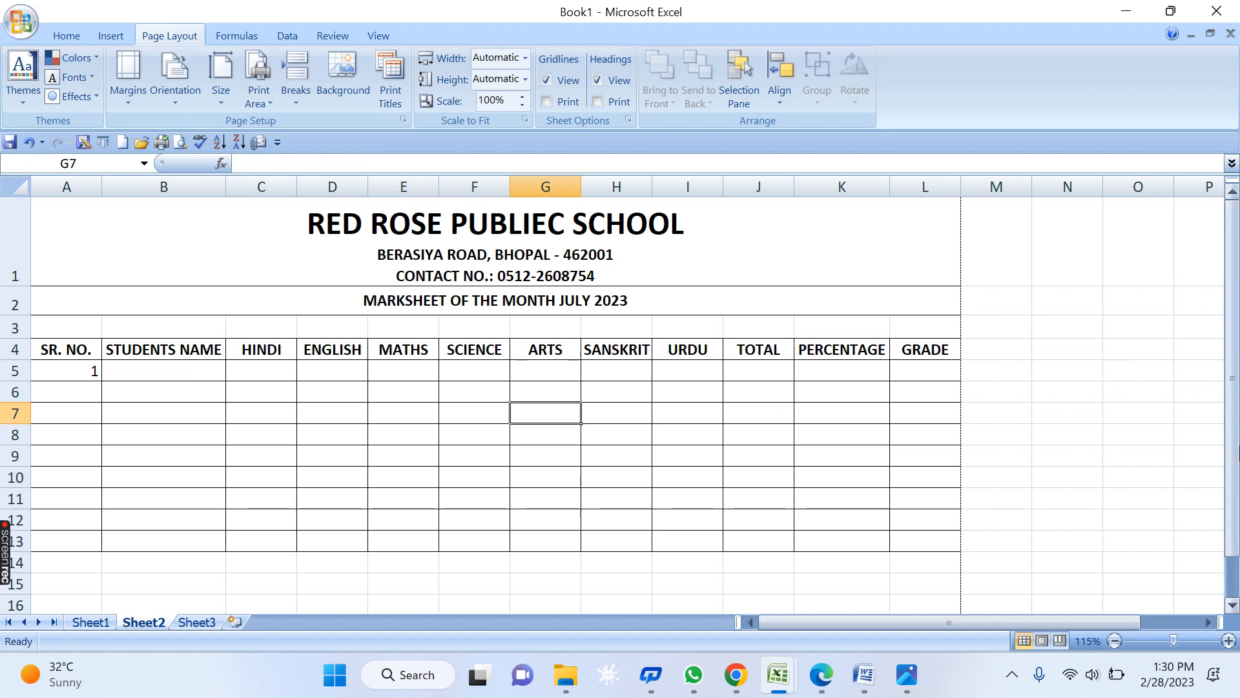
left_click(175, 100)
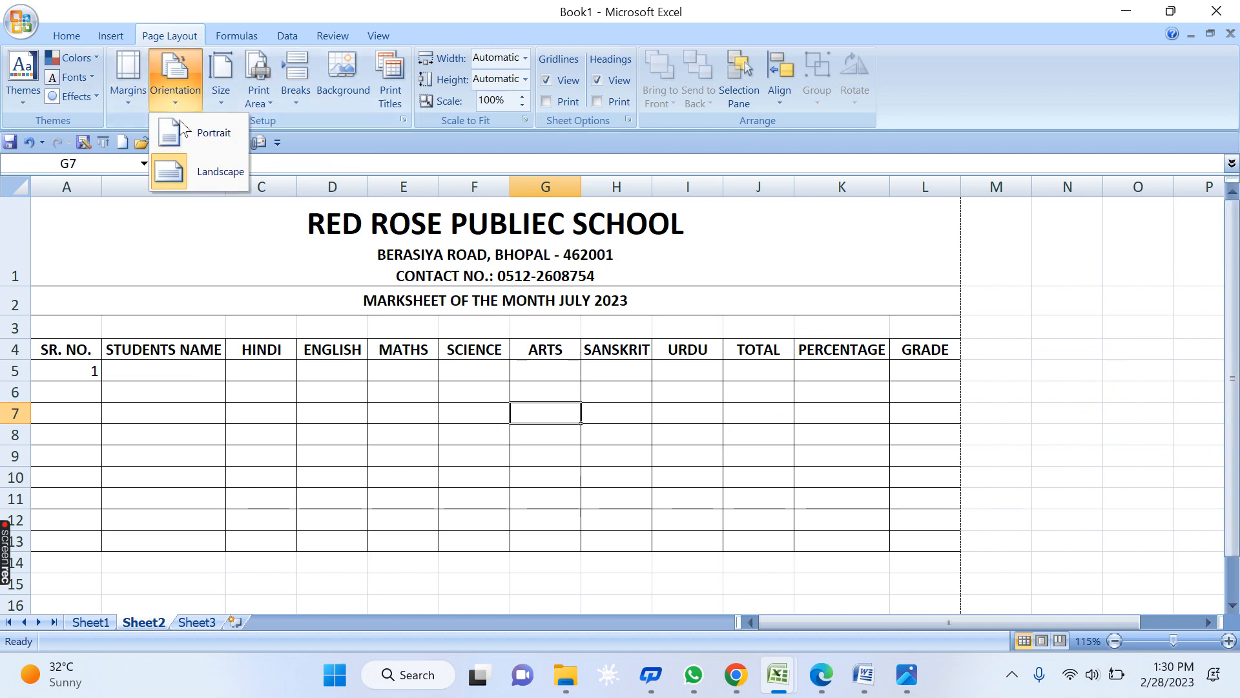
left_click(222, 134)
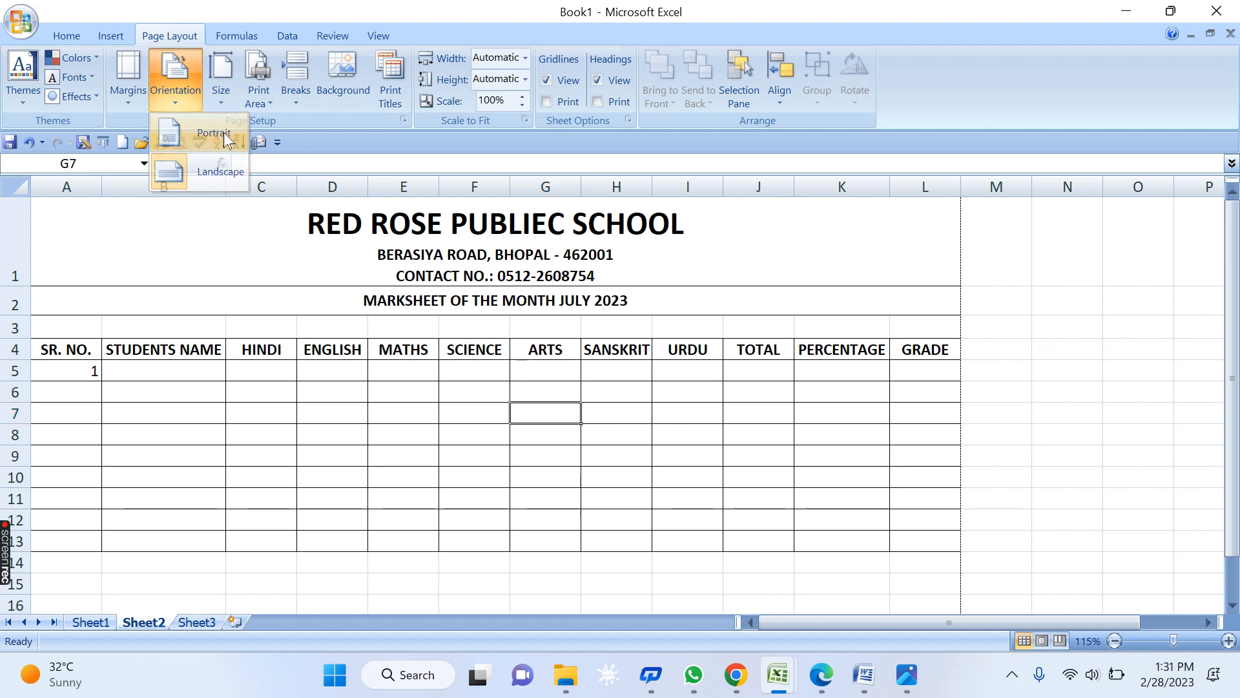
left_click(175, 76)
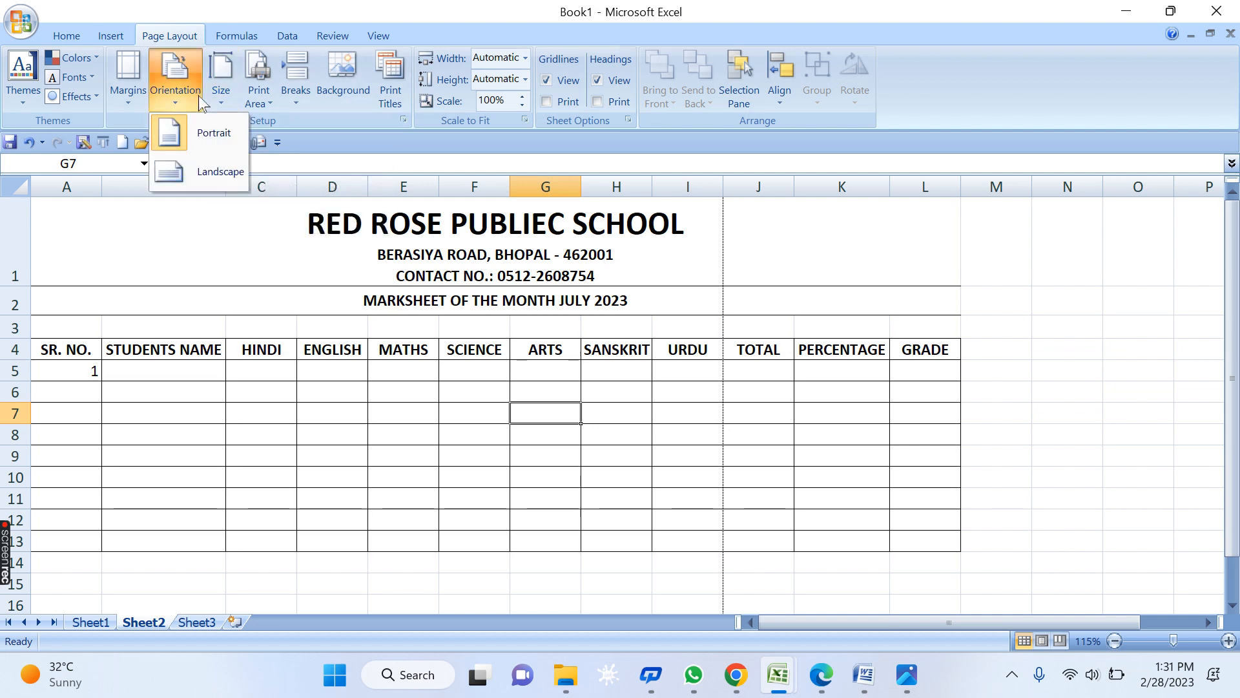
left_click(210, 175)
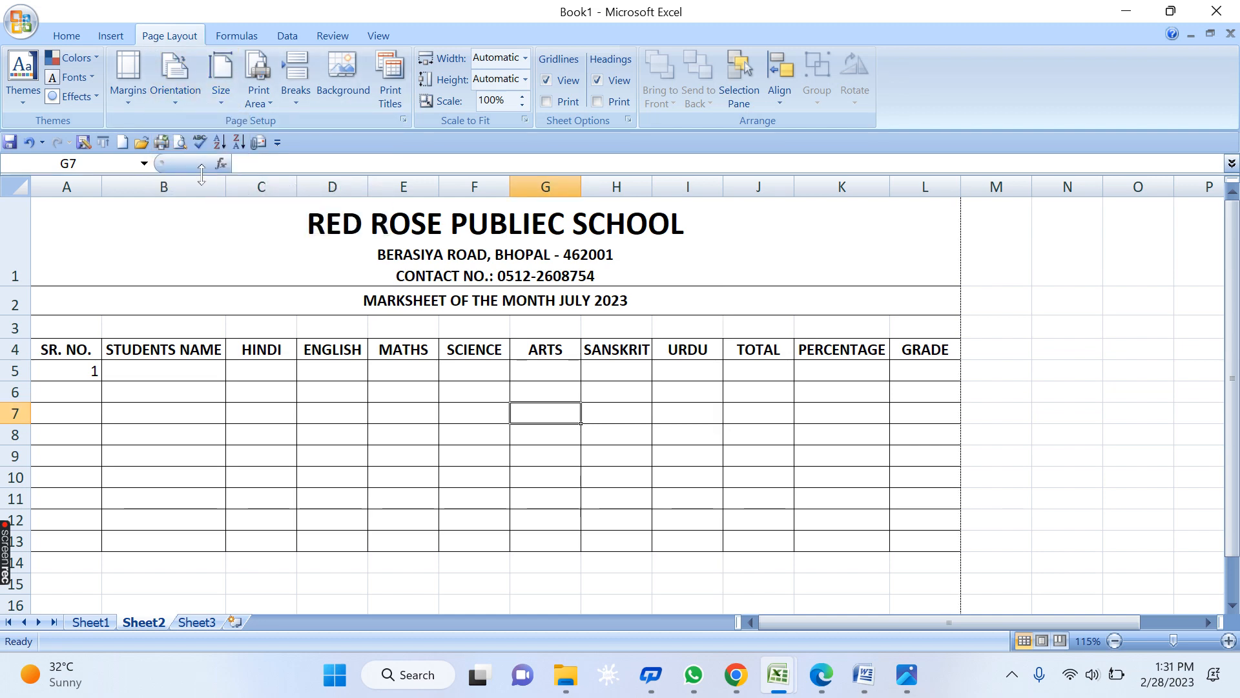
left_click(742, 354)
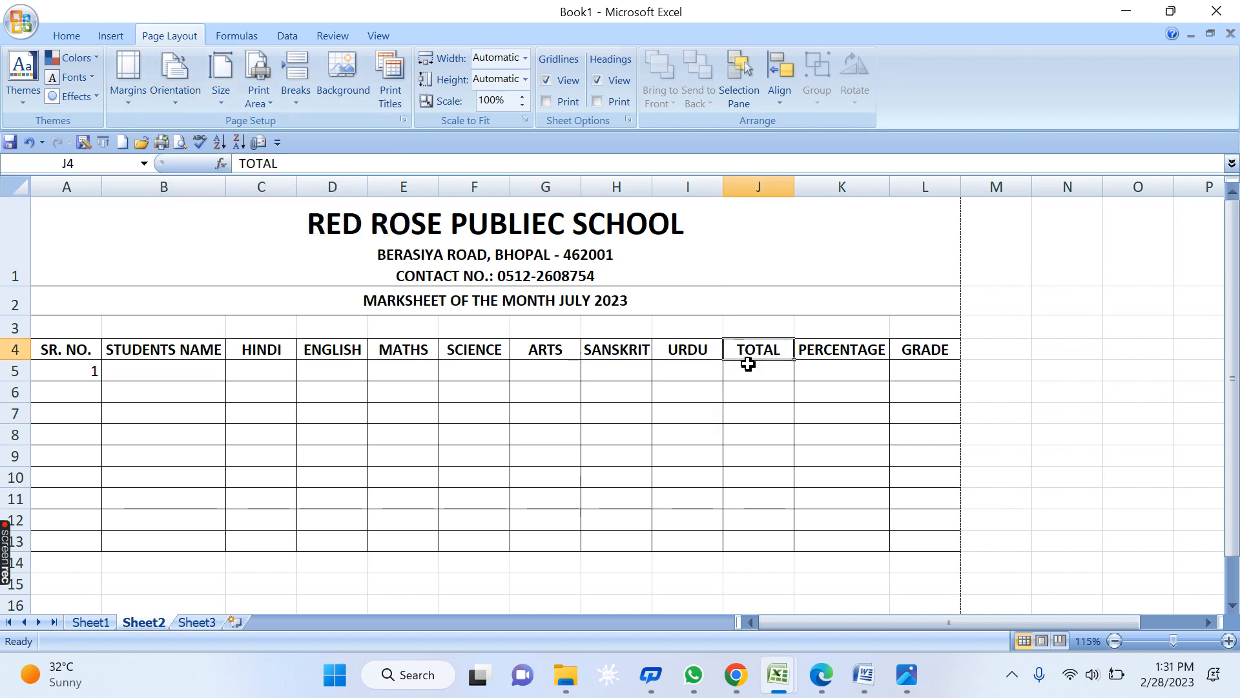
key("ctrl+F2")
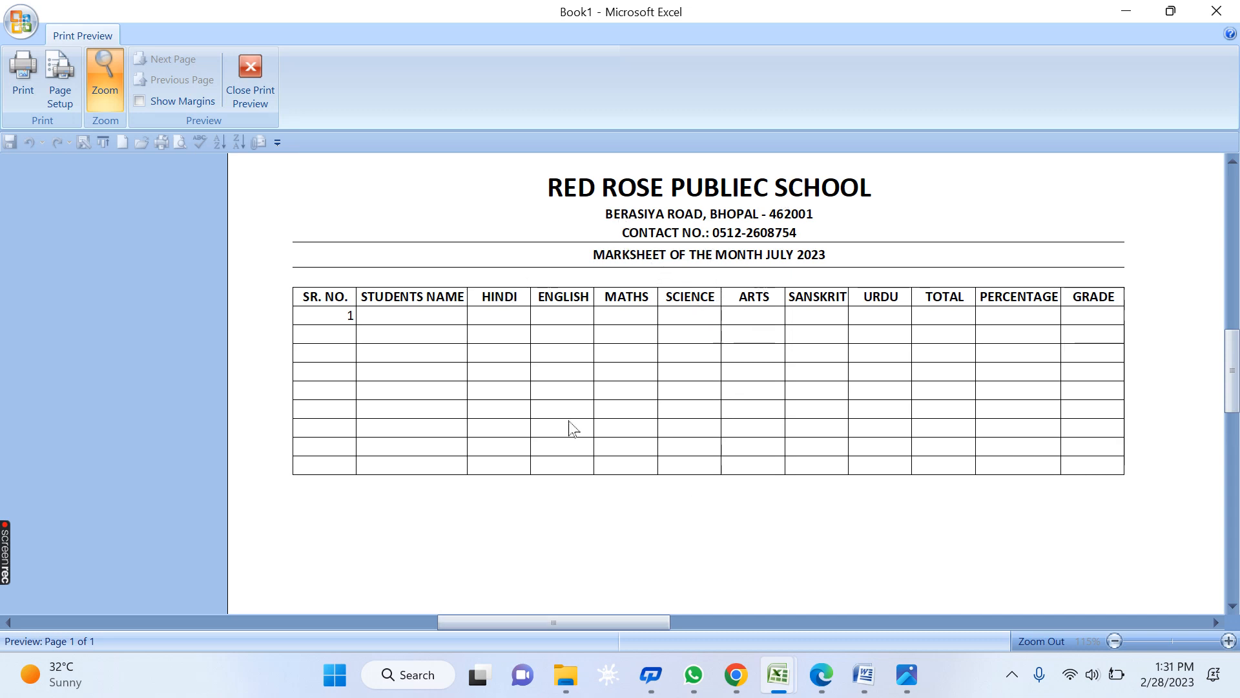
- Close the print preview and select the header row from SR. NO. to GRADE (A4:L4)
left_click(274, 107)
left_click_drag(520, 369, 538, 386)
left_click_drag(905, 349, 8, 352)
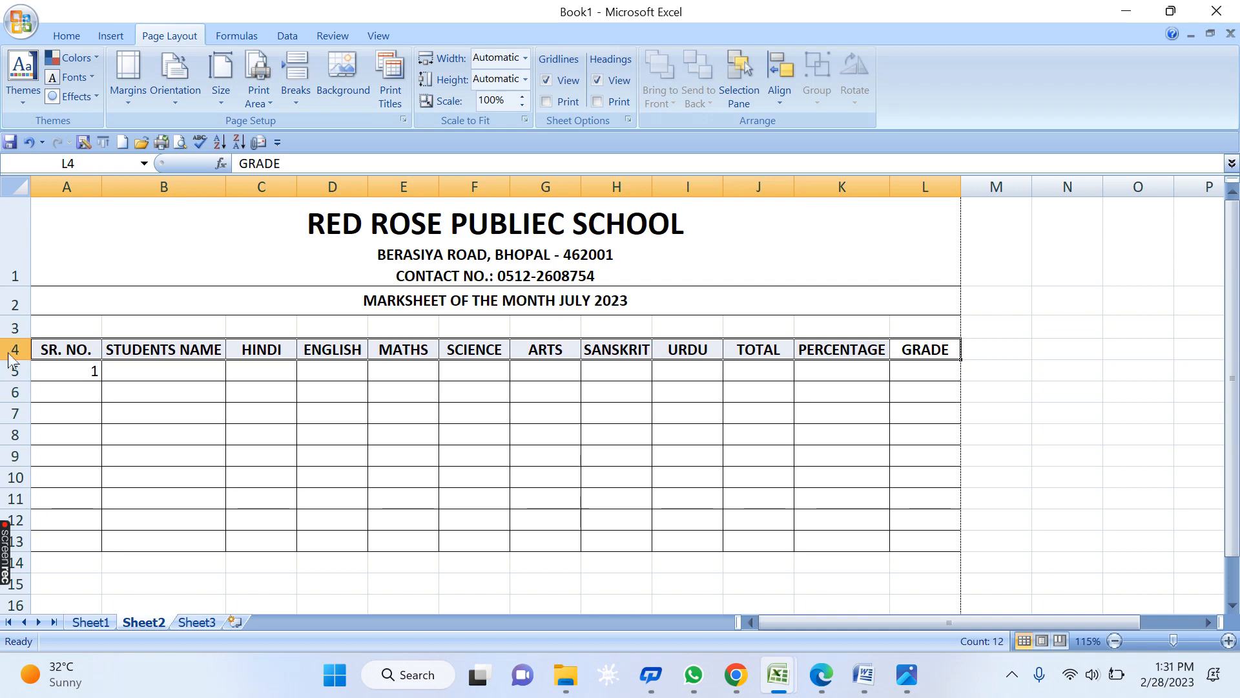
left_click(66, 35)
- Keep the header row centred and fill serial numbers 1 to 9 down A5:A13
left_click(333, 95)
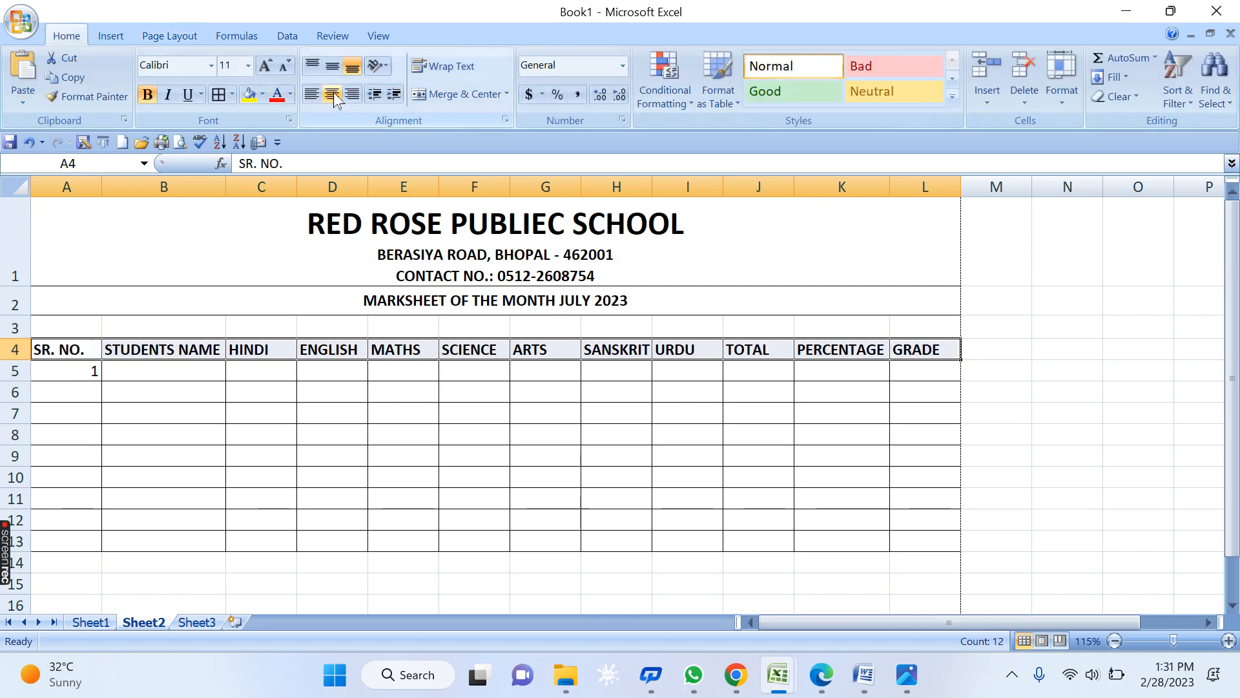
left_click(333, 95)
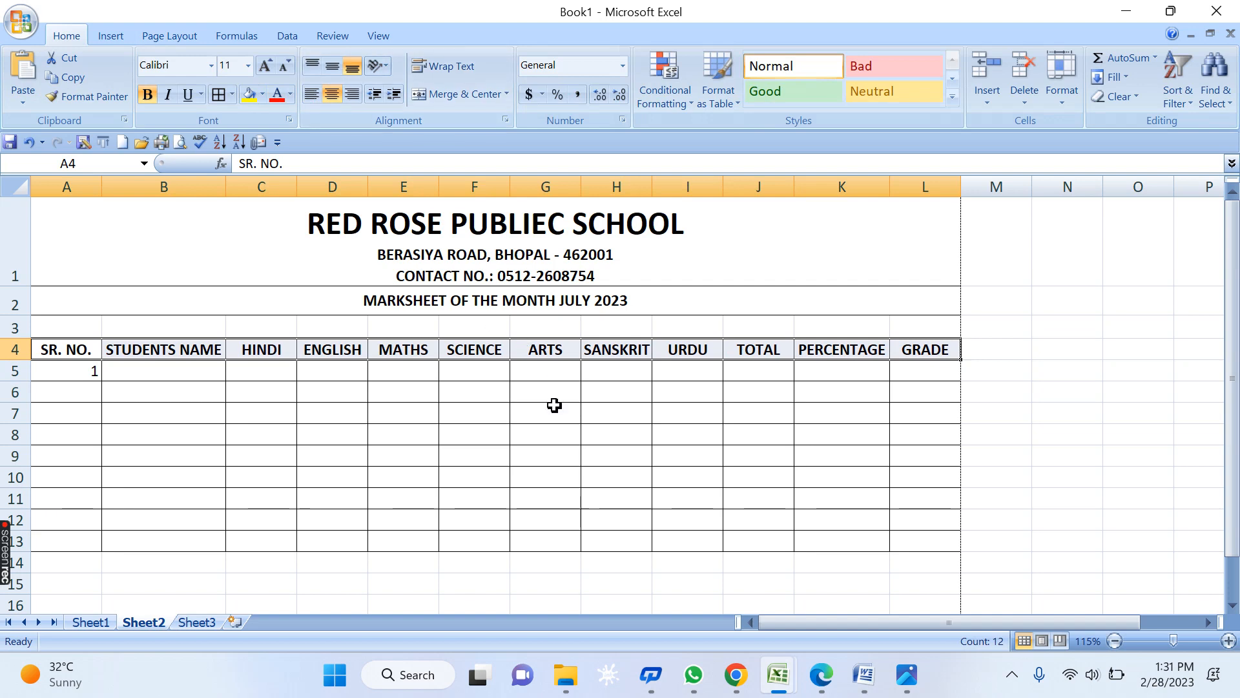
left_click(396, 436)
left_click(80, 373)
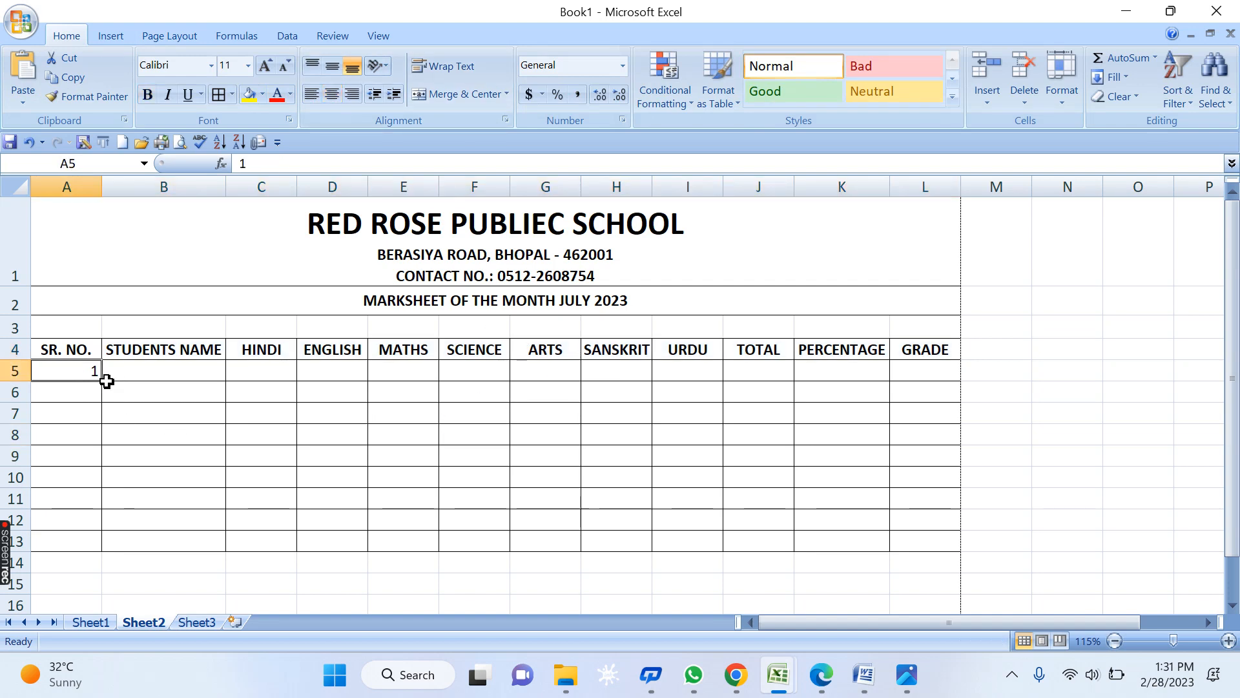
left_click_drag(103, 383, 109, 544)
left_click(595, 493)
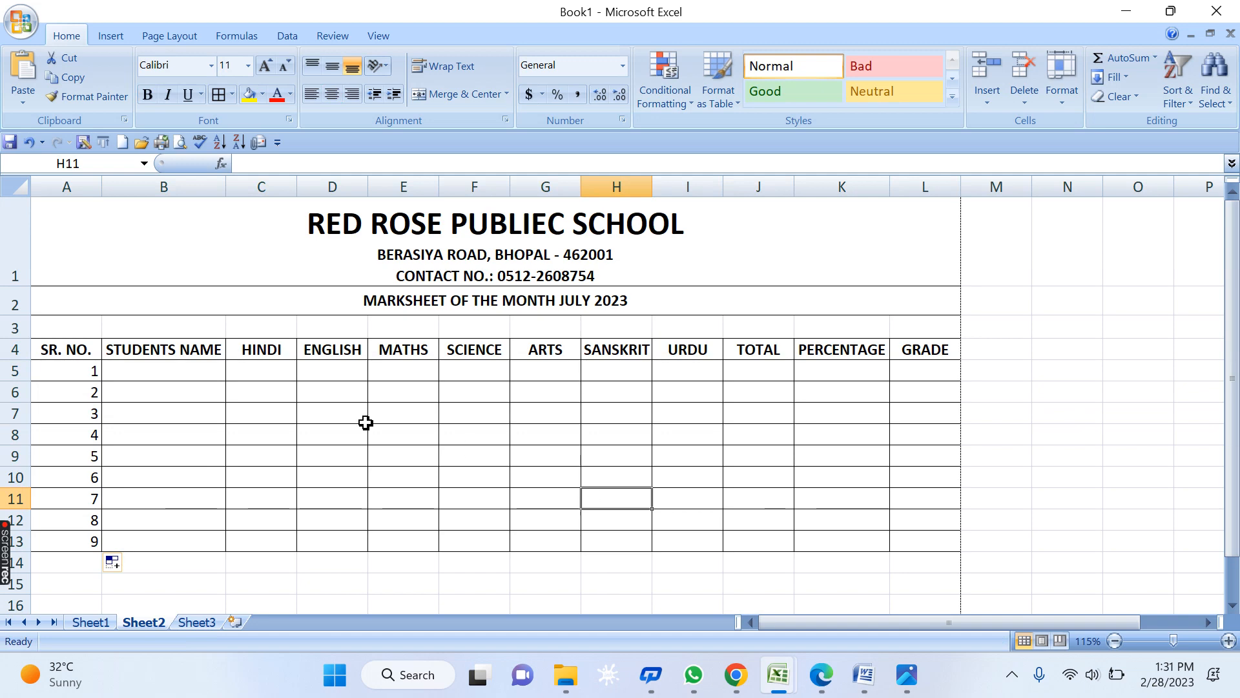
- Enter the student names NAINA, USMAN, SANDH and POONAM in B5:B8
left_click(196, 370)
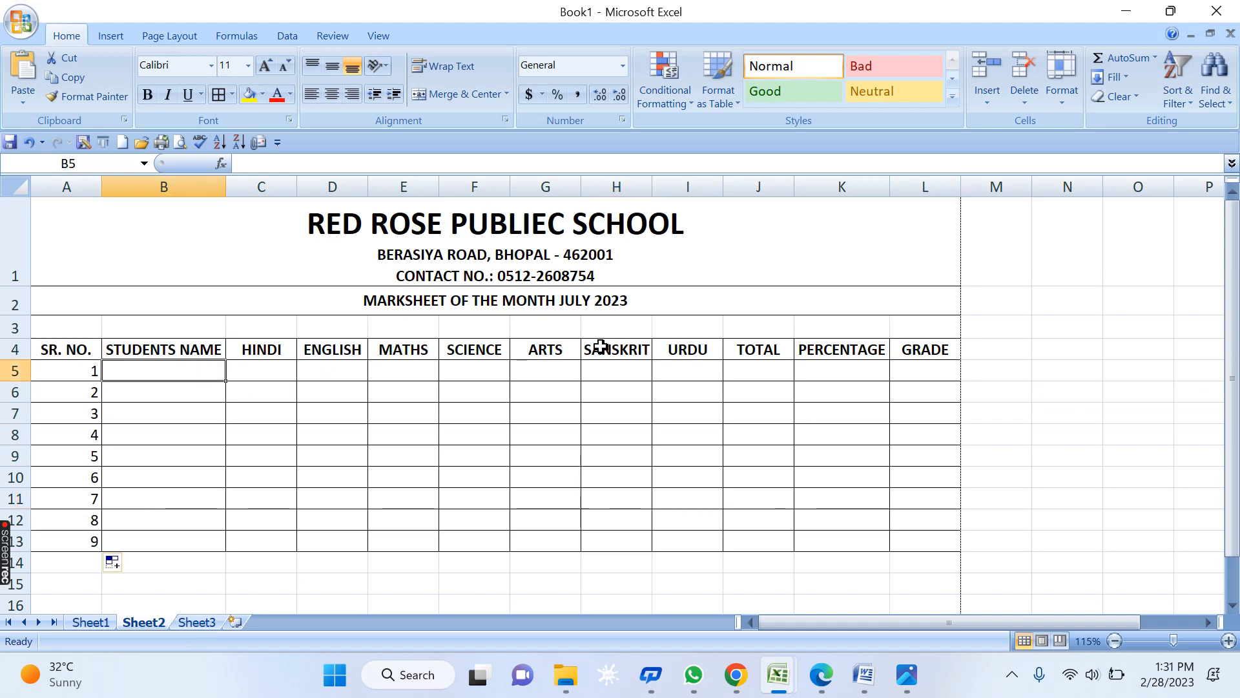
type("NAI")
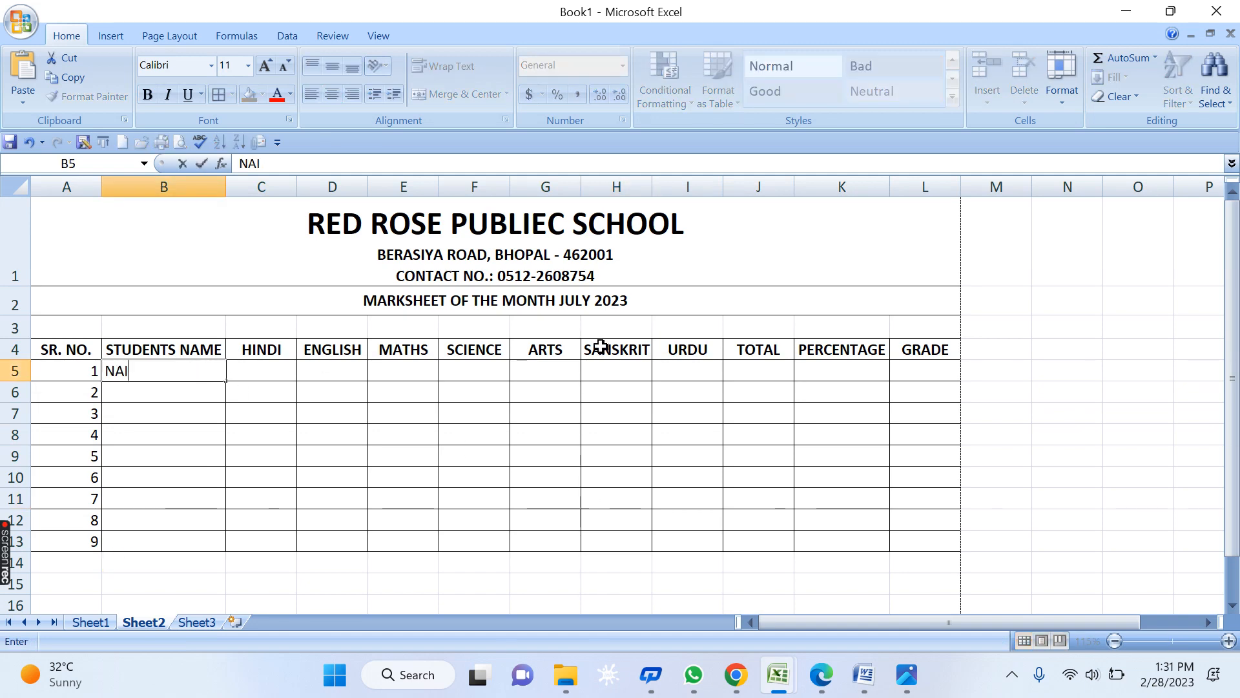
type("NA")
key("Return")
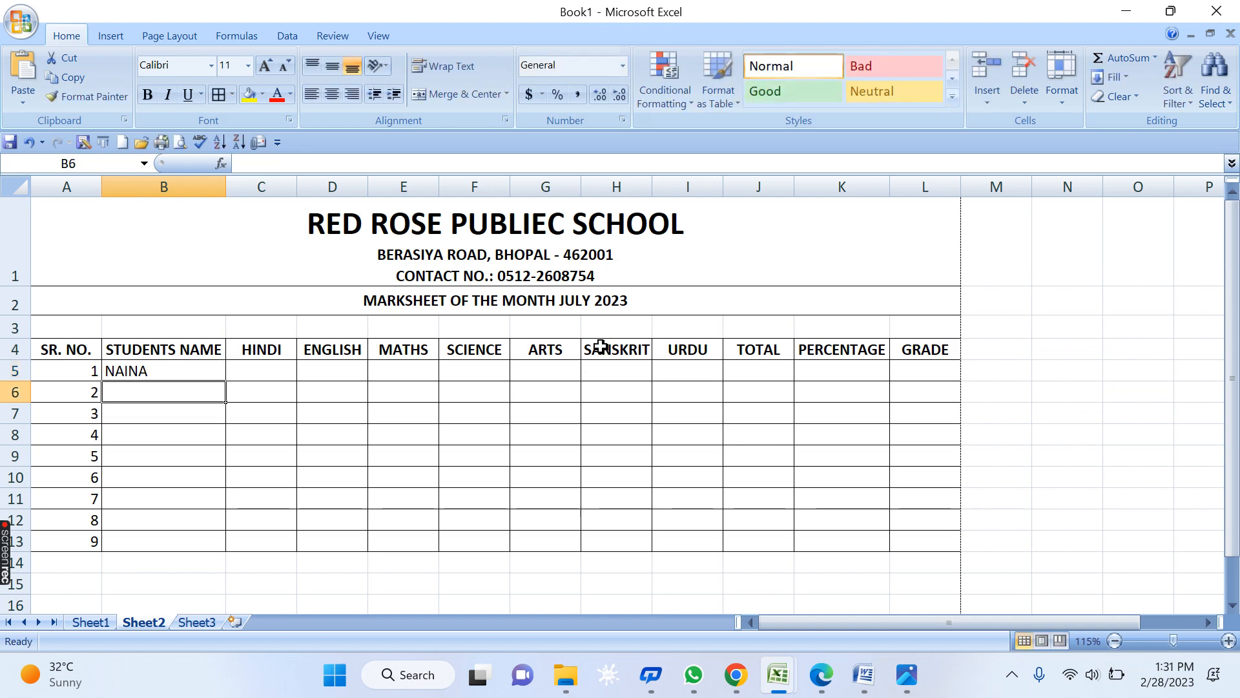
type("USMAN")
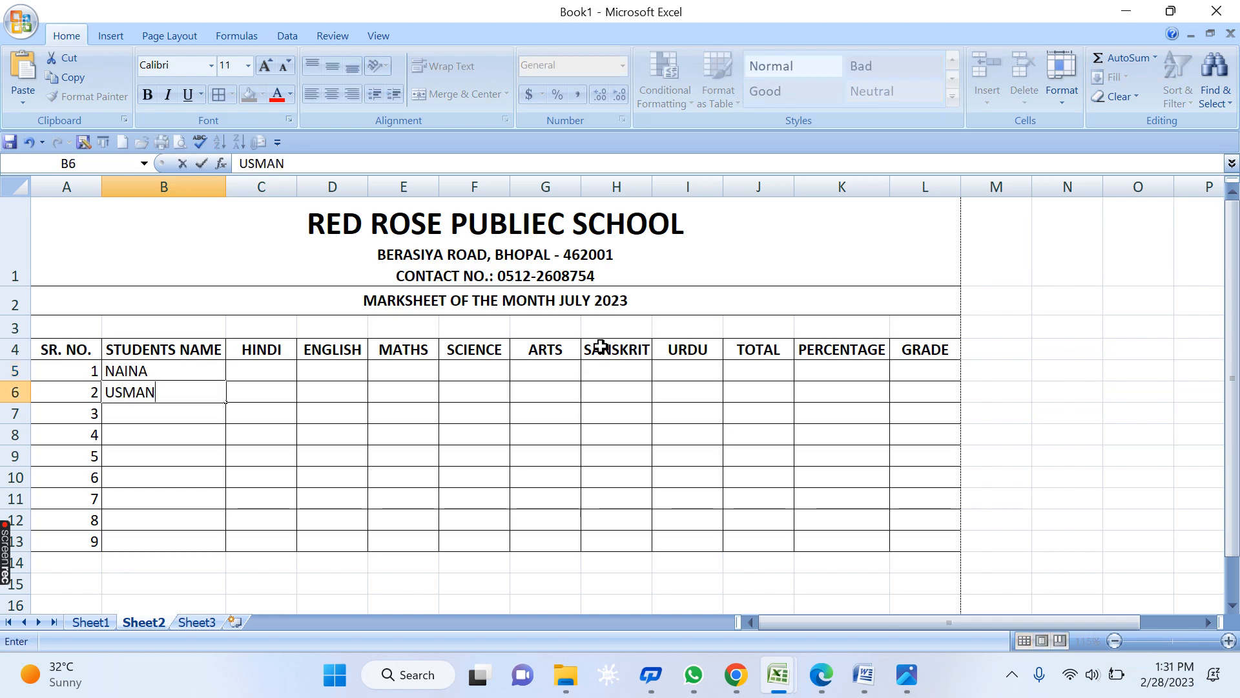
key("Return")
type("S")
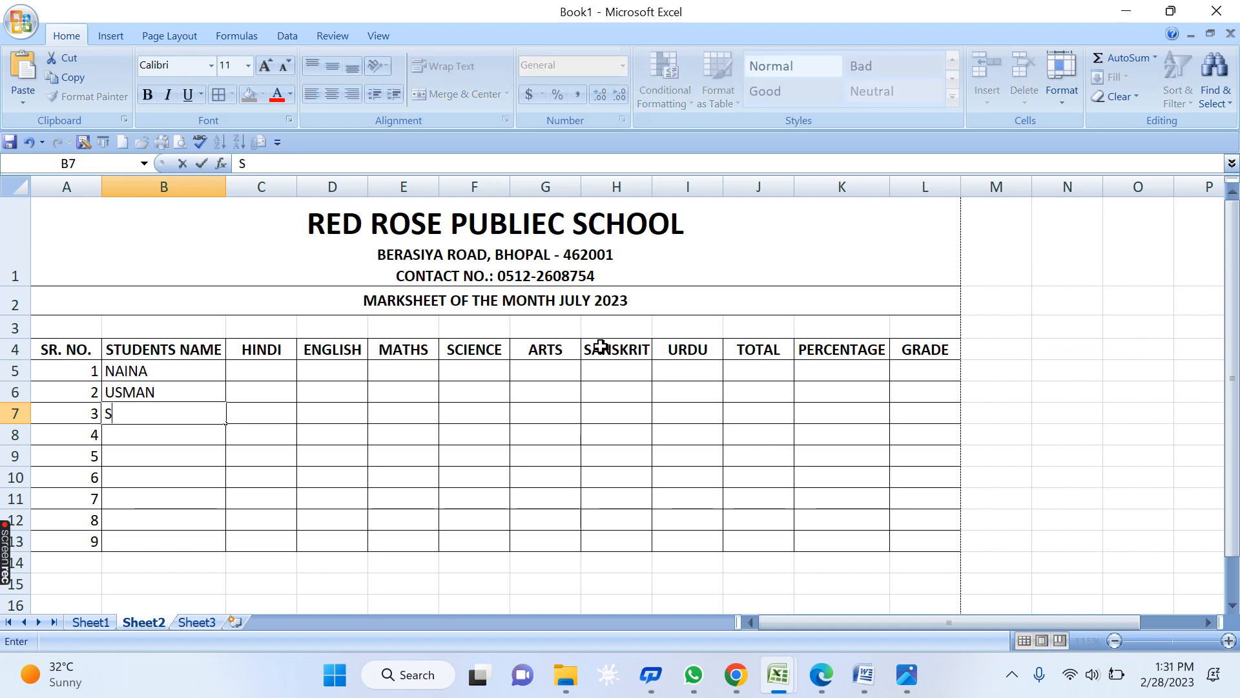
type("ANDHYA")
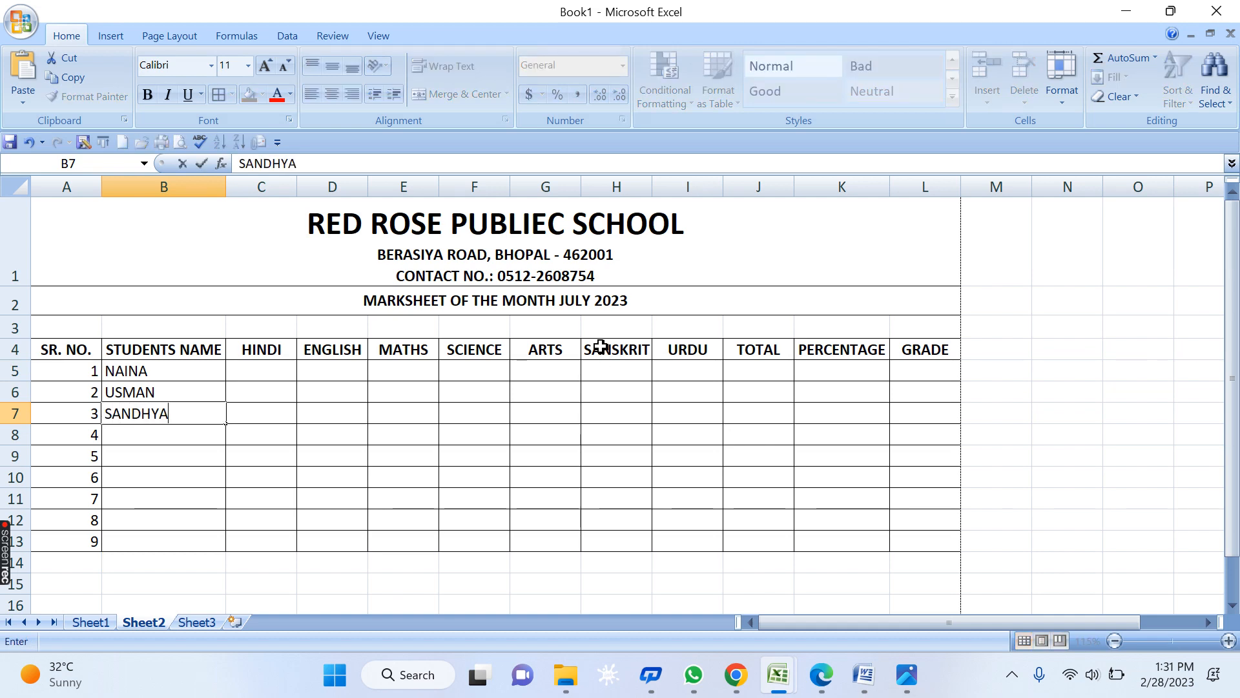
key("Return")
type("PO")
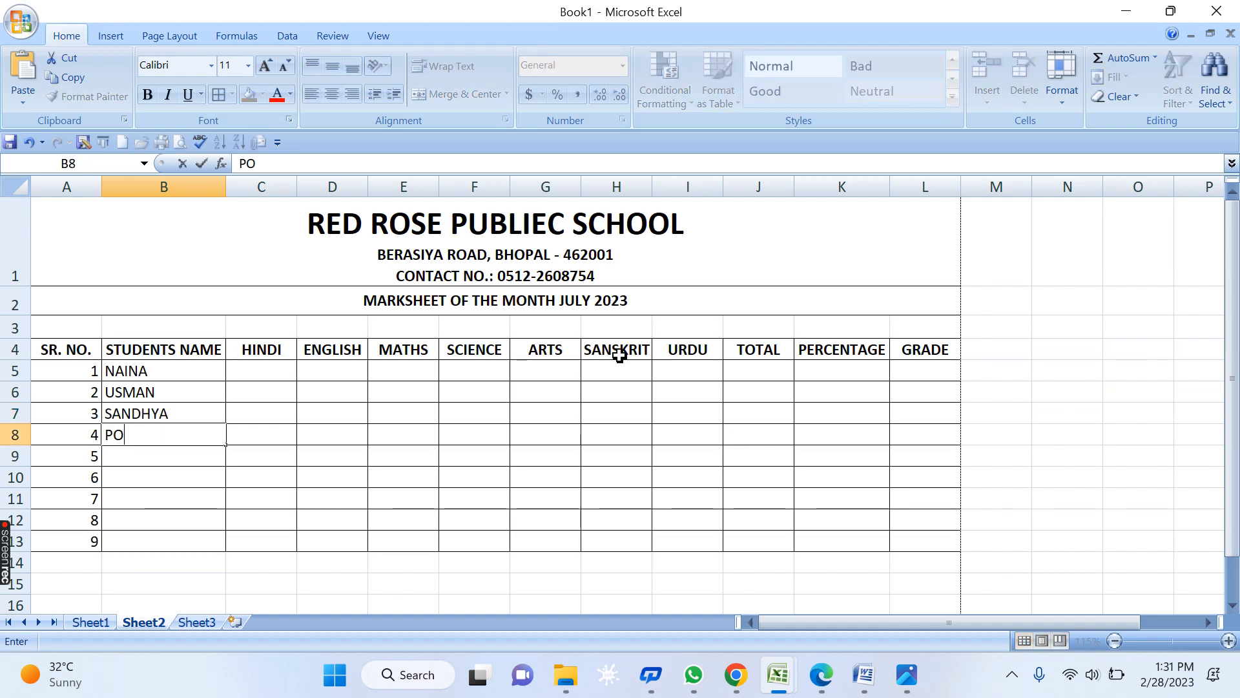
type("ONAM")
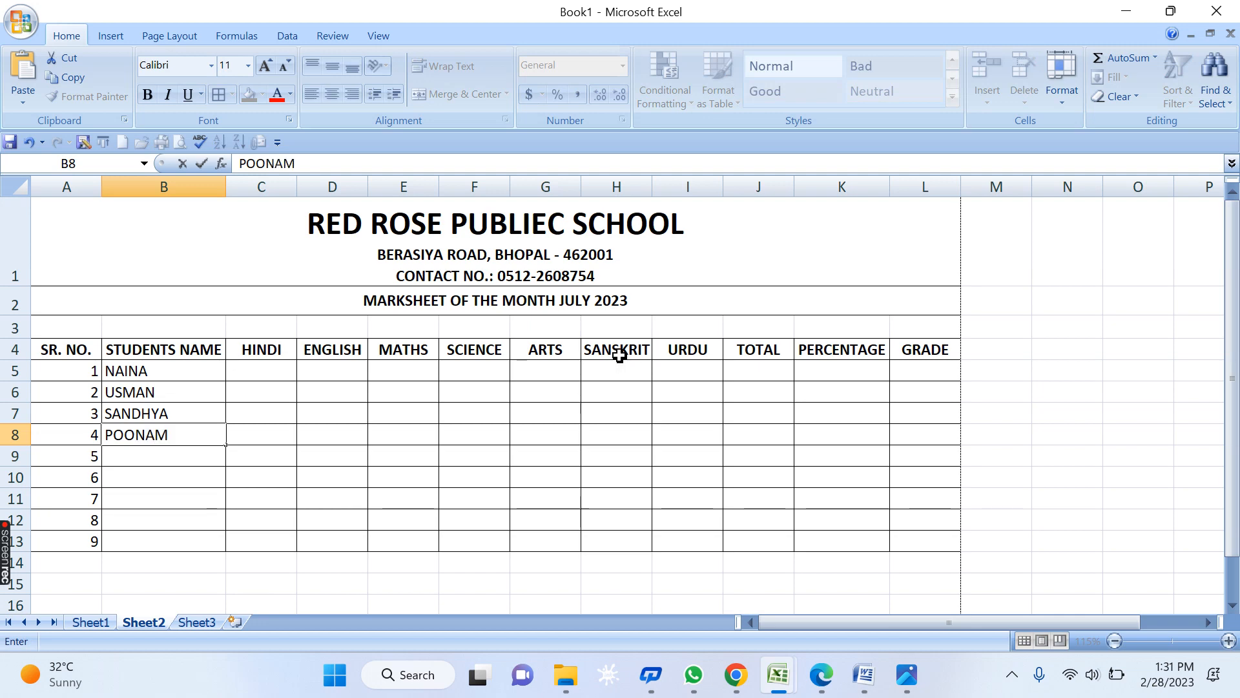
key("Return")
- Add the names MASIRA, HAMZA and LAKSH in B9:B11
type("MA")
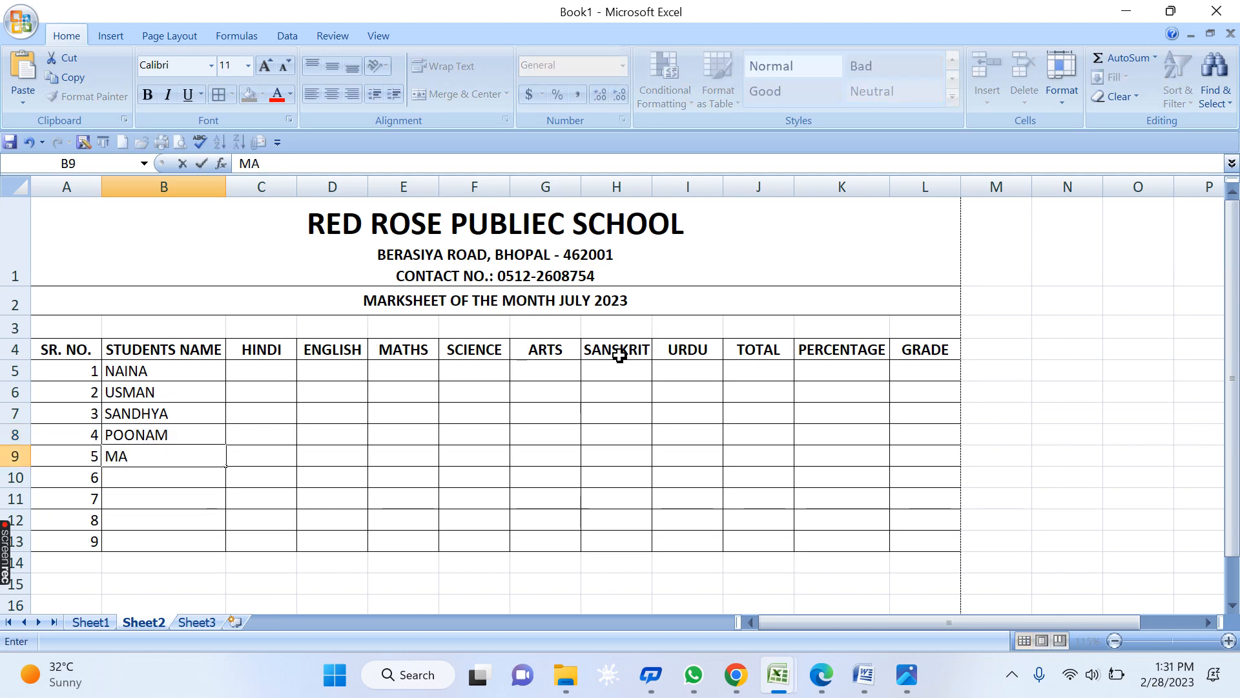
type("SIRA")
key("Return")
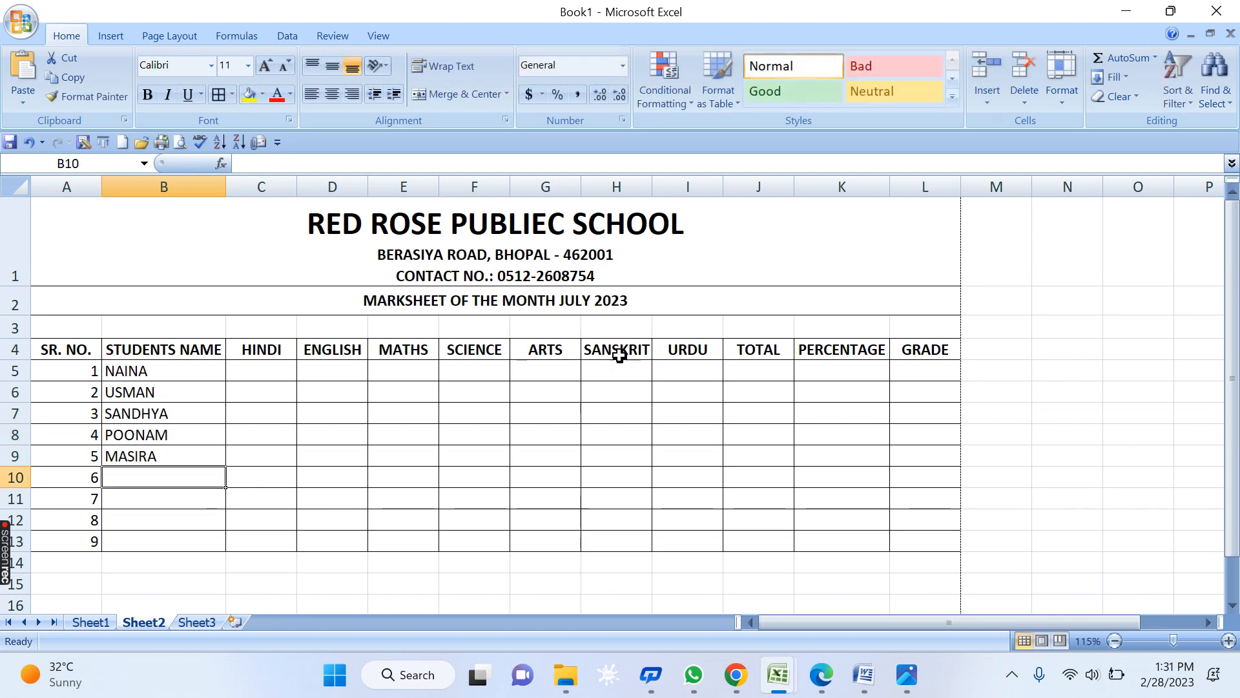
type("HOM")
key("BackSpace")
key("BackSpace")
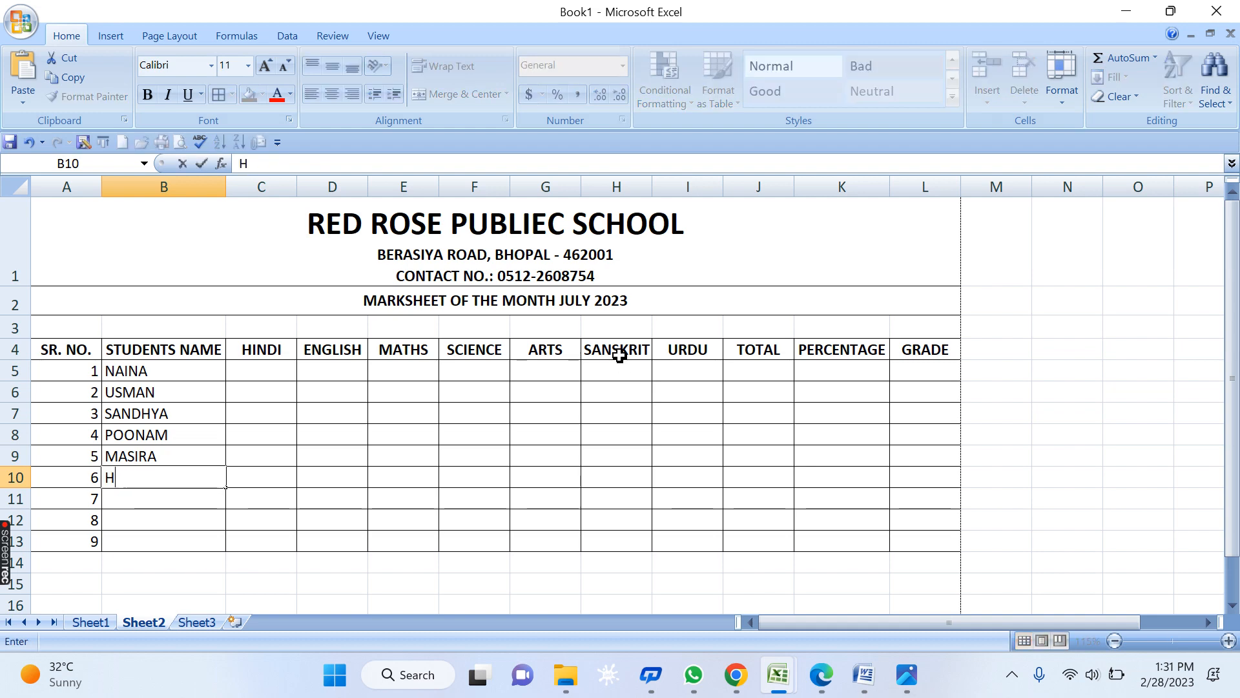
type("AMZA")
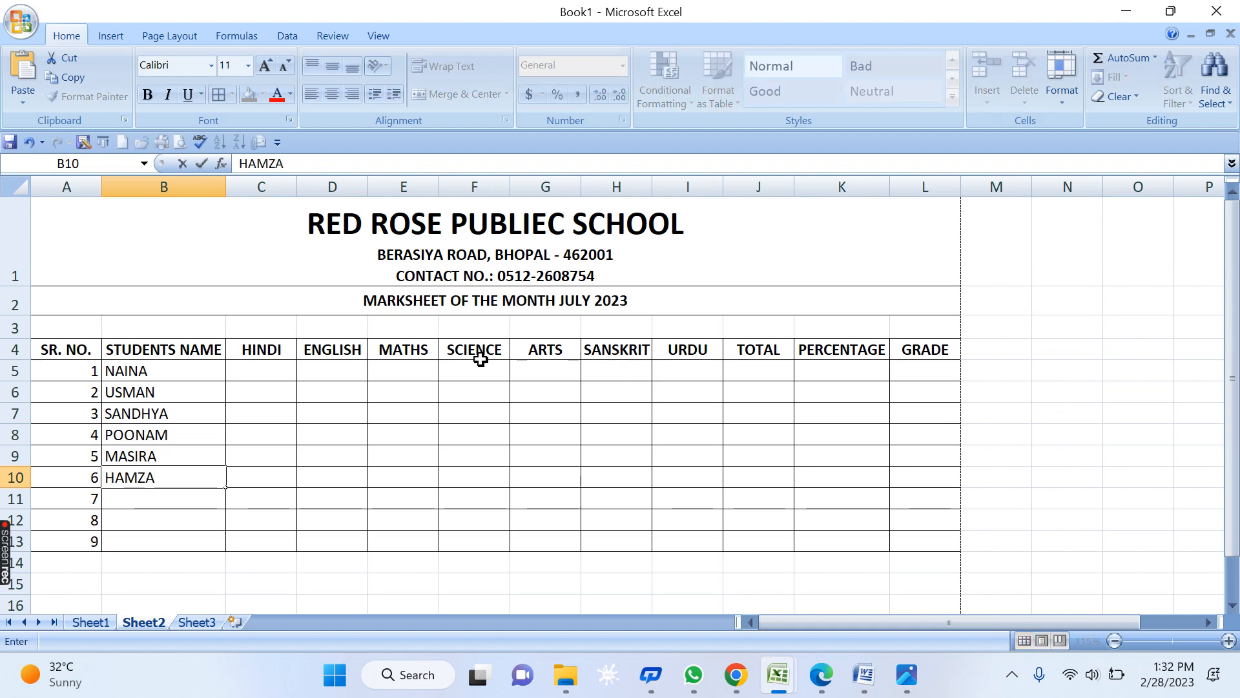
key("Return")
type("LAK")
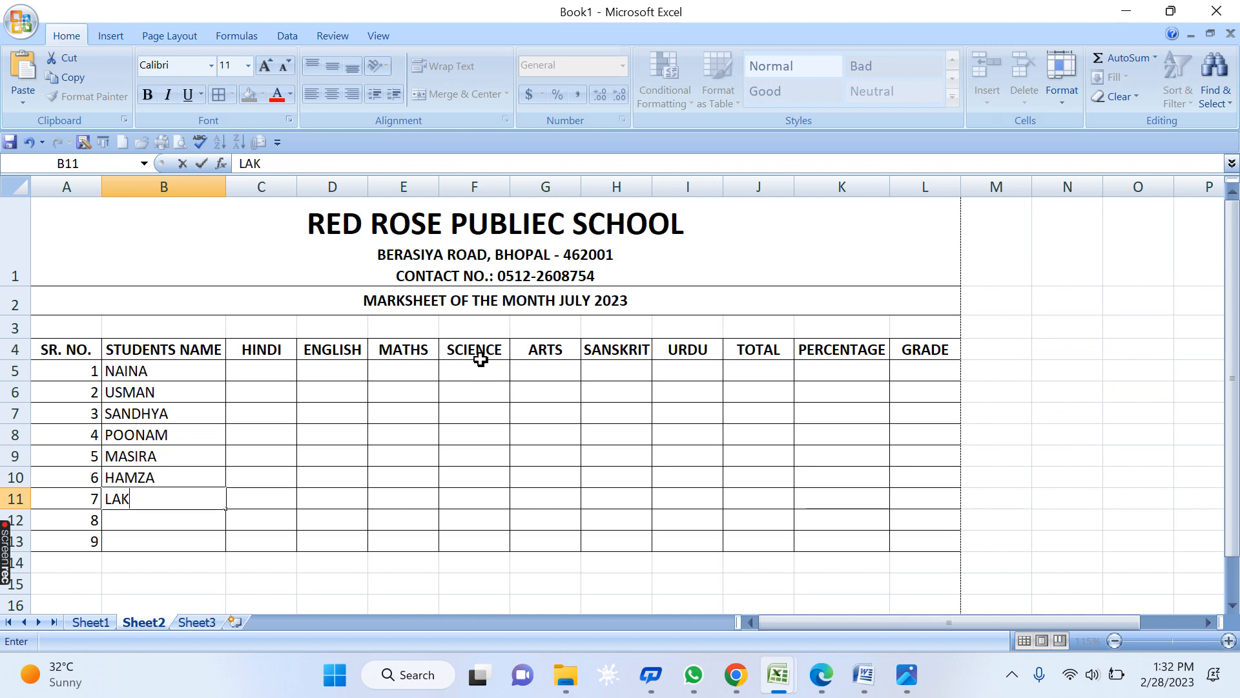
type("SHAY")
key("Return")
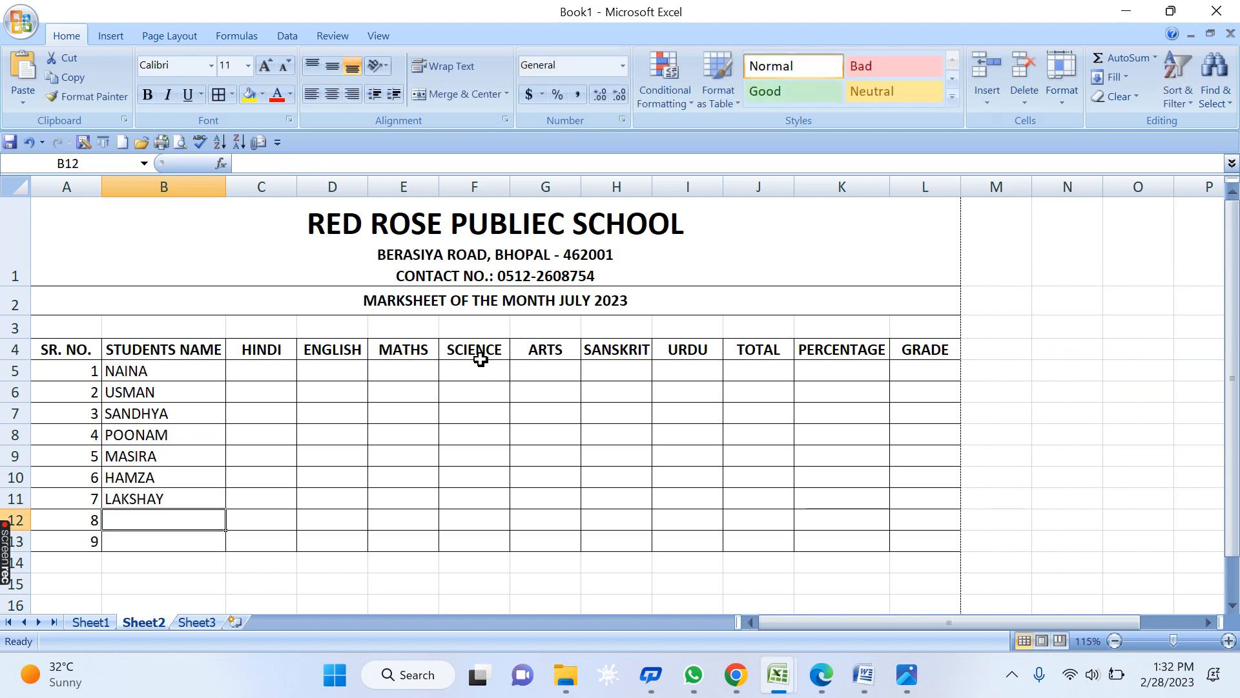
- Enter the first student's marks 52, 84, 75, 95, 86, 84 and 75 across row 5
key("Right")
key("Up")
key("Up")
key("Up")
key("Up")
key("Up")
key("Up")
key("Up")
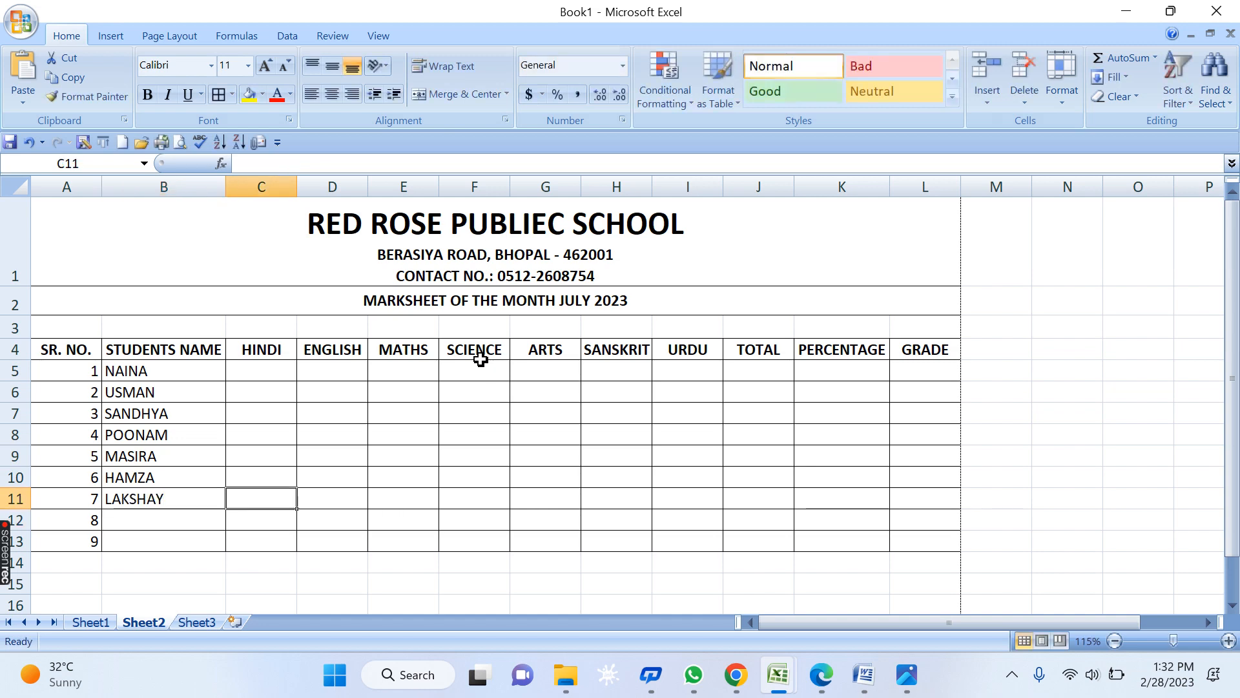
key("shift+Right")
key("shift+Right")
key("shift+Right")
key("shift+Right")
key("shift+Right")
key("shift+Right")
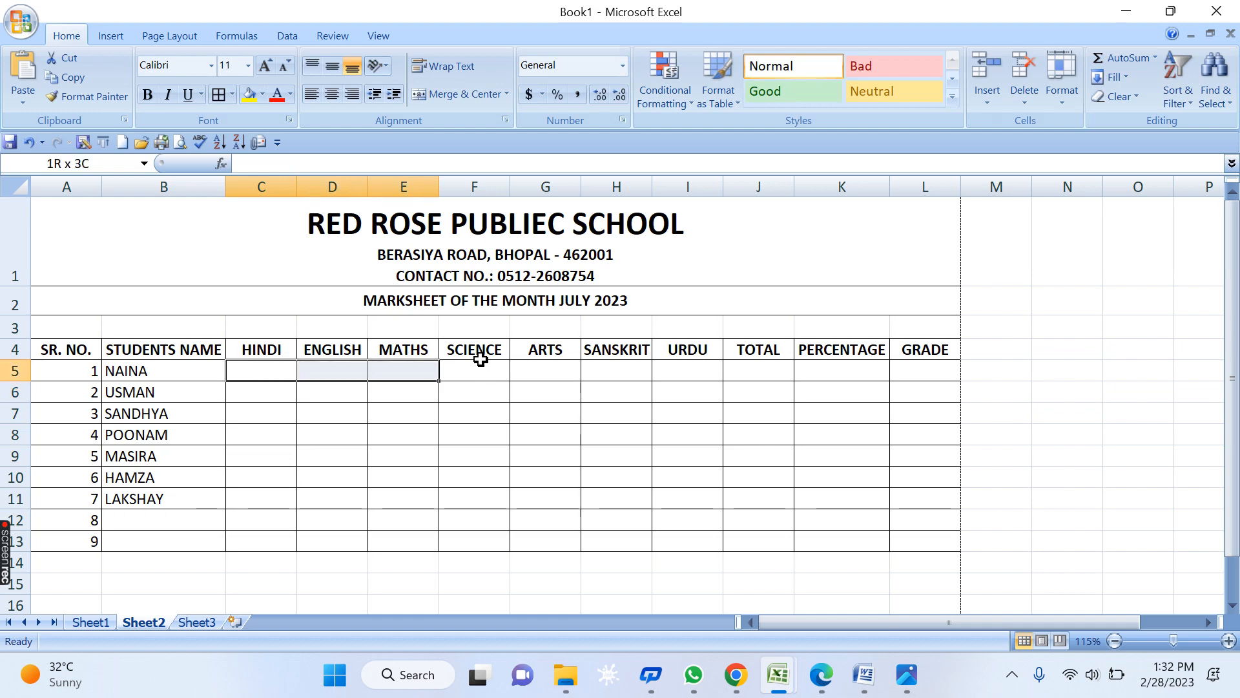
key("shift+Down")
key("shift+Down")
key("shift+Down")
key("shift+Down")
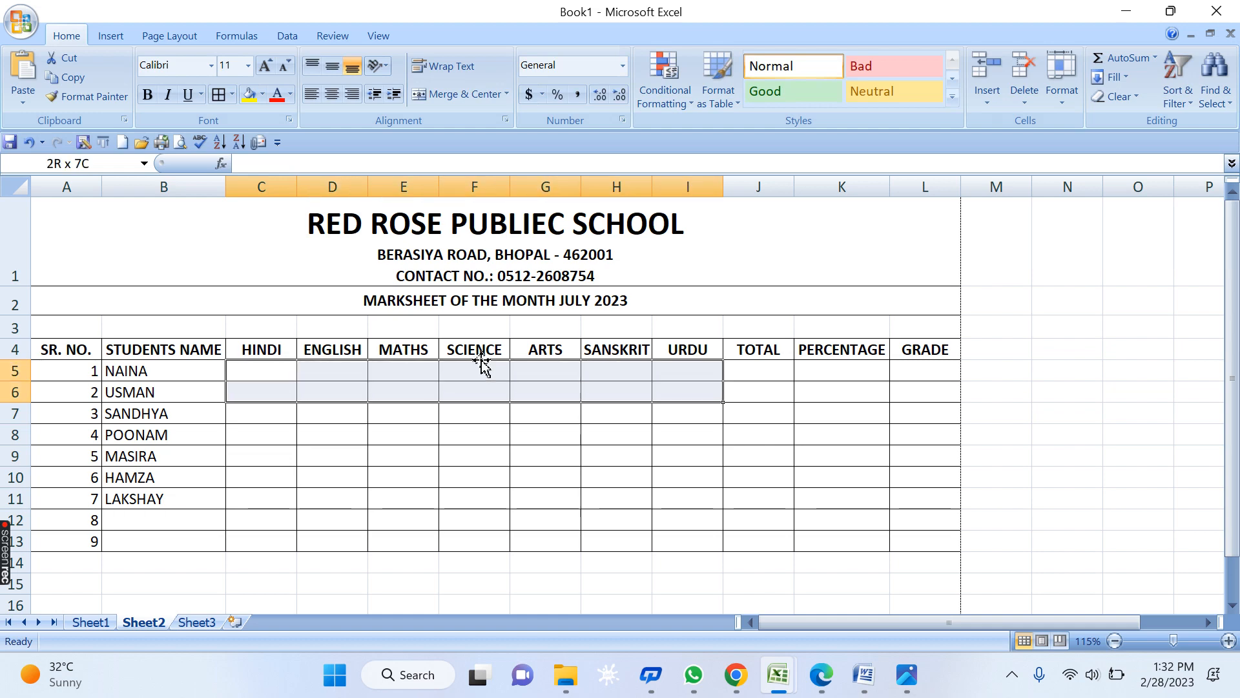
key("Down")
key("Up")
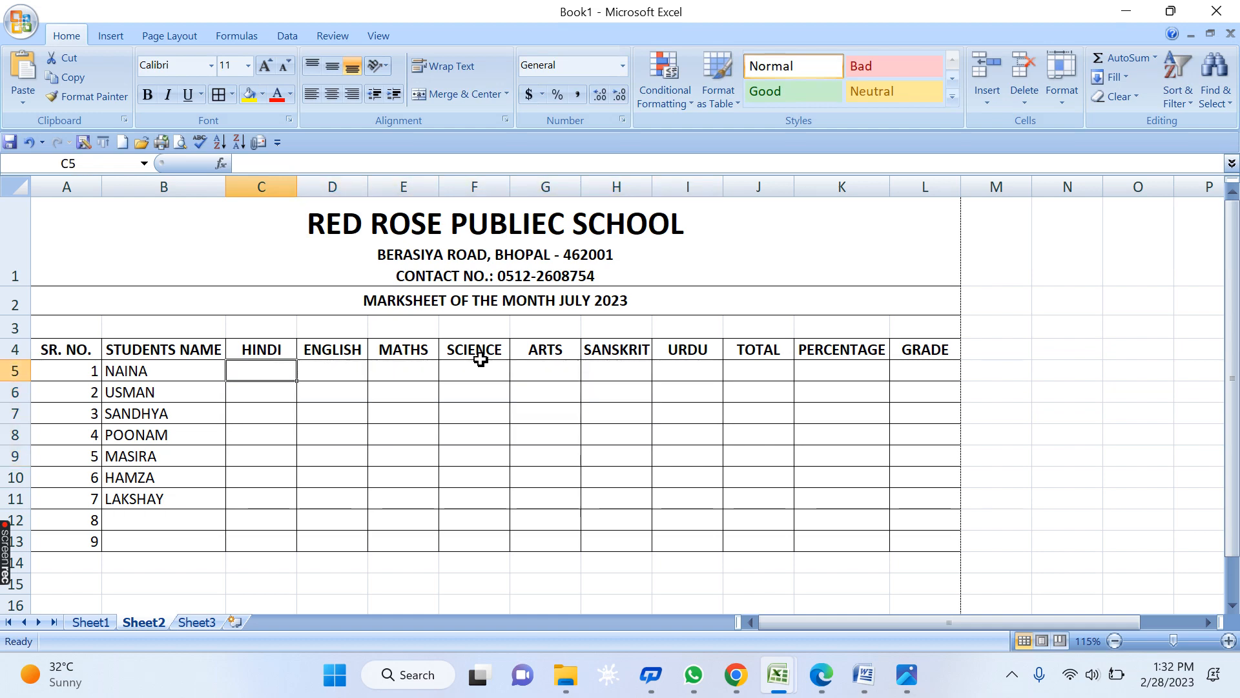
type("52")
key("Tab")
type("84")
key("Tab")
type("75\t9")
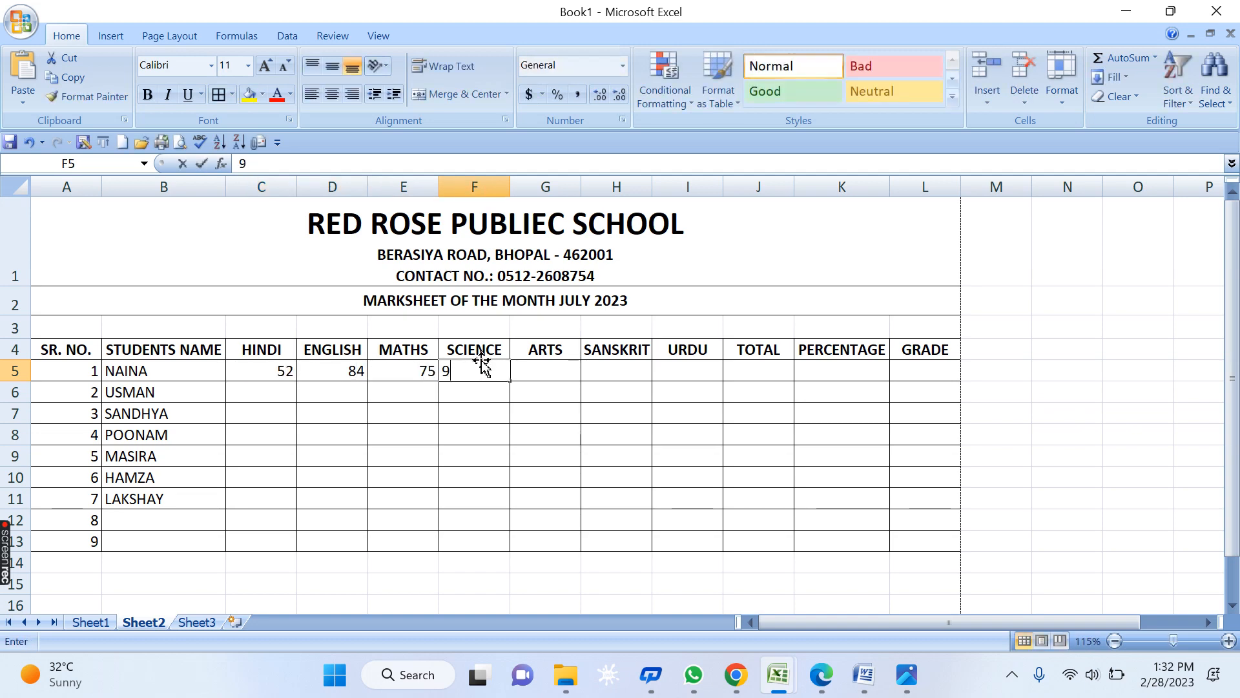
type("5\t86\t84\t75")
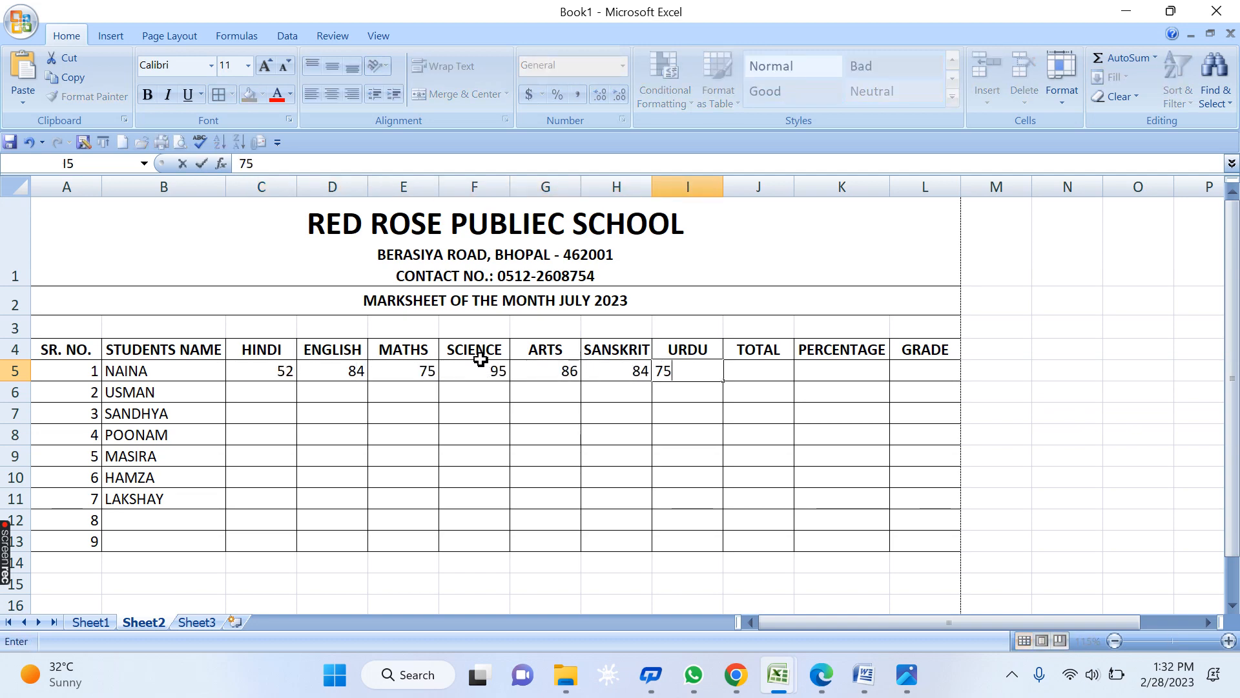
key("Return")
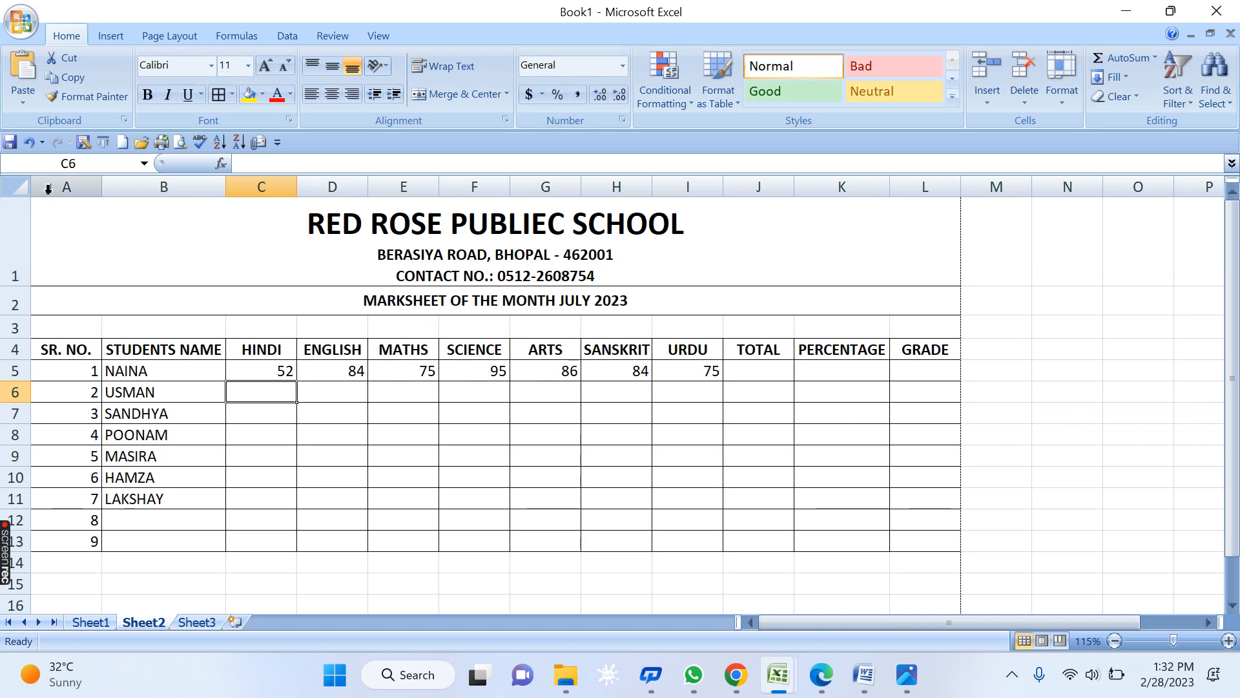
- Change the first student's HINDI mark to 10, then select the C5:I11 marks block and type 10
scroll(336, 362, "up", 1, "ctrl")
scroll(336, 362, "up", 3, "ctrl")
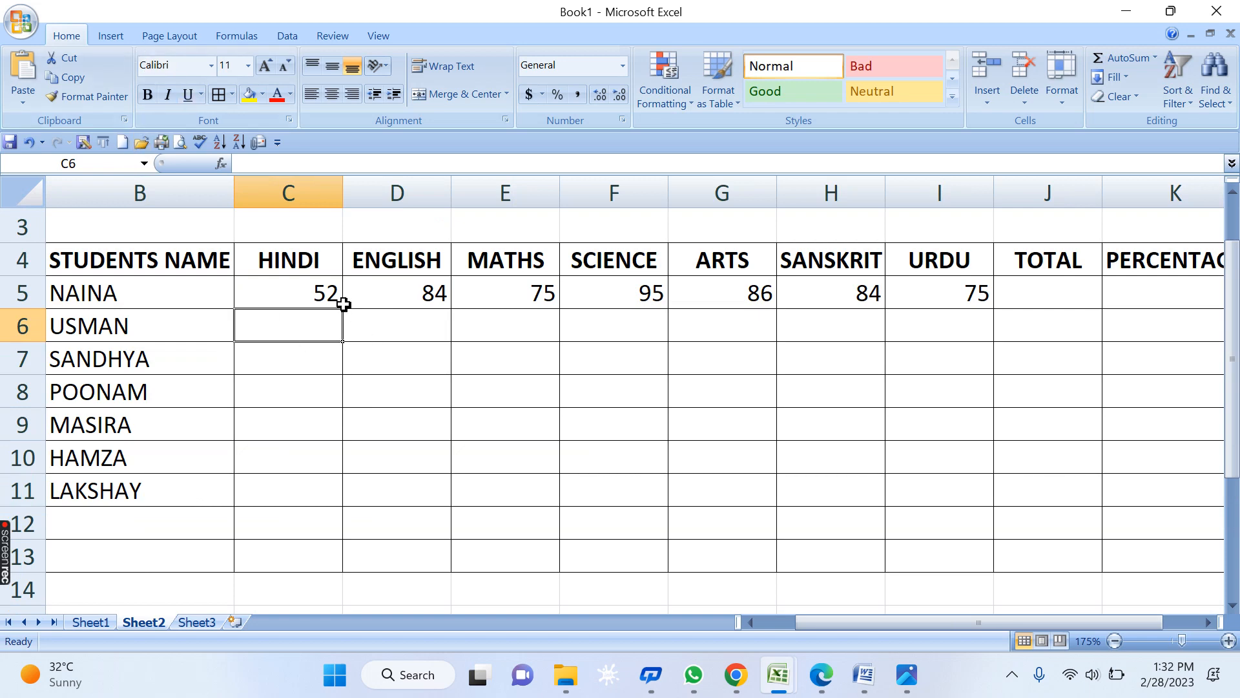
left_click_drag(326, 294, 959, 492)
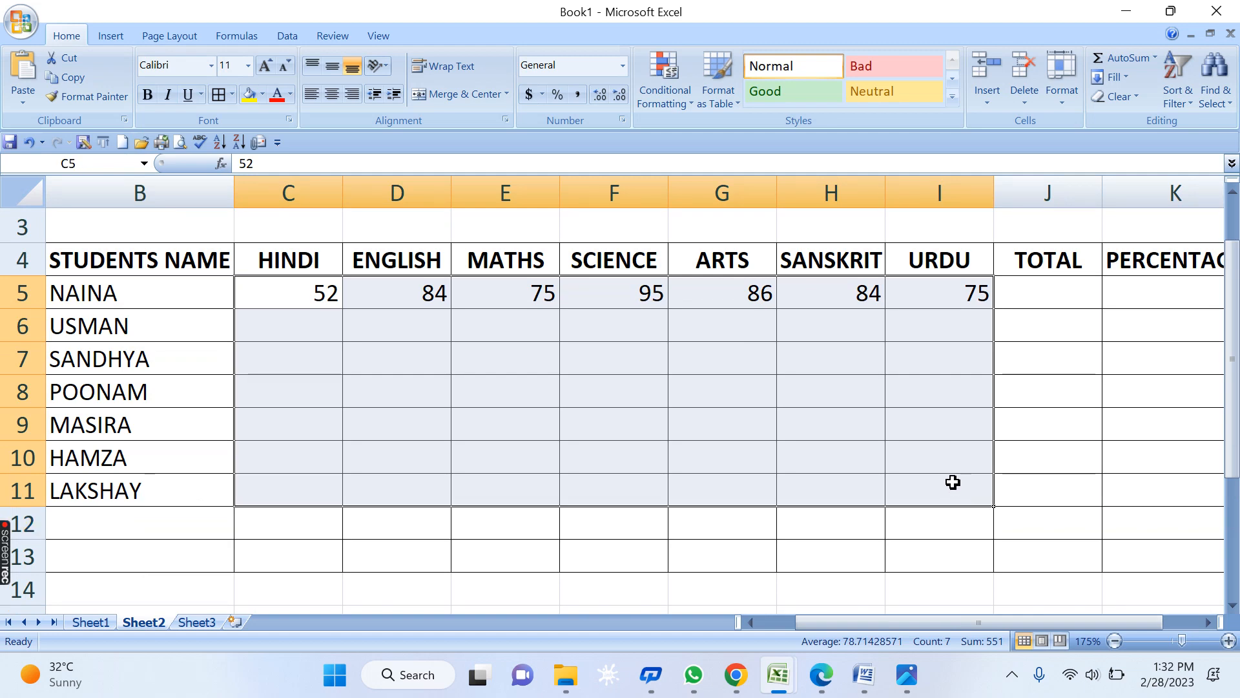
left_click(751, 429)
left_click(286, 294)
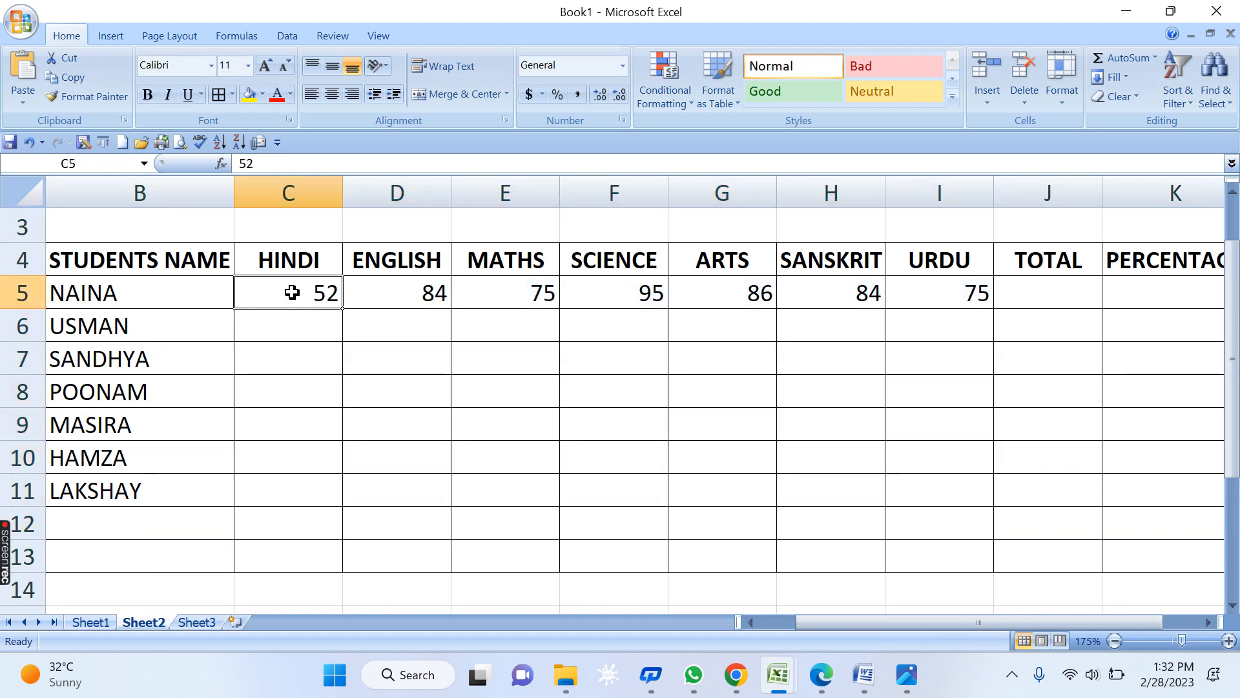
type("10")
key("Return")
left_click(493, 385)
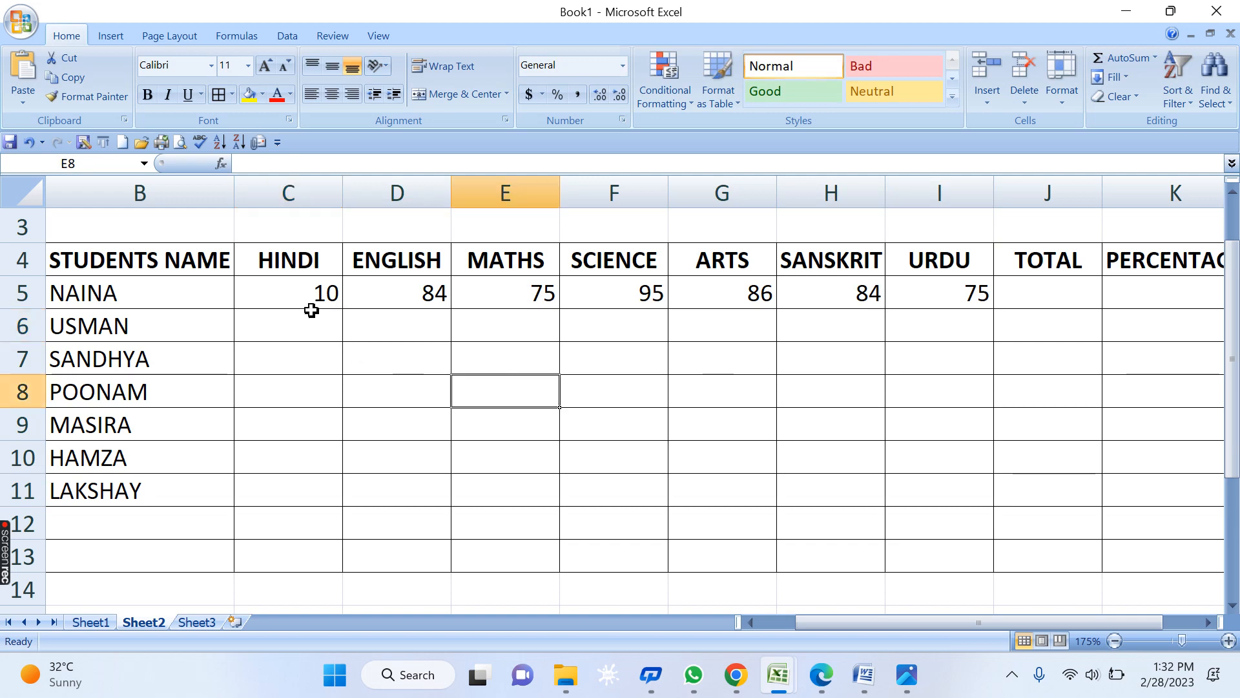
left_click_drag(311, 310, 939, 486)
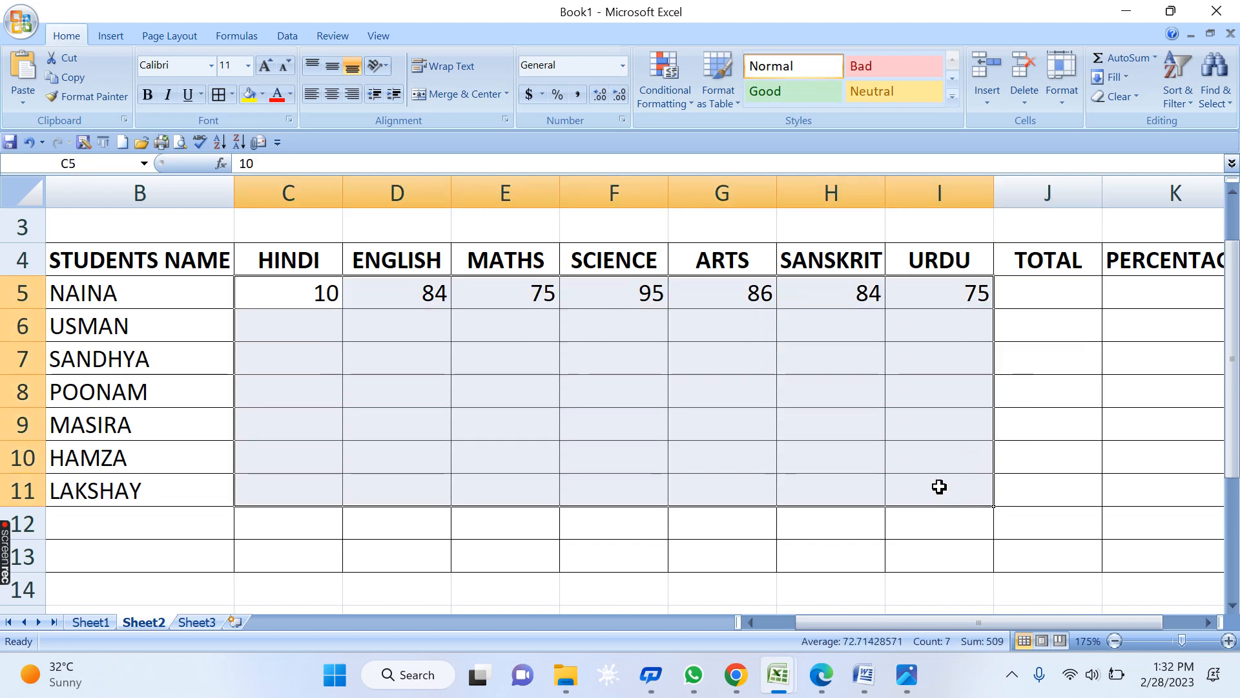
type("10")
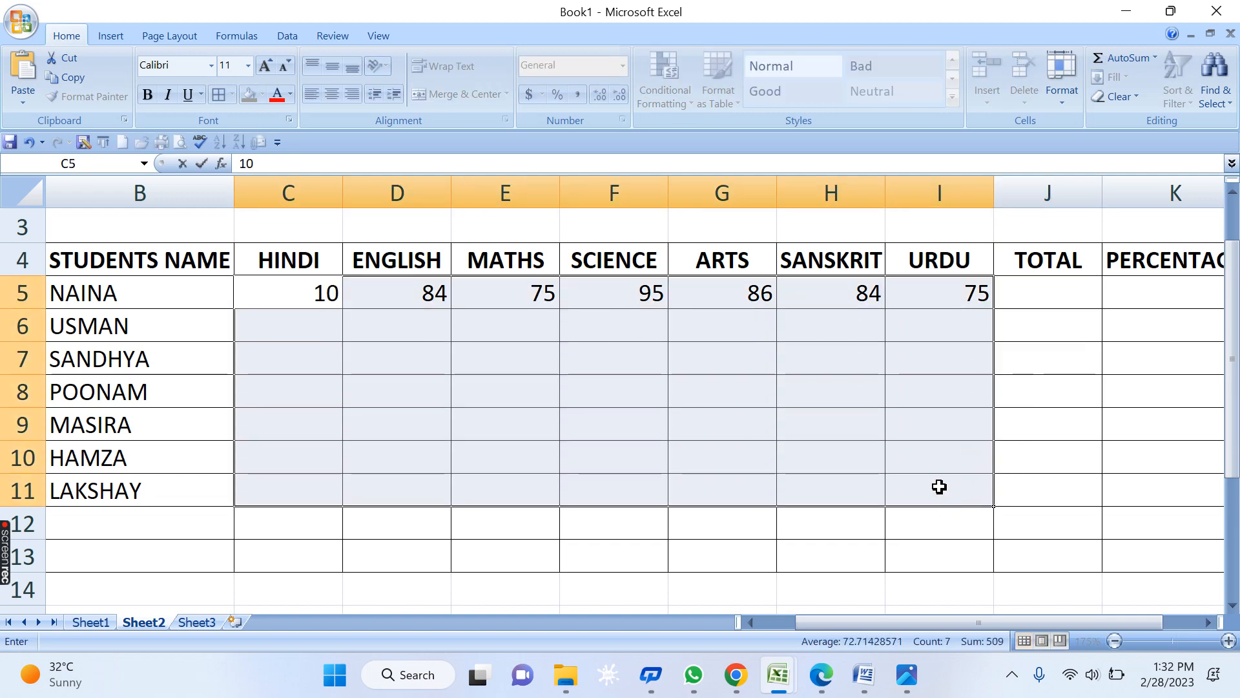
- Fill 10 across C5:I11 with Ctrl+Enter, then delete the whole marks block and start retyping C5
key("ctrl+Return")
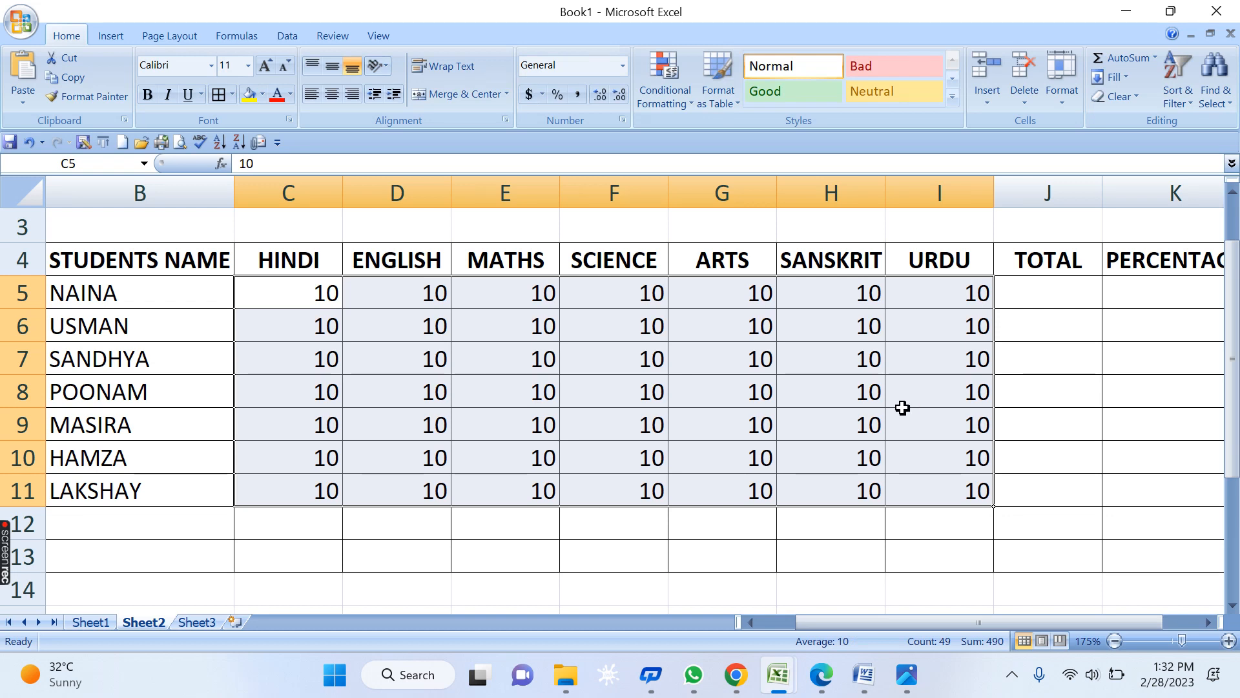
left_click(672, 371)
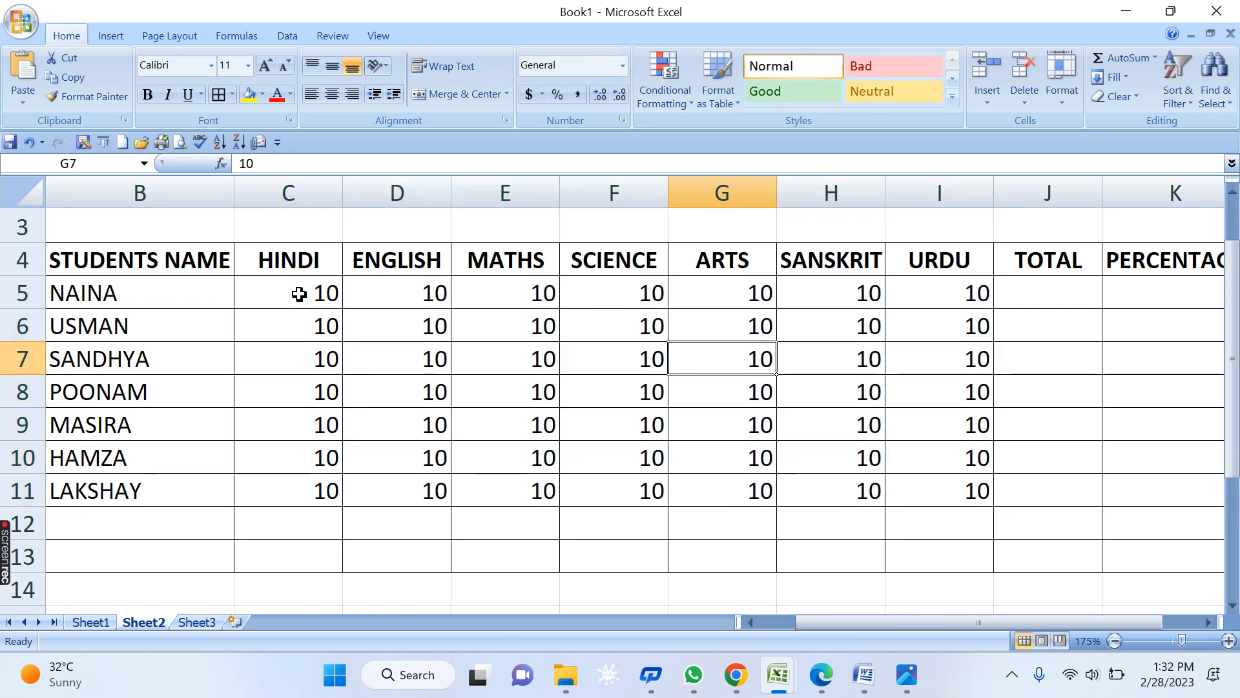
left_click_drag(296, 291, 955, 489)
key("Delete")
left_click(940, 464)
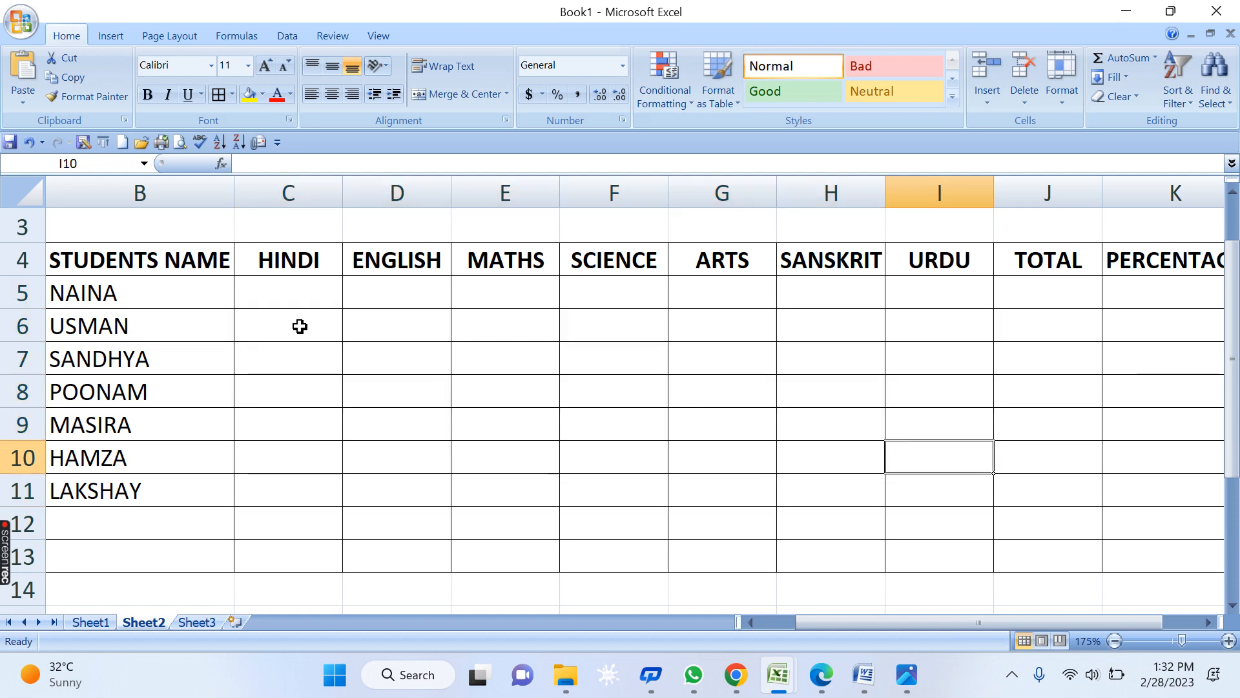
left_click(284, 303)
type("24`85`75")
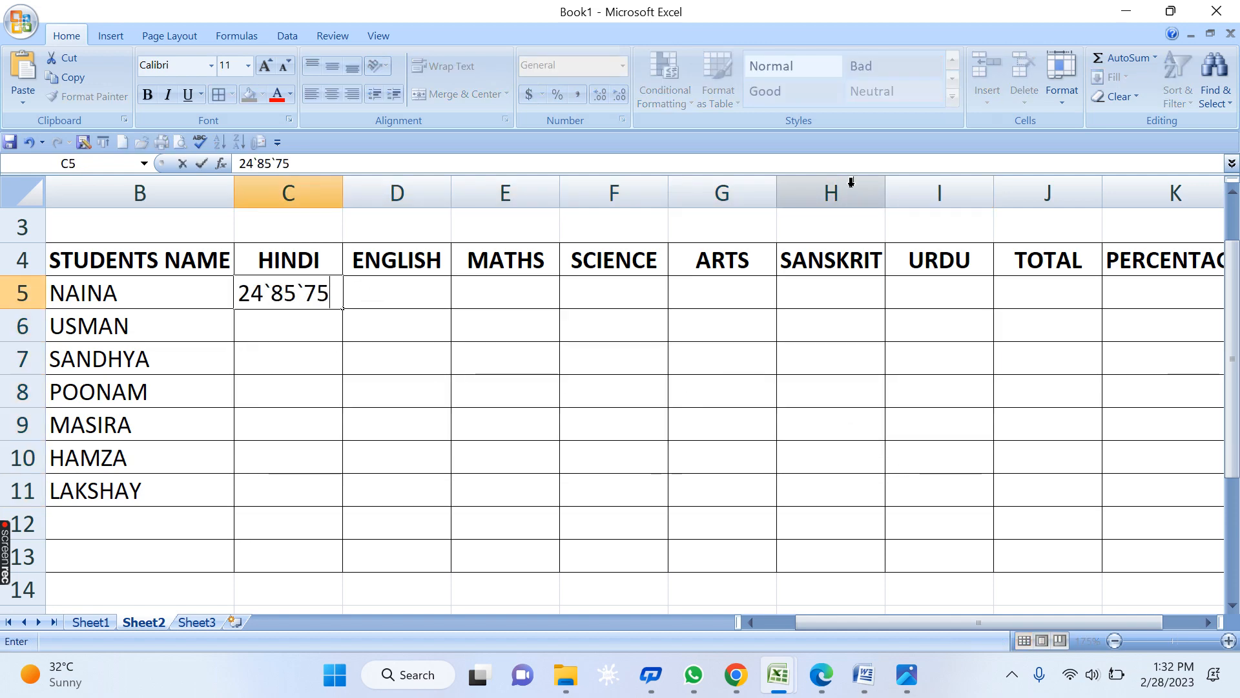
- Enter the first student's marks 75, 84, 95, 75, 65, 45 and 825 from HINDI to URDU
key("Escape")
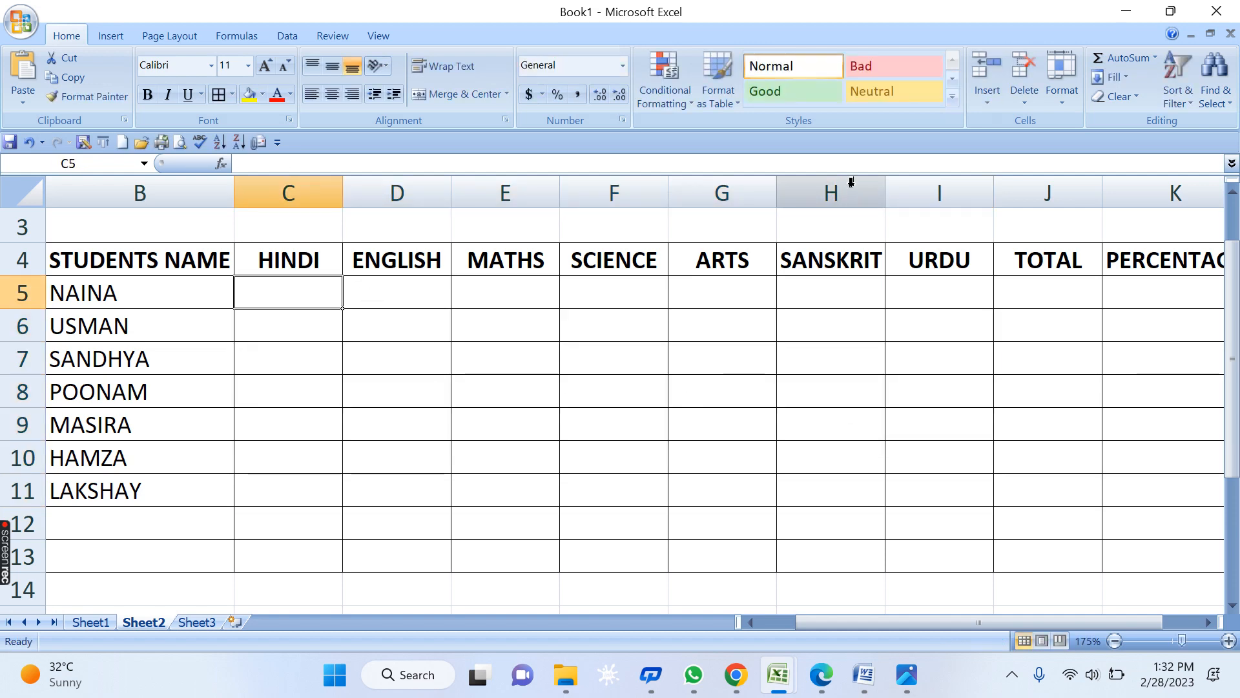
type("75")
key("Tab")
type("84")
key("Tab")
type("95")
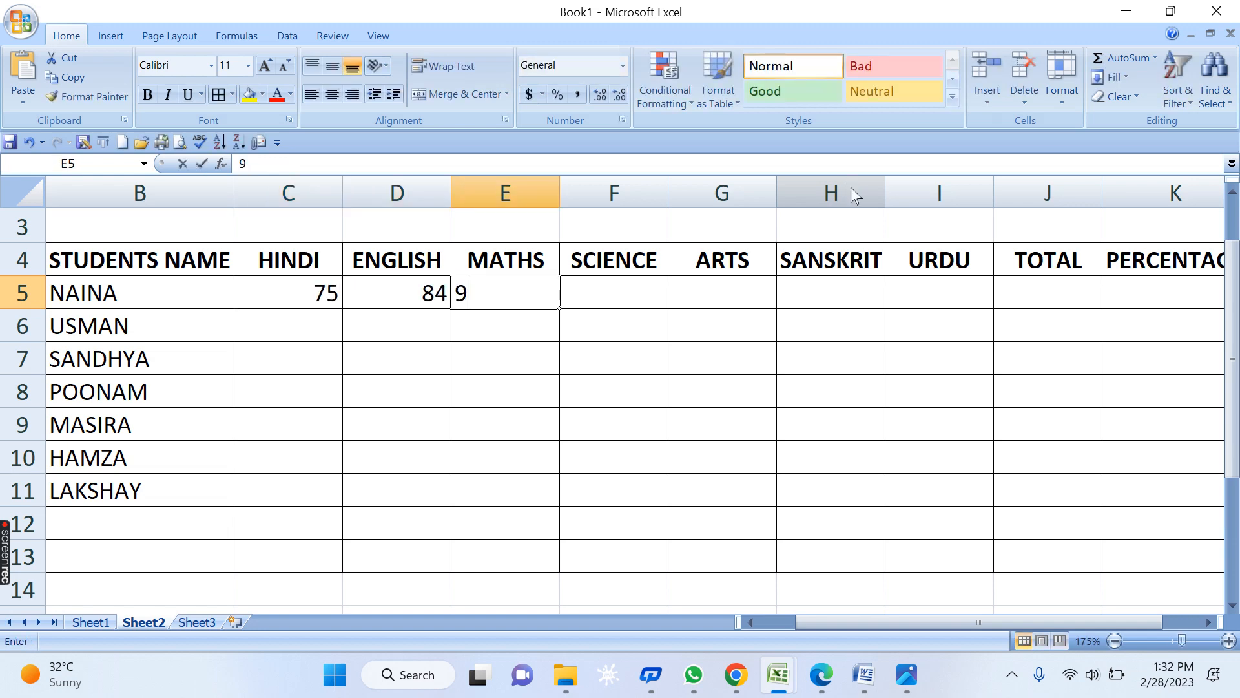
key("Tab")
type("75")
key("Tab")
type("65")
key("Tab")
type("45")
key("Tab")
type("825")
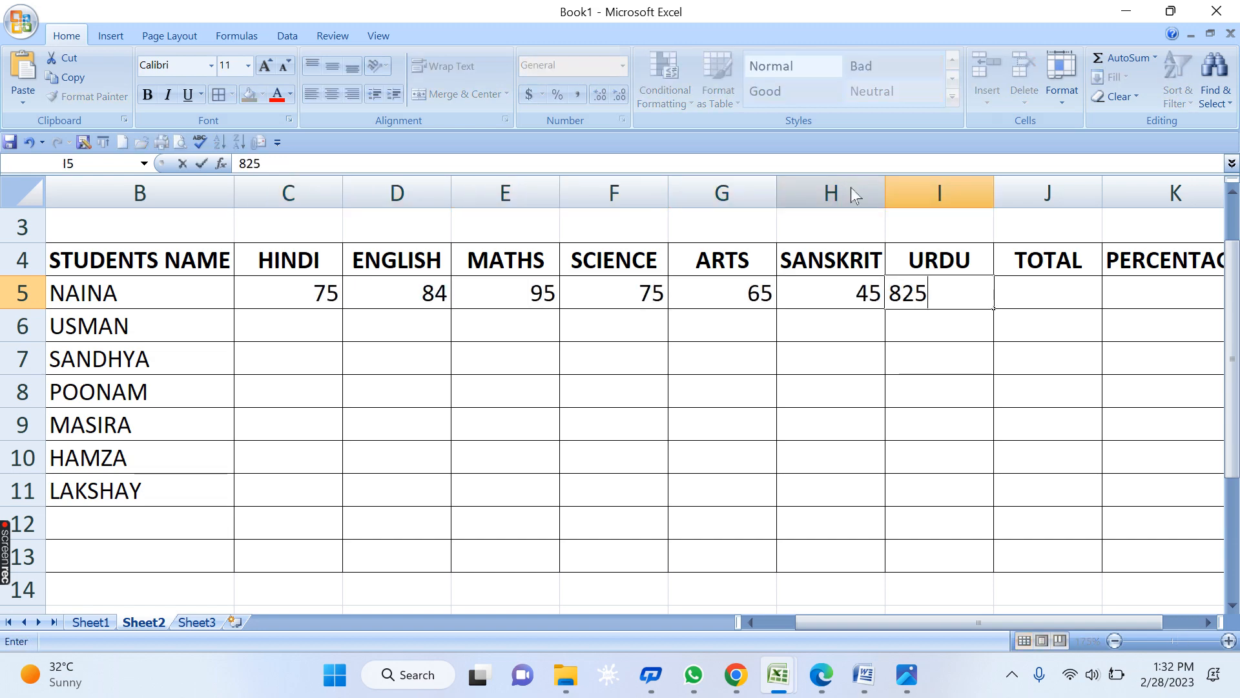
key("Return")
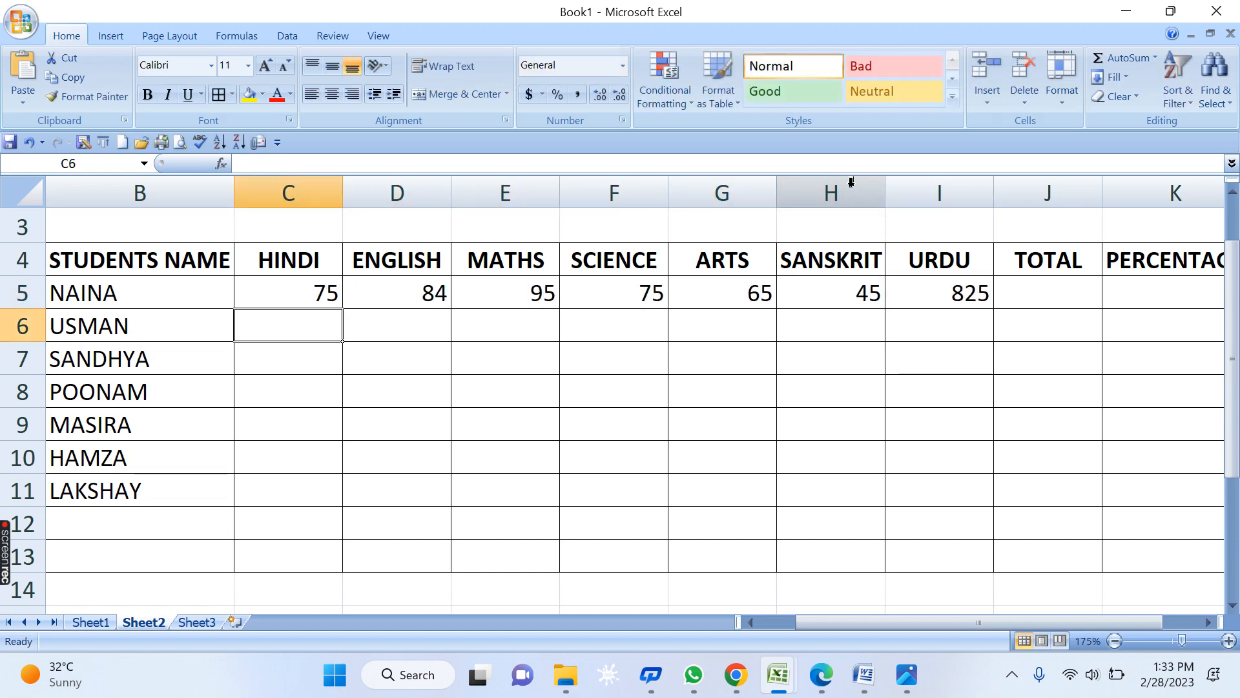
- Correct the first student's URDU mark to 24
key("Right")
key("Right")
key("Right")
key("Right")
key("Right")
key("Right")
key("Up")
type("24")
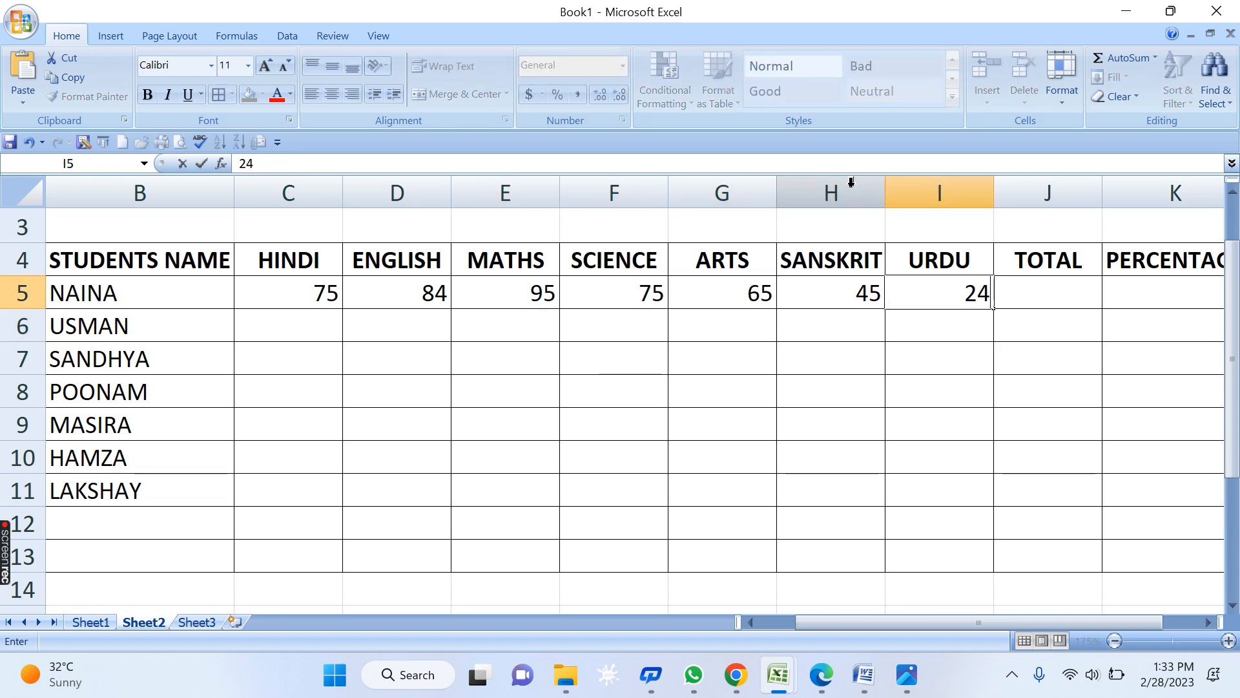
key("Return")
- Fill in the second student's row 6 marks (95, 76, 45, 85, 94), correcting ENGLISH to 35
key("Left")
key("Left")
key("Down")
key("Left")
key("Up")
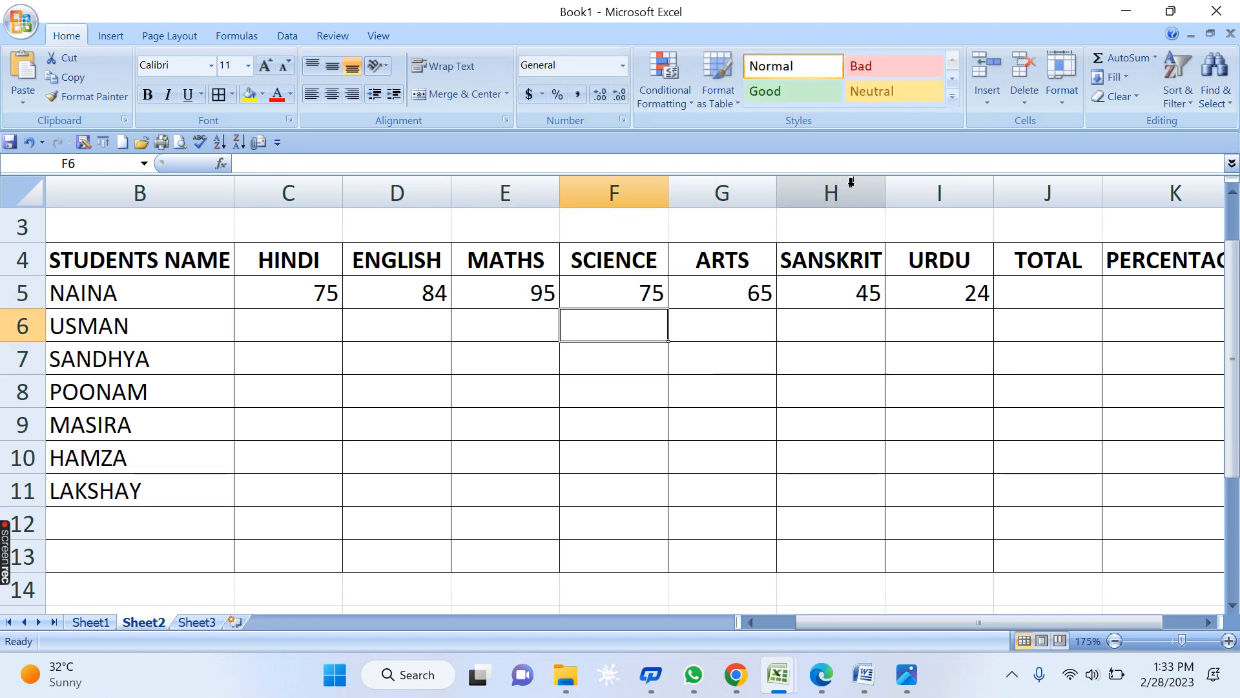
key("Left")
key("Left")
key("Left")
type("15")
key("Right")
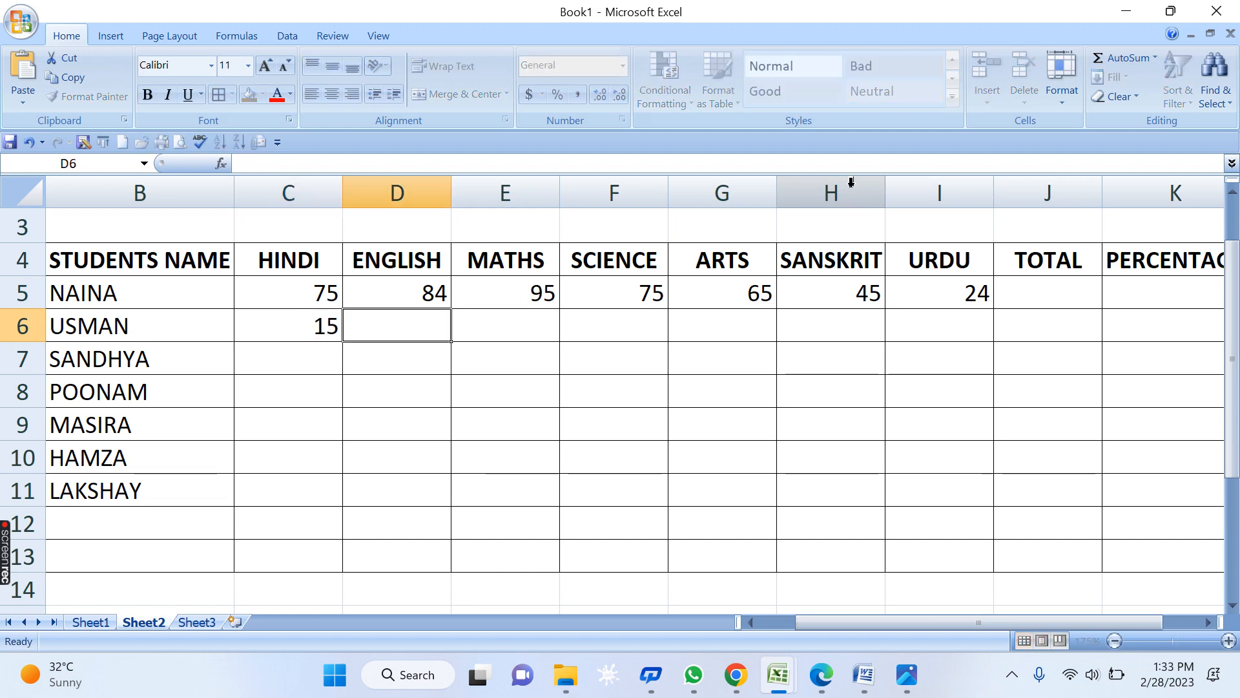
type("8")
key("Right")
key("Left")
type("5")
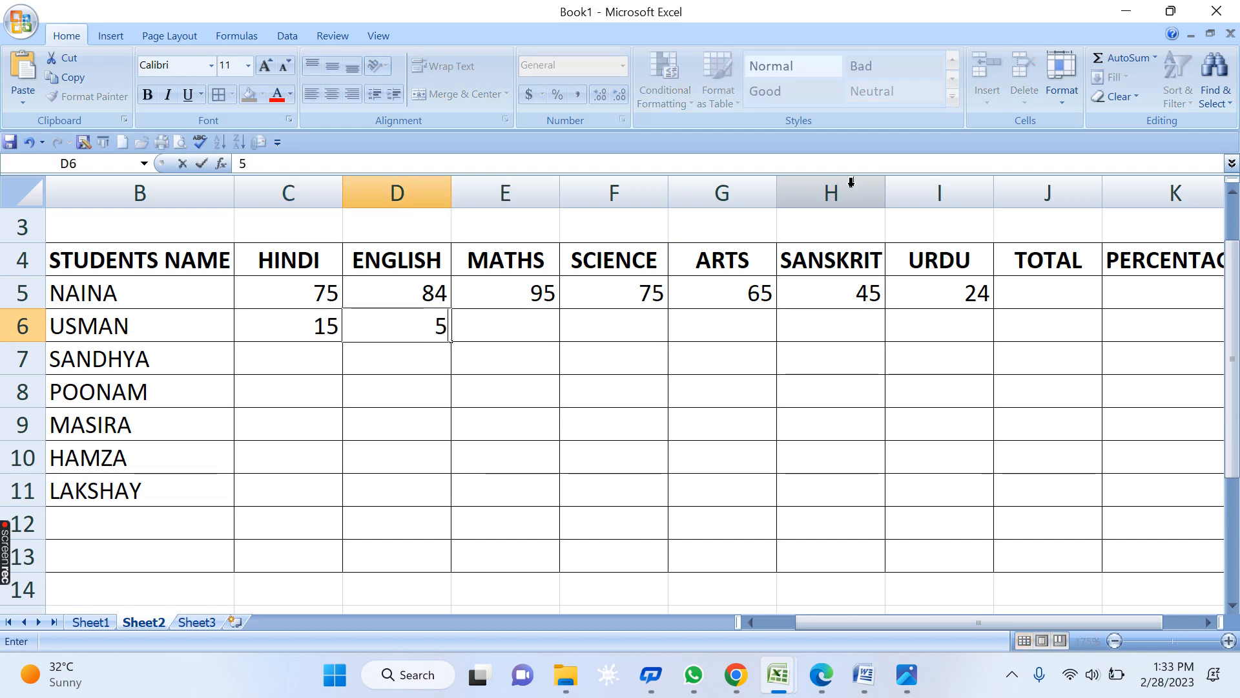
key("Right")
type("95")
key("Right")
type("76")
key("Right")
type("45")
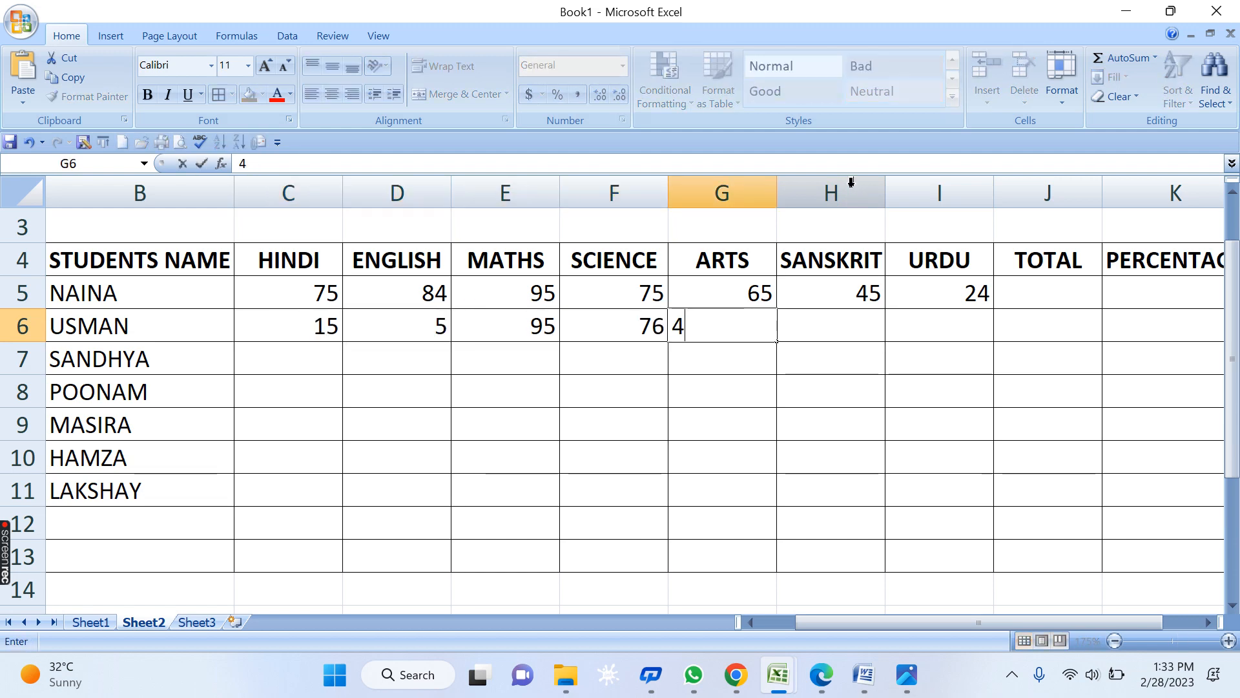
key("Right")
type("85")
key("Right")
type("94")
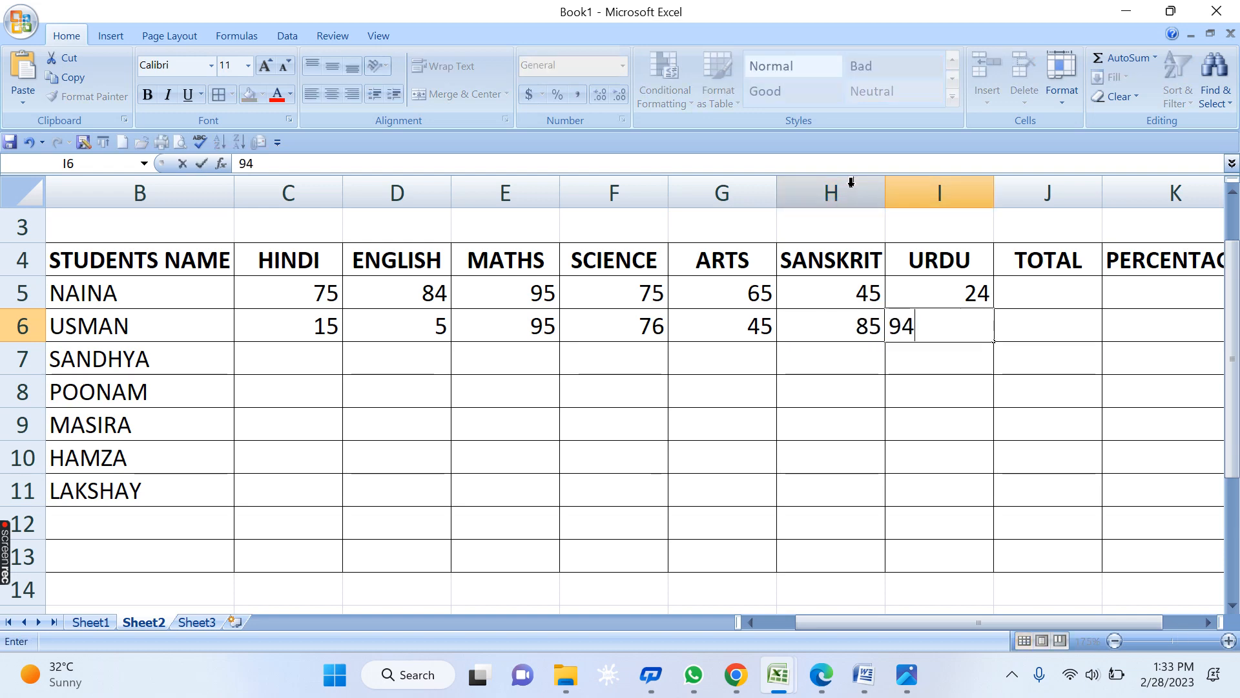
key("Left")
key("Left")
key("Left")
key("Left")
key("Left")
type("35")
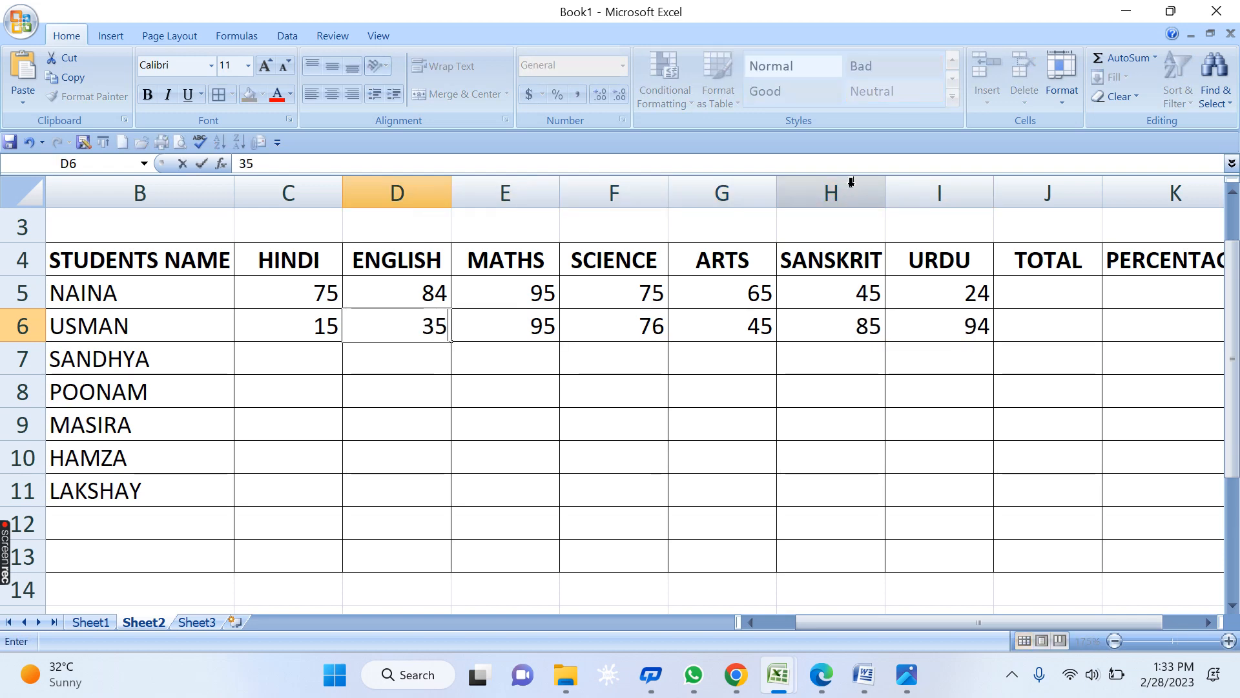
key("Return")
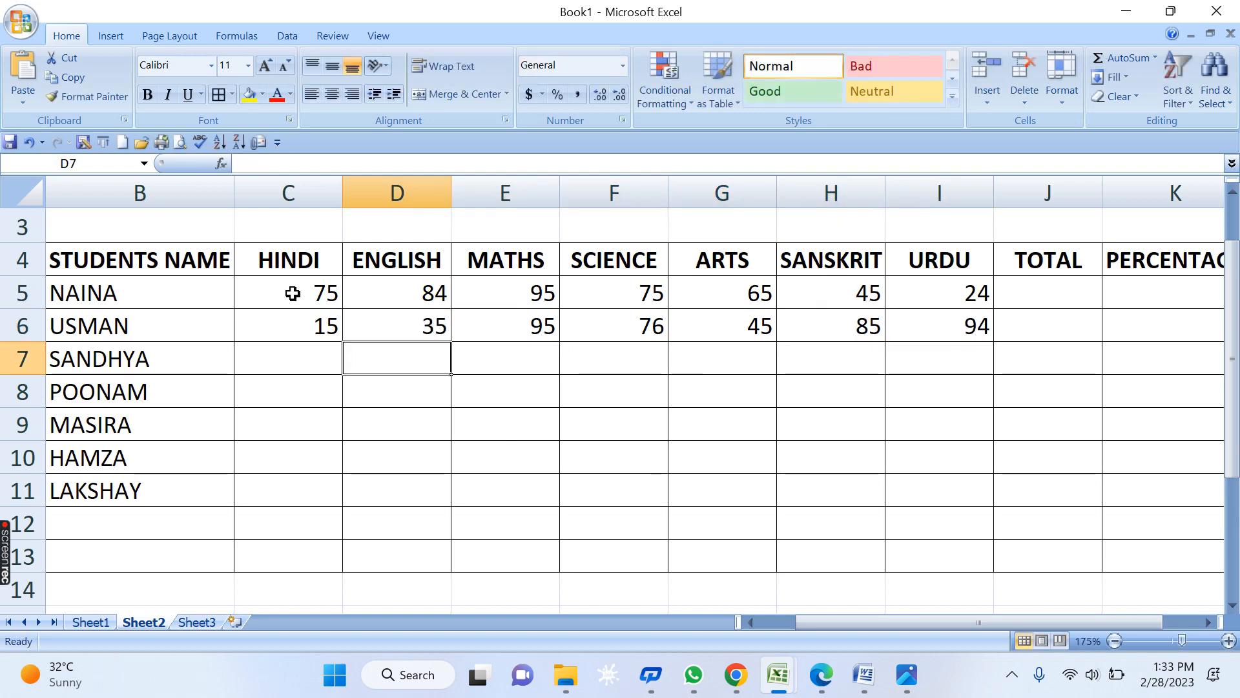
- Type 90 into each cell from C7 through I7 for the third student
left_click_drag(291, 291, 975, 321)
left_click(1069, 290)
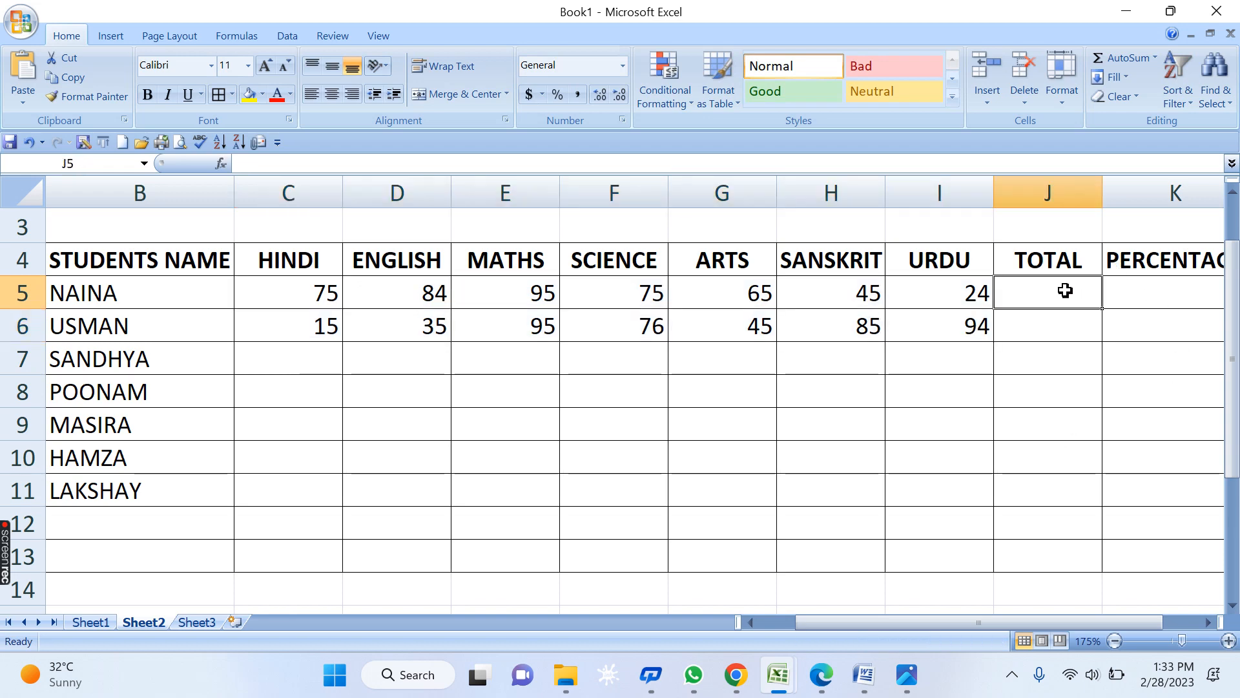
left_click(281, 359)
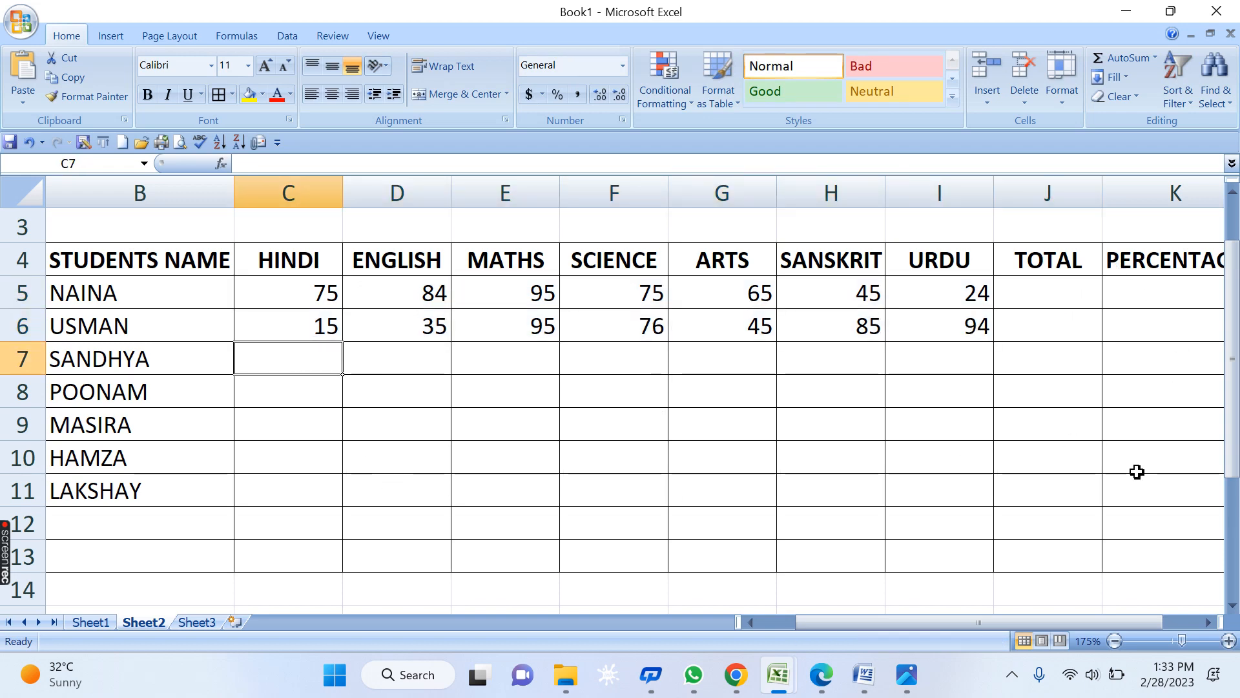
type("90")
key("Tab")
type("90")
key("Tab")
type("9")
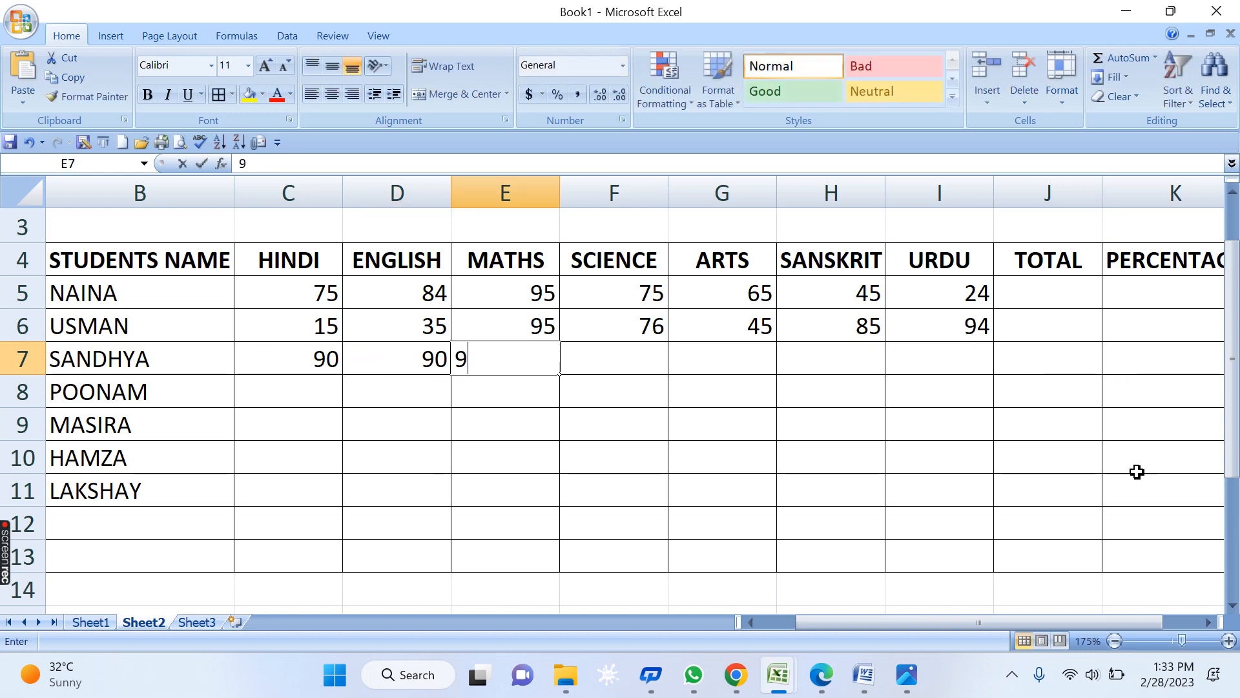
type("0")
key("Tab")
type("90")
key("Tab")
type("9")
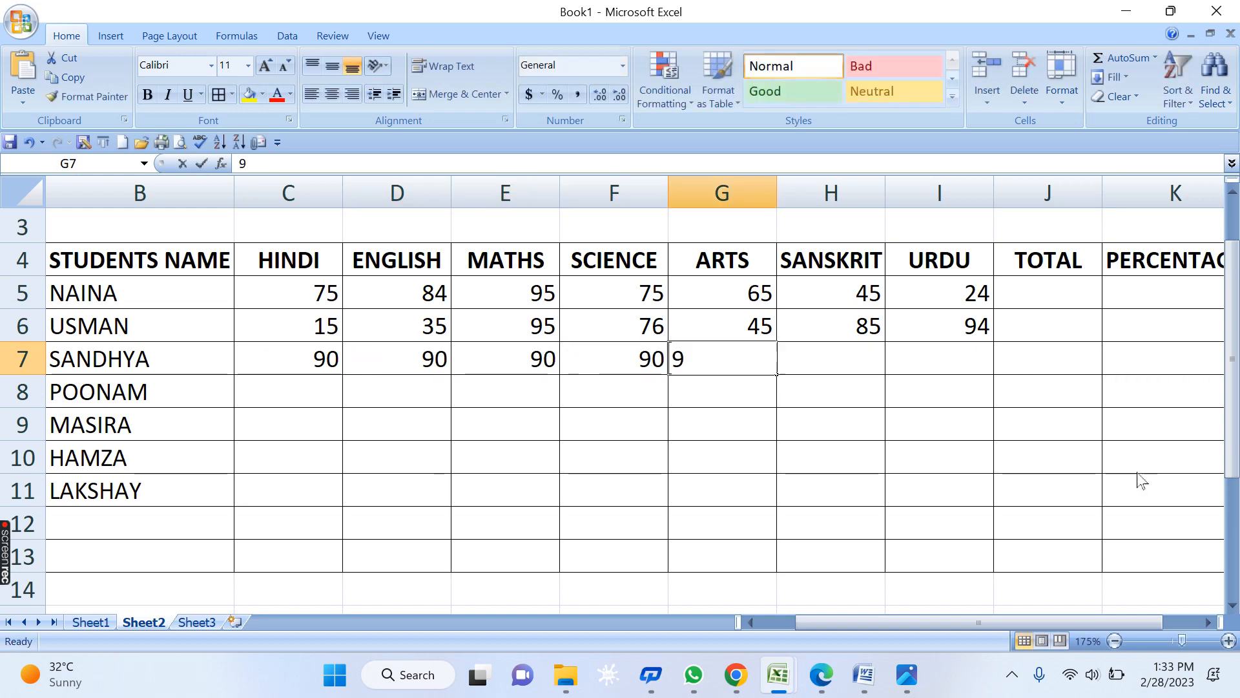
type("0")
key("Tab")
type("90")
key("Tab")
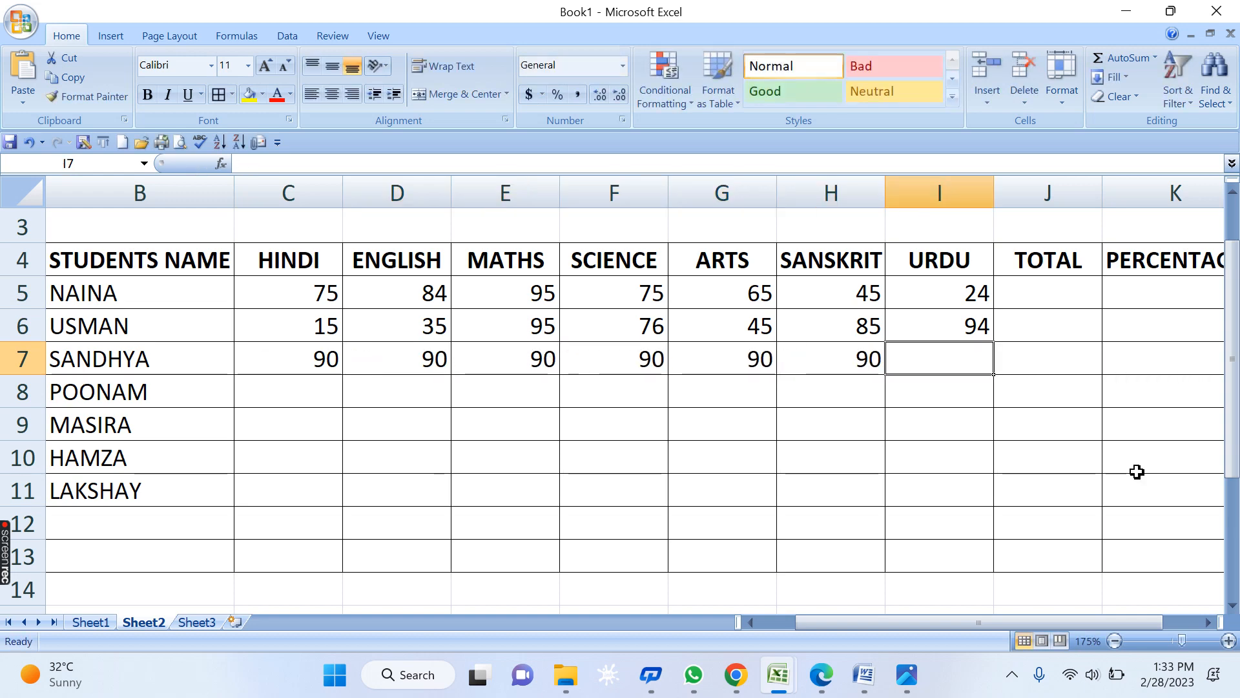
type("90")
key("Tab")
key("Up")
key("Up")
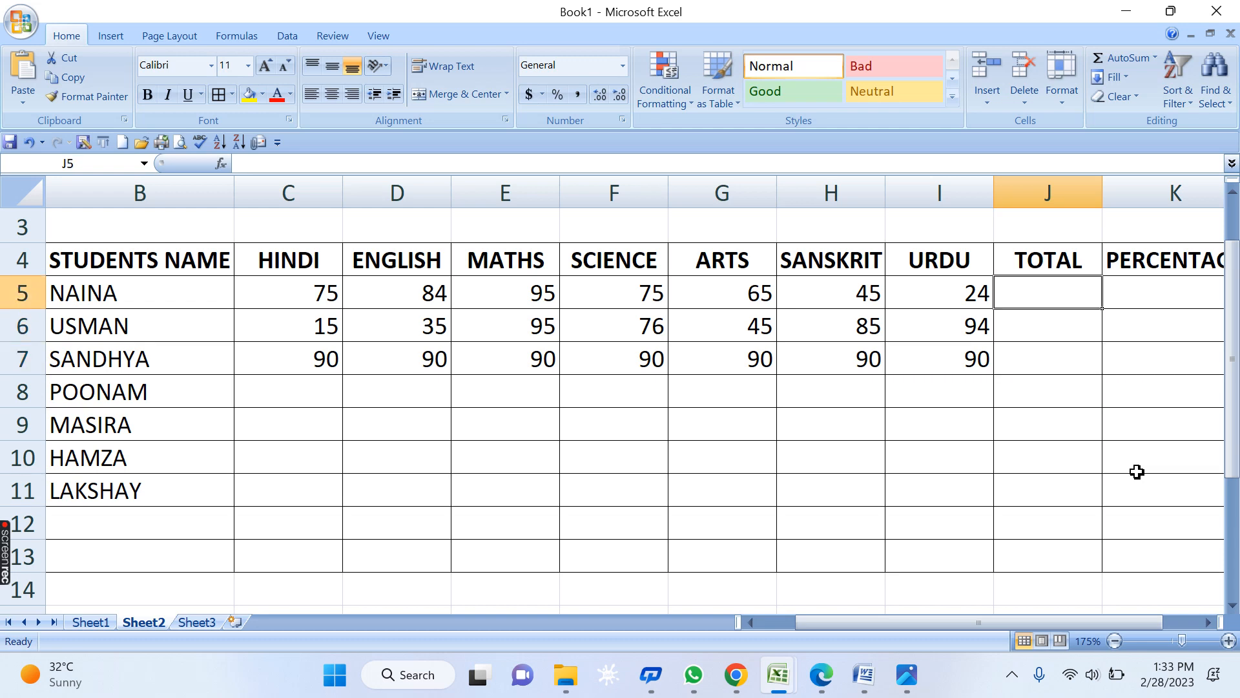
type("=SUM(")
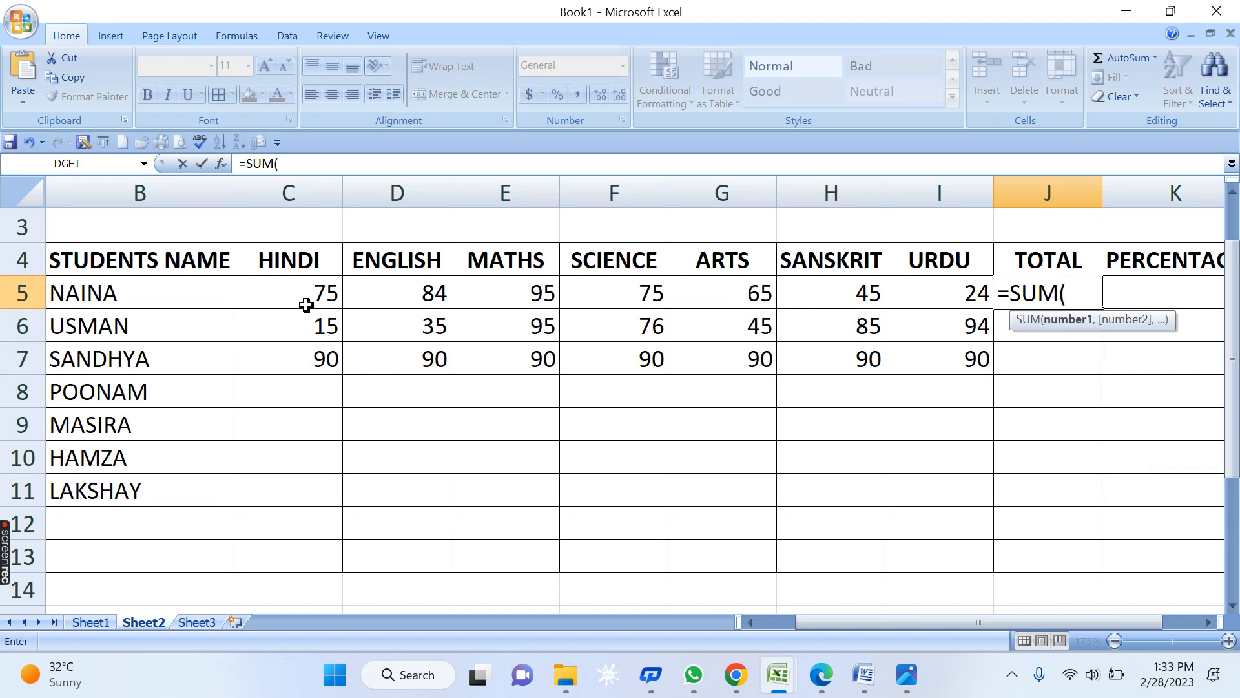
left_click_drag(306, 305, 958, 284)
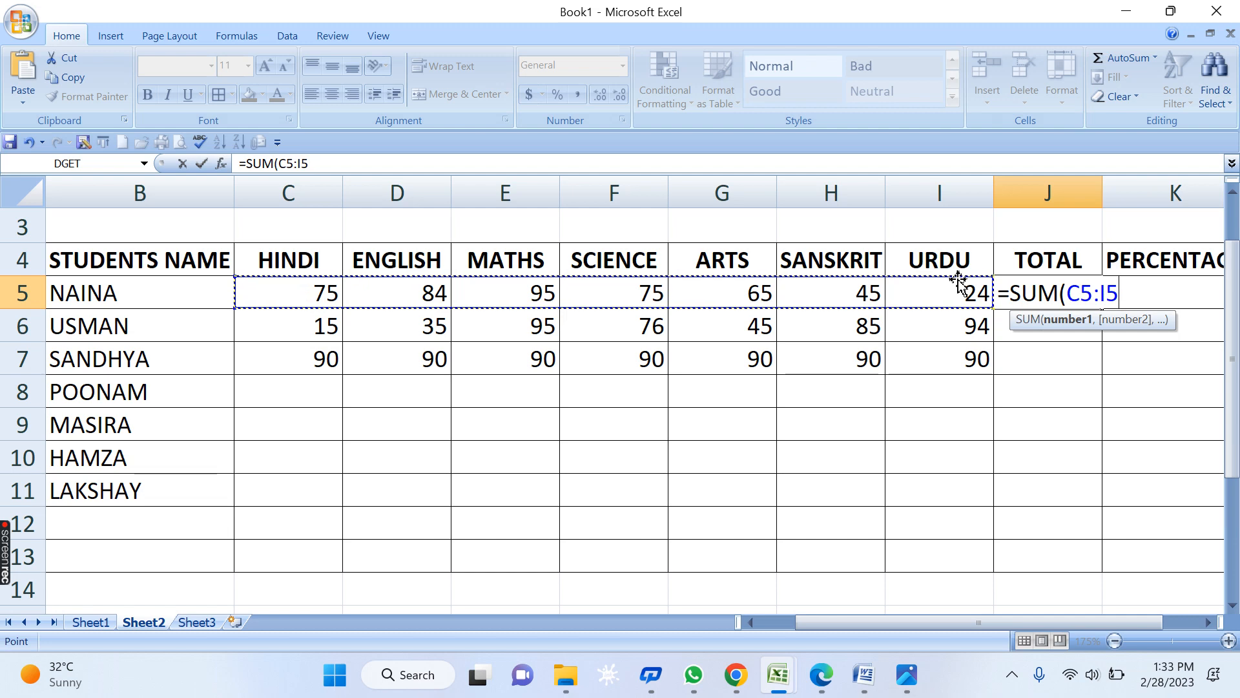
type(")")
key("Return")
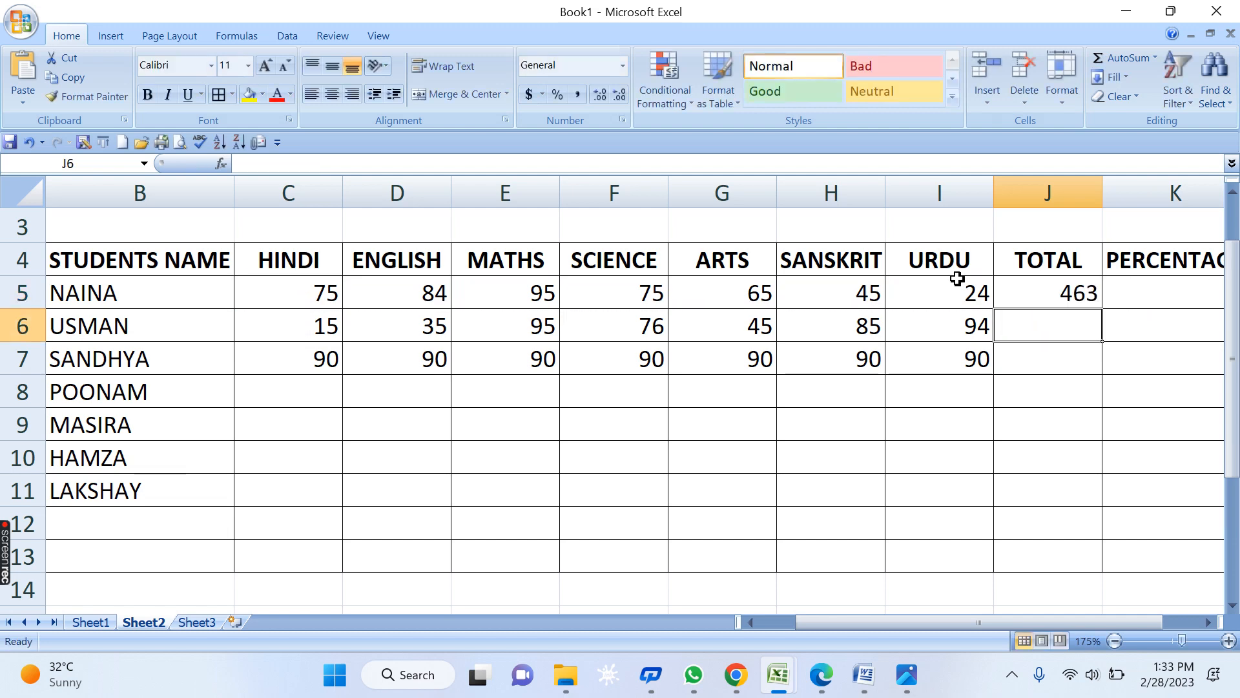
left_click(1153, 507)
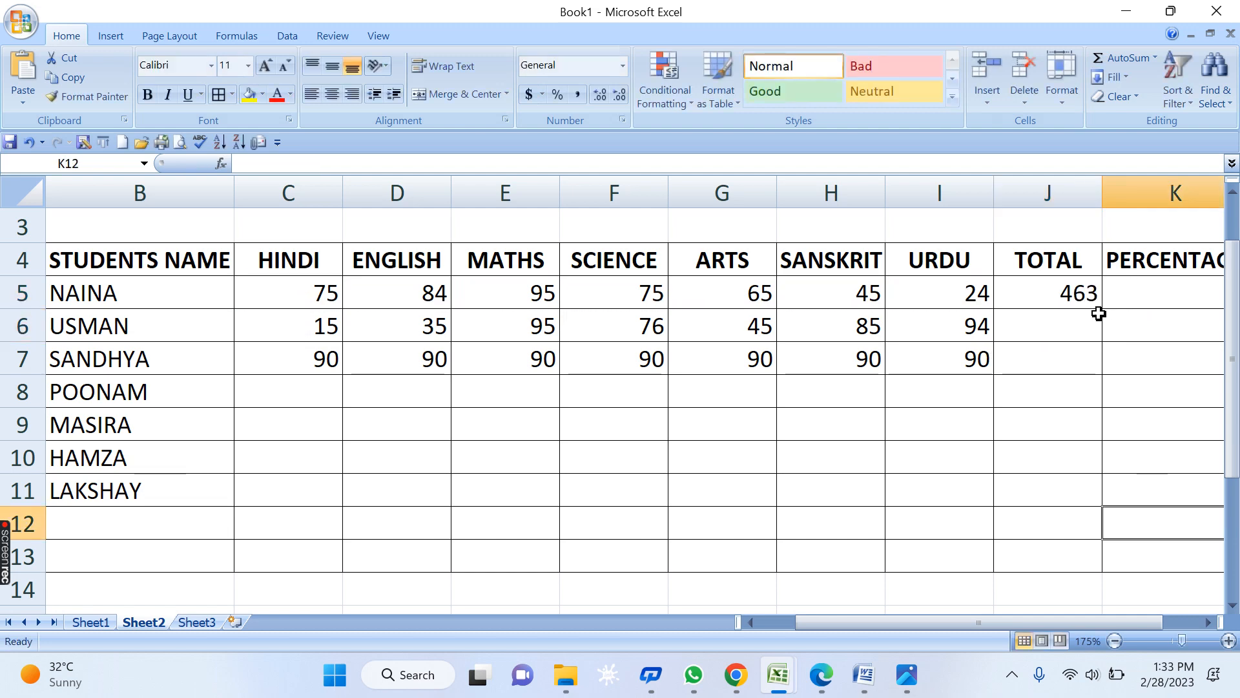
left_click_drag(1091, 298, 1107, 420)
key("Delete")
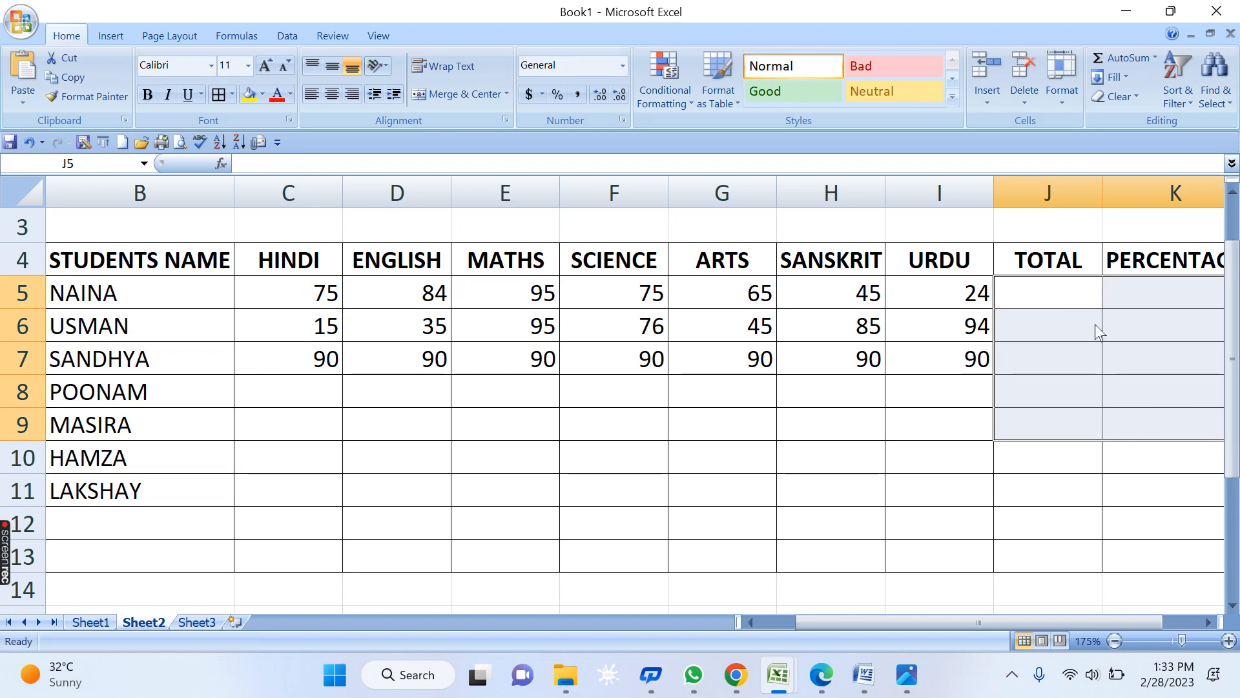
left_click(1060, 291)
type("=")
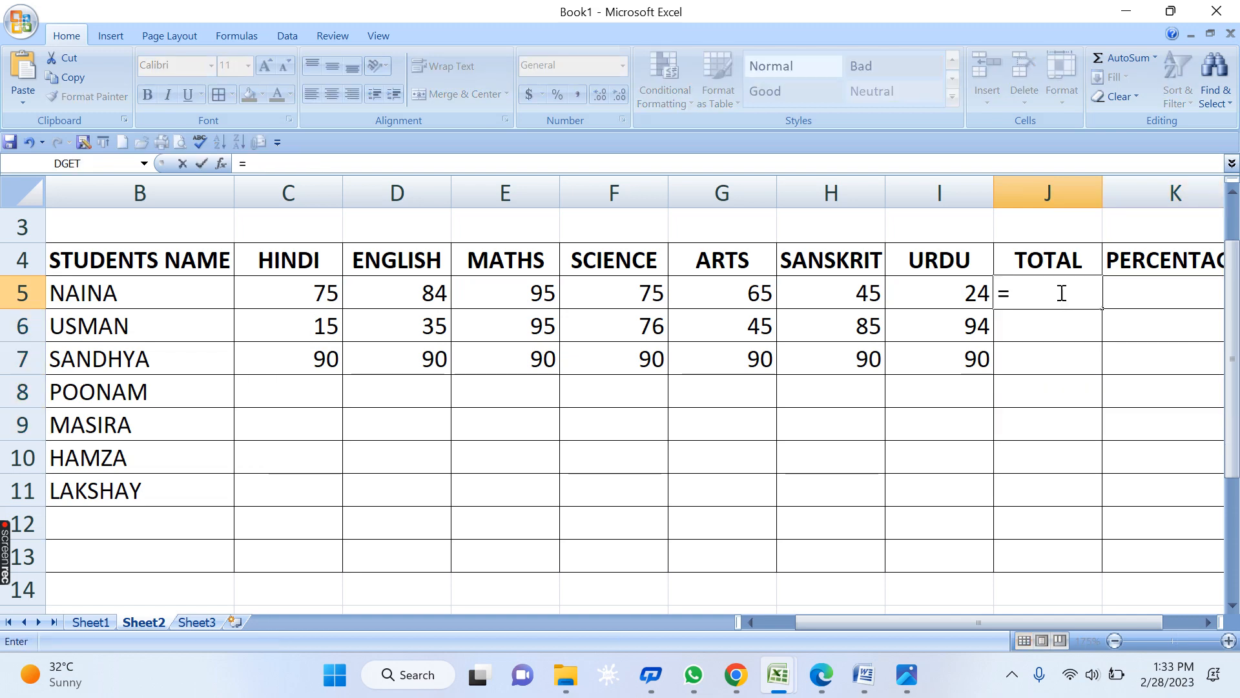
type("SUM(")
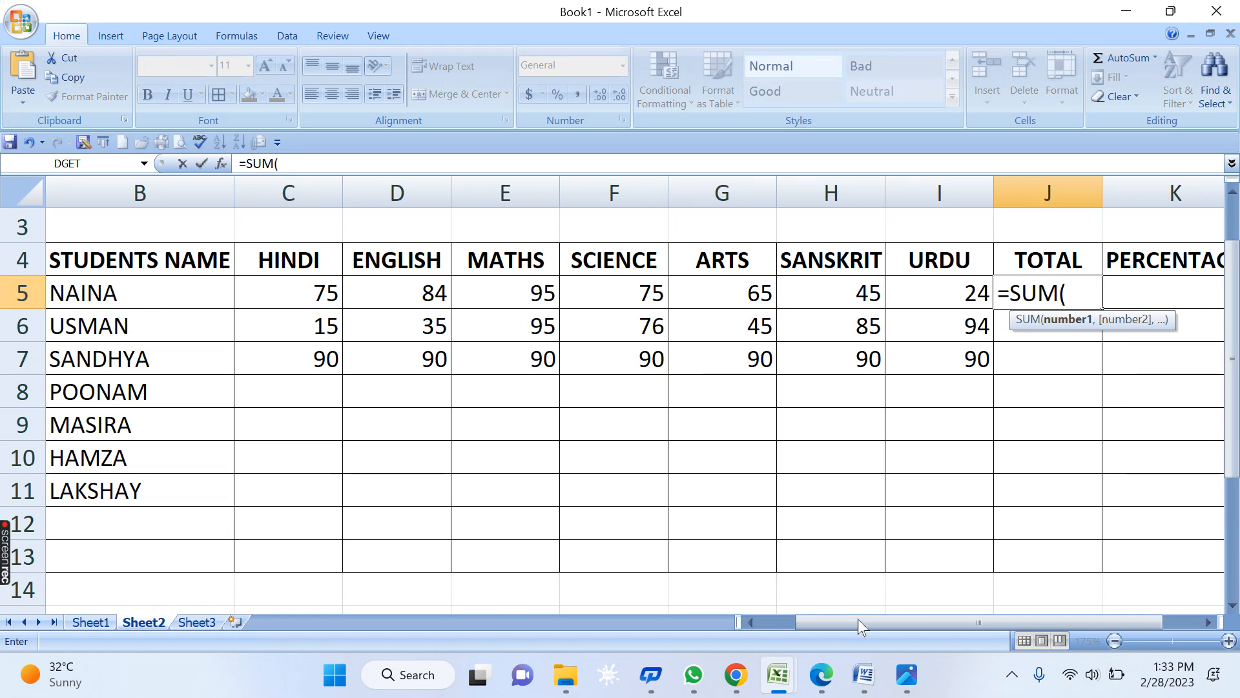
type("C5")
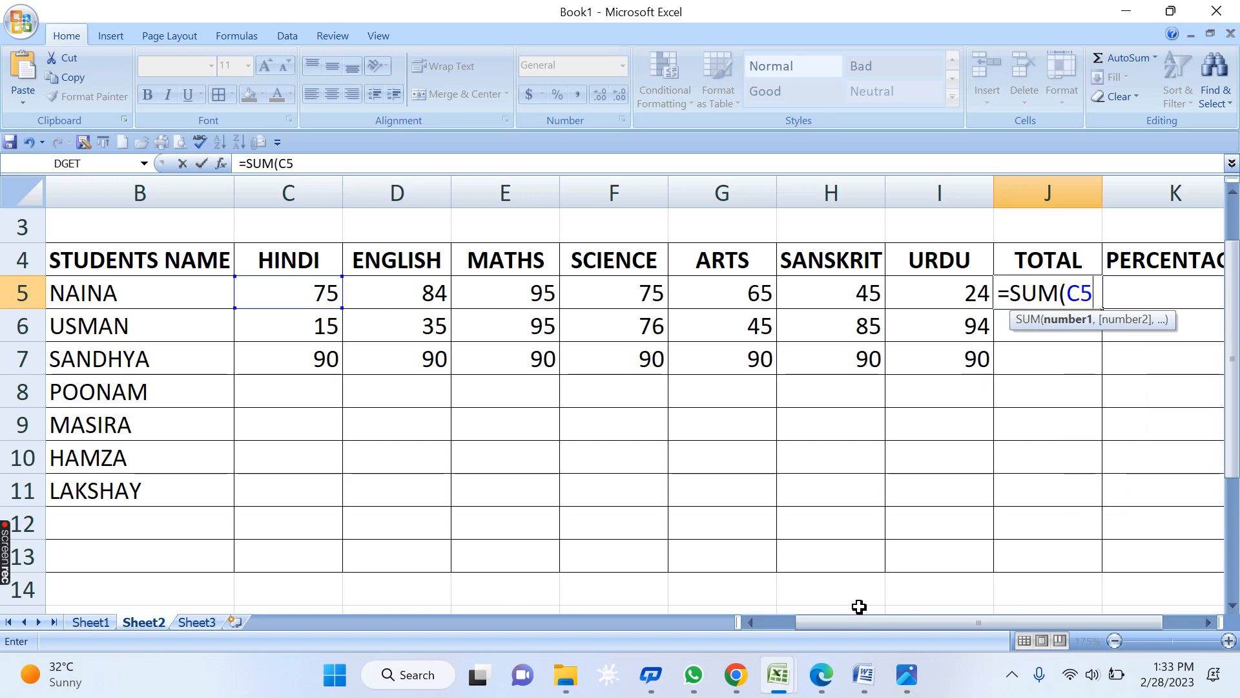
type(":")
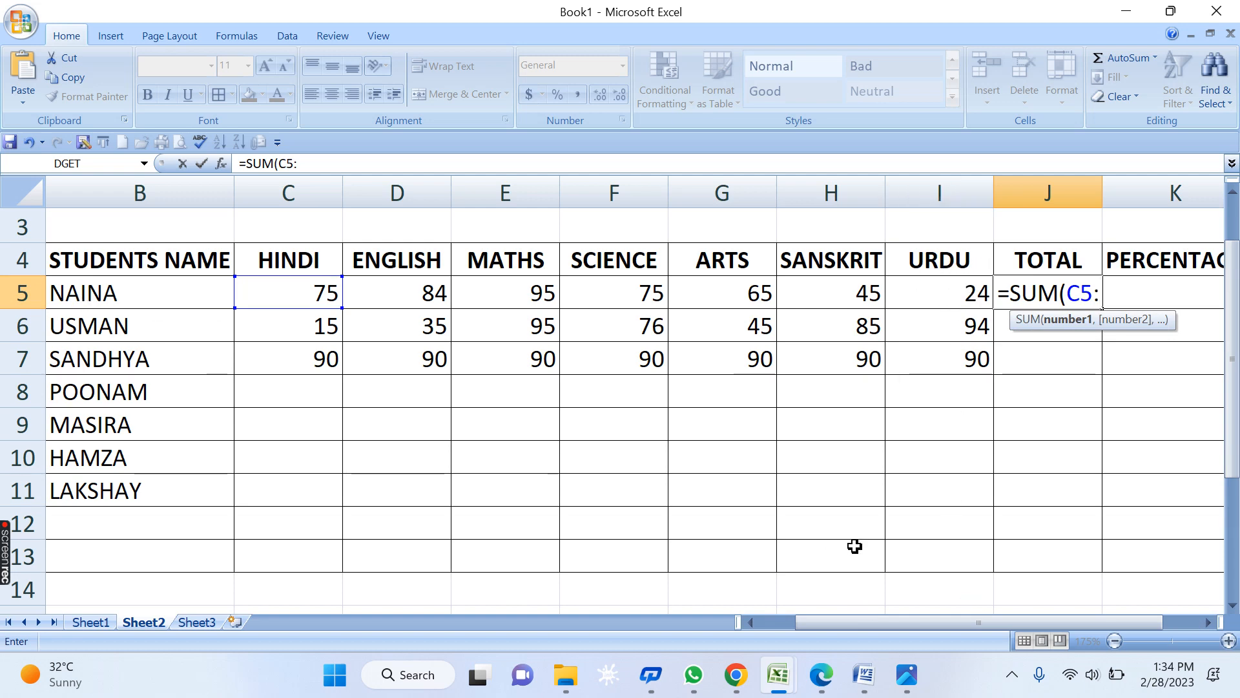
type("I5")
key("Return")
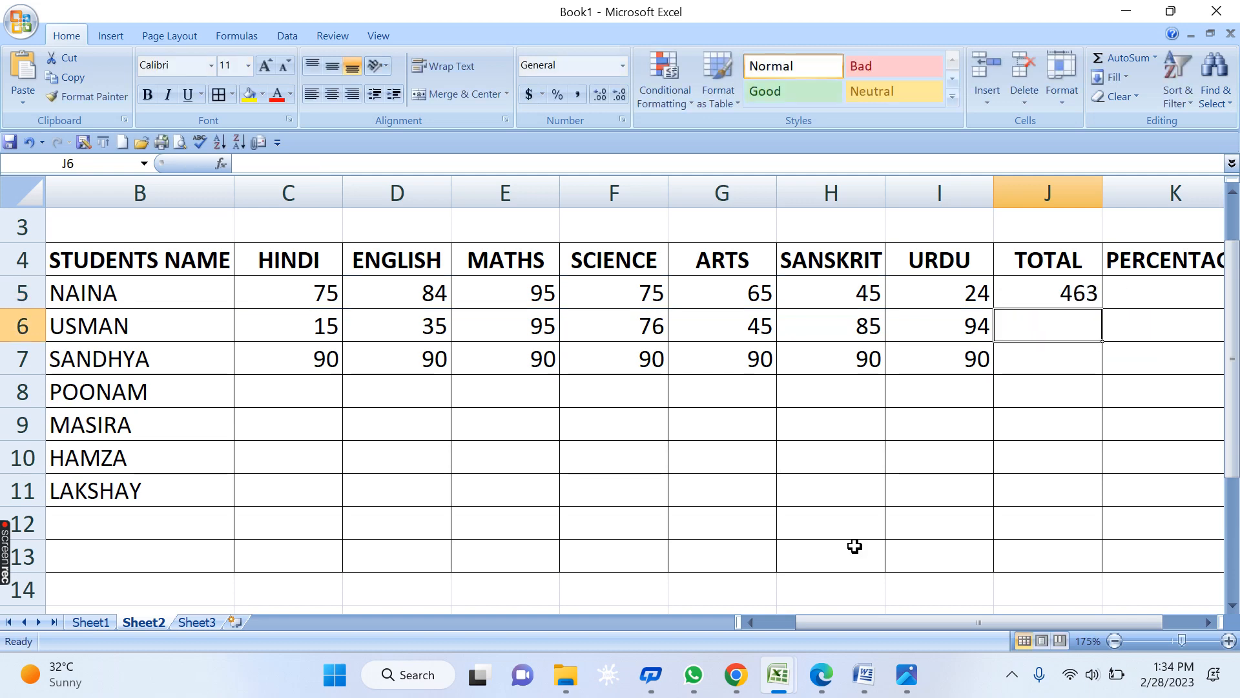
left_click(1030, 292)
left_click_drag(1103, 310, 1099, 371)
left_click(1054, 507)
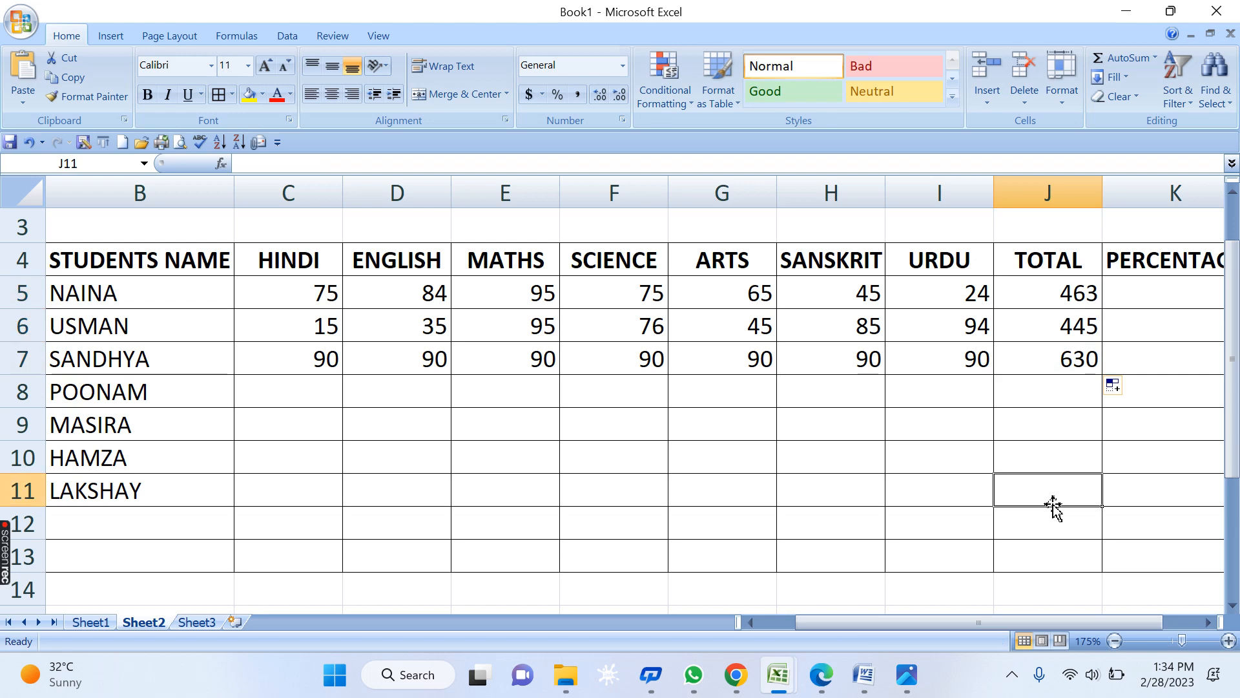
left_click_drag(1015, 305, 1046, 371)
key("Delete")
left_click(1047, 523)
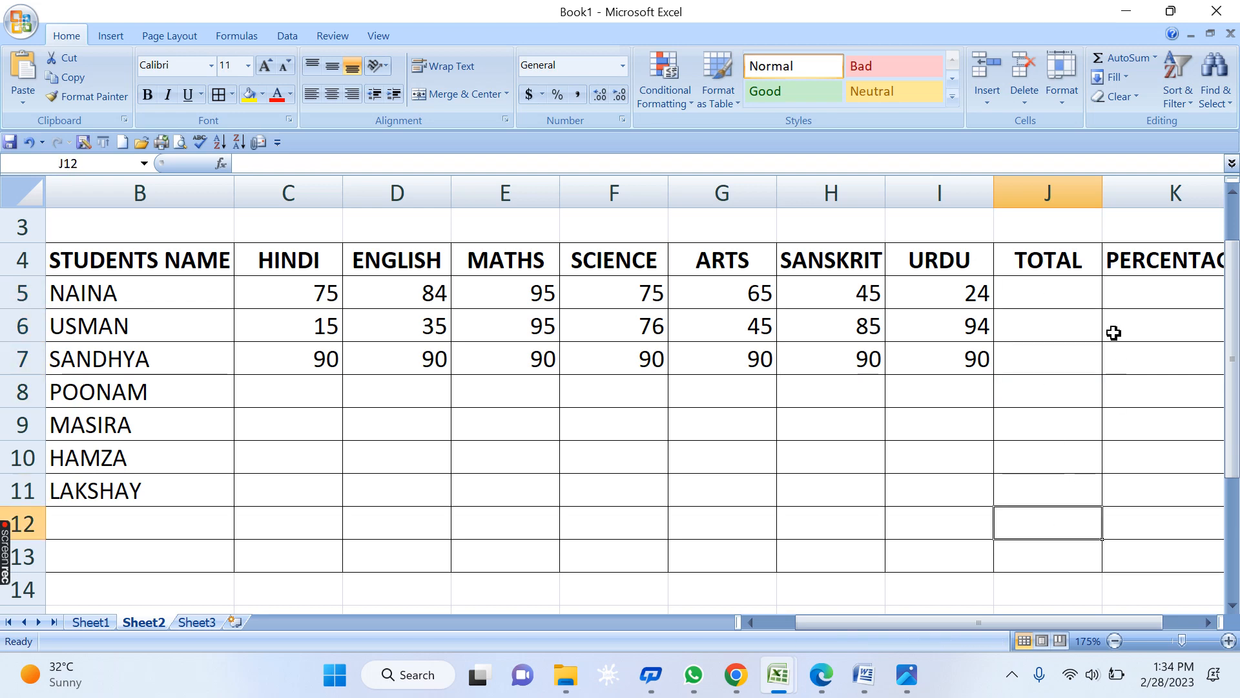
- Insert an AutoSum total in J5 with Alt+=, copy it down to J7, then delete the copies
left_click(1062, 284)
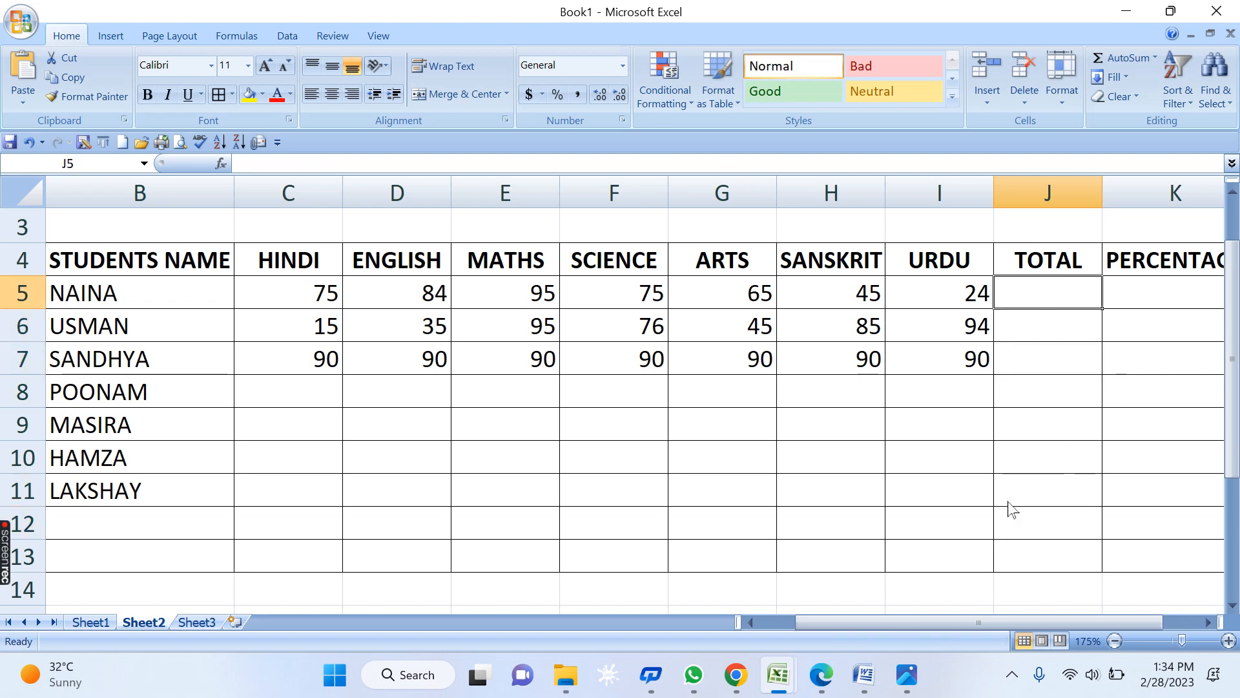
key("alt+equal")
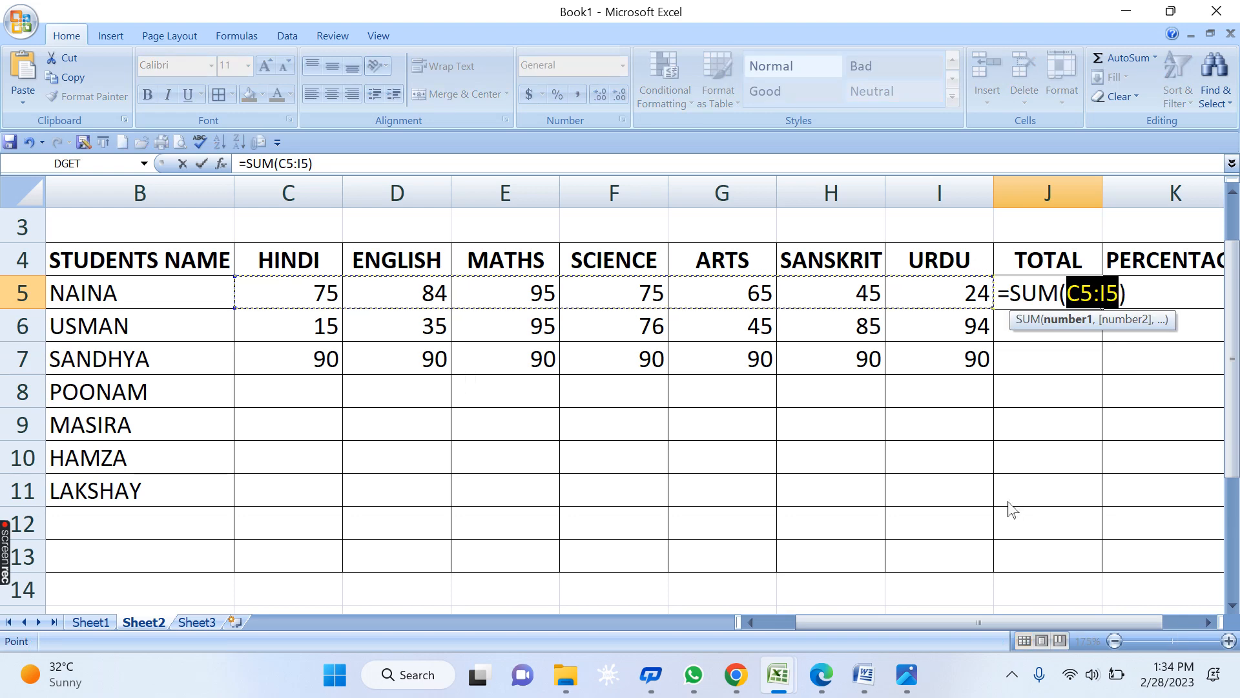
key("Return")
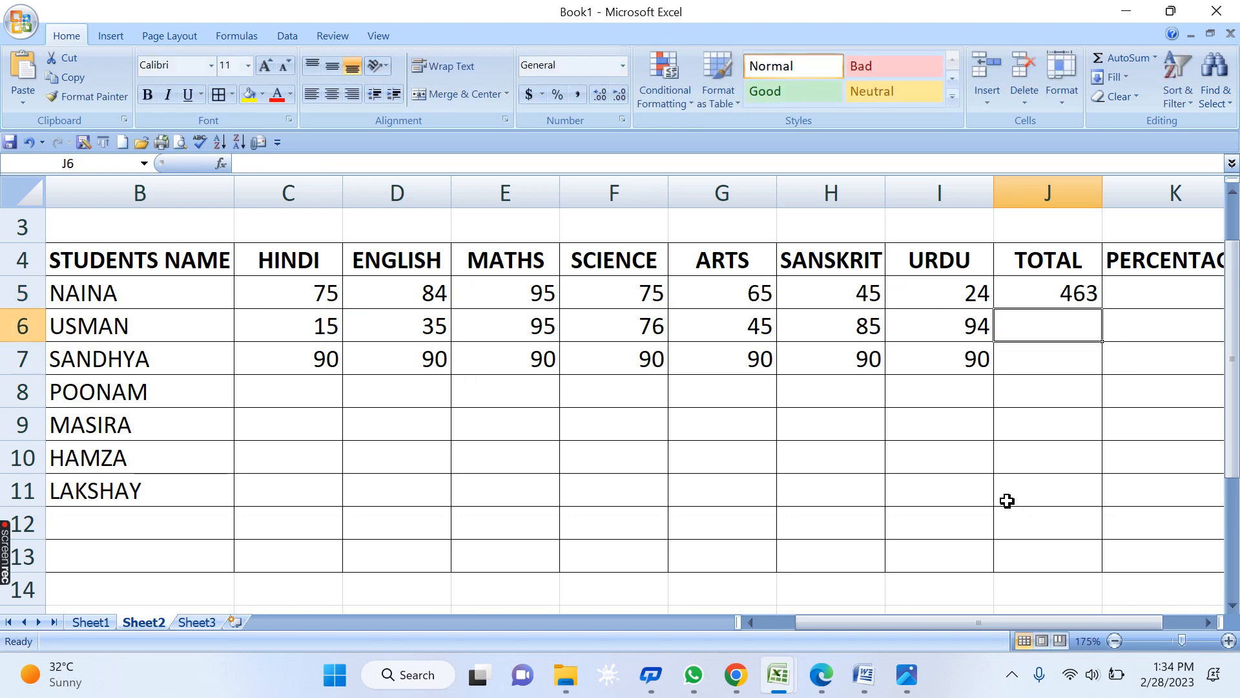
left_click(1046, 294)
left_click_drag(1102, 309, 1102, 376)
key("Delete")
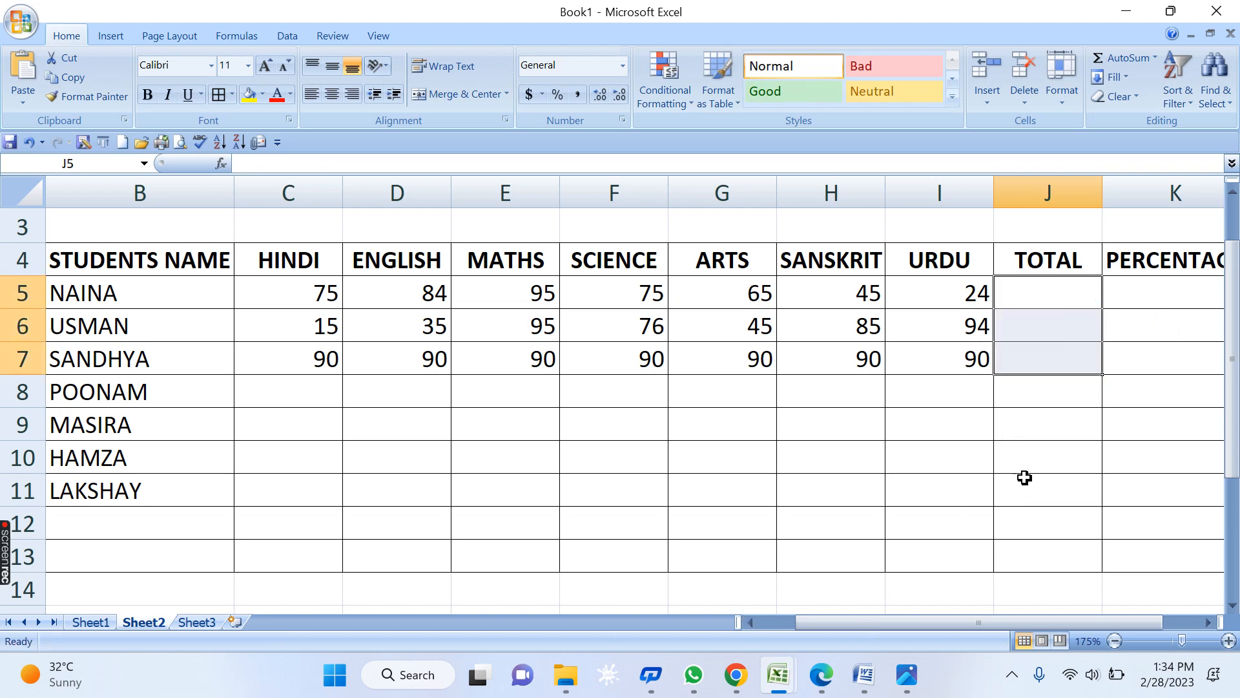
left_click(1025, 478)
- Recreate the J5 SUM total of 463 via AutoSum and fill it down to J7
left_click(1072, 290)
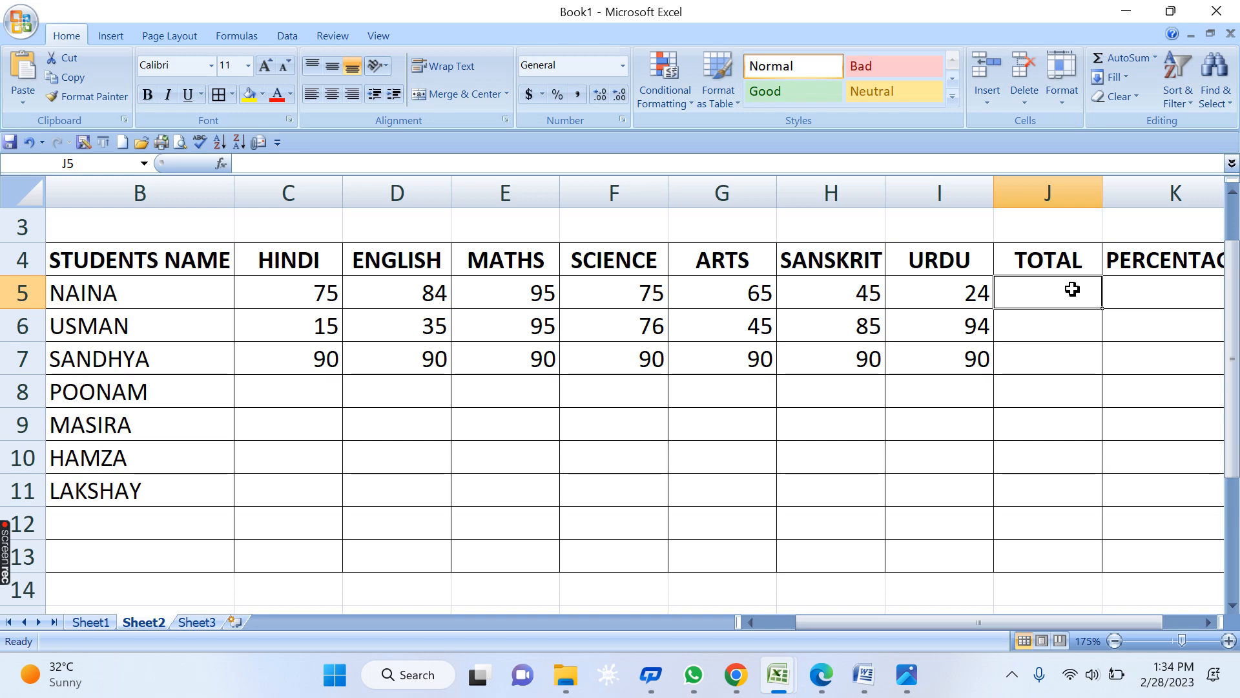
left_click(1072, 517)
left_click(1049, 291)
left_click(1128, 57)
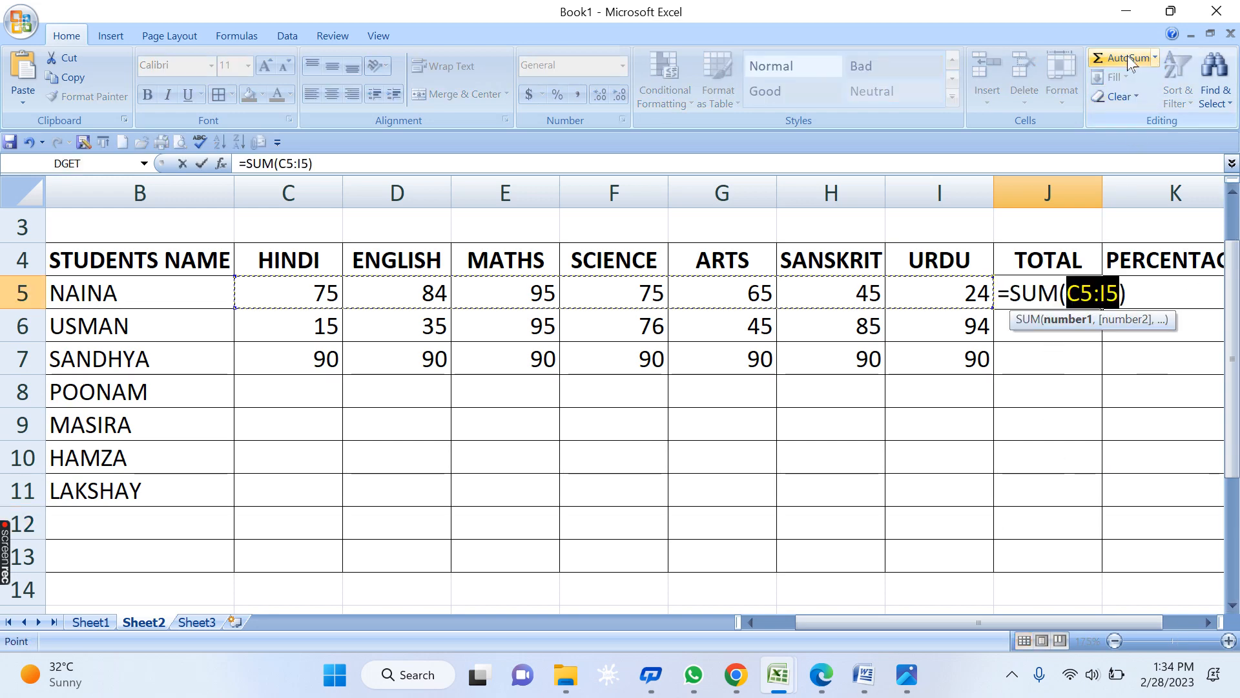
key("Return")
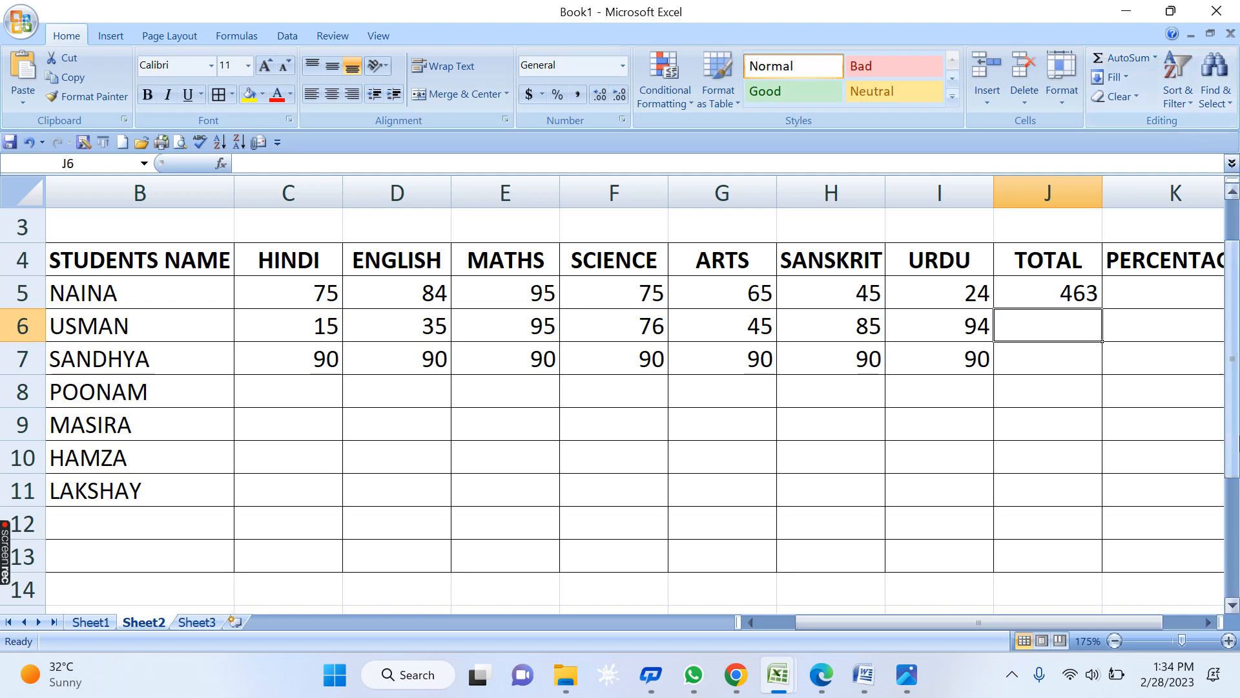
left_click(1069, 293)
left_click_drag(1103, 309, 1103, 373)
left_click(1057, 296)
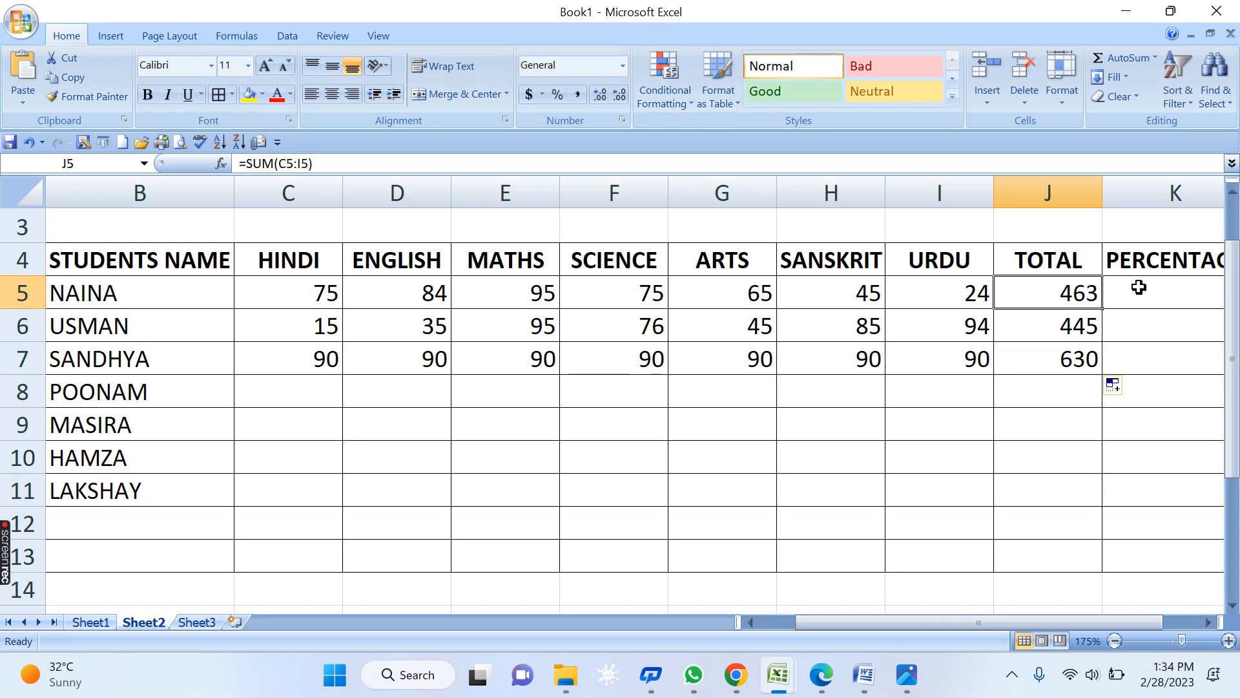
- Clear J5:J7, rebuild J5 as =SUM(C5:I5) for 463, and fill it down to J7
left_click_drag(1056, 297, 1066, 360)
key("Delete")
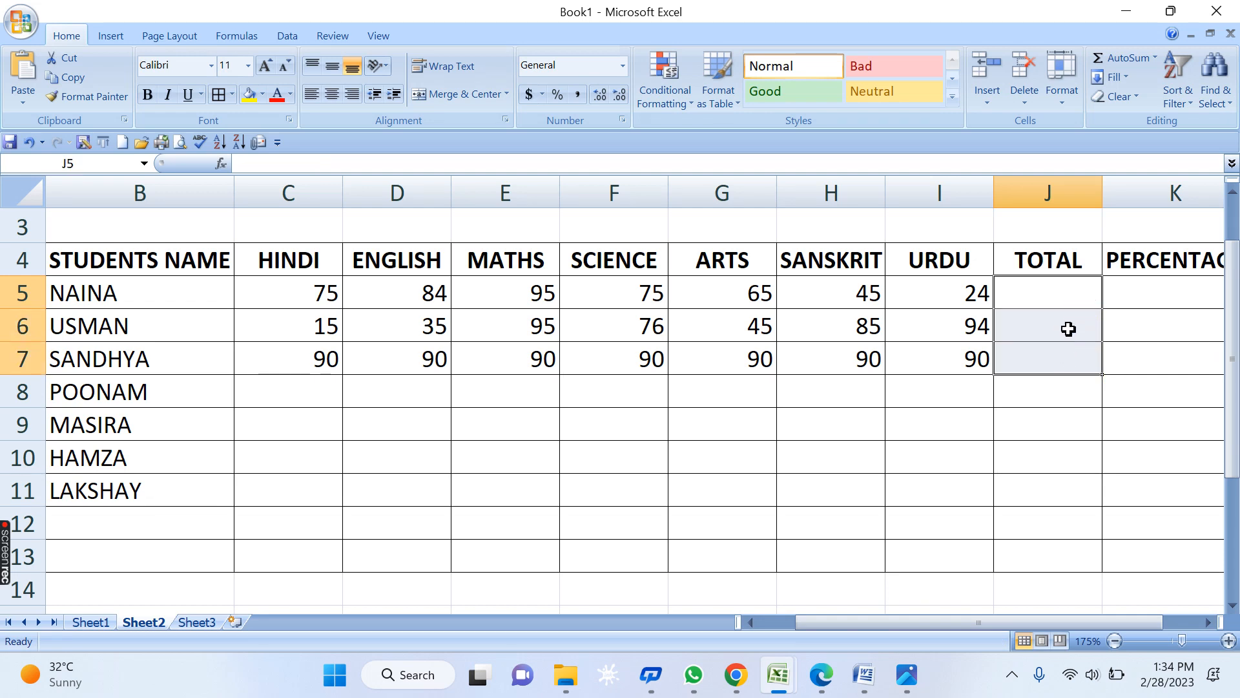
left_click(1058, 296)
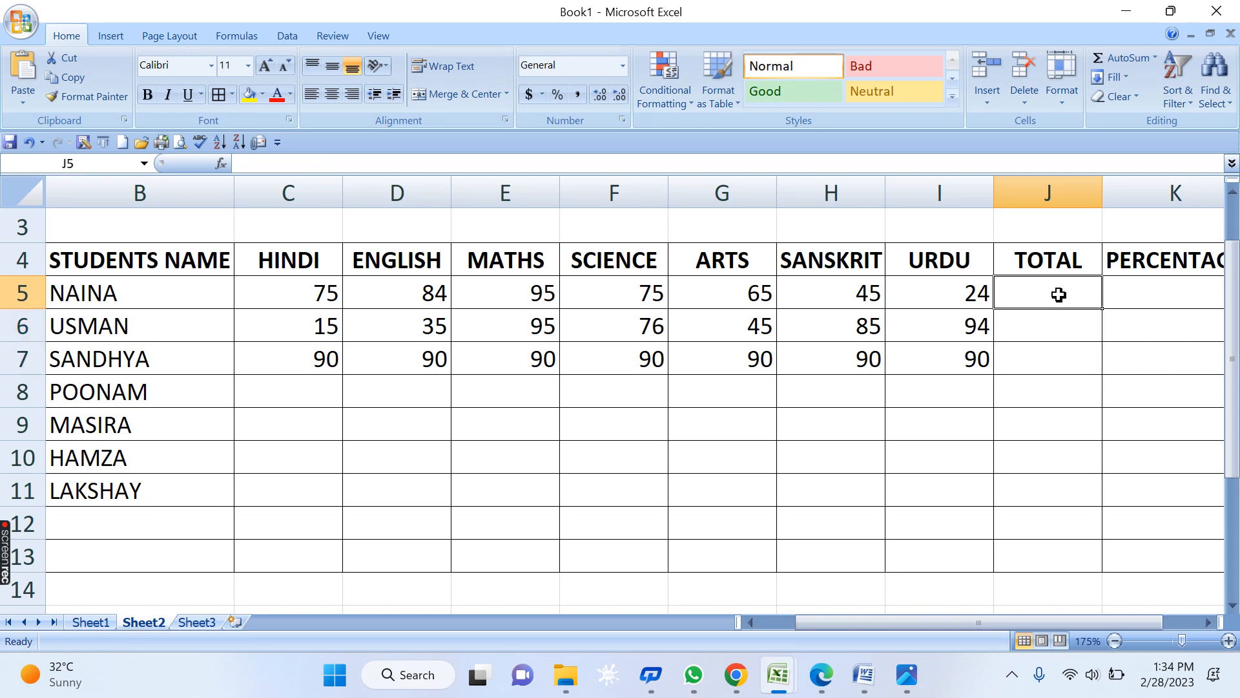
key("alt+equal")
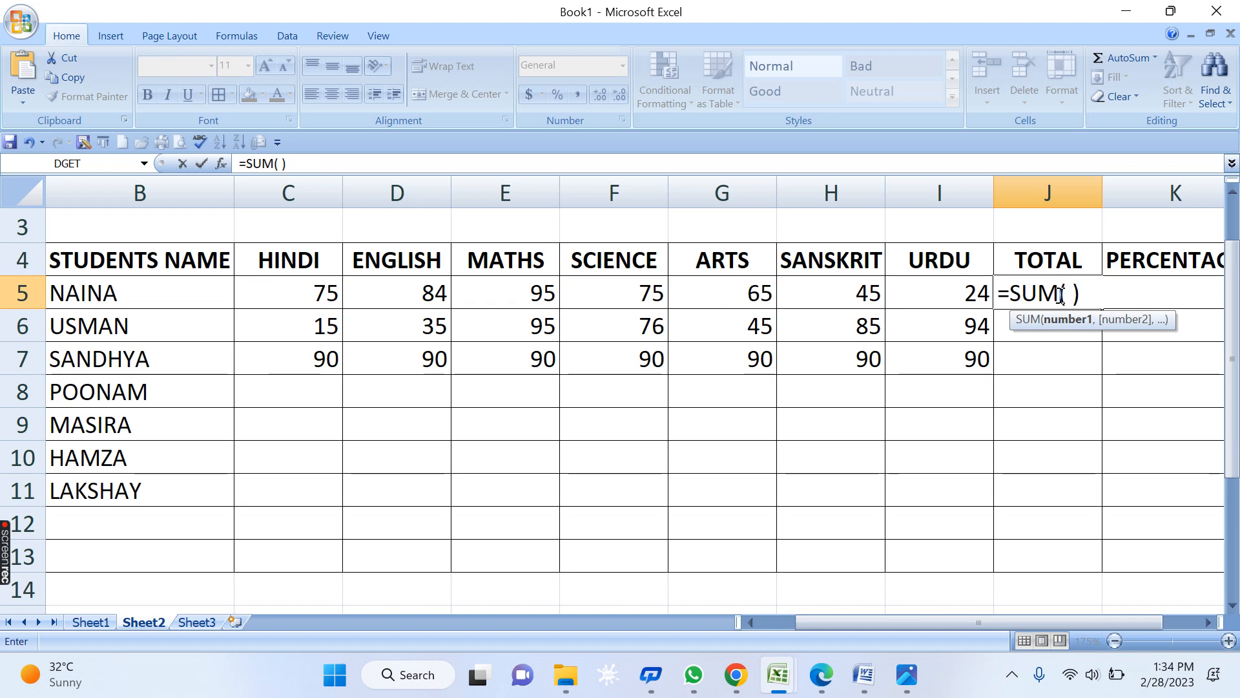
key("BackSpace")
left_click_drag(327, 288, 947, 307)
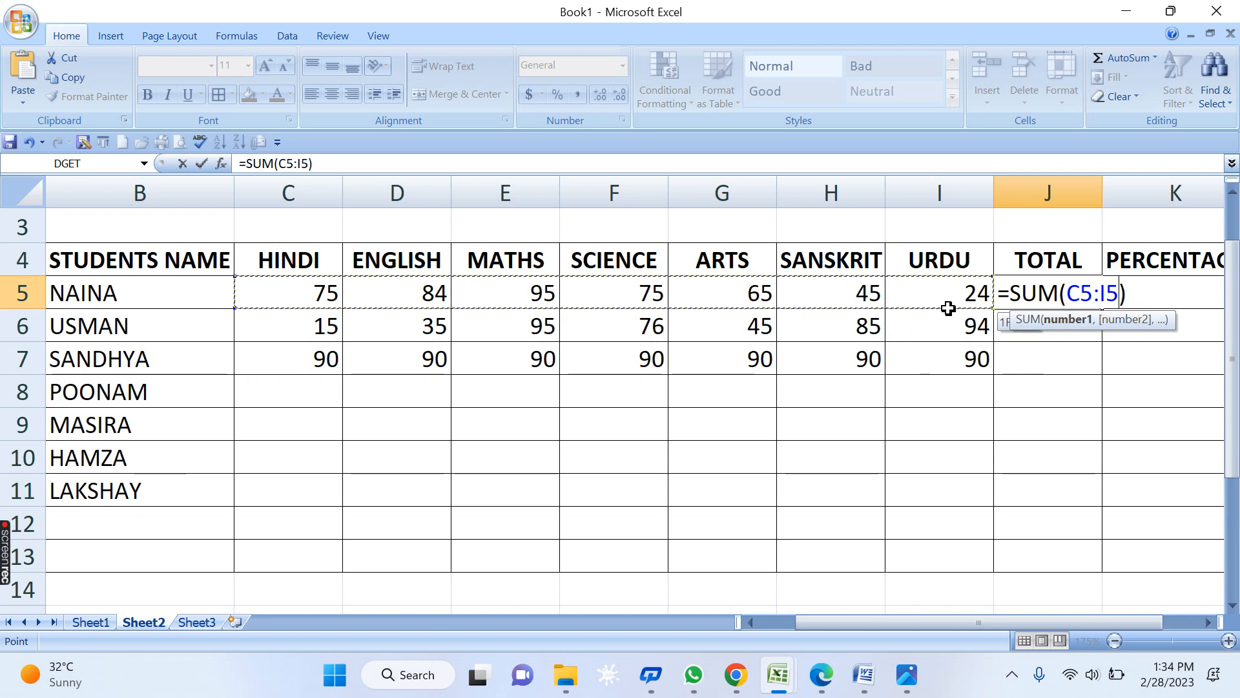
key("Return")
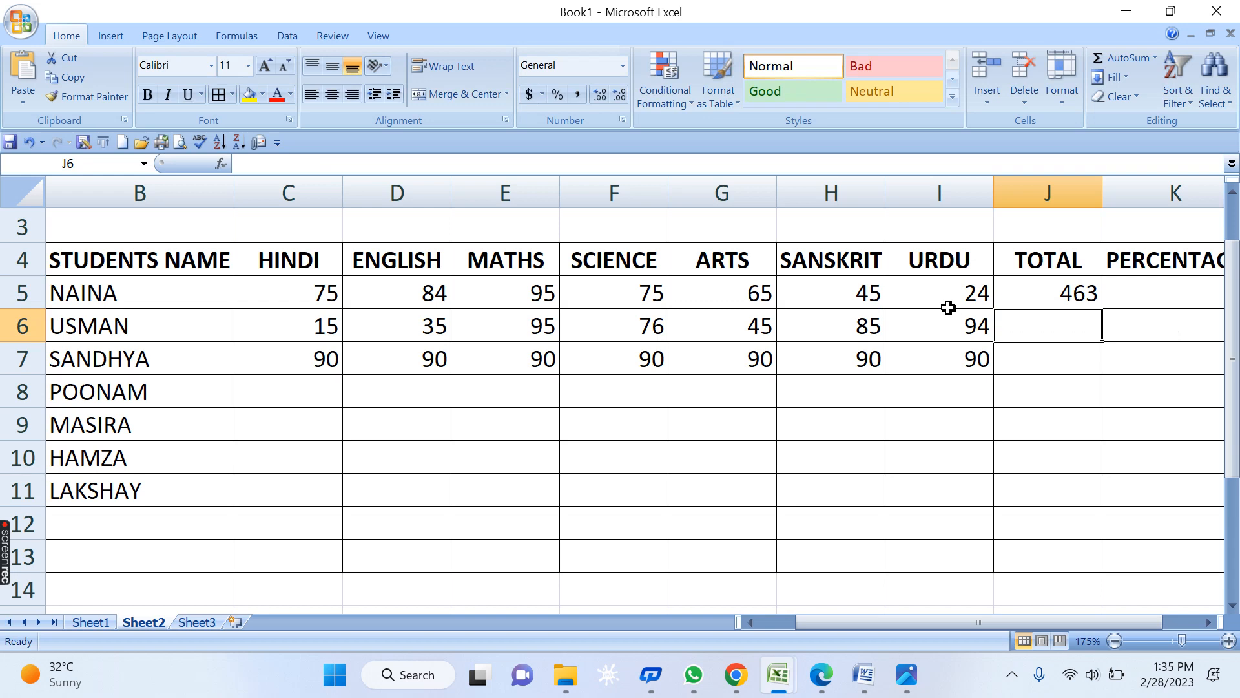
left_click(1071, 289)
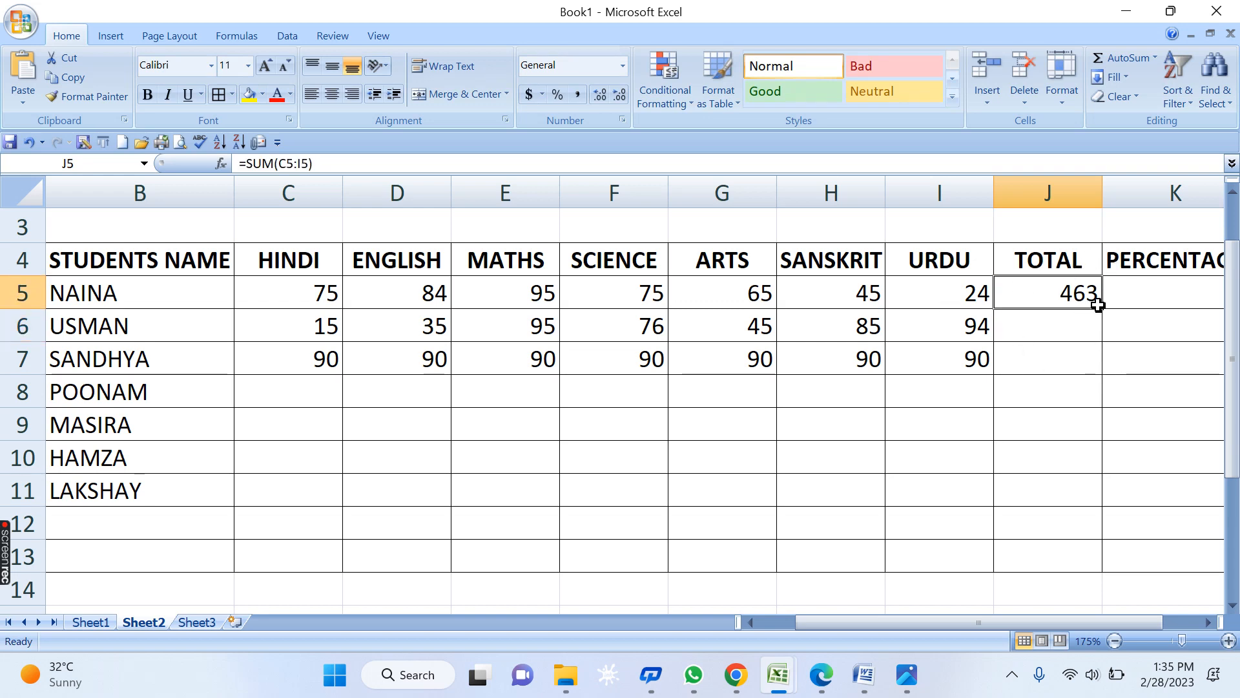
left_click_drag(1103, 309, 1103, 372)
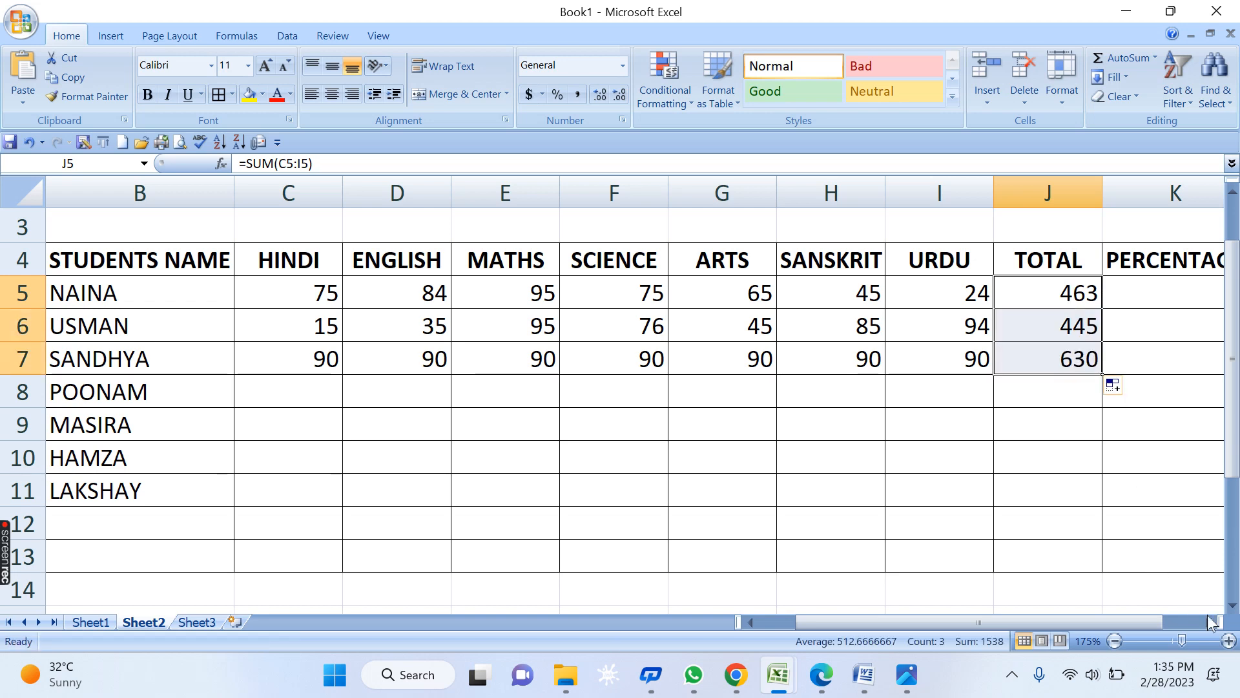
- Scroll right to the PERCENTAGE column and cancel an unfinished entry started in K5
left_click(1208, 622)
left_click(1208, 622)
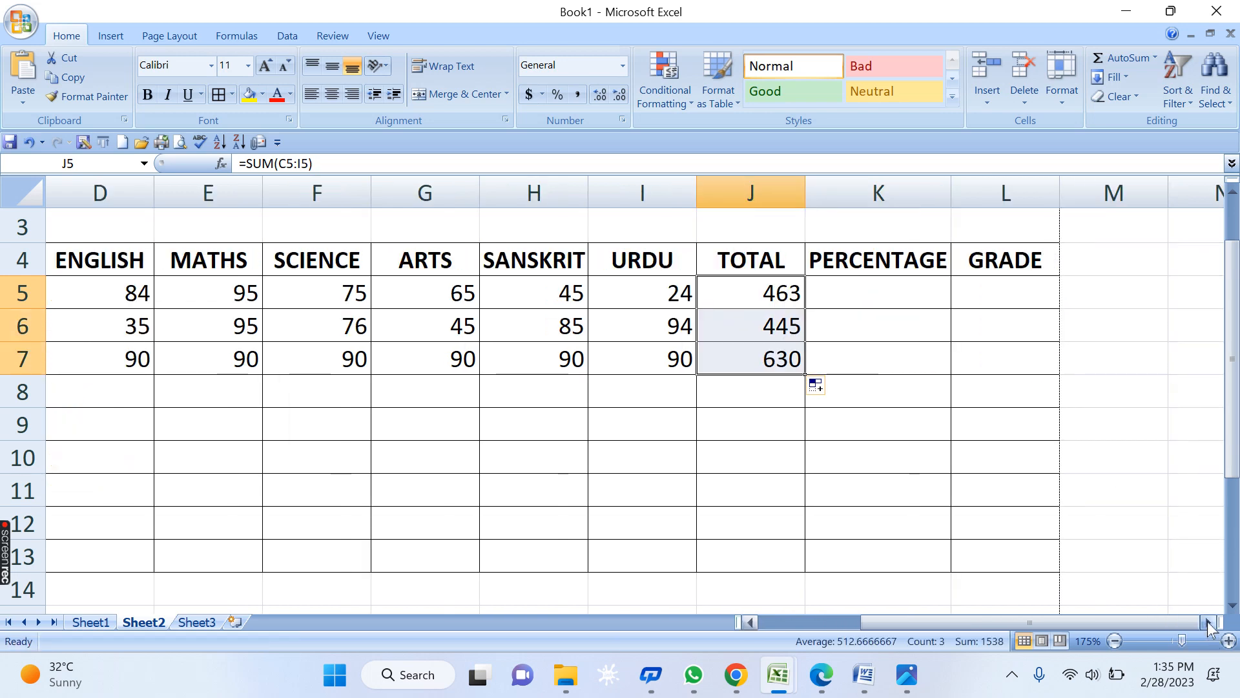
left_click(1208, 622)
left_click(1208, 622)
left_click(892, 355)
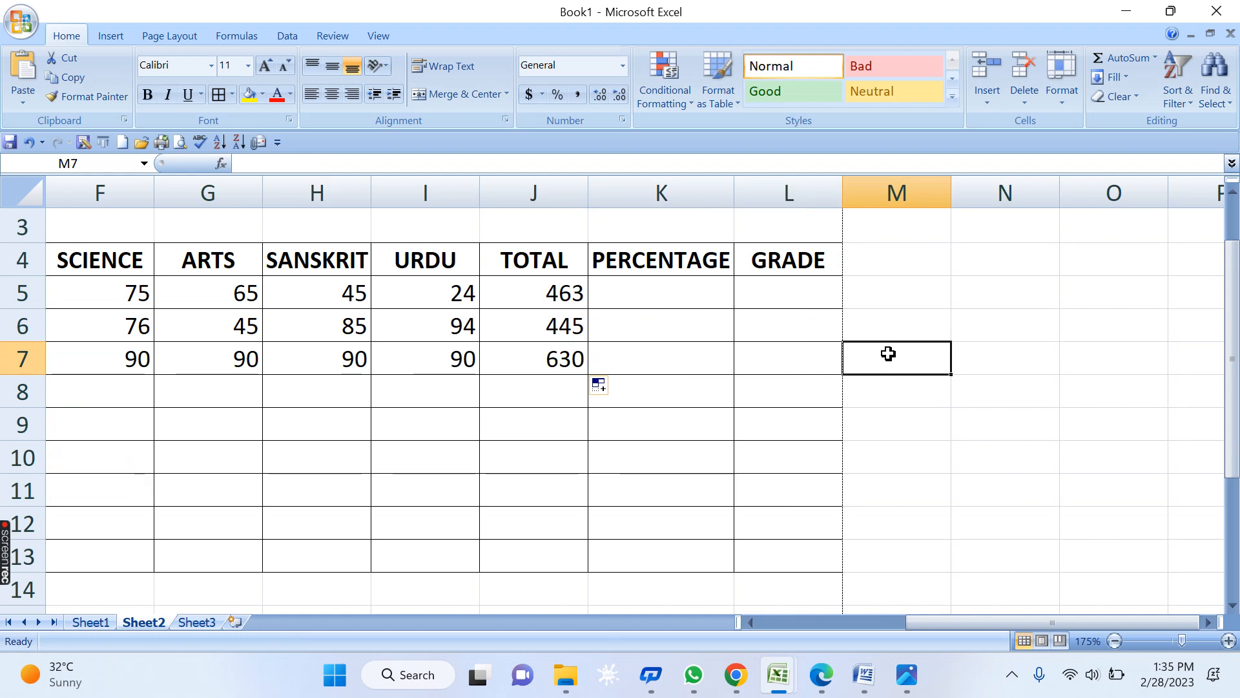
left_click(1209, 622)
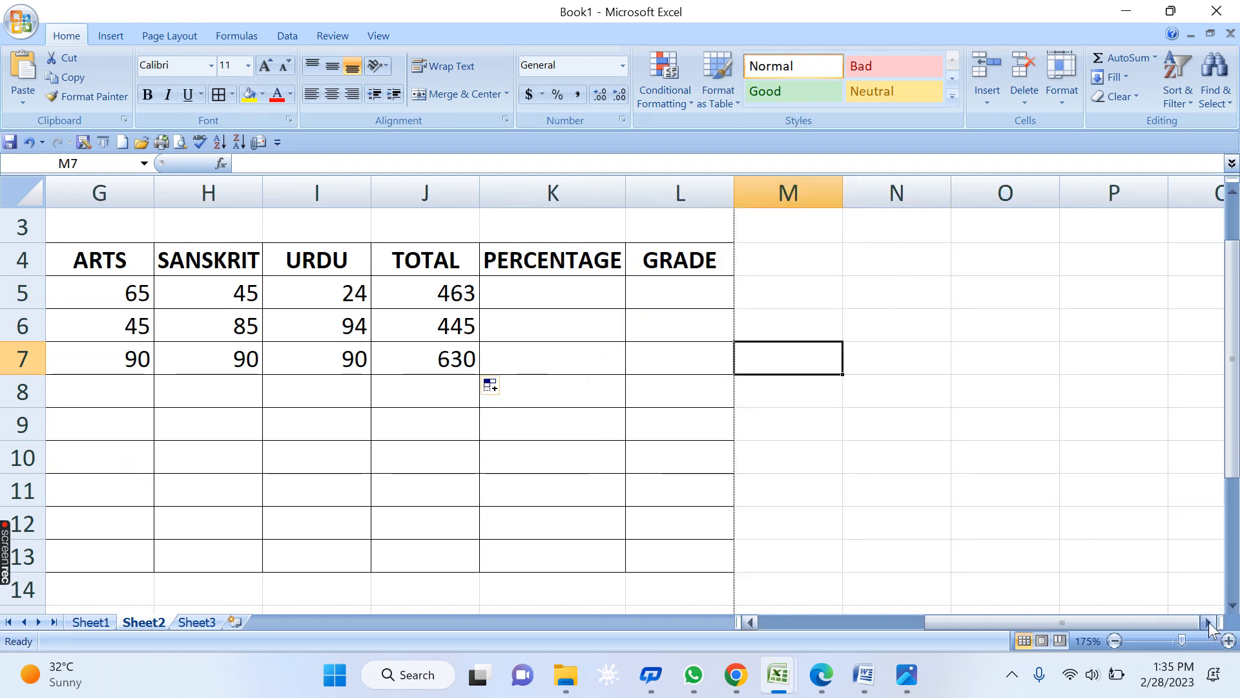
left_click(1207, 622)
left_click(908, 392)
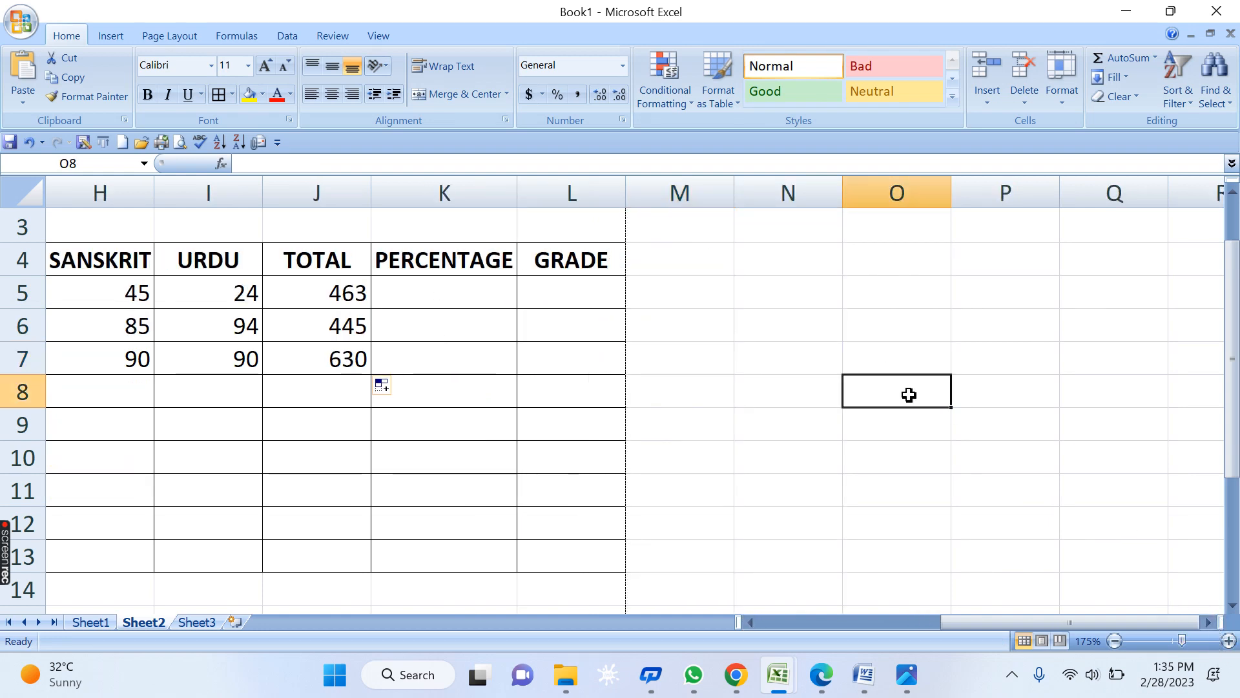
left_click(485, 291)
type("=")
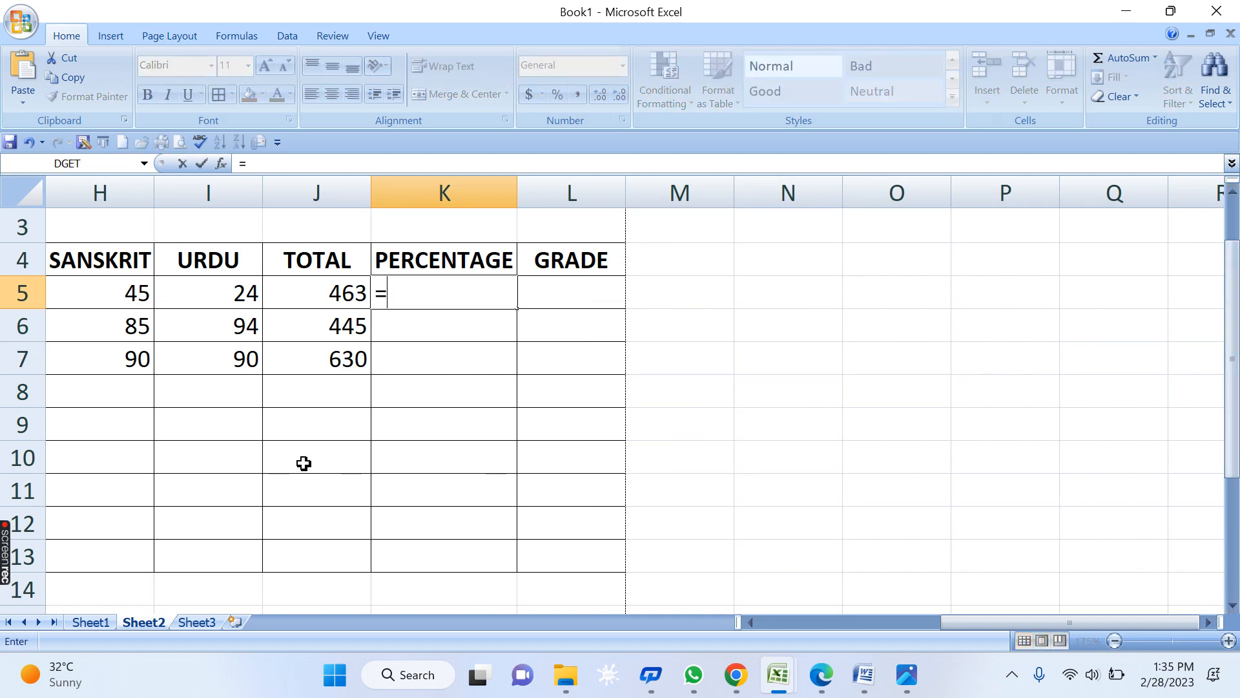
left_click_drag(289, 411, 943, 507)
key("Escape")
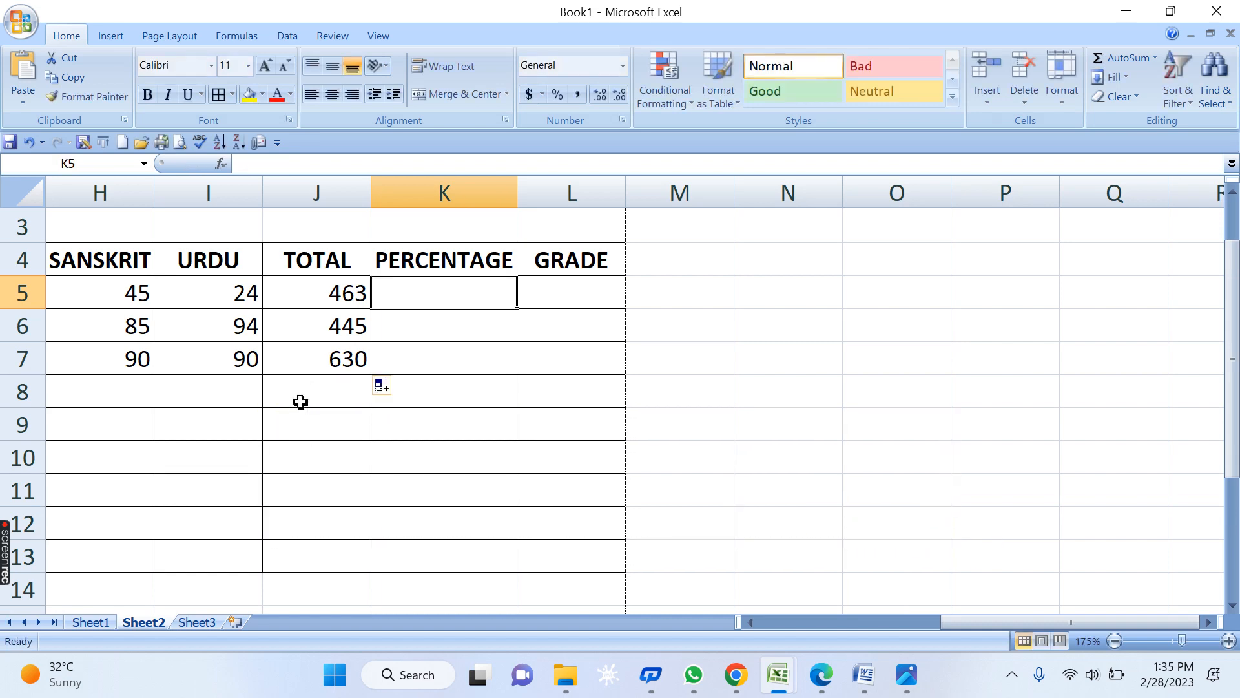
- Fill J8:O13 with light grey and remove all its borders
left_click_drag(300, 402, 940, 541)
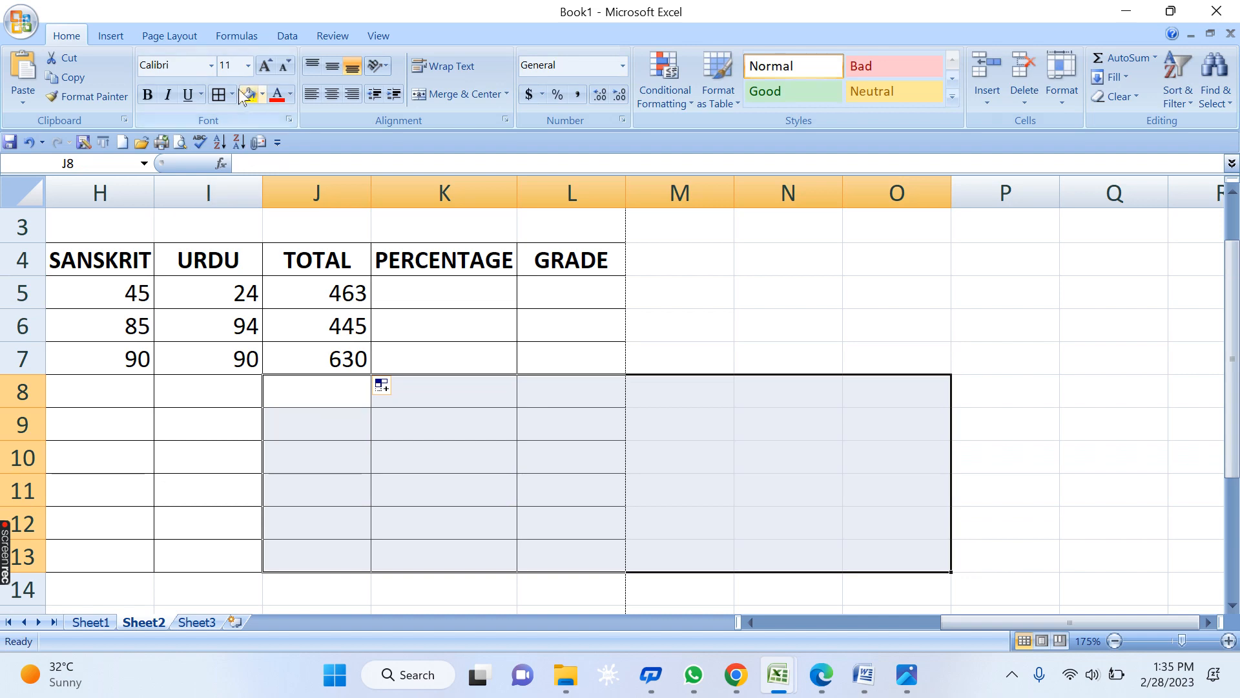
left_click(263, 94)
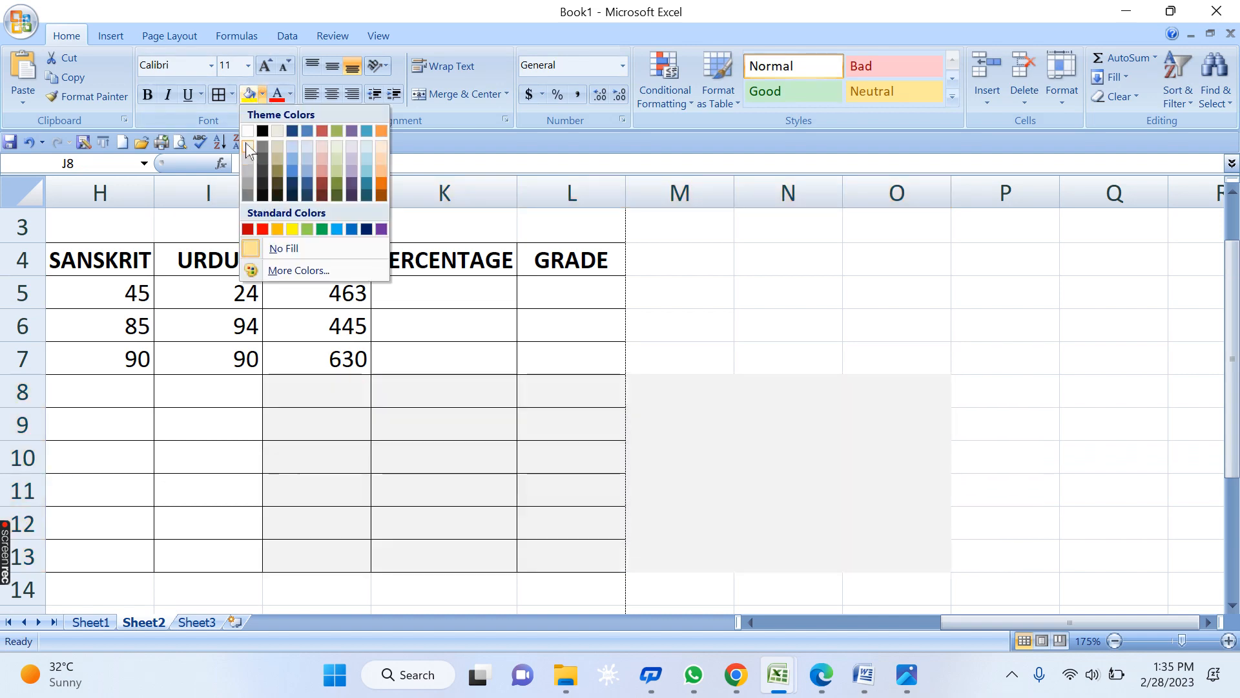
left_click(246, 142)
left_click(231, 95)
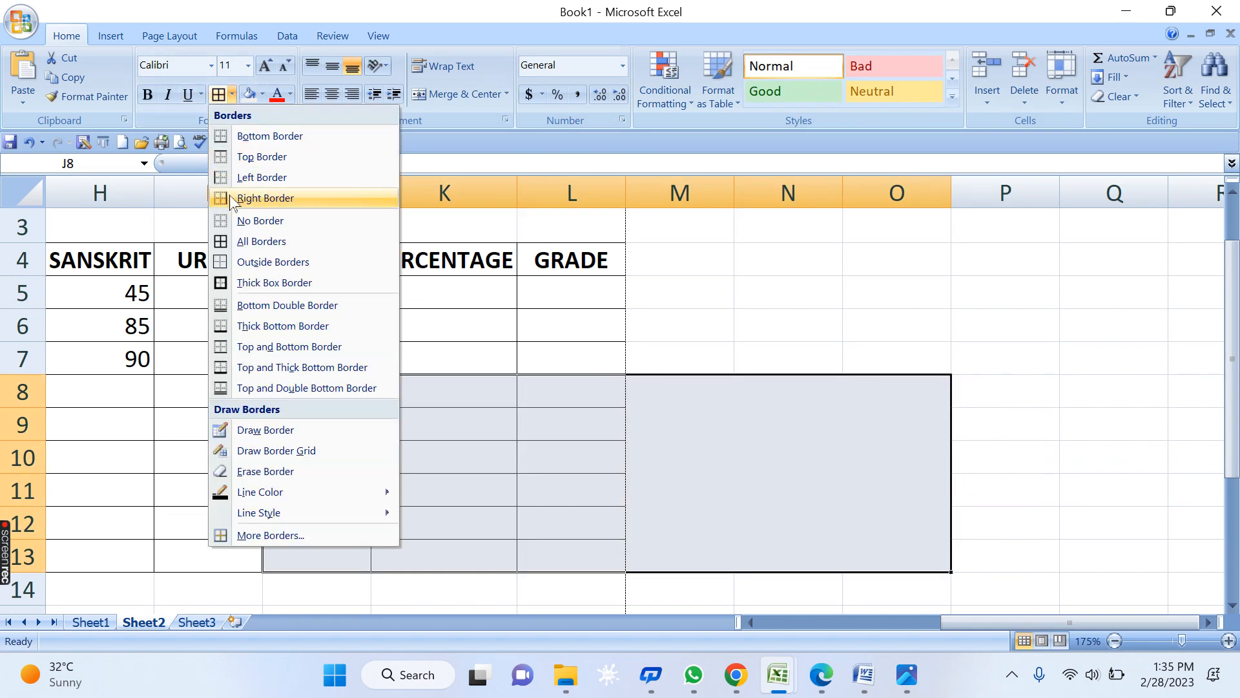
left_click(265, 219)
left_click(640, 455)
left_click(417, 423)
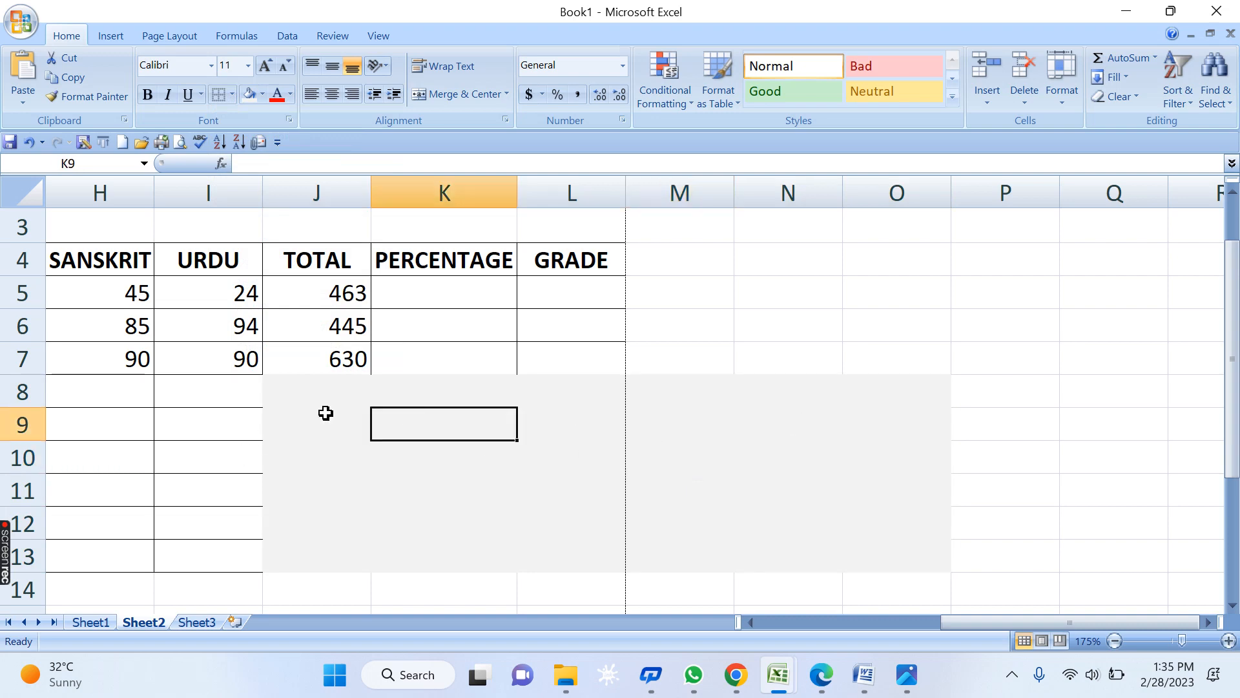
- Enter '=OBTAINED MARKS*100/MM in J9 so it displays as a plain-text note
left_click(322, 433)
type("=")
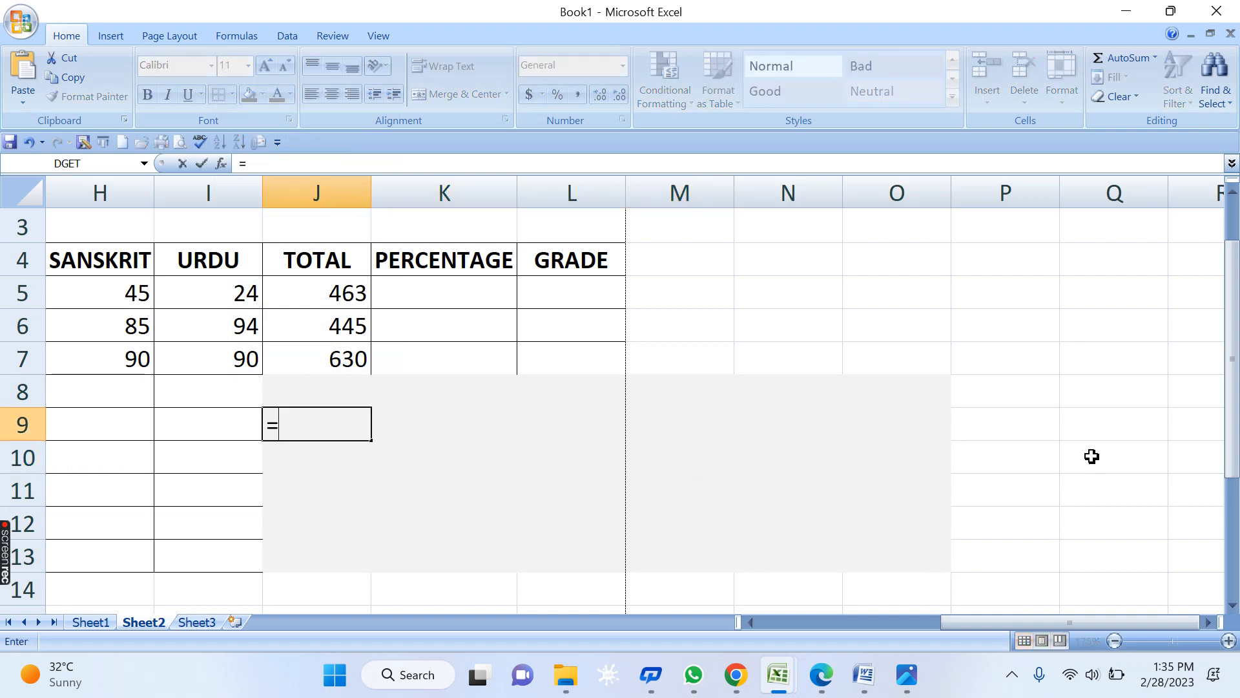
type("OBJT")
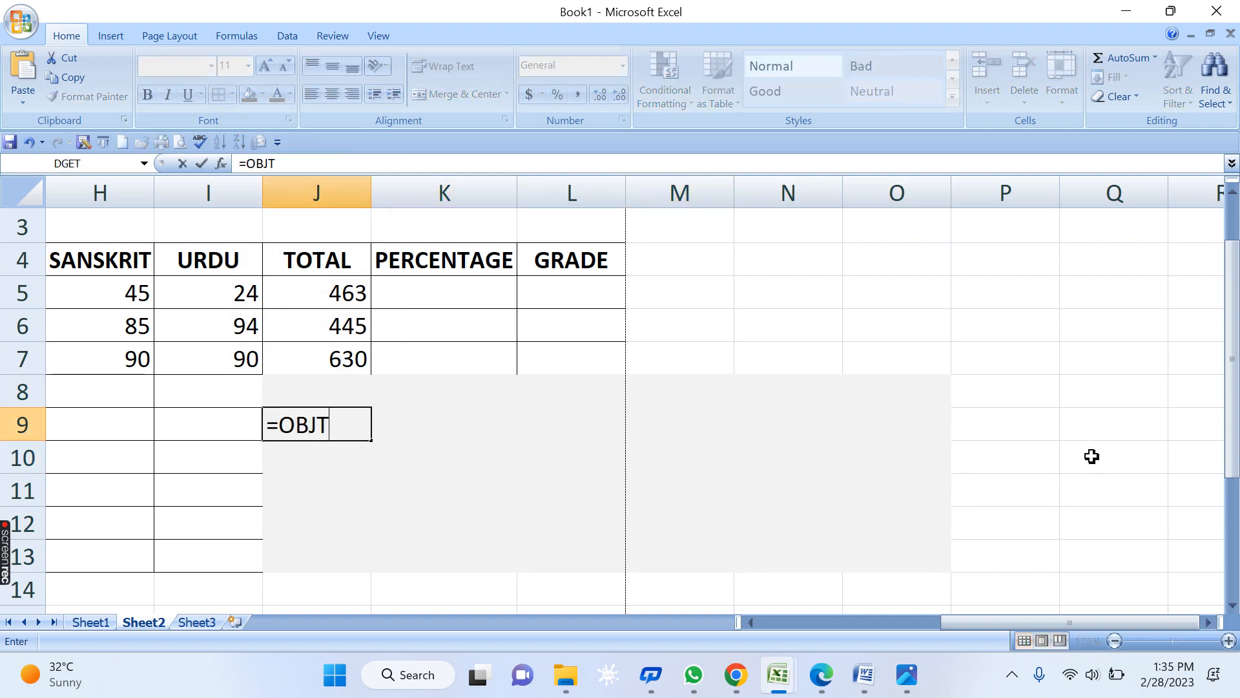
key("BackSpace")
key("BackSpace")
type("TAIND")
type("D ")
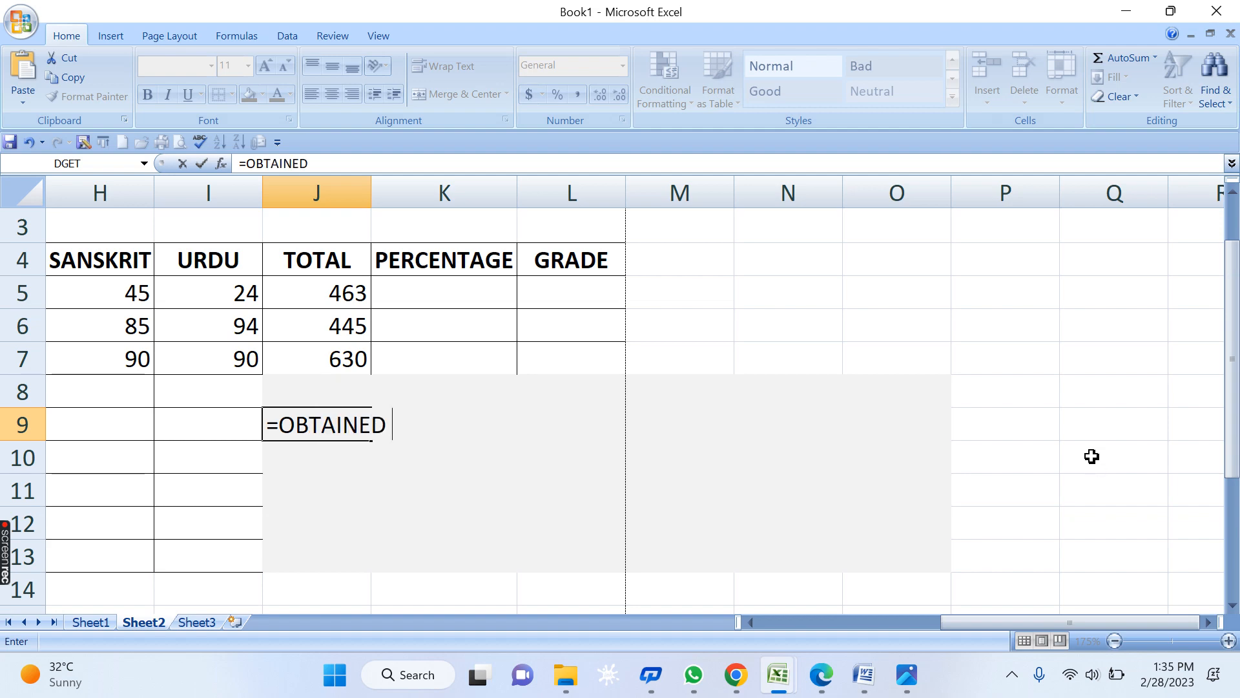
type("MARKS*")
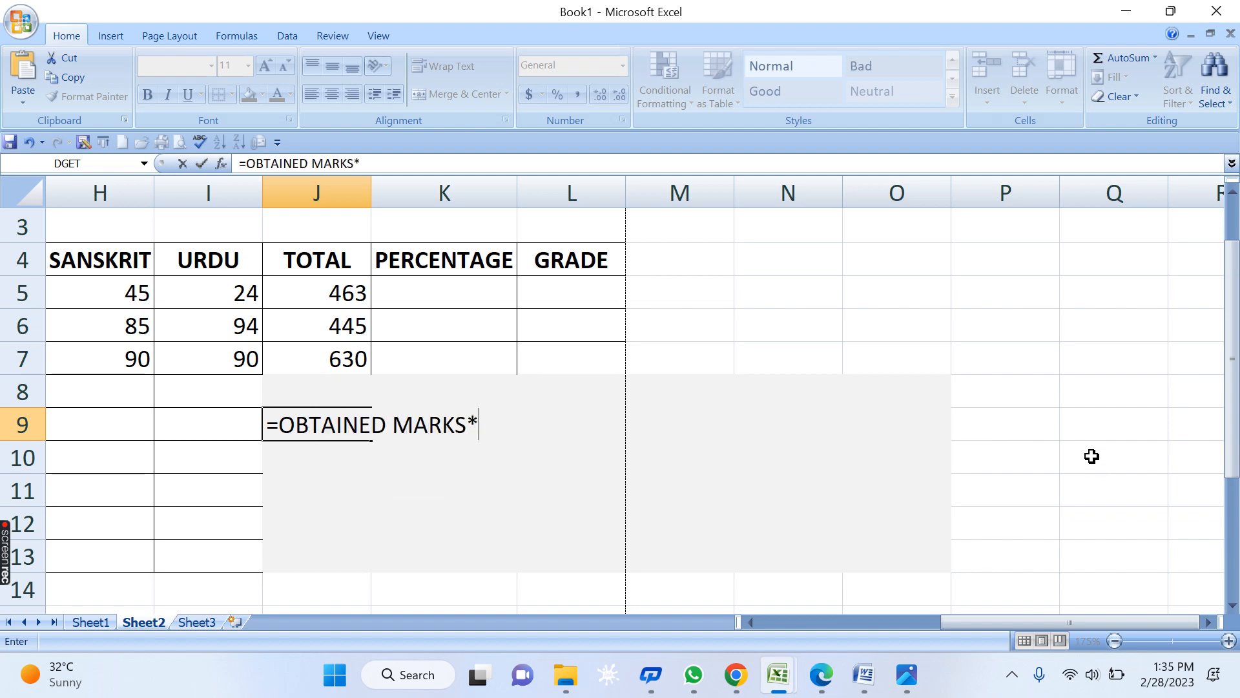
type("100")
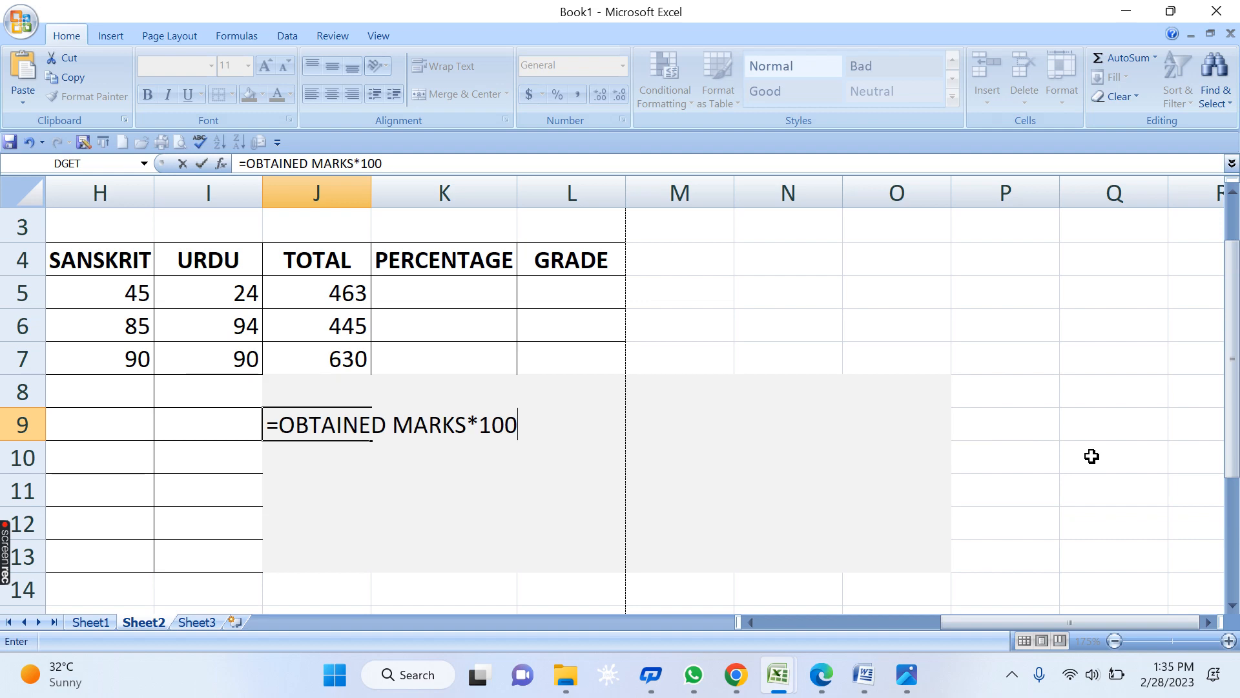
type("/MM")
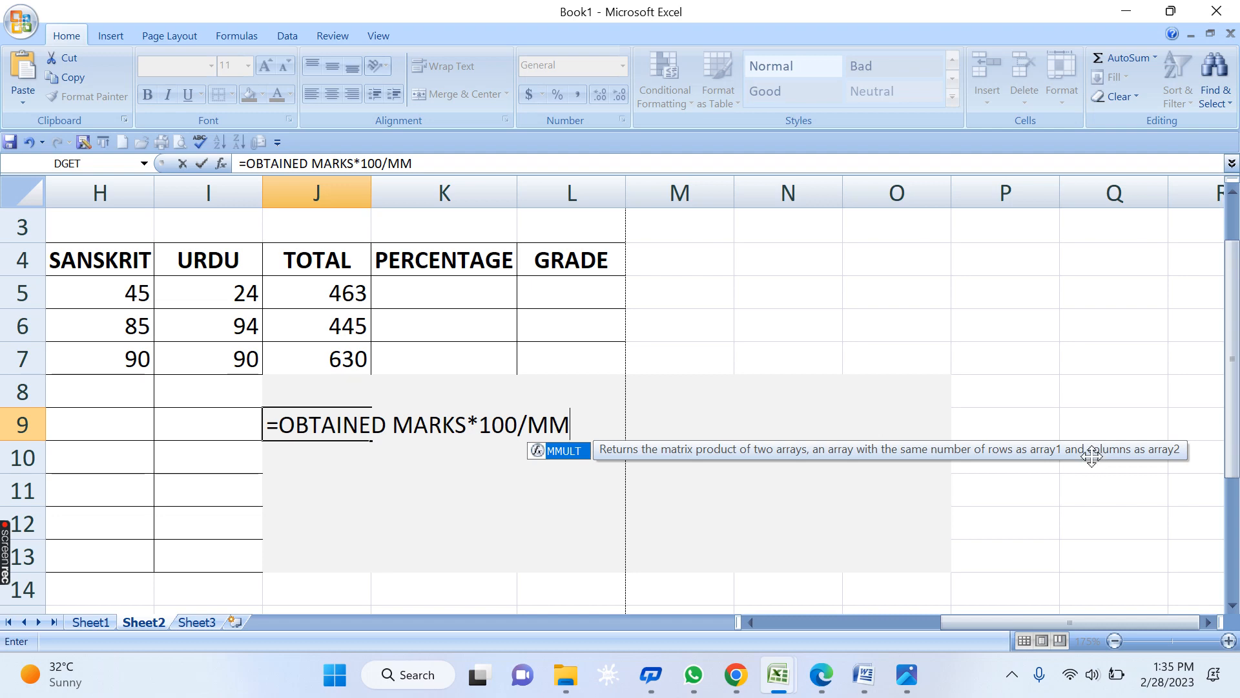
key("Return")
key("Up")
key("F2")
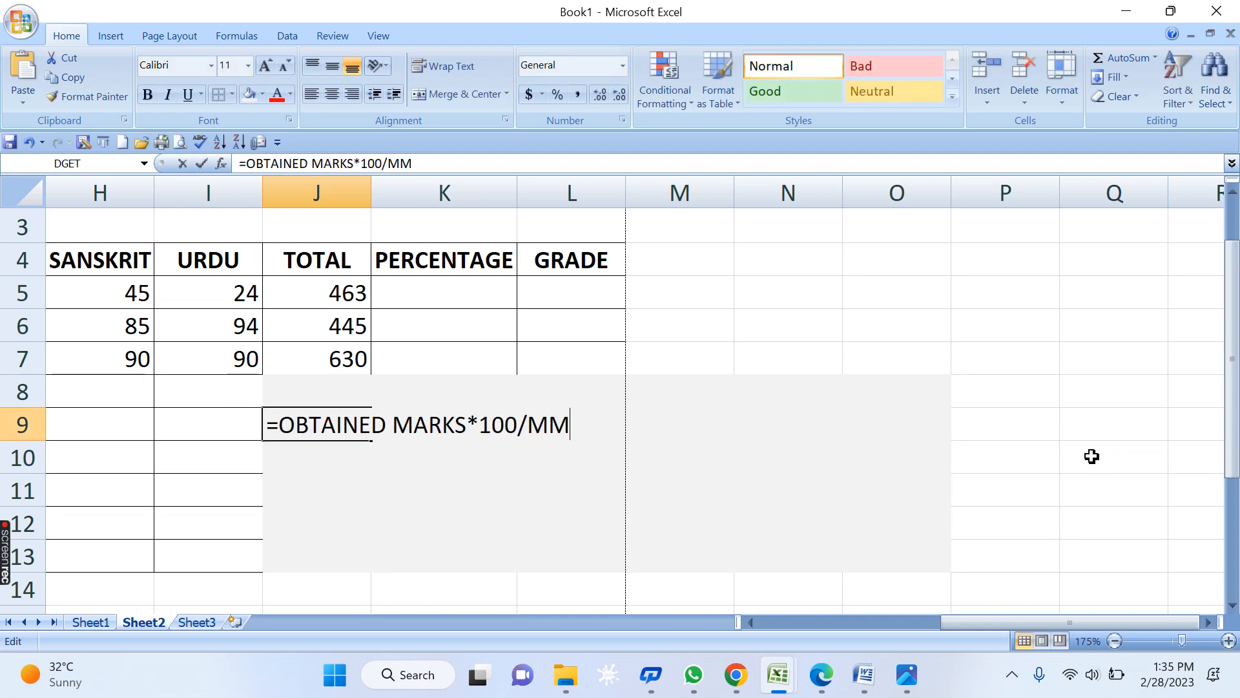
type("'")
key("Return")
key("Return")
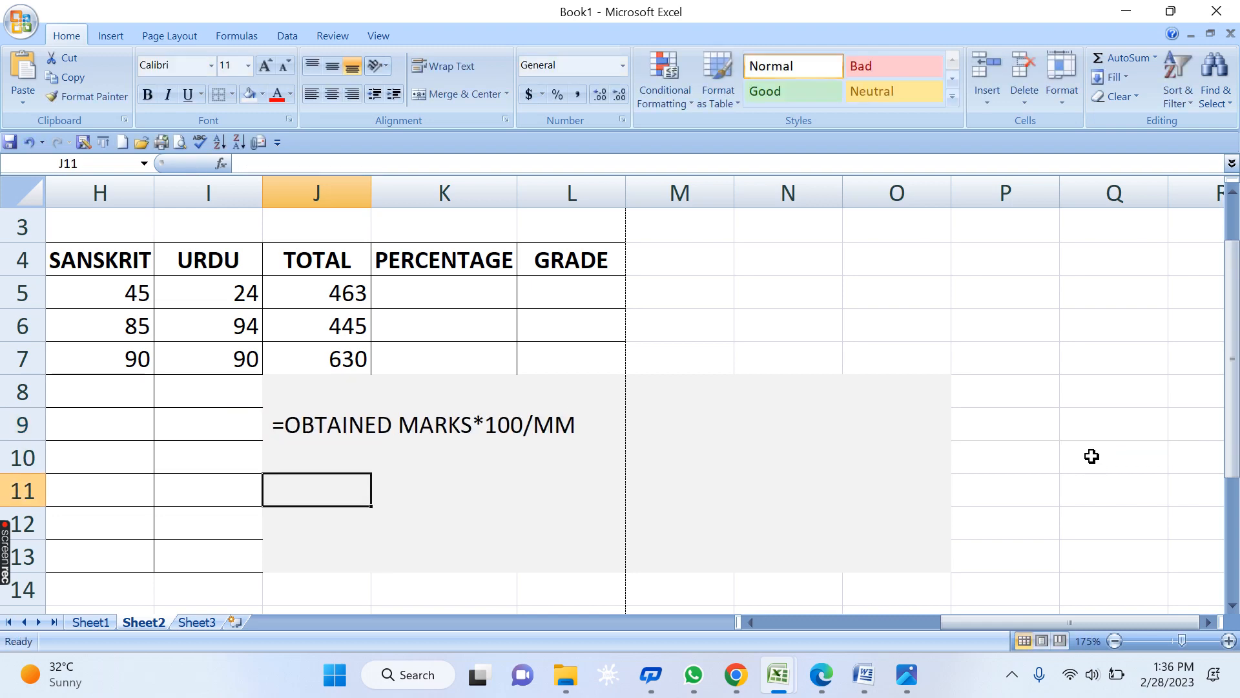
- Enter =463*100/700 in K5, showing NAINA's percentage 66.1428571
type("=")
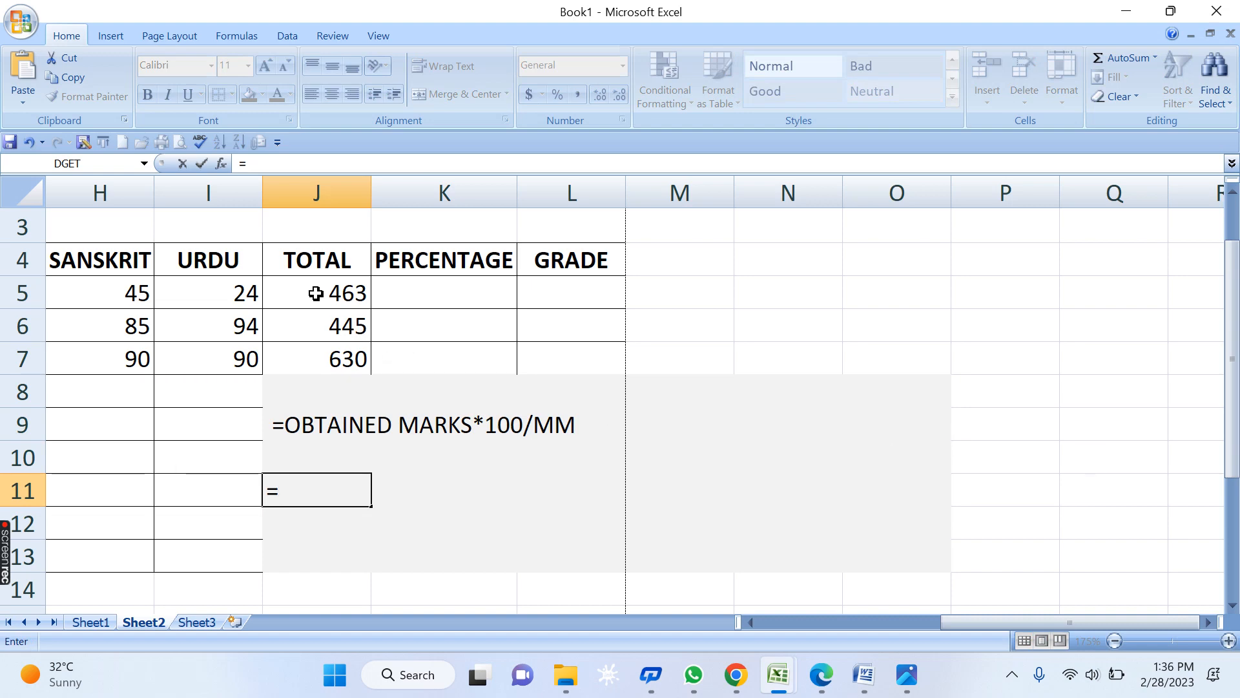
key("Escape")
left_click(446, 296)
type("=")
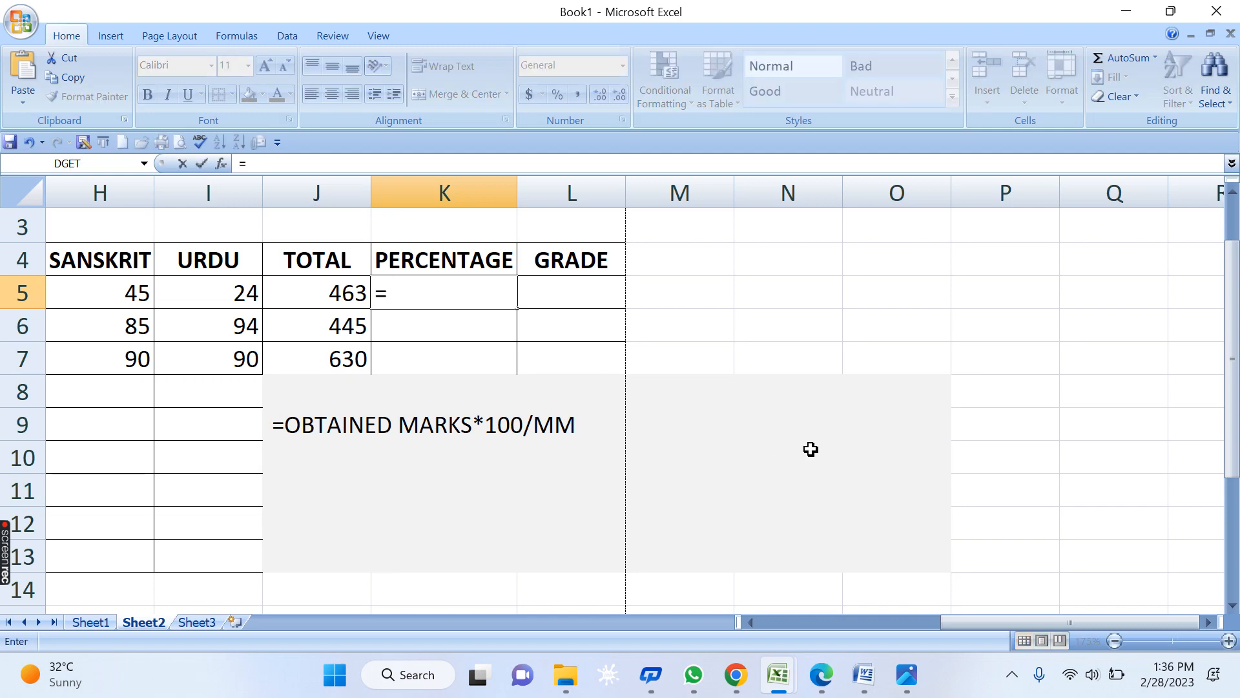
type("463")
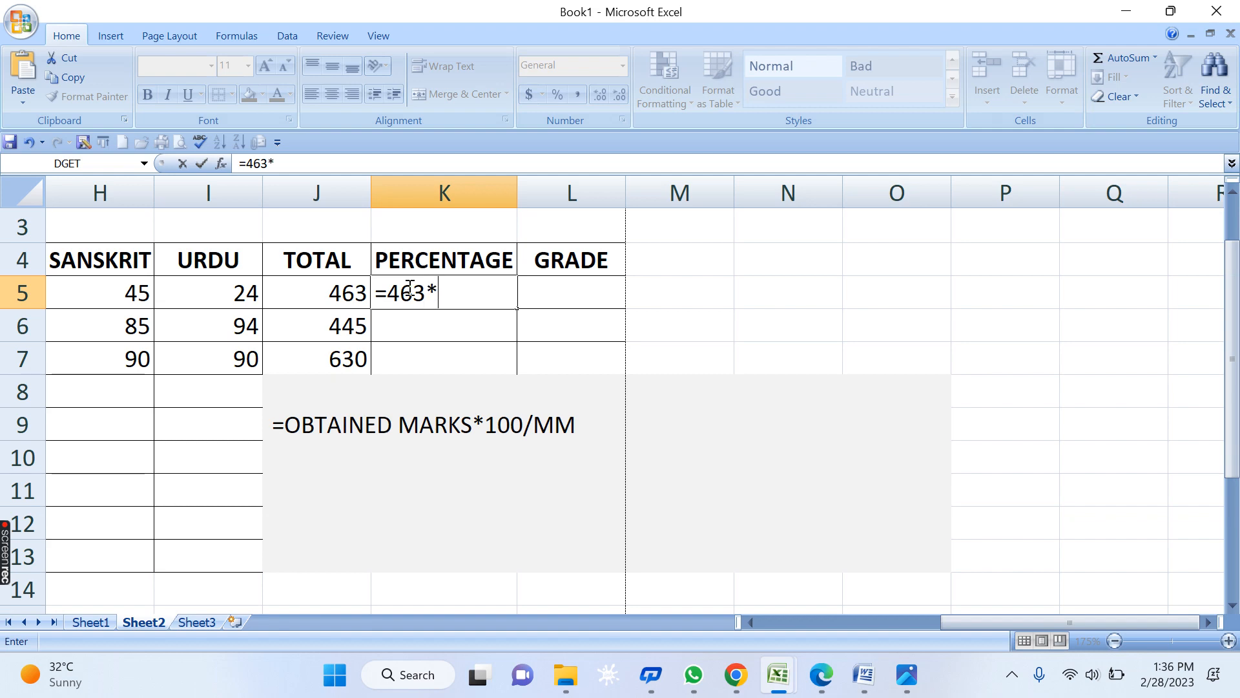
type("*100/")
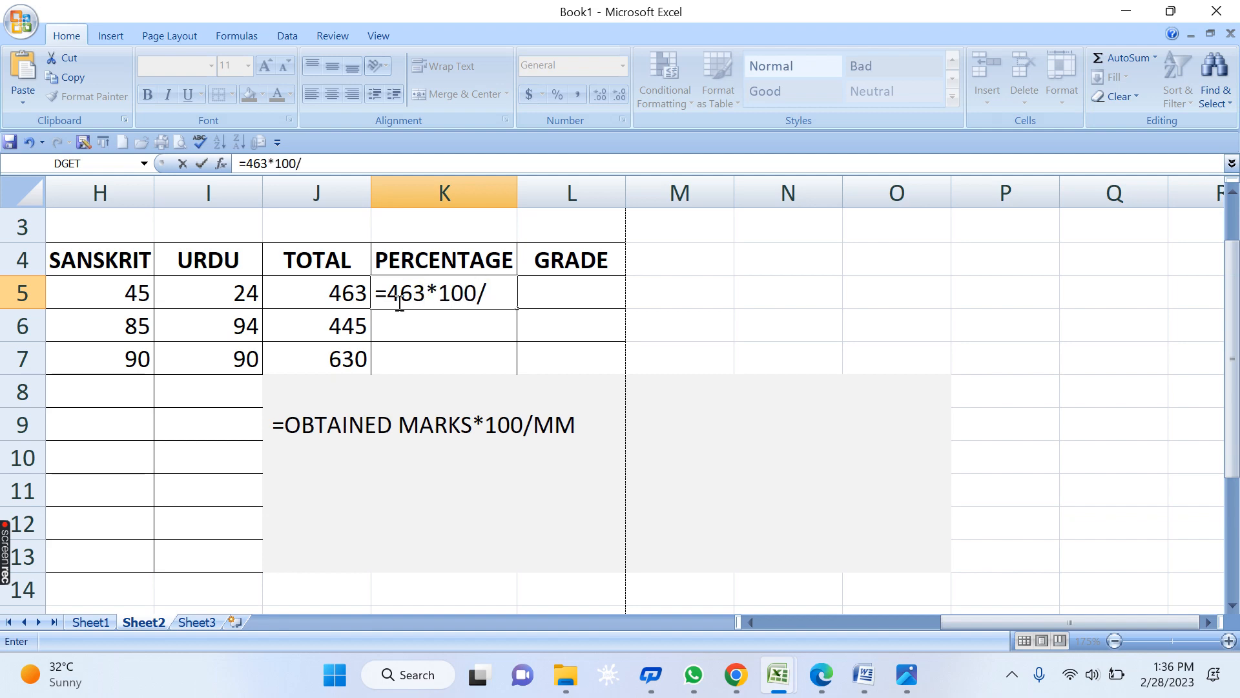
left_click_drag(1034, 623, 851, 625)
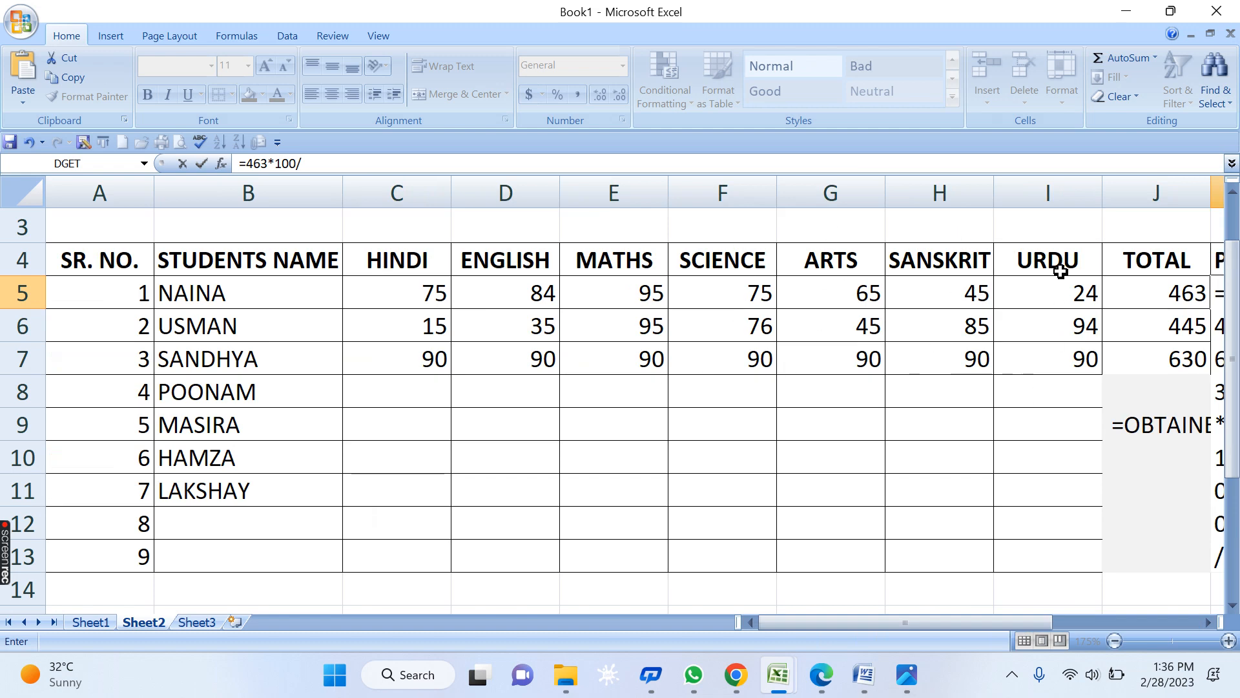
left_click(1208, 622)
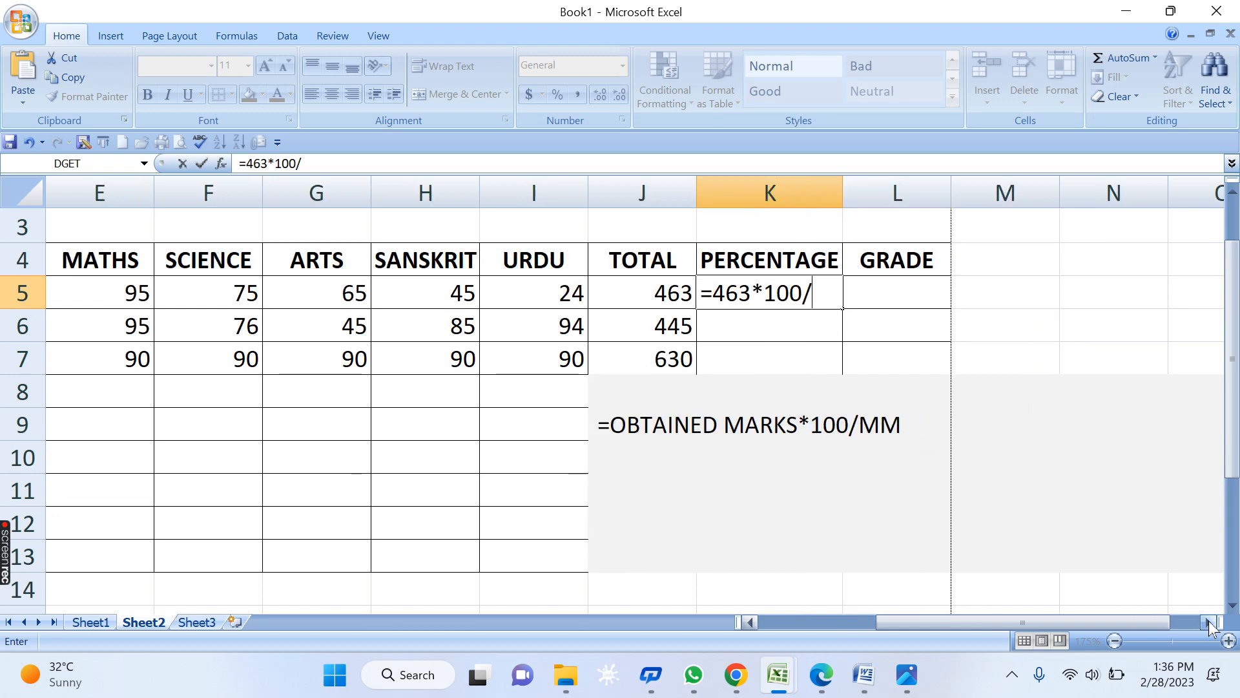
type("00")
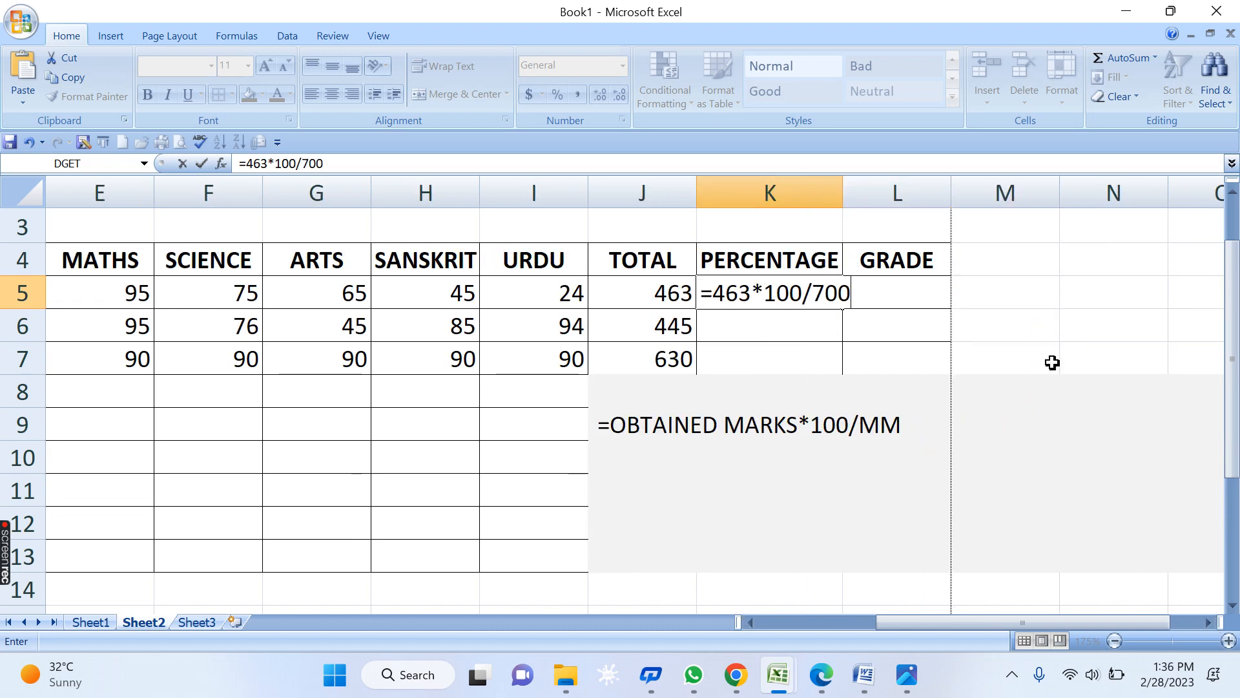
key("Return")
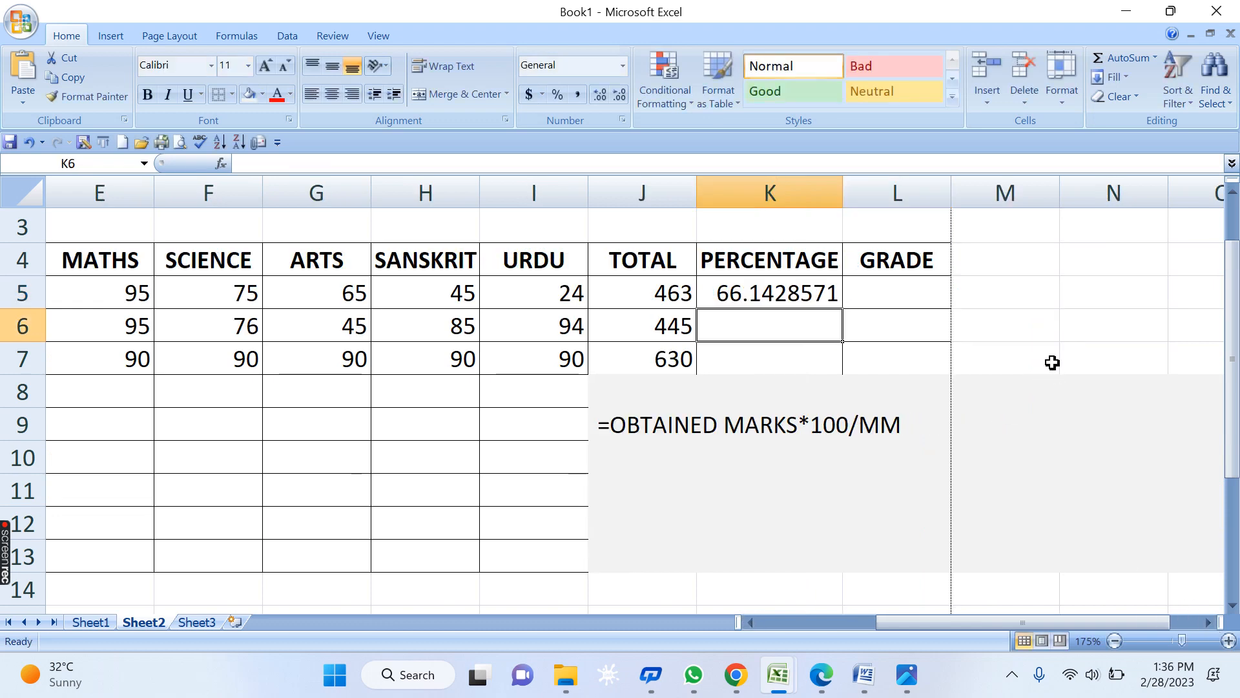
- Fill K5 down to K7, find the constant 463 copied, and clear K6:K7
left_click(822, 289)
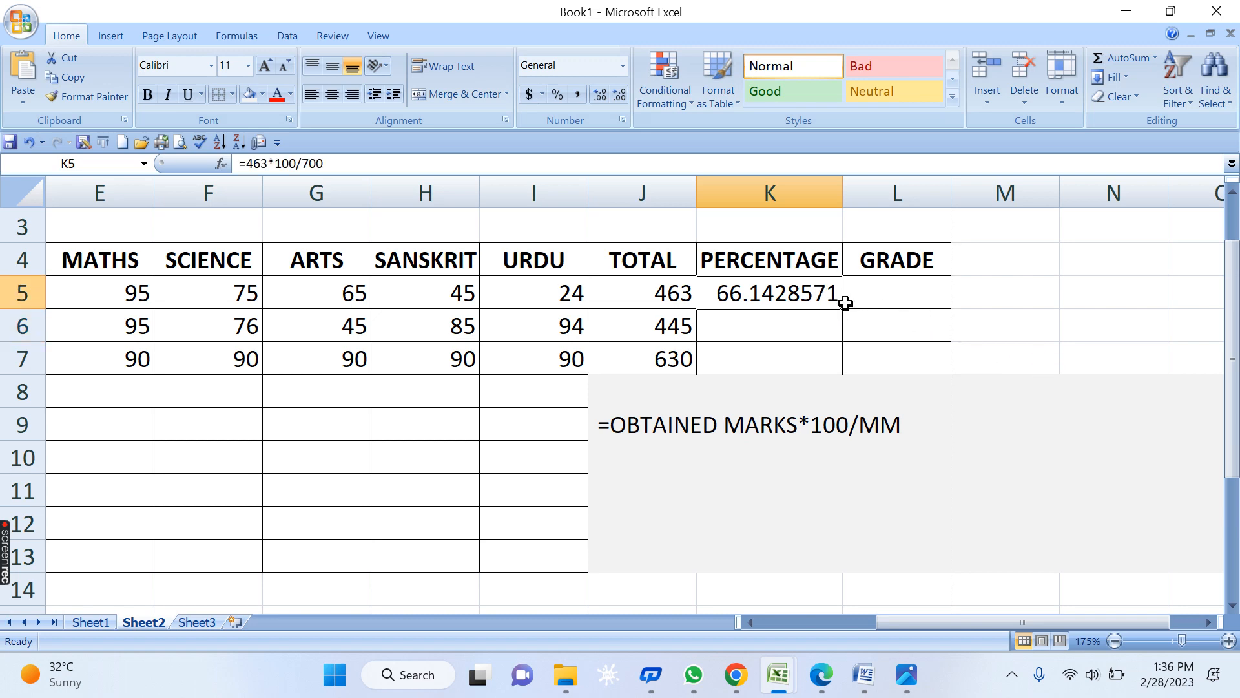
left_click_drag(843, 304, 846, 371)
left_click(1010, 430)
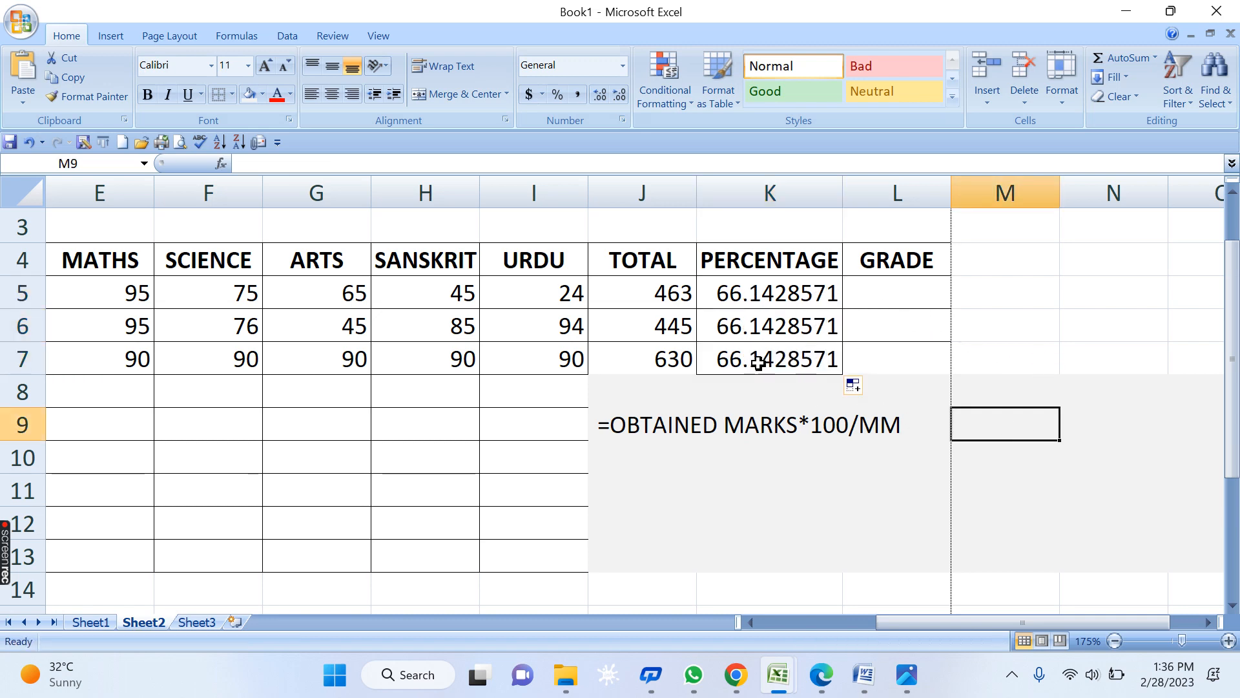
left_click(846, 353)
left_click(714, 324)
key("F2")
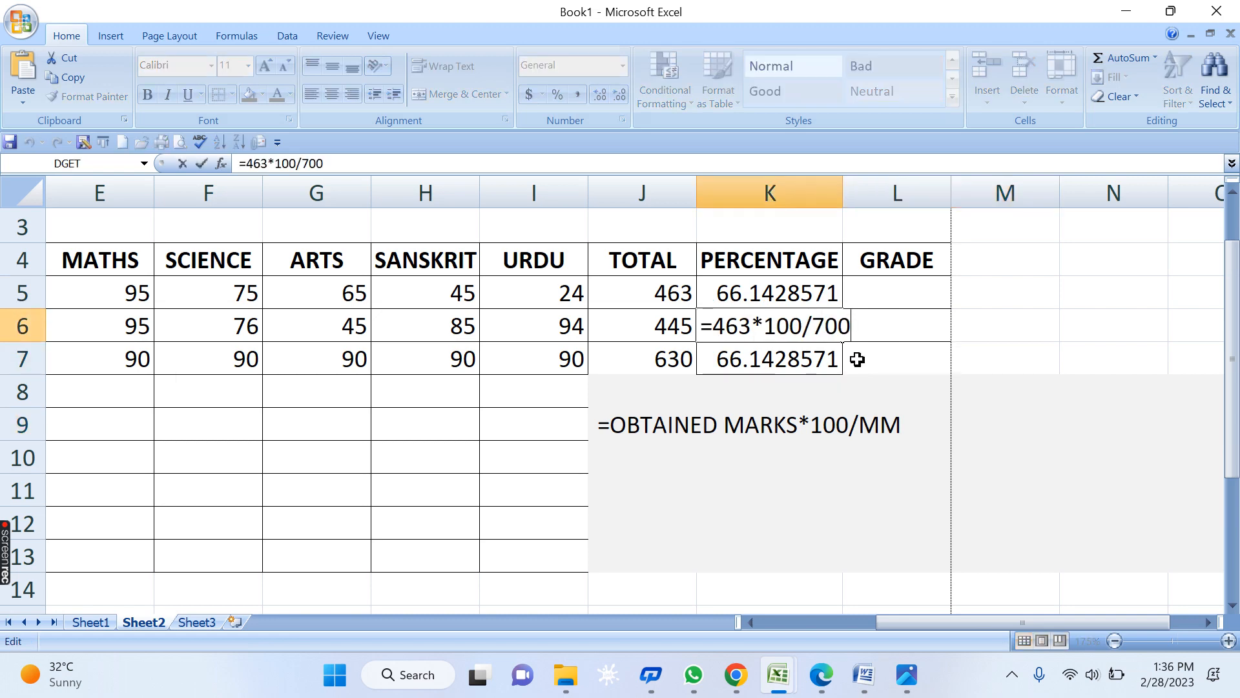
key("Return")
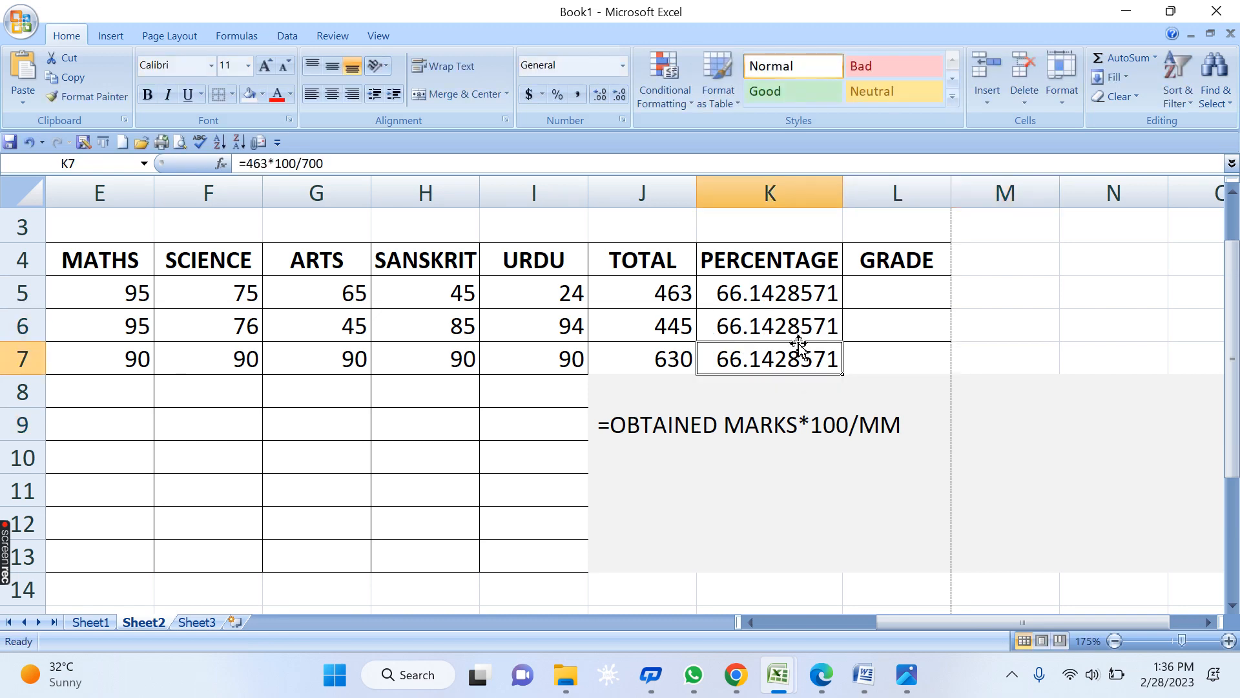
double_click(773, 361)
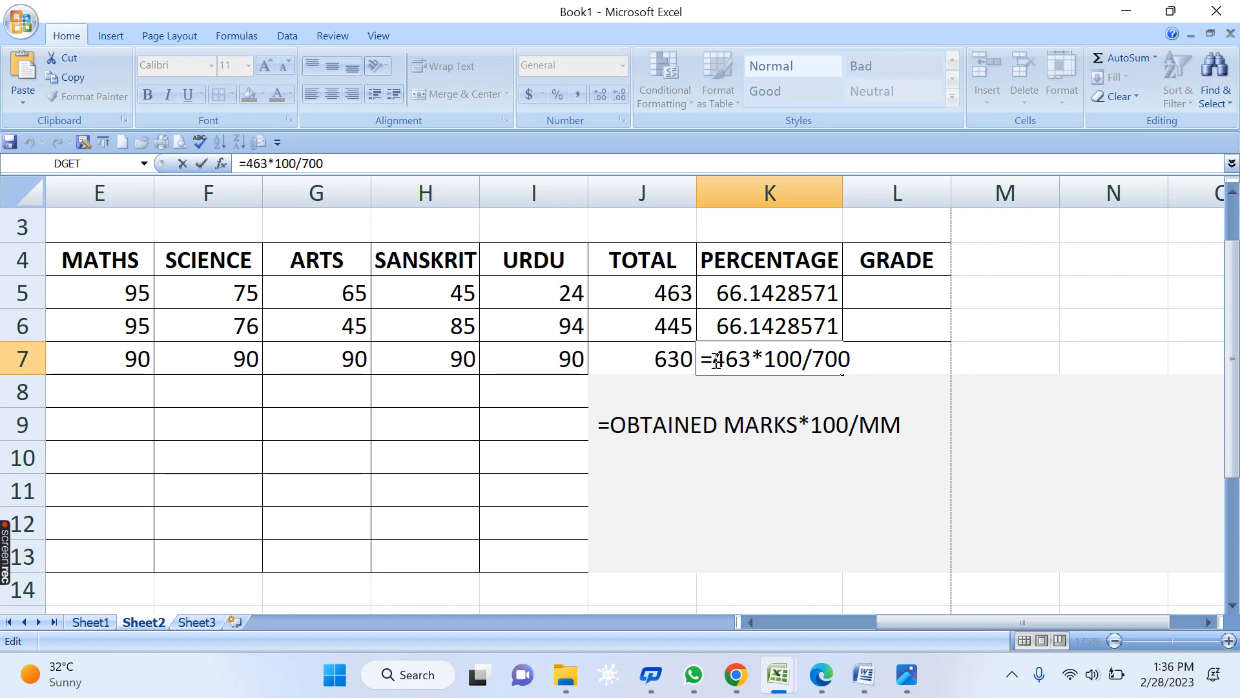
left_click_drag(713, 359, 748, 363)
key("Escape")
key("Delete")
left_click(747, 294)
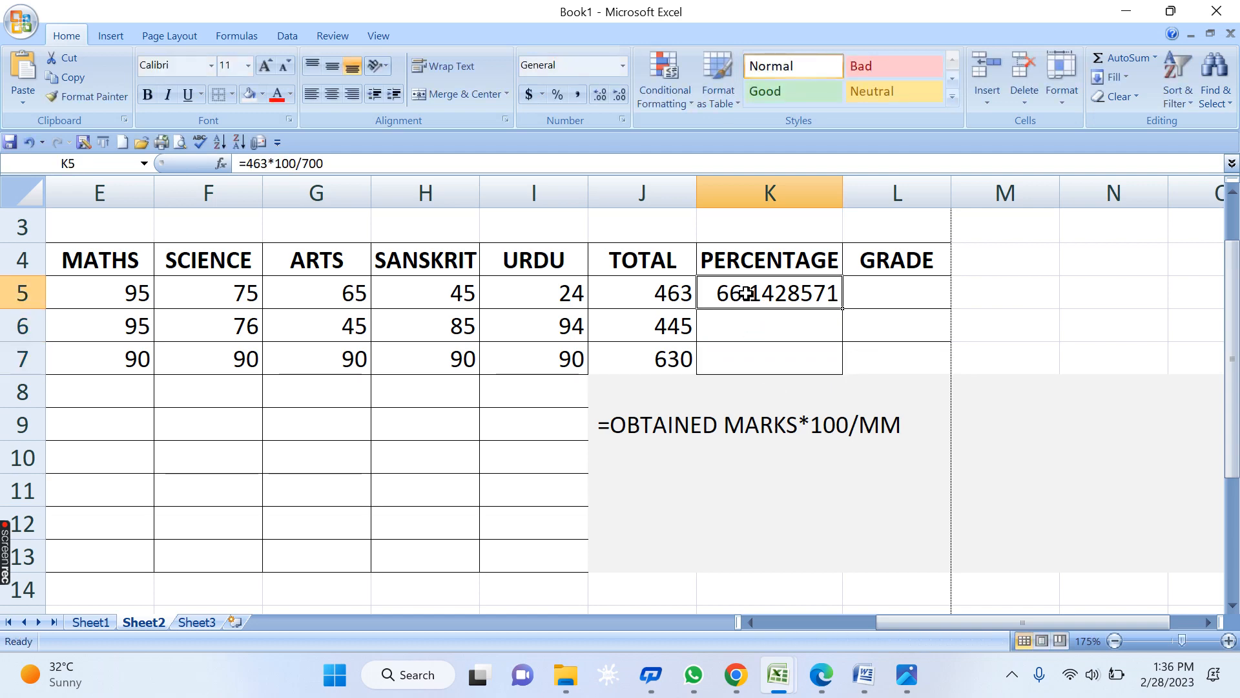
- Change K5 to =J5*100/700 and fill it to K7, giving 66.1428571, 63.5714286 and 90
double_click(748, 294)
left_click_drag(747, 286, 713, 294)
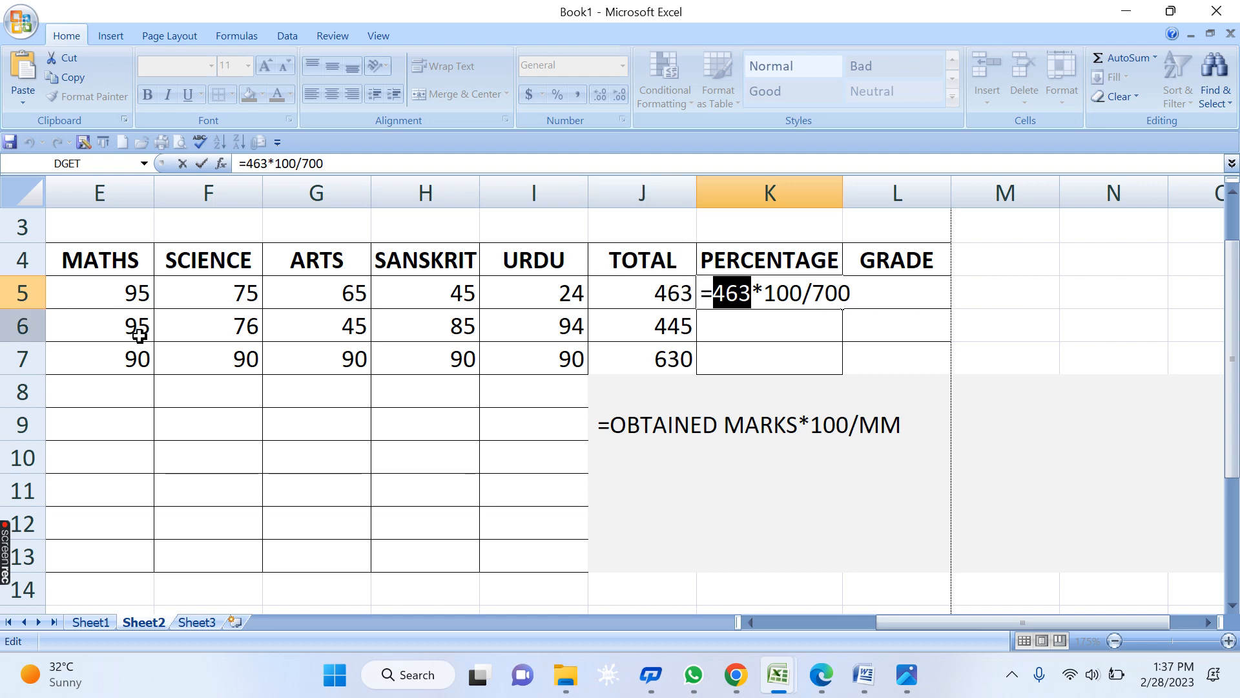
type("J5")
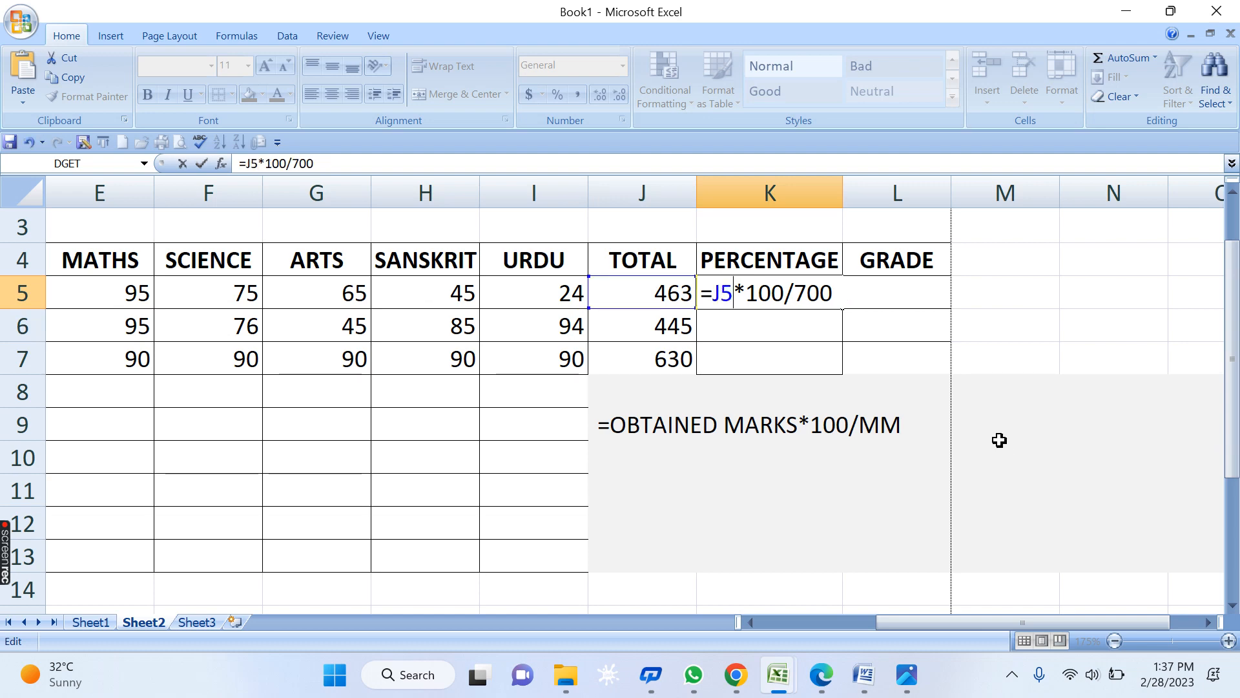
key("Return")
left_click(752, 286)
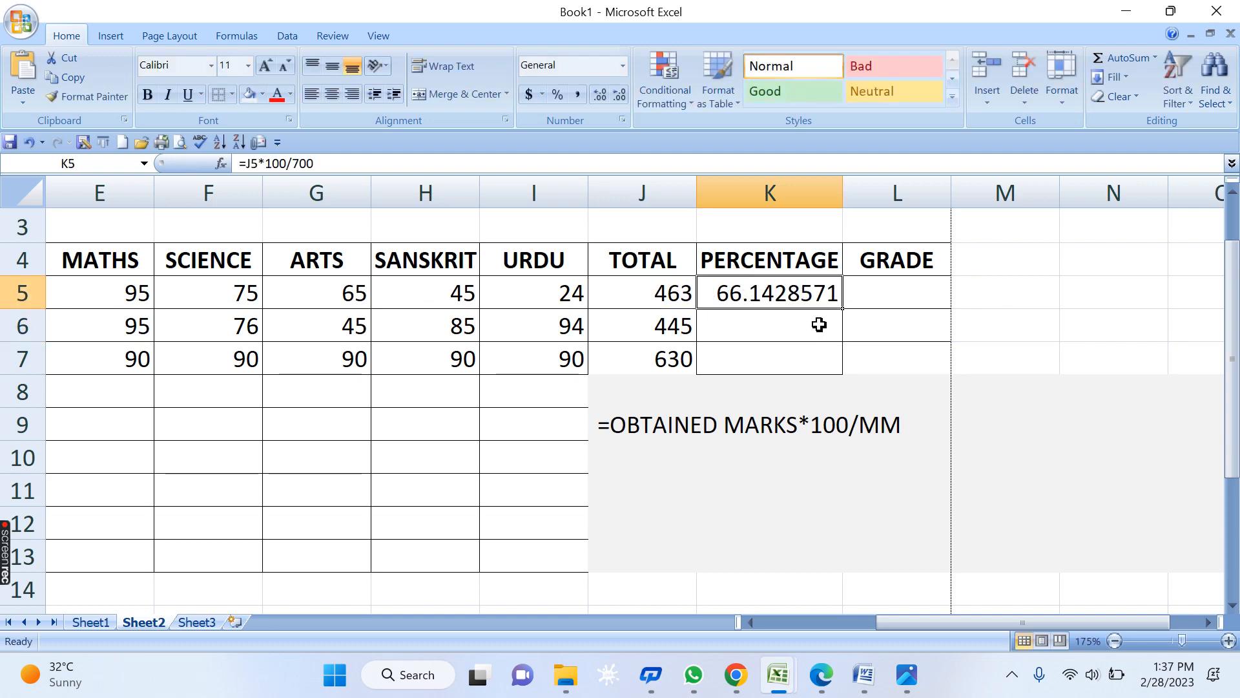
left_click_drag(844, 306, 841, 373)
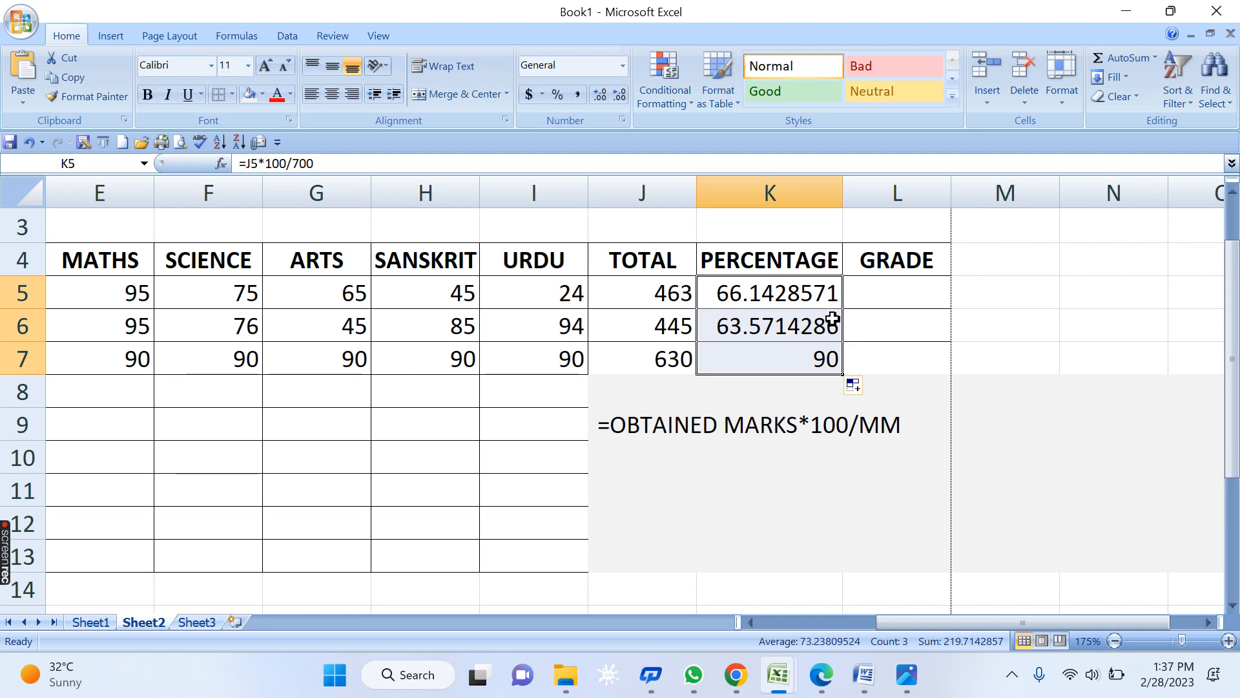
left_click(624, 122)
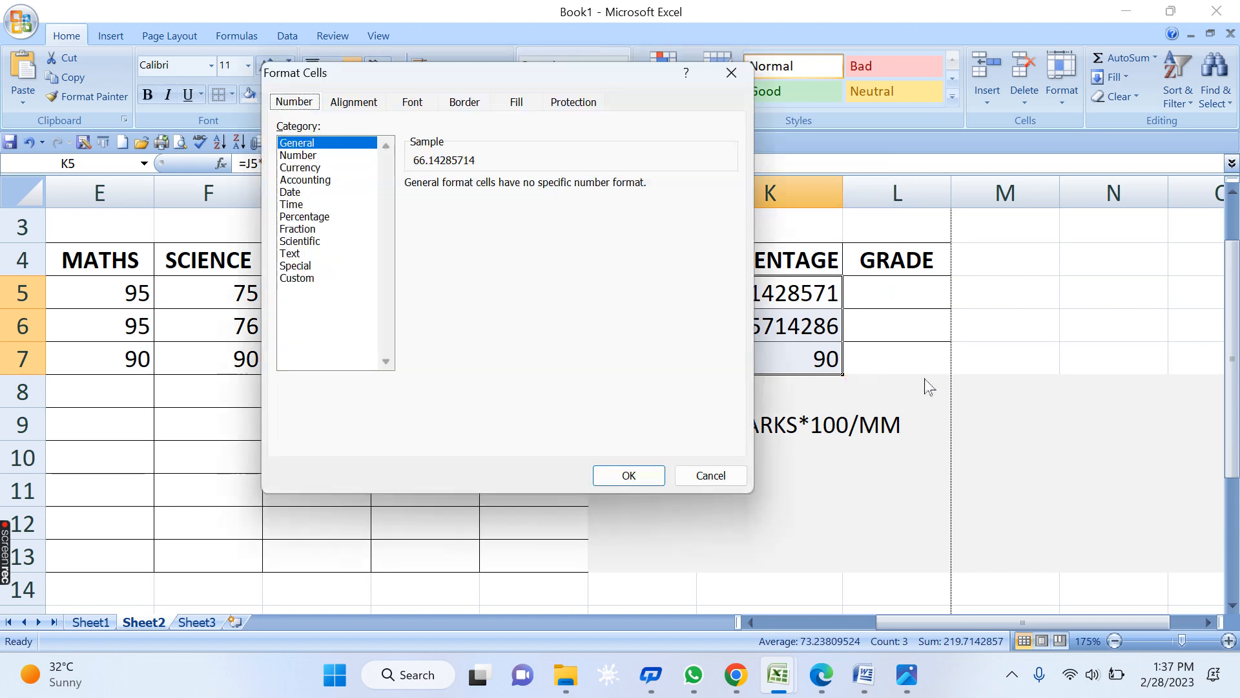
- Apply the Number format with 2 decimals to K5:K7, then undo it
left_click(301, 155)
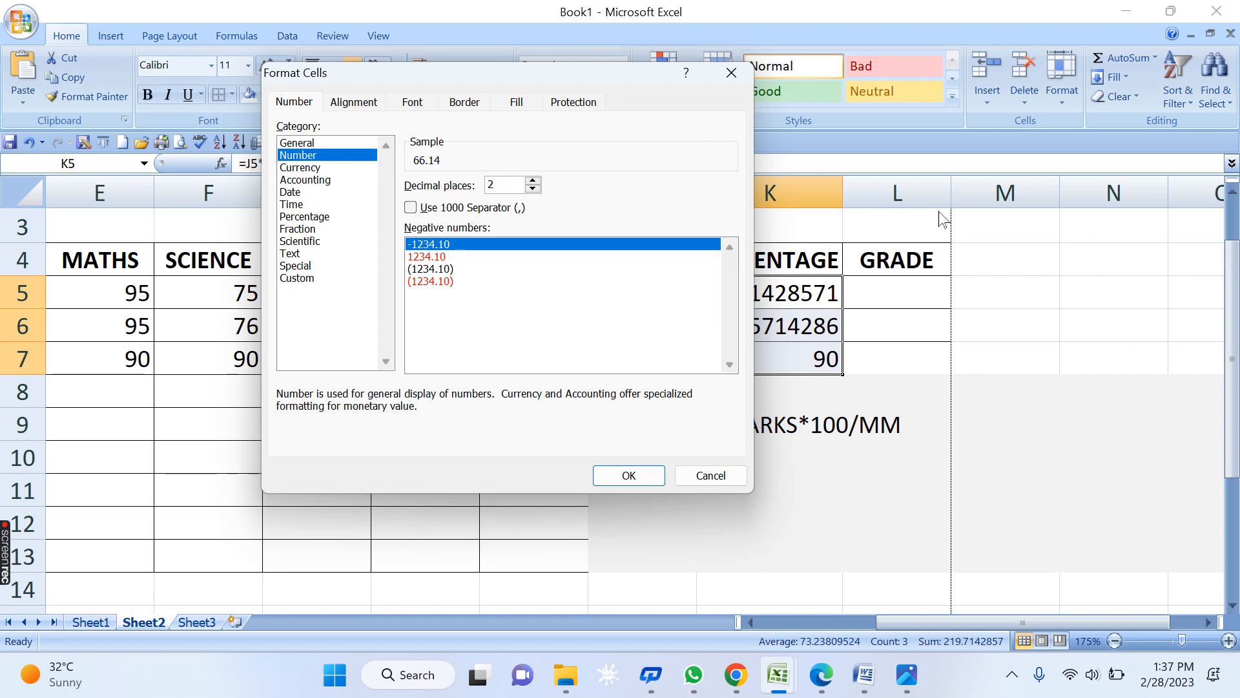
left_click(630, 477)
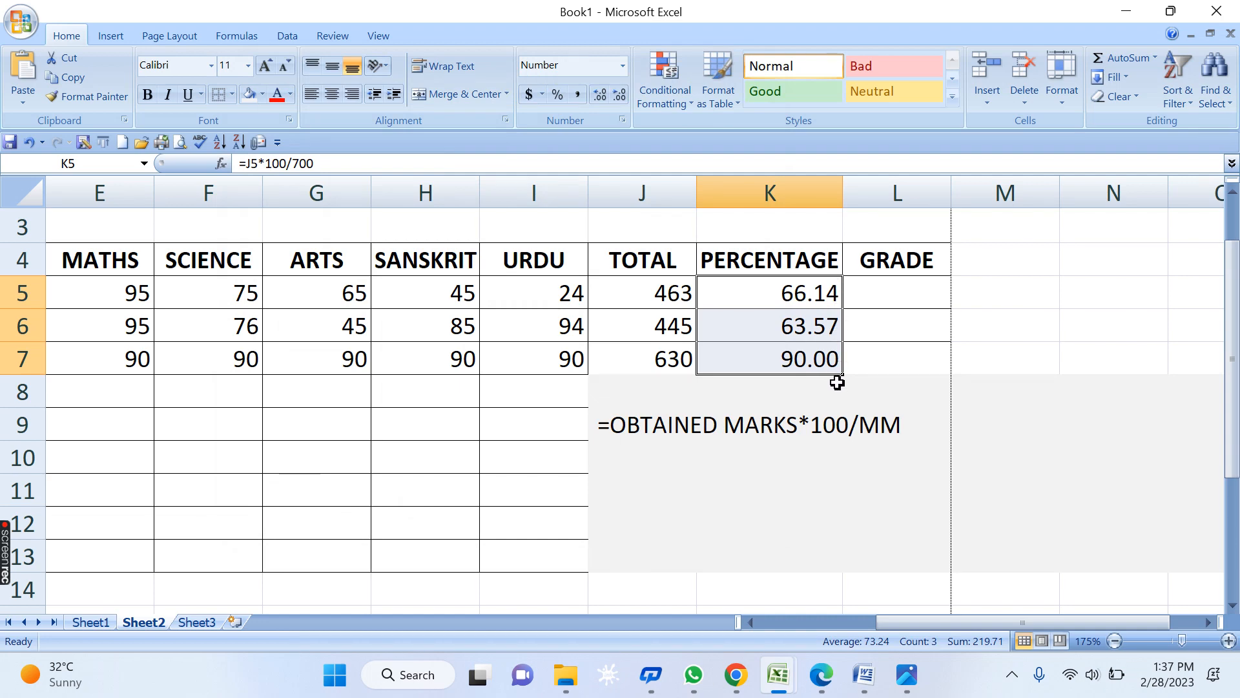
key("ctrl+z")
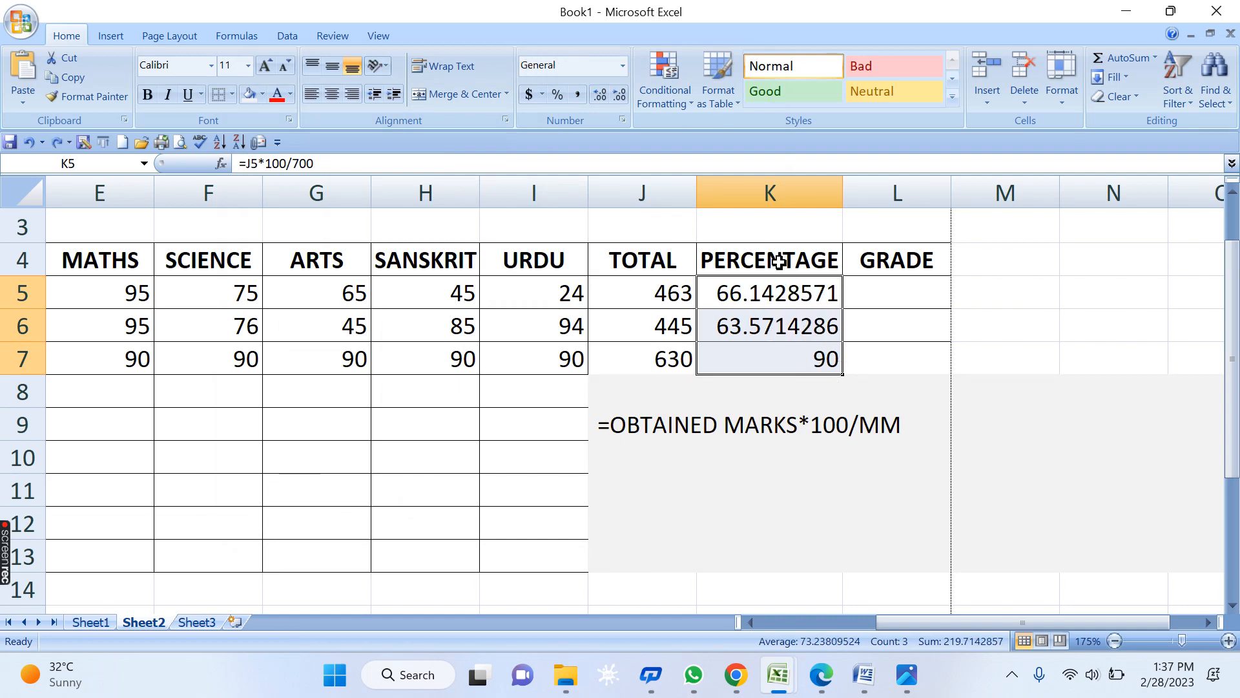
- Experiment with Decrease and Increase Decimal on the K5:K7 percentages
left_click(615, 97)
double_click(615, 97)
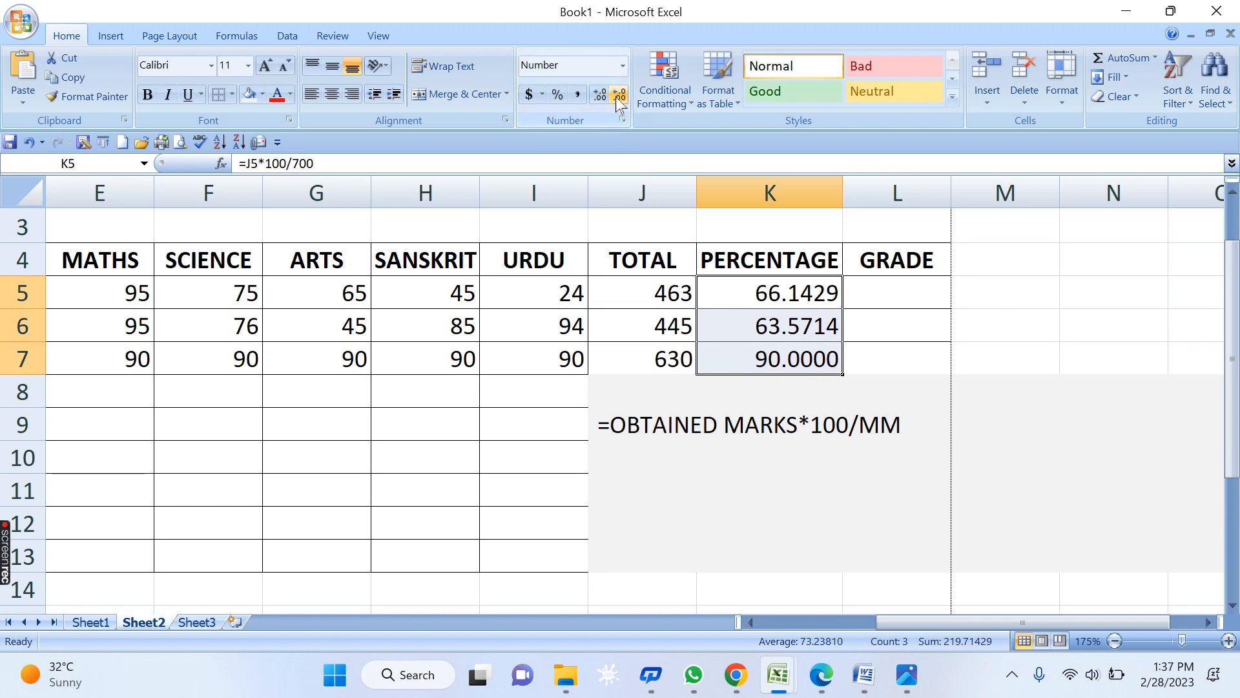
left_click(615, 97)
left_click(615, 97)
left_click(616, 97)
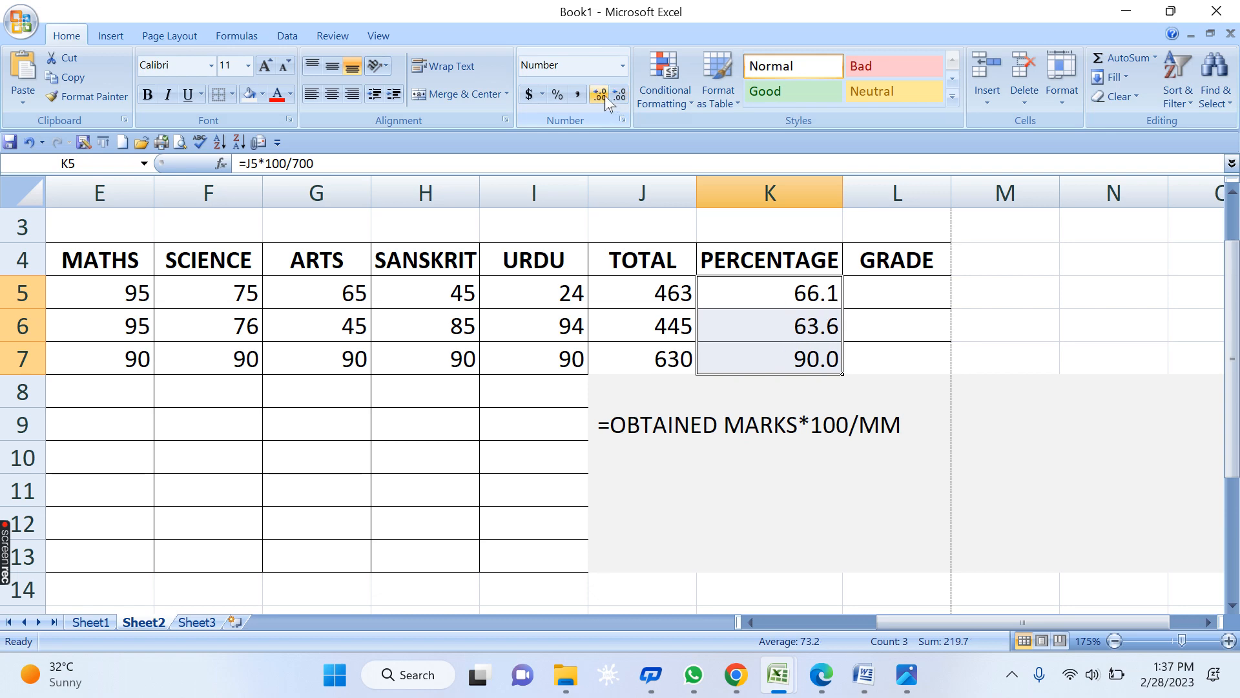
left_click(602, 95)
left_click(602, 95)
double_click(602, 94)
double_click(602, 94)
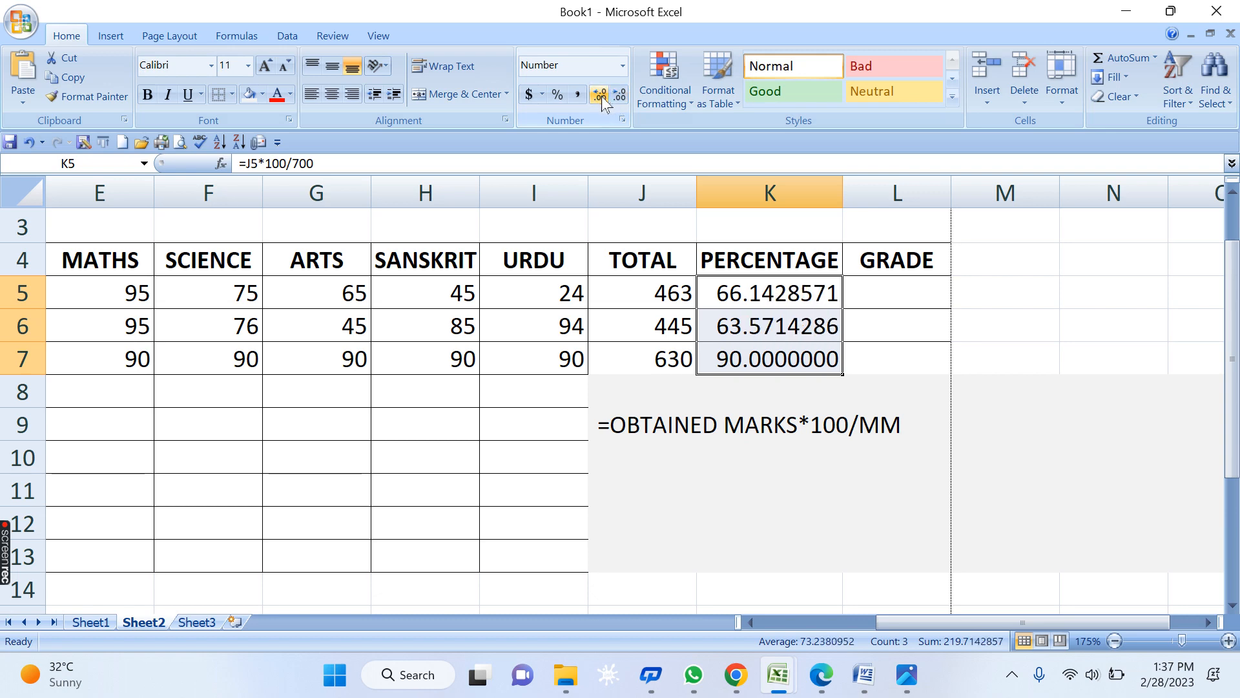
left_click(602, 96)
- Settle K5:K7 at two decimals (66.14, 63.57, 90.00) and reselect them
left_click(615, 99)
left_click(615, 98)
double_click(615, 98)
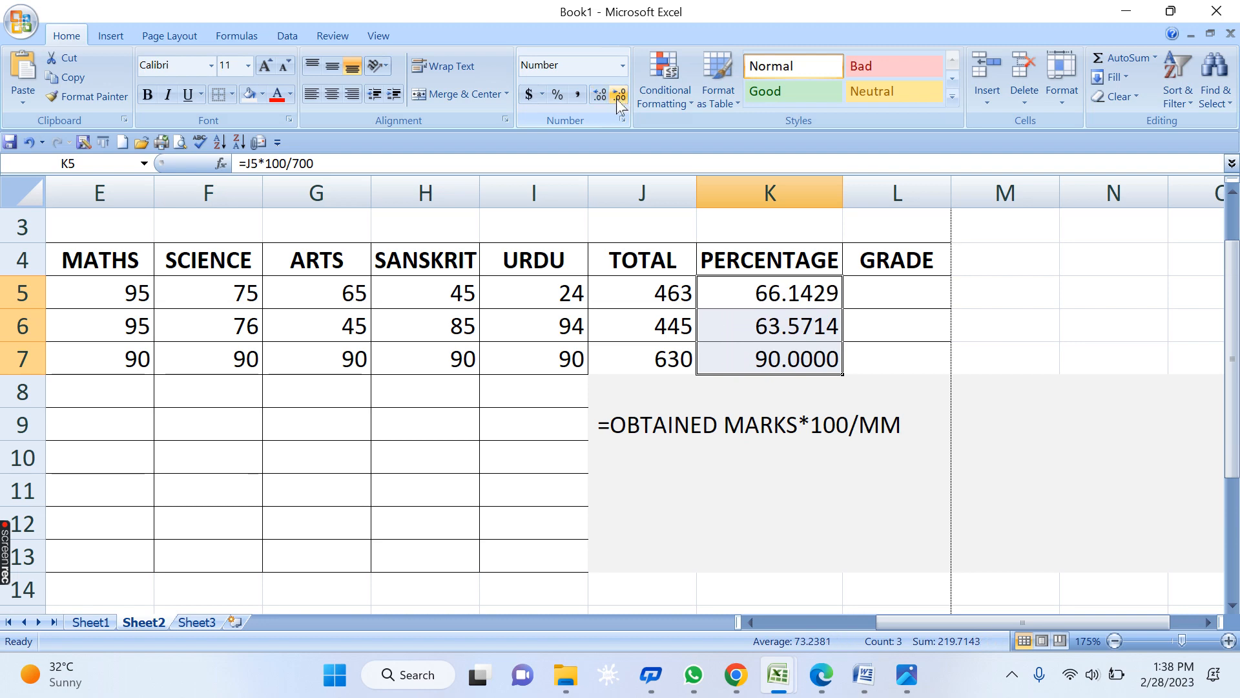
double_click(618, 98)
left_click(615, 98)
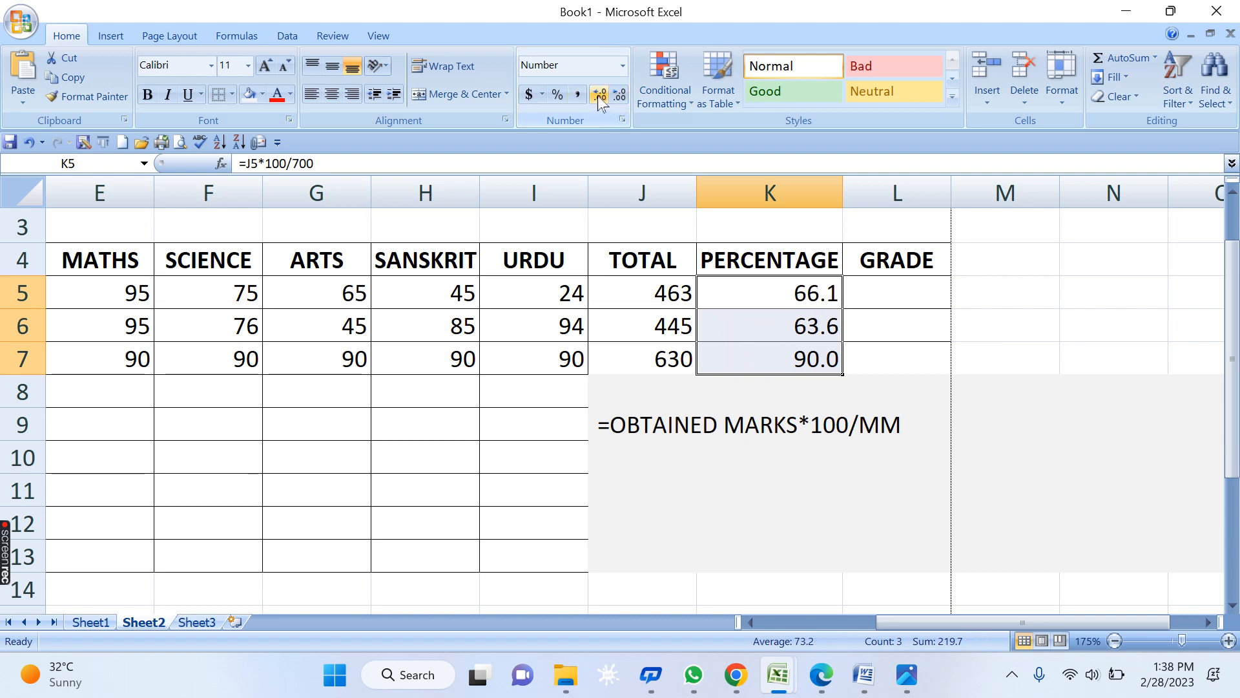
left_click(598, 95)
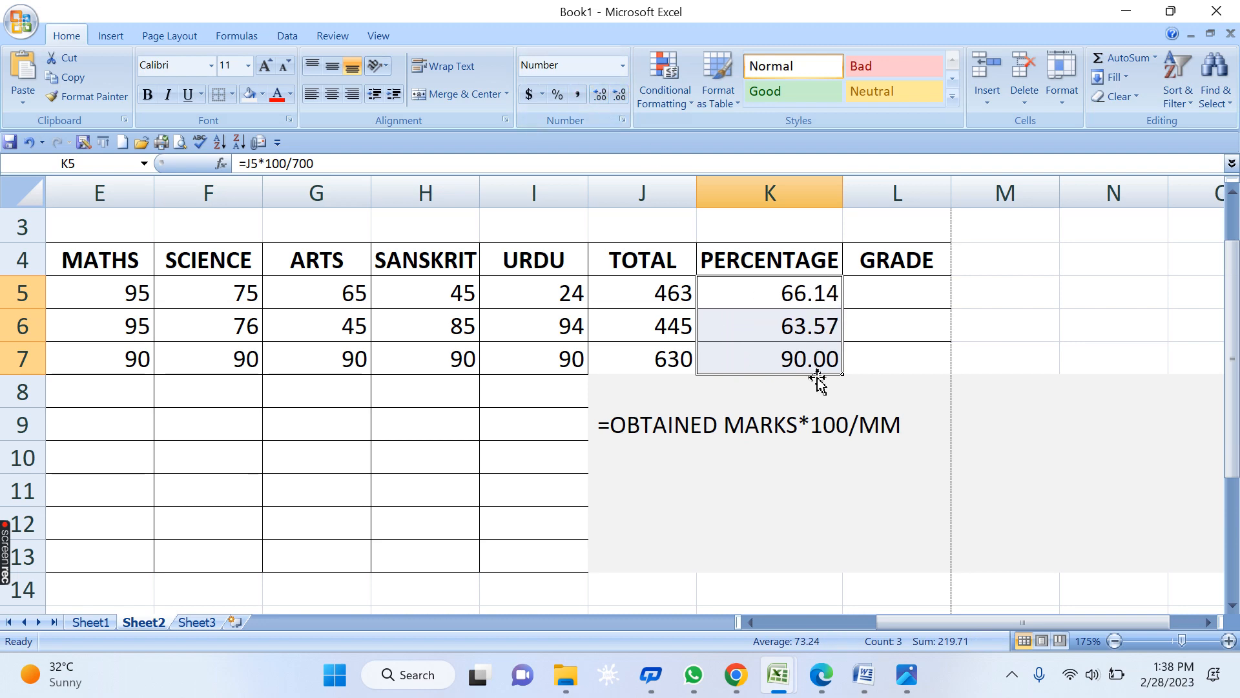
left_click(948, 411)
left_click_drag(822, 301, 835, 358)
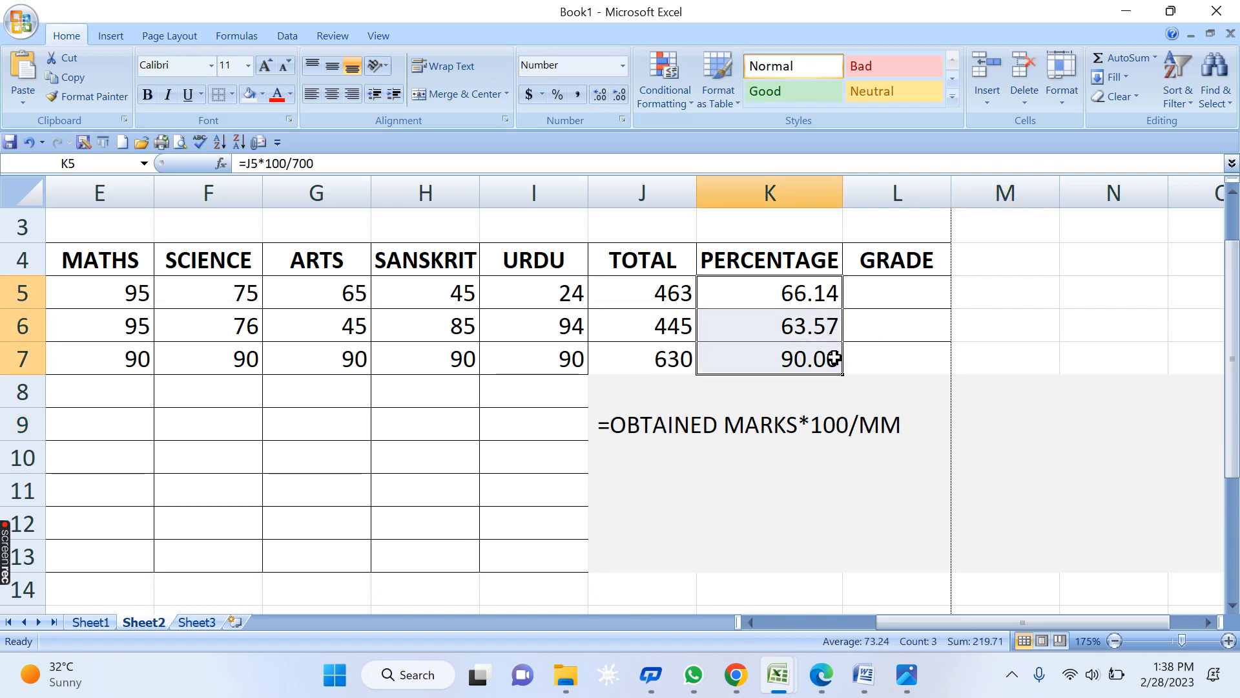
key("Delete")
left_click(994, 332)
left_click(755, 281)
type("=")
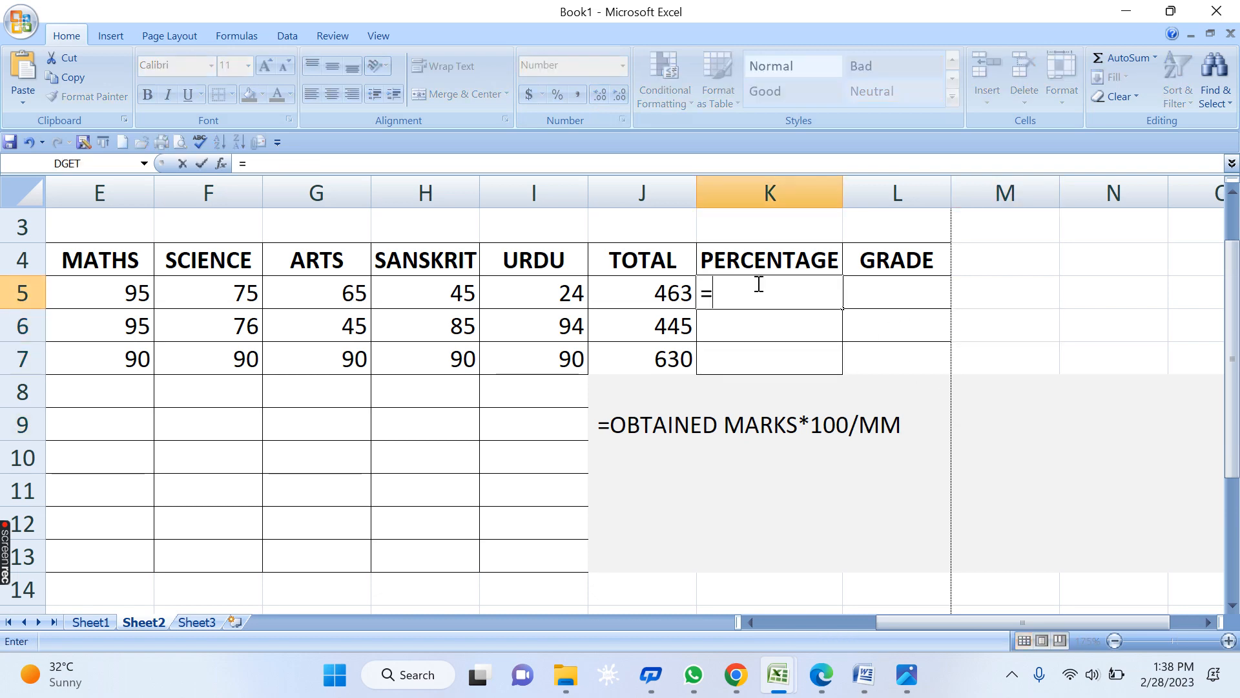
left_click(664, 290)
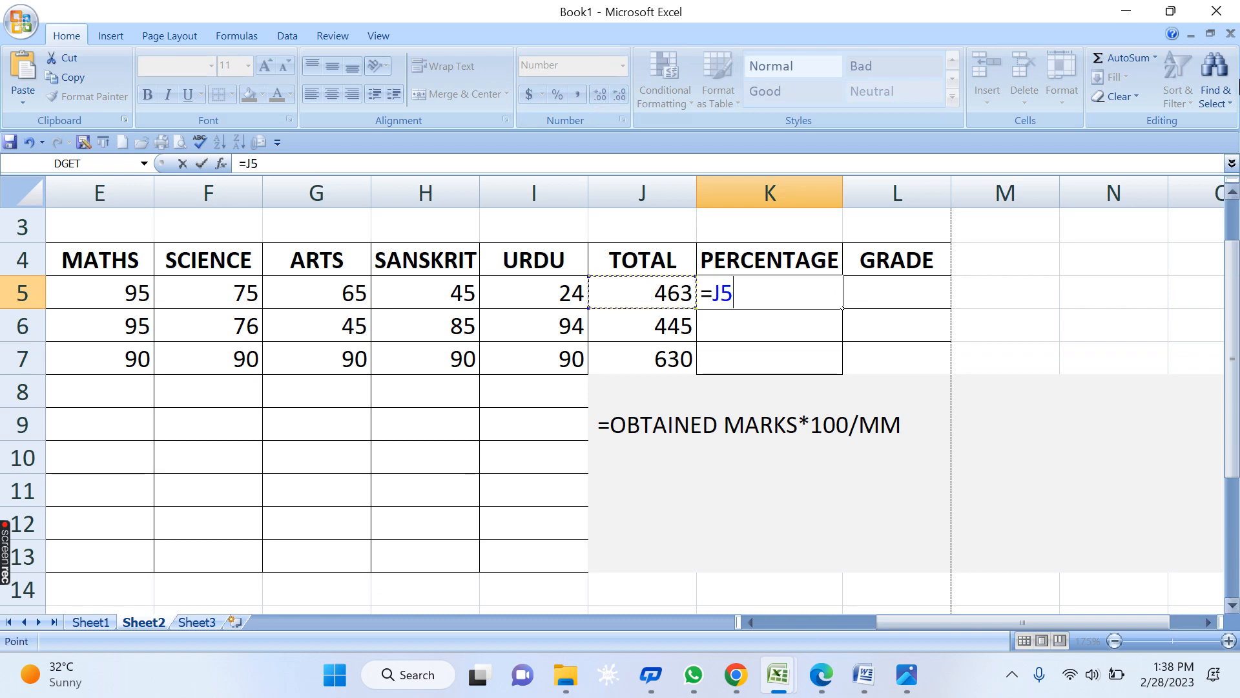
type("*100")
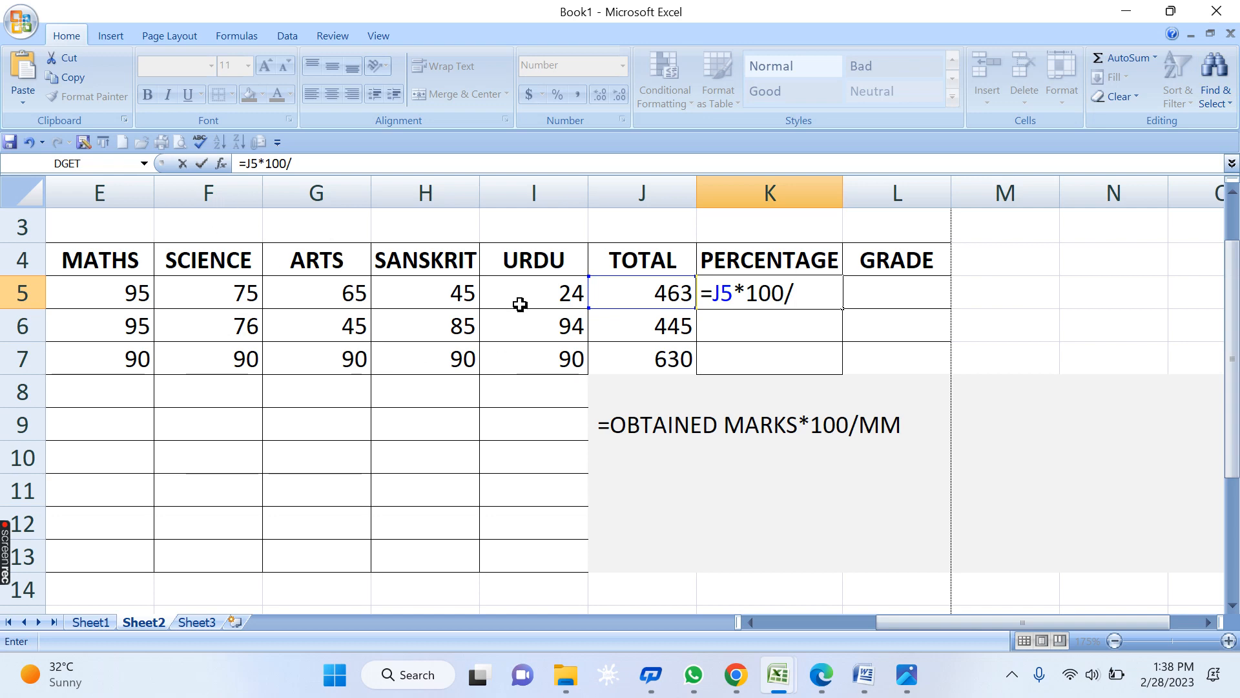
type("/700")
key("Return")
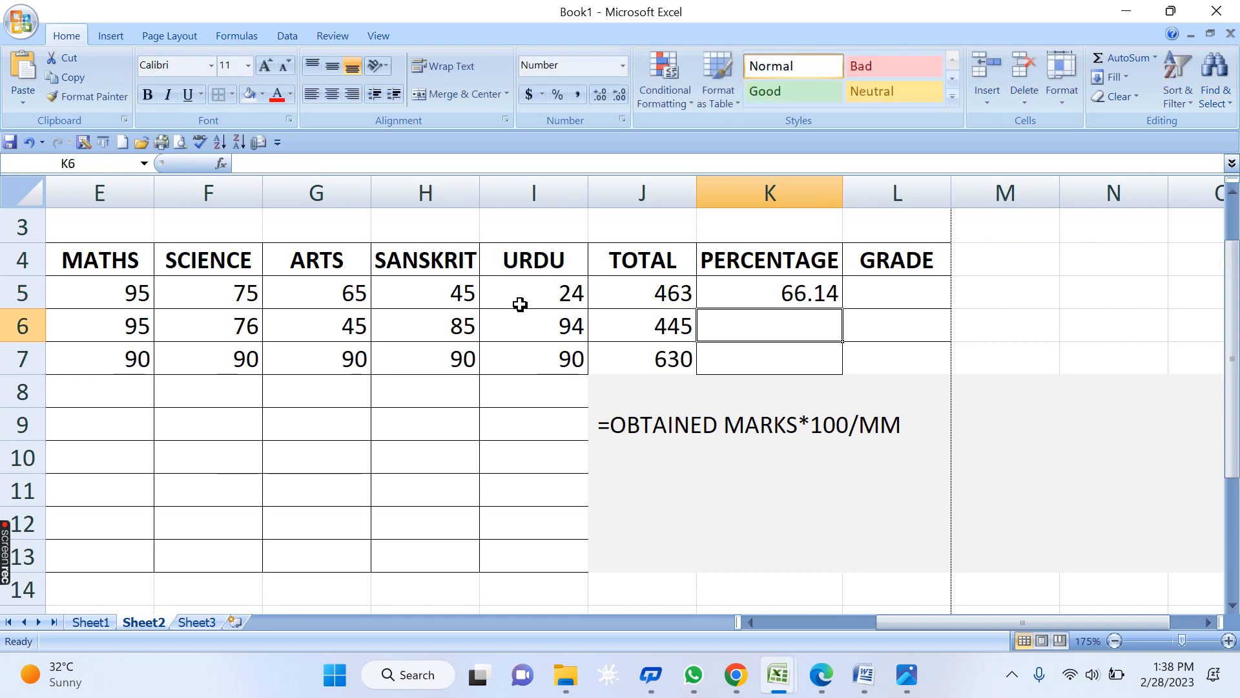
left_click(746, 300)
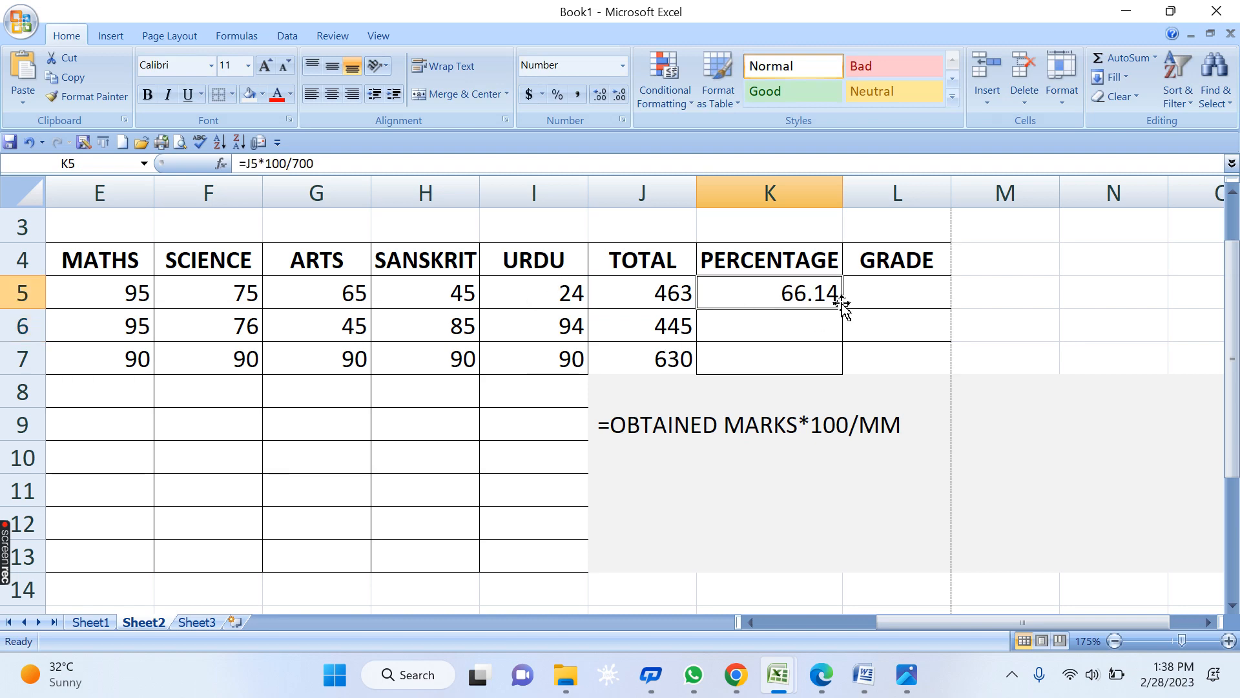
left_click_drag(842, 308, 834, 378)
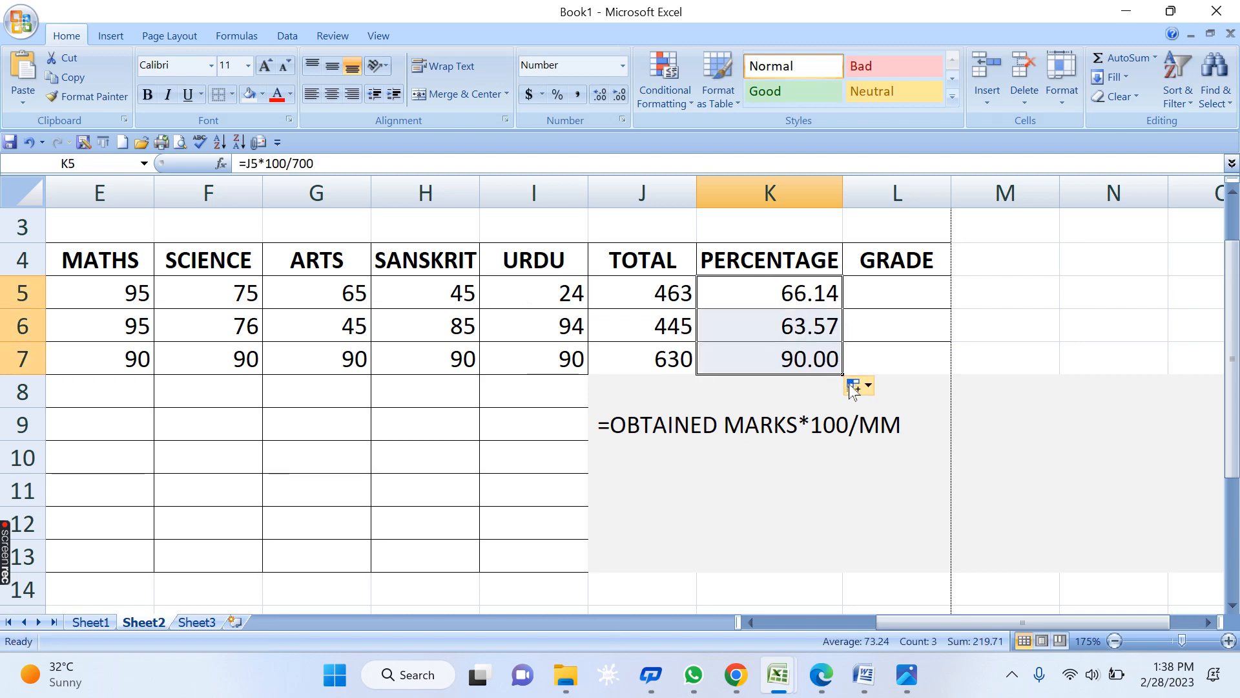
left_click(879, 288)
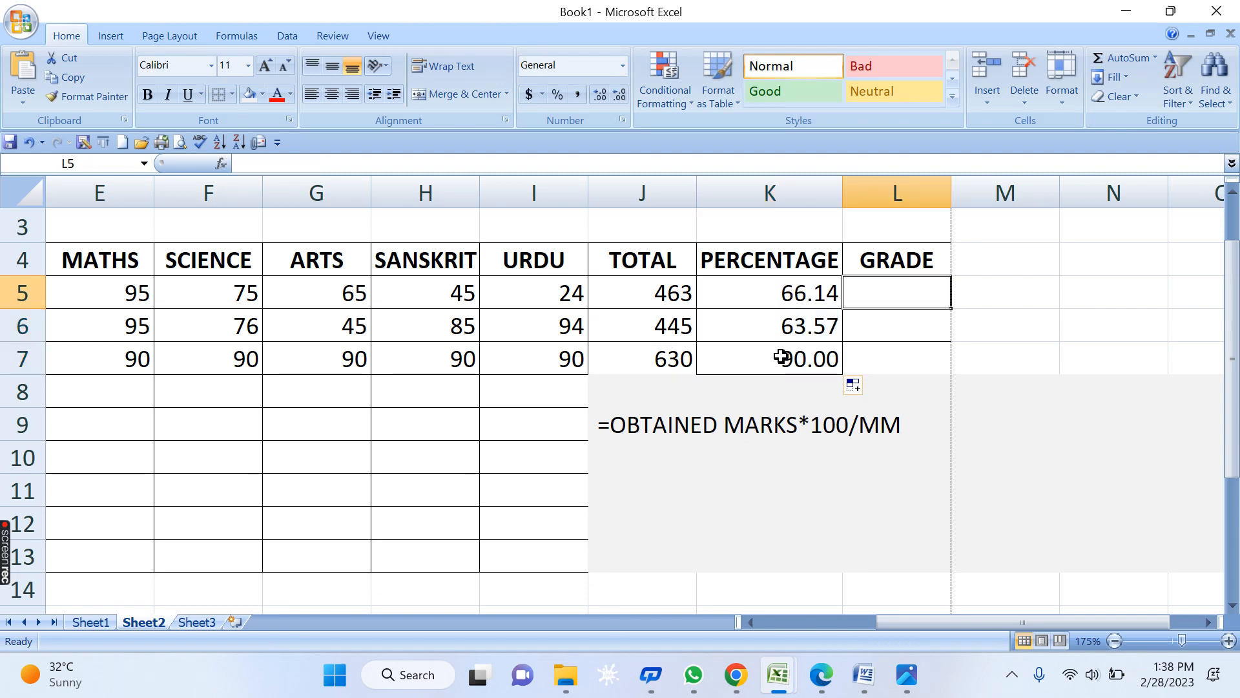
- Start L5's grade formula with =IF(K5>=66,"FIRST", as the first test
left_click(1207, 622)
left_click(1206, 622)
left_click(1207, 622)
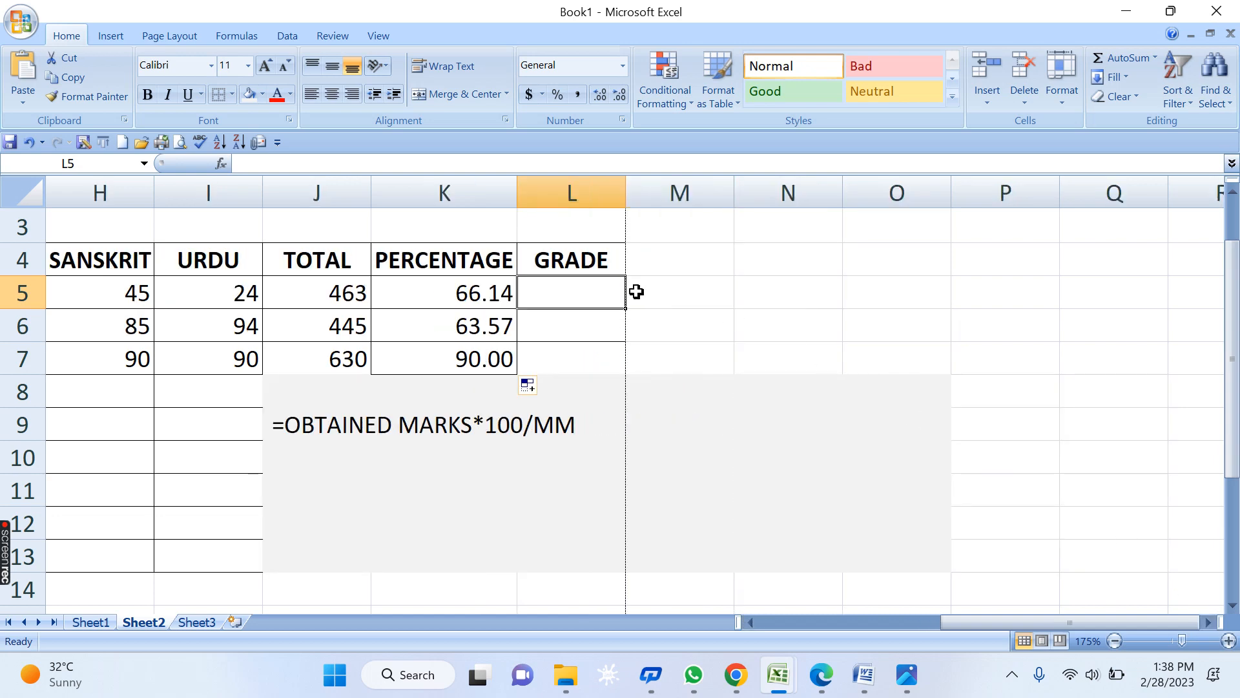
type("=")
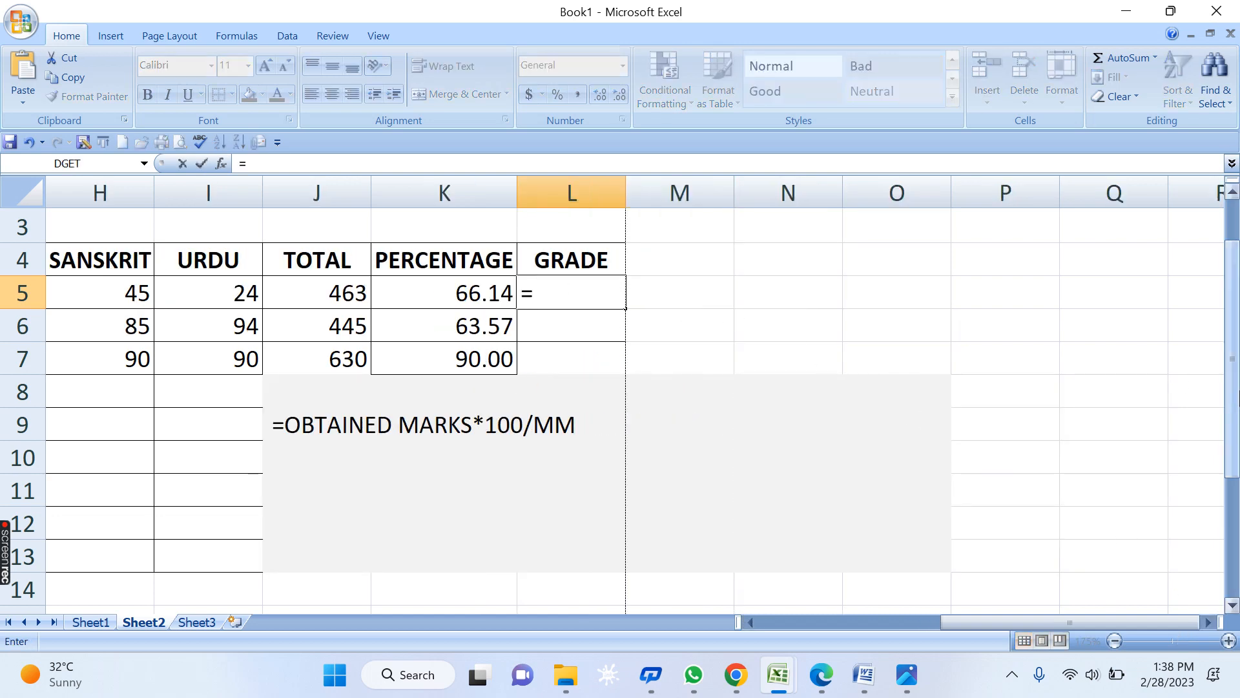
type("IF")
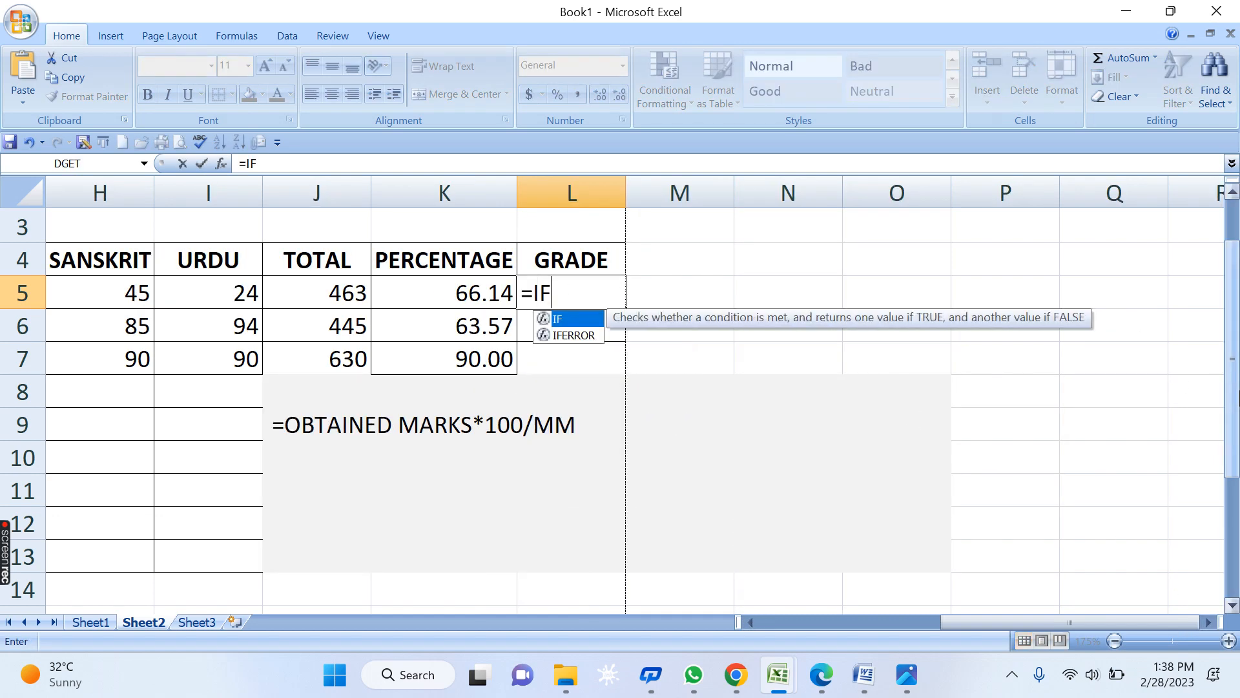
type("(")
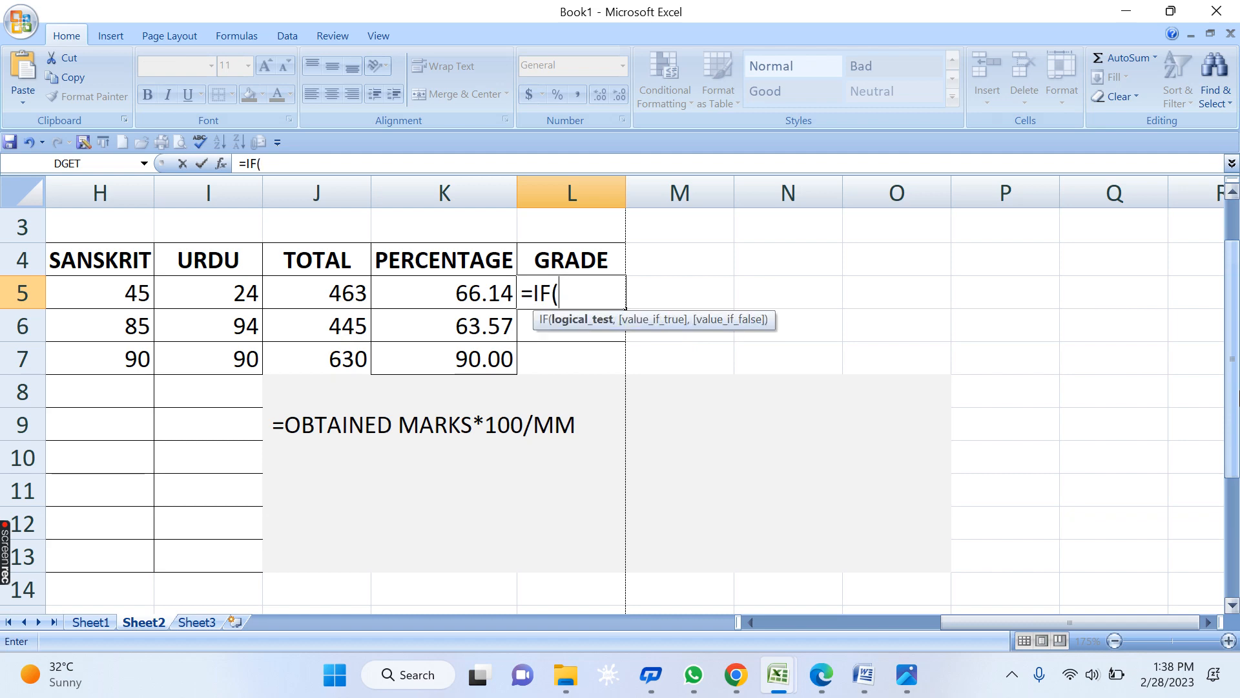
left_click(430, 289)
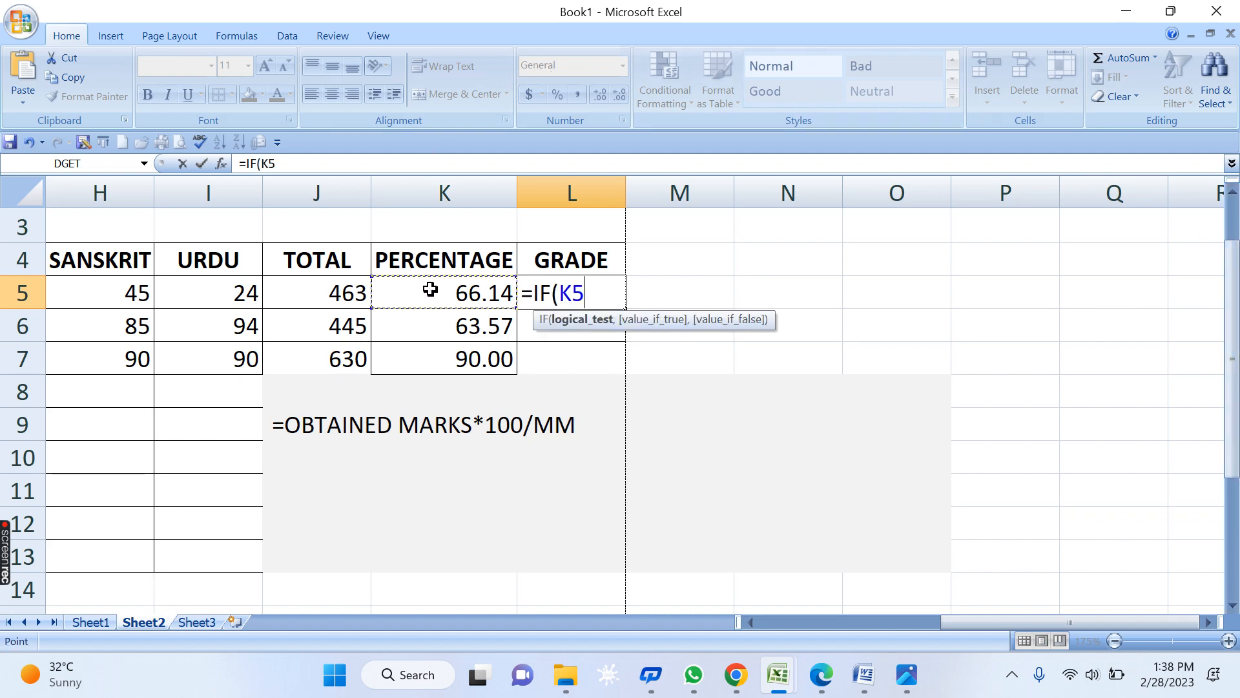
key("BackSpace")
key("BackSpace")
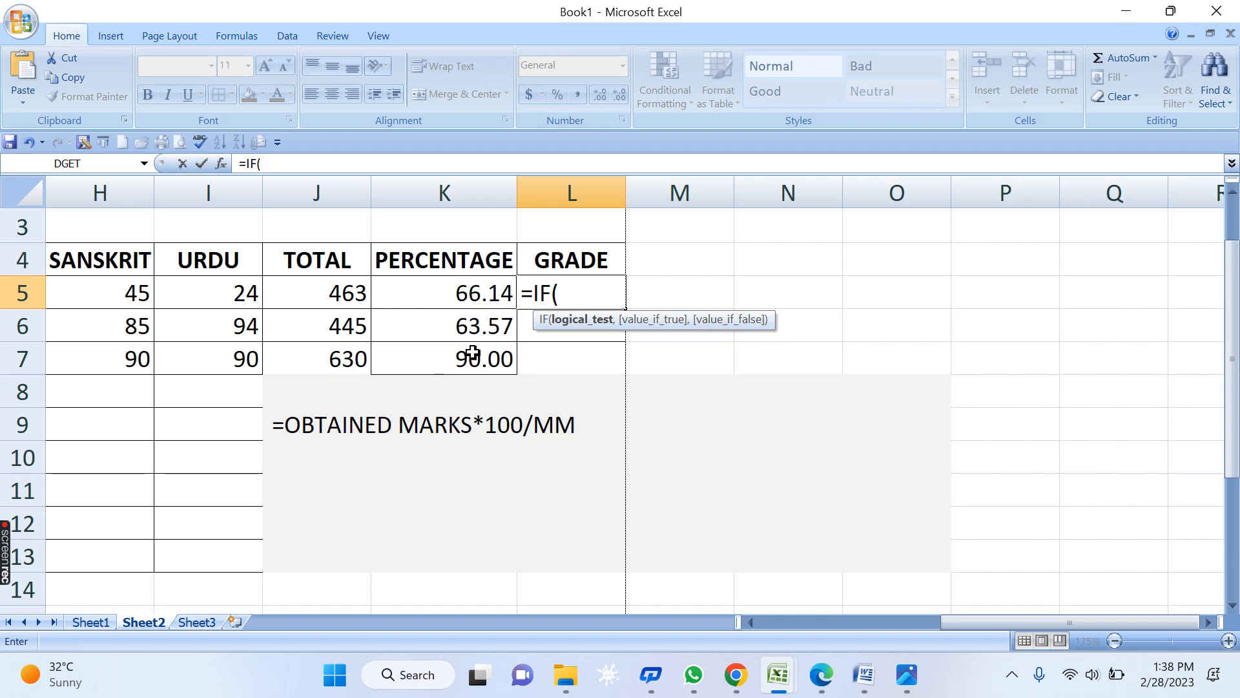
left_click(460, 294)
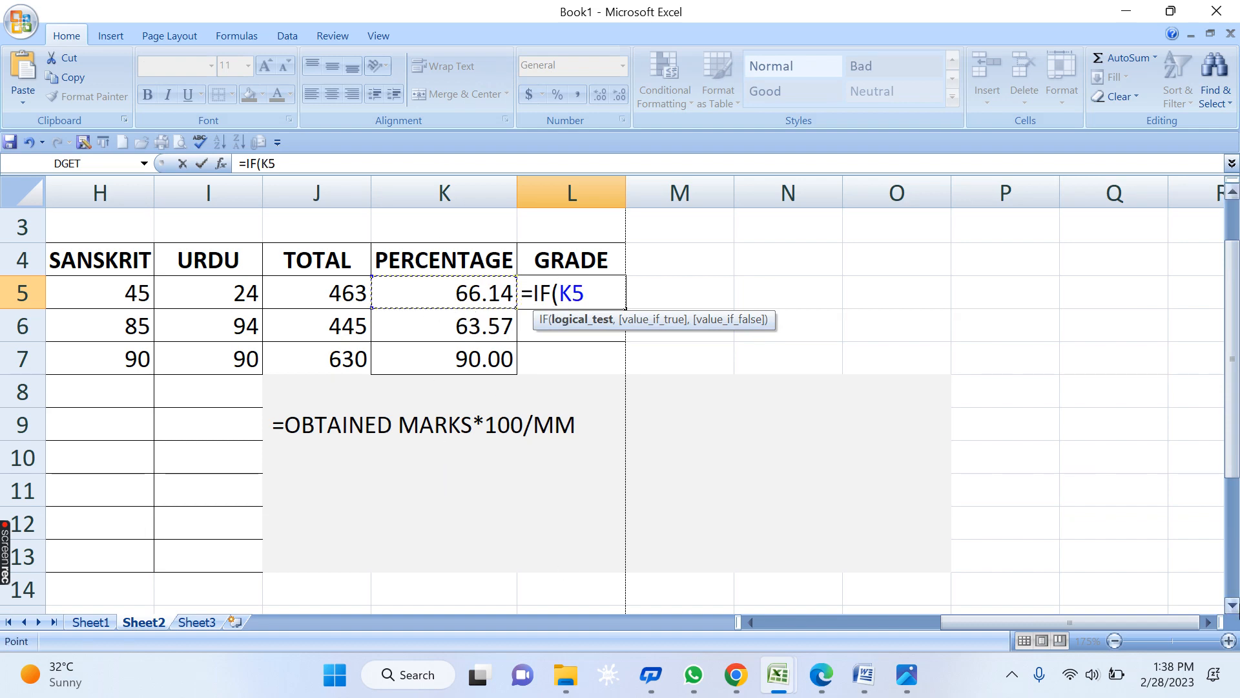
type(">=6")
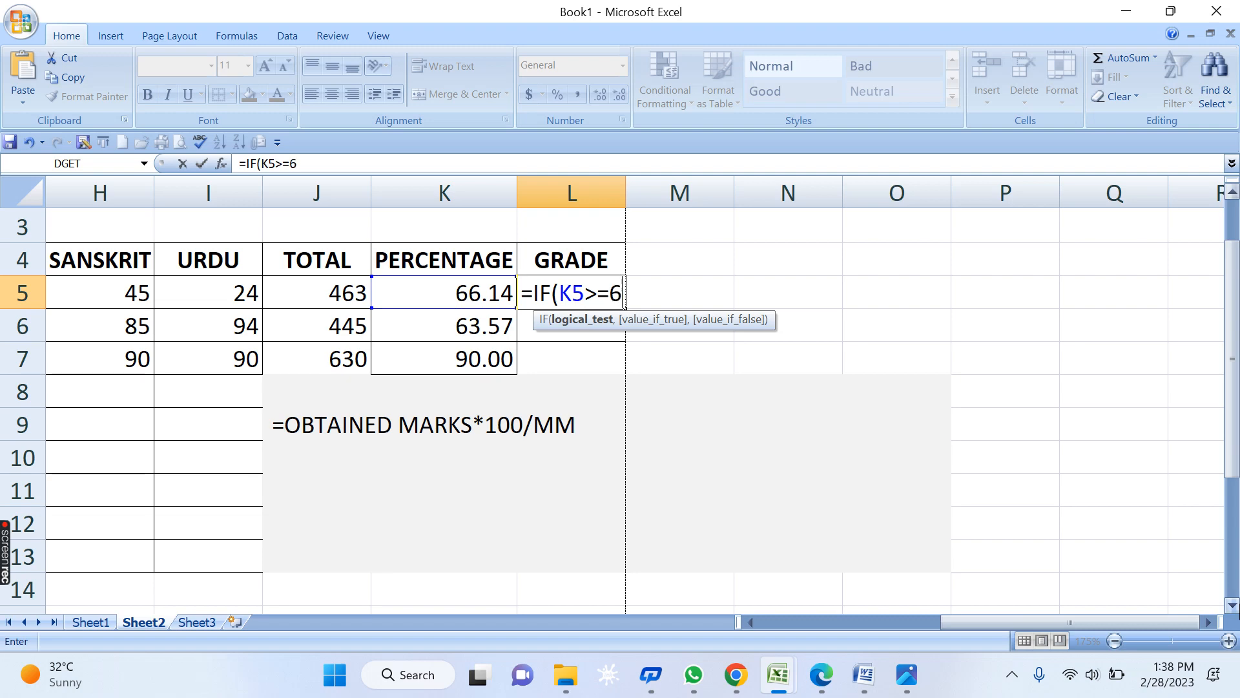
type("0,\"THI")
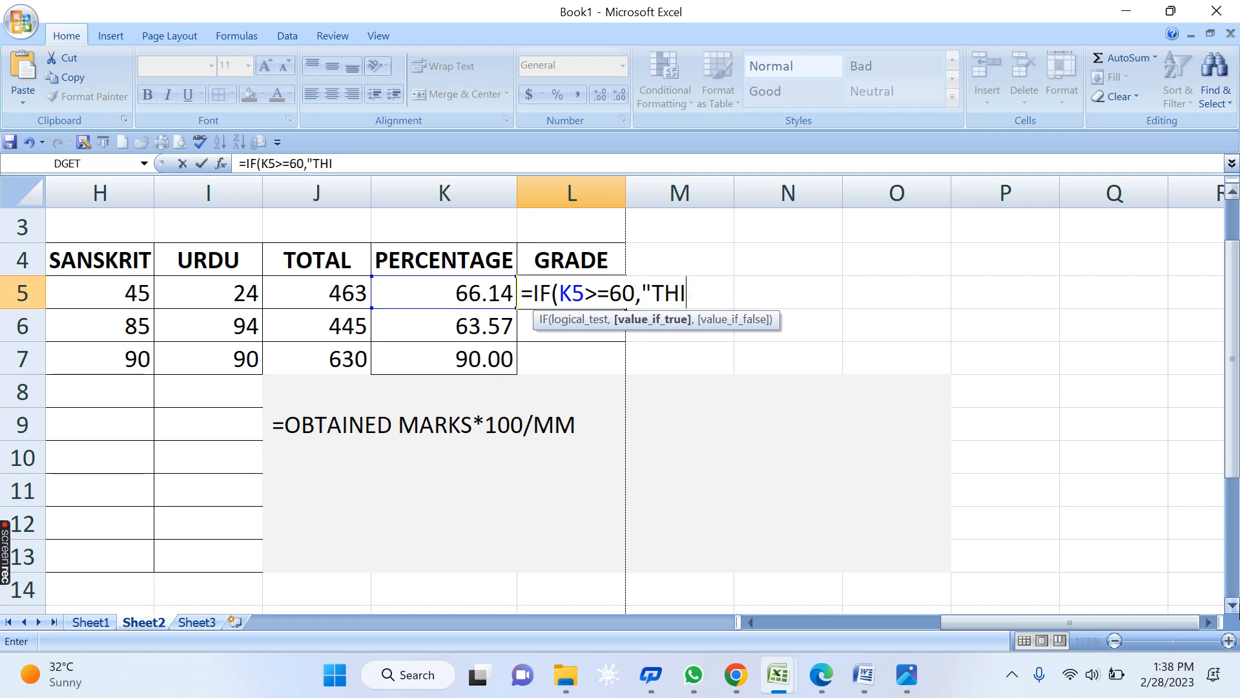
key("BackSpace")
key("BackSpace")
key("BackSpace")
key("BackSpace")
key("BackSpace")
key("BackSpace")
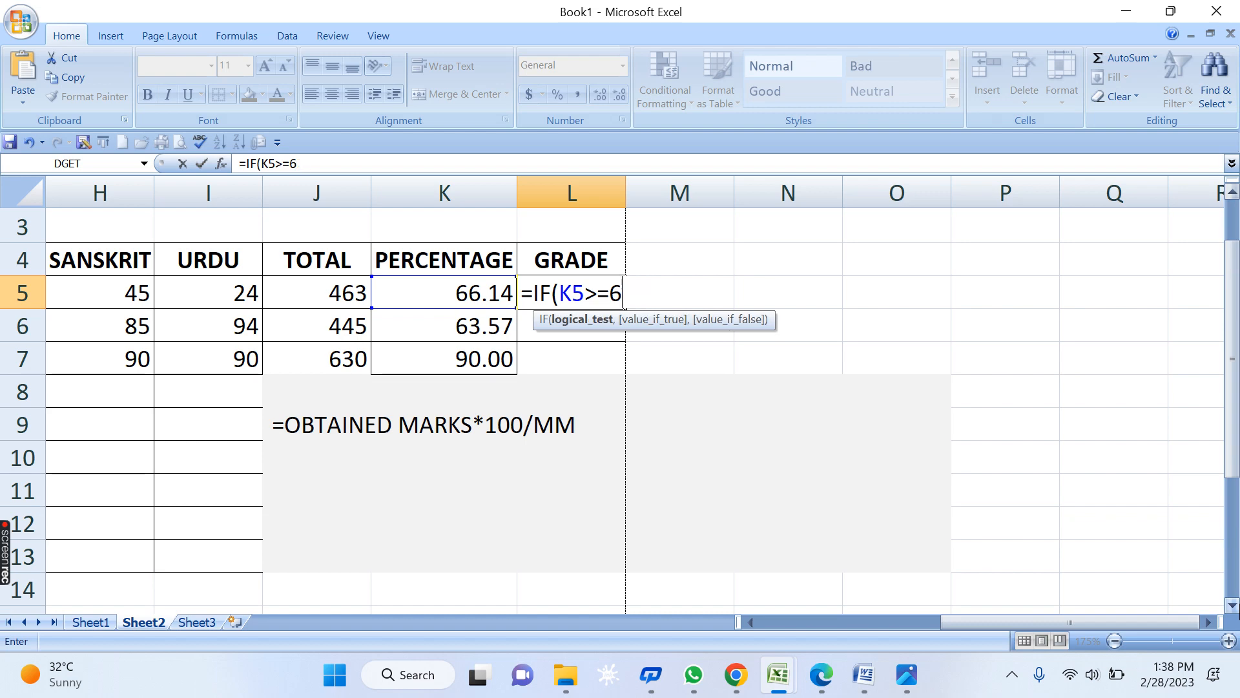
type("6,")
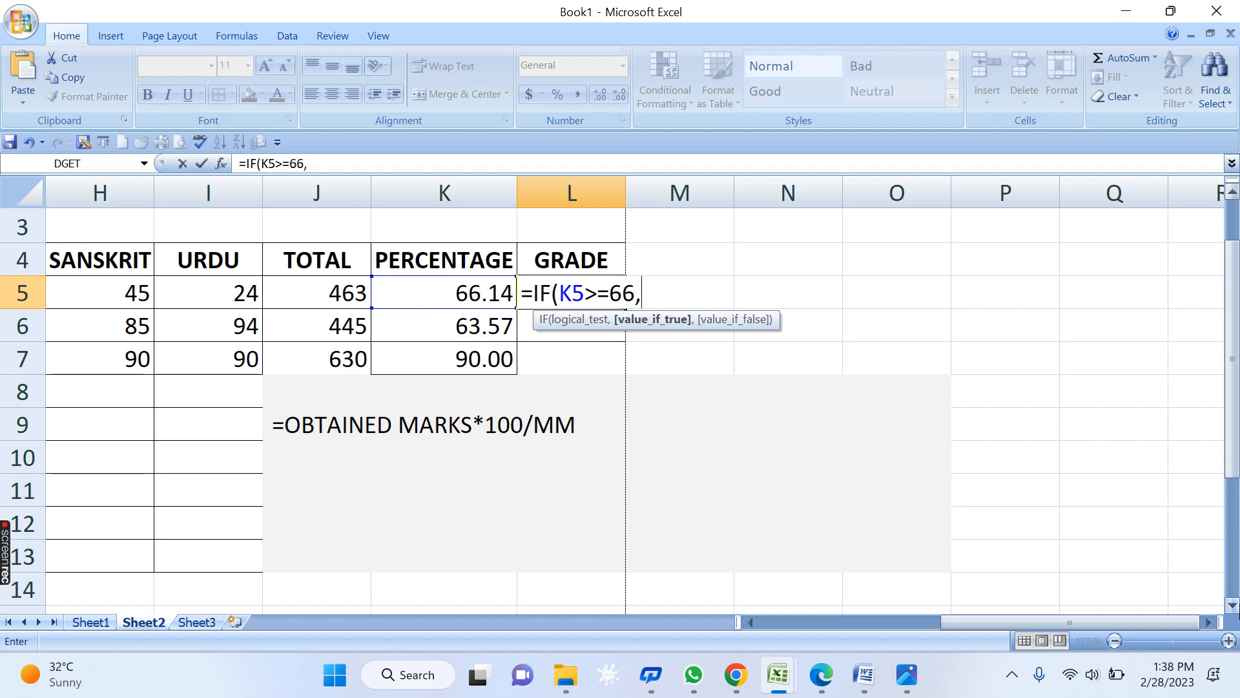
type("\"FIRST\",I")
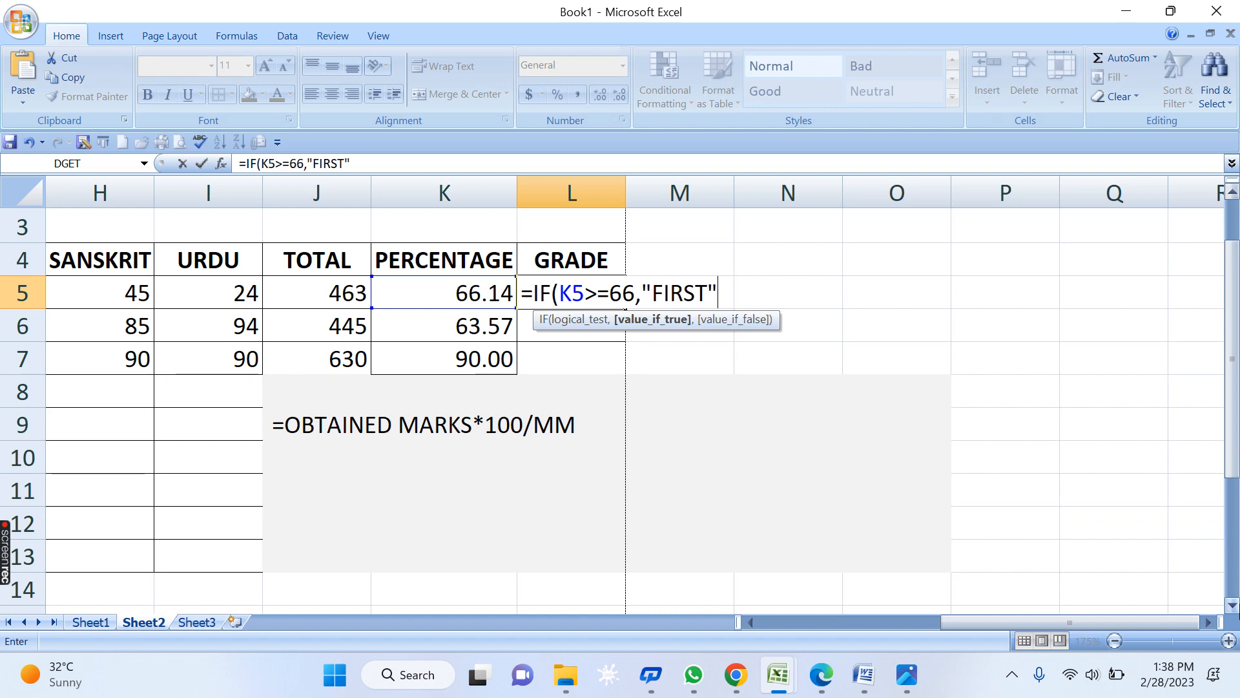
type("F(")
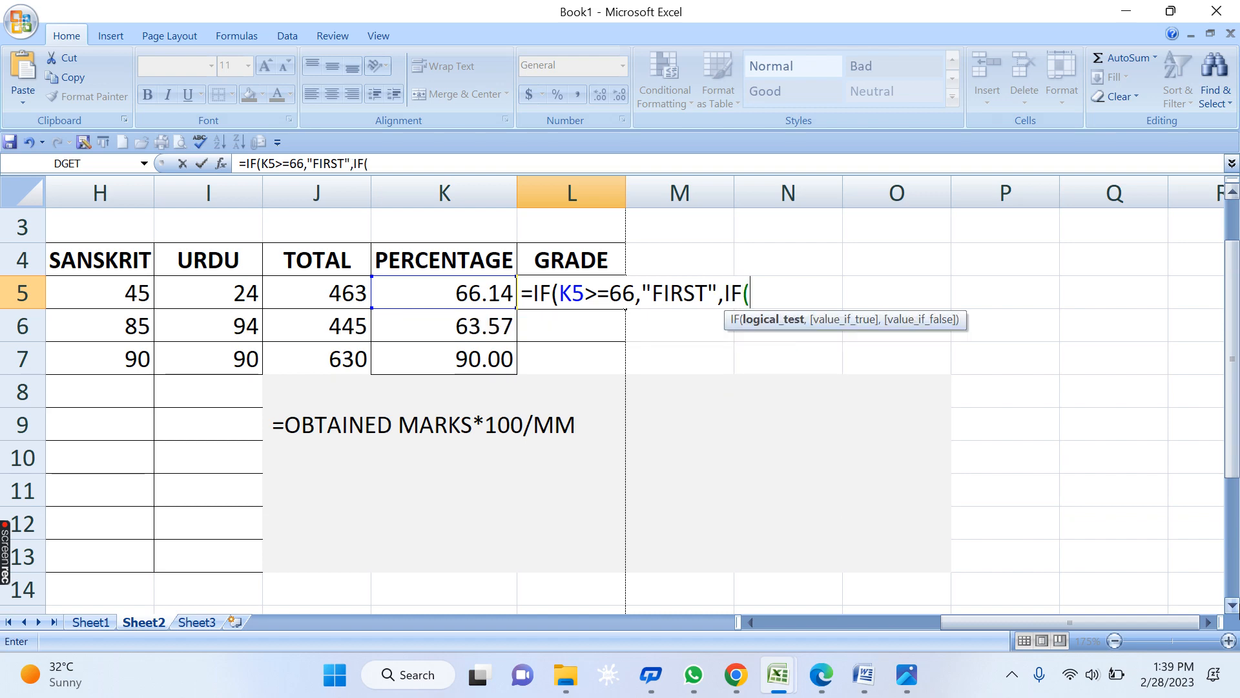
- Add nested tests: SECOND for K5>=45, THIRD for K5>=33, otherwise FAIL
left_click(400, 303)
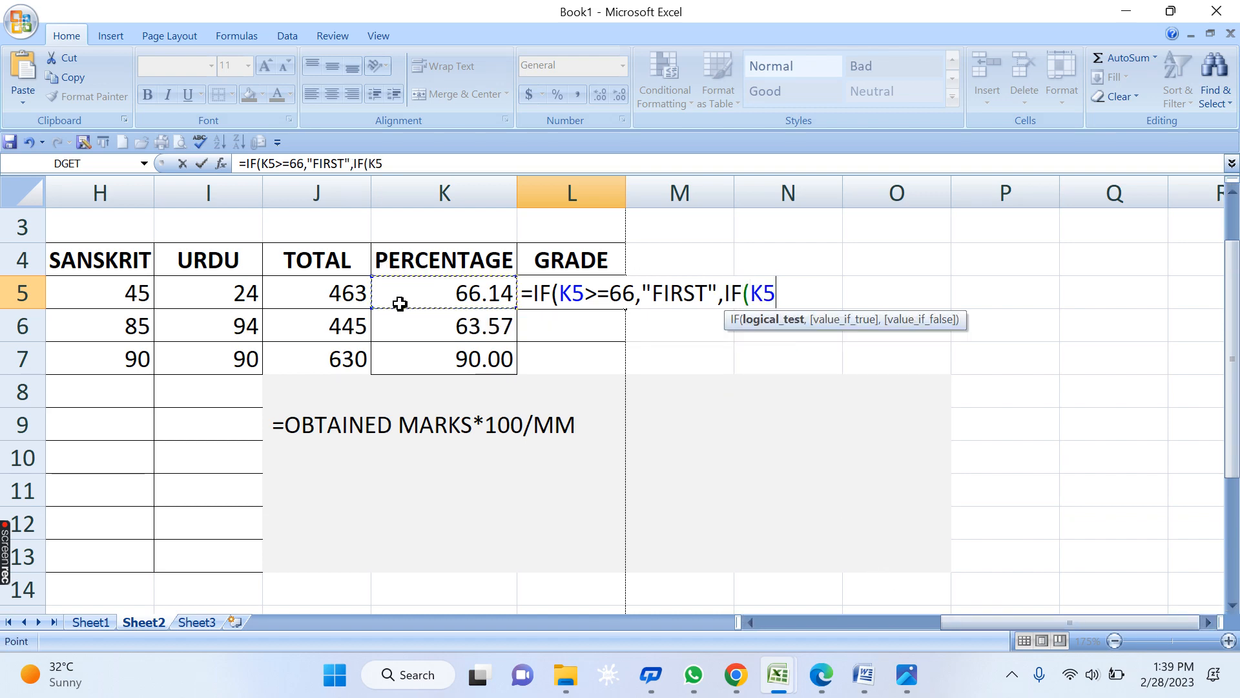
type(">=")
type("45")
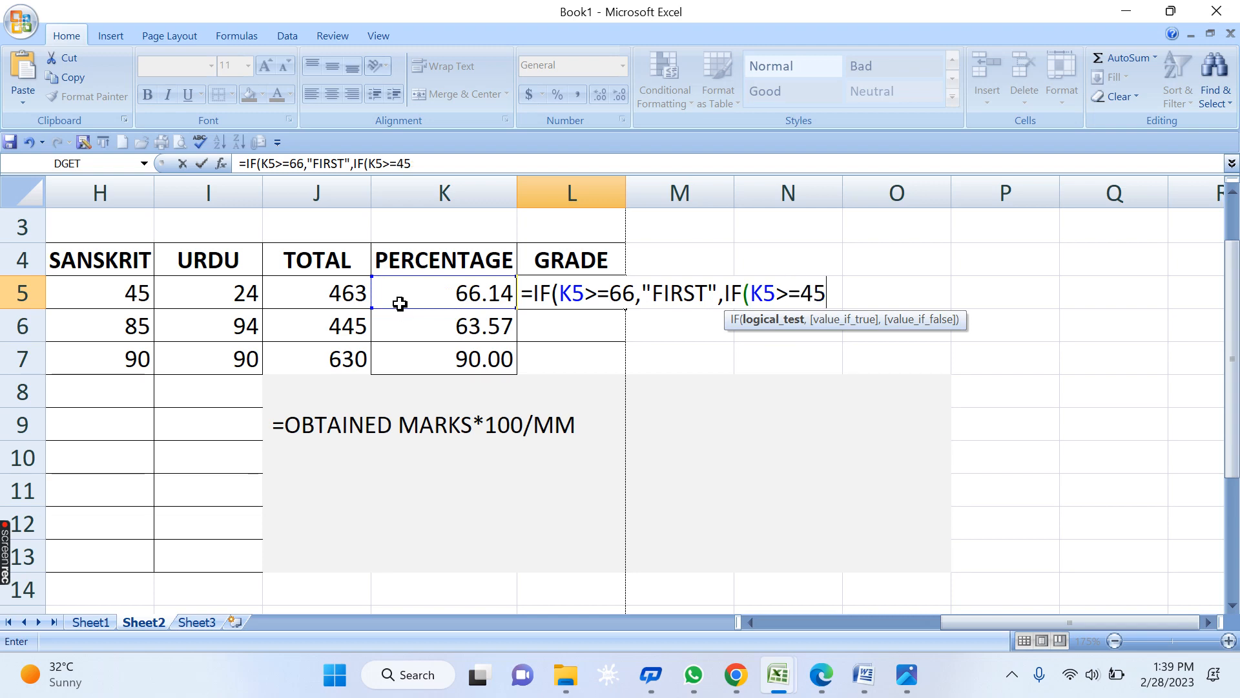
type(",\"SECOND\",IF")
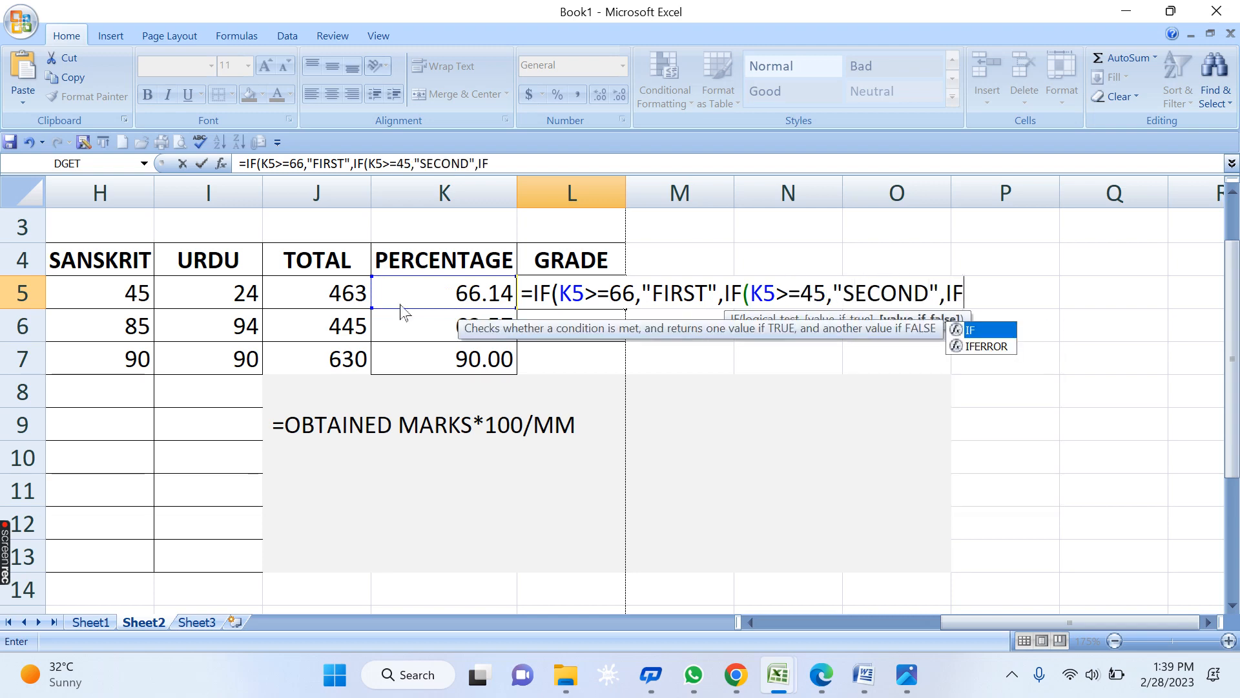
type("(")
left_click(401, 305)
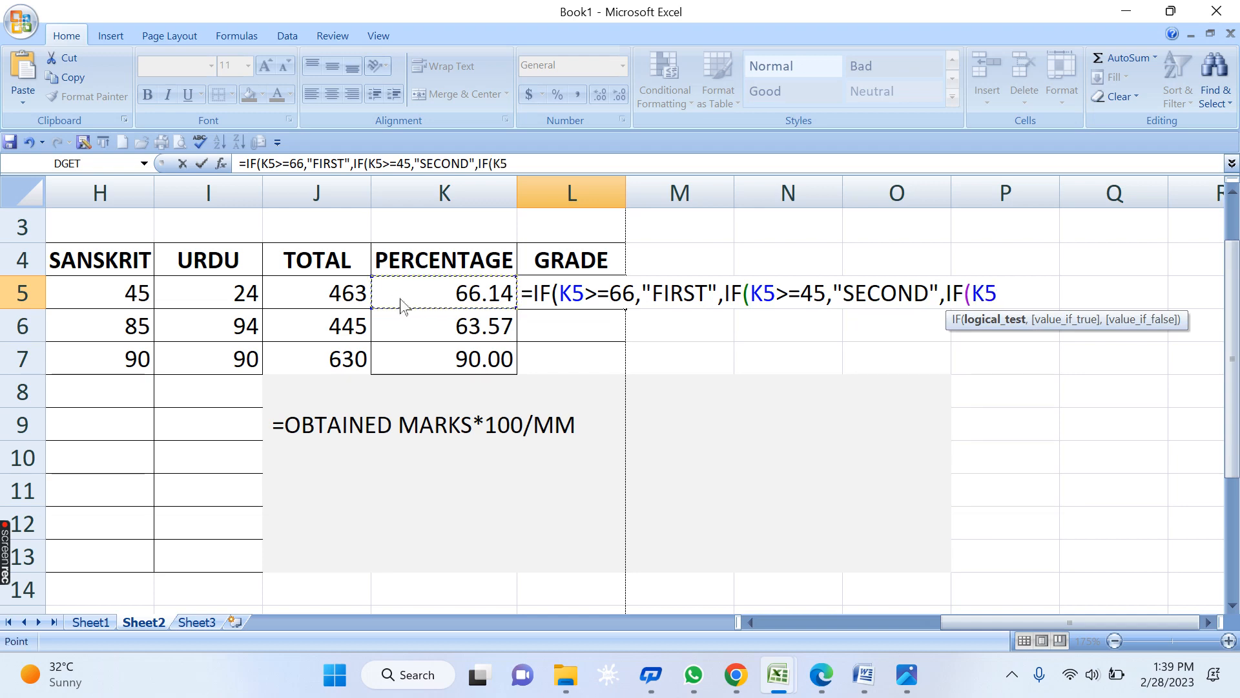
type(">=336")
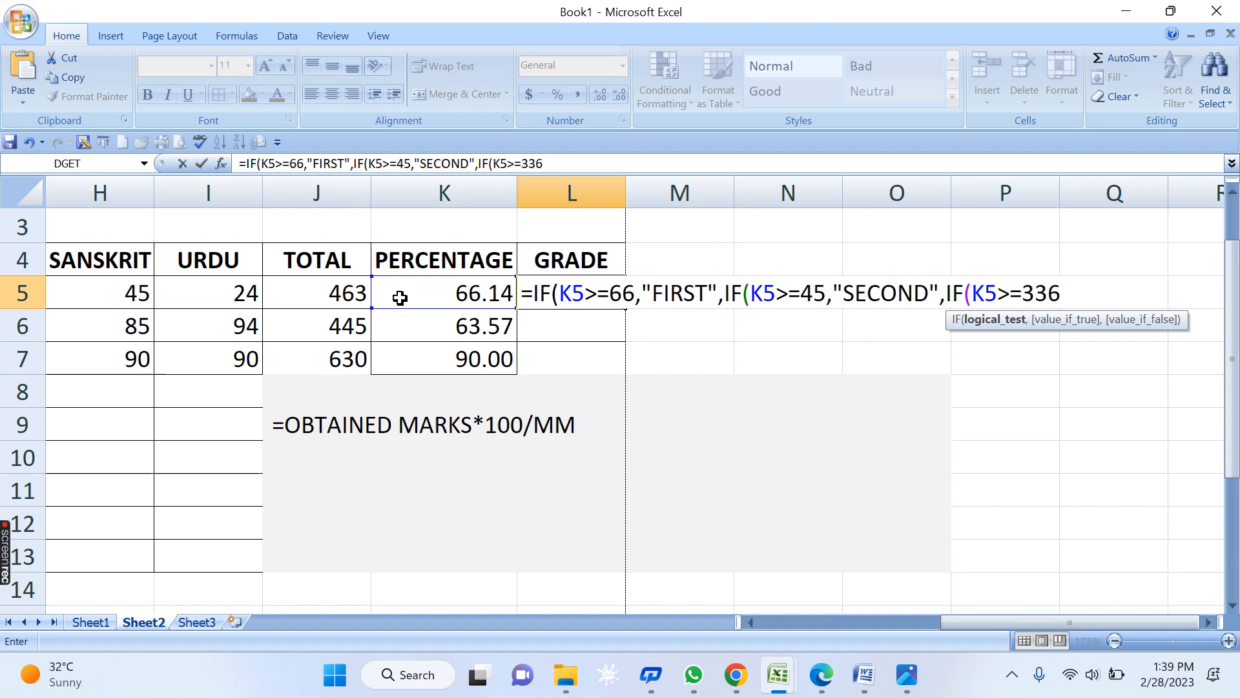
key("BackSpace")
type(",\"")
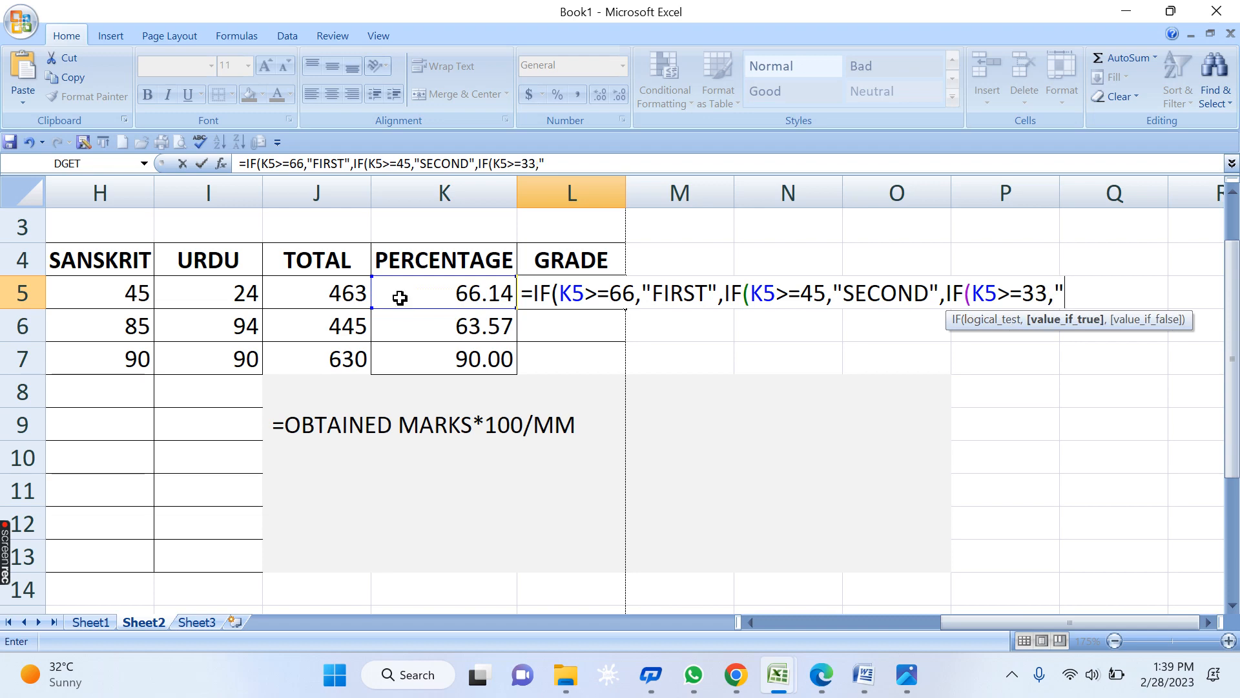
type("THIRD\"")
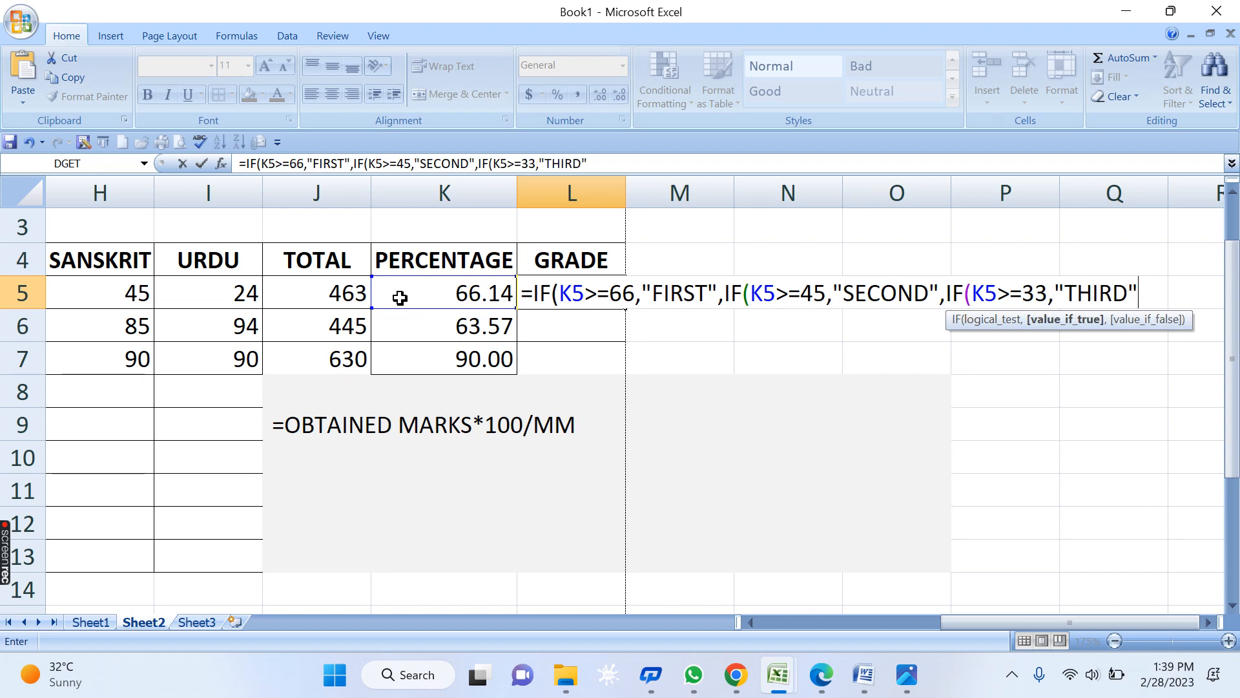
type(",\"F")
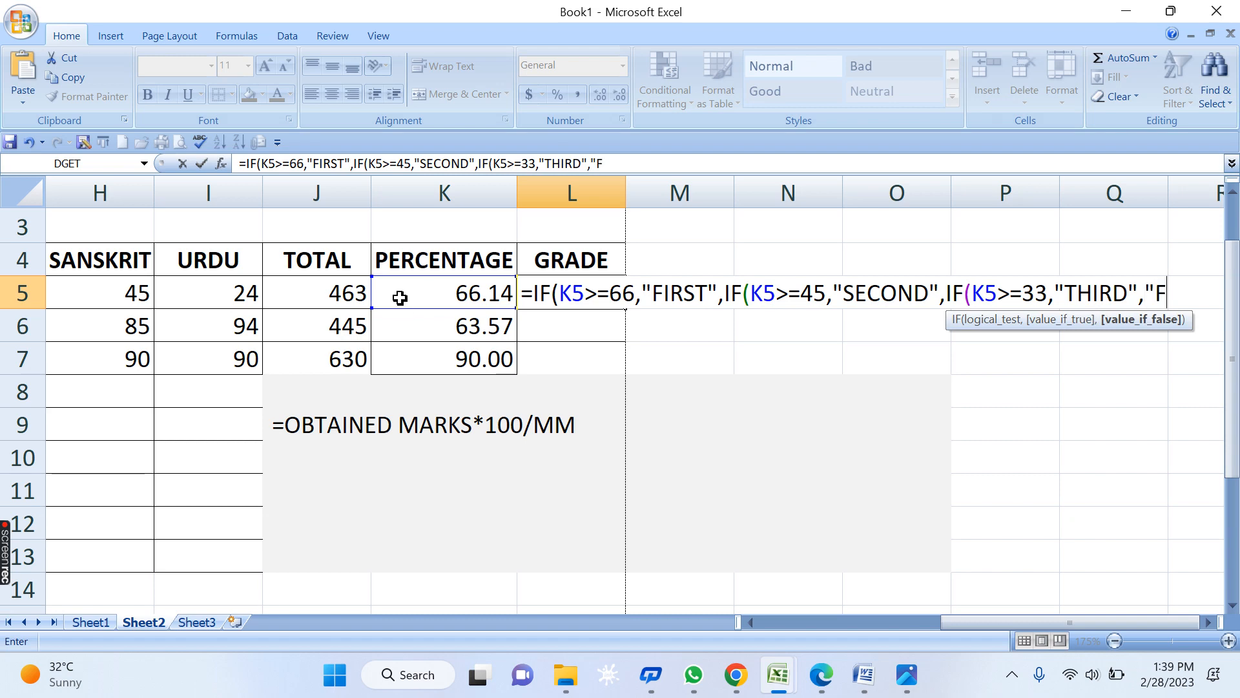
type("AIL\")))")
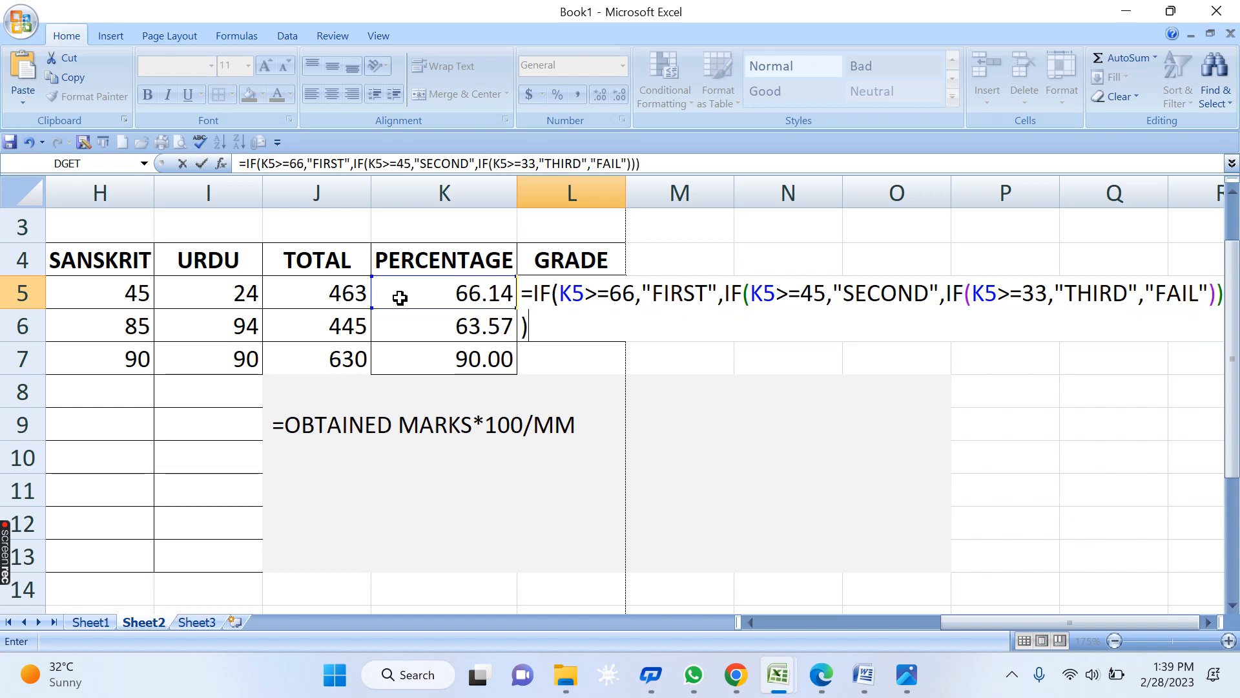
- Highlight each condition, threshold and result in the formula to explain the grading
left_click(1209, 622)
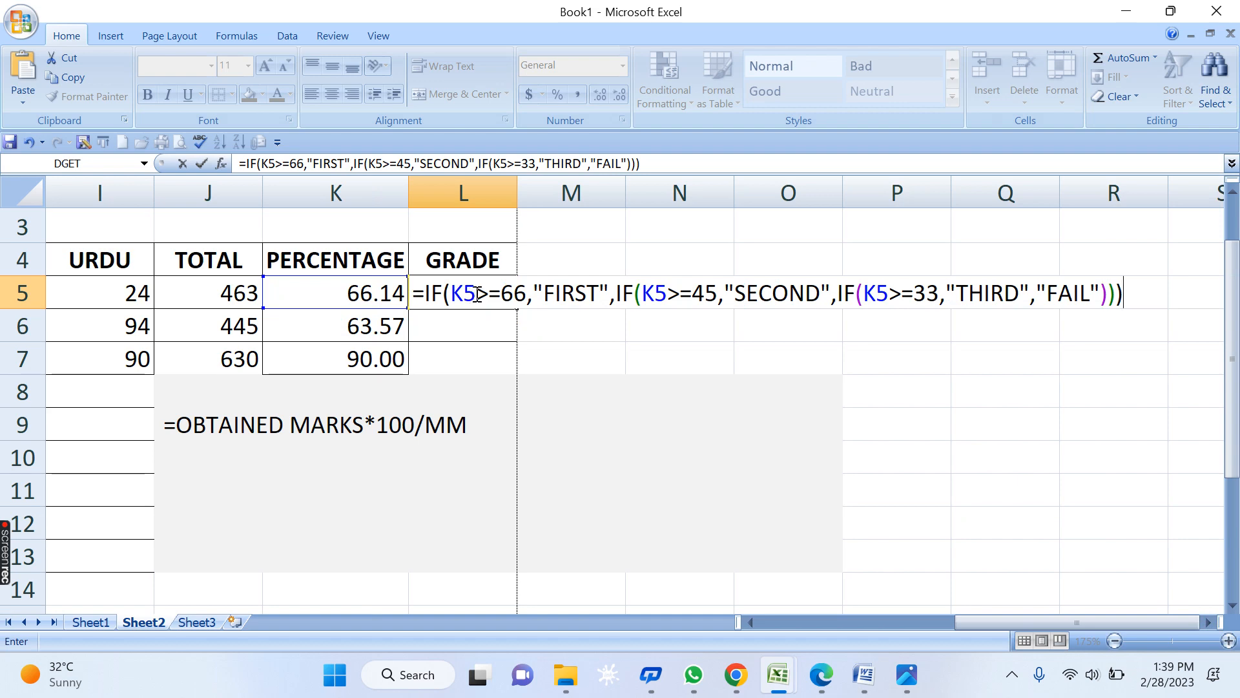
left_click_drag(477, 295, 443, 295)
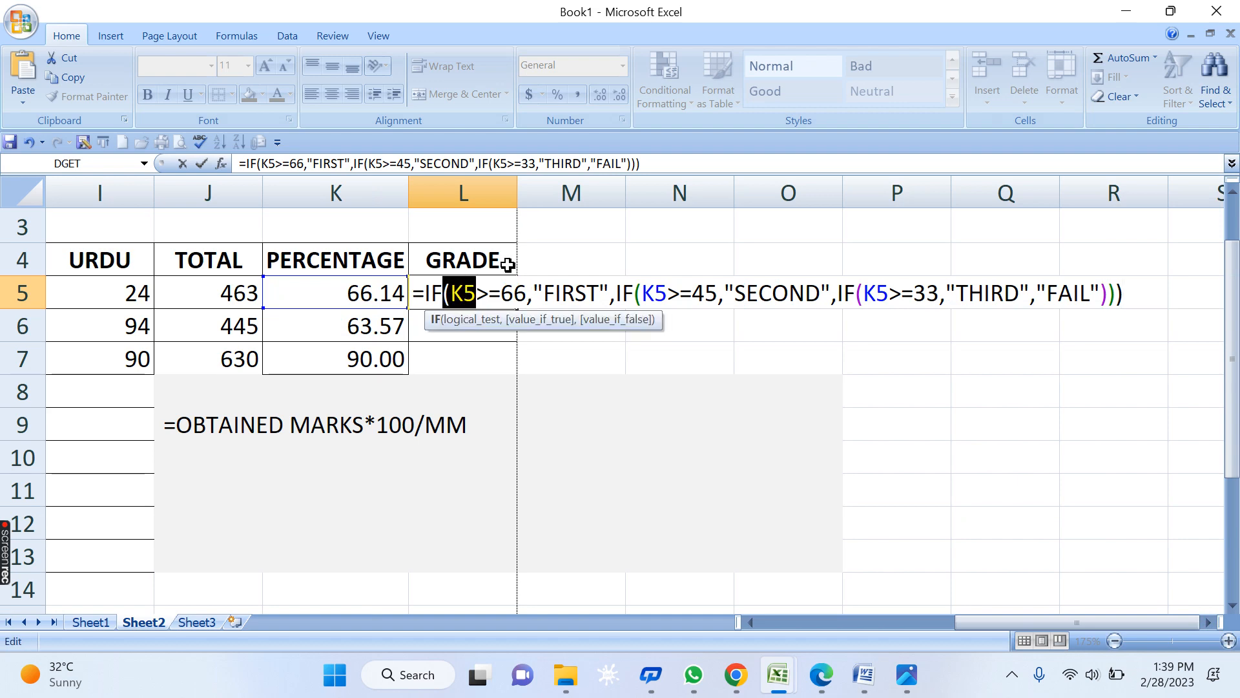
left_click(583, 293)
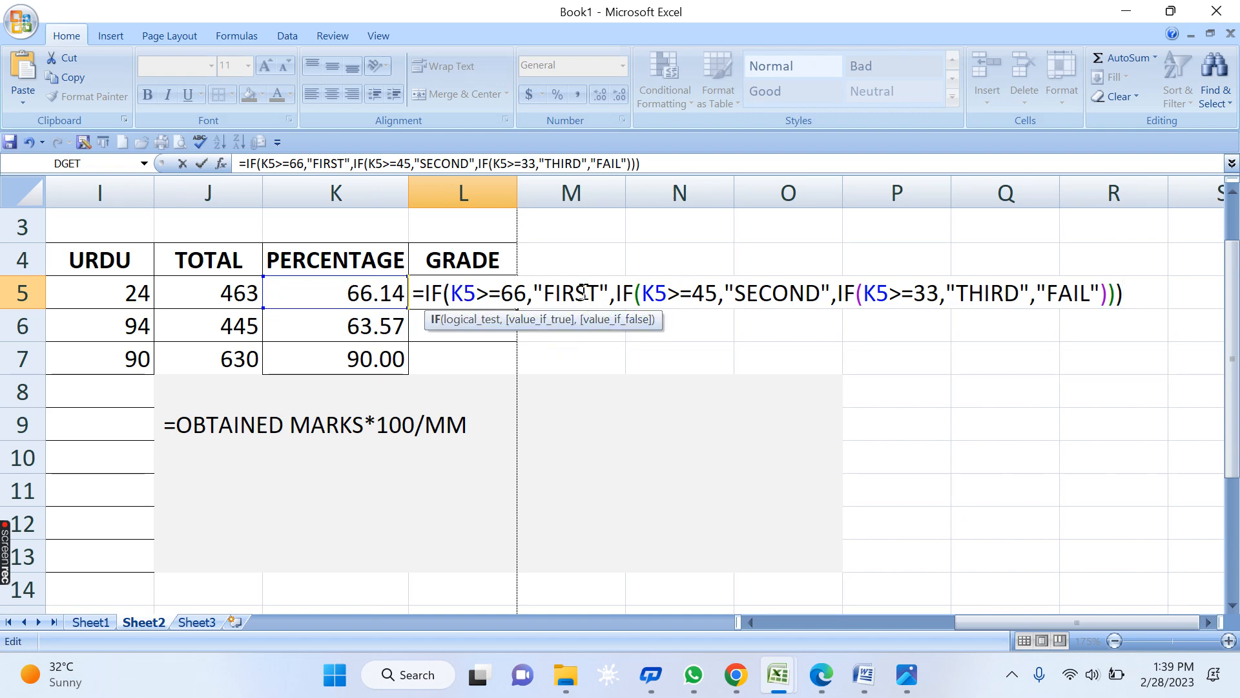
left_click_drag(668, 295, 642, 295)
left_click(706, 297)
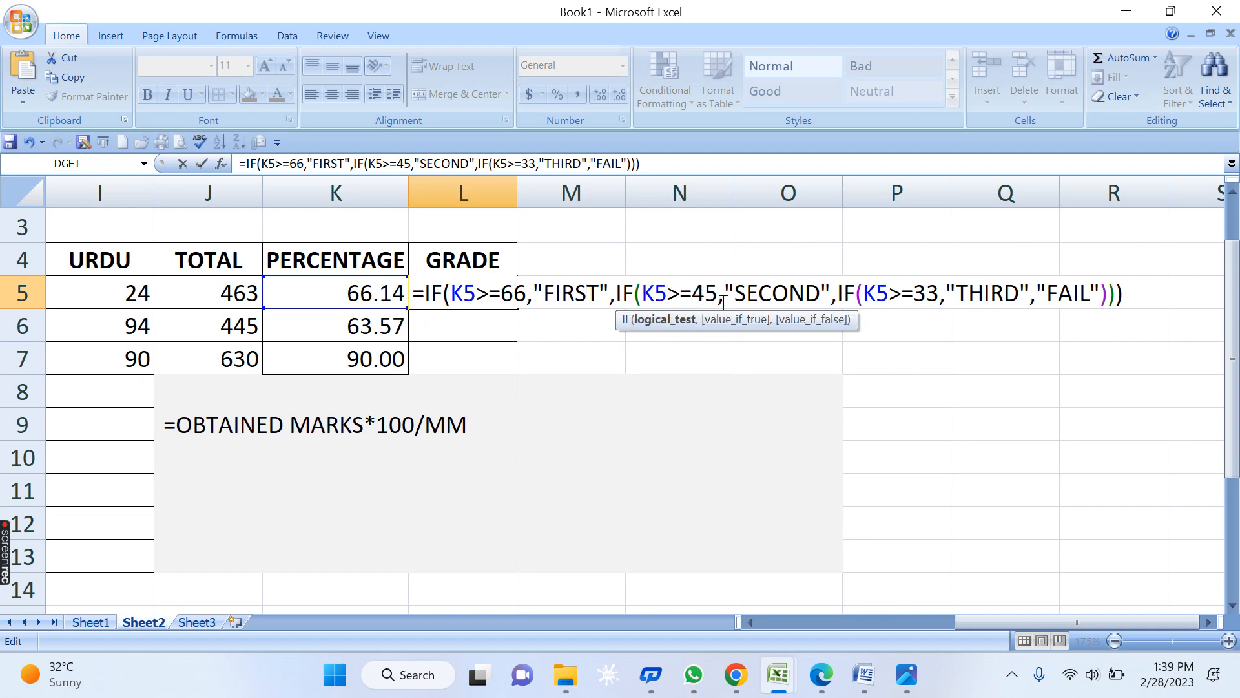
left_click(778, 295)
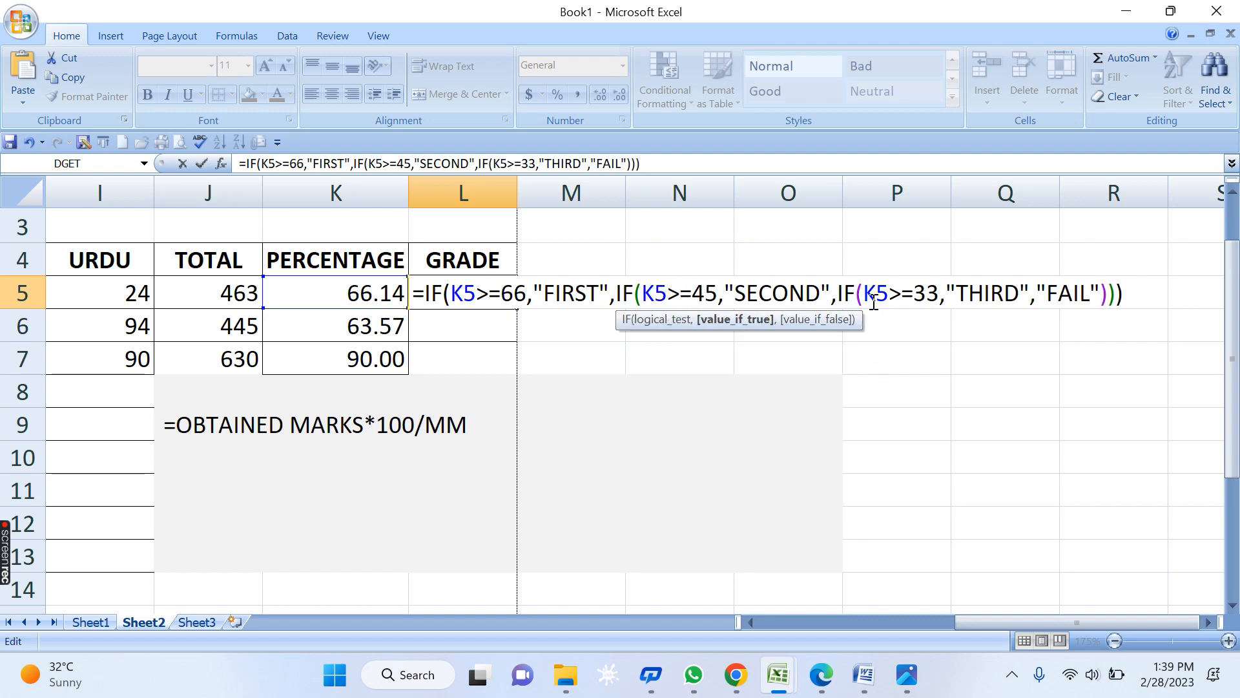
left_click_drag(889, 295, 862, 295)
left_click(924, 292)
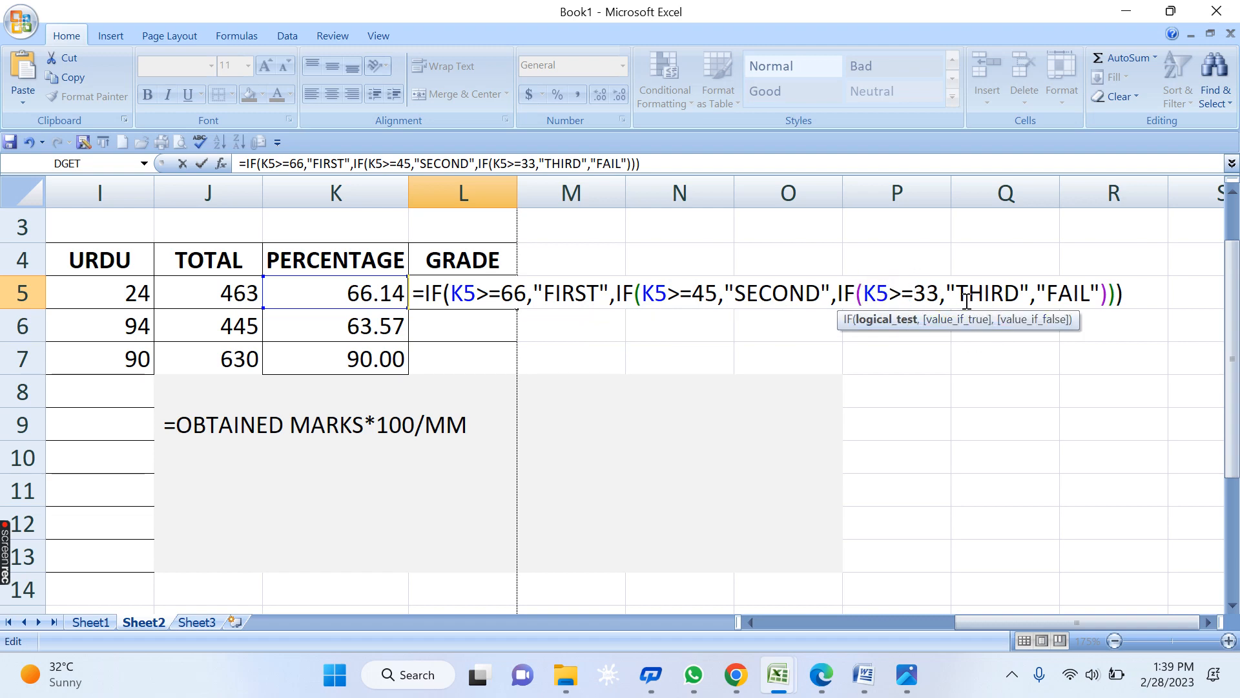
left_click_drag(967, 294, 991, 299)
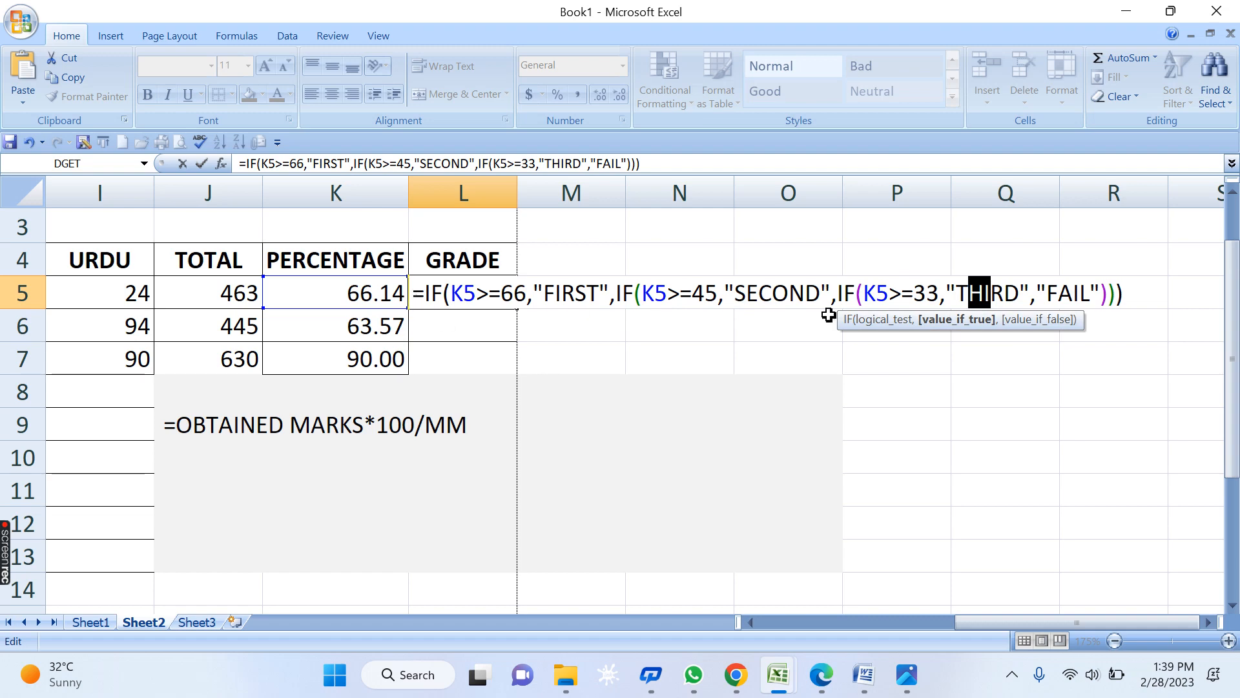
left_click_drag(1092, 292, 1052, 292)
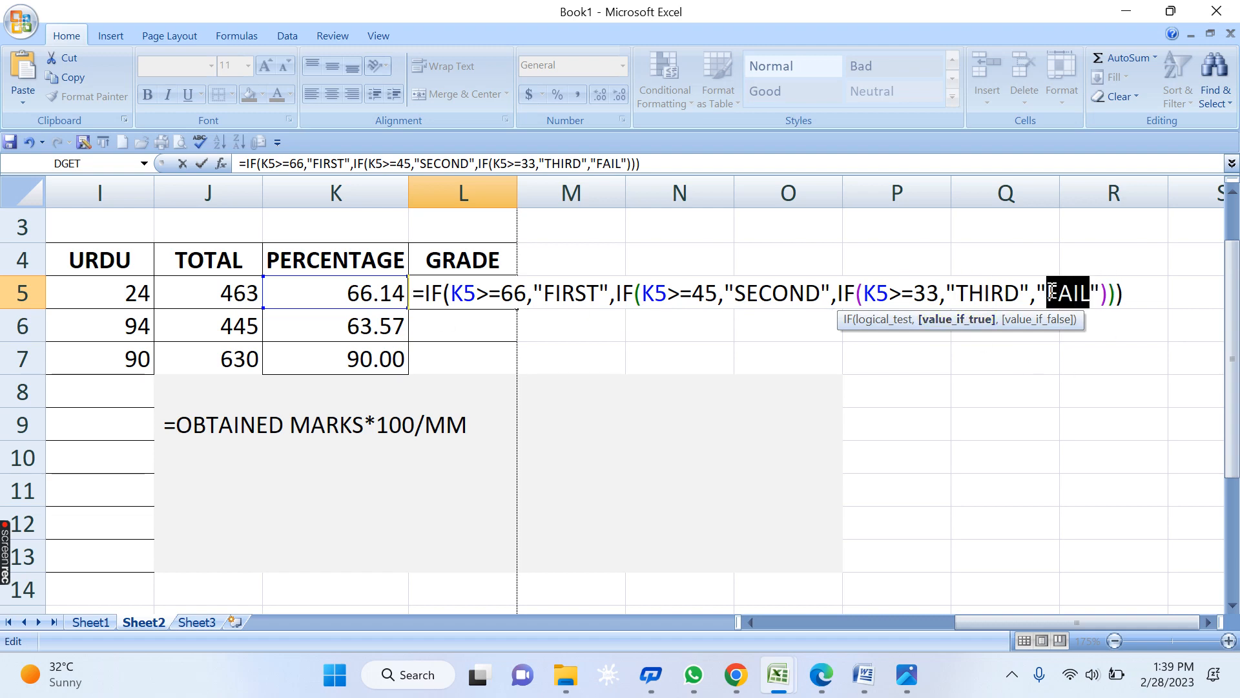
left_click(456, 296)
- Revisit the first test K5>=66, pointing out its 66 threshold
left_click_drag(452, 294, 534, 295)
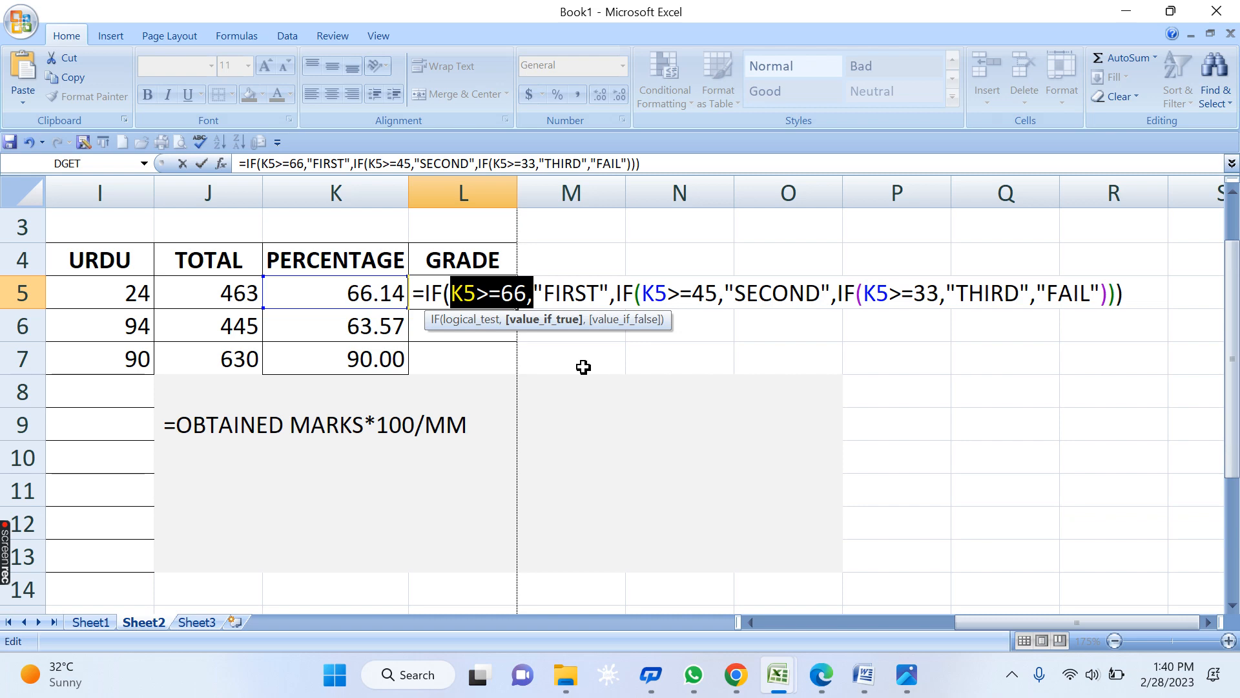
double_click(474, 296)
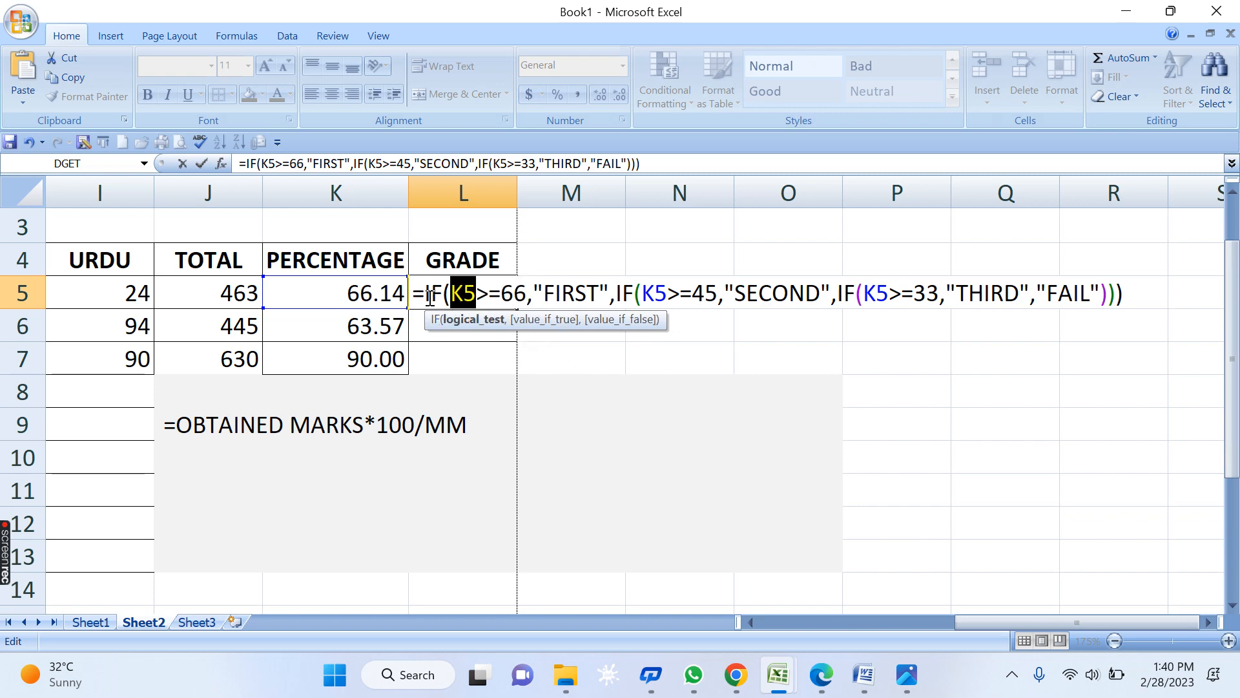
left_click(462, 298)
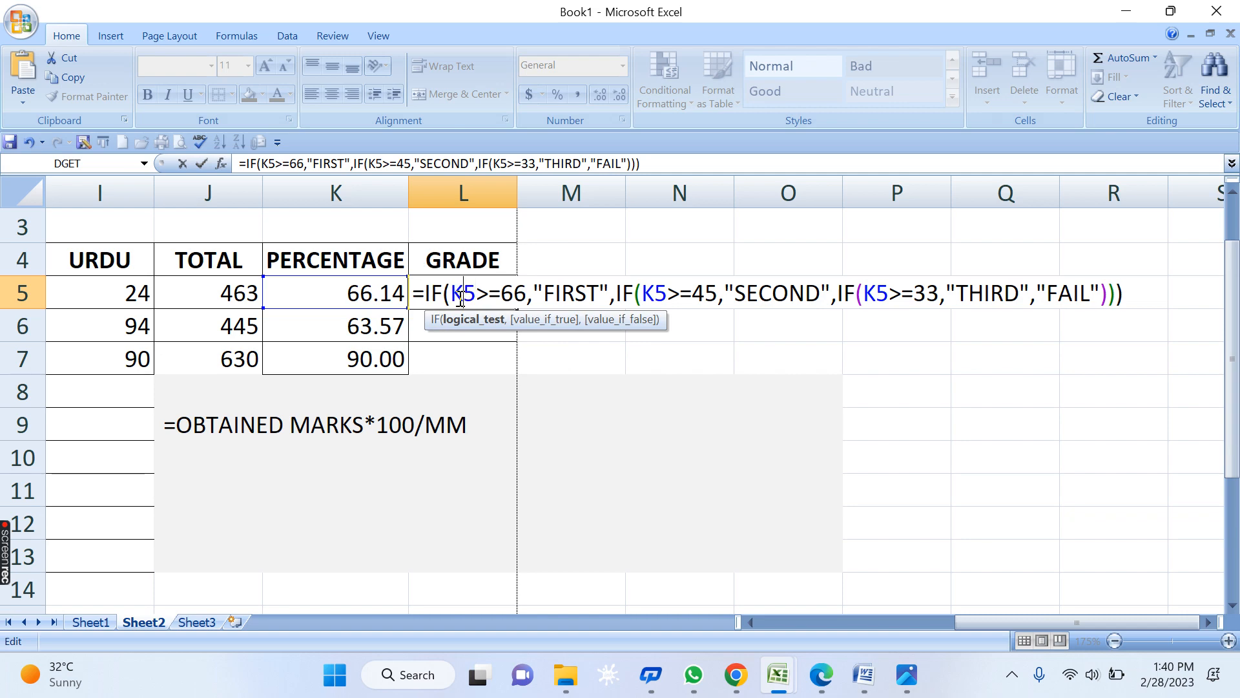
mouse_move(454, 291)
left_mouse_down()
mouse_move(520, 300)
mouse_move(458, 293)
left_mouse_up()
left_click(503, 300)
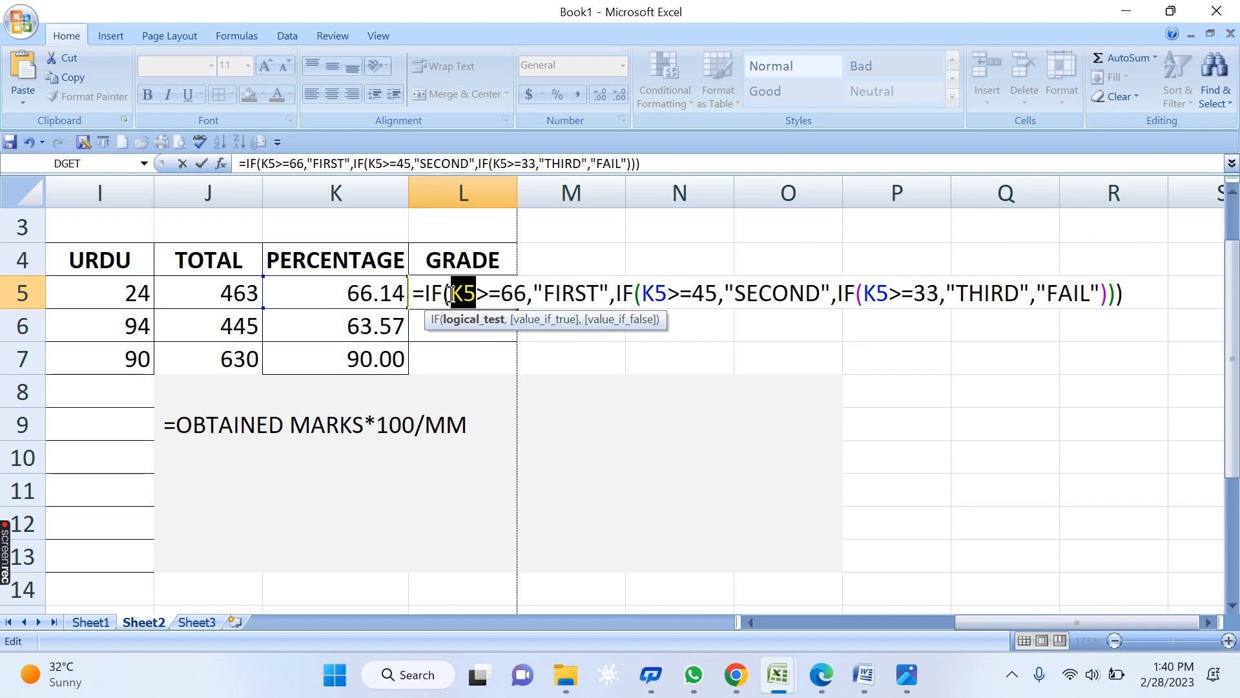
left_click(510, 292)
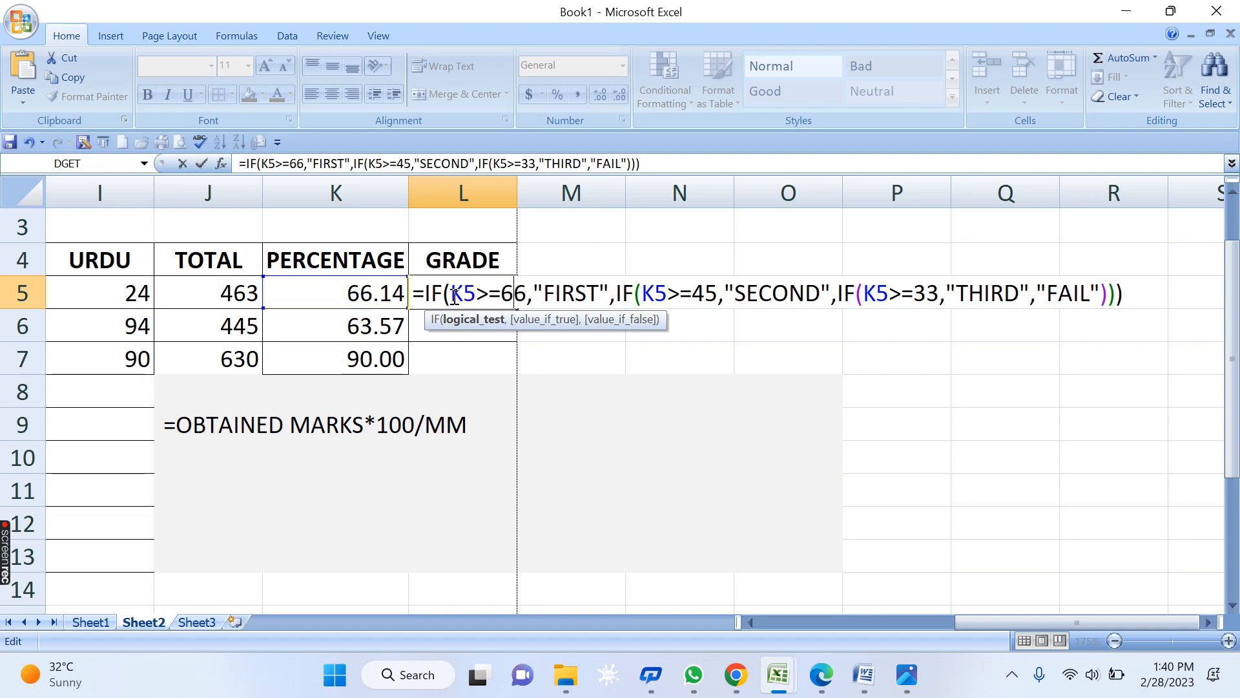
- Commit the grade formula in L5 and fill it down to L7
left_click(561, 289)
key("Return")
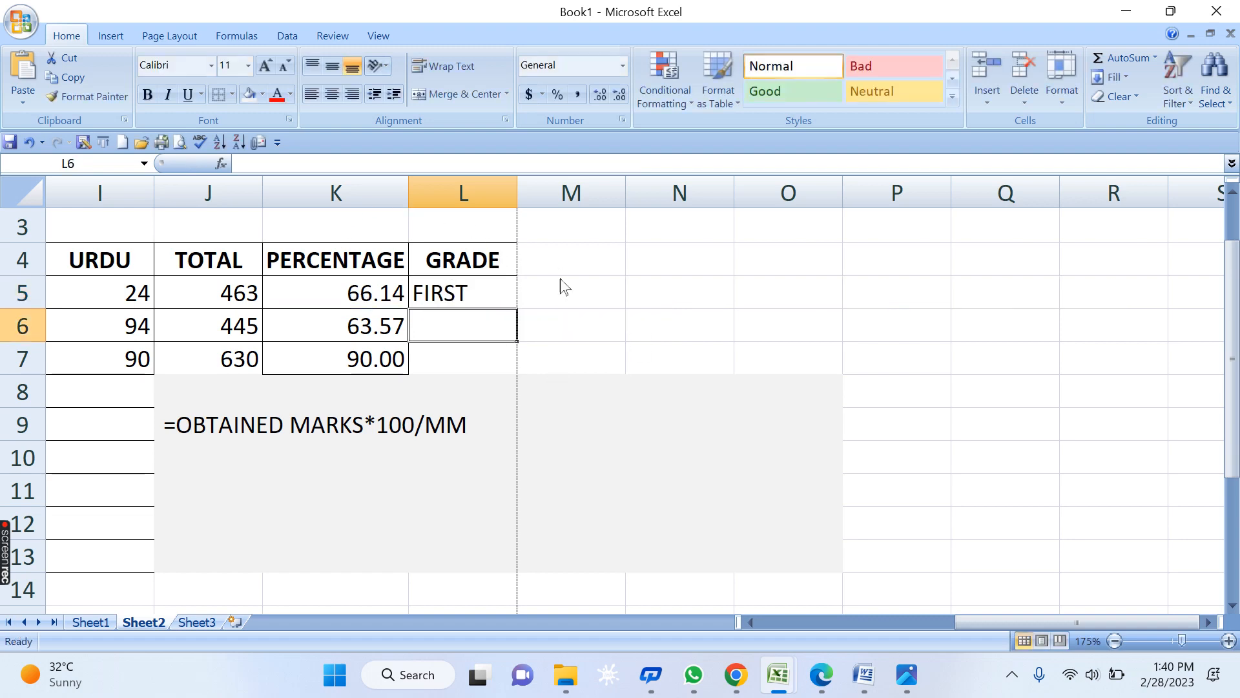
left_click(499, 299)
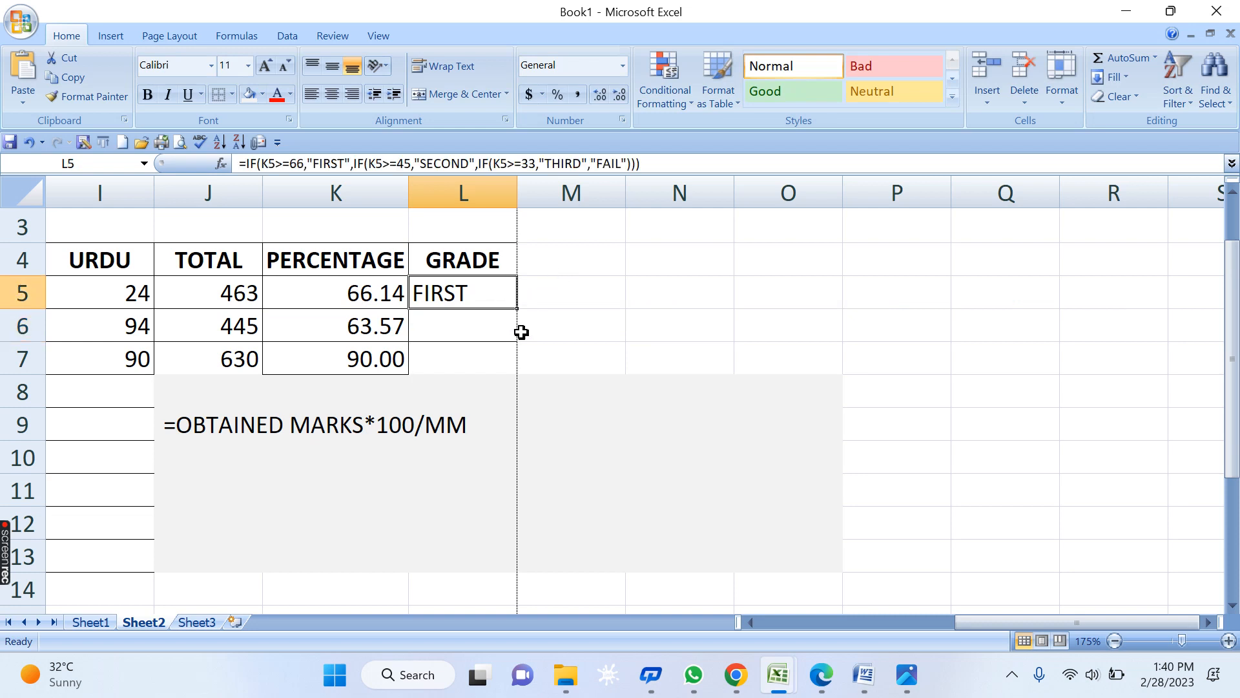
left_click_drag(520, 312, 517, 372)
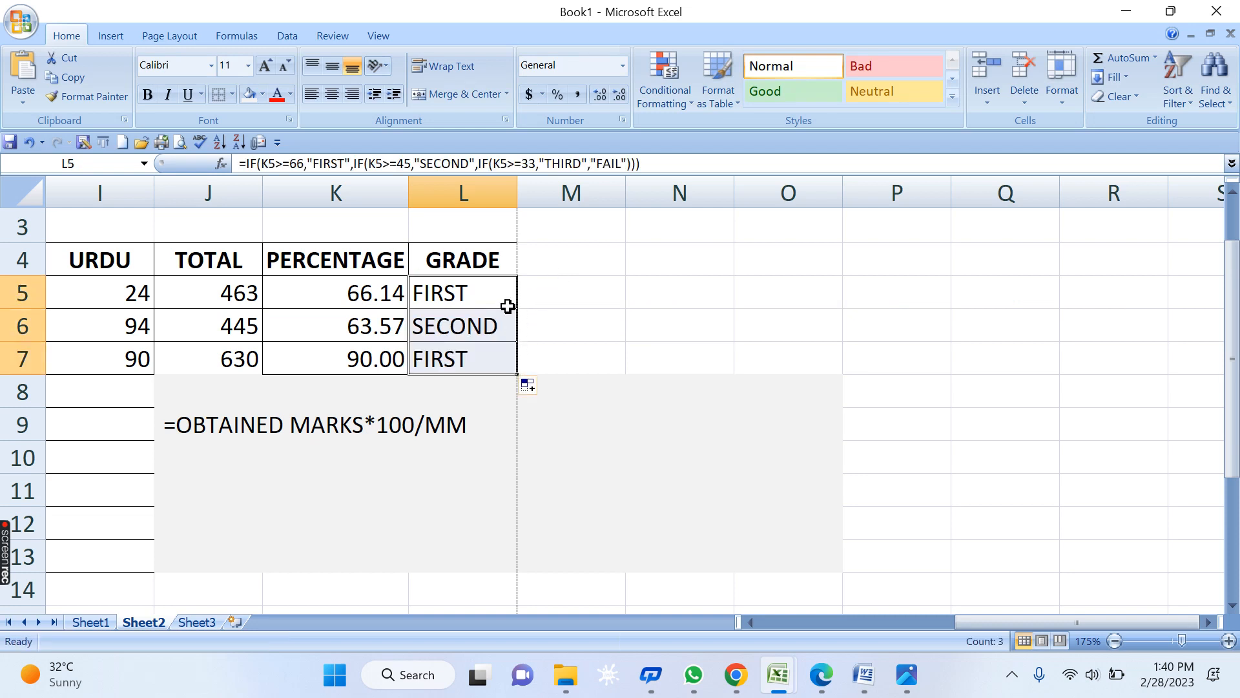
left_click(468, 328)
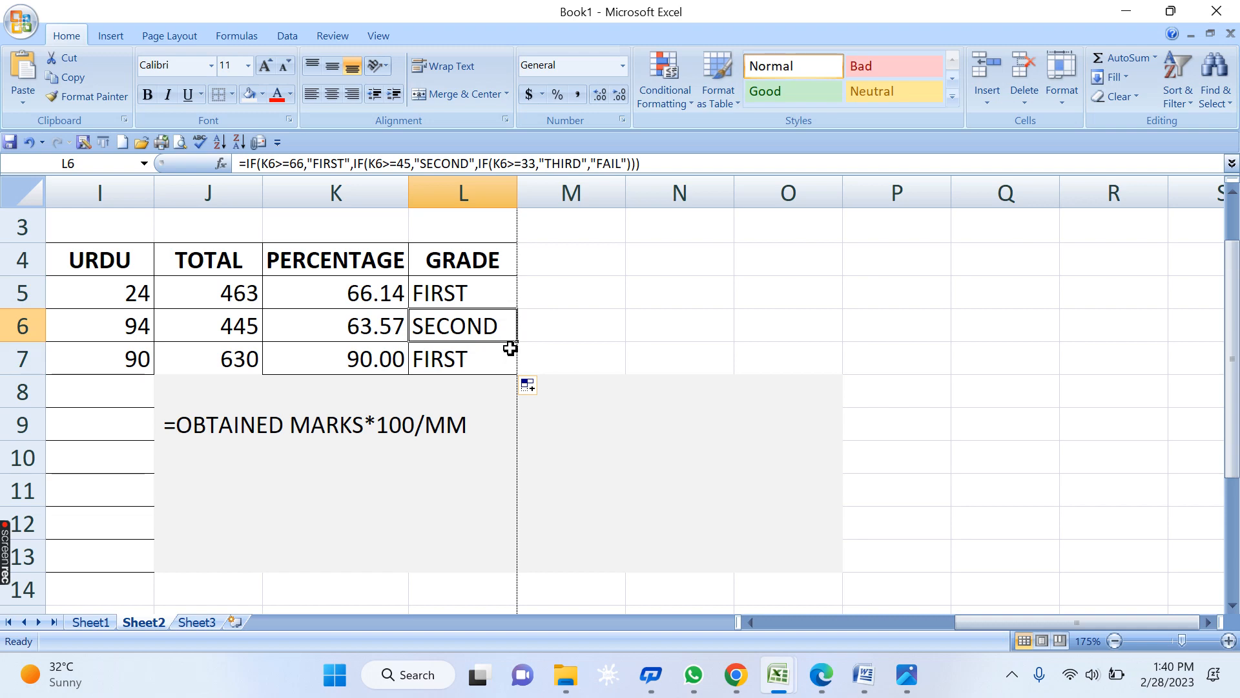
left_click(482, 284)
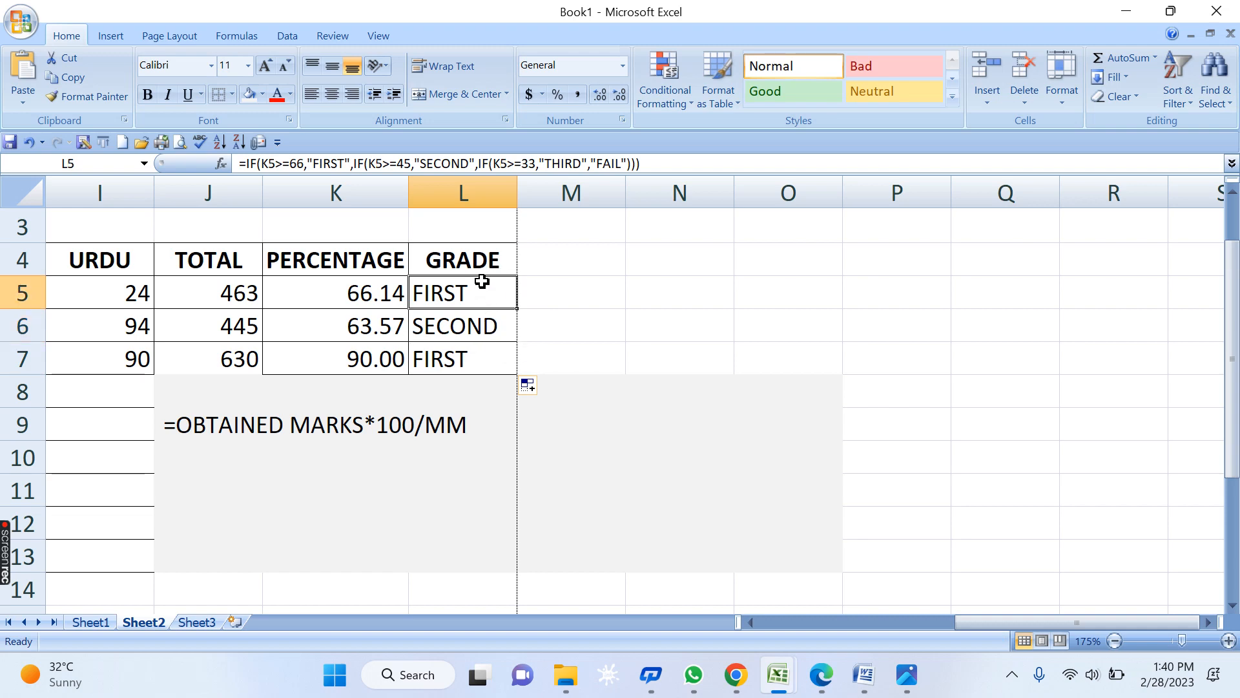
- Lower the FIRST threshold from 66 to 60 and refill L5:L7, all reading FIRST
double_click(480, 293)
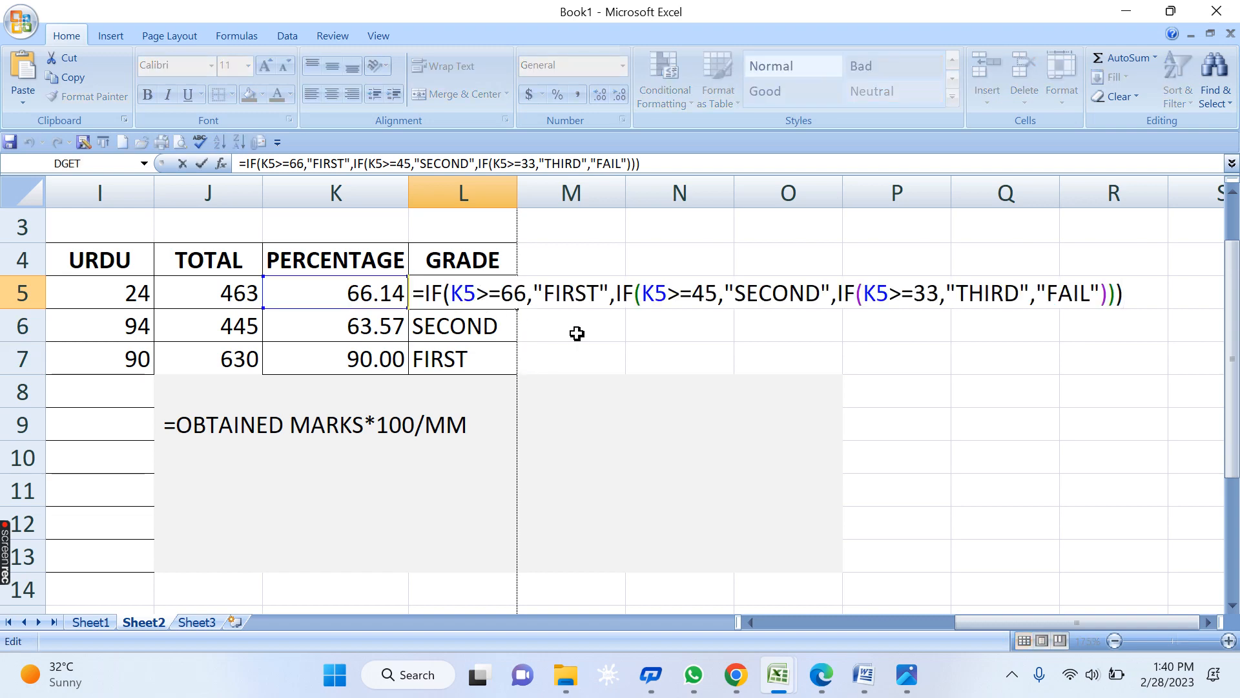
left_click(525, 292)
key("BackSpace")
type("0")
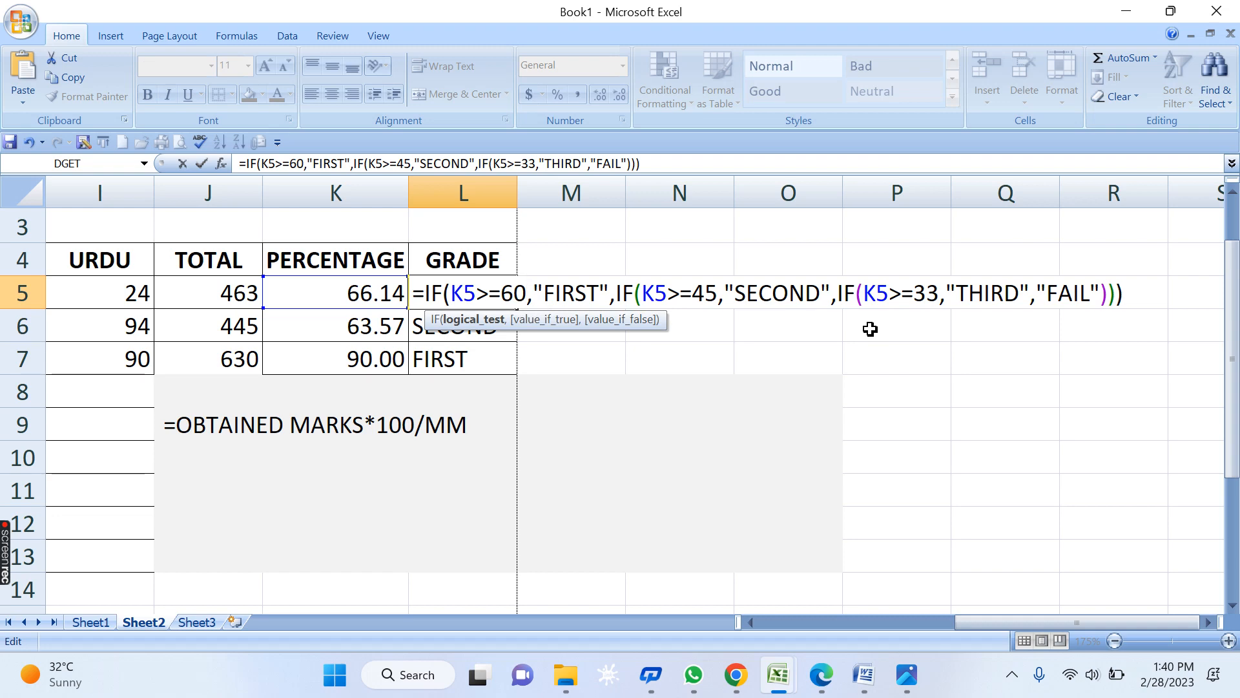
key("Return")
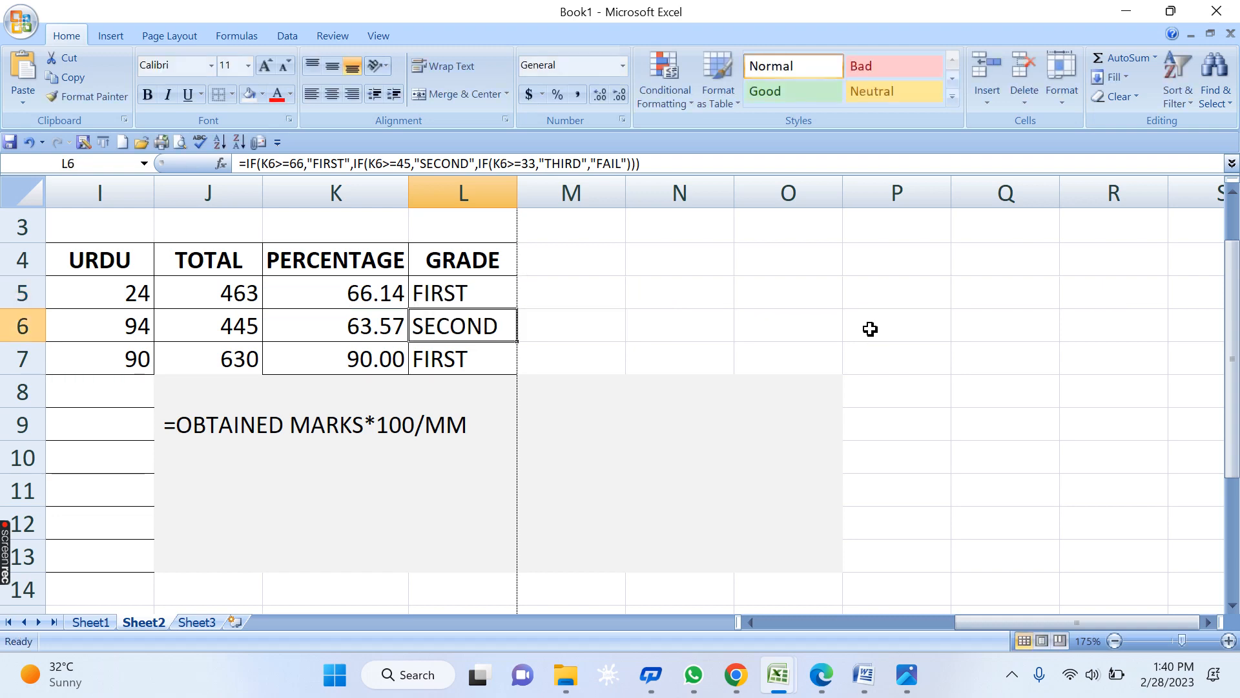
left_click(466, 287)
left_click_drag(515, 309, 515, 370)
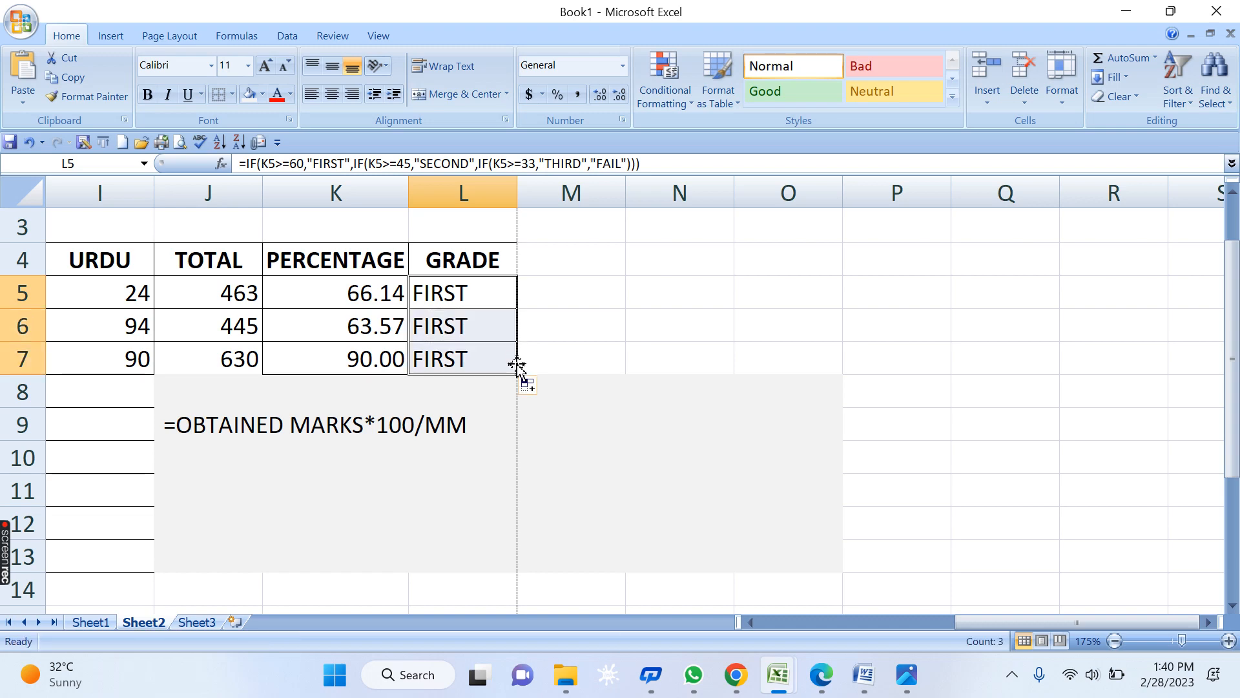
key("Left")
key("Left")
key("Left")
key("Left")
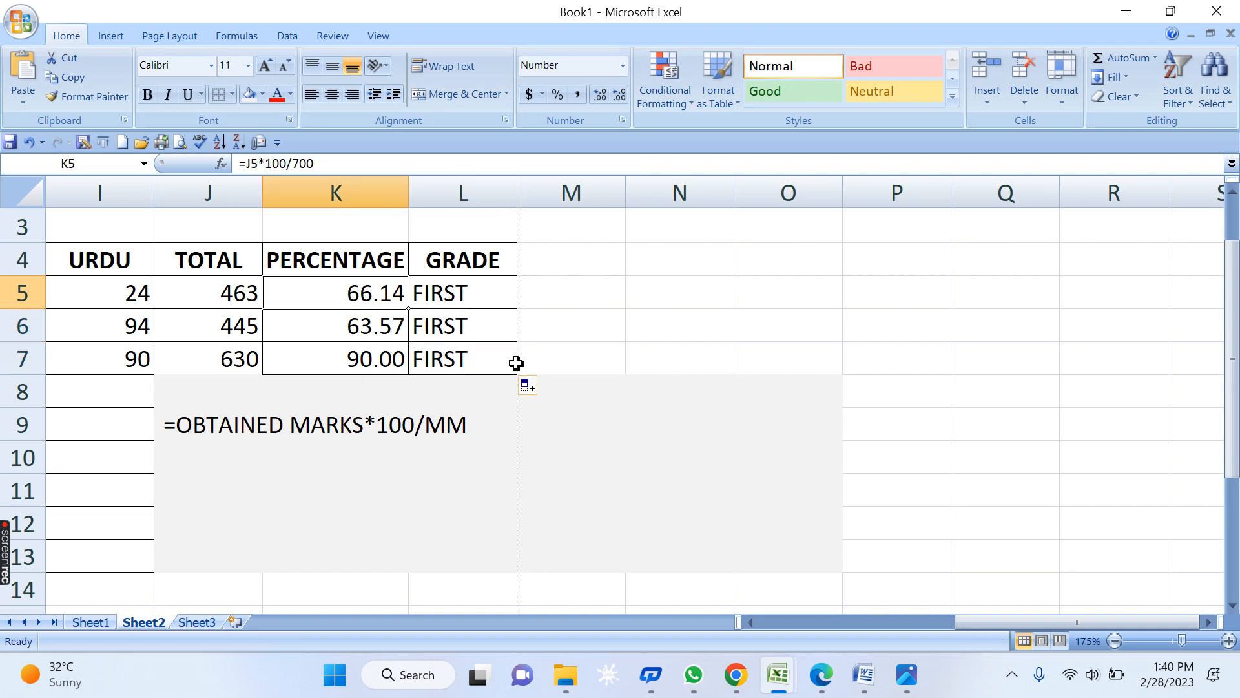
- Enter row 6 marks 45, 55, 59, 58, 57, 54 and 55 across C6:I6
key("Home")
key("Down")
key("Right")
key("Right")
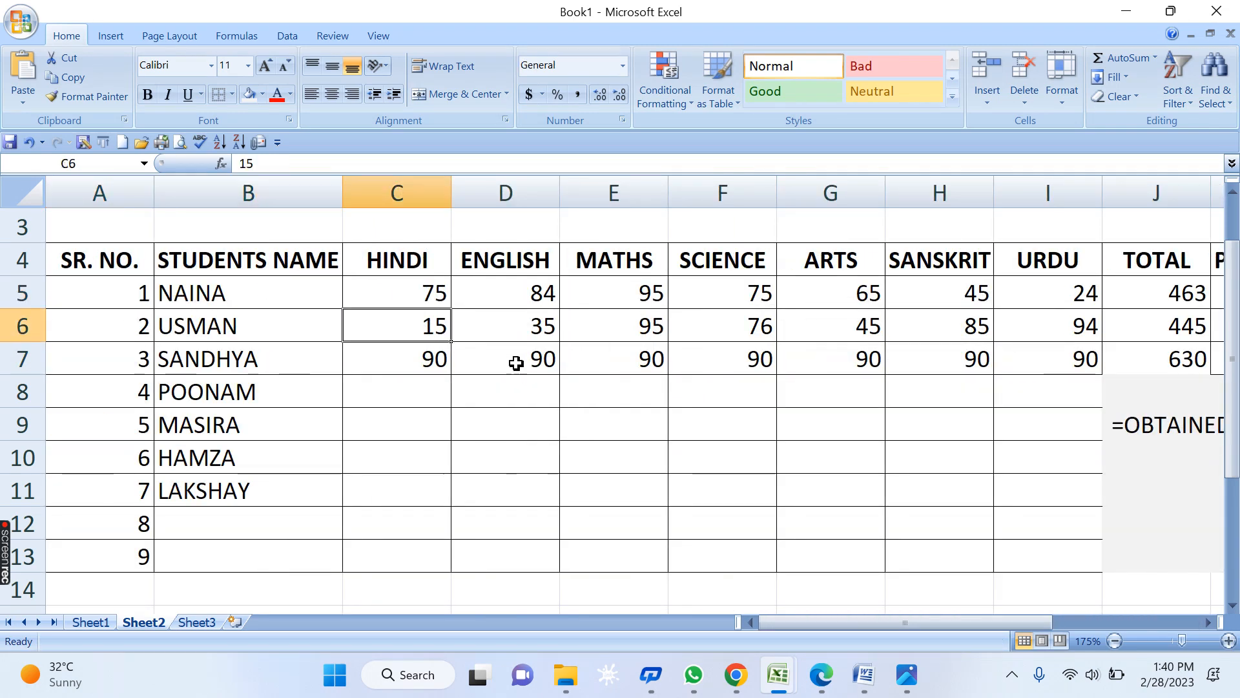
key("Right")
key("Left")
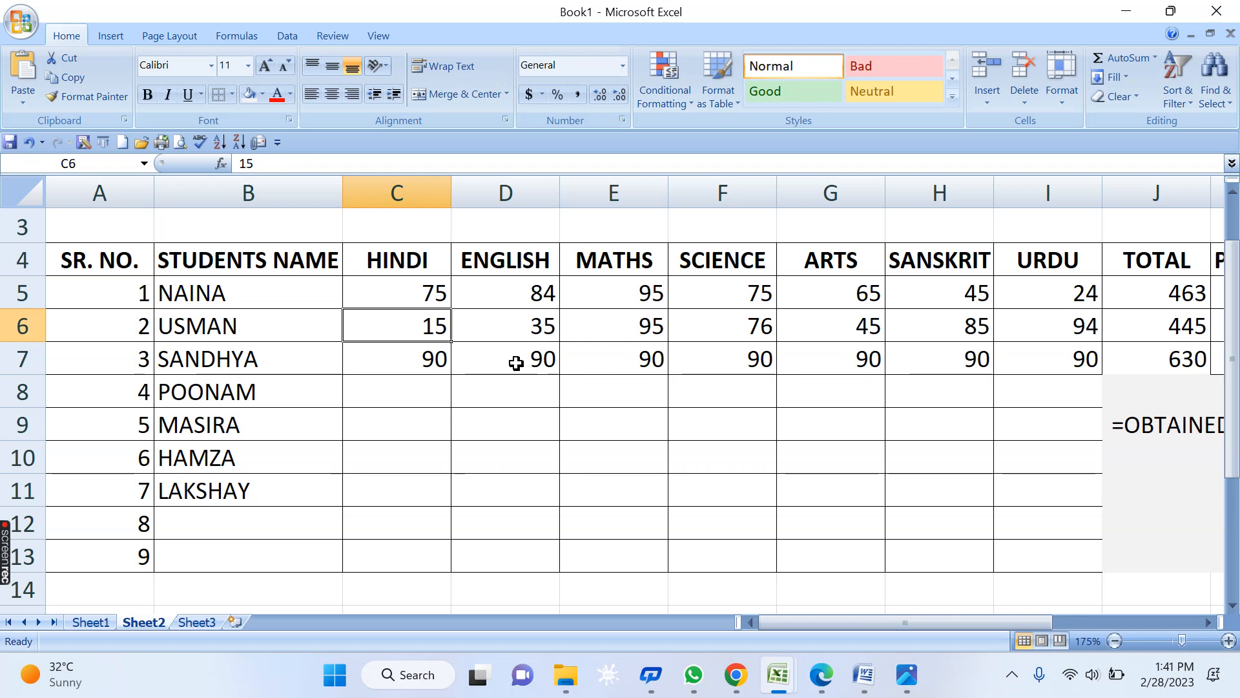
type("45")
key("Right")
type("55")
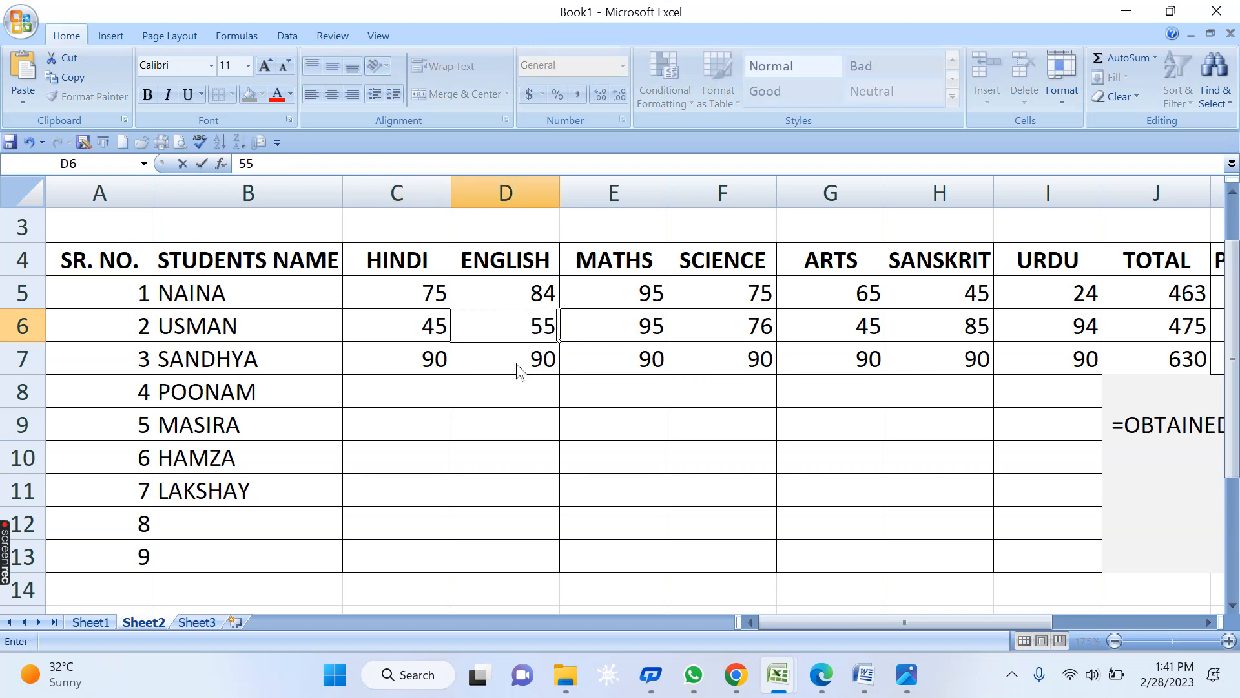
key("Right")
type("59")
key("Right")
type("58")
key("Right")
type("57")
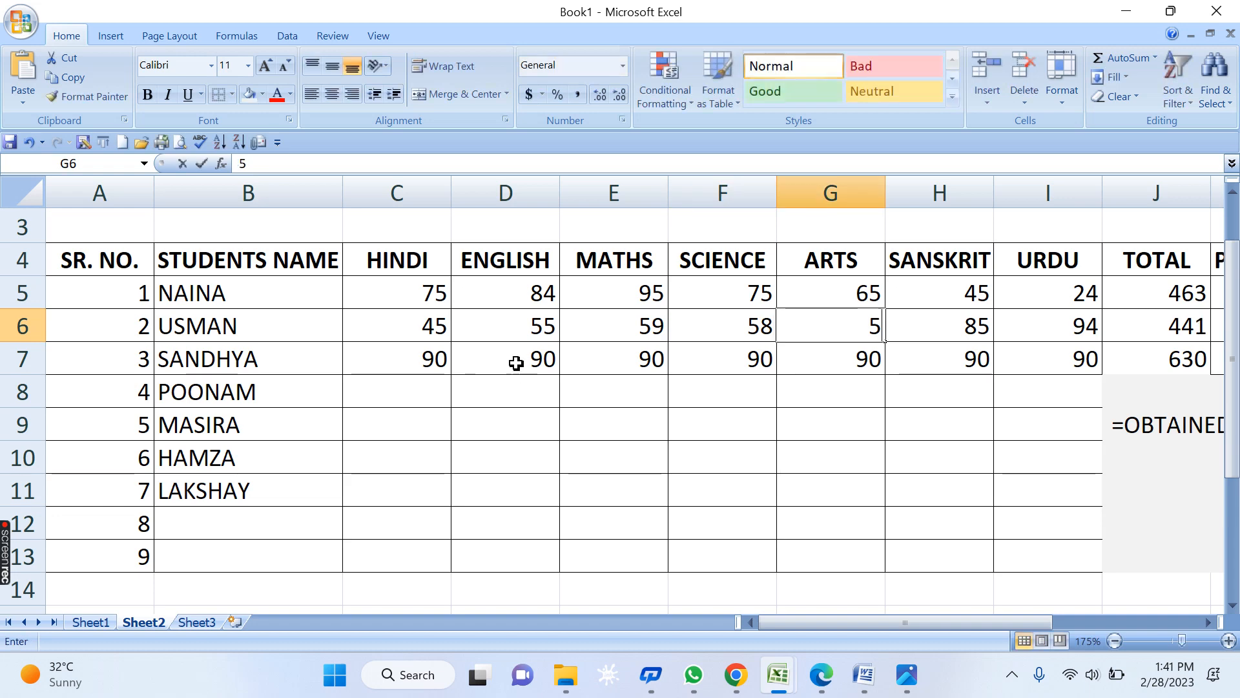
key("Right")
type("54")
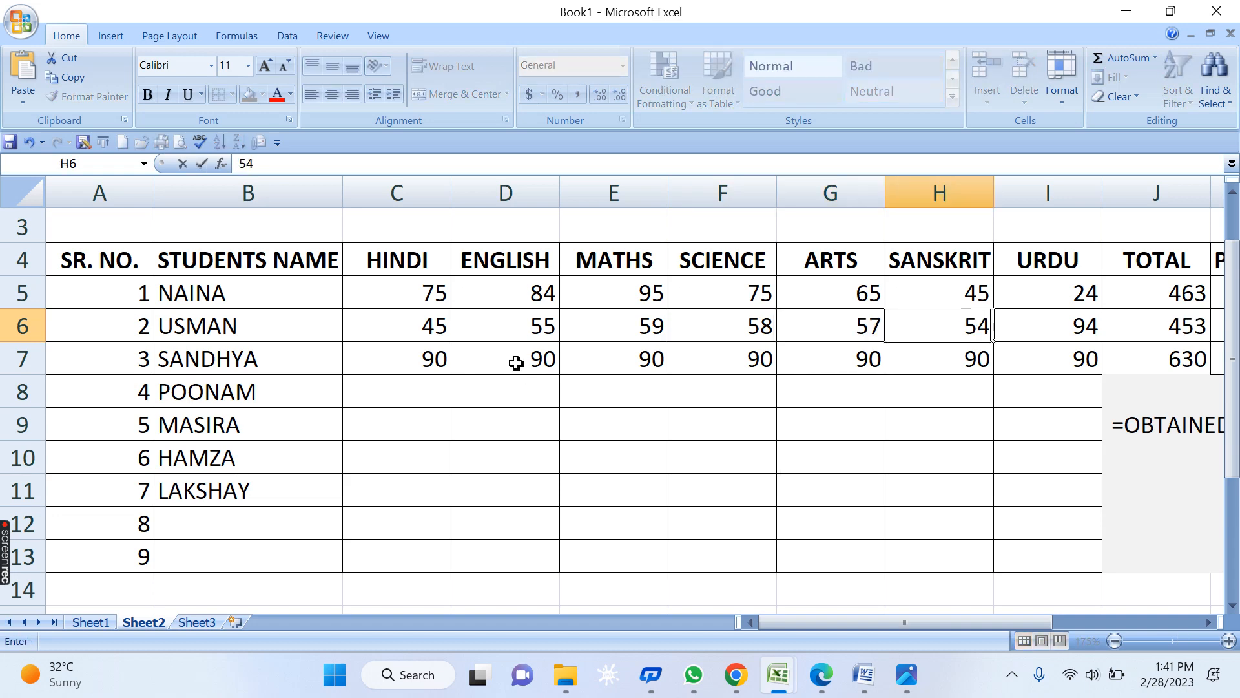
key("Right")
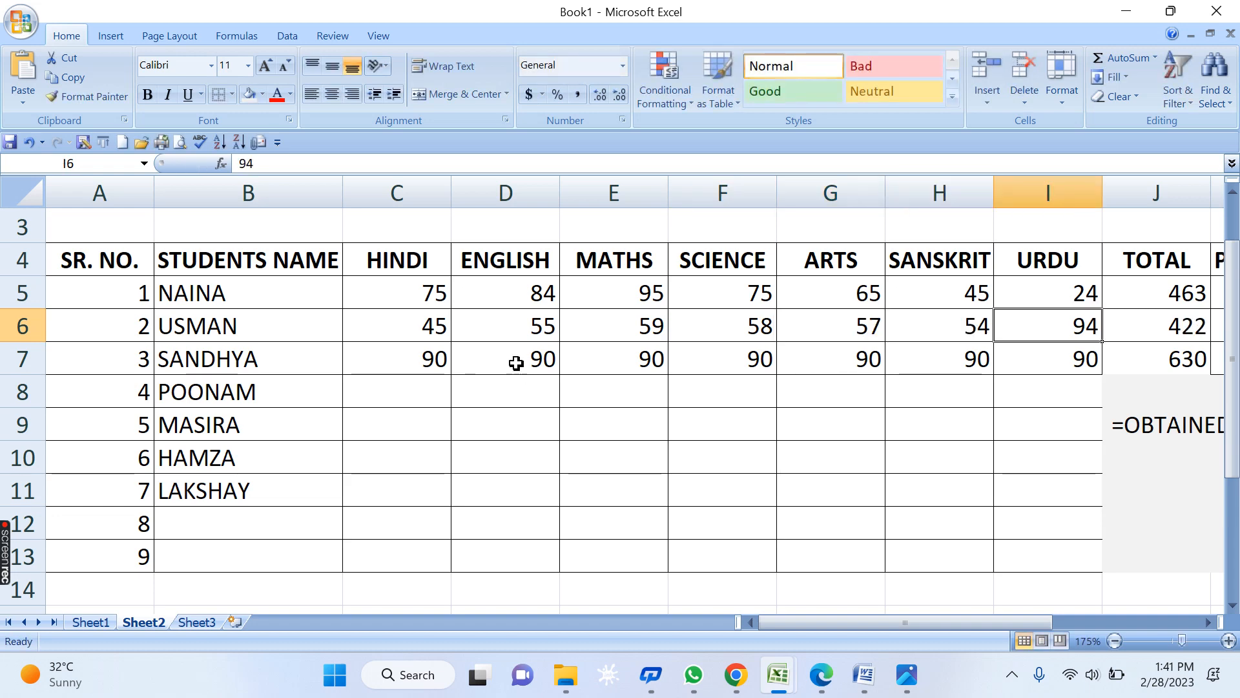
type("55")
key("Right")
key("Right")
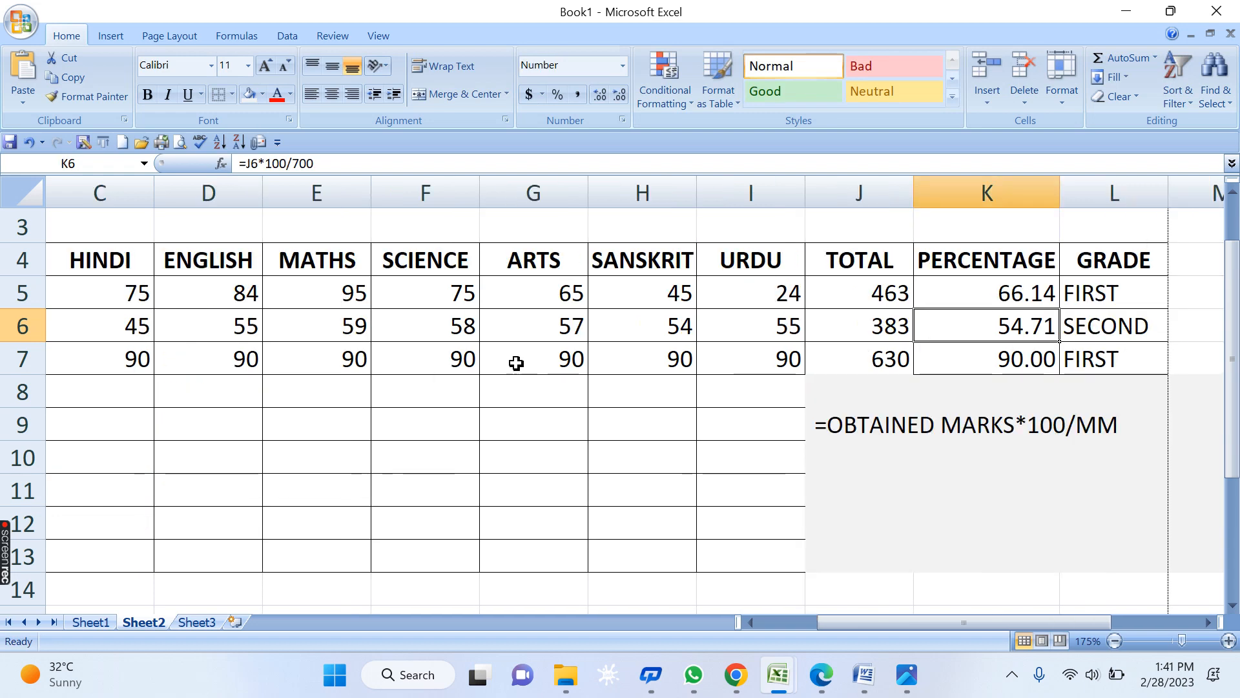
key("Right")
- Enter row 7 marks 33, 34, 39, 44, 41, 33 and 39 across C7:I7, fixing typos
key("Down")
key("Left")
key("Left")
key("Left")
key("Left")
key("Left")
key("Left")
key("Left")
key("Left")
key("Left")
key("Left")
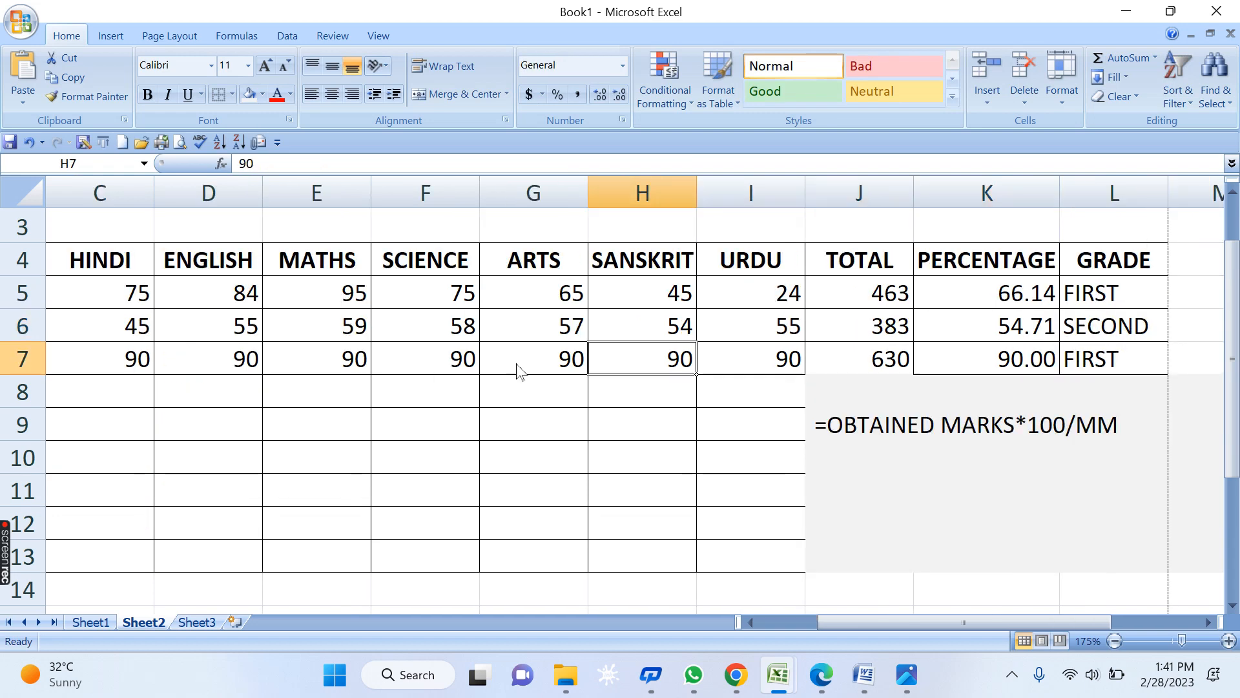
key("Right")
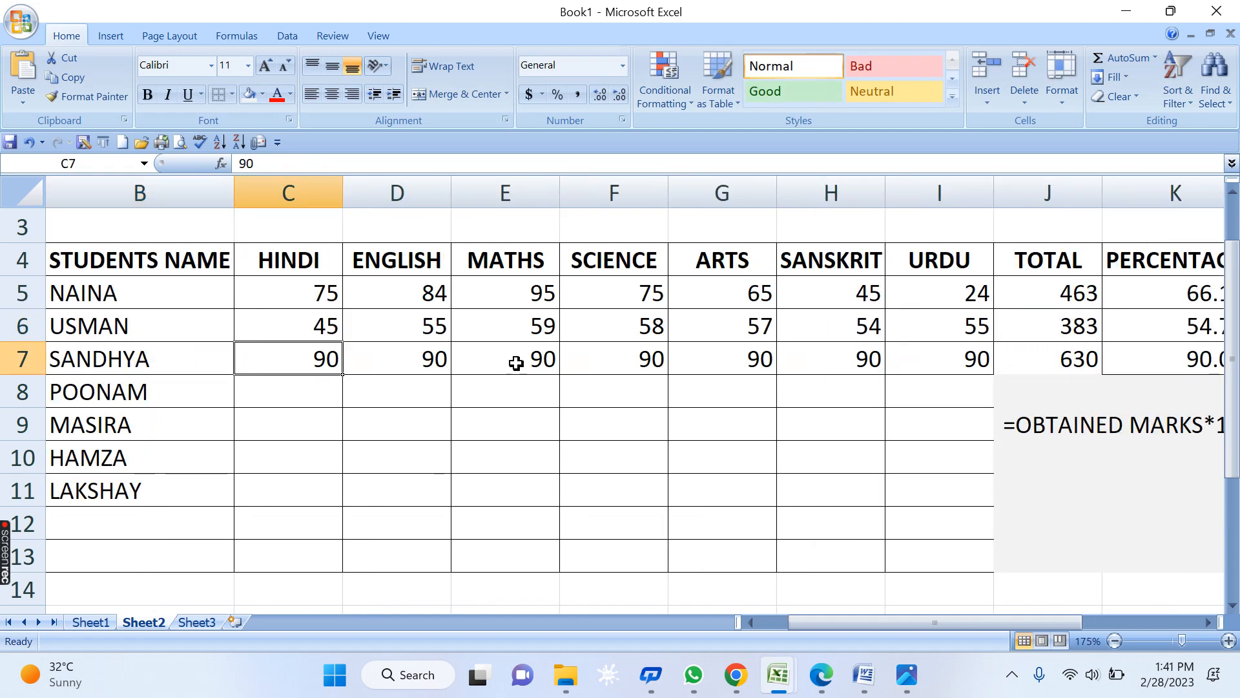
type("33")
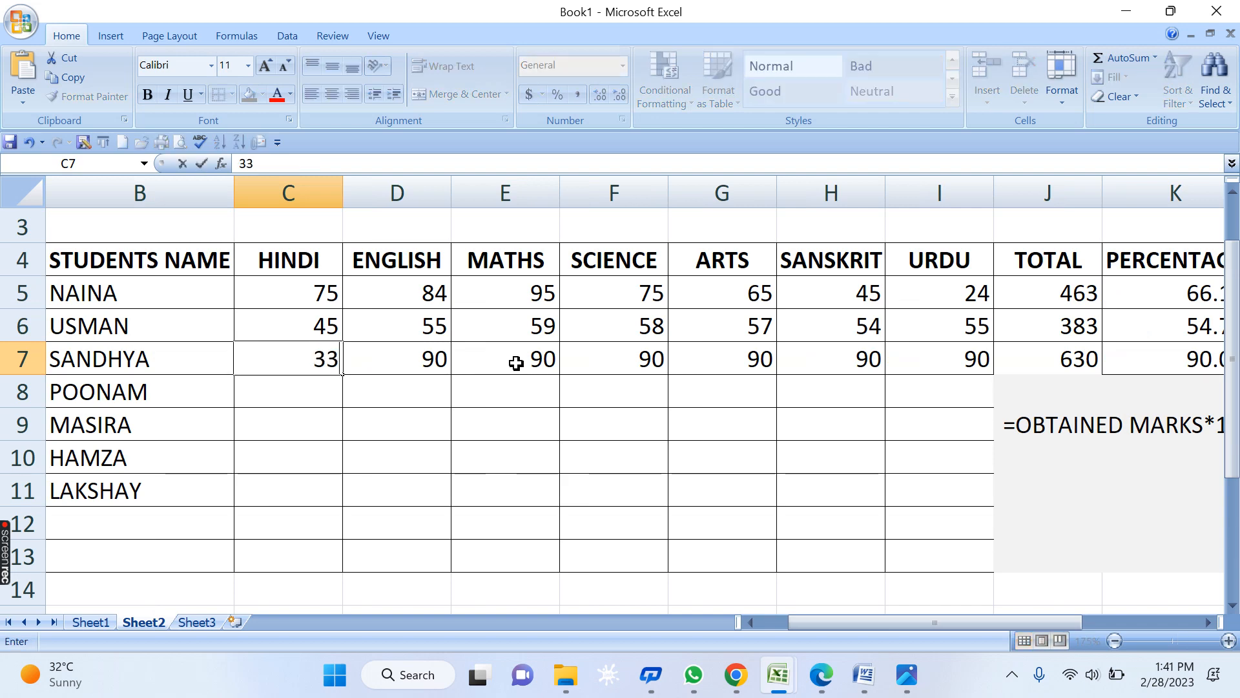
key("Right")
type("34")
key("Right")
type("39")
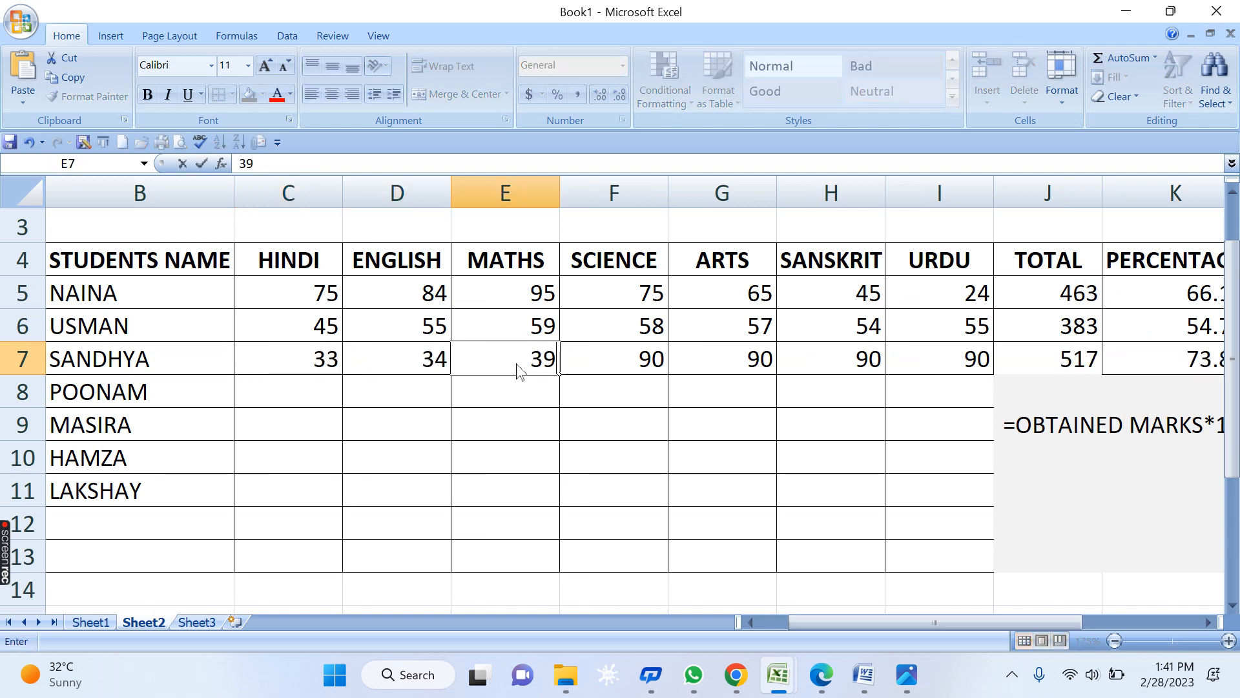
key("Right")
type("44")
key("Right")
type("47")
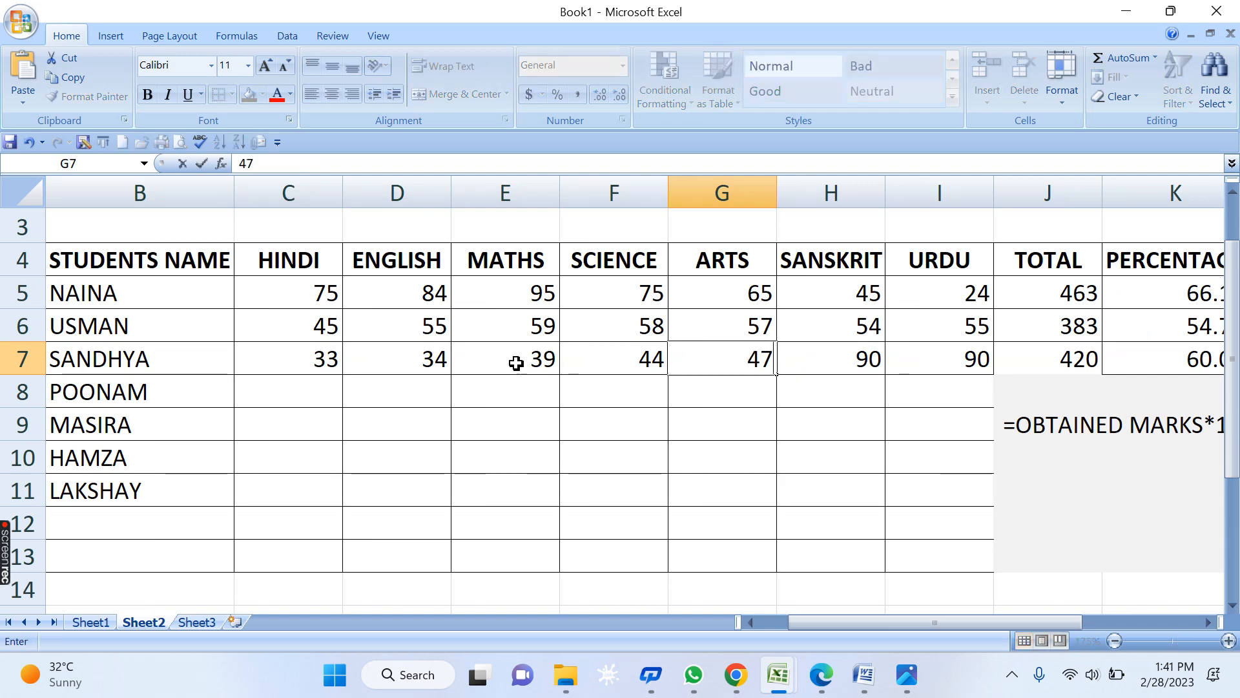
key("BackSpace")
type("1")
key("Right")
type("20")
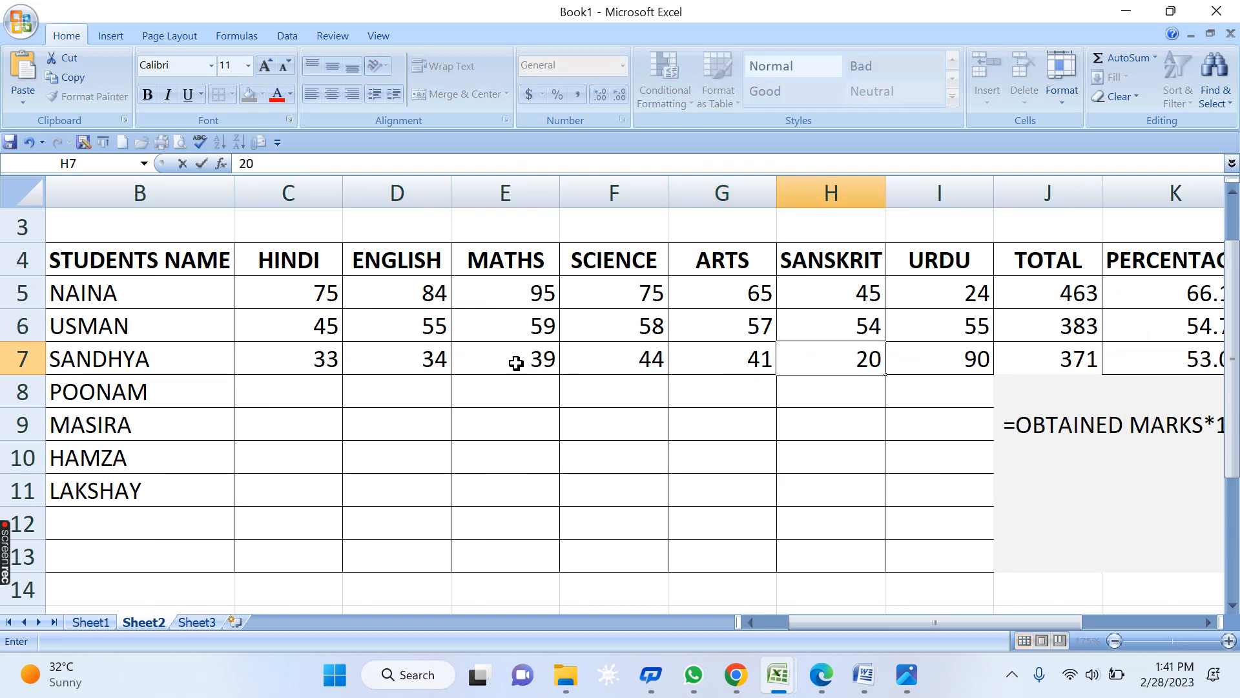
key("BackSpace")
key("BackSpace")
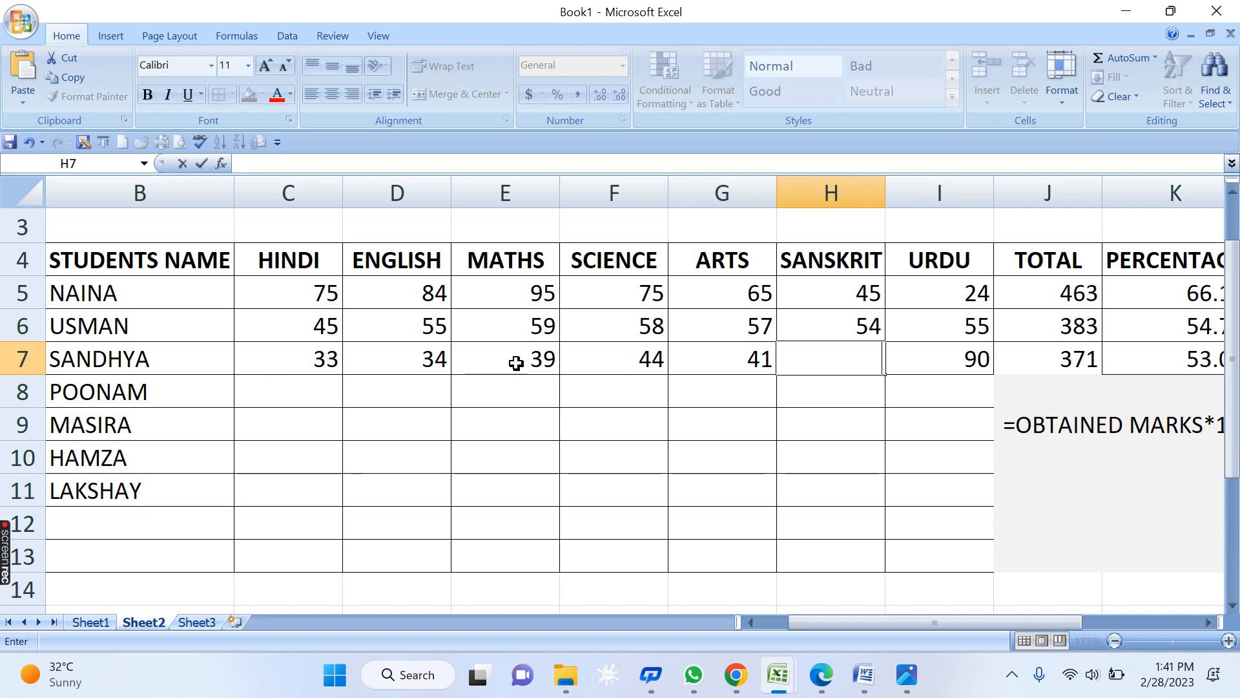
type("33")
key("Tab")
type("3")
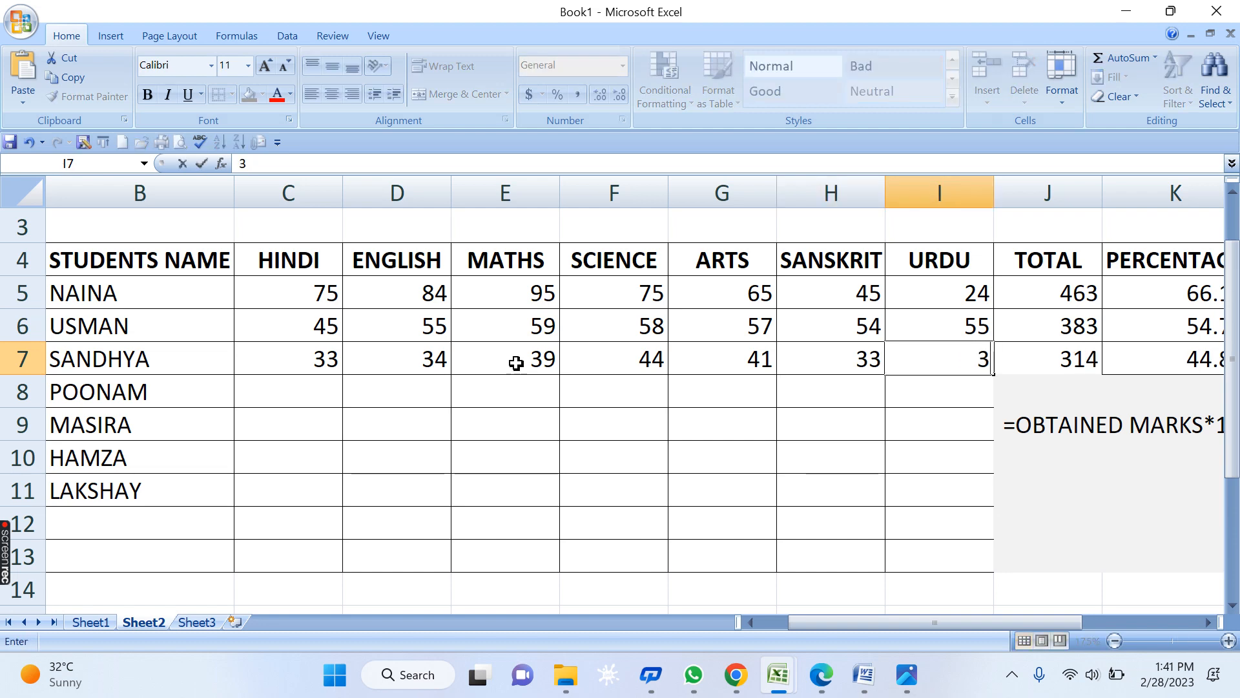
type("9")
key("Tab")
key("Tab")
key("Tab")
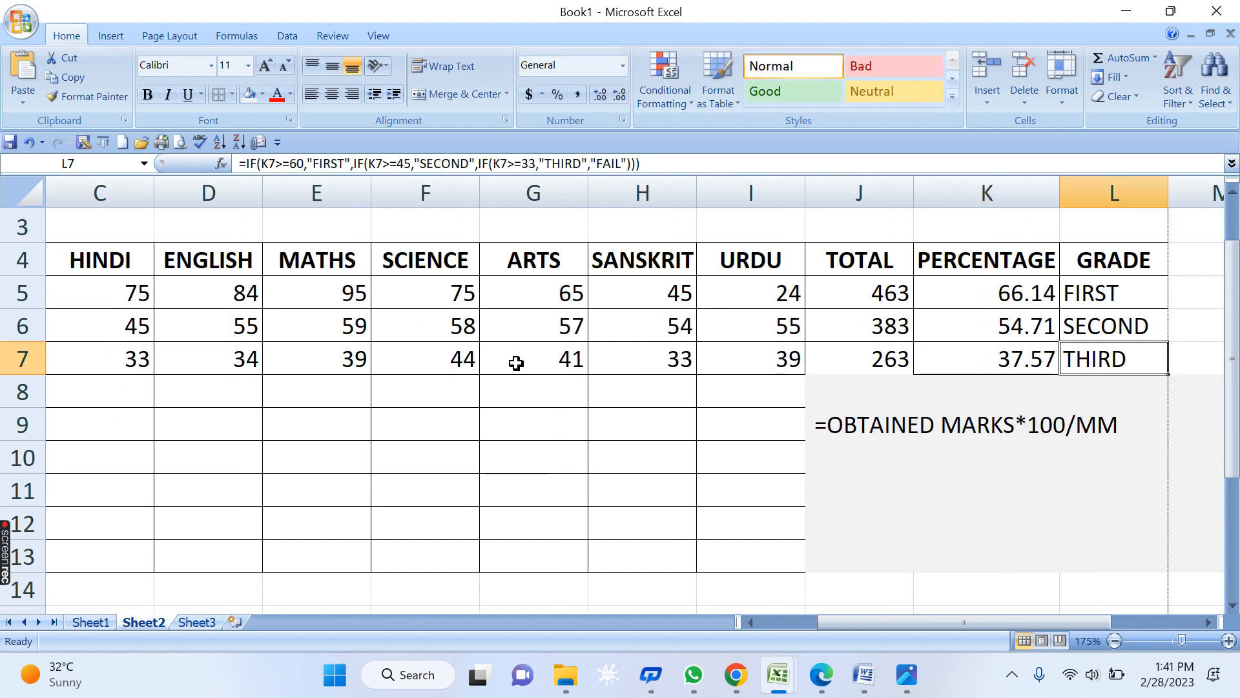
- Enter 20 for every subject in POONAM's row, C8:I8
key("Down")
key("Left")
key("Left")
key("Left")
key("Left")
key("Left")
key("Left")
key("Left")
key("Left")
key("Left")
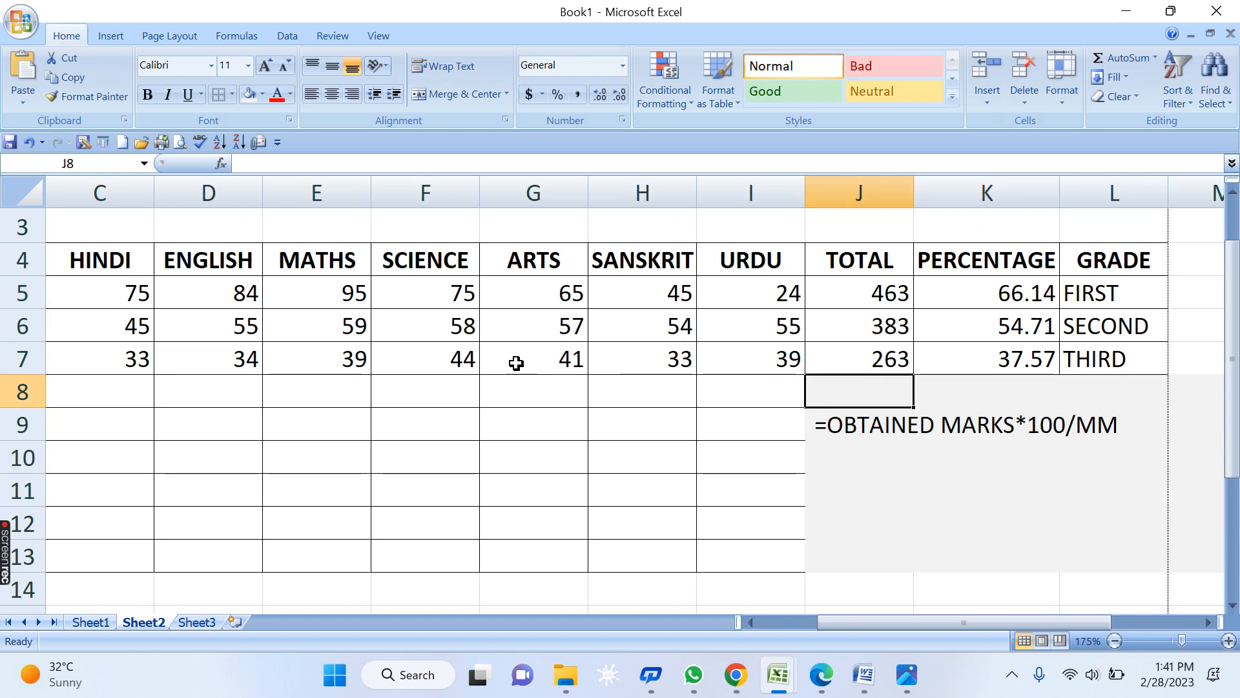
key("Left")
key("Left")
key("Right")
key("Right")
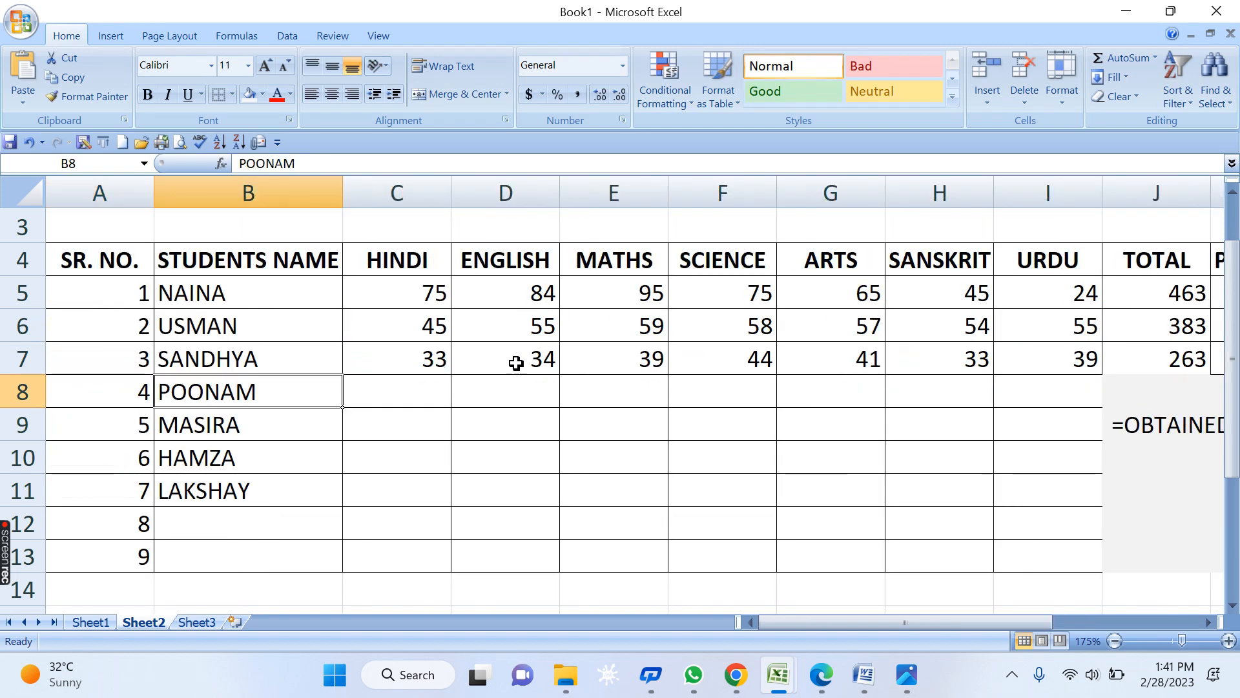
type("20")
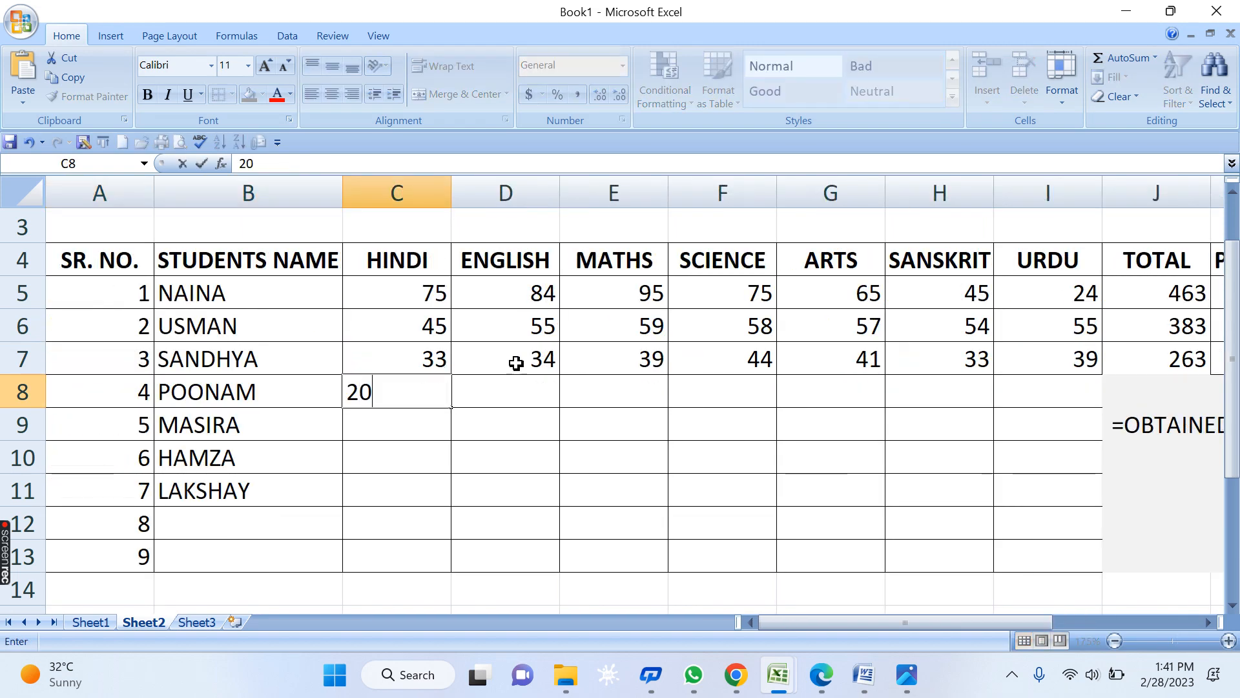
key("Tab")
type("20")
key("Tab")
type("20")
key("Tab")
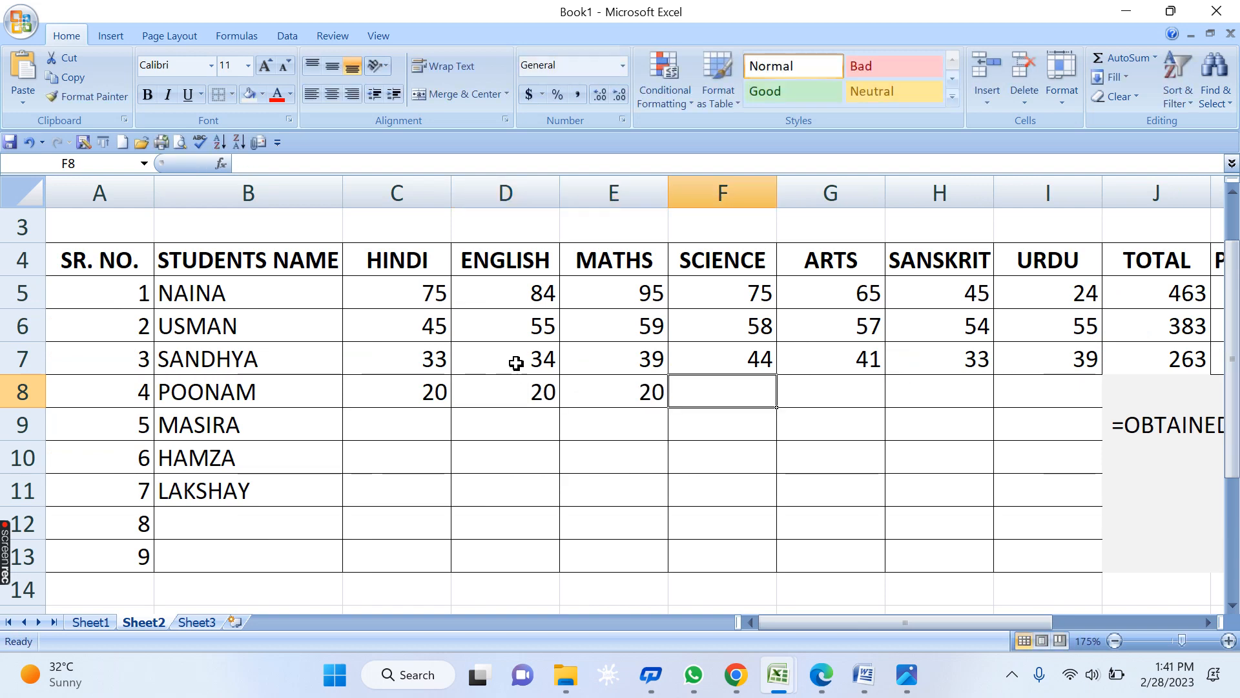
type("200")
key("Tab")
key("shift+Tab")
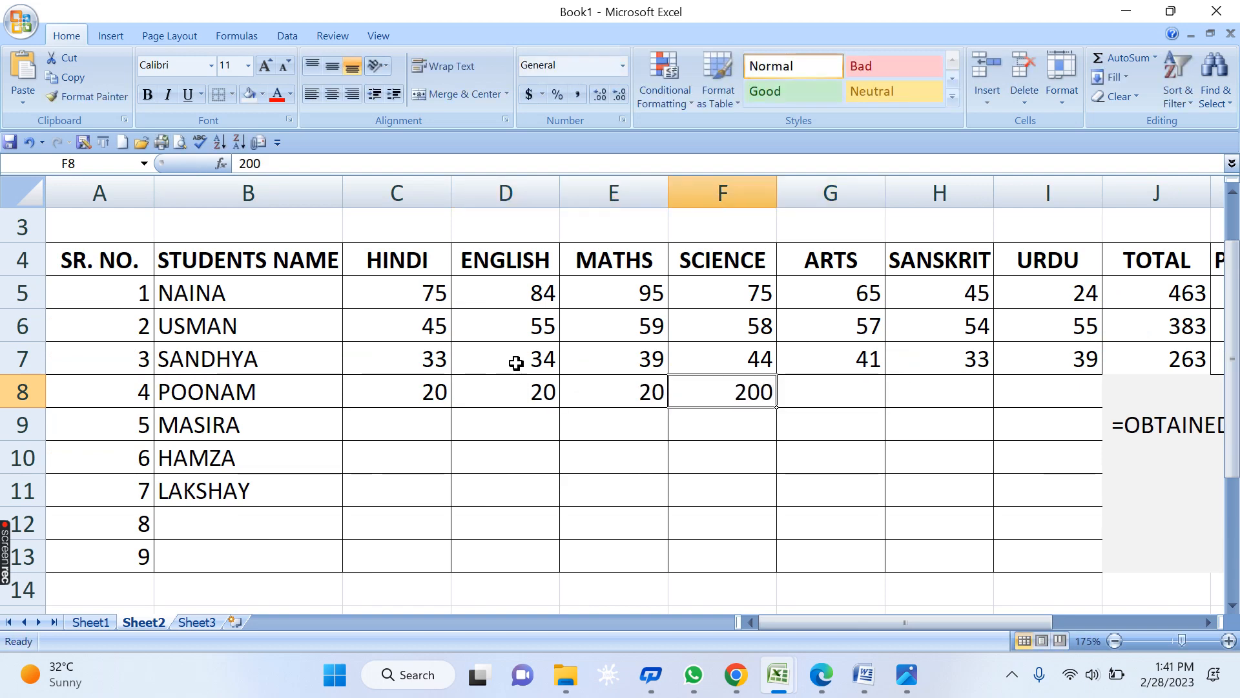
type("20")
key("Tab")
type("20")
key("Tab")
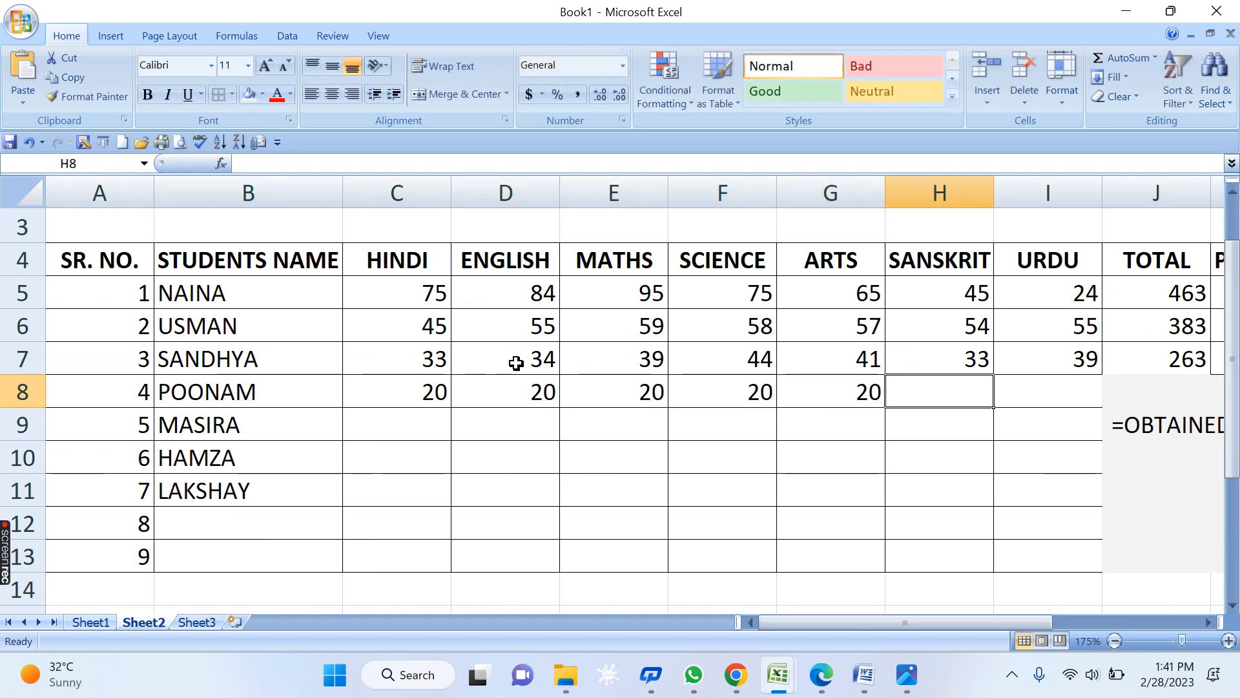
type("20")
key("Tab")
type("20")
key("Tab")
key("Tab")
key("Tab")
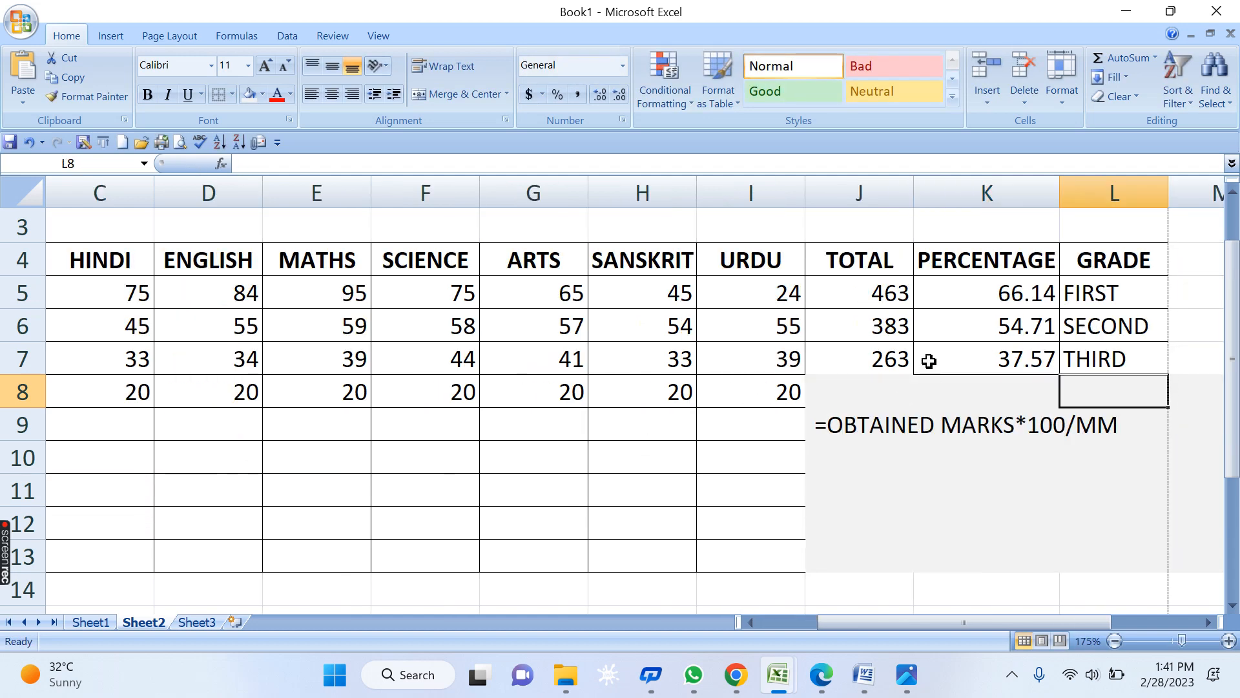
- Fill the total, percentage and grade formulas down to row 8, giving 140, 20.00 and FAIL
left_click_drag(929, 361, 1172, 397)
left_click(898, 364)
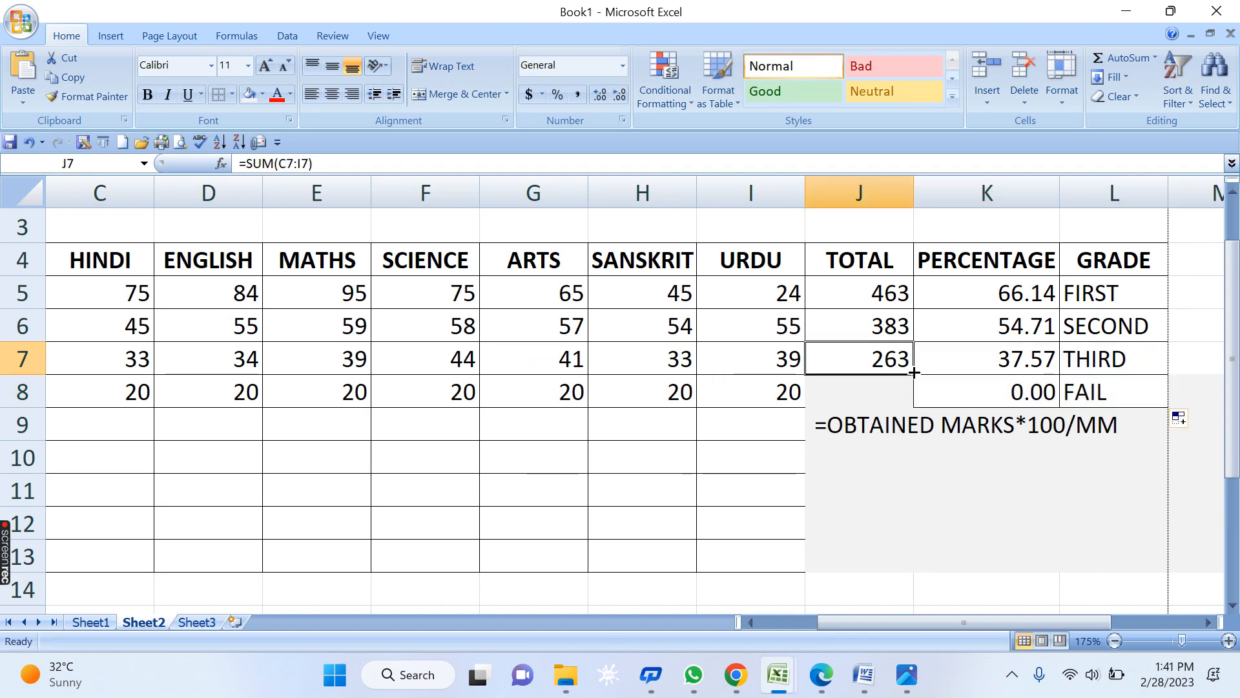
left_click_drag(913, 376, 913, 407)
left_click(944, 464)
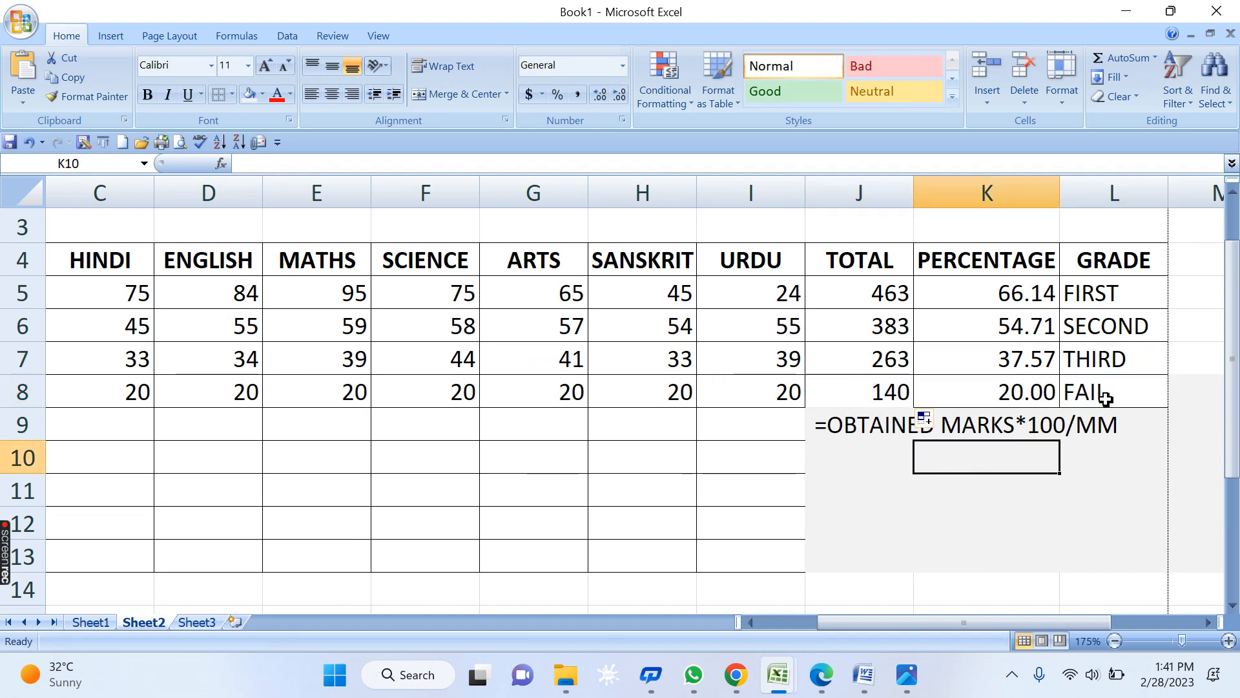
left_click(1101, 393)
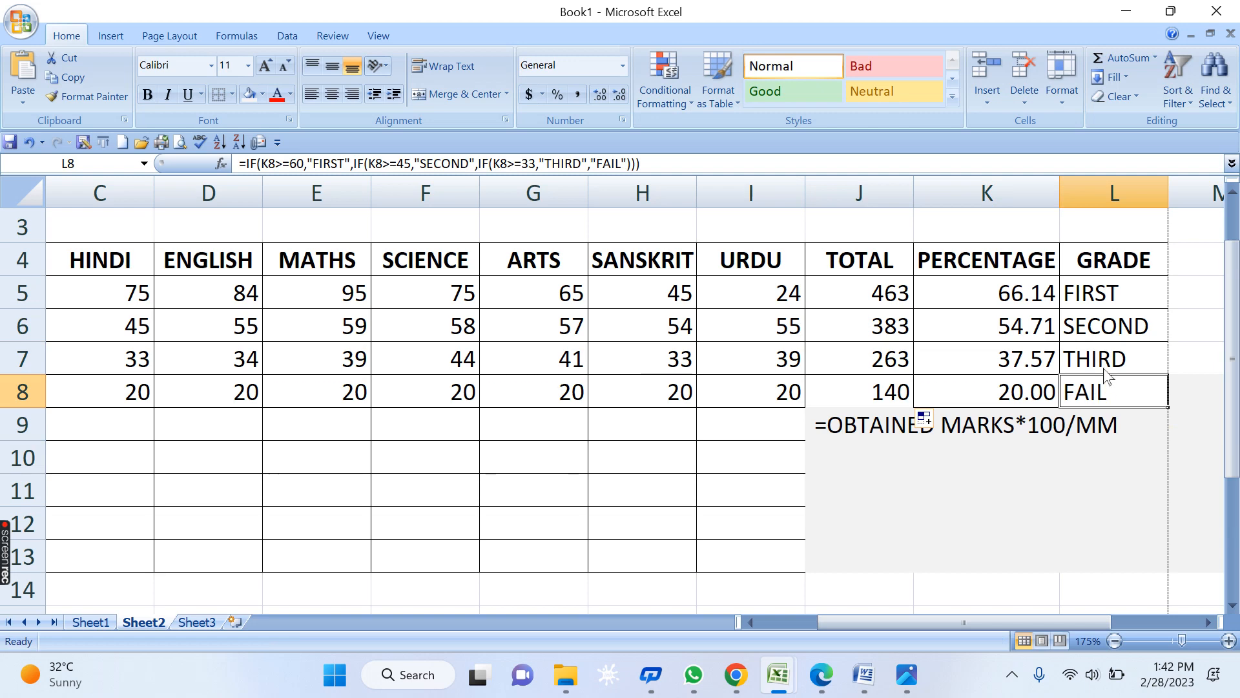
left_click(1098, 296)
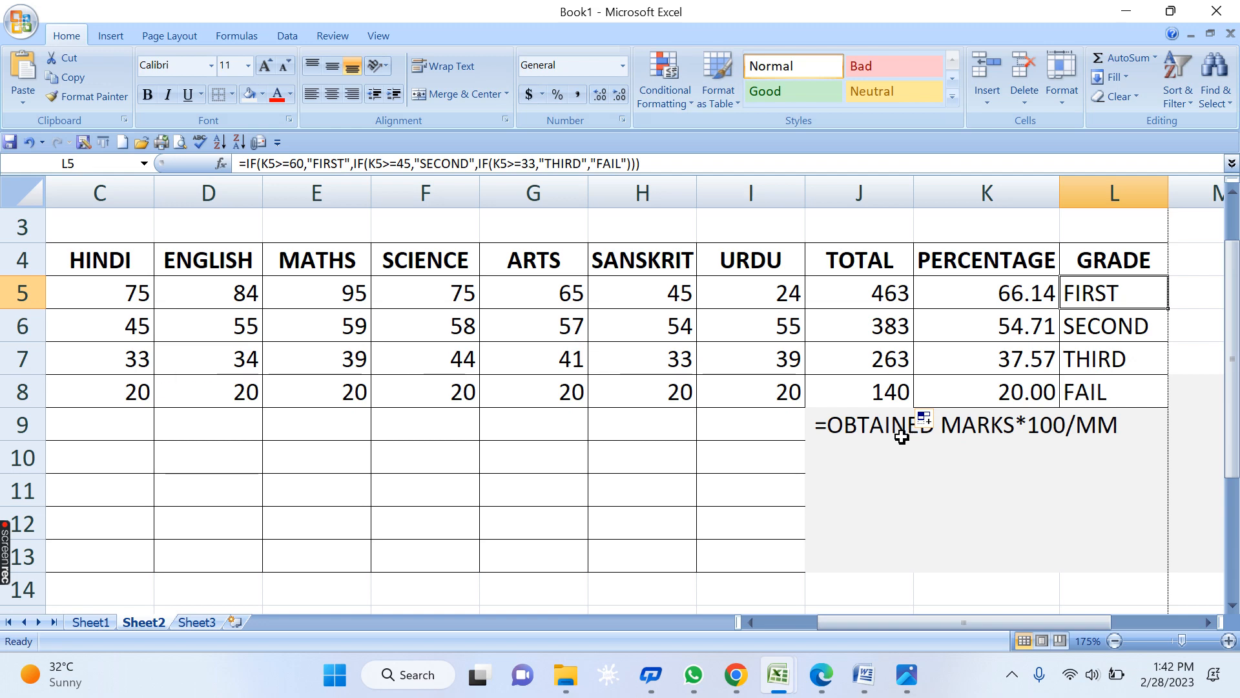
- Insert two blank rows at row 9
left_click(15, 429)
right_click(18, 433)
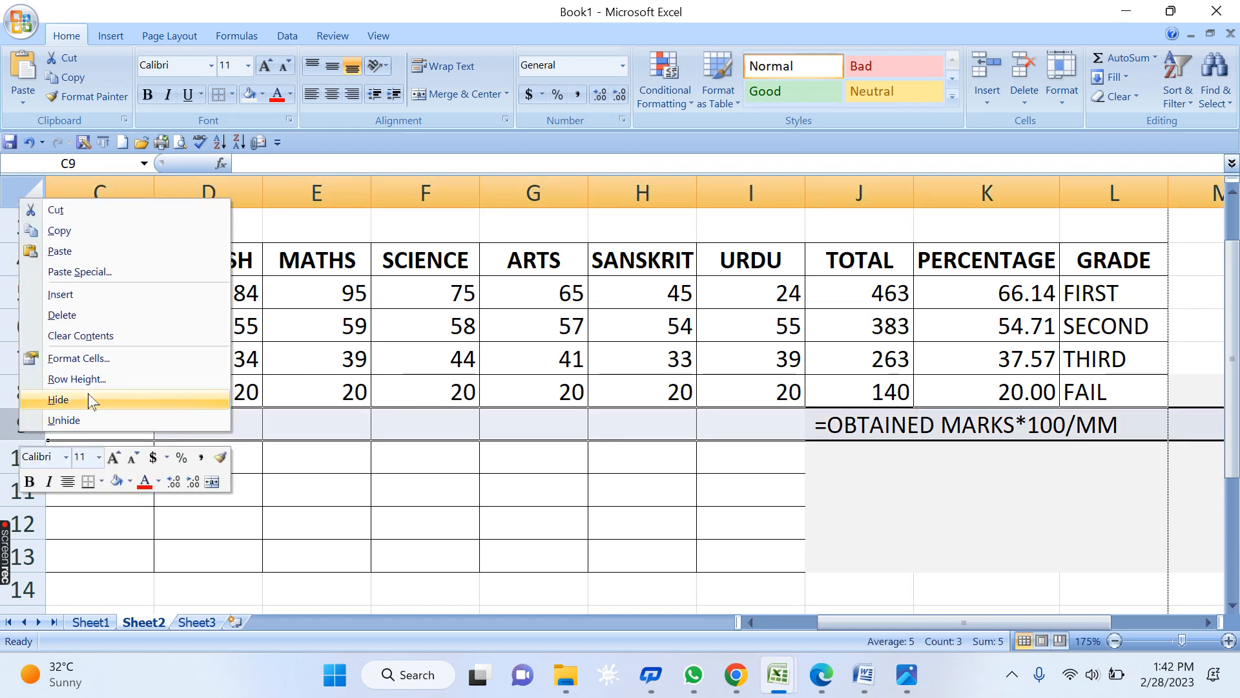
left_click(86, 295)
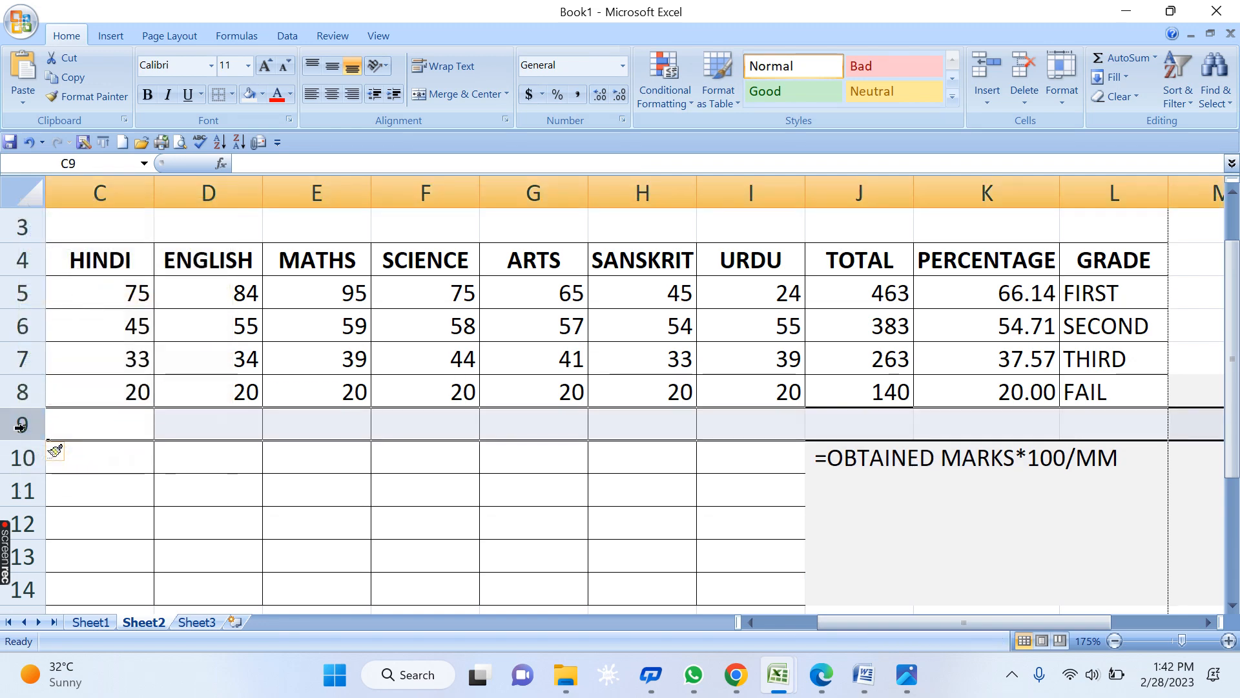
right_click(20, 427)
left_click(85, 295)
left_click(884, 416)
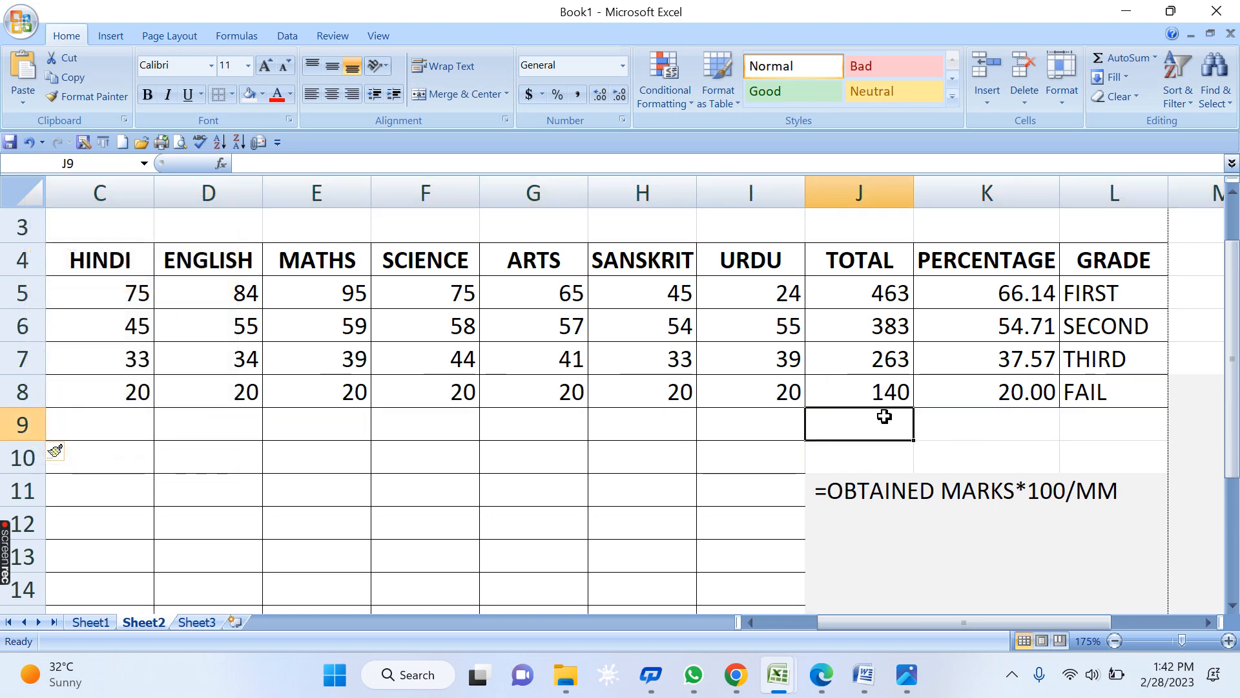
- Move the serial numbers and names of students 5–8 up to start at A9
left_click(207, 437)
key("Left")
key("Left")
key("Left")
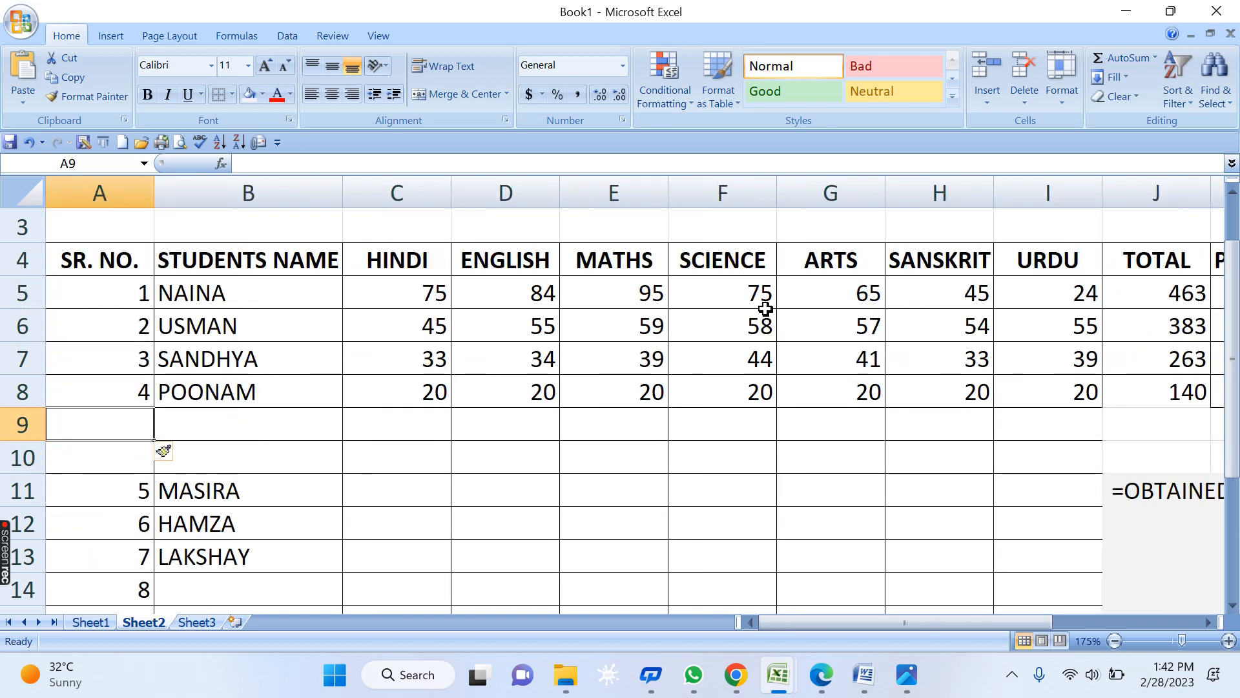
left_click_drag(91, 484, 217, 590)
key("ctrl+c")
left_click(120, 428)
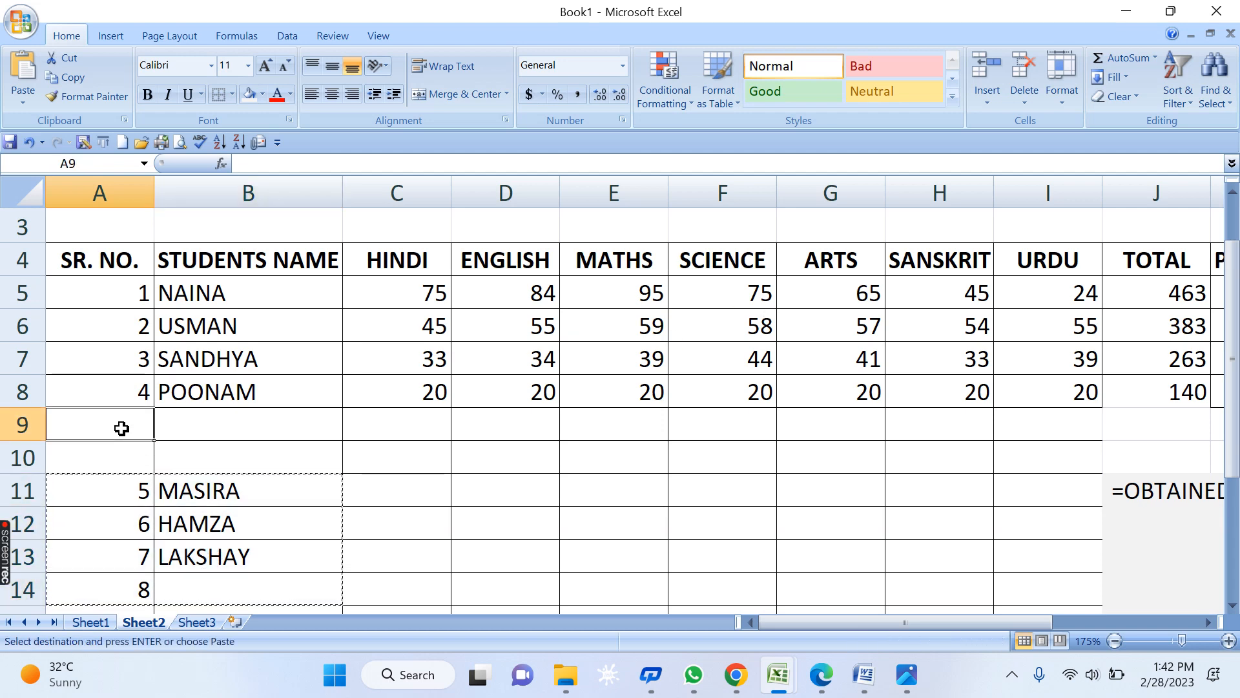
key("ctrl+v")
left_click(407, 426)
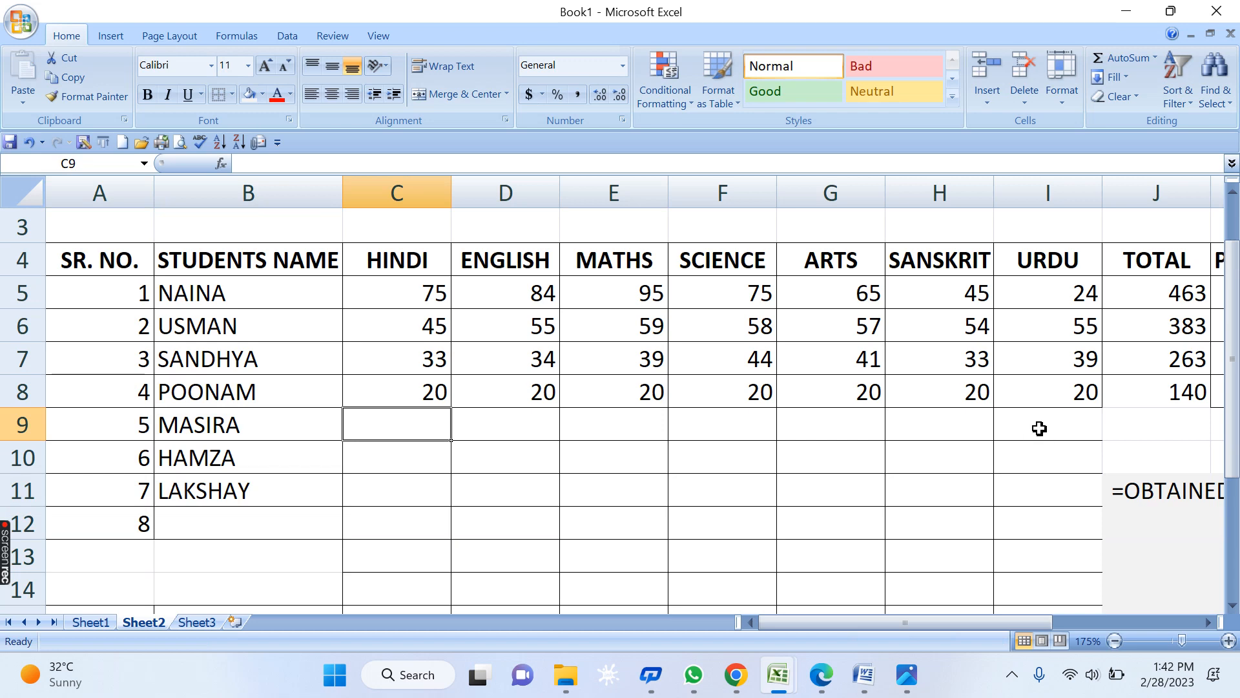
- Enter 99 in C9:H9 and 10 as the URDU mark in I9
type("99")
key("Tab")
type("99")
key("Tab")
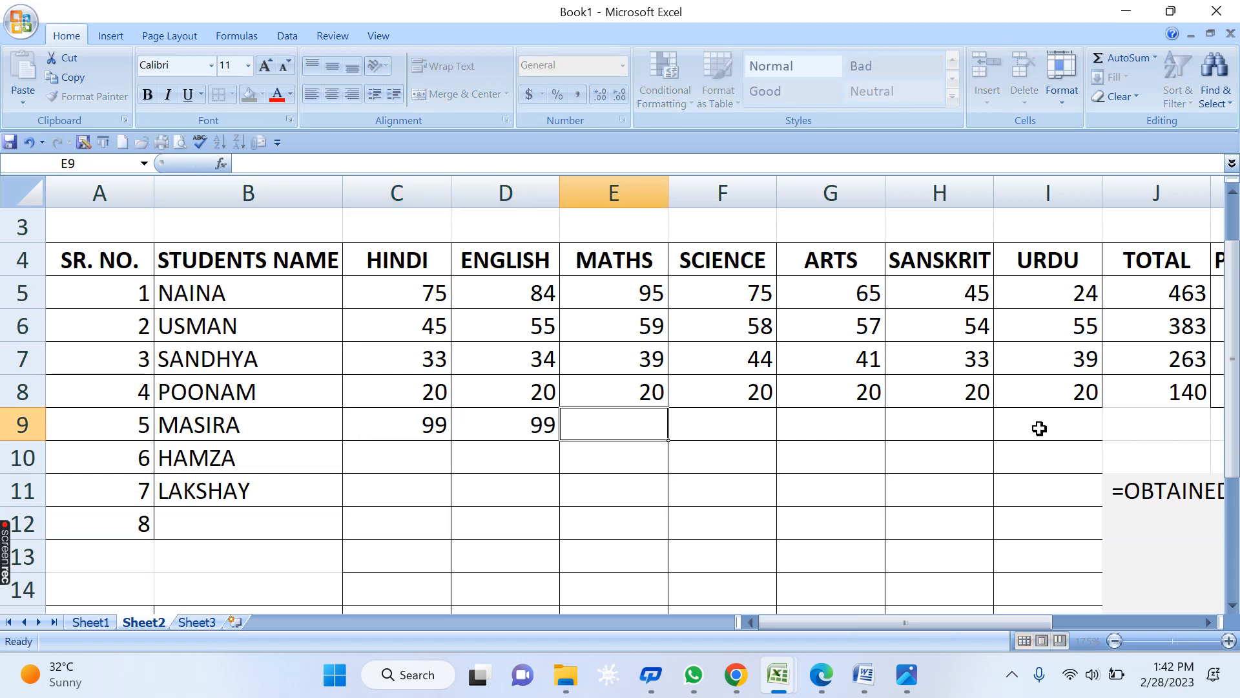
type("99")
key("Tab")
type("99")
key("Tab")
type("99")
key("Tab")
type("9*9")
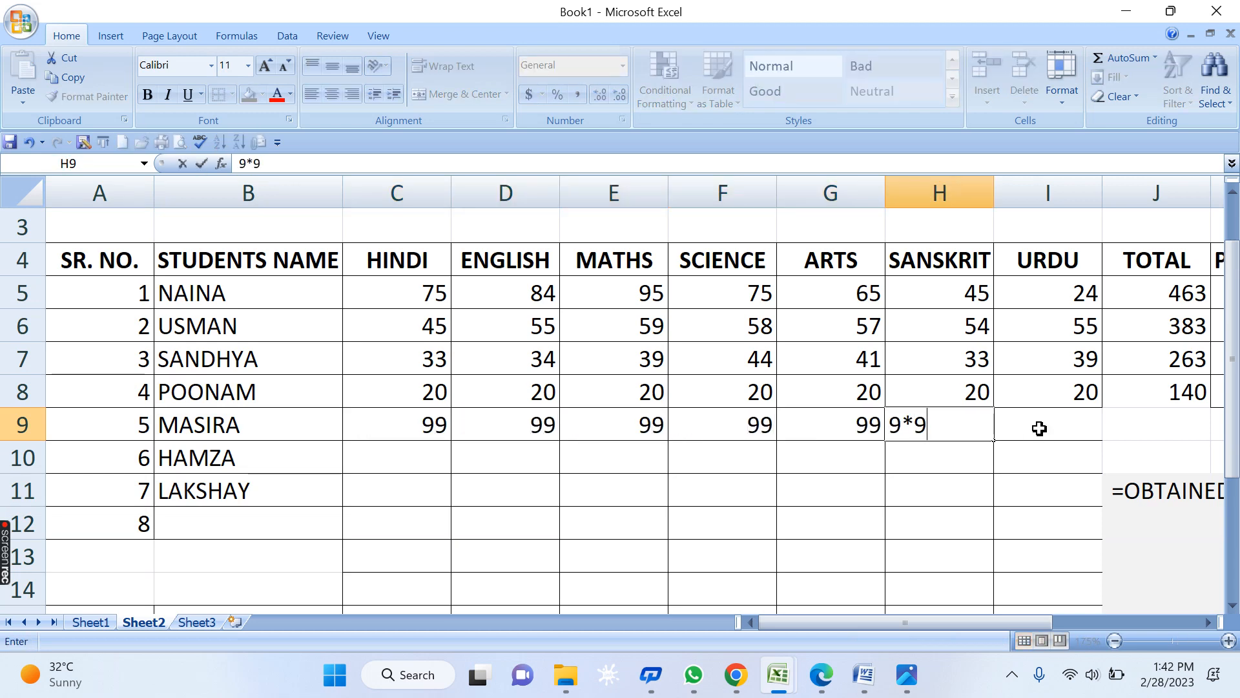
key("Tab")
key("Left")
type("99")
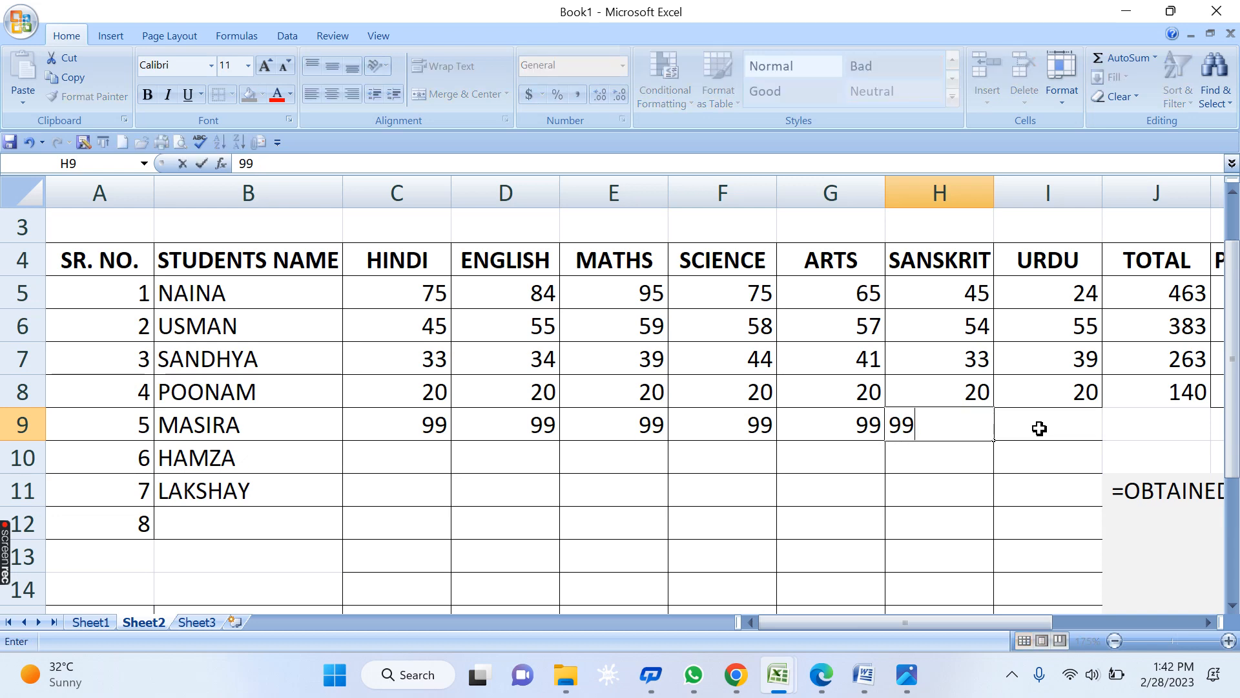
key("Tab")
type("99")
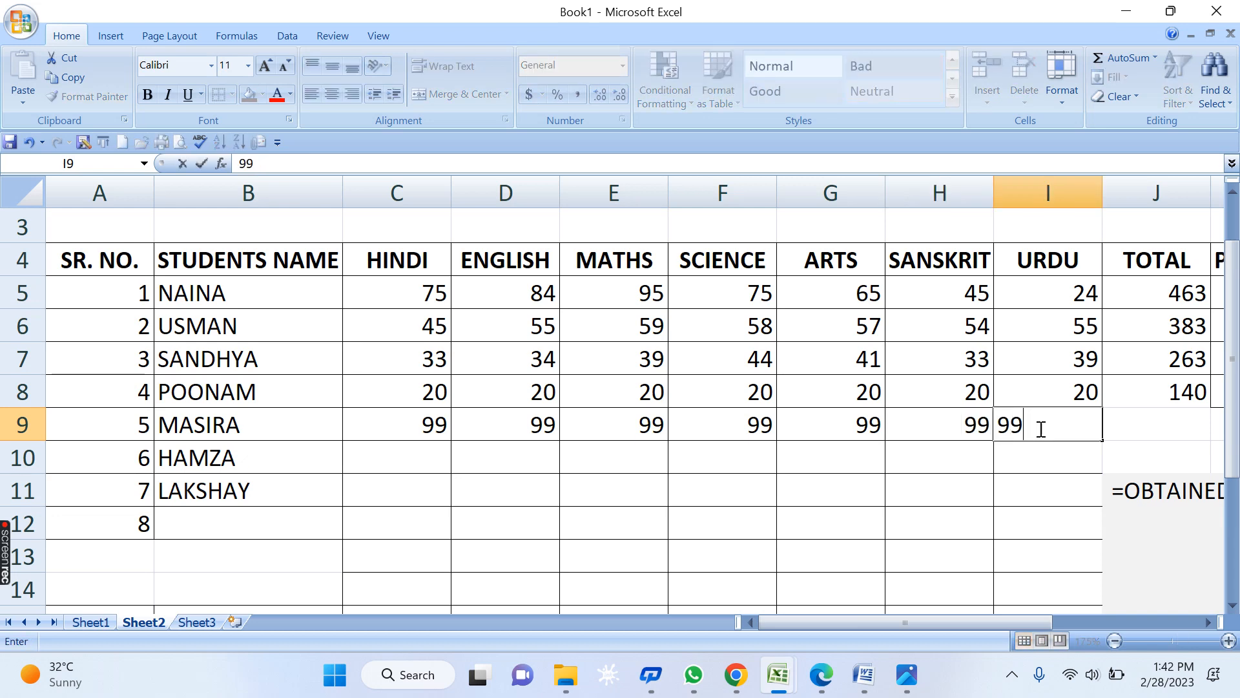
key("Escape")
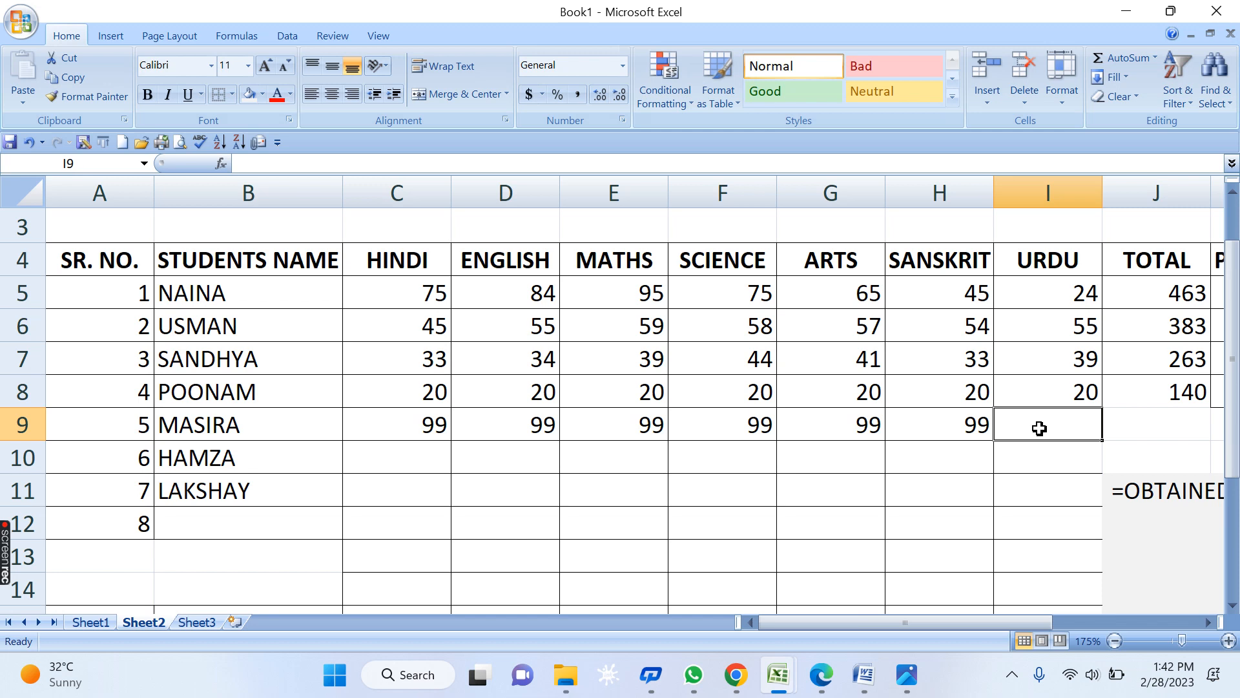
type("10")
key("Return")
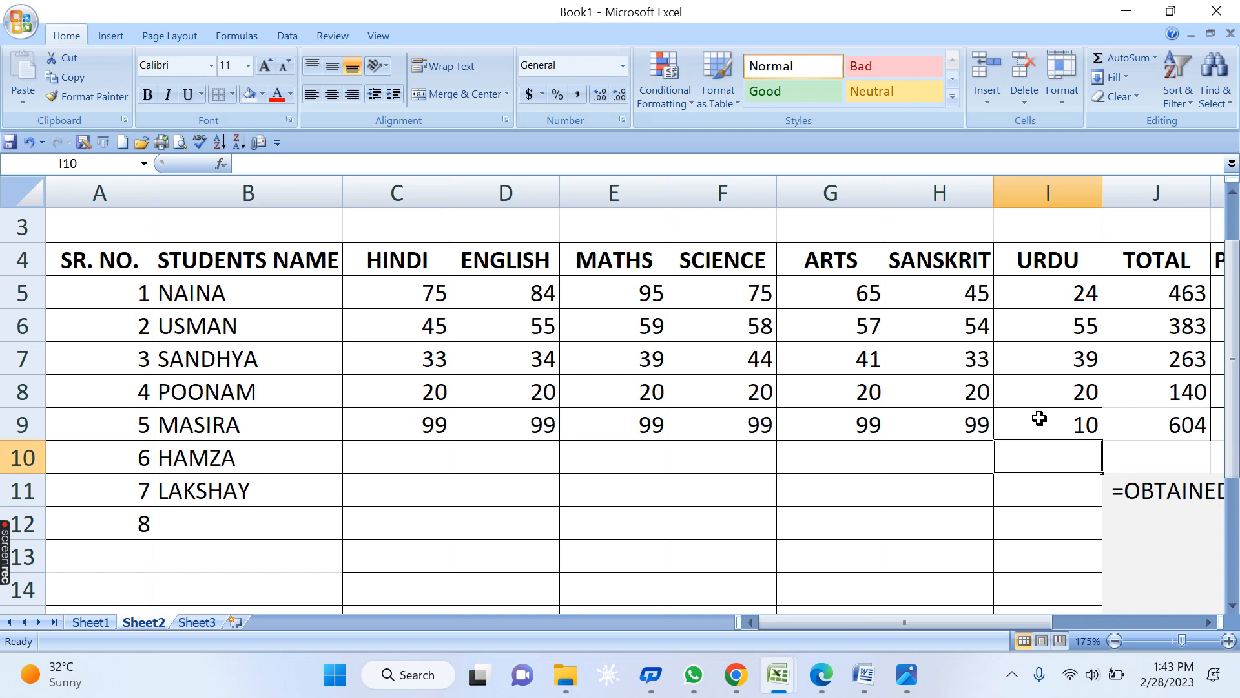
- Review row 9's marks and its resulting total, percentage and grade
key("Up")
key("Left")
key("Left")
key("Left")
key("Left")
key("Left")
key("Left")
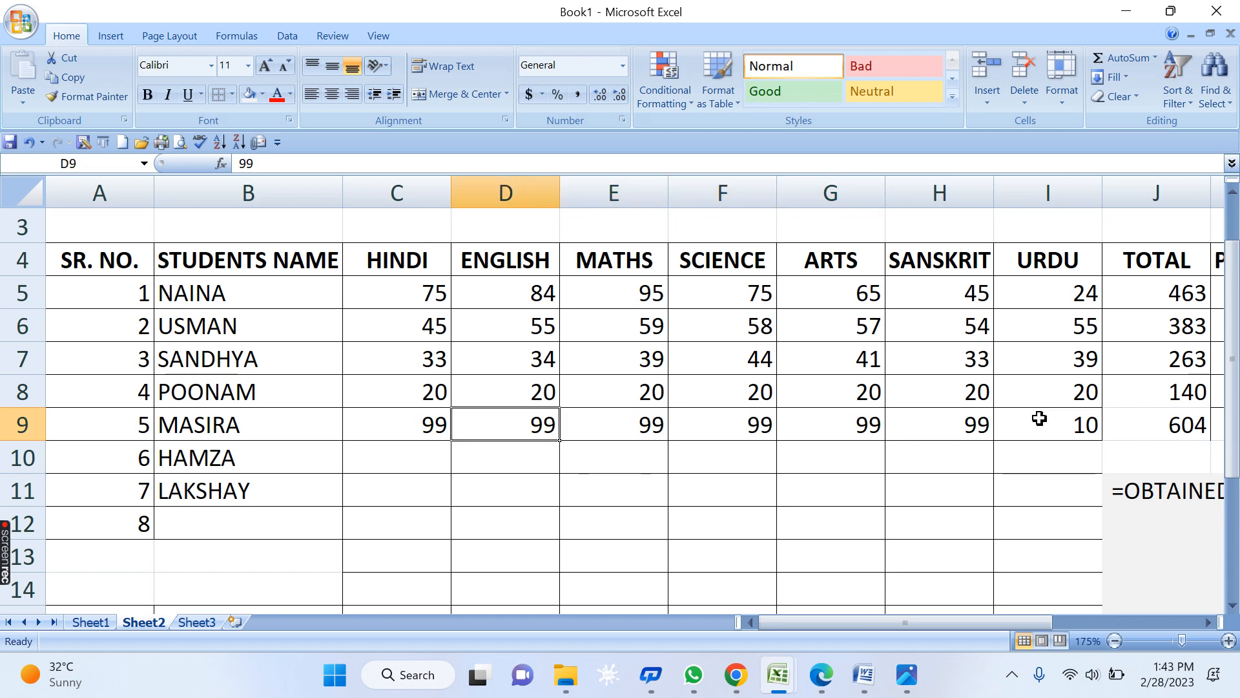
key("Right")
key("Right")
key("Right")
key("Right")
key("Right")
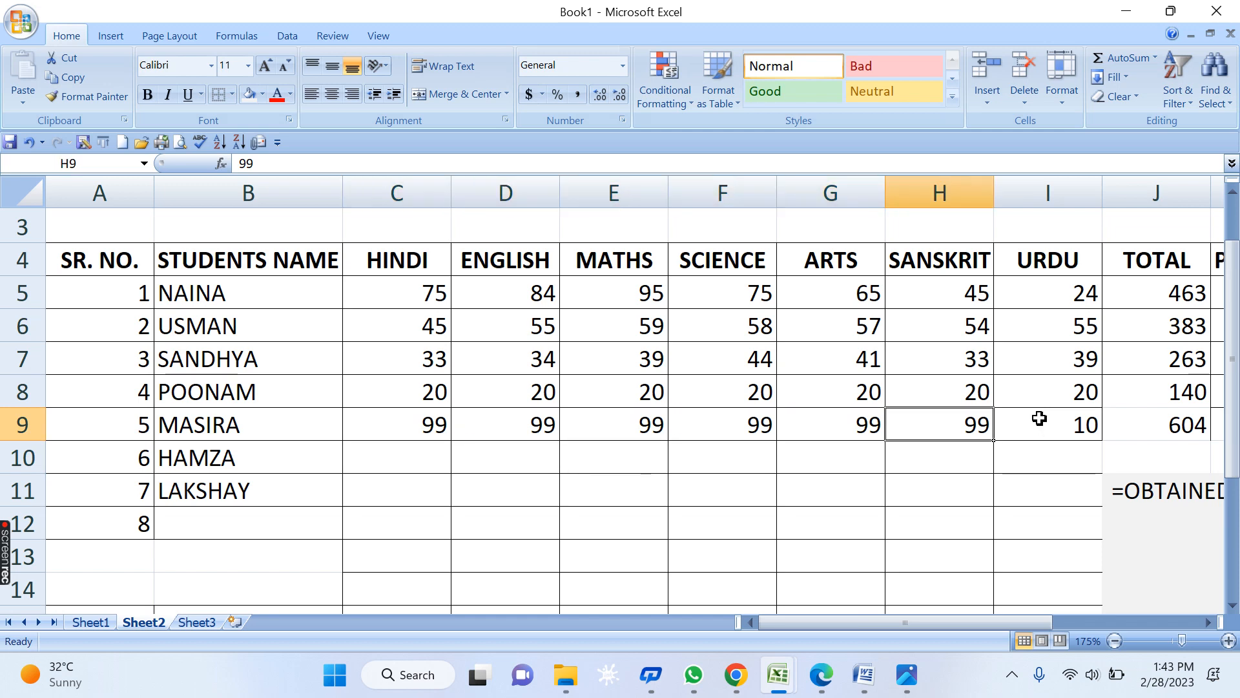
key("Right")
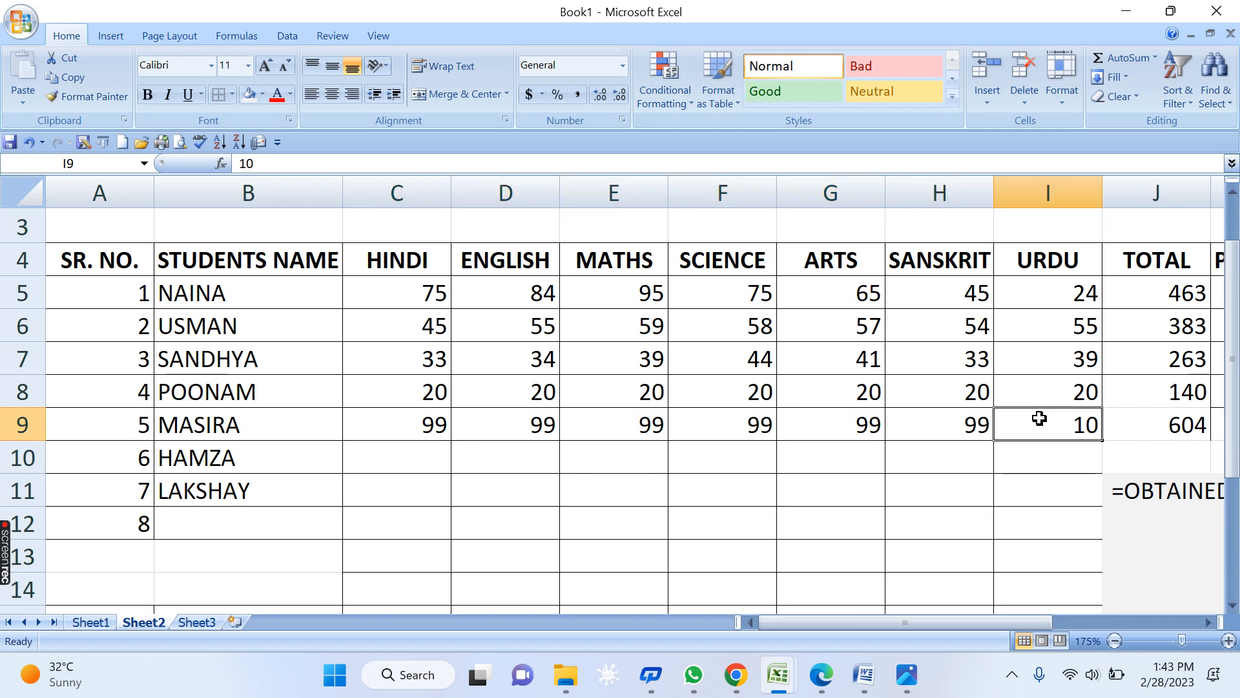
key("Right")
key("Right")
key("Right")
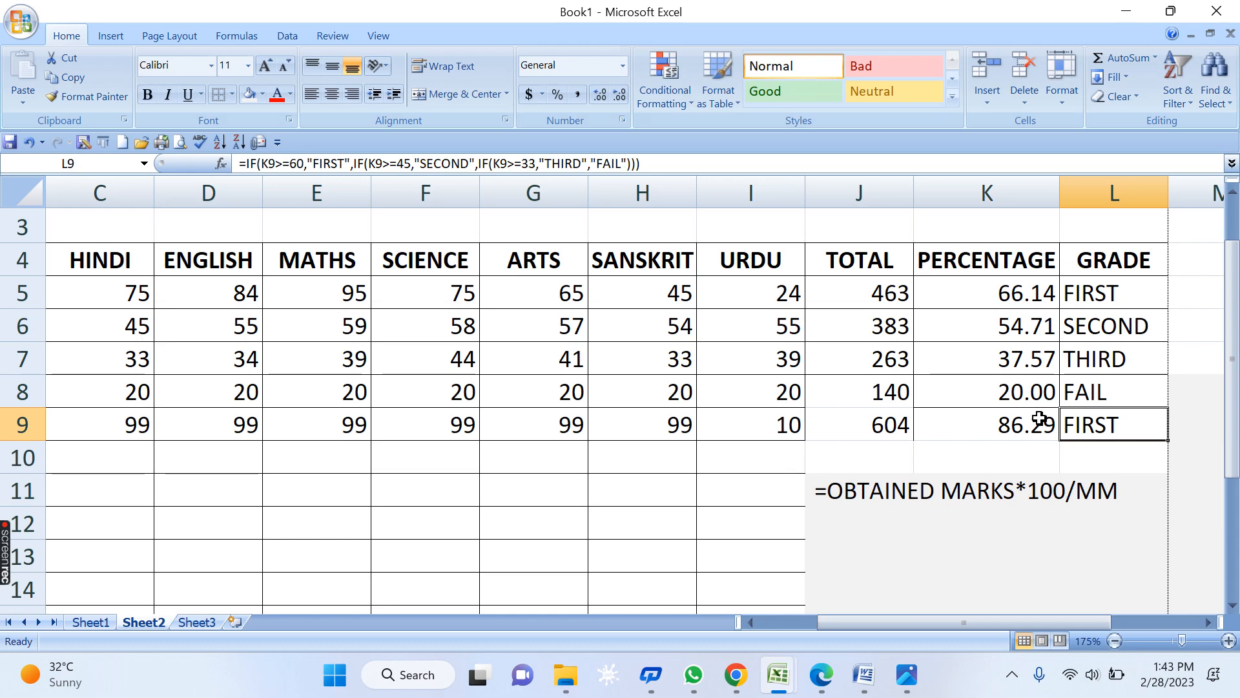
- Remove the fill shading right of the table and around the formula note
key("Right")
key("Right")
key("Right")
key("Right")
key("Right")
key("Right")
key("Right")
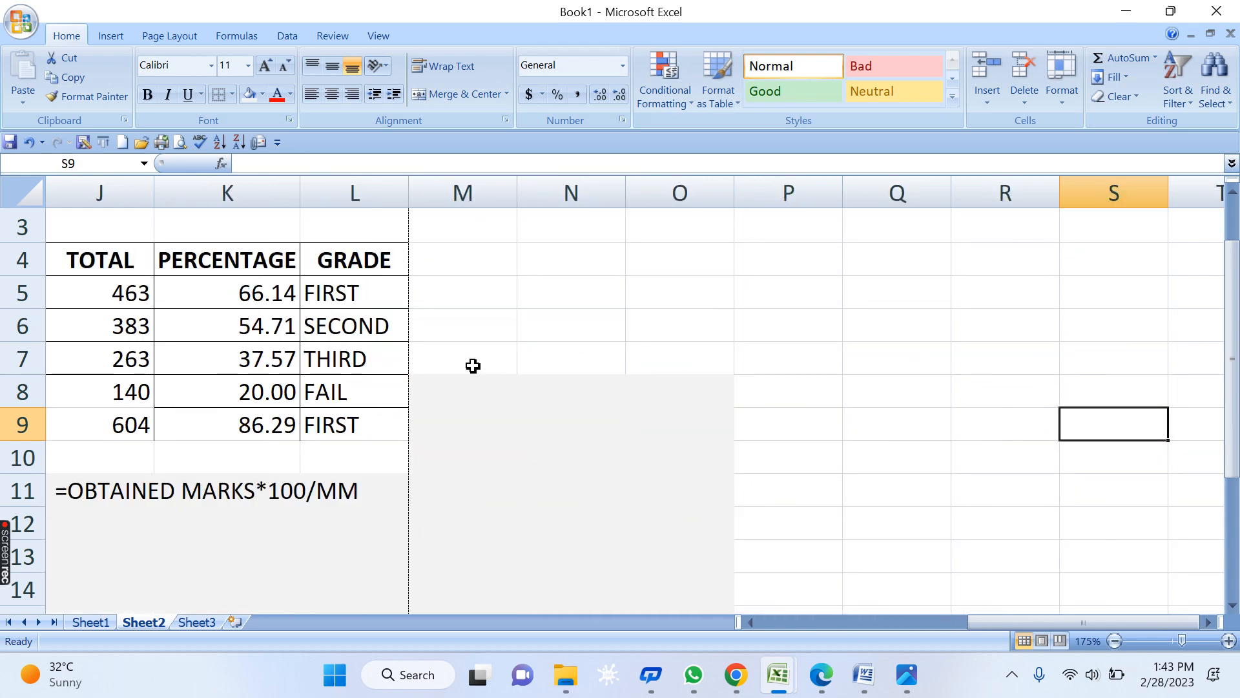
left_click_drag(473, 366, 600, 585)
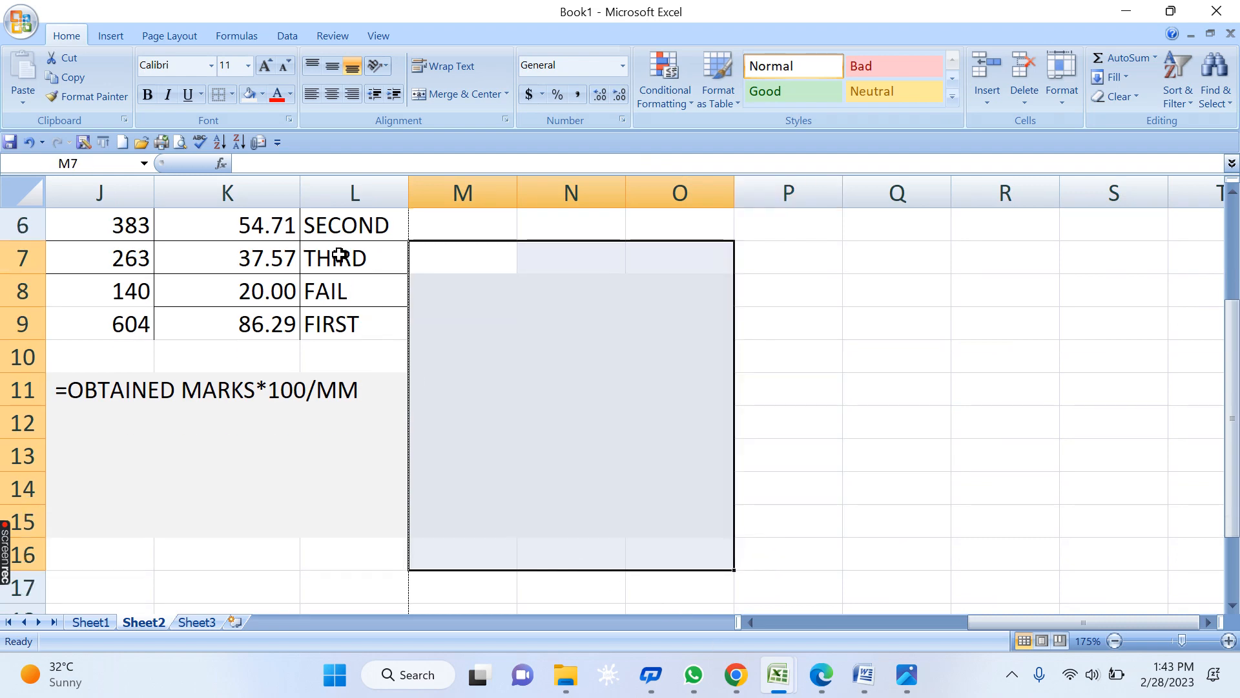
left_click(261, 96)
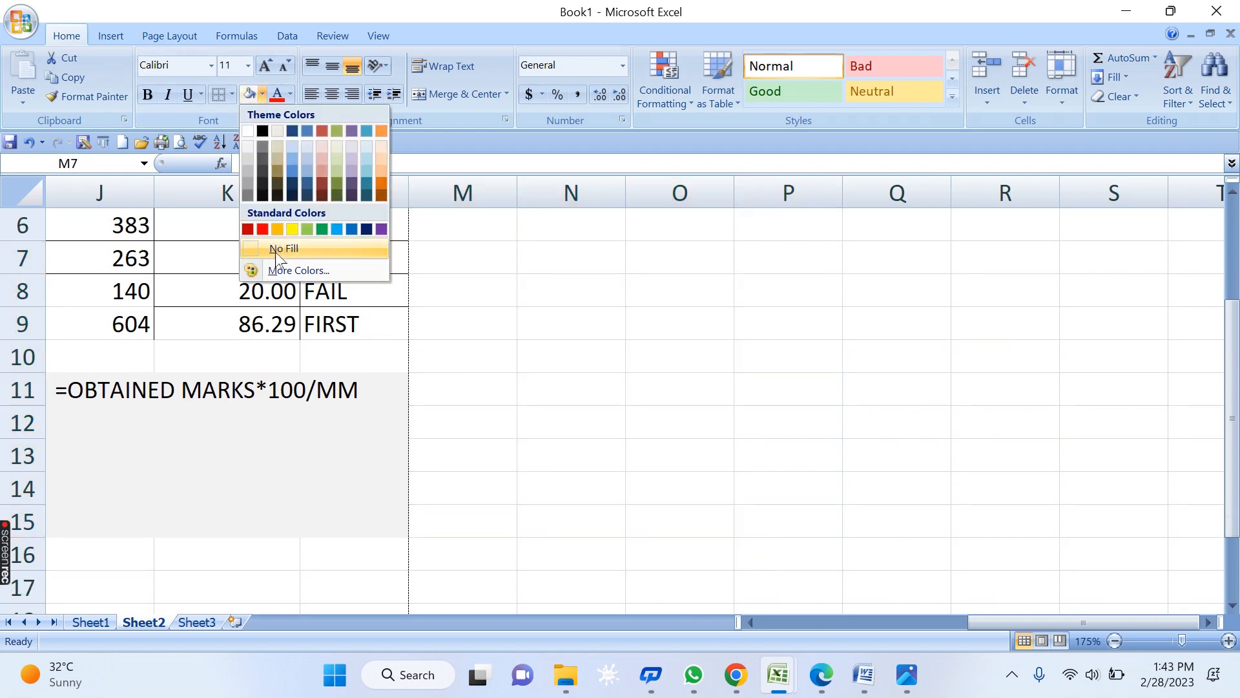
left_click(276, 251)
scroll(618, 517, "down", 1)
left_click(617, 517)
left_click_drag(509, 289, 97, 489)
left_click(263, 96)
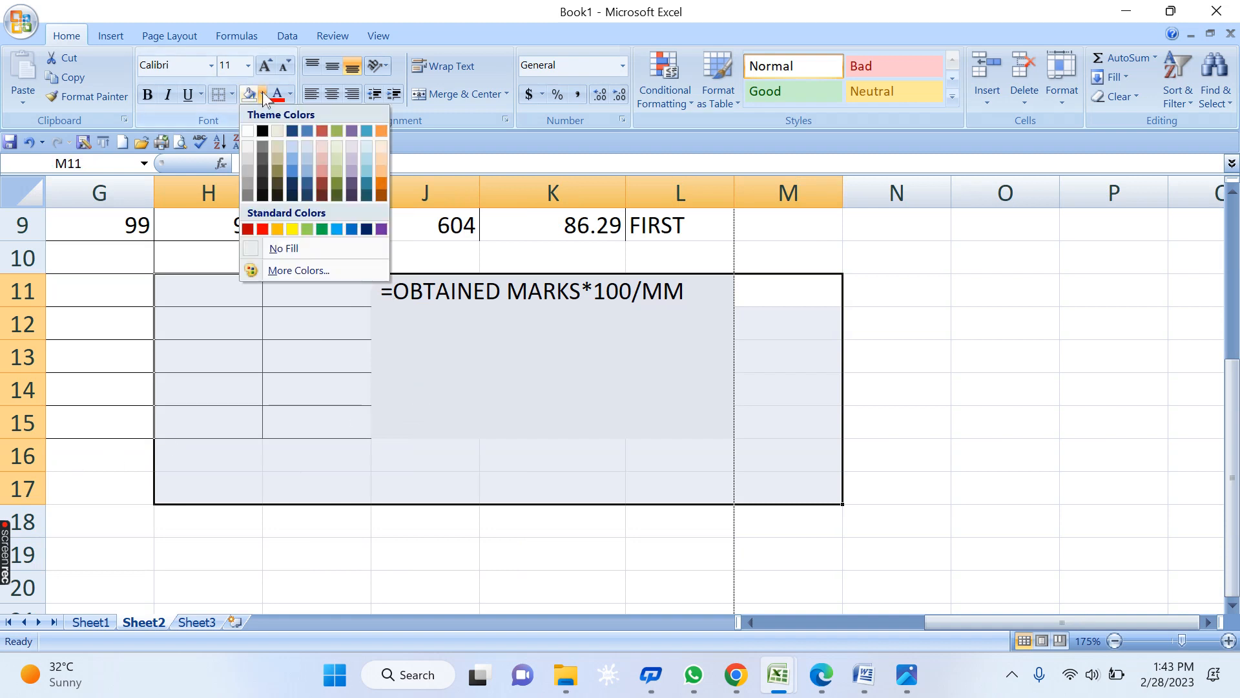
left_click(294, 247)
- Delete the OBTAINED MARKS formula note in J11:L14
left_click(657, 418)
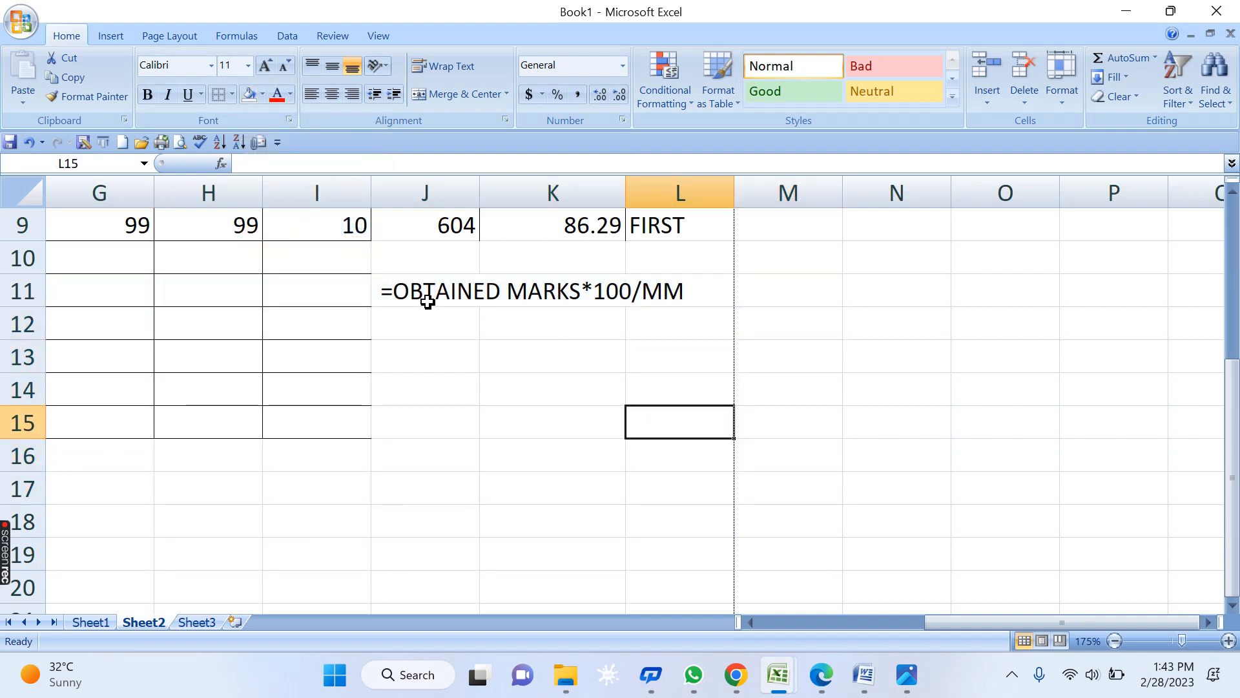
left_click_drag(734, 281, 425, 402)
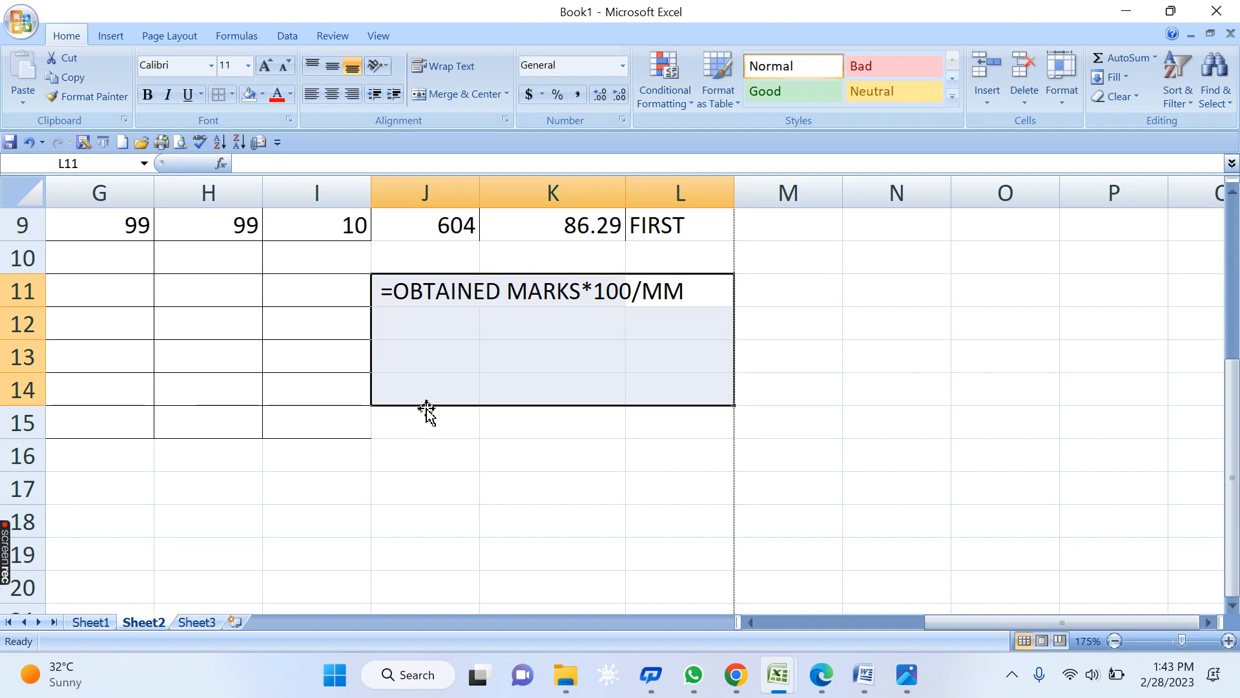
key("Delete")
- Select cell J12 below the marksheet for the new formula
scroll(691, 409, "up", 3)
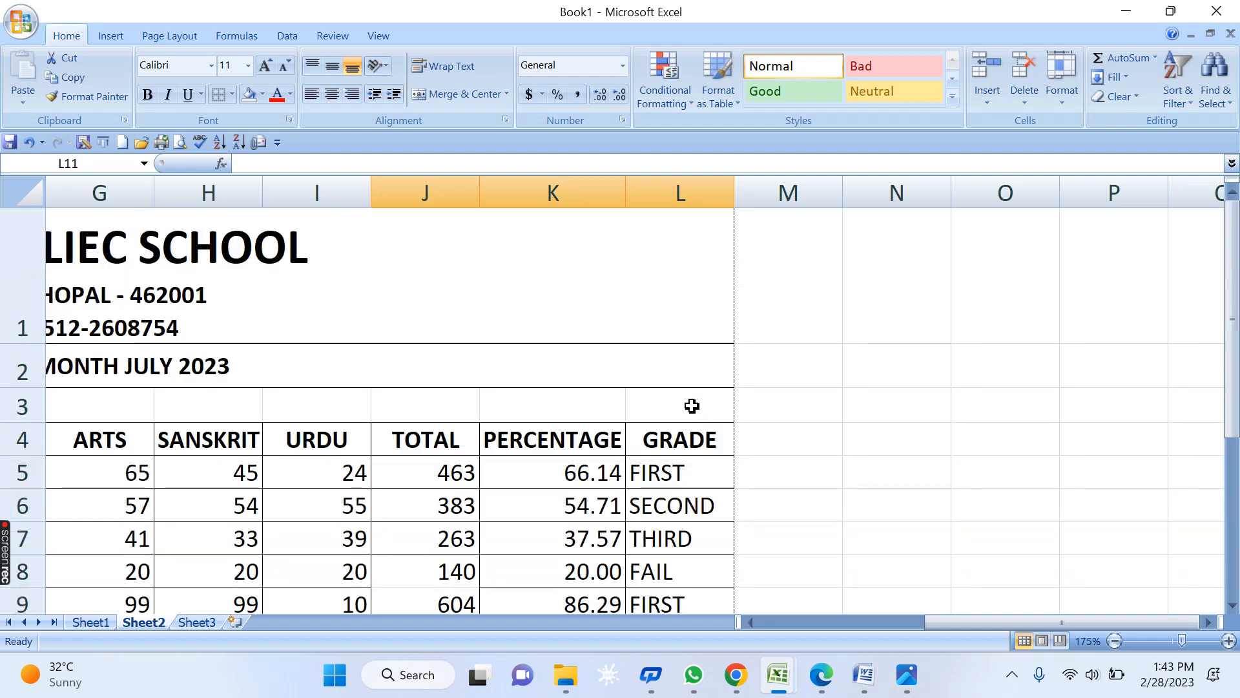
left_click(691, 469)
scroll(692, 466, "down", 2)
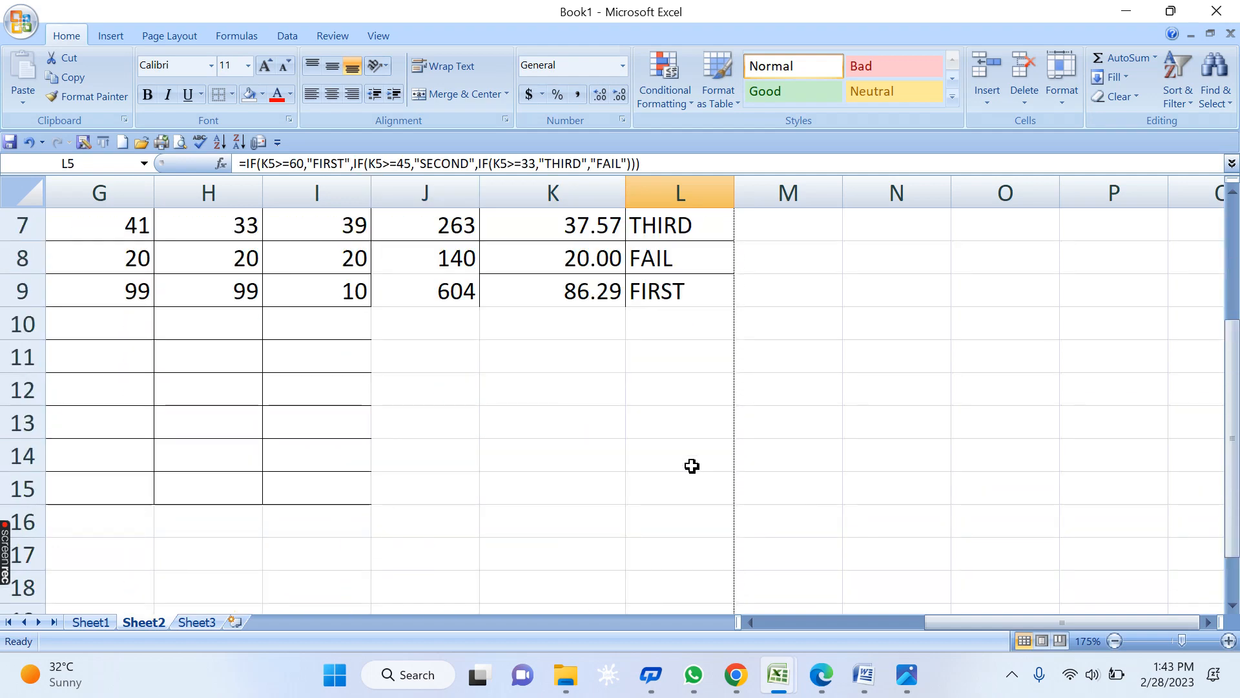
scroll(692, 467, "up", 2)
scroll(692, 466, "down", 3)
left_click(432, 450)
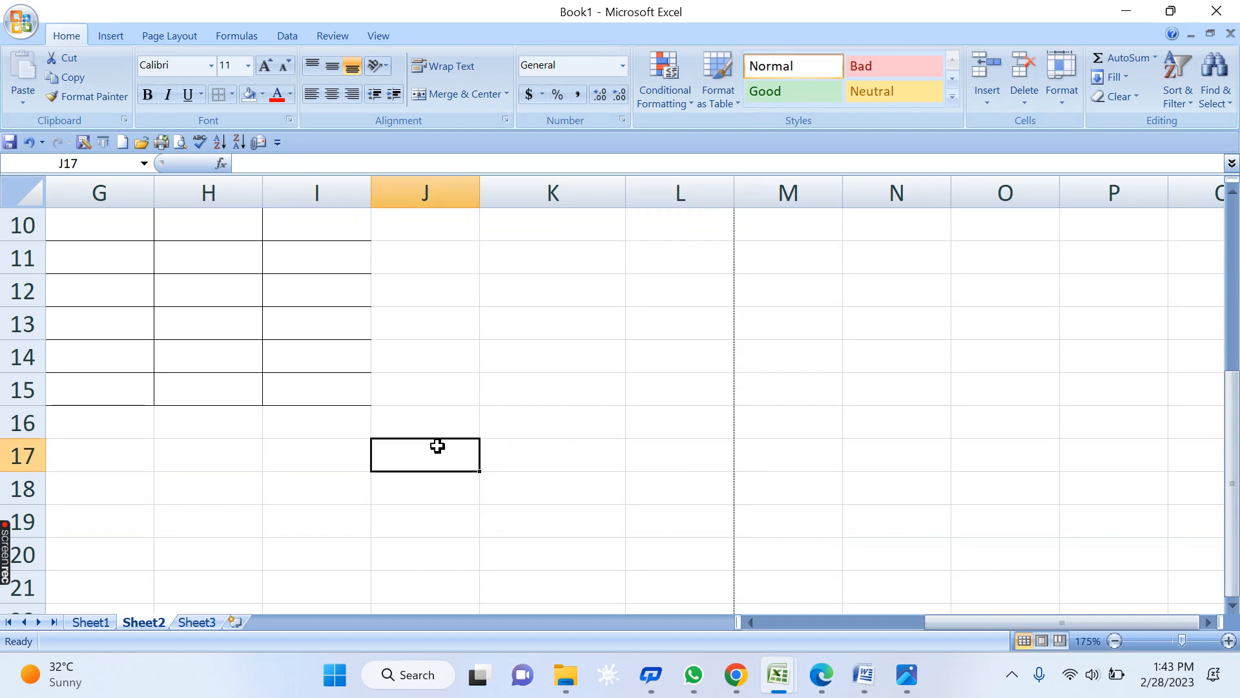
scroll(465, 420, "up", 3)
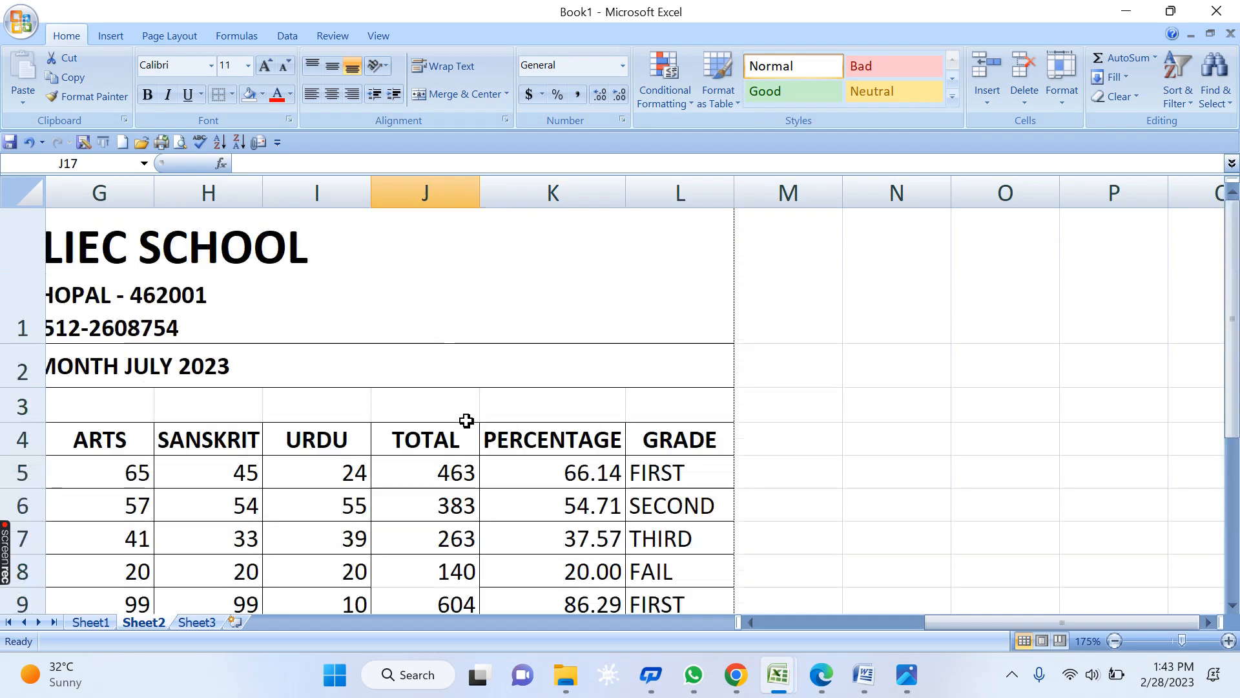
scroll(466, 419, "down", 3)
scroll(467, 419, "up", 3)
scroll(466, 419, "down", 2)
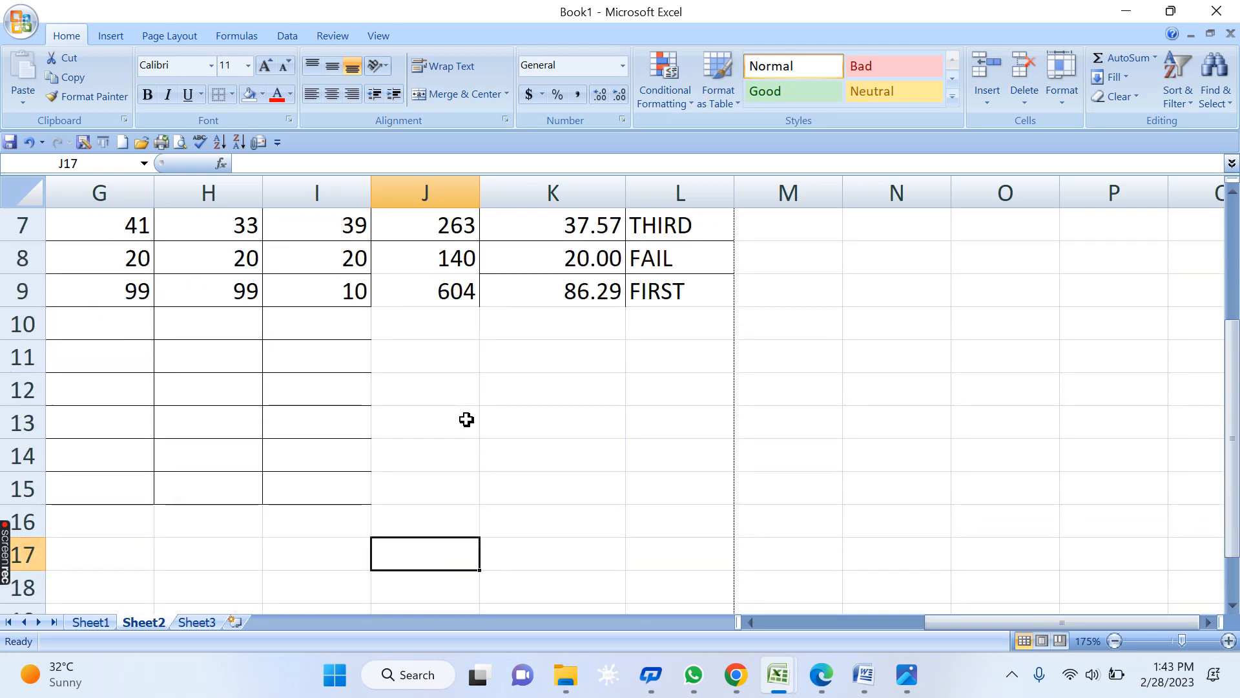
left_click(448, 394)
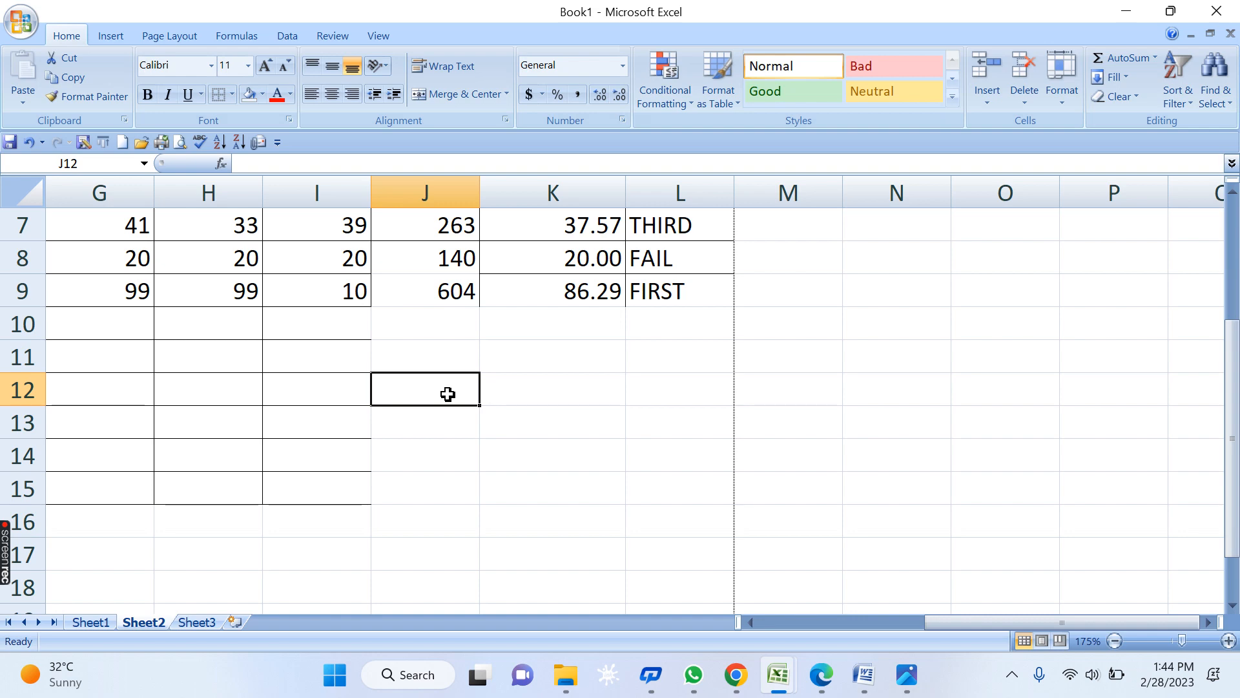
- Begin an AND formula in J12 testing that C5, D5 and E5 are each >=33
type("=")
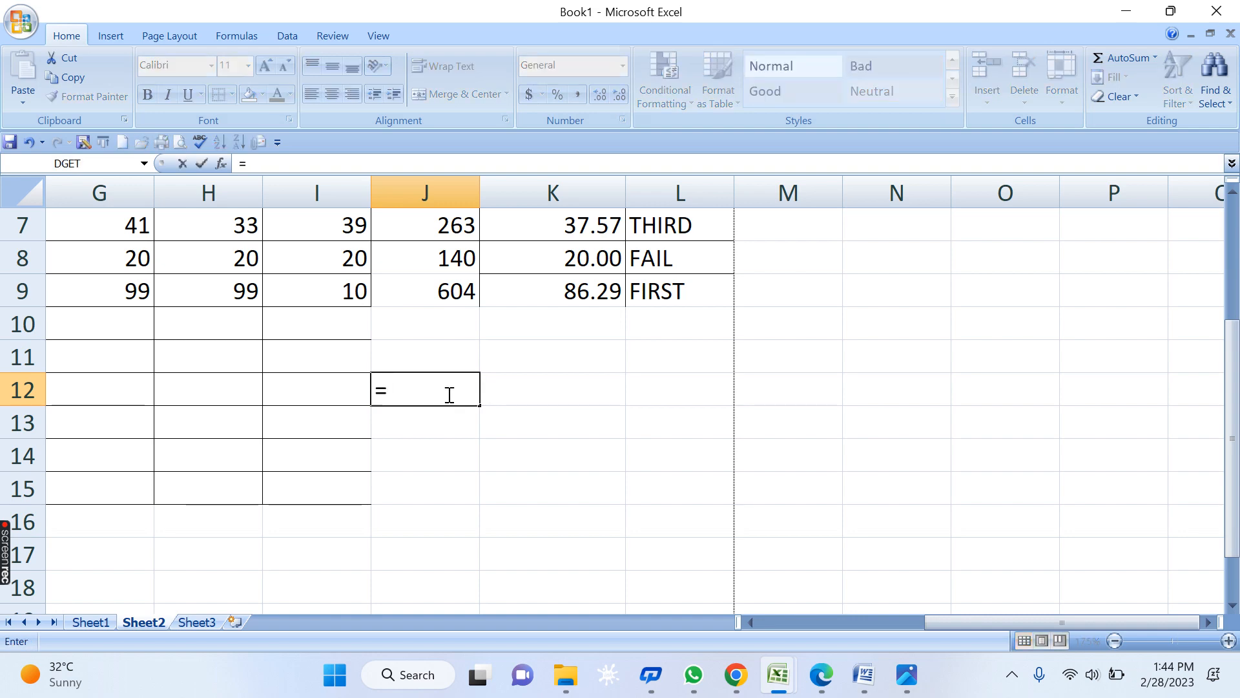
type("AND(")
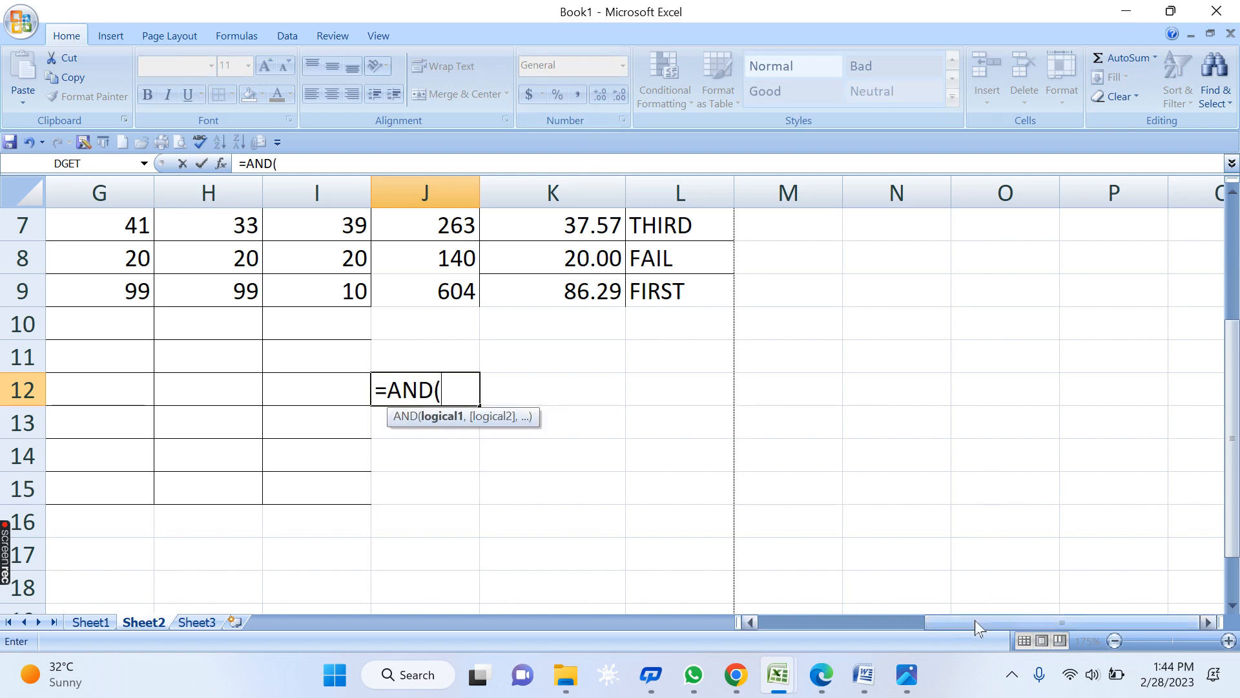
left_click_drag(976, 626, 815, 621)
scroll(637, 460, "up", 2)
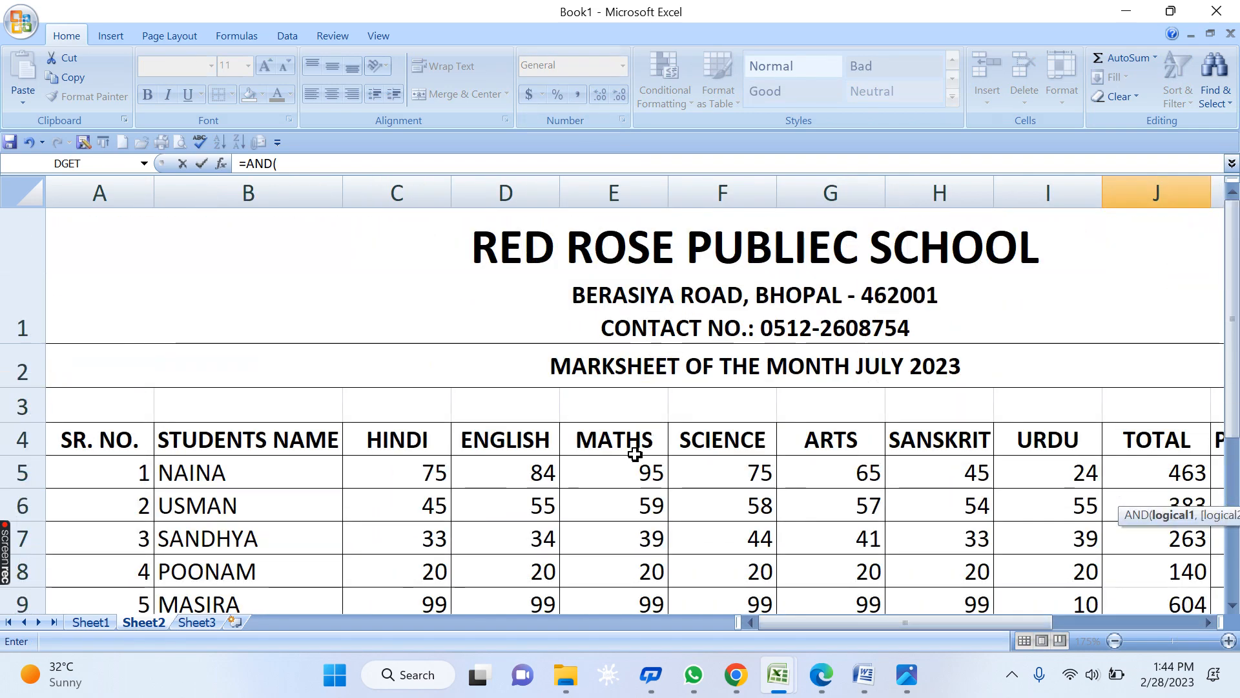
left_click(413, 472)
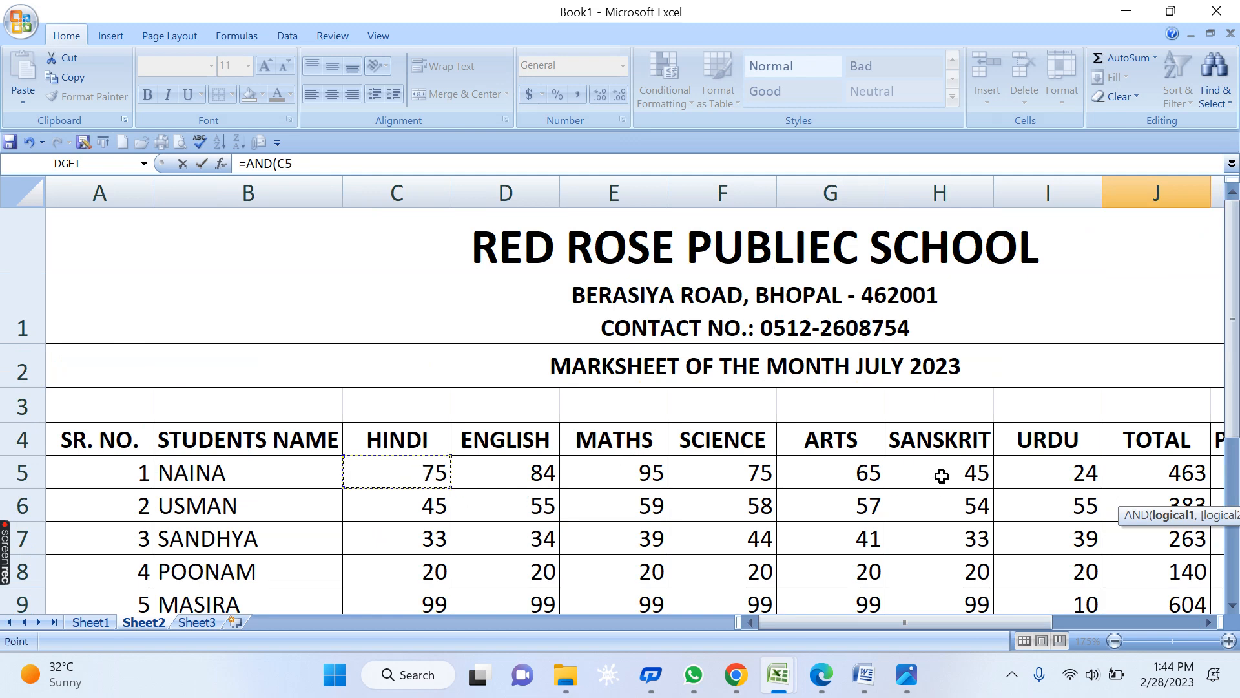
type(">=")
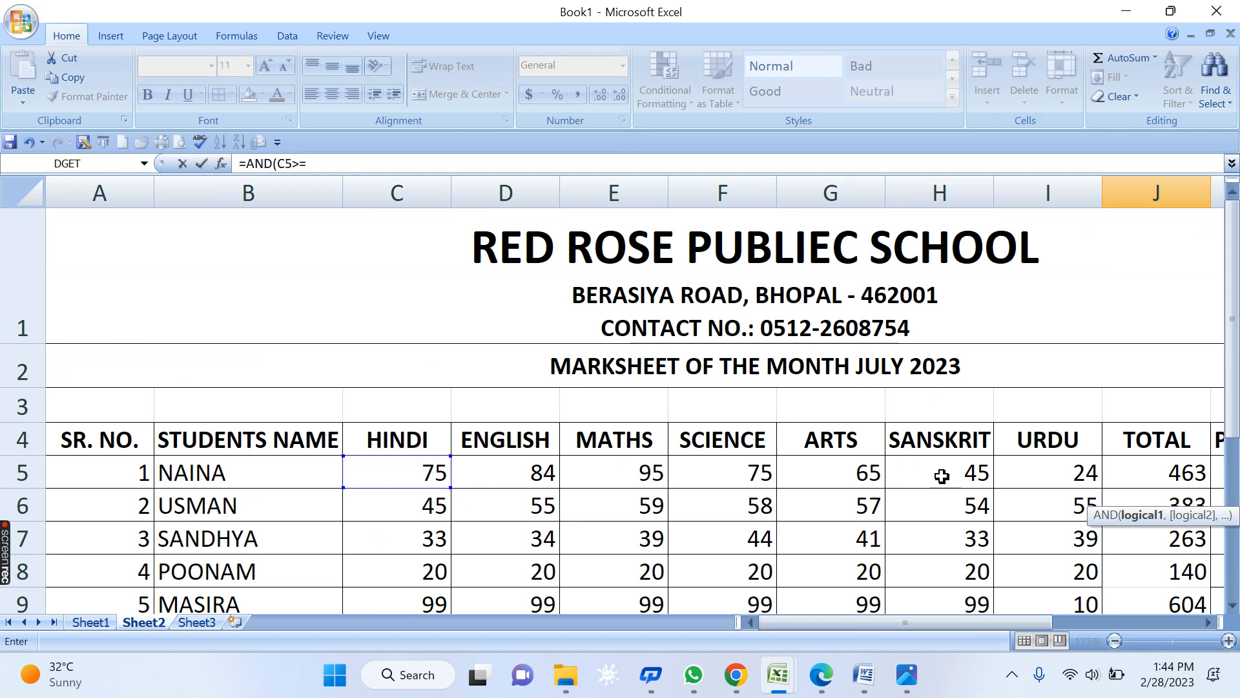
type("33,")
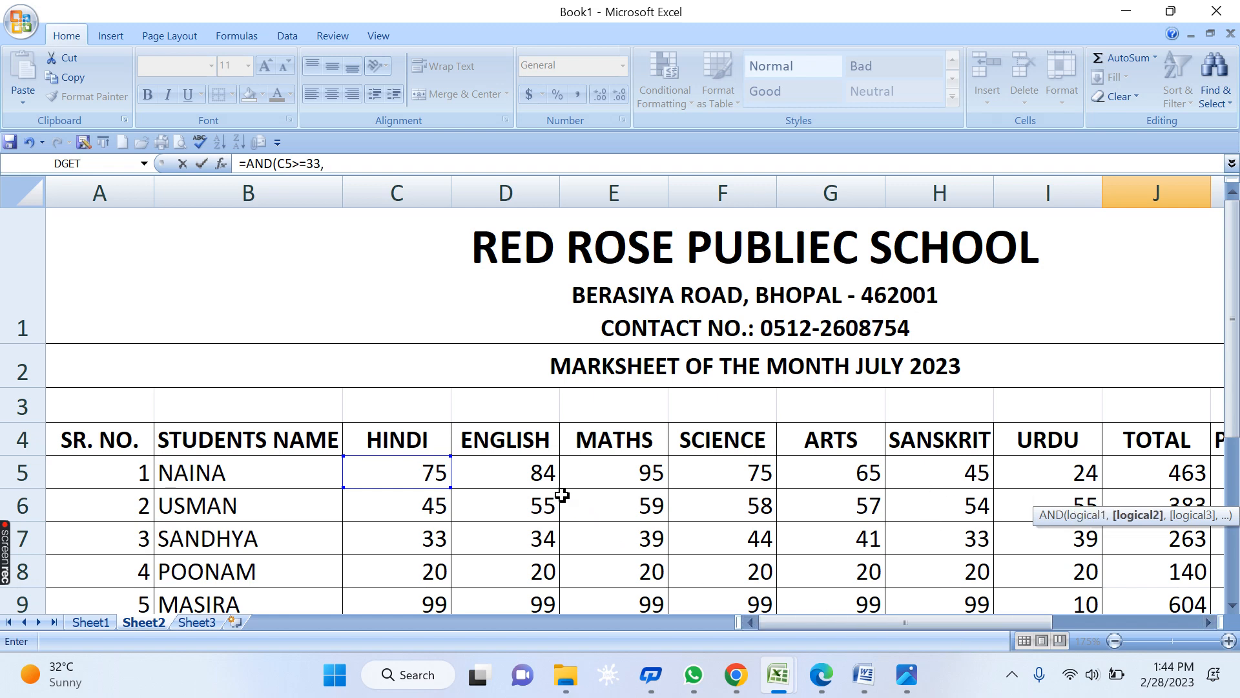
left_click(527, 476)
type(">=33")
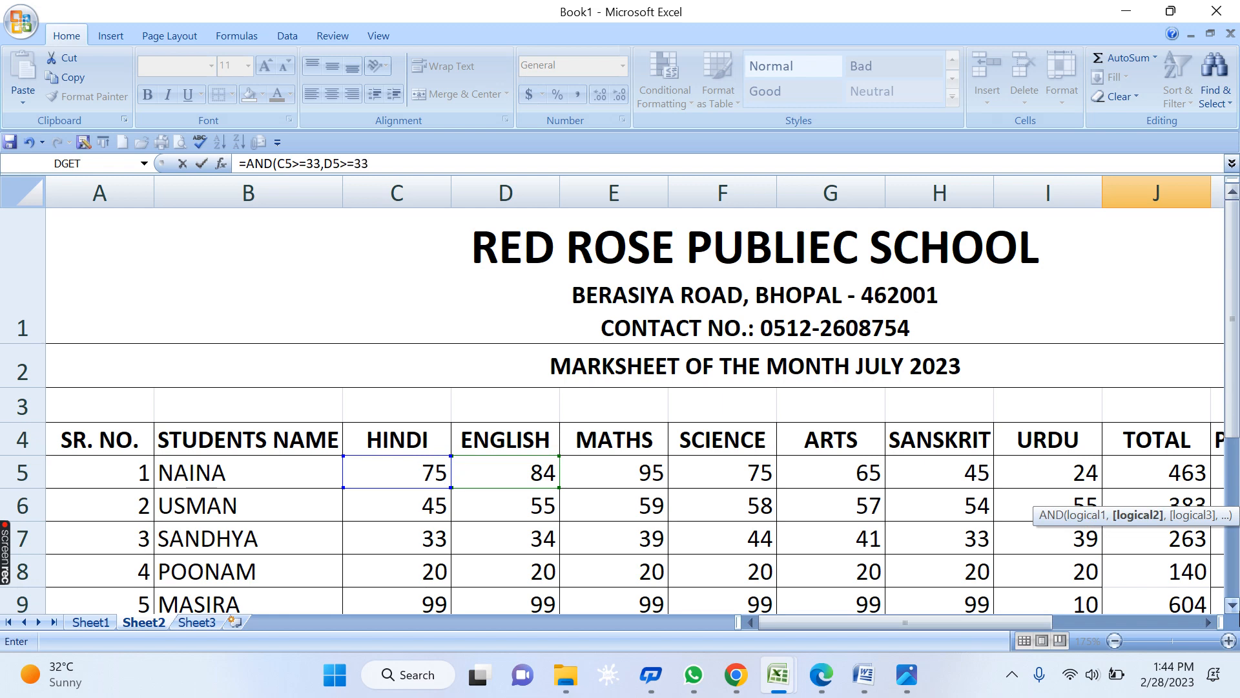
type(",")
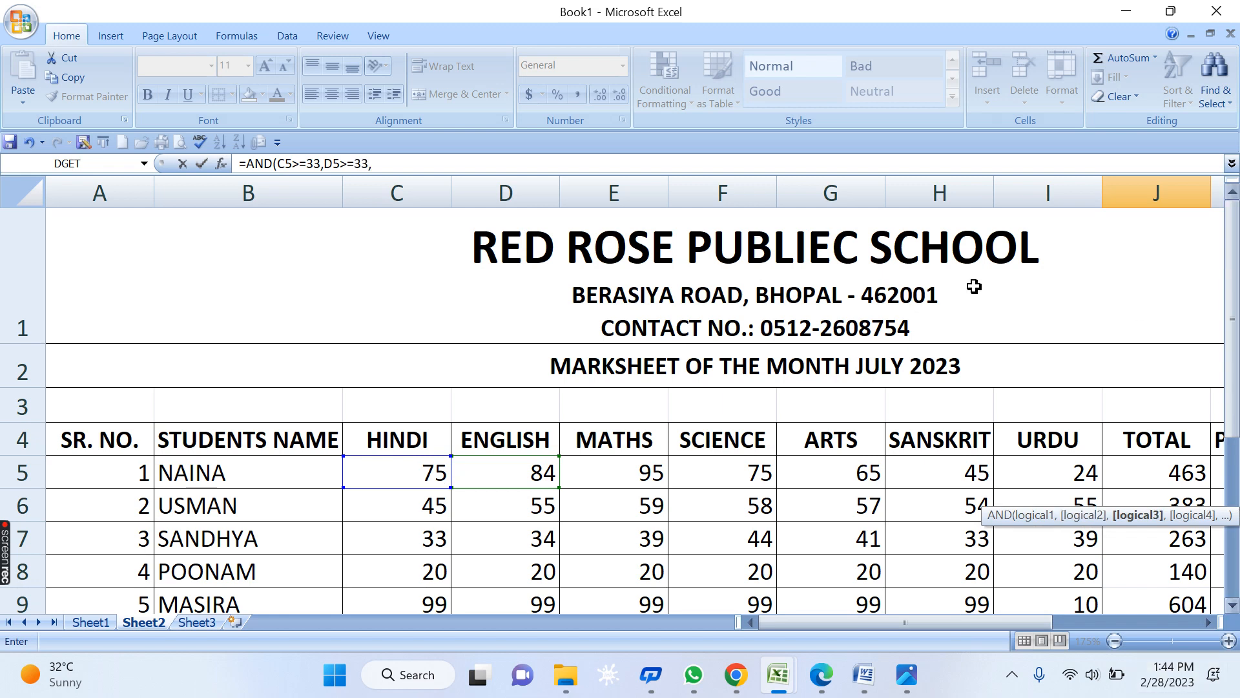
left_click(644, 475)
type(">=")
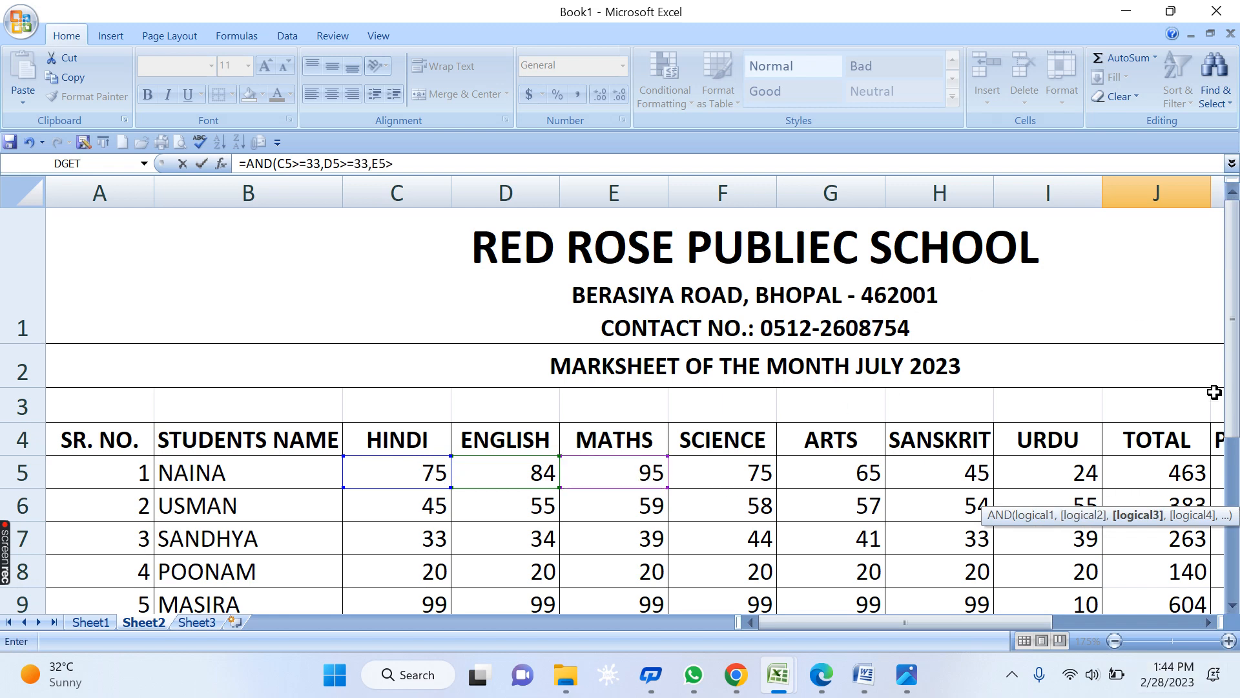
type("33,")
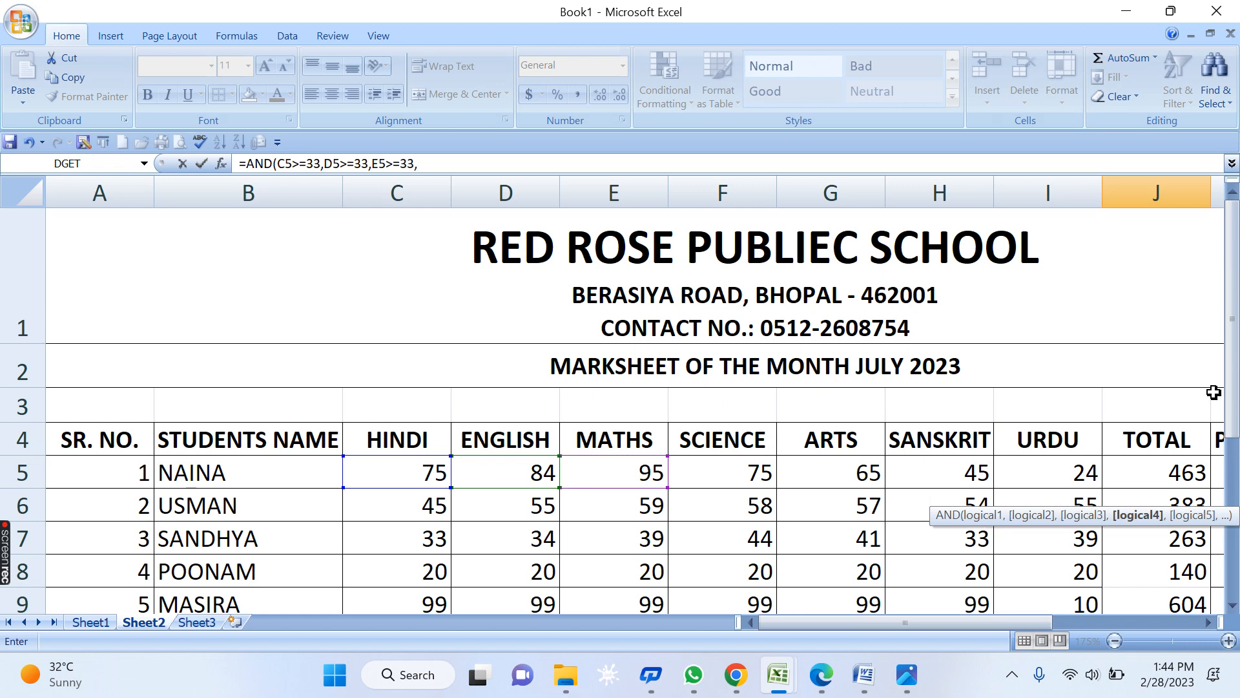
- Add F5, G5, H5 and I5 >=33 conditions and complete the AND formula, giving FALSE
left_click(684, 463)
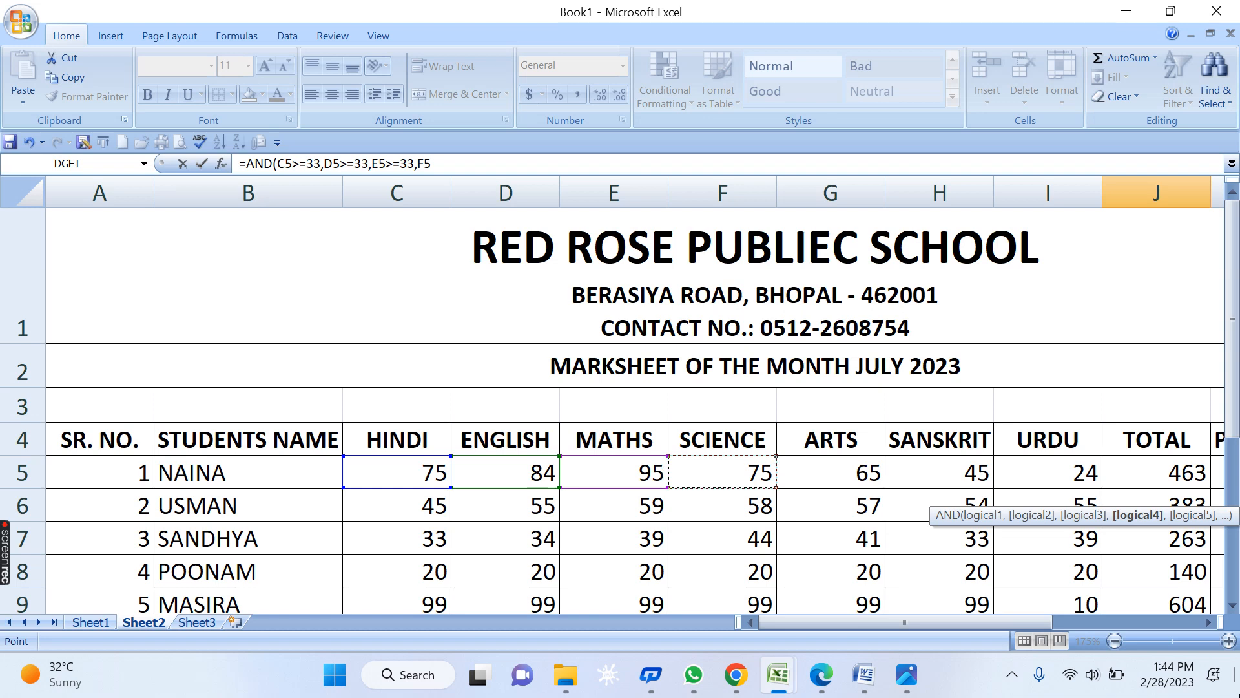
type(">=33,")
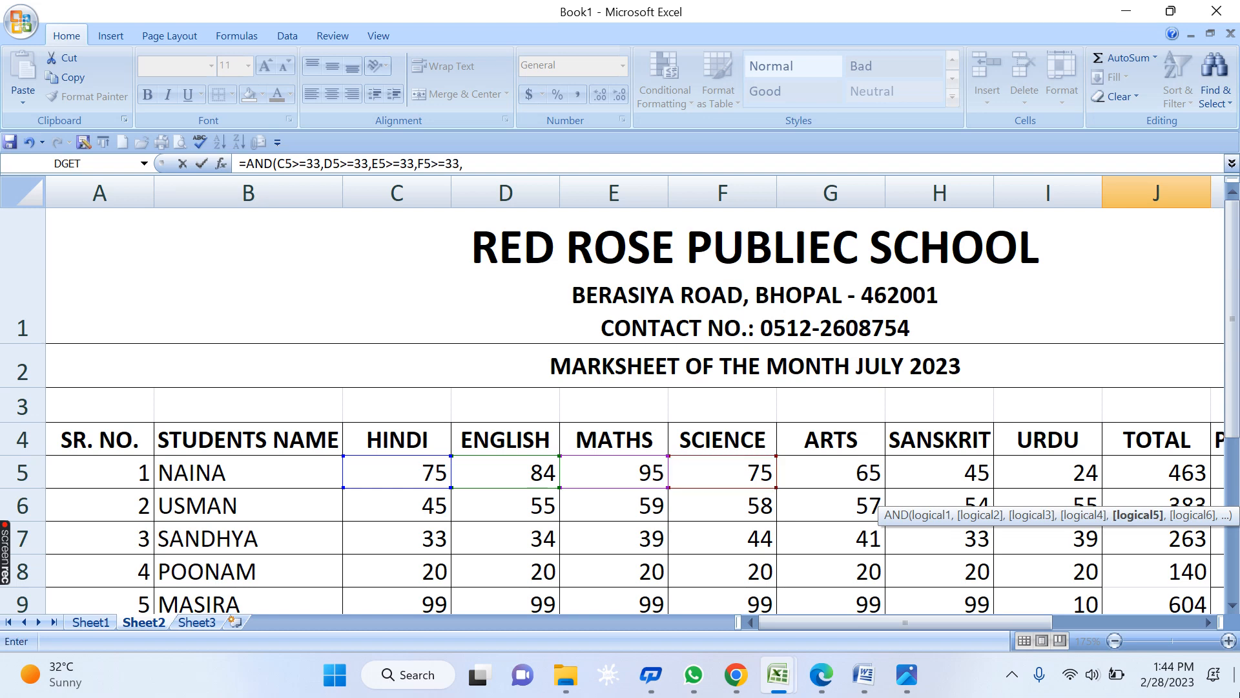
left_click(839, 478)
type(">=33,")
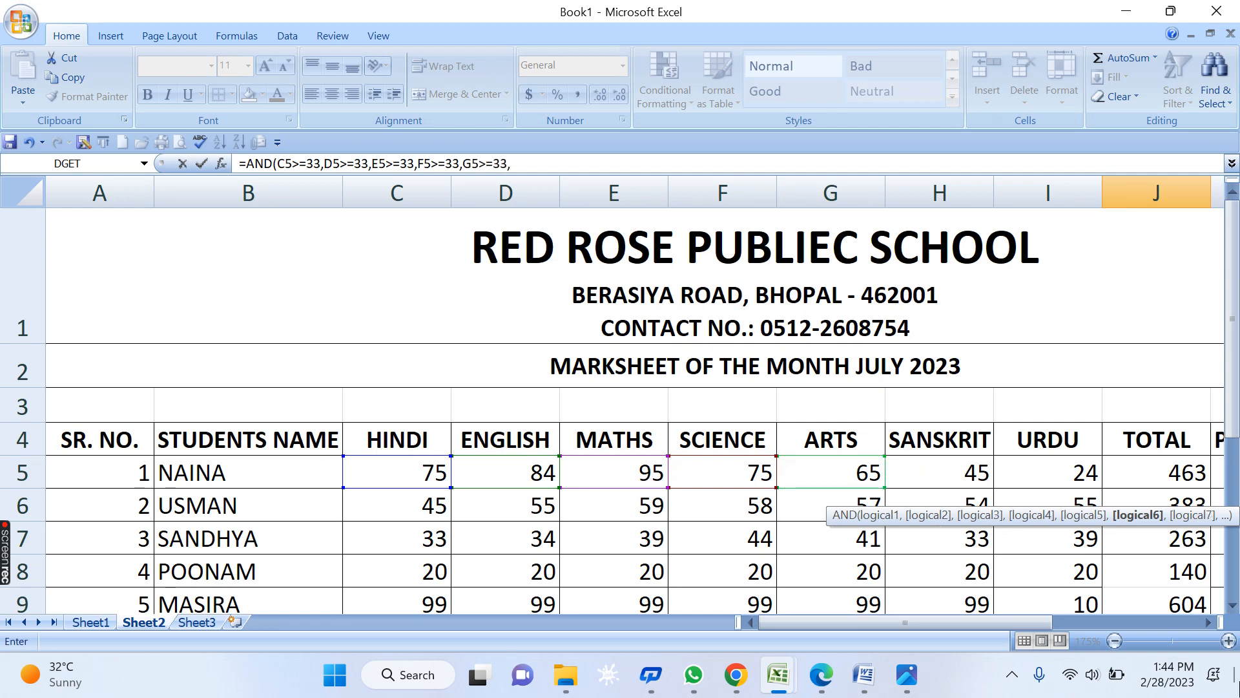
left_click(969, 475)
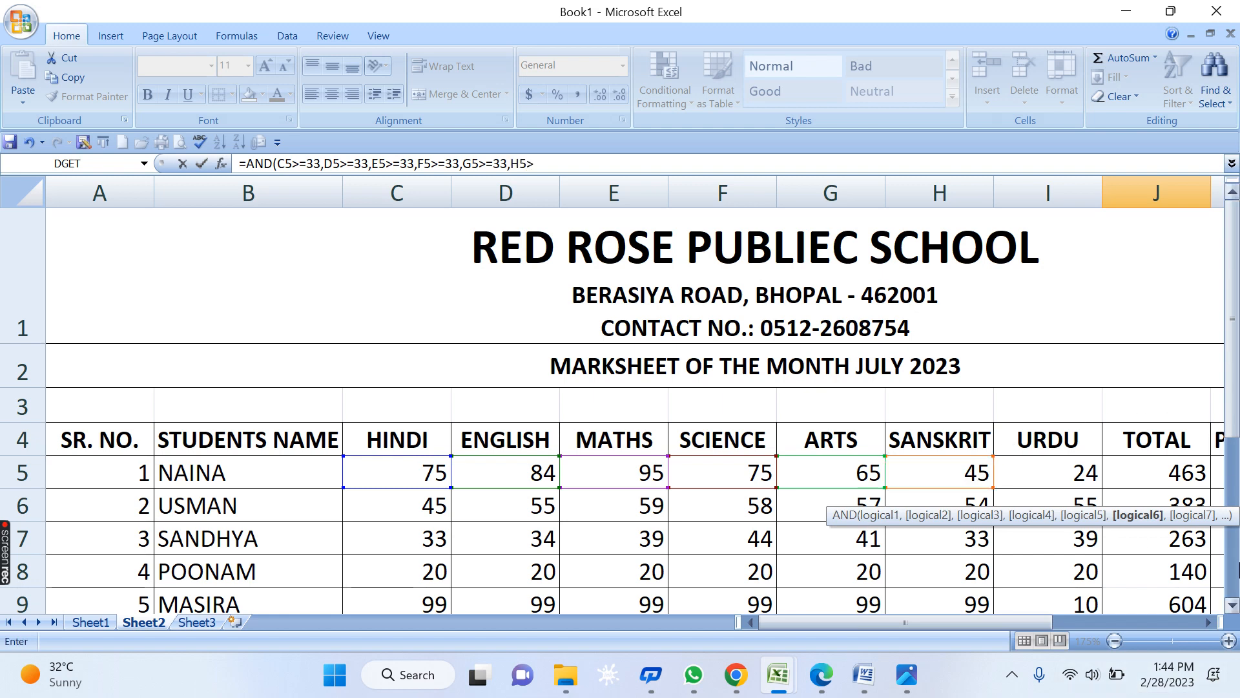
type(">=33,")
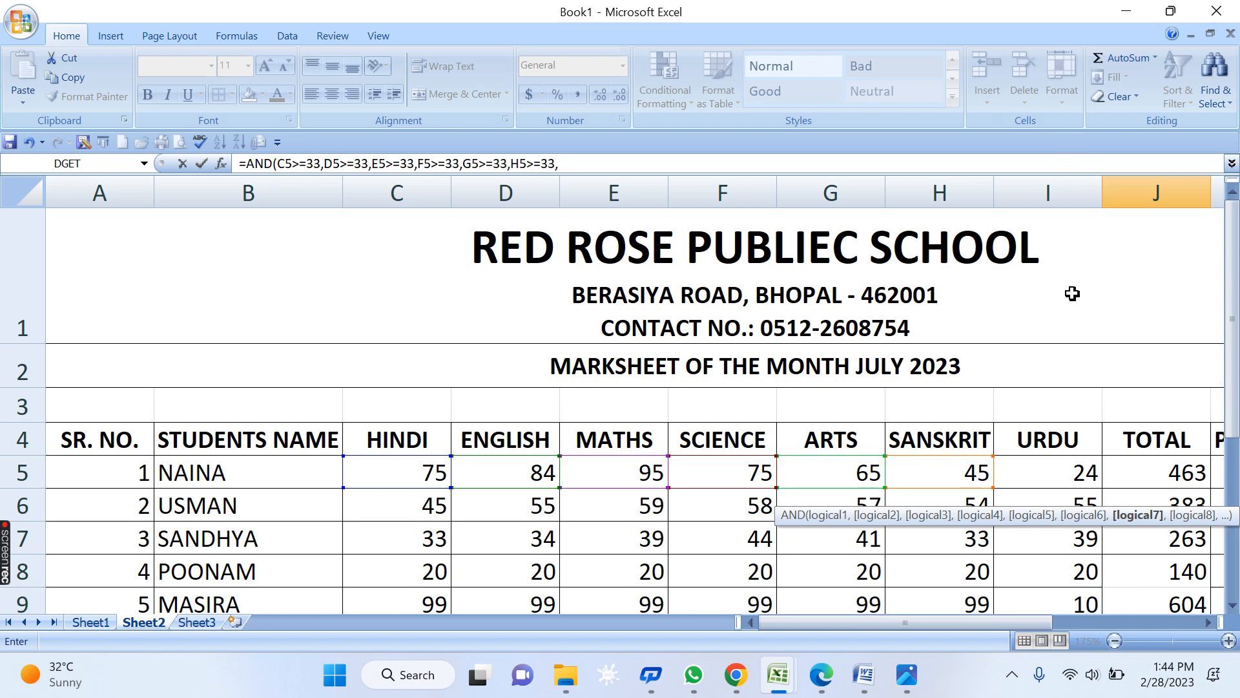
left_click(1038, 481)
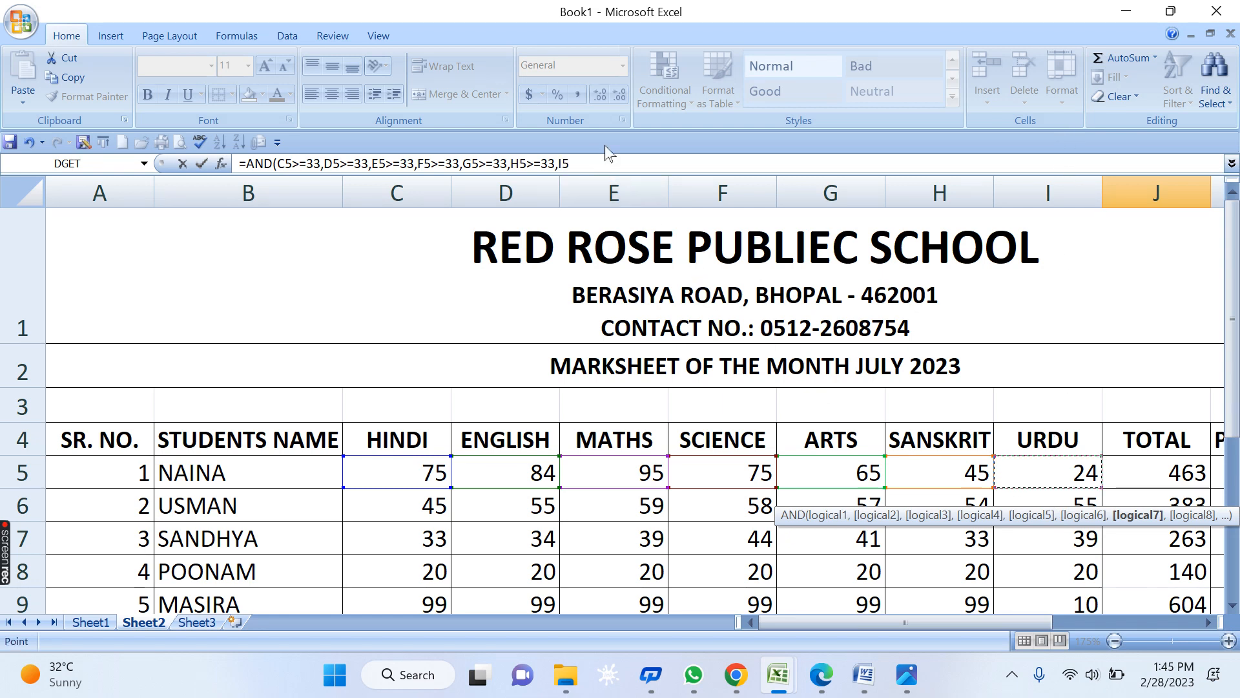
type(">=33")
left_click(1208, 622)
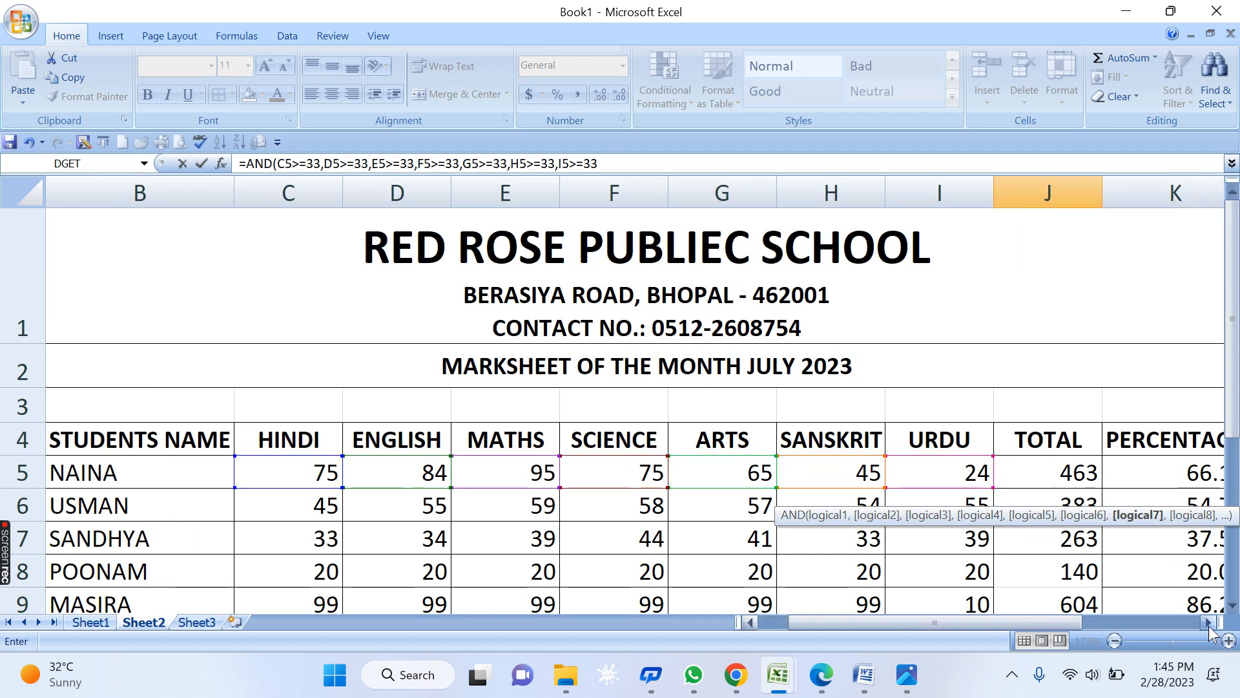
left_click(1207, 622)
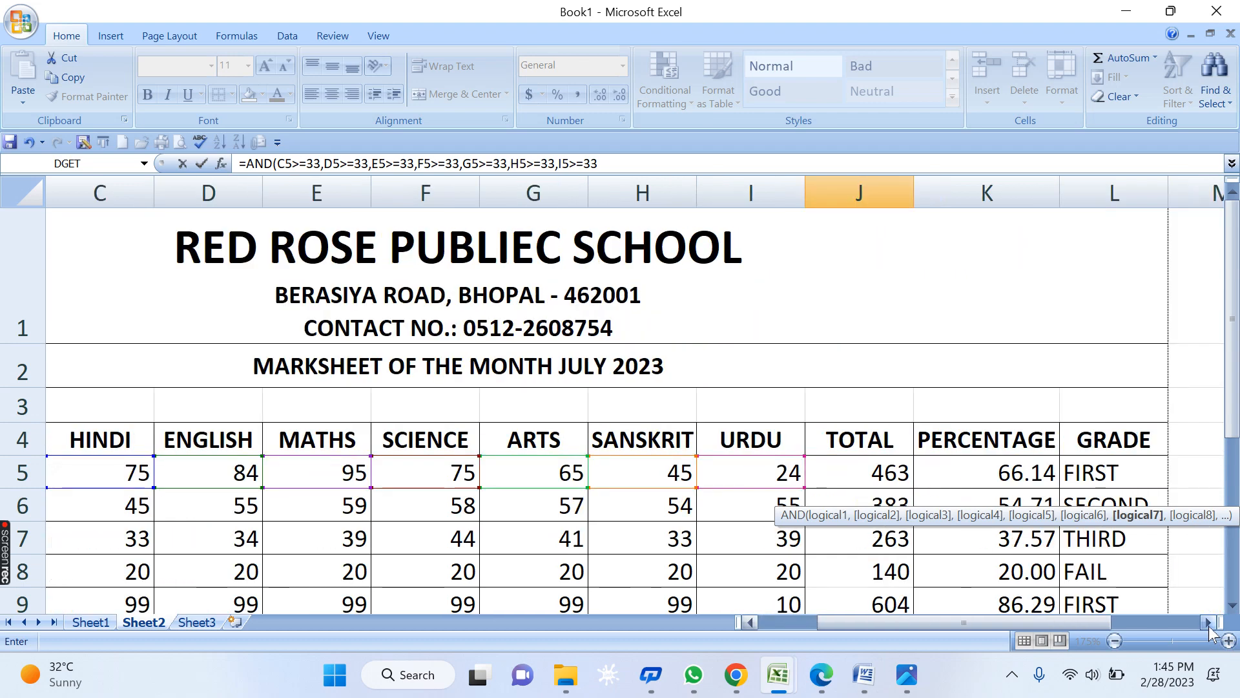
left_click(1018, 472)
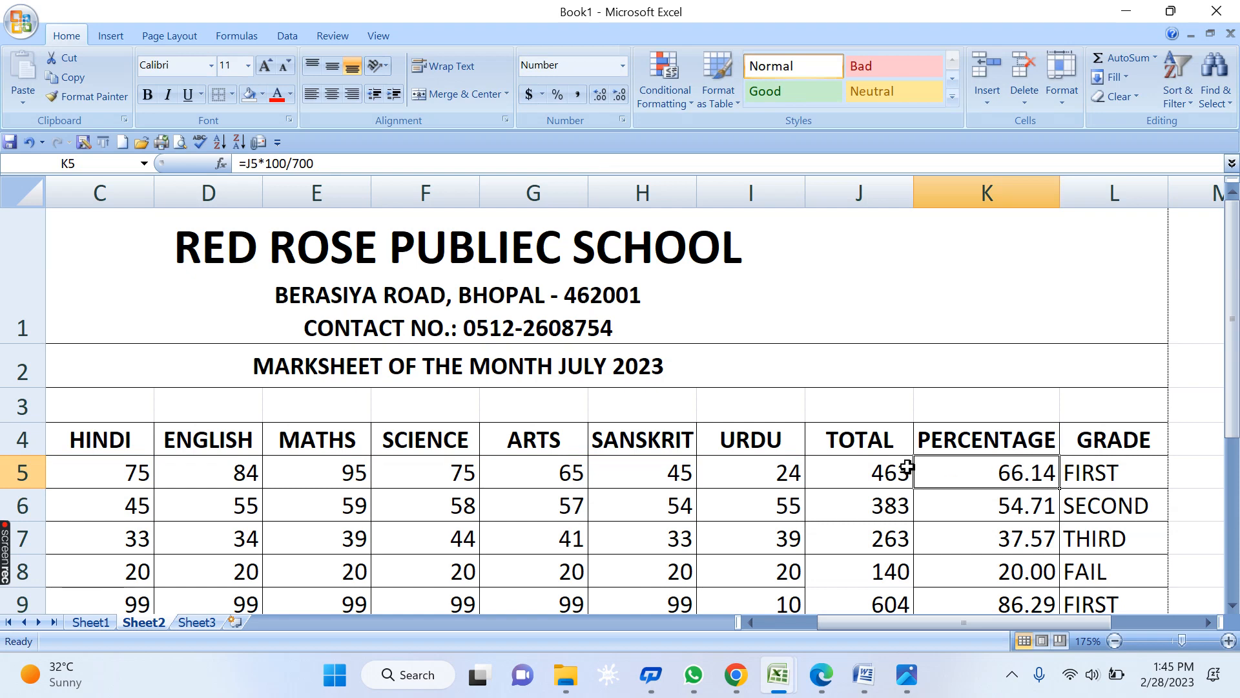
- Reopen J12's formula, drop the closing bracket and append K5>=33
scroll(897, 484, "down", 4)
scroll(897, 484, "up", 2)
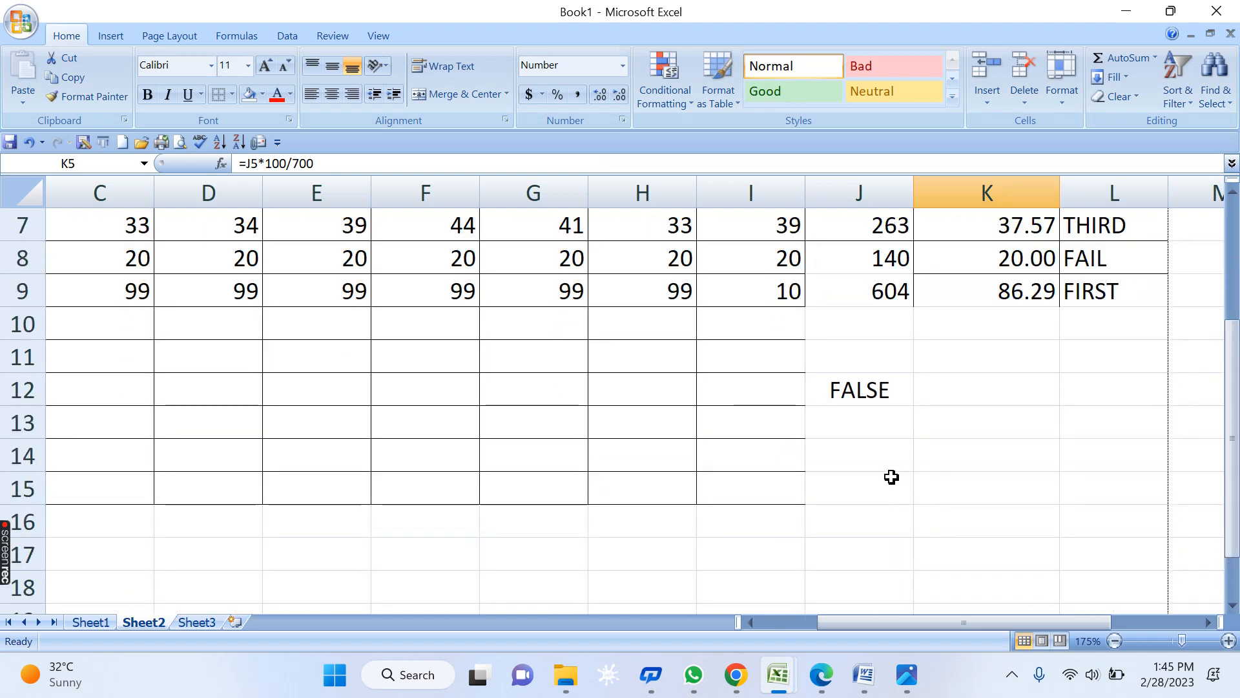
left_click(844, 381)
double_click(846, 381)
scroll(836, 370, "up", 2)
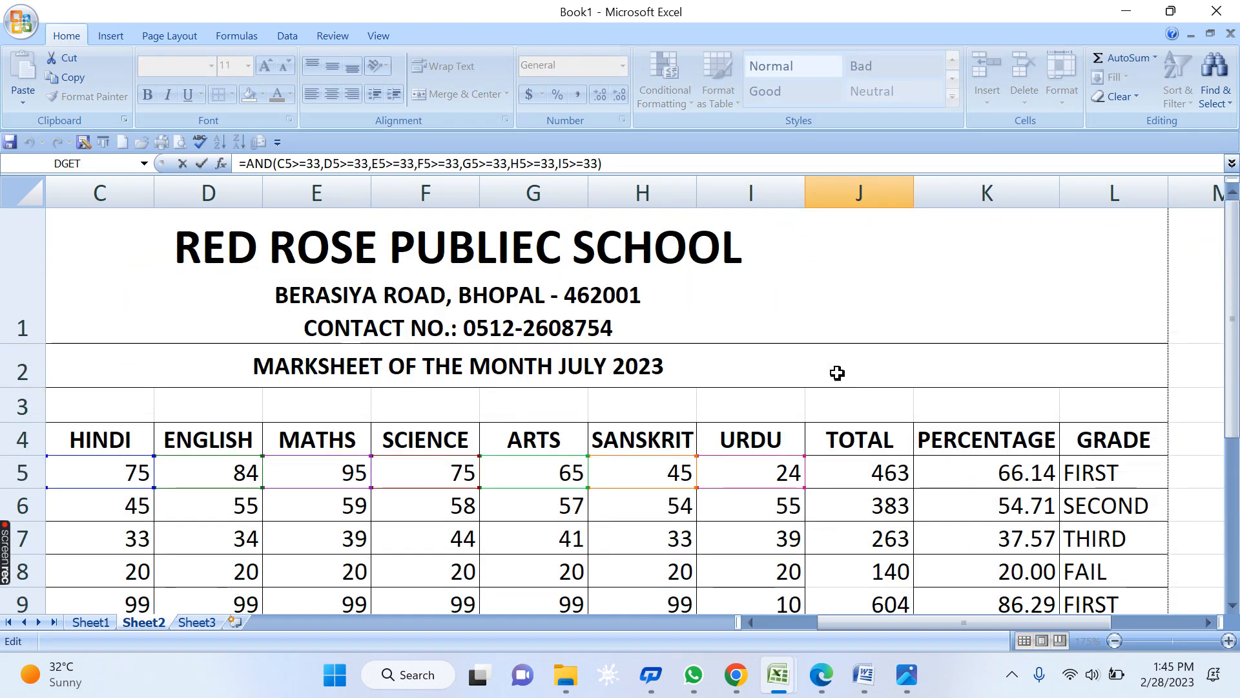
key("BackSpace")
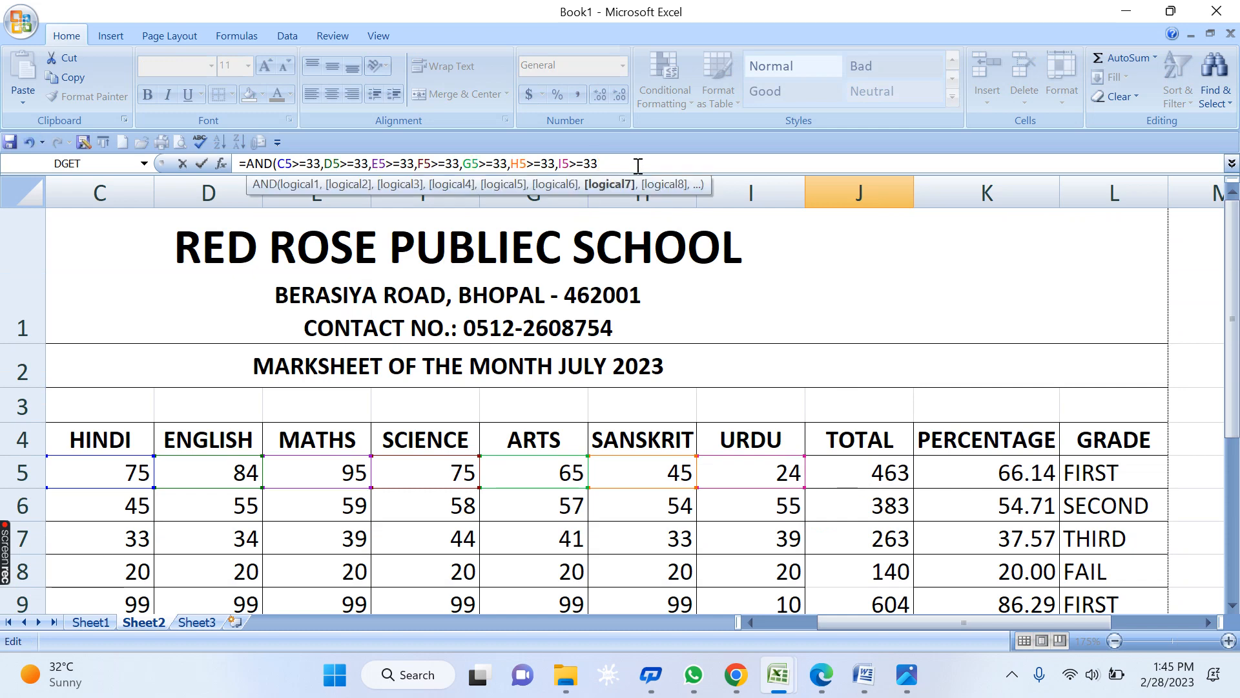
type(",")
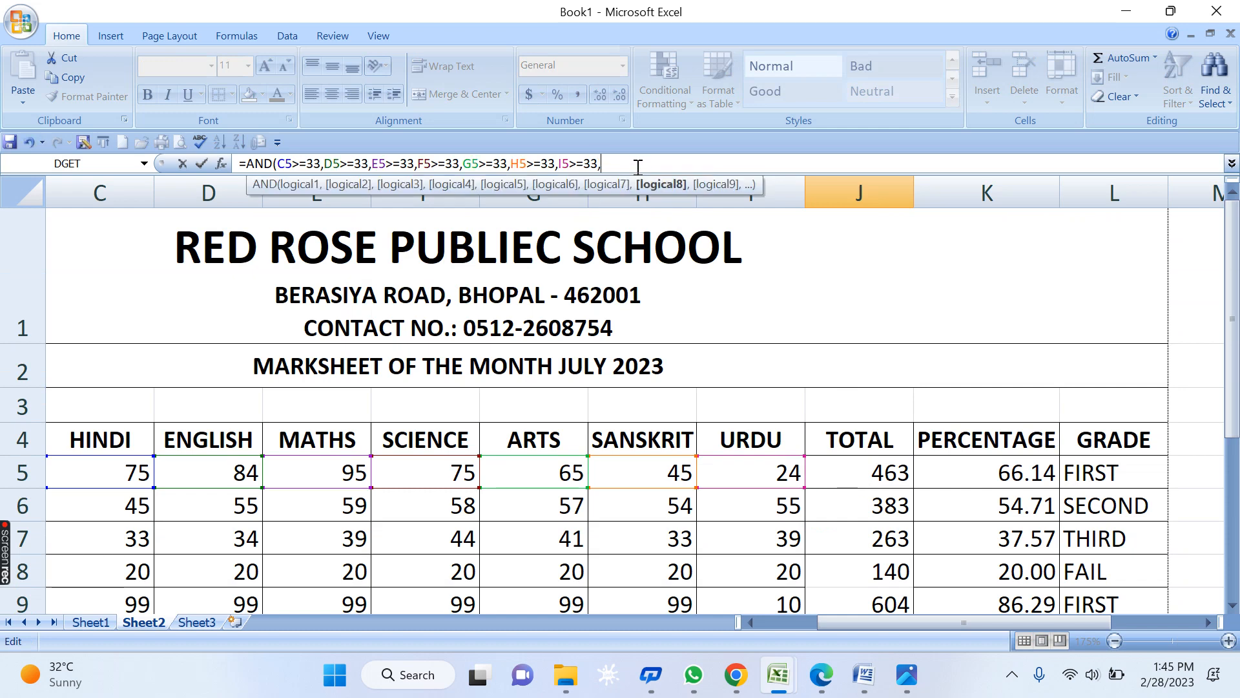
left_click(1016, 472)
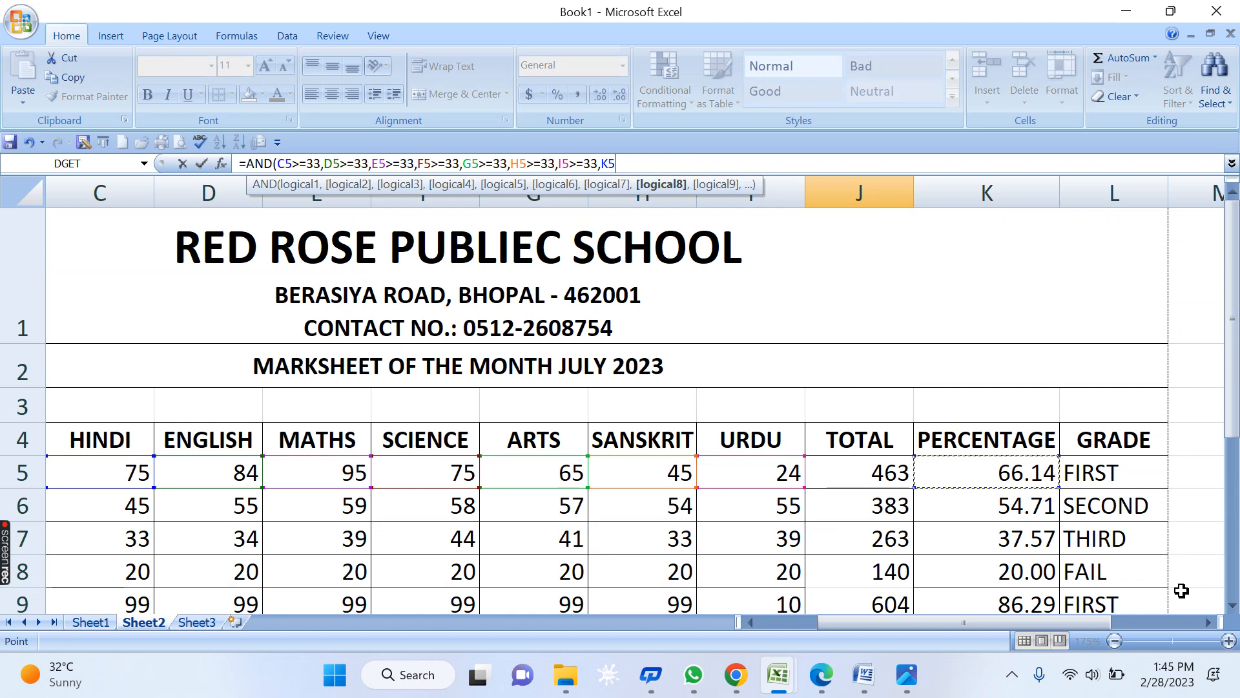
type(">=33")
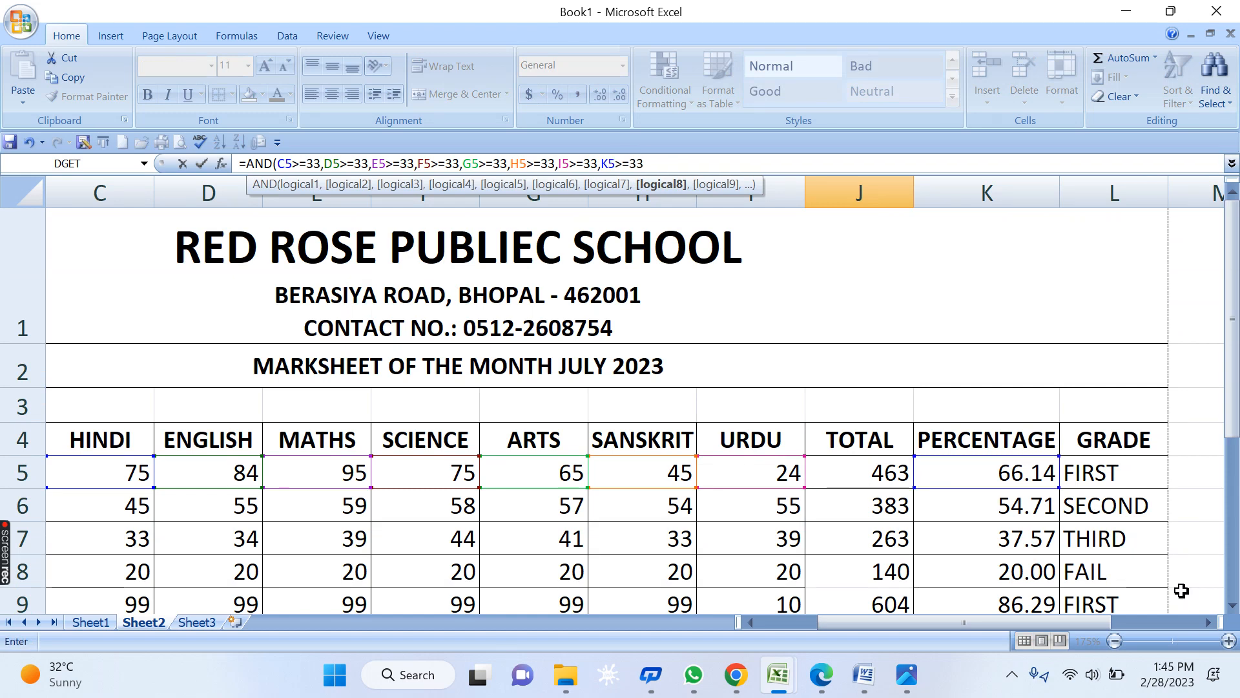
type(")")
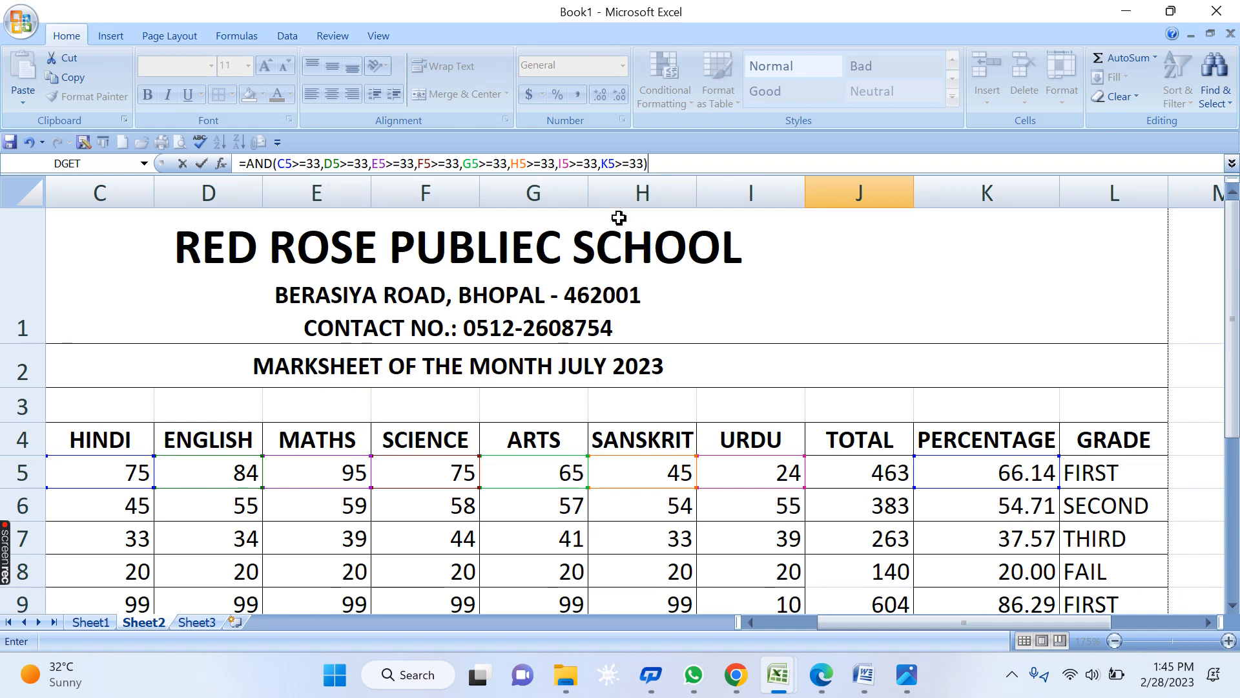
- Tidy the K5>=33 condition in J12's AND formula and commit it, still returning FALSE
double_click(609, 162)
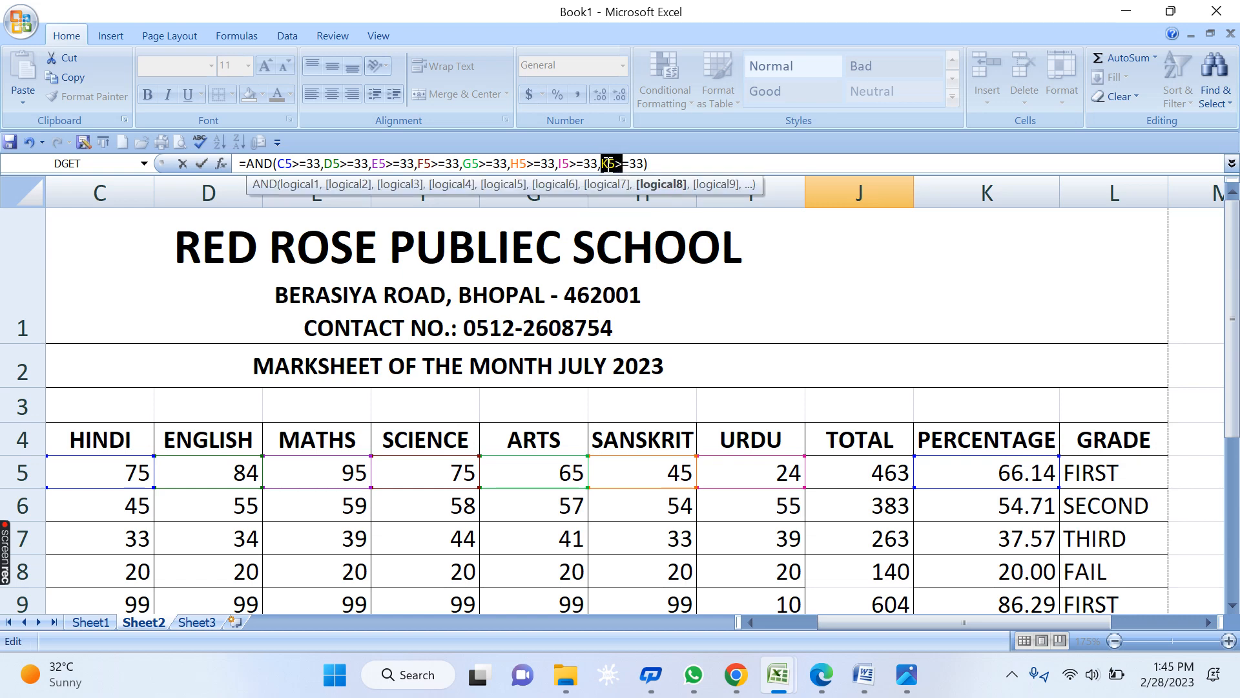
left_click(610, 165)
left_click_drag(644, 163, 607, 163)
left_click_drag(644, 162, 607, 157)
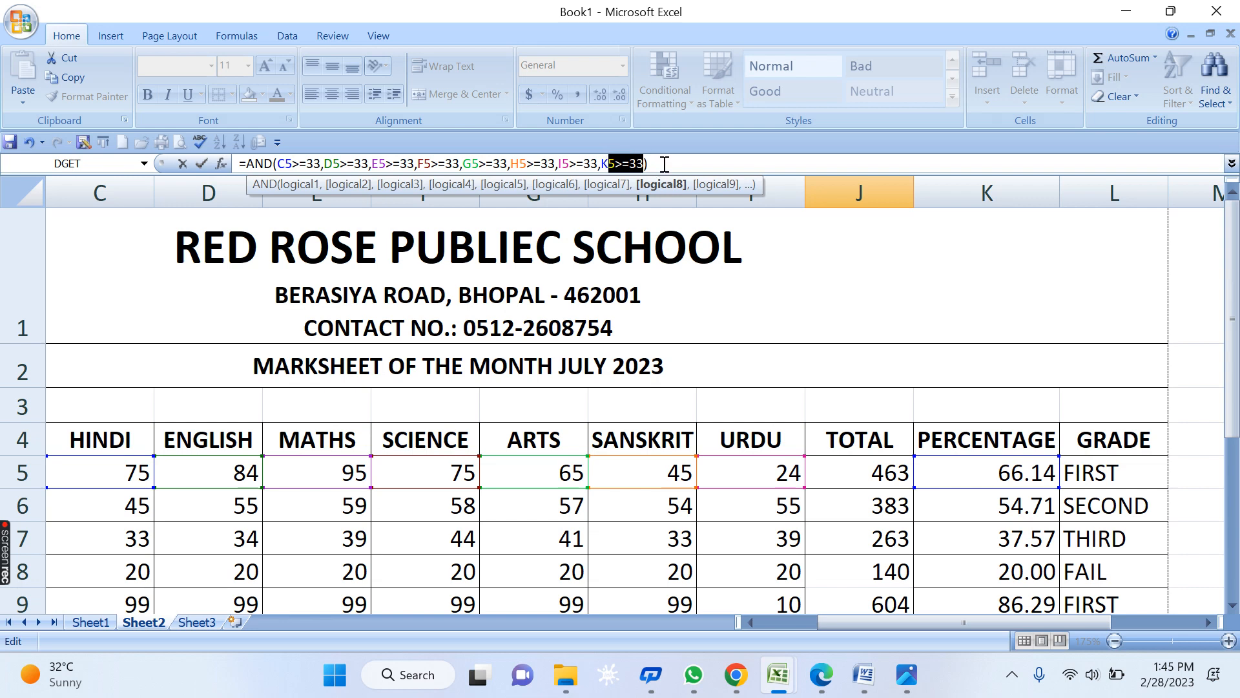
left_click(619, 162)
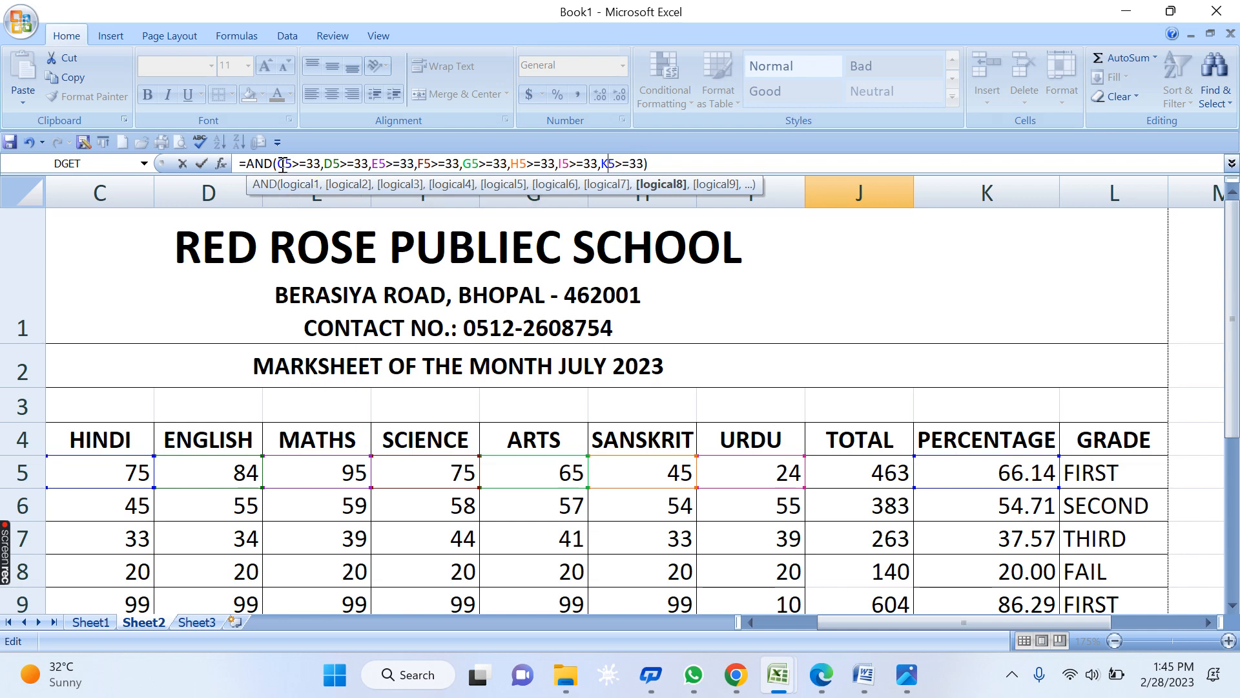
left_click_drag(278, 162, 363, 163)
left_click(333, 163)
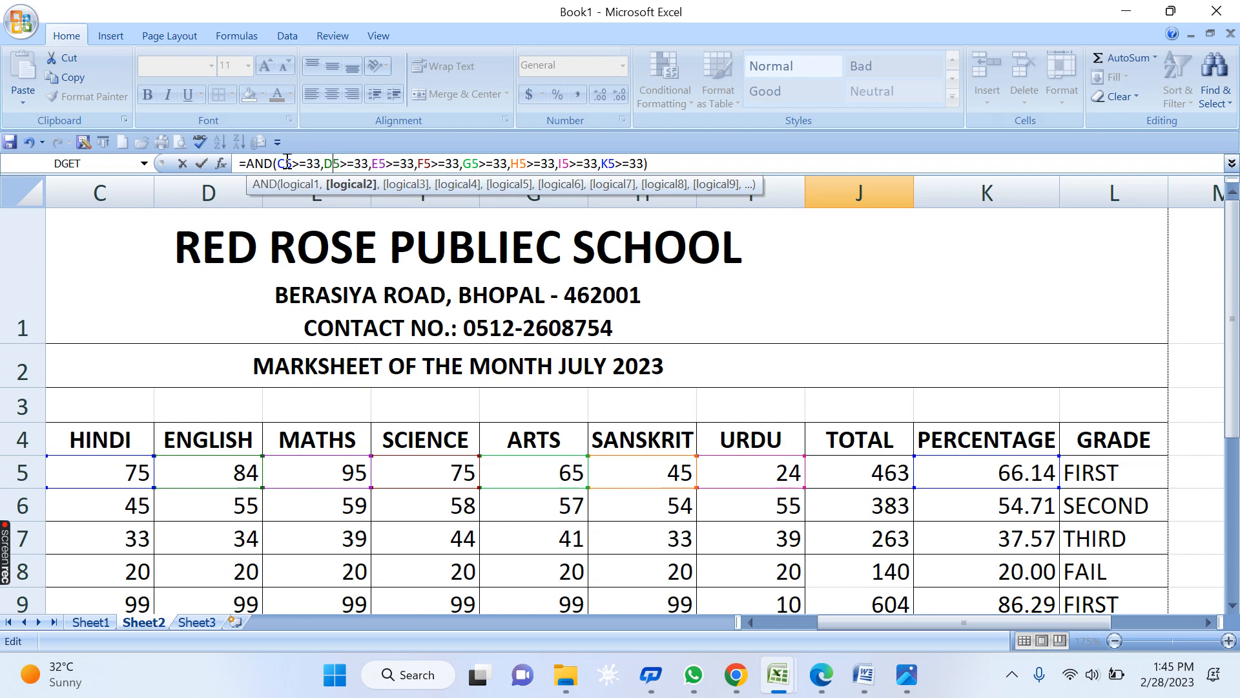
left_click_drag(281, 163, 577, 168)
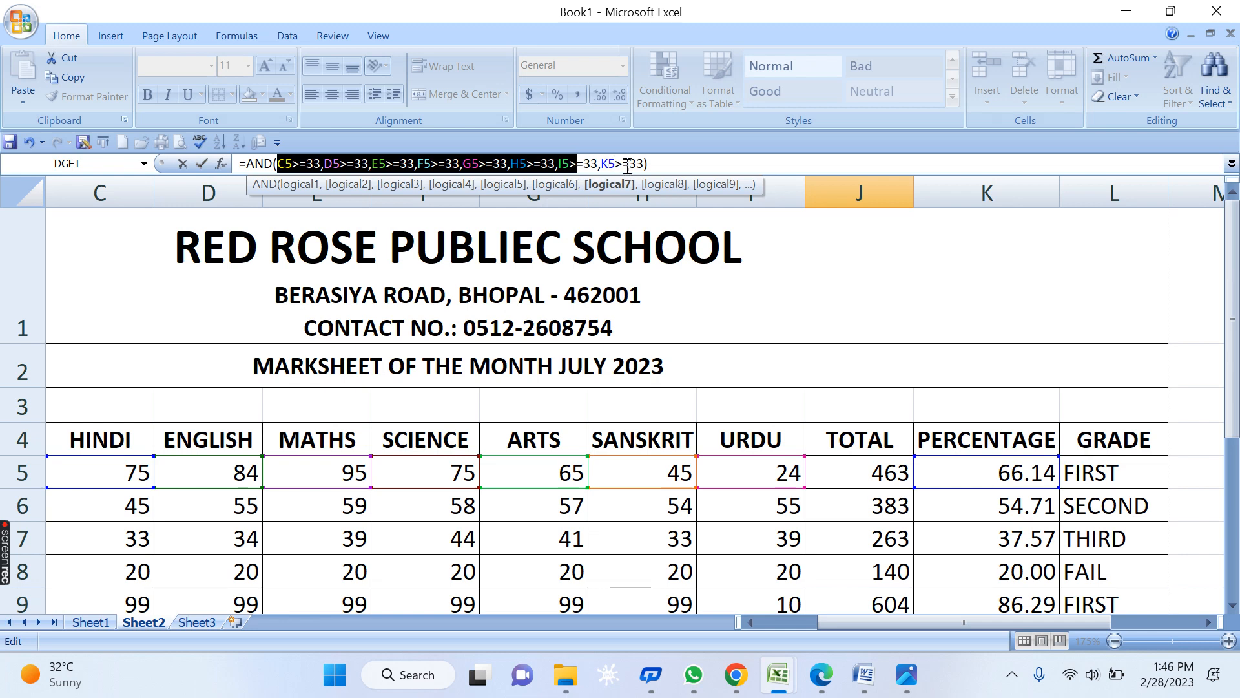
double_click(607, 163)
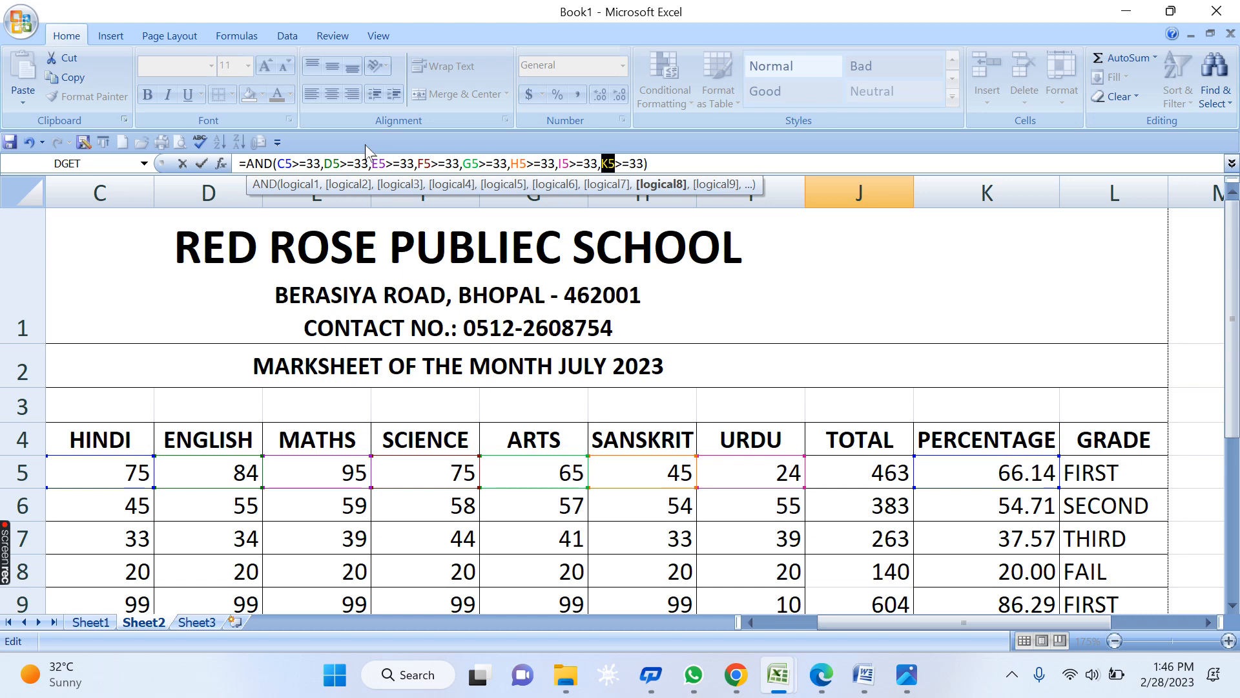
key("Return")
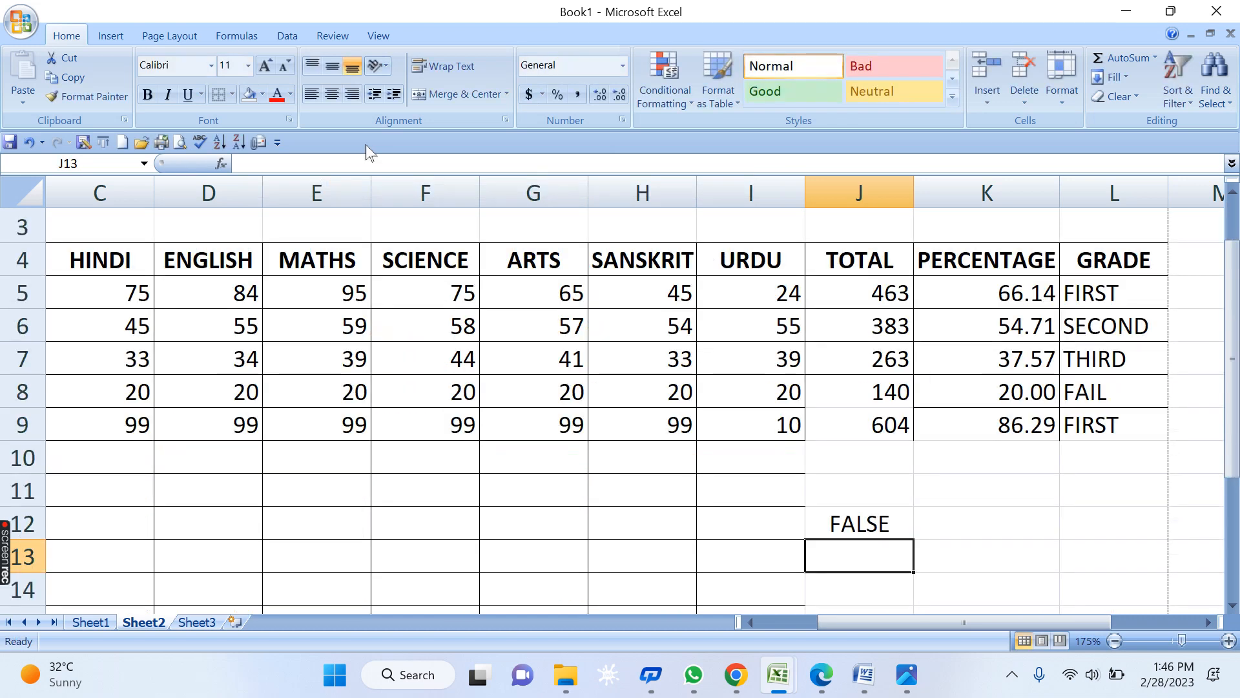
- Select J12 and highlight its full =AND(C5>=33,…,K5>=33) formula in the formula bar
left_click(864, 521)
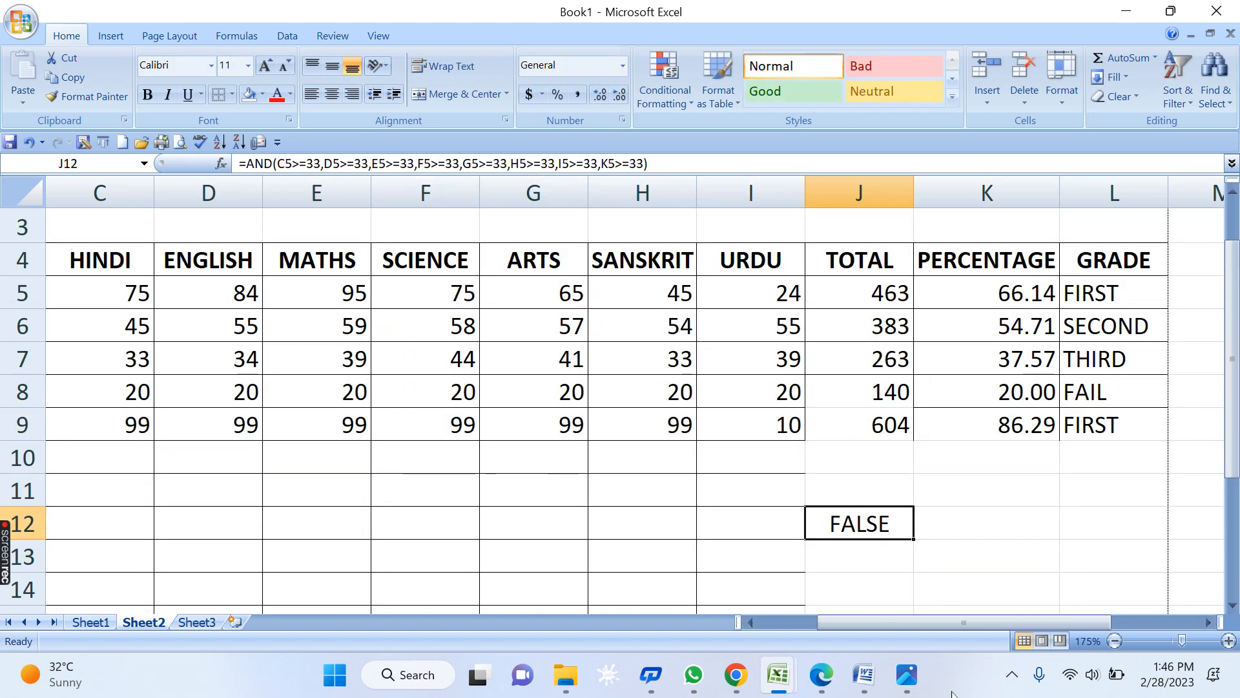
left_click_drag(964, 622, 951, 619)
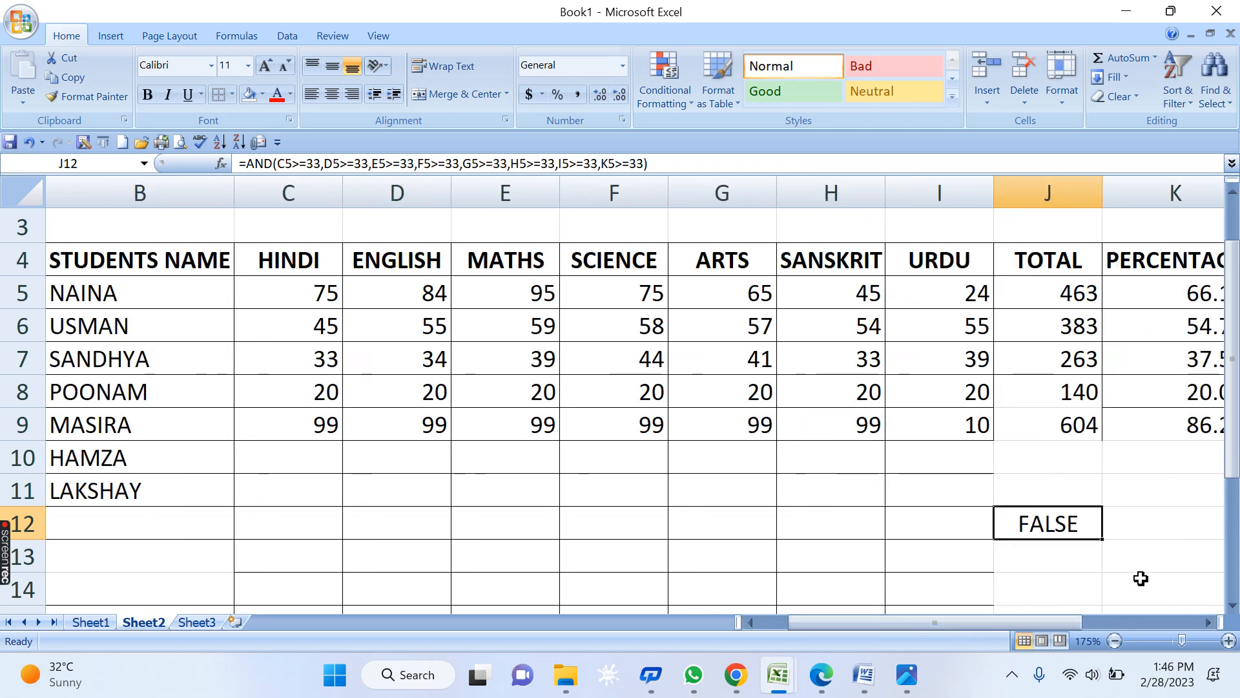
scroll(1144, 587, "down", 1)
scroll(1143, 587, "down", 1)
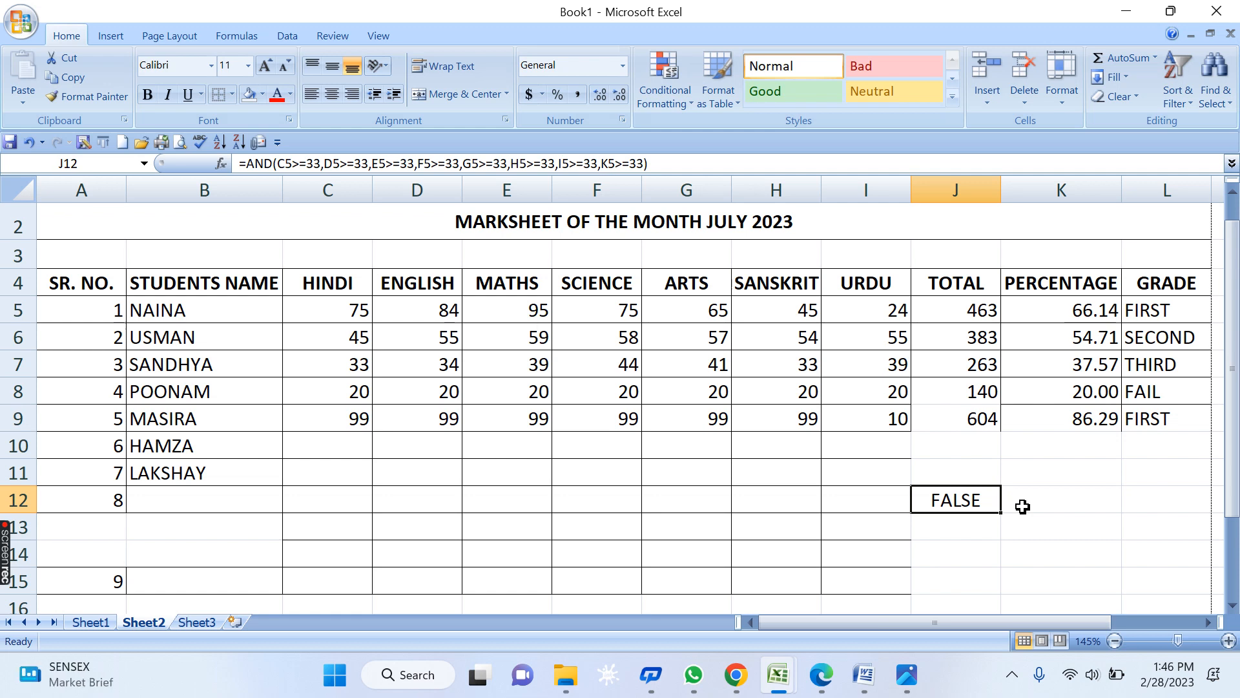
key("F2")
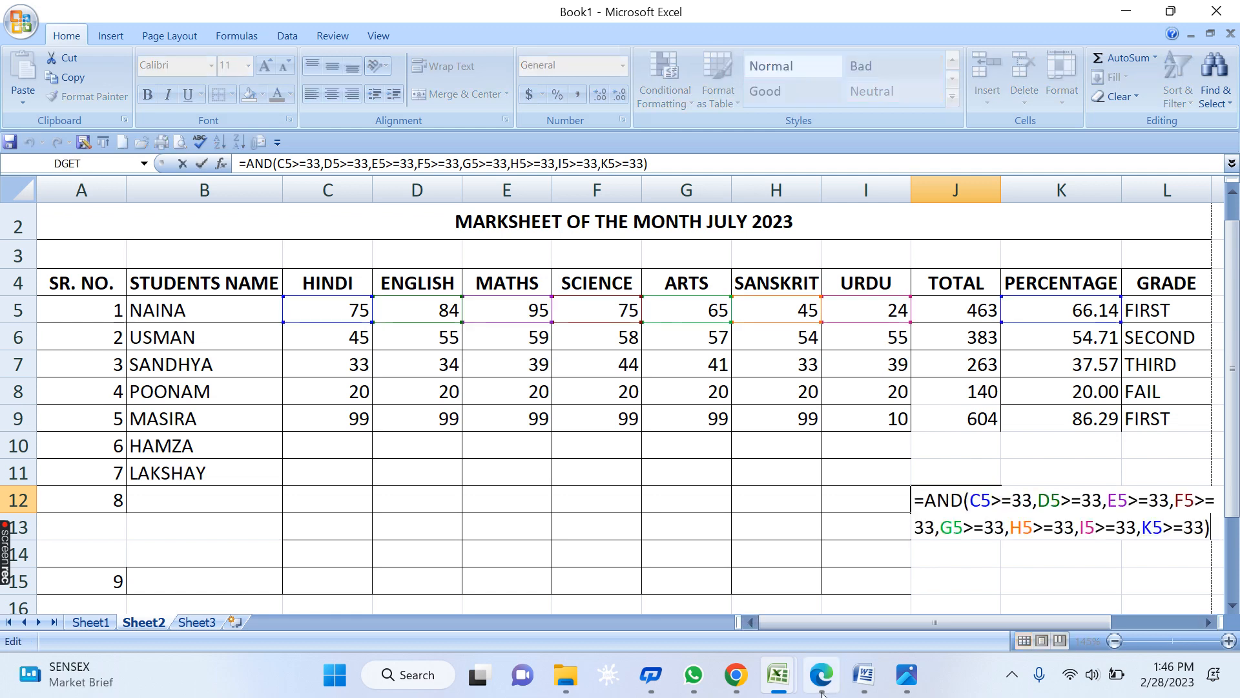
left_click(1210, 622)
left_click(1206, 610)
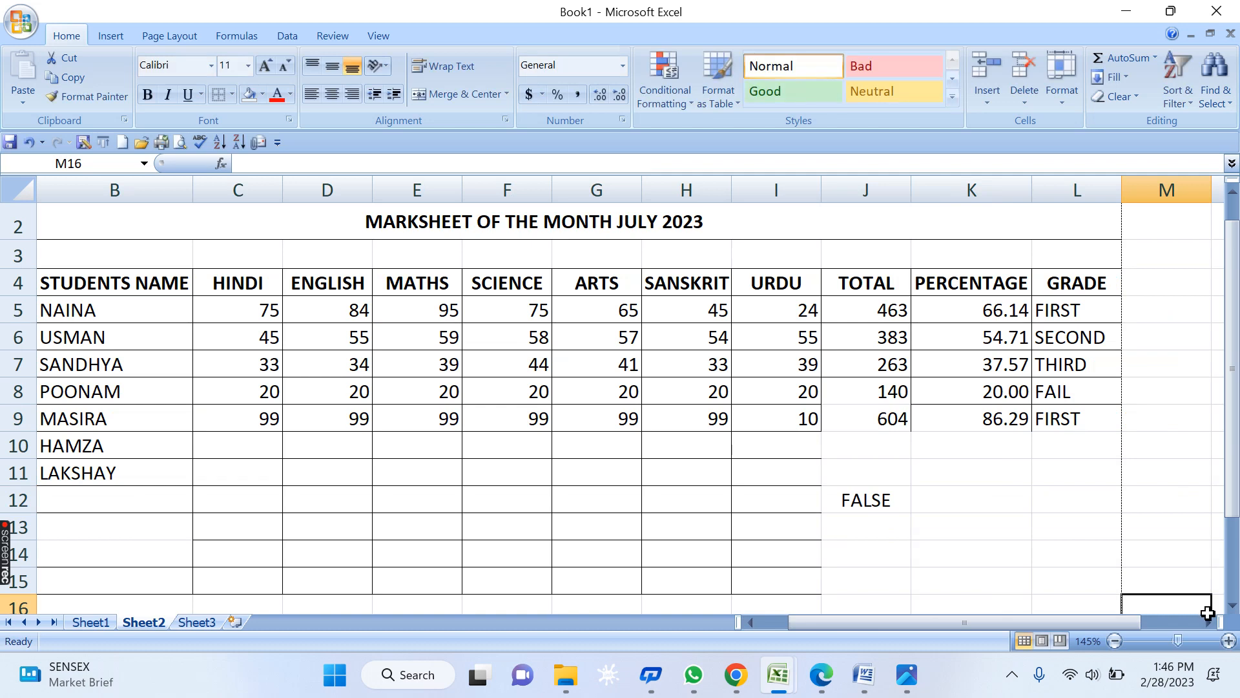
left_click(902, 497)
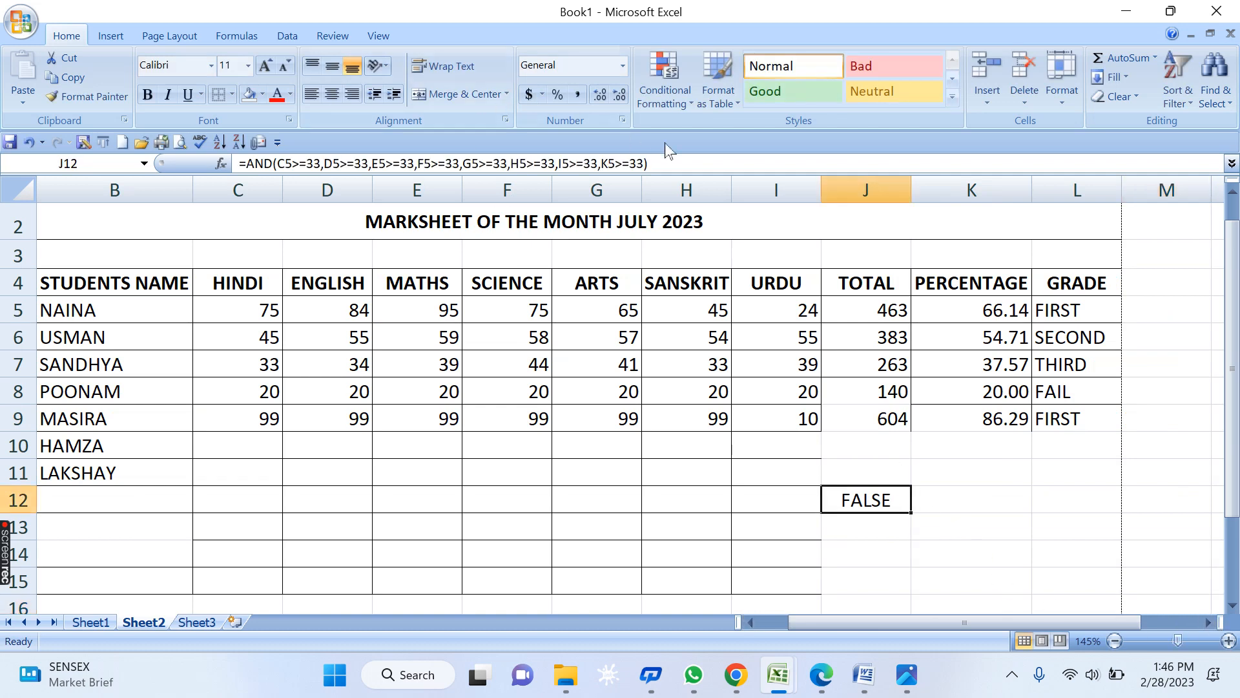
left_click_drag(669, 158, 238, 163)
key("ctrl+c")
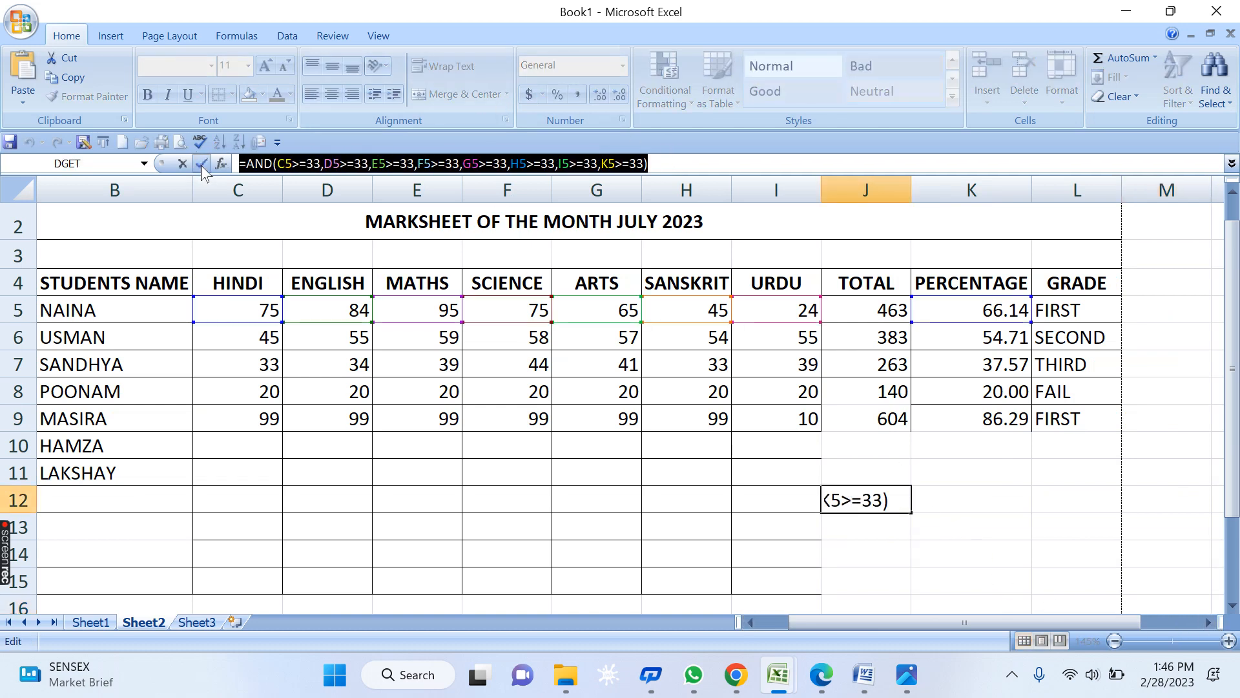
- Paste the AND formula into C12 and remove the leading space before the equals sign
key("BackSpace")
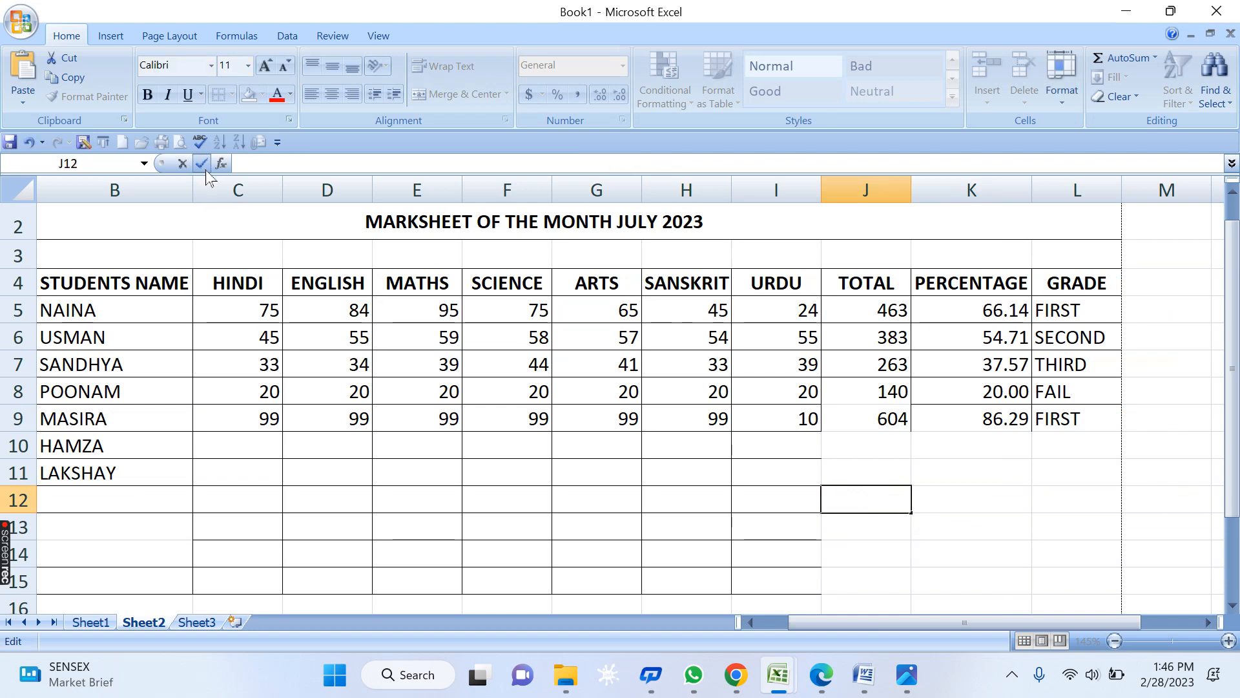
key("Escape")
left_click(232, 500)
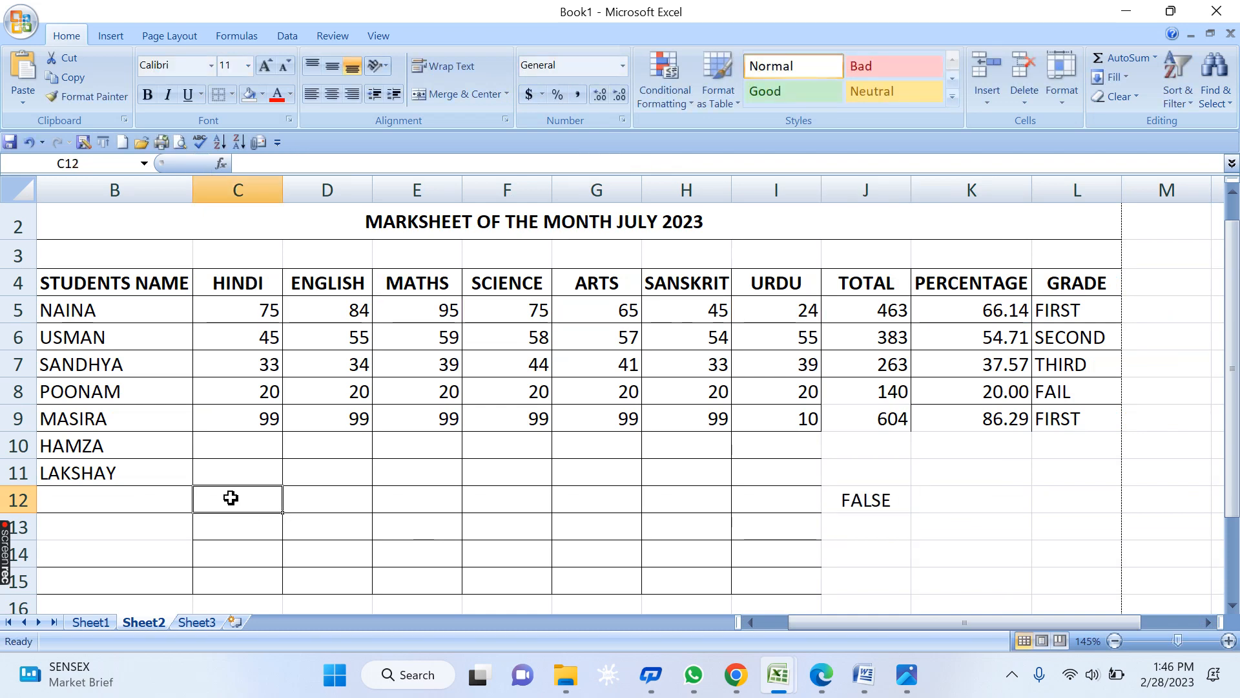
key("ctrl+v")
left_click(411, 510)
left_click(276, 506)
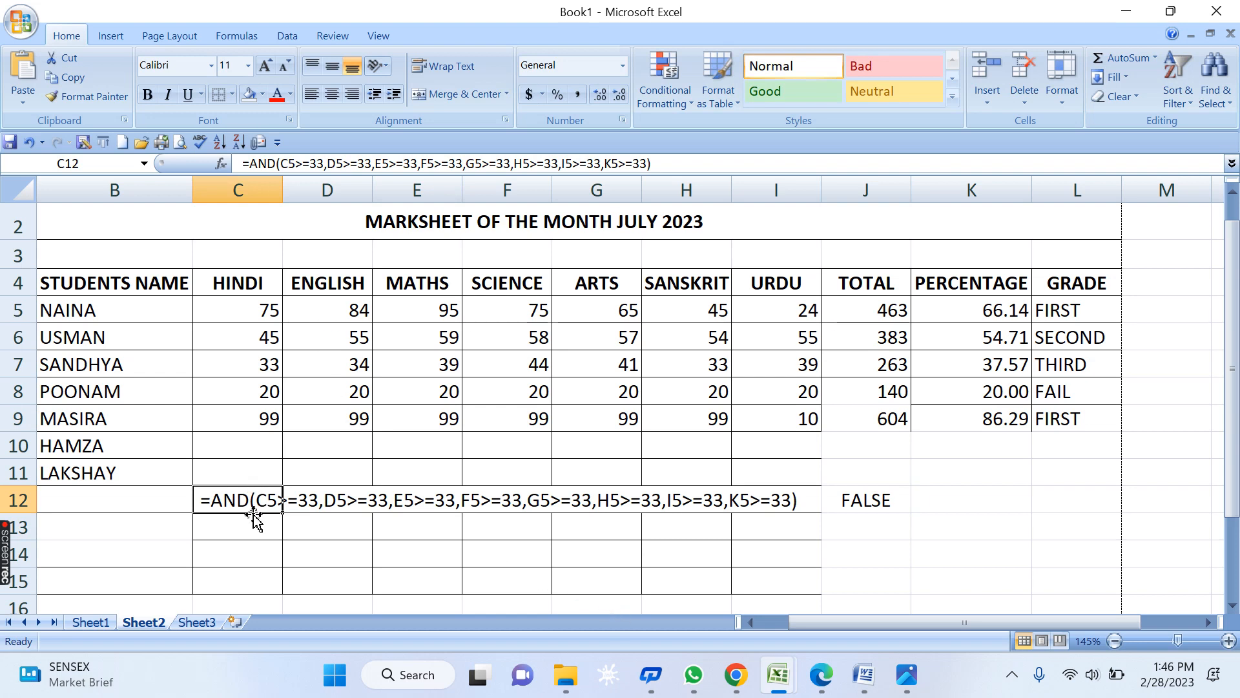
double_click(204, 499)
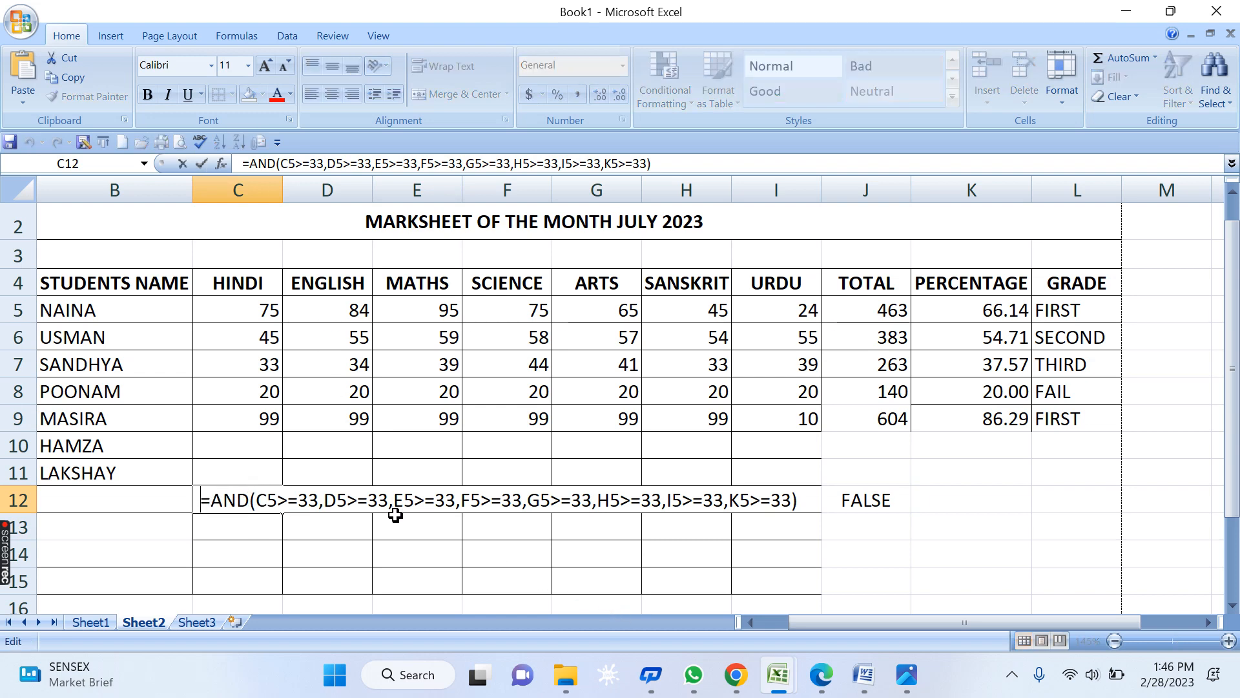
key("Delete")
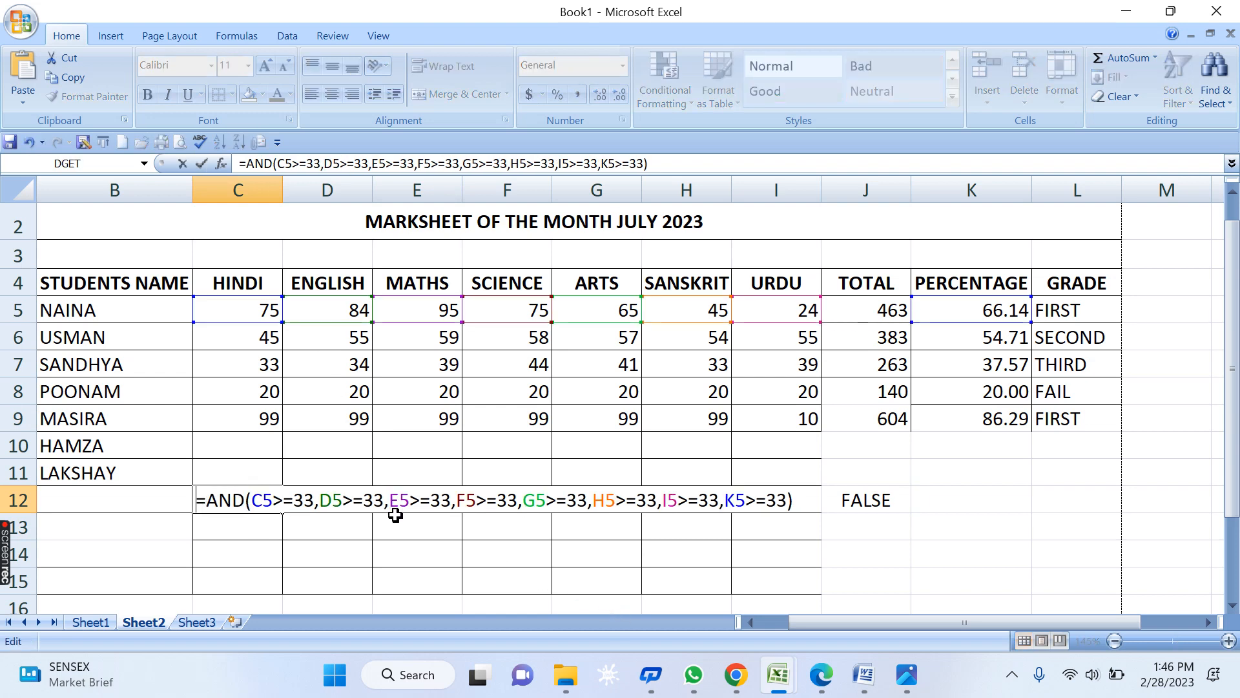
- Review each C5 through K5 condition in C12's formula and enter it, showing FALSE
double_click(254, 500)
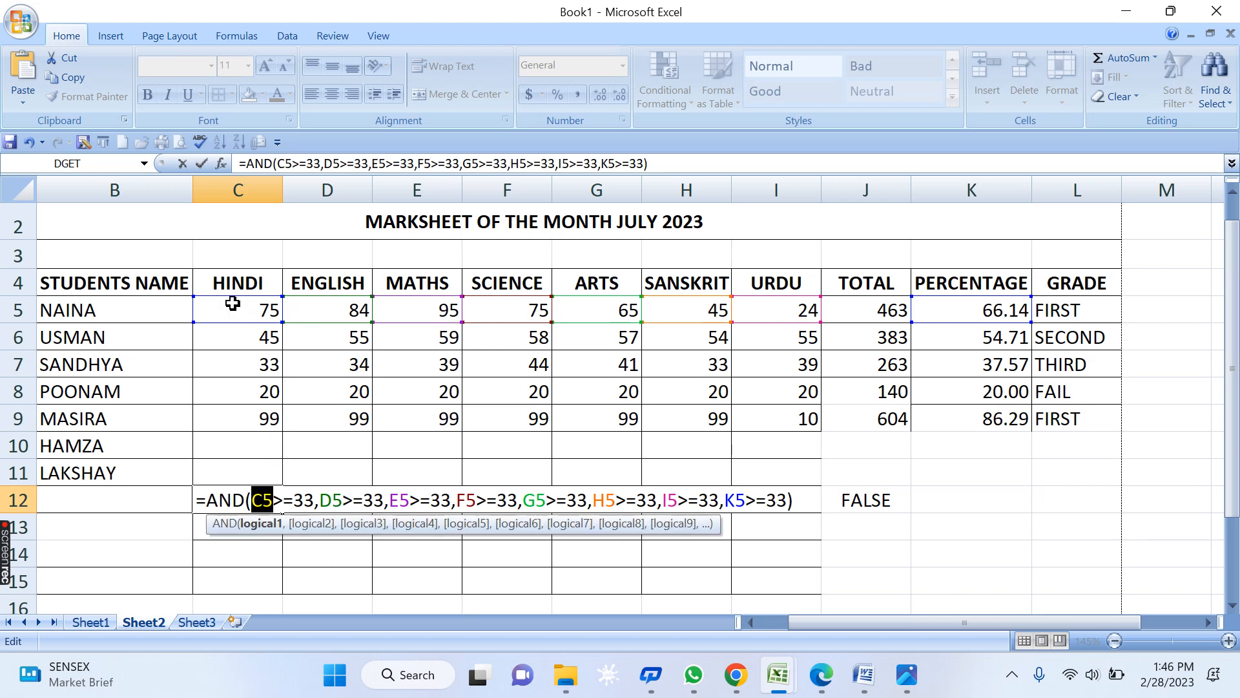
left_click(330, 494)
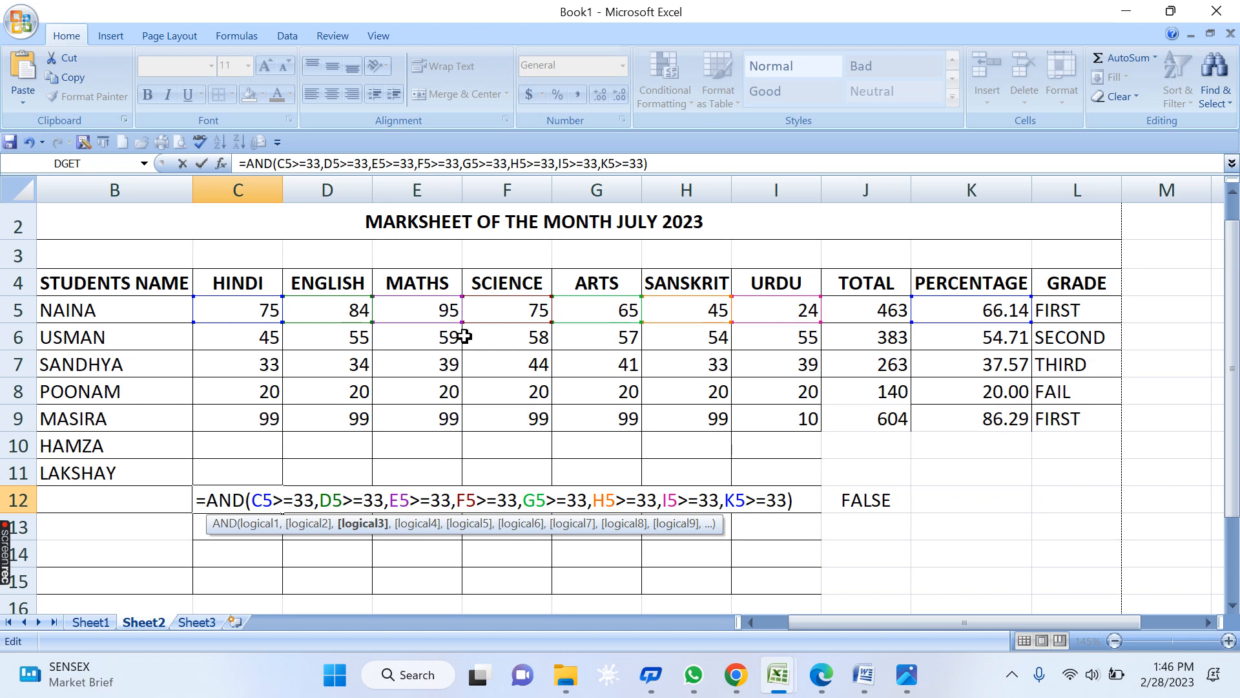
left_click(458, 498)
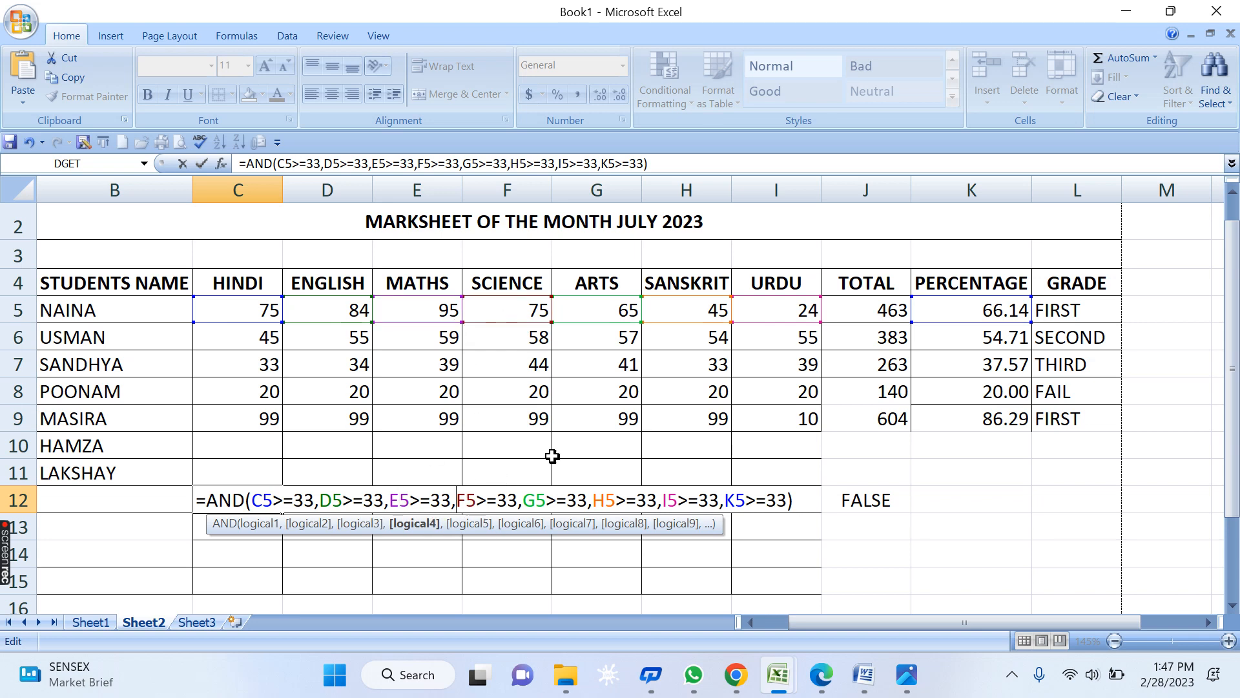
left_click(608, 501)
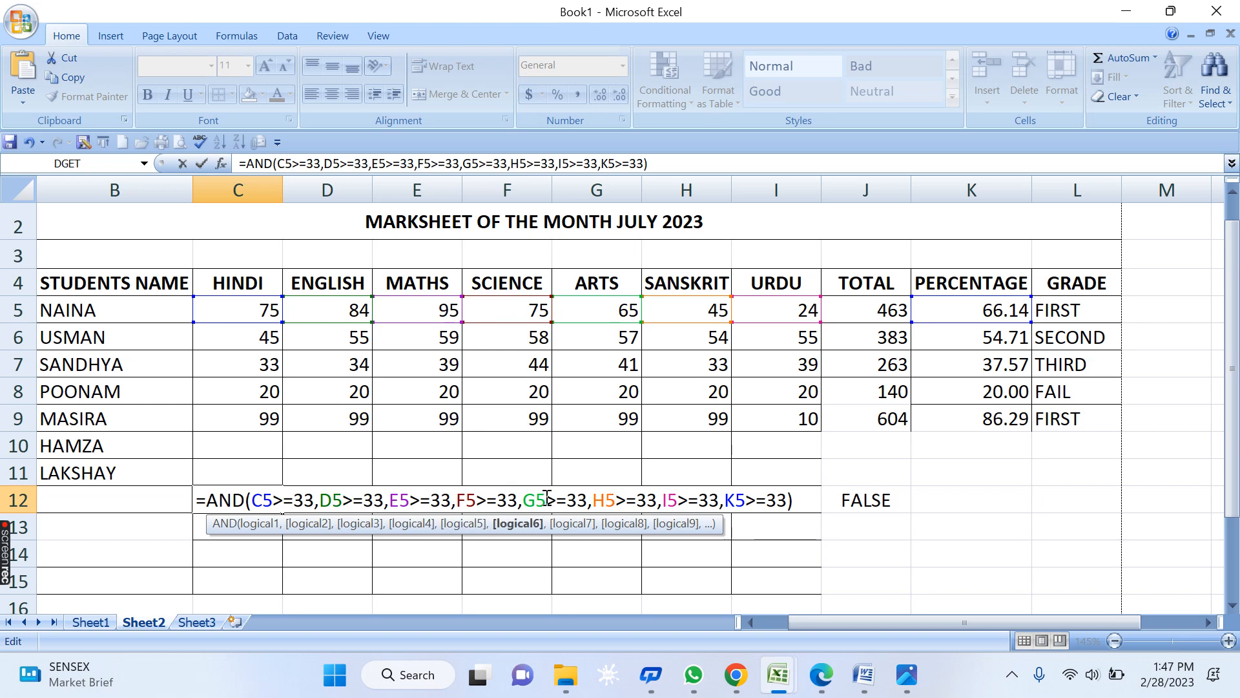
left_click(547, 500)
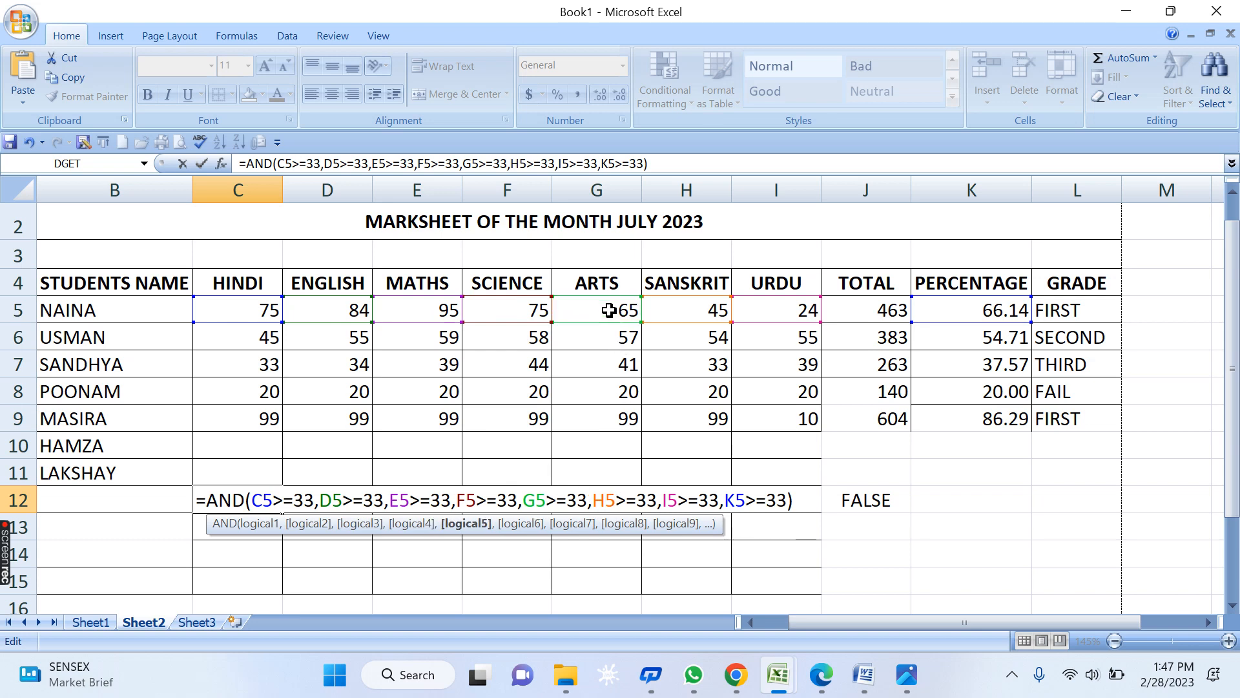
left_click(628, 499)
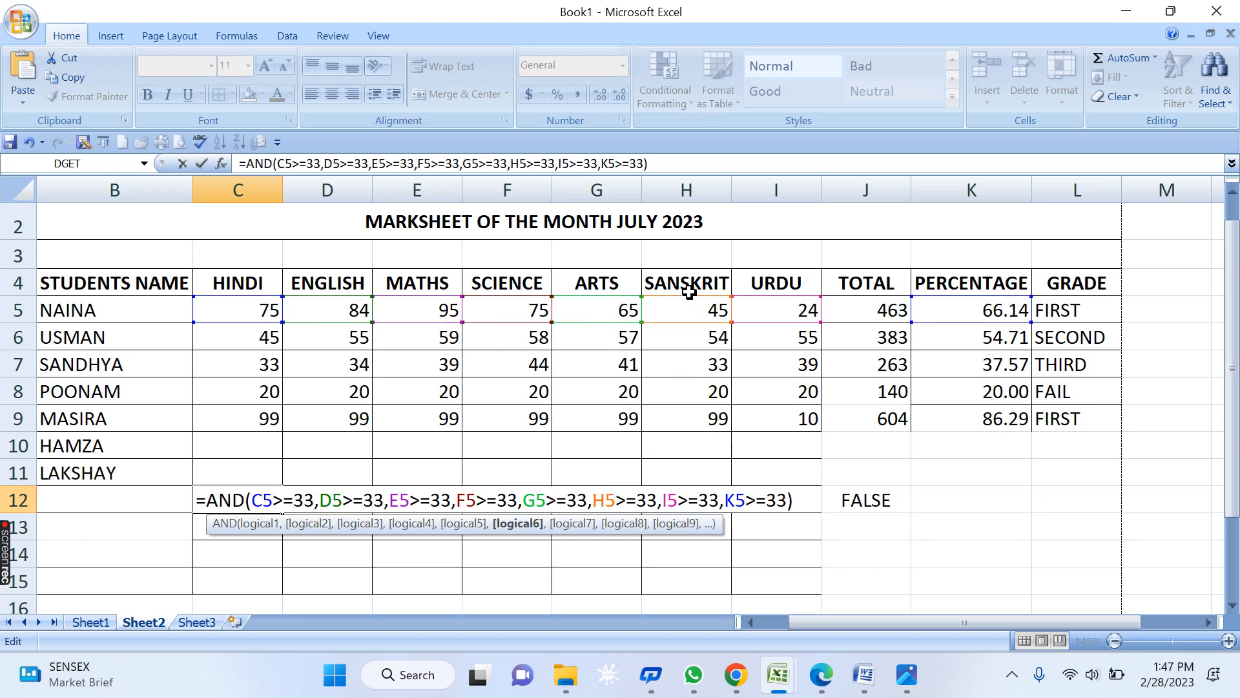
left_click(700, 494)
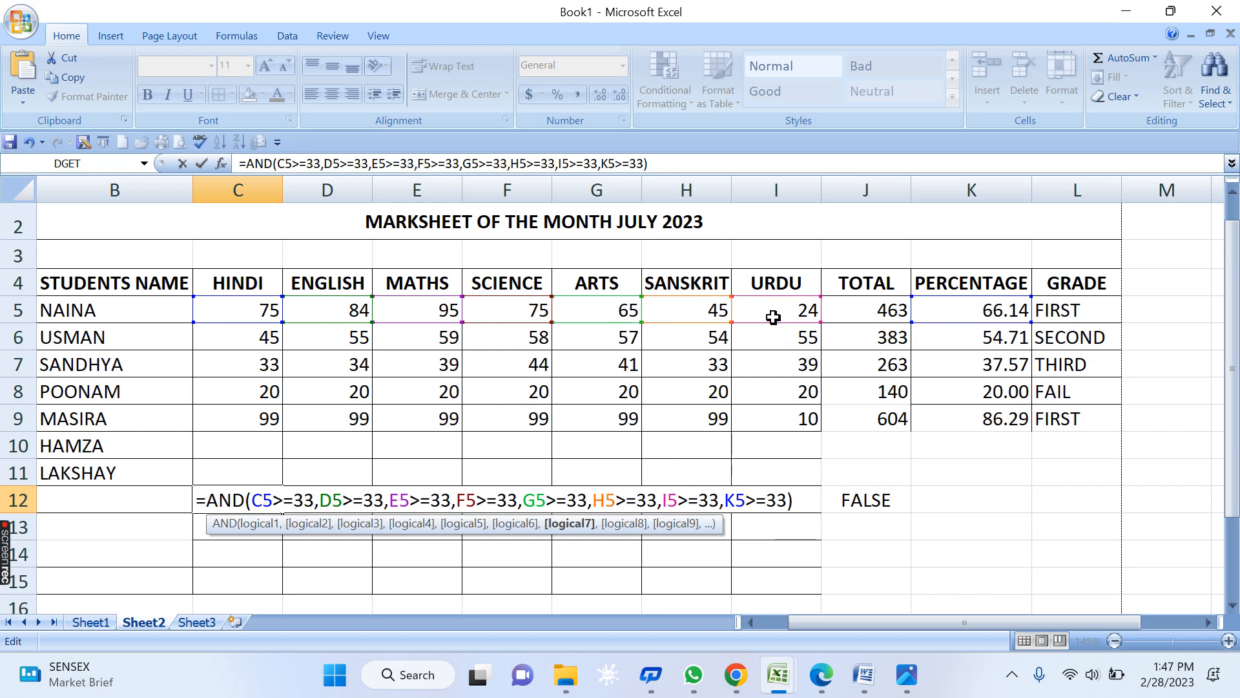
left_click(743, 499)
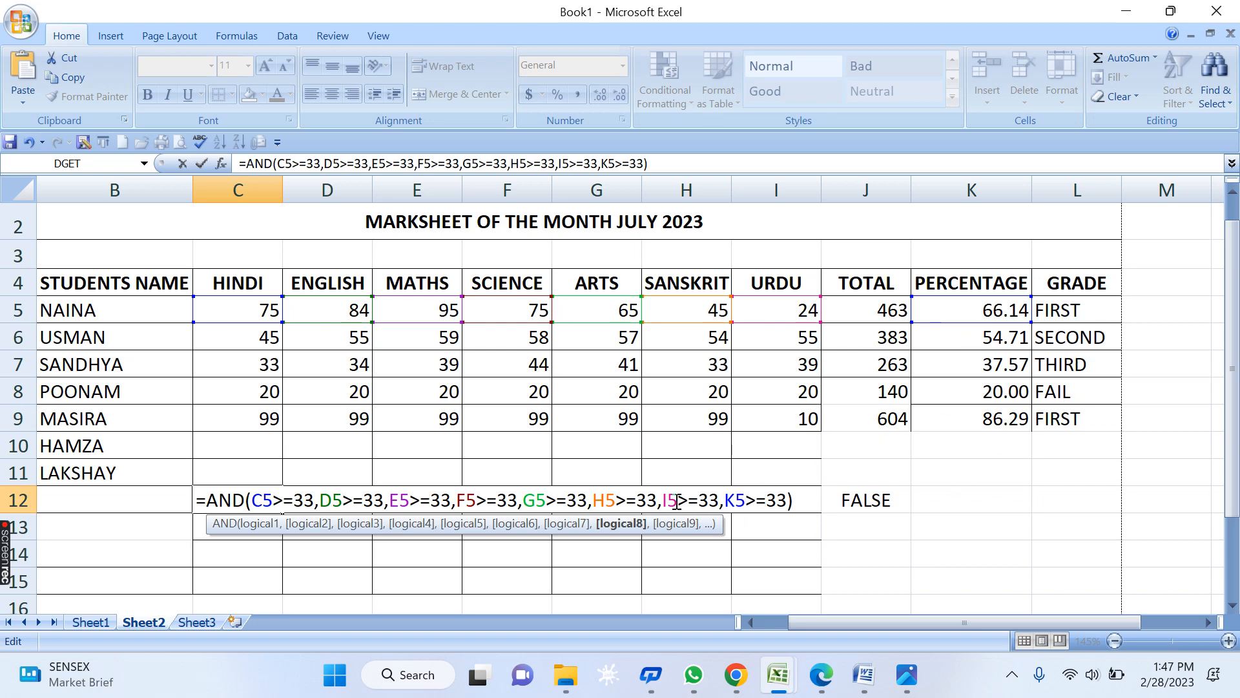
left_click_drag(668, 502, 726, 503)
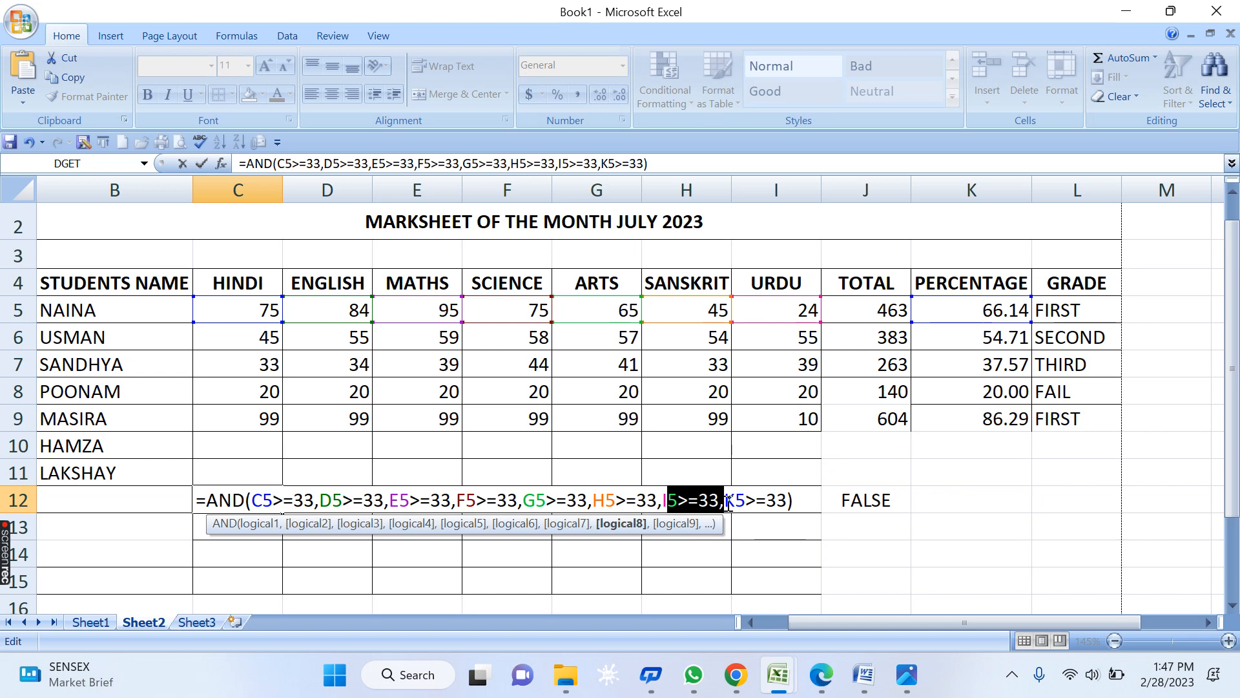
key("Return")
- Reopen C12's formula for editing and highlight the AND function name
left_click(230, 492)
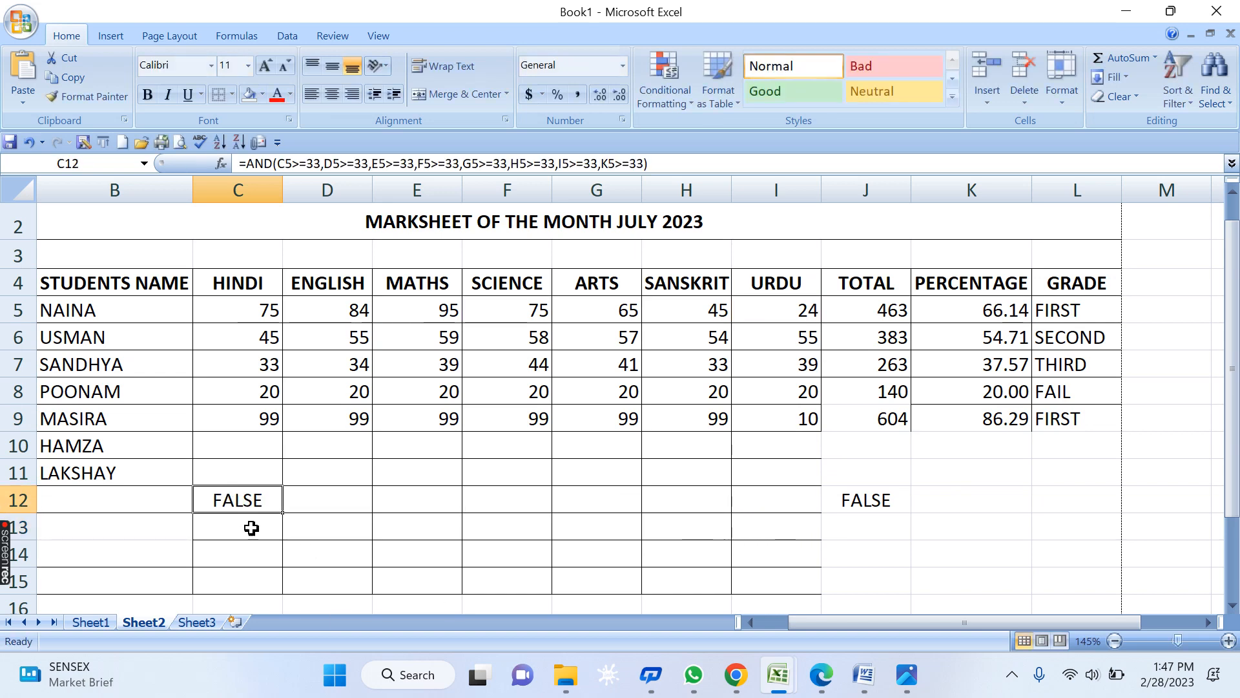
key("F2")
left_click_drag(245, 501, 207, 500)
mouse_move(708, 686)
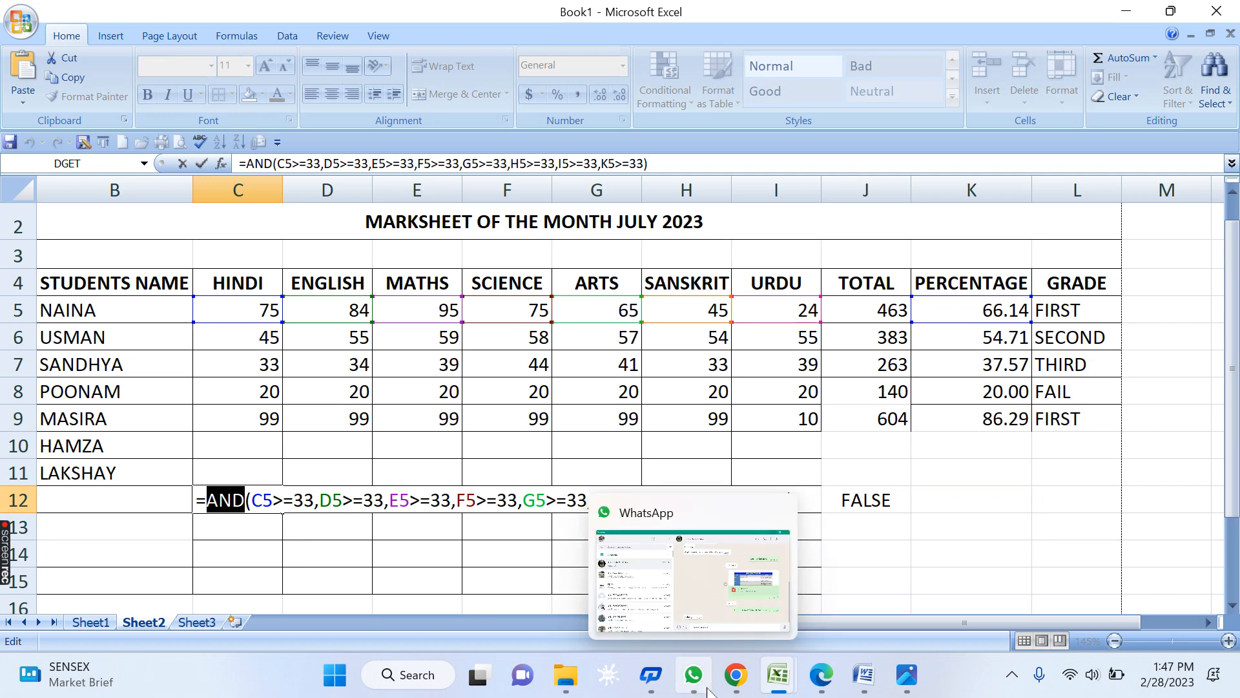
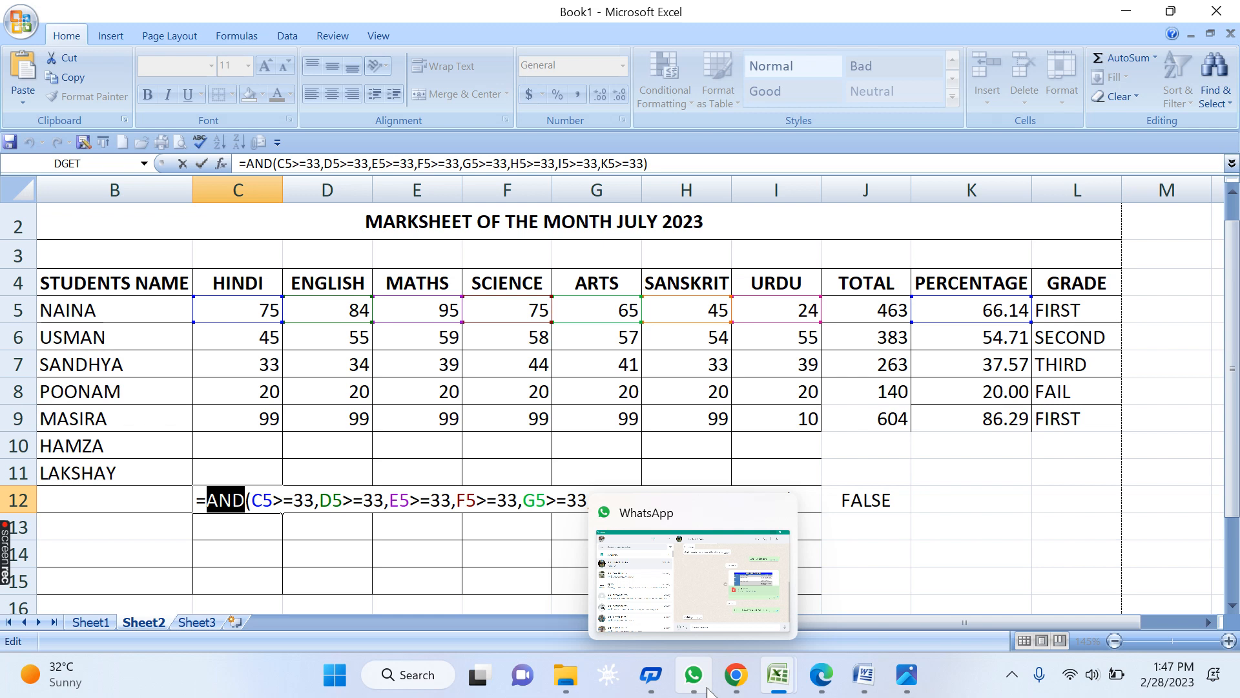
- Commit C12's AND pass test, which shows FALSE, and copy its formula text from the formula bar
key("Return")
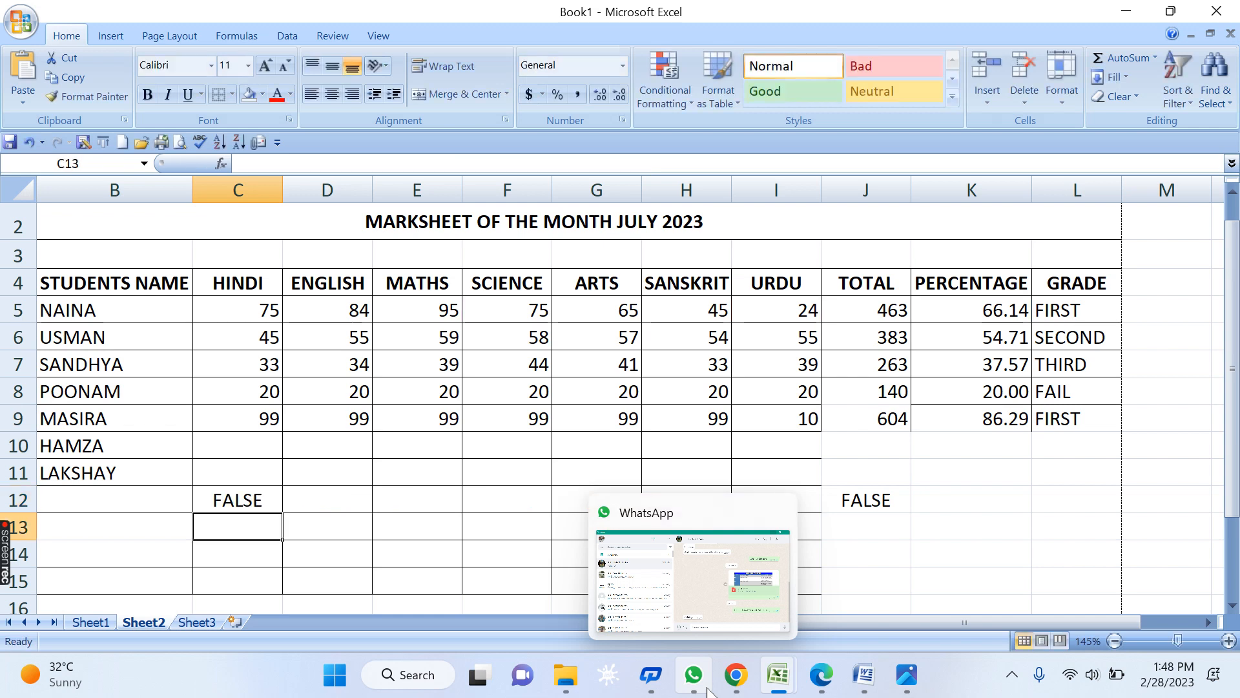
left_click(268, 494)
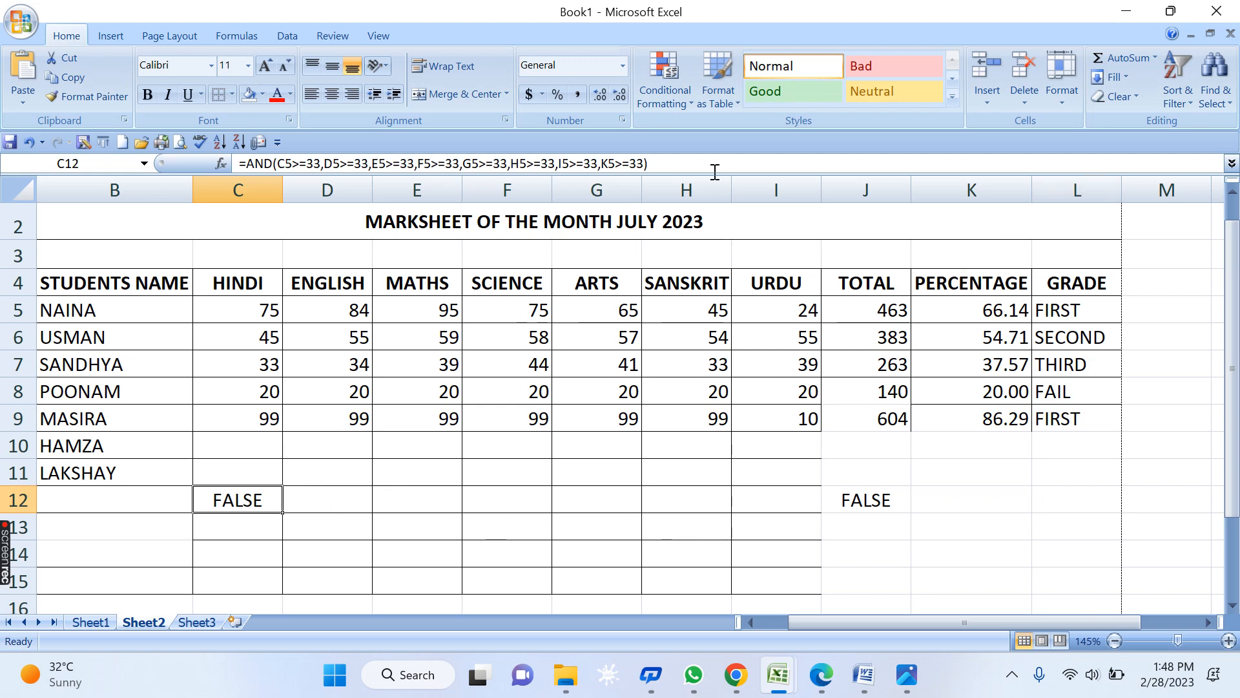
left_click_drag(664, 162, 115, 147)
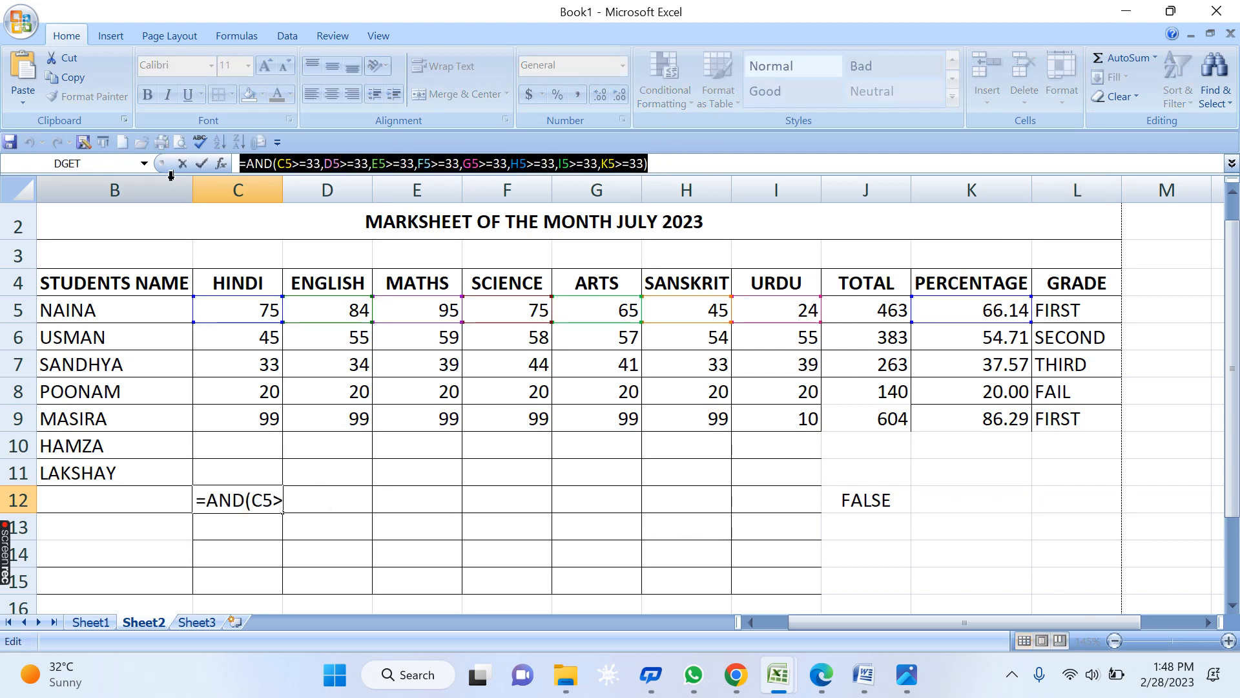
key("ctrl+c")
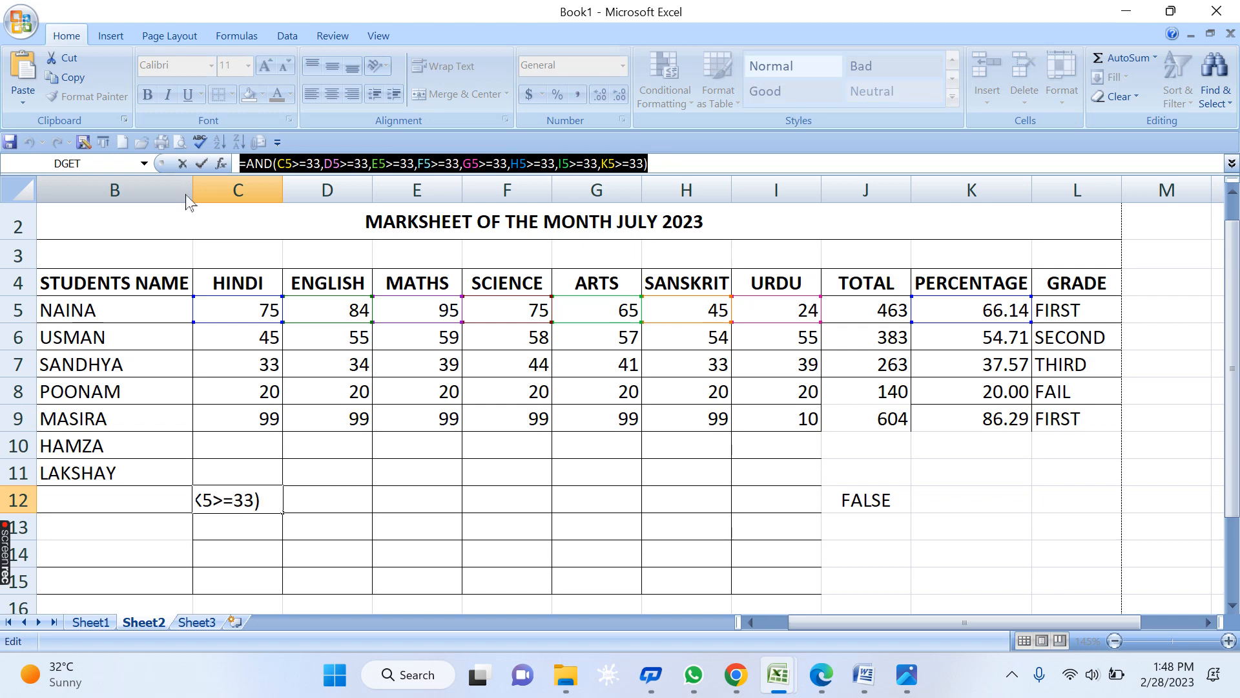
key("Escape")
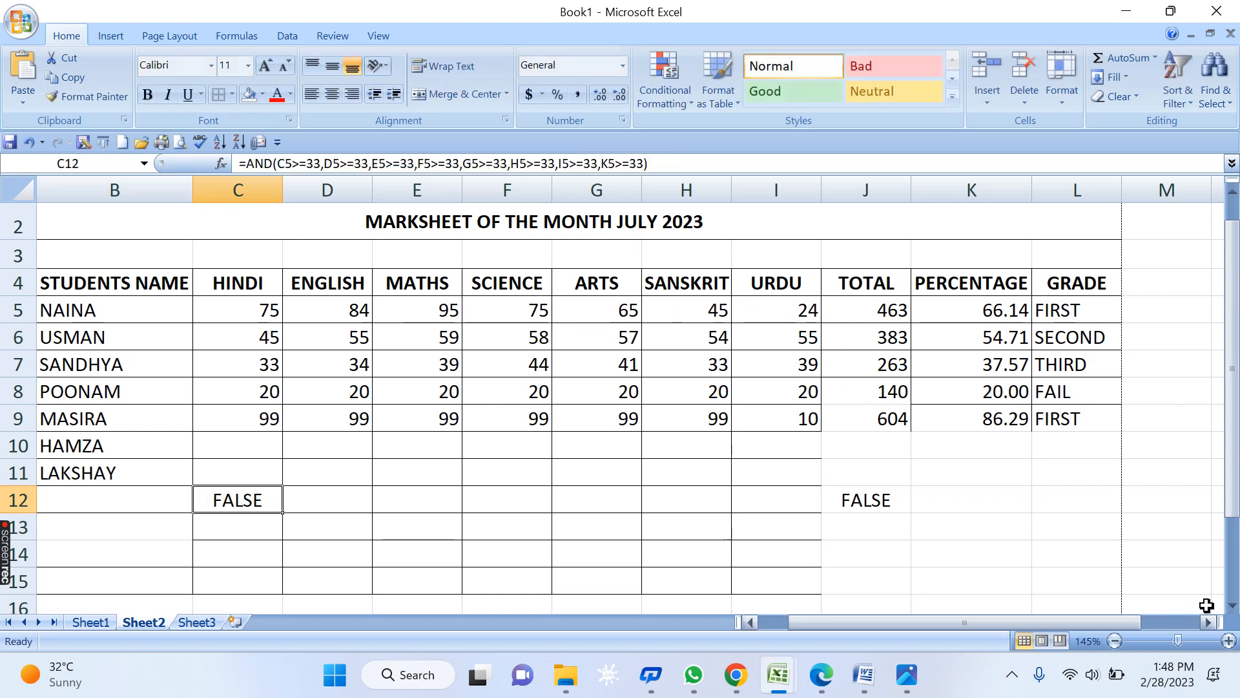
scroll(1208, 622, "right", 5)
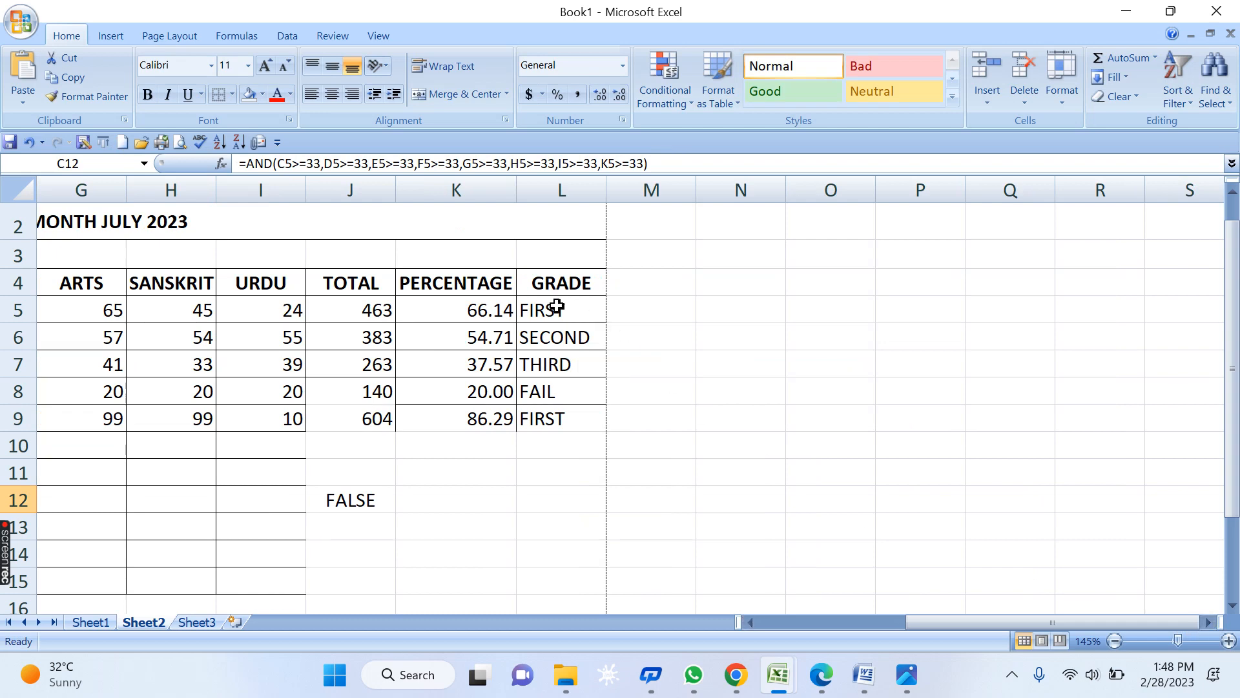
left_click(557, 308)
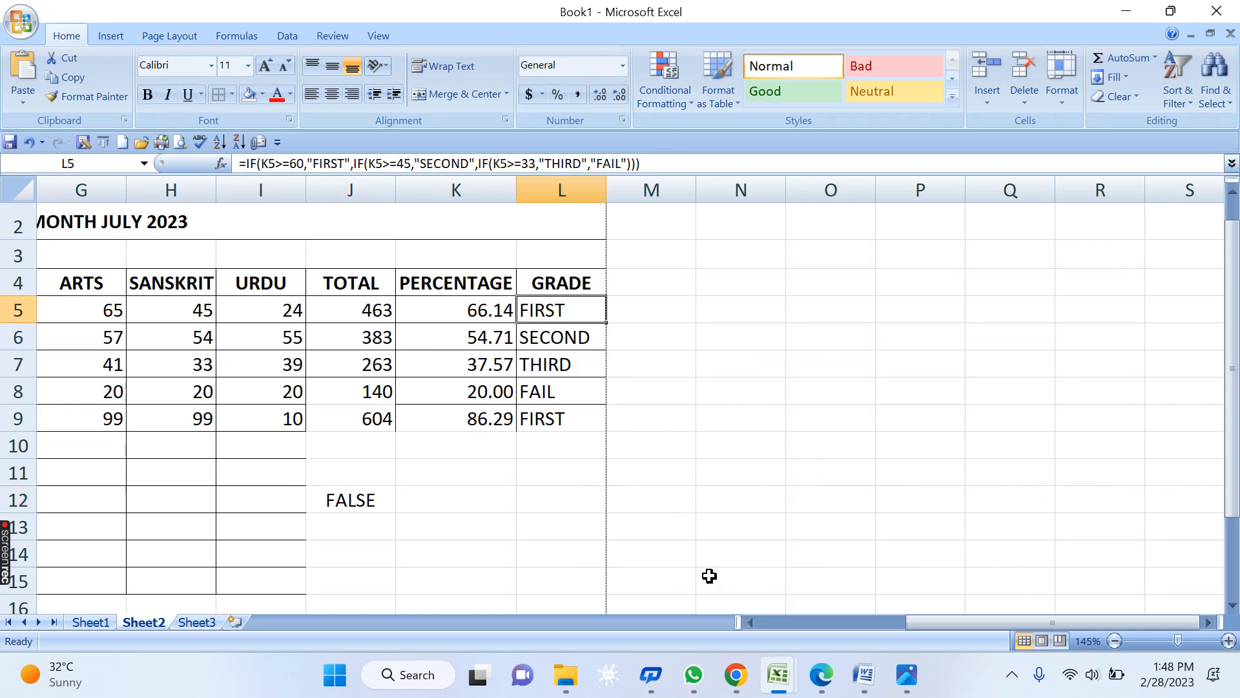
key("F2")
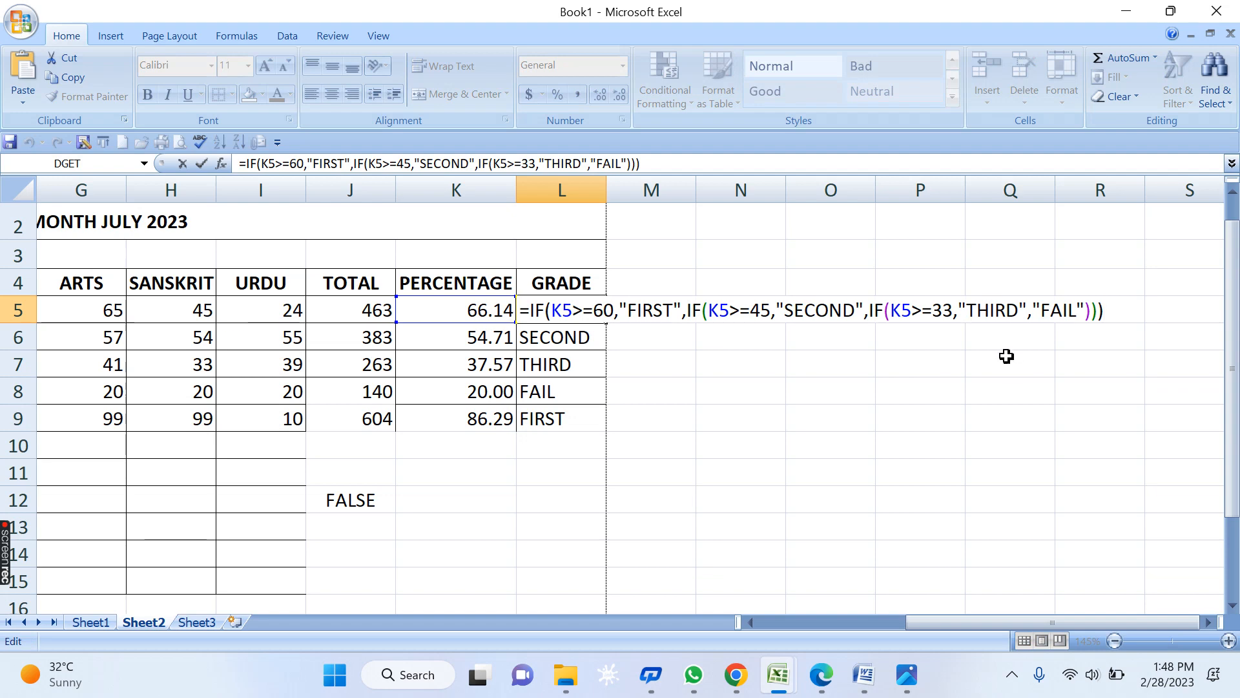
key("Escape")
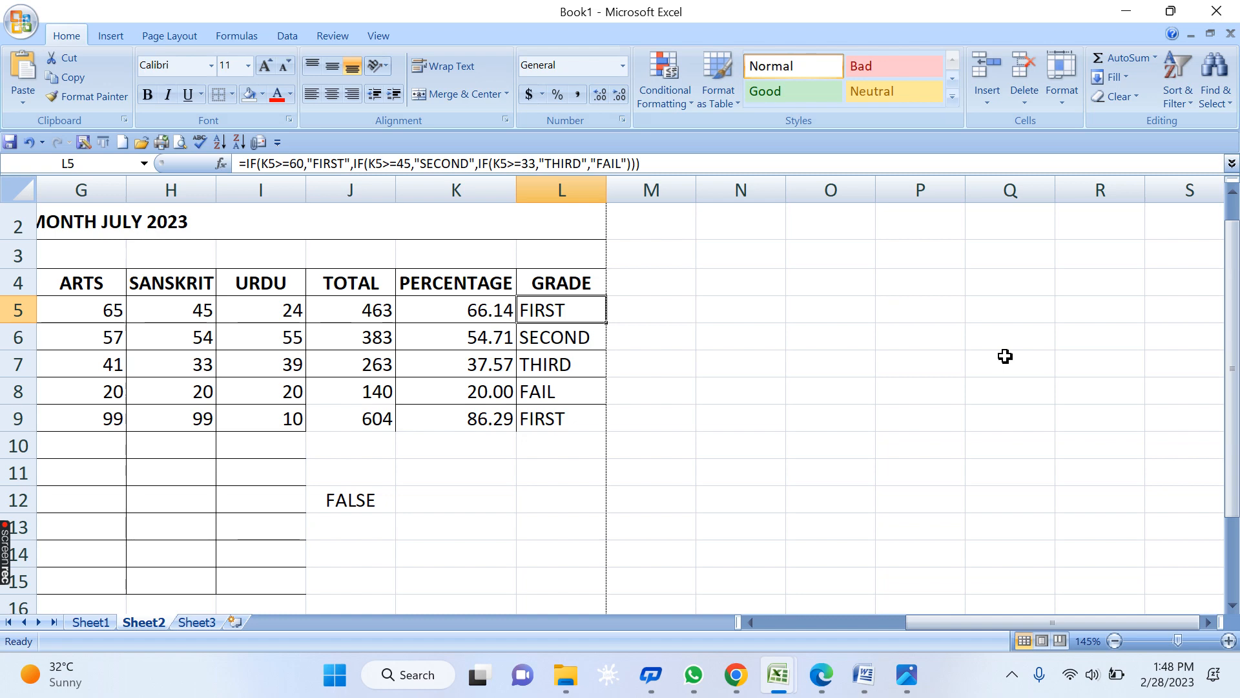
left_click(943, 392)
left_click_drag(637, 333, 557, 463)
- Clear the old grades in column L and start L5 with =IF( wrapping the pasted AND condition
key("Delete")
left_click(798, 415)
left_click(566, 310)
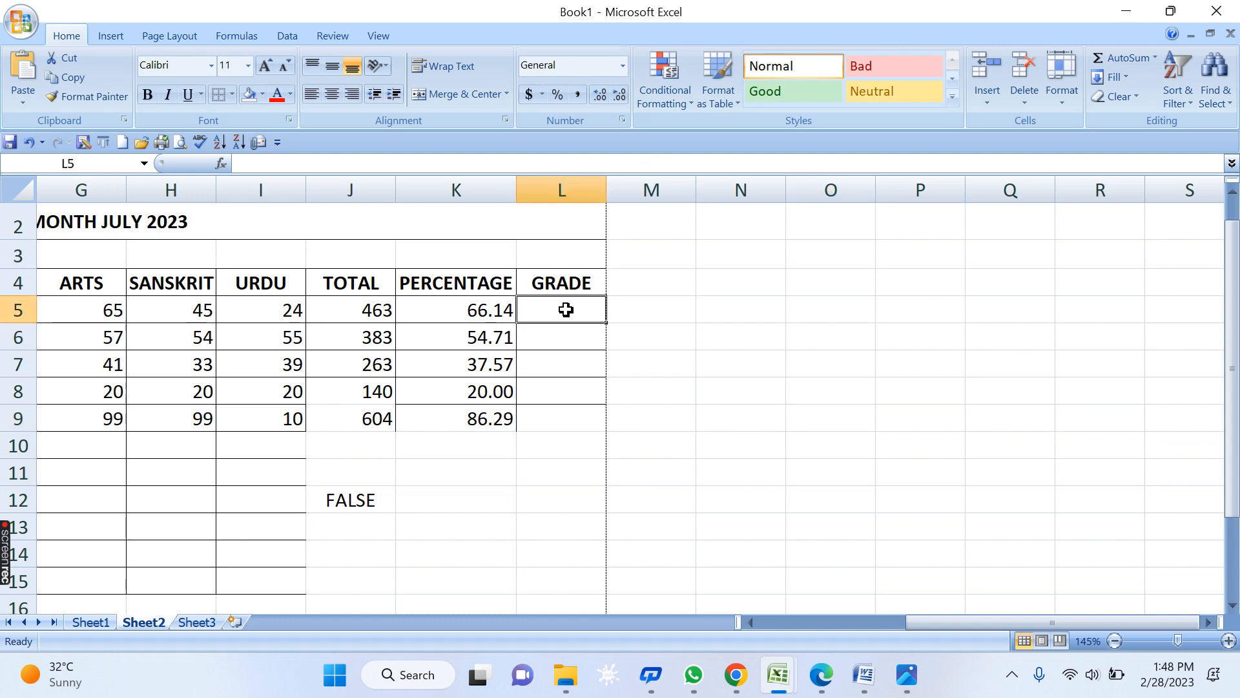
type("=")
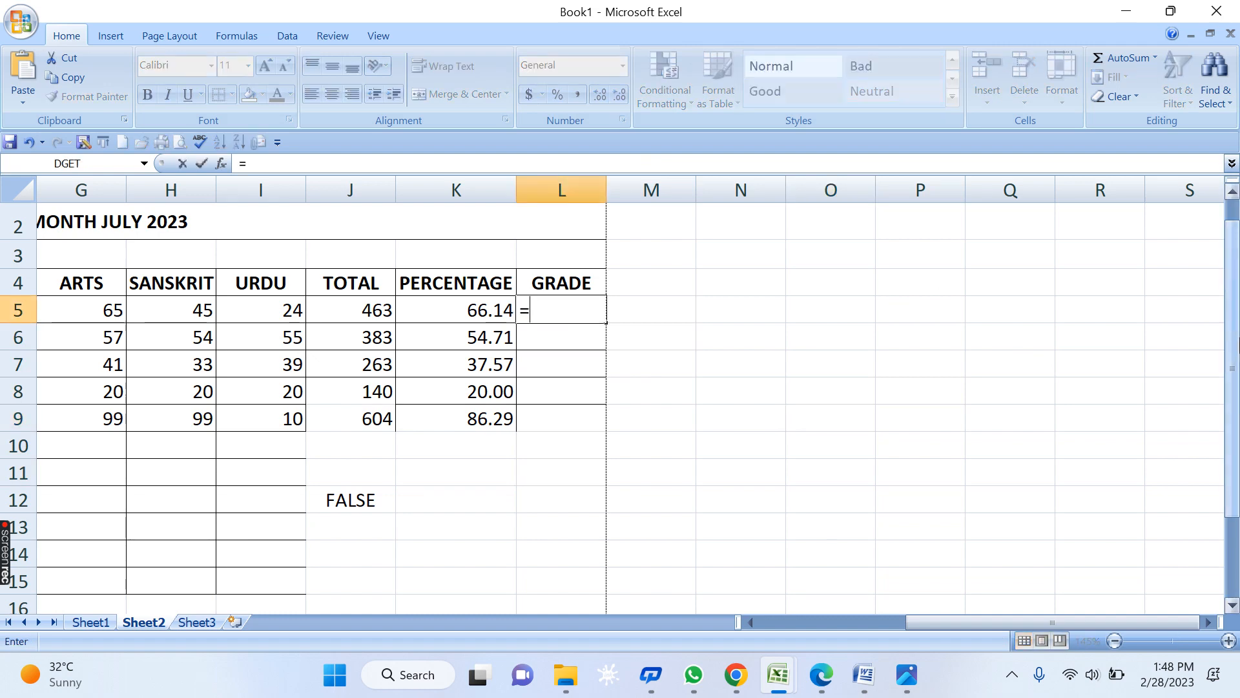
type("IF")
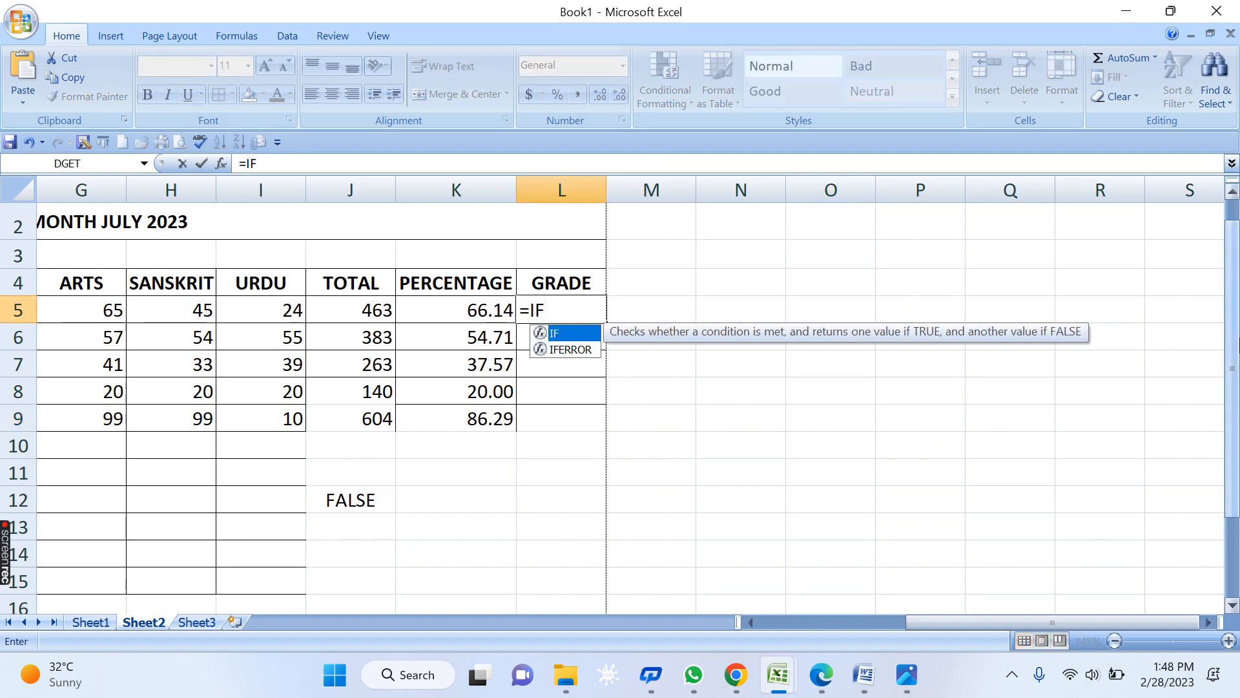
type("(")
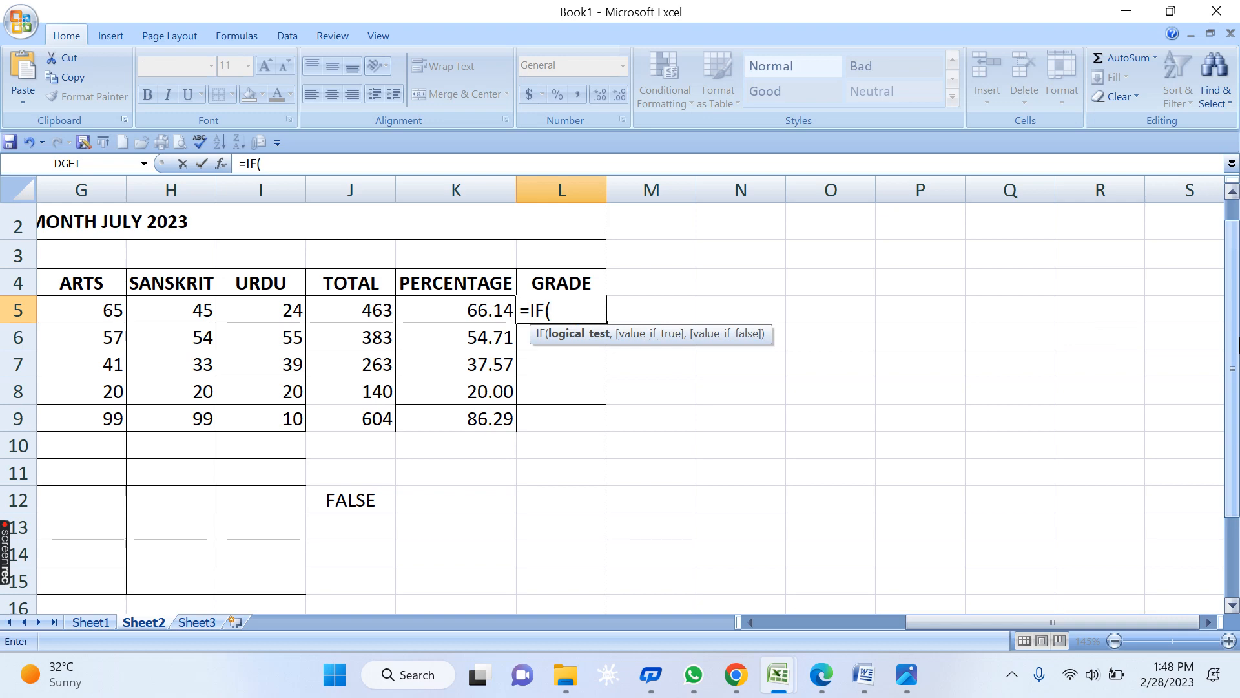
type("=AND(C5>=33,D5>=33,E5>=33,F5>=33,G5>=33,H5>=33,I5>=33,K5>=33)")
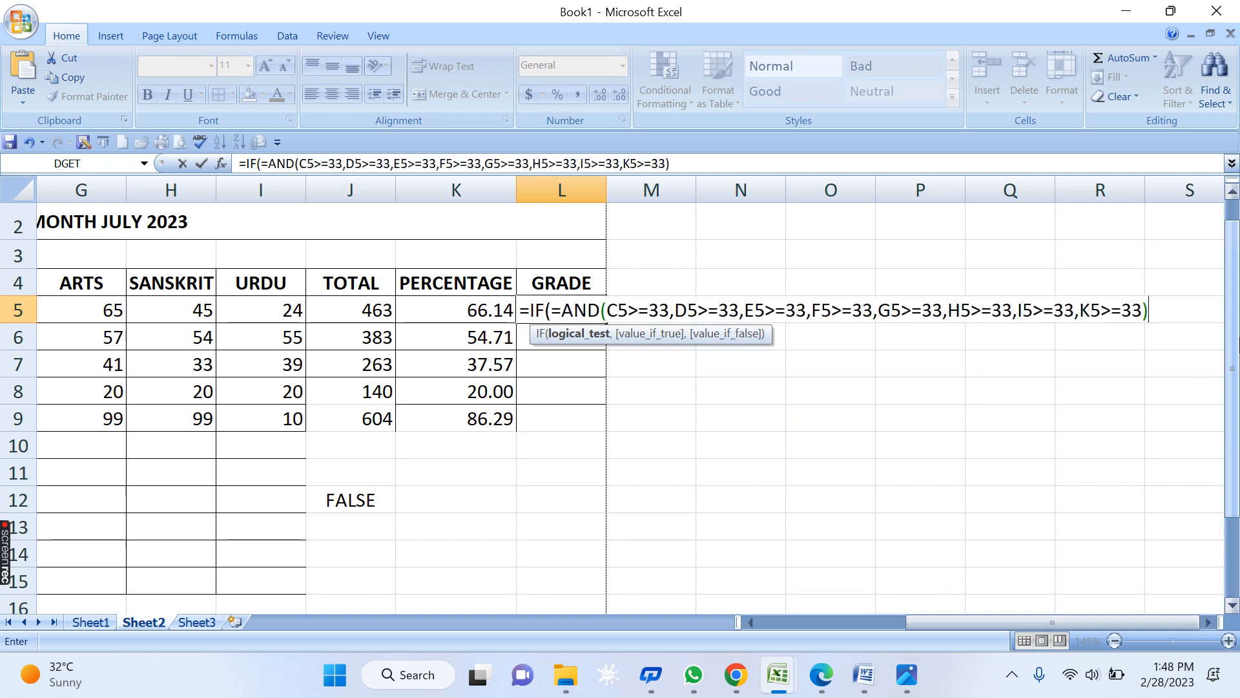
left_click(562, 311)
key("BackSpace")
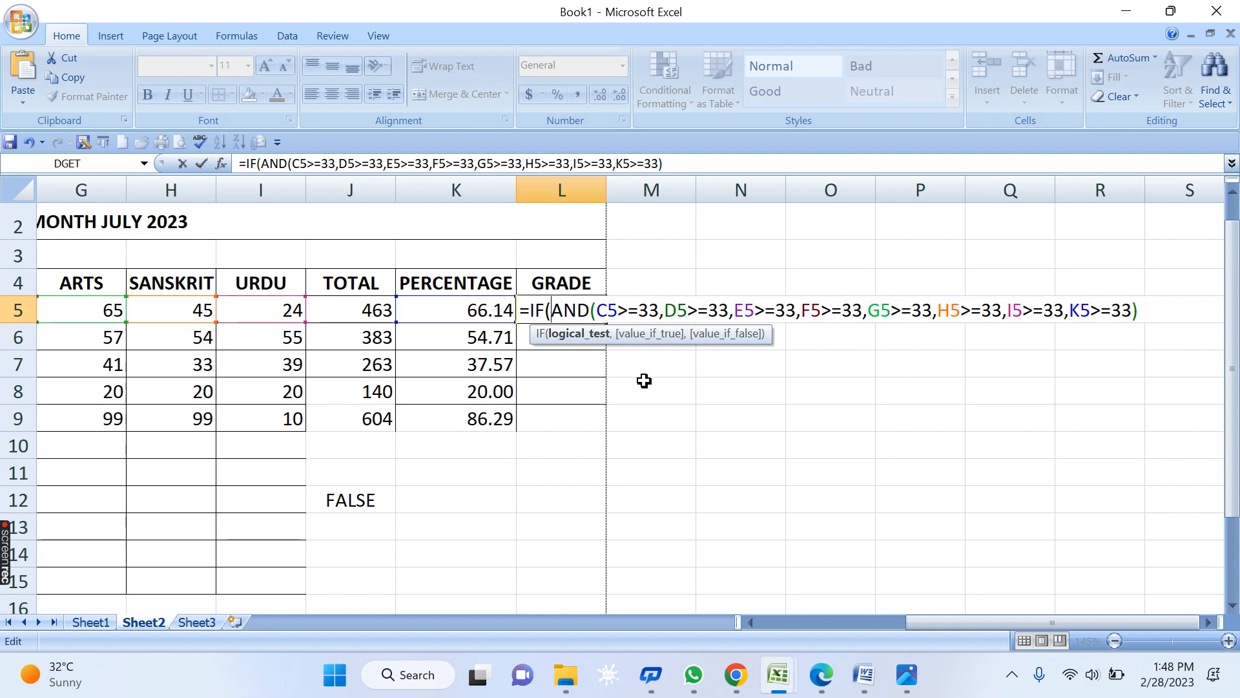
- Add the "THIRD" result after the AND condition and begin a second nested IF
left_click_drag(552, 311, 1144, 315)
key("ctrl+c")
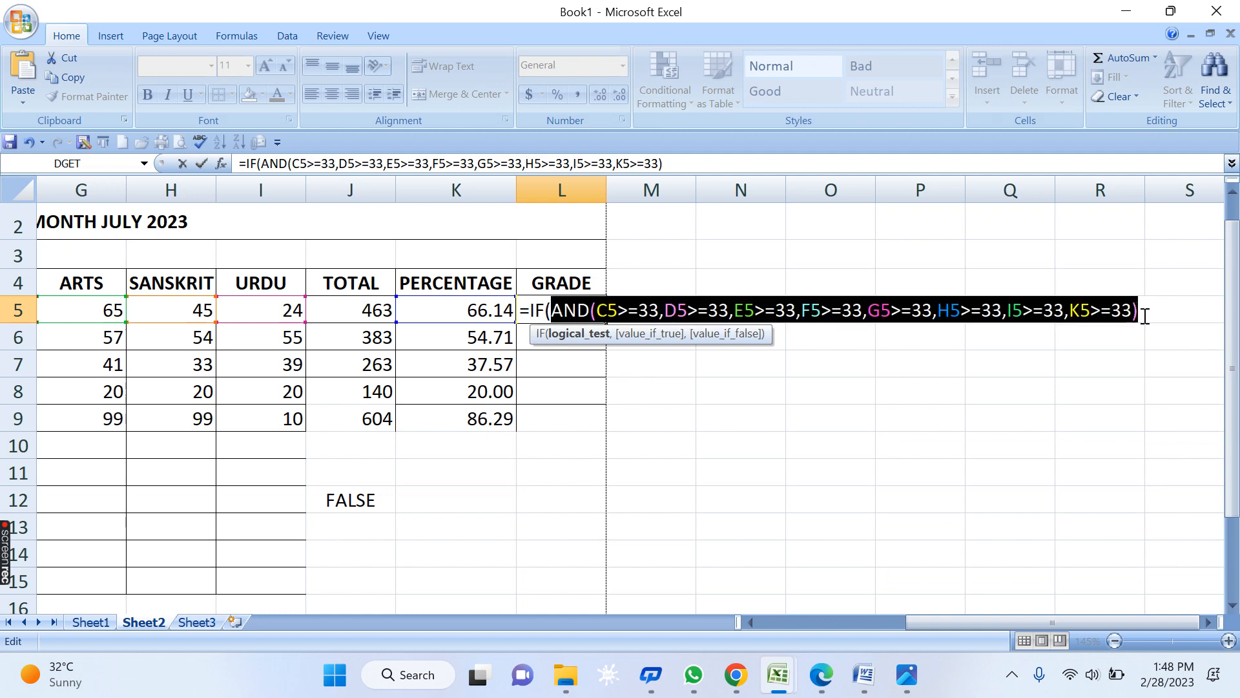
left_click(1147, 315)
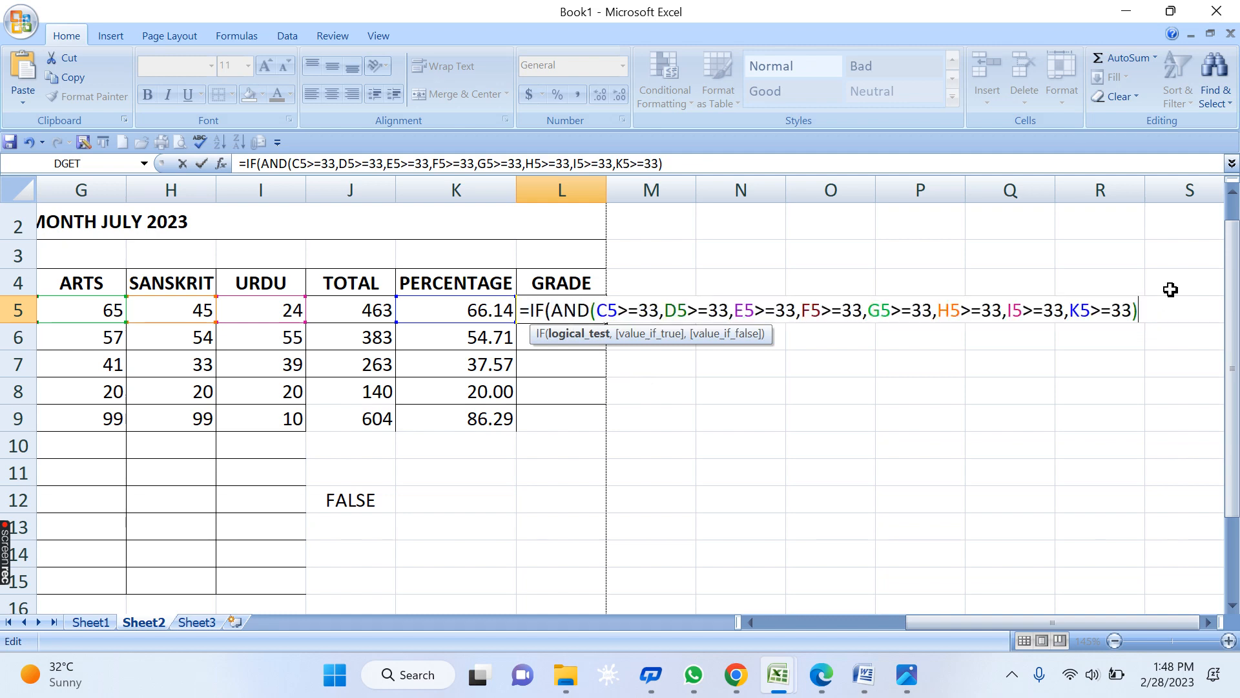
type(",")
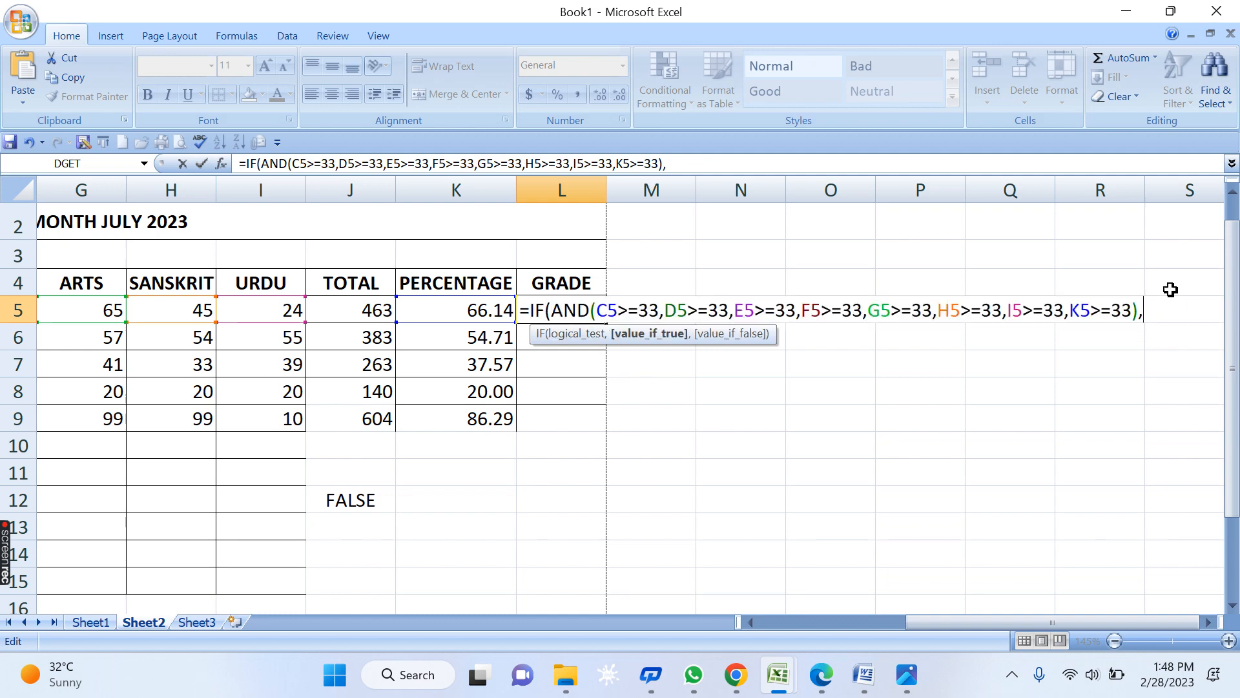
type("\"")
type("T")
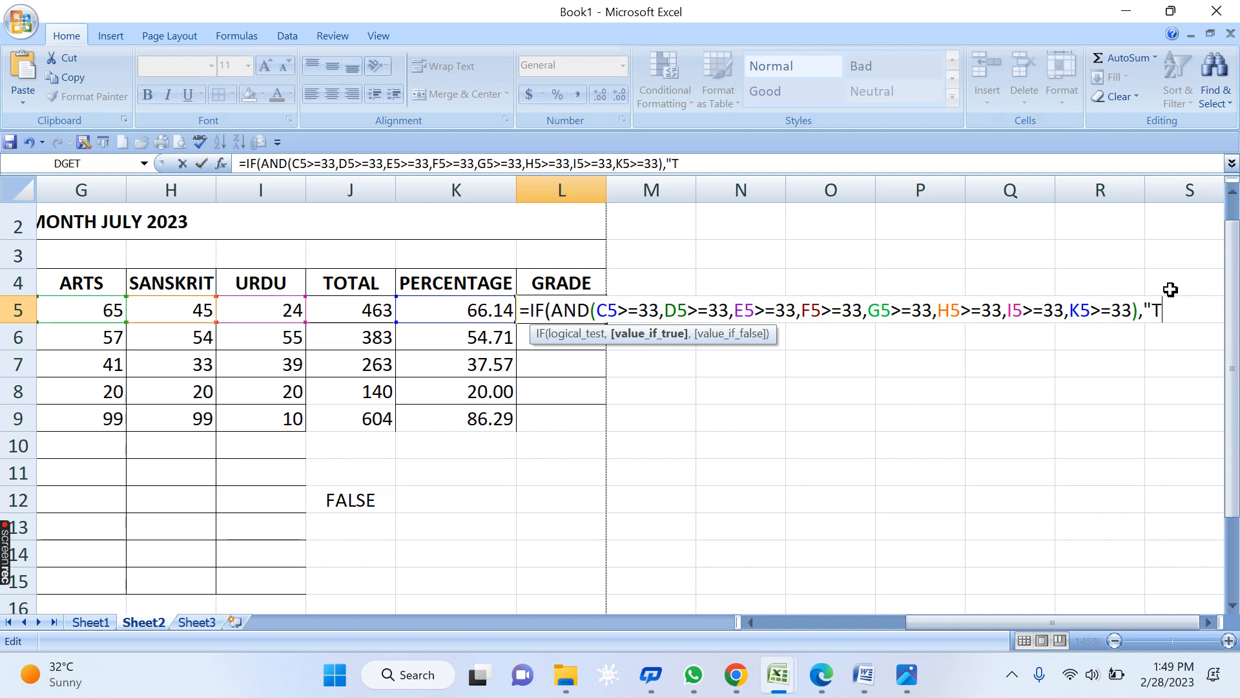
type("HIRD")
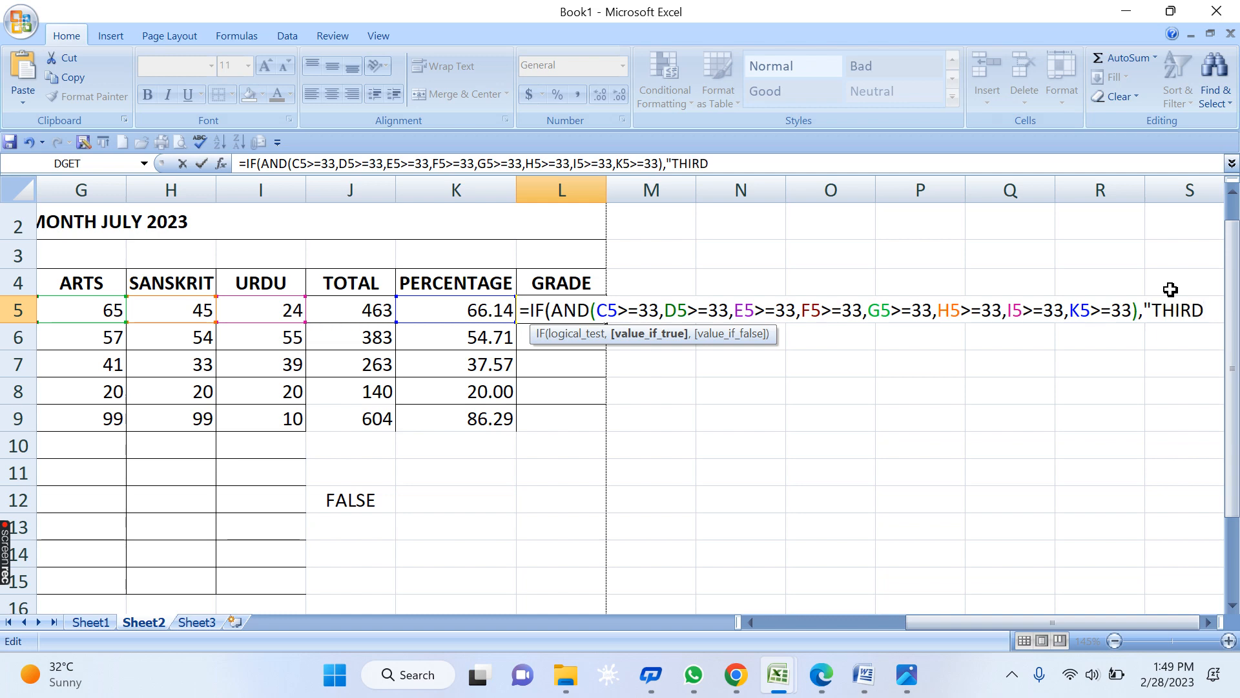
type("\",IF(")
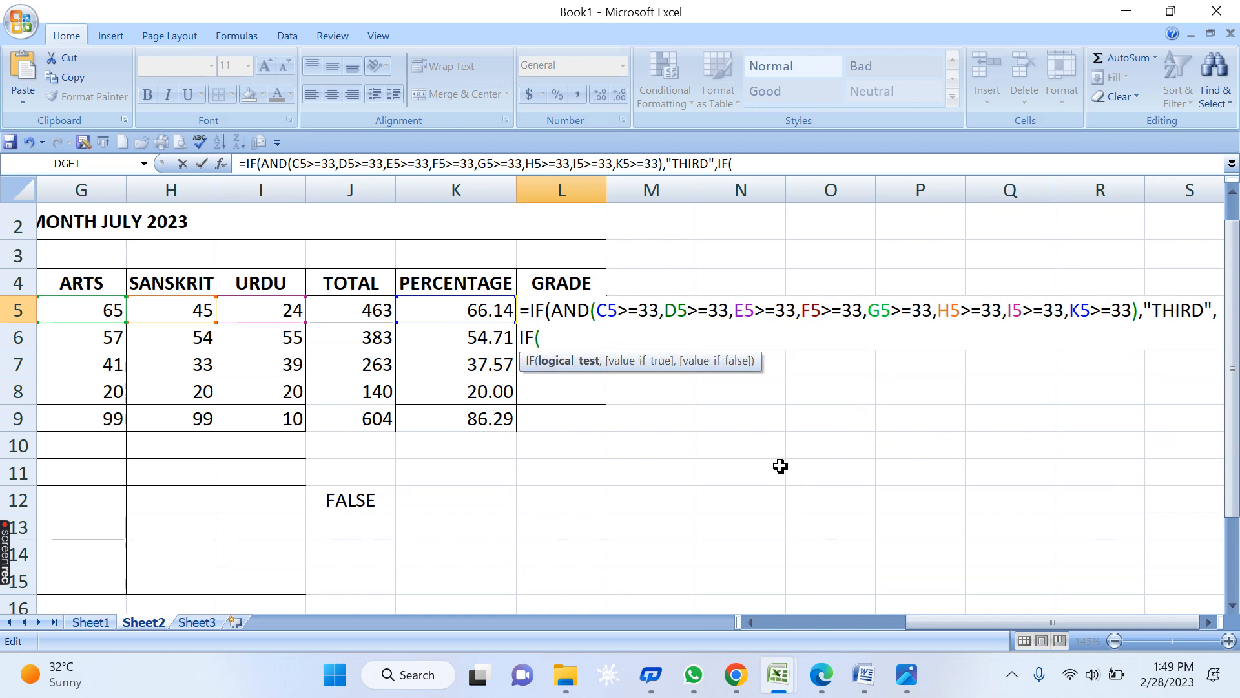
- Paste the AND condition into the second IF with a 45 percentage threshold and "SECOND" result
key("ctrl+v")
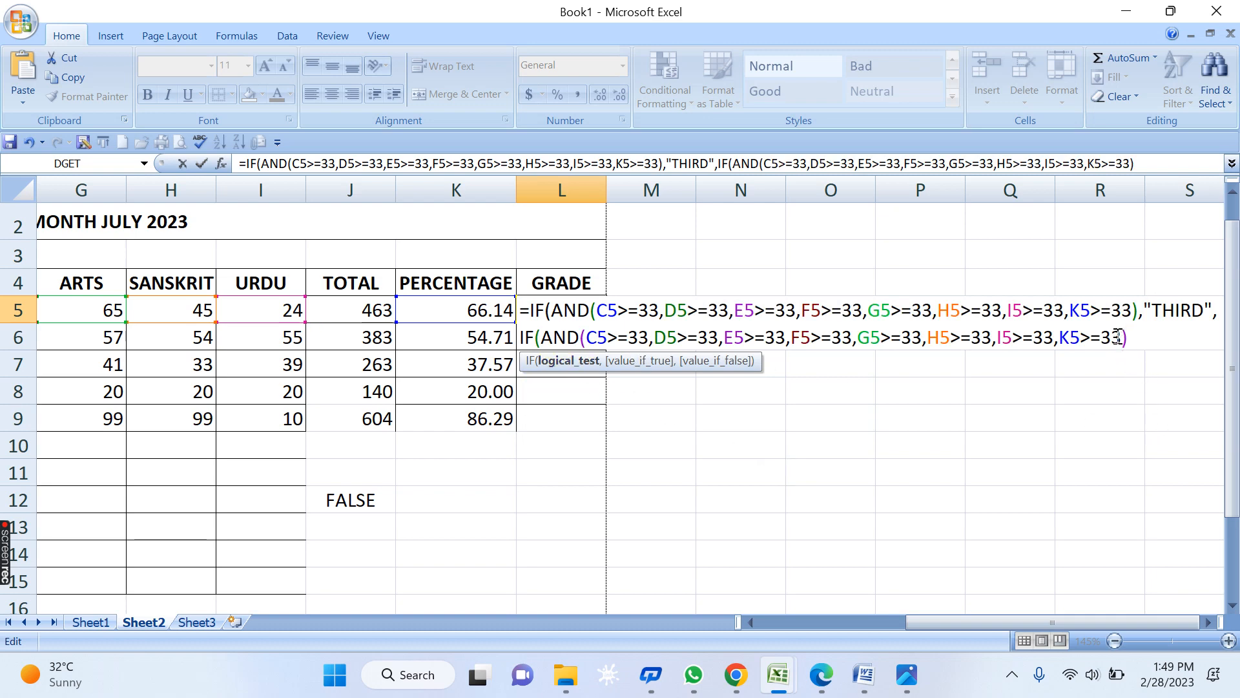
left_click_drag(1102, 336, 1120, 337)
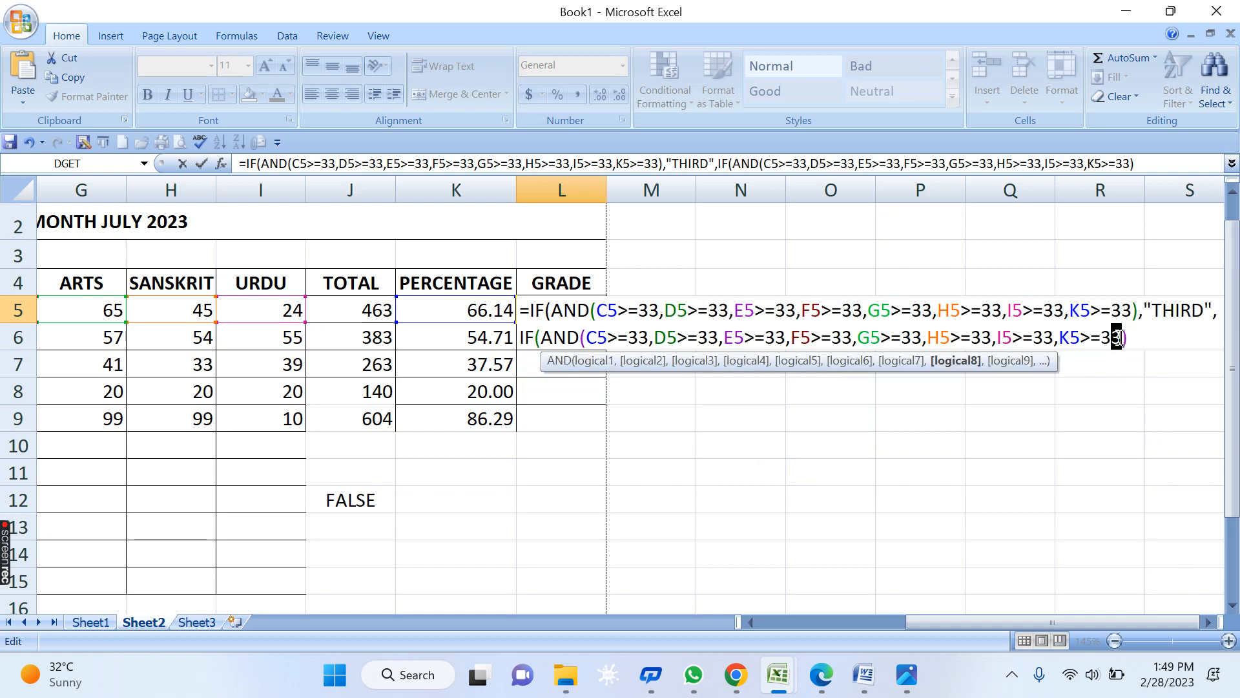
key("BackSpace")
key("BackSpace")
type("45")
key("Right")
type(", \"SECOND")
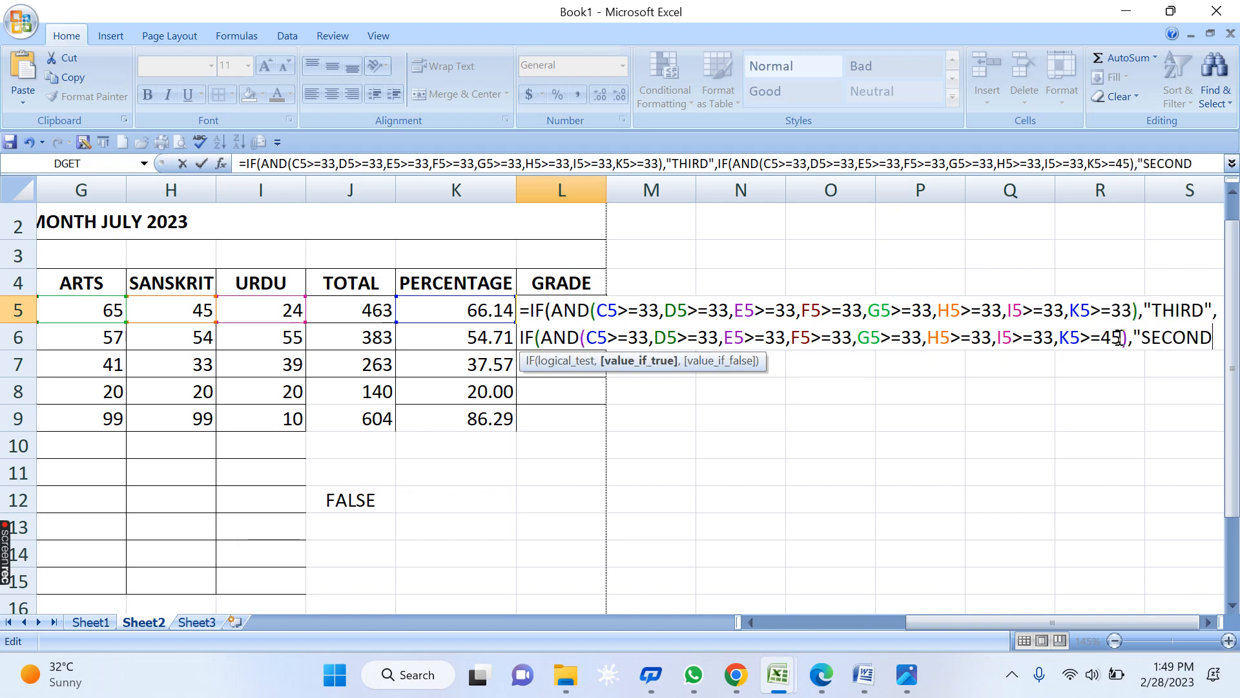
type("\",")
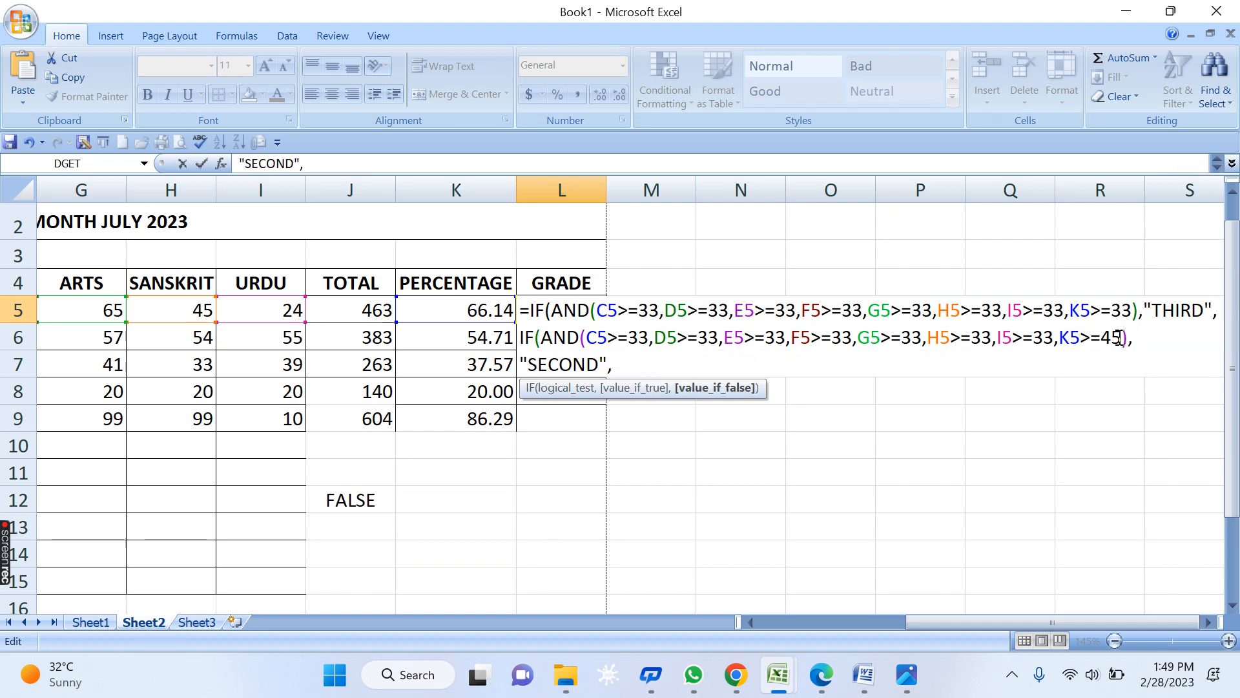
type("IF")
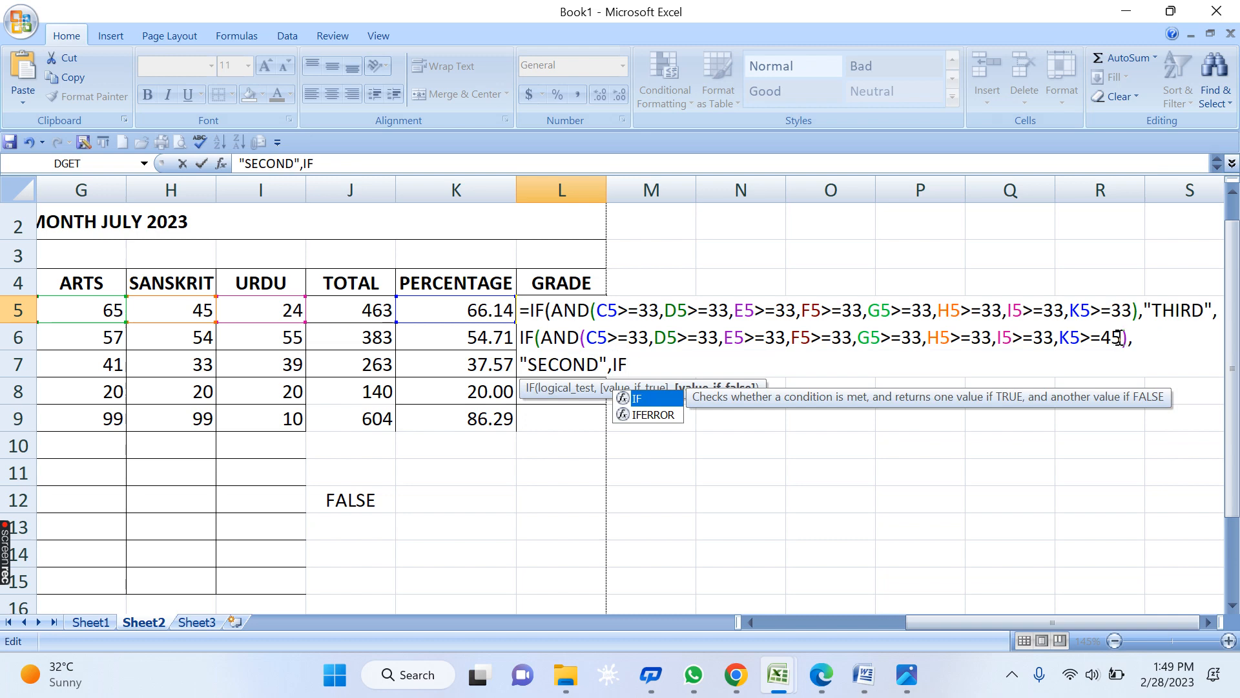
type("(")
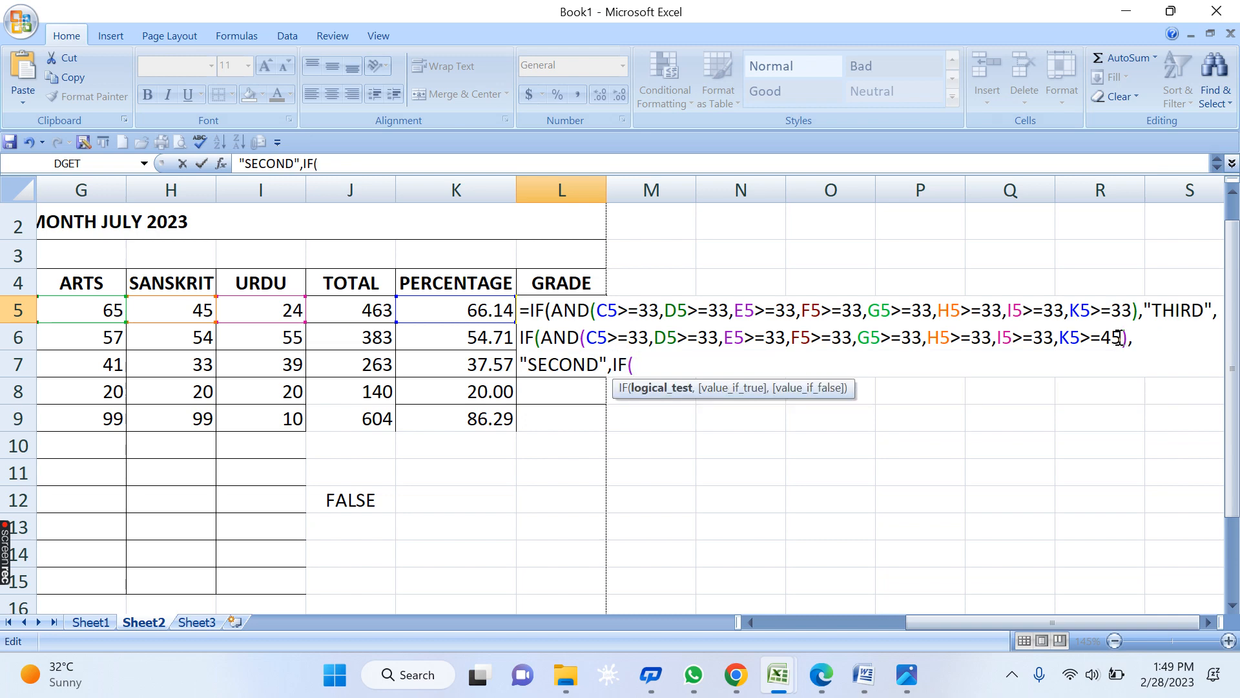
- Add a third IF with a 60 threshold, "FIRST" and "FAIL" results, fixing the typo, and commit
type("AND(C5>=33,D5>=33,E5>=33,F5>=33,G5>=33,H5>=33,I5>=33,K5>=33)")
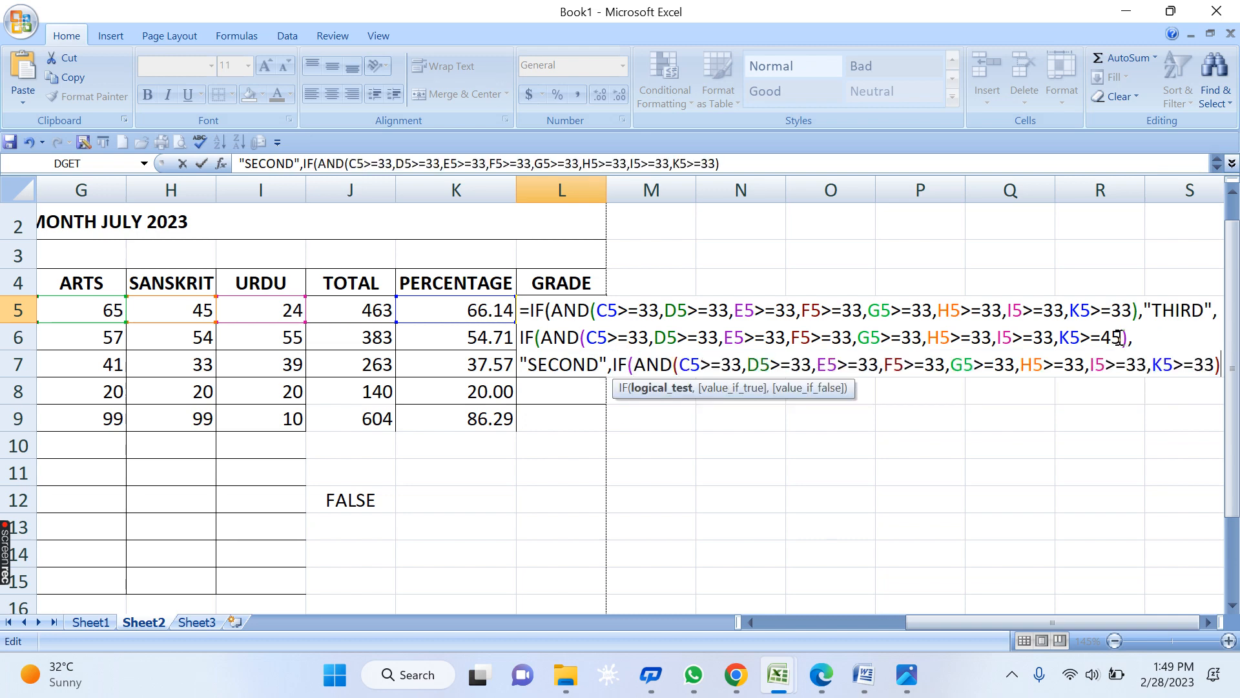
key("Left")
key("BackSpace")
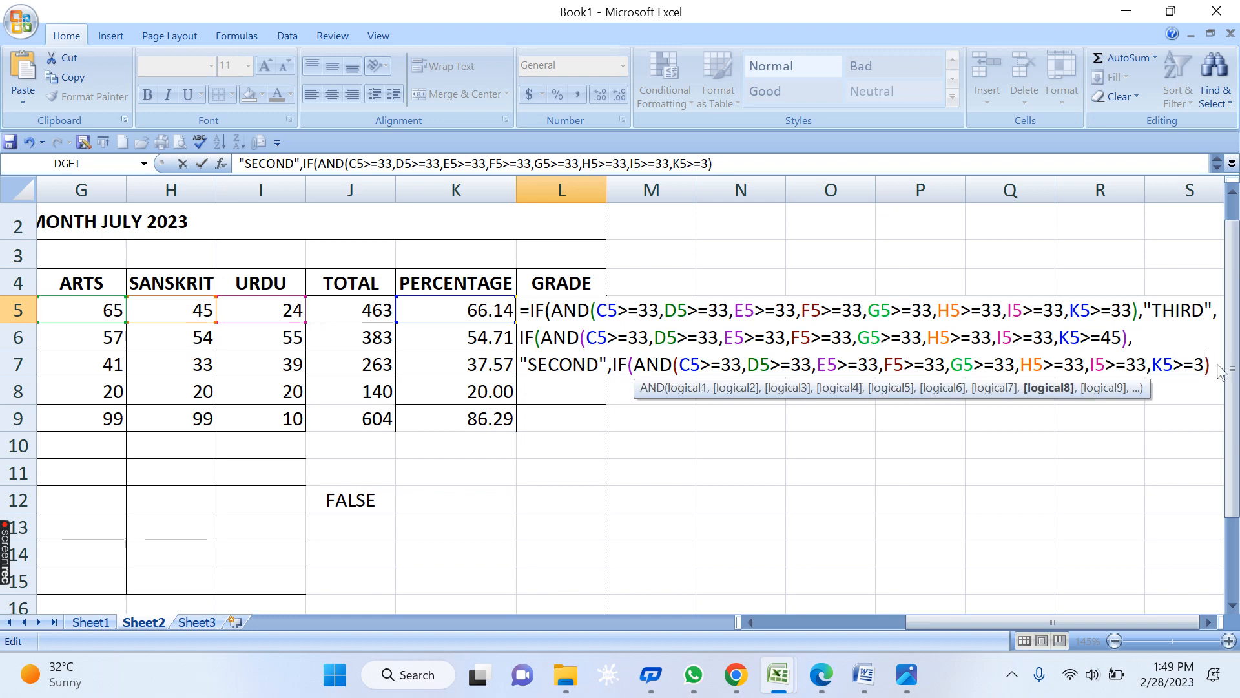
key("BackSpace")
type("60")
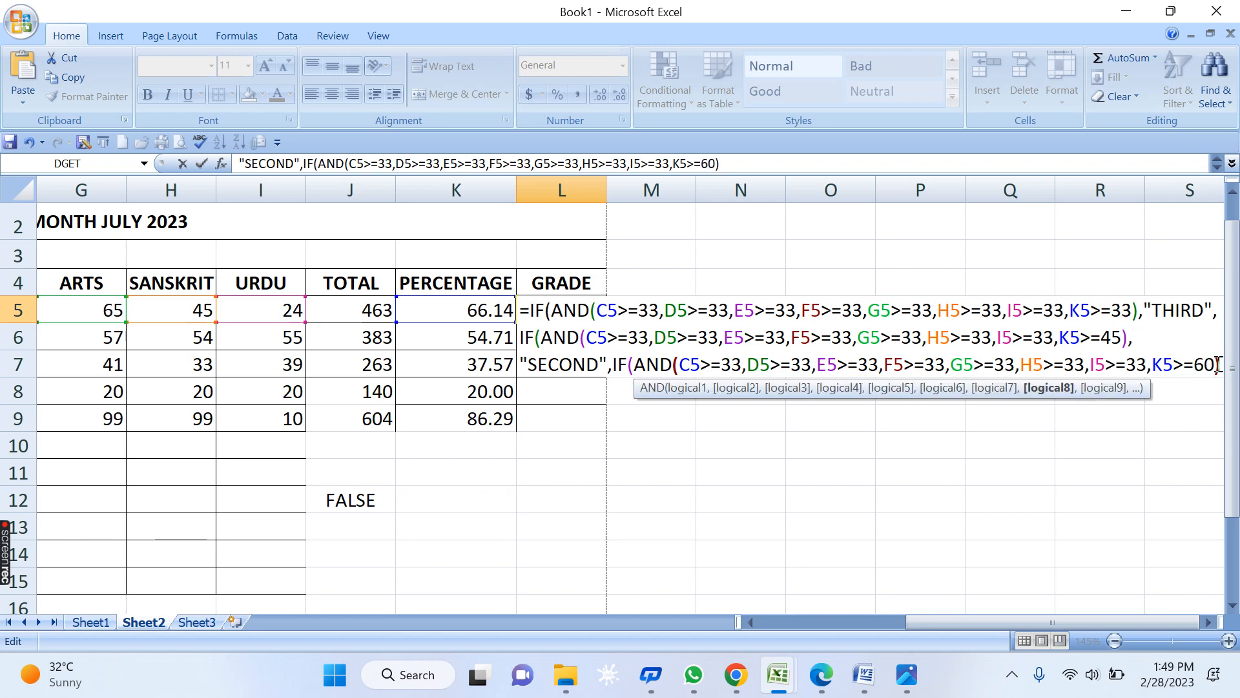
key("Right")
type(",\"")
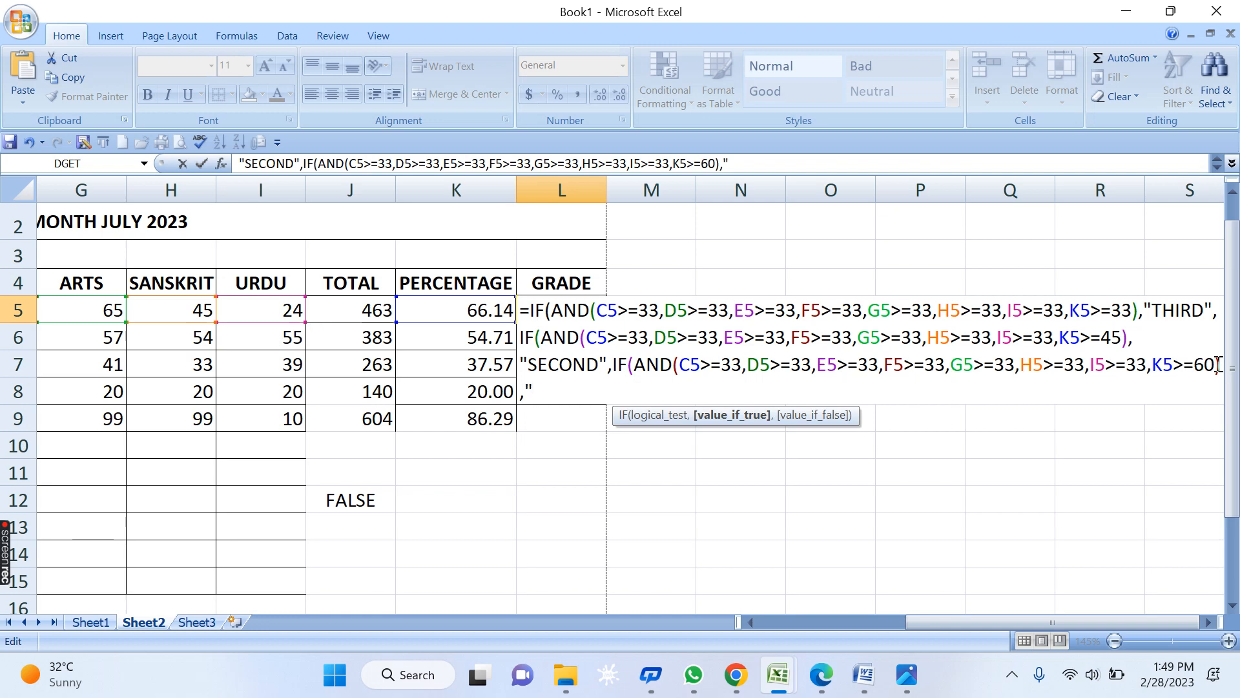
type("FIRST")
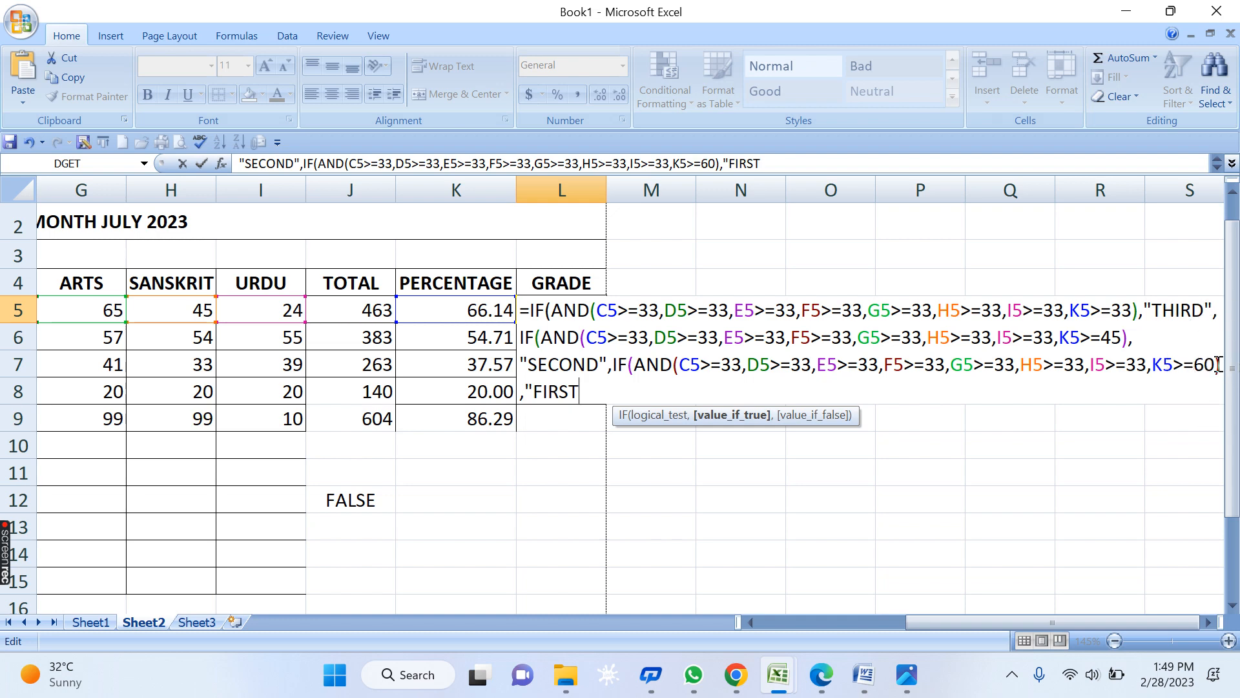
type("\",")
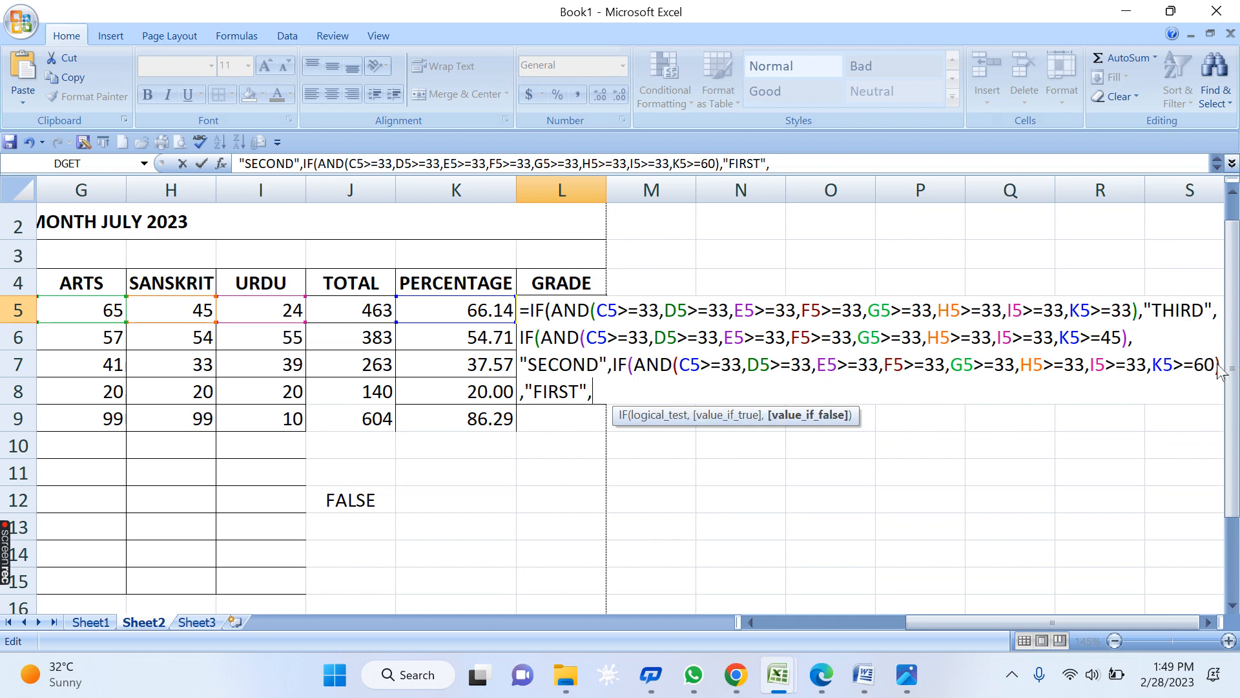
type("\"FAIOL")
key("BackSpace")
key("BackSpace")
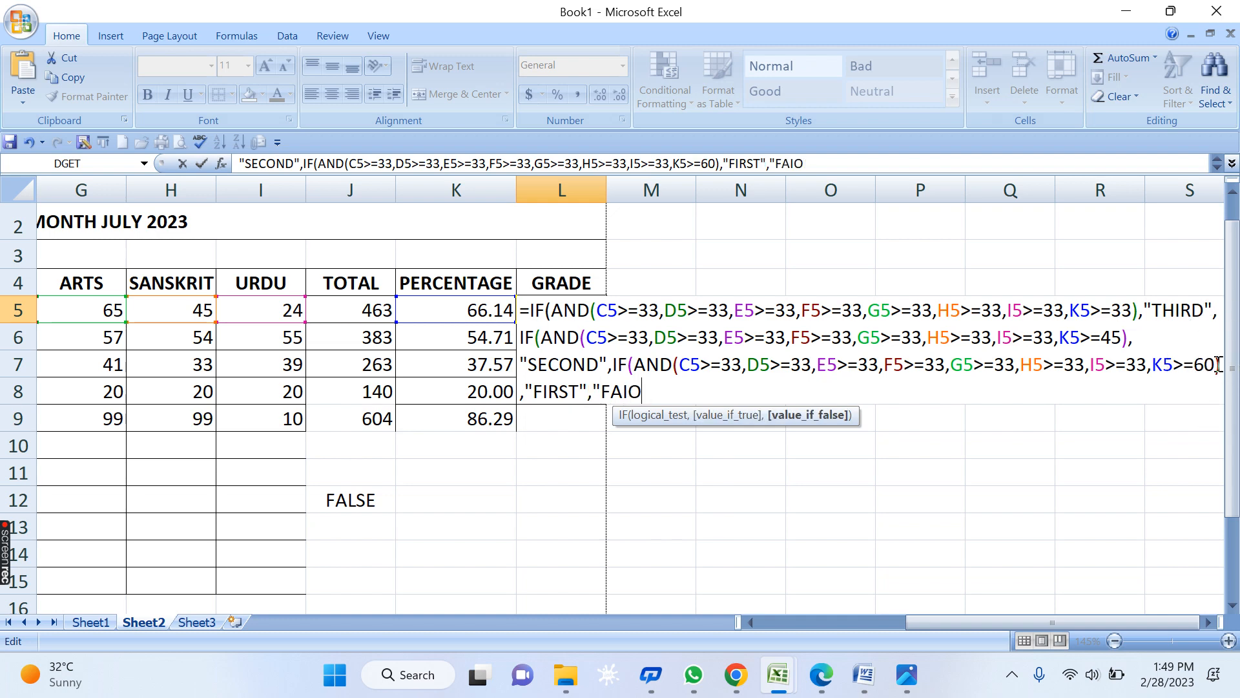
type("'\"")
key("BackSpace")
key("BackSpace")
type("L\")))")
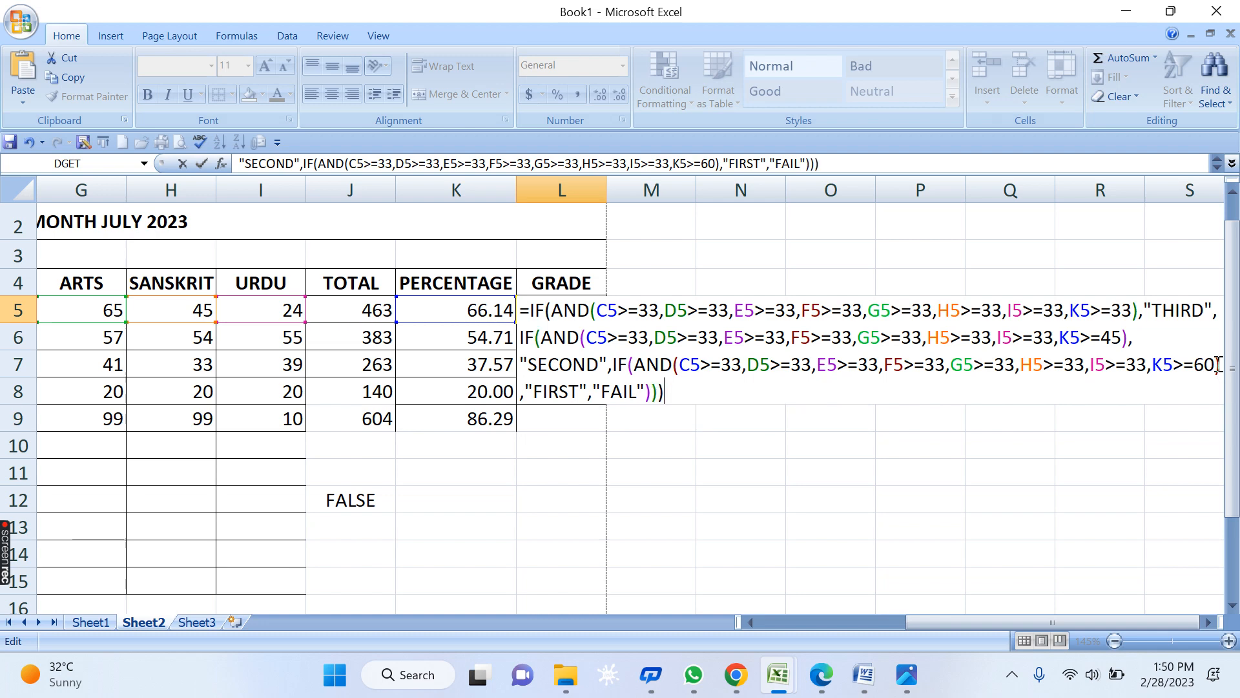
key("Return")
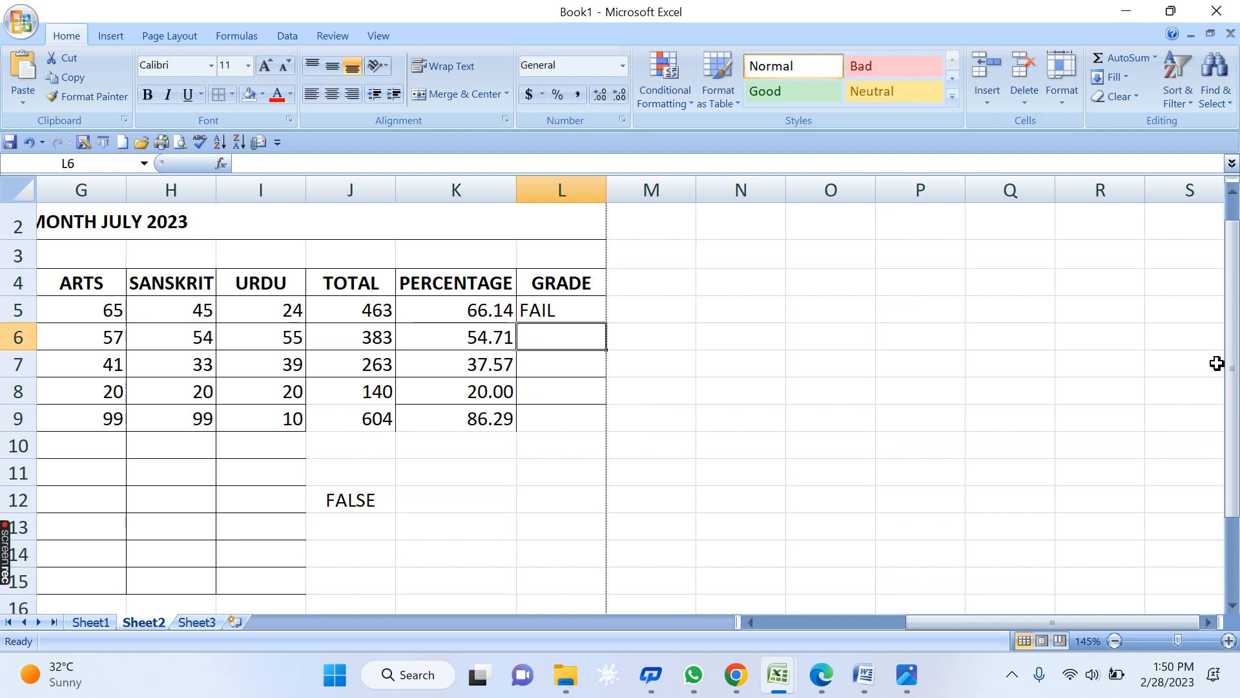
- Fill L5's grade formula down to L9 and check the copied formulas in L6 through L9
left_click(564, 311)
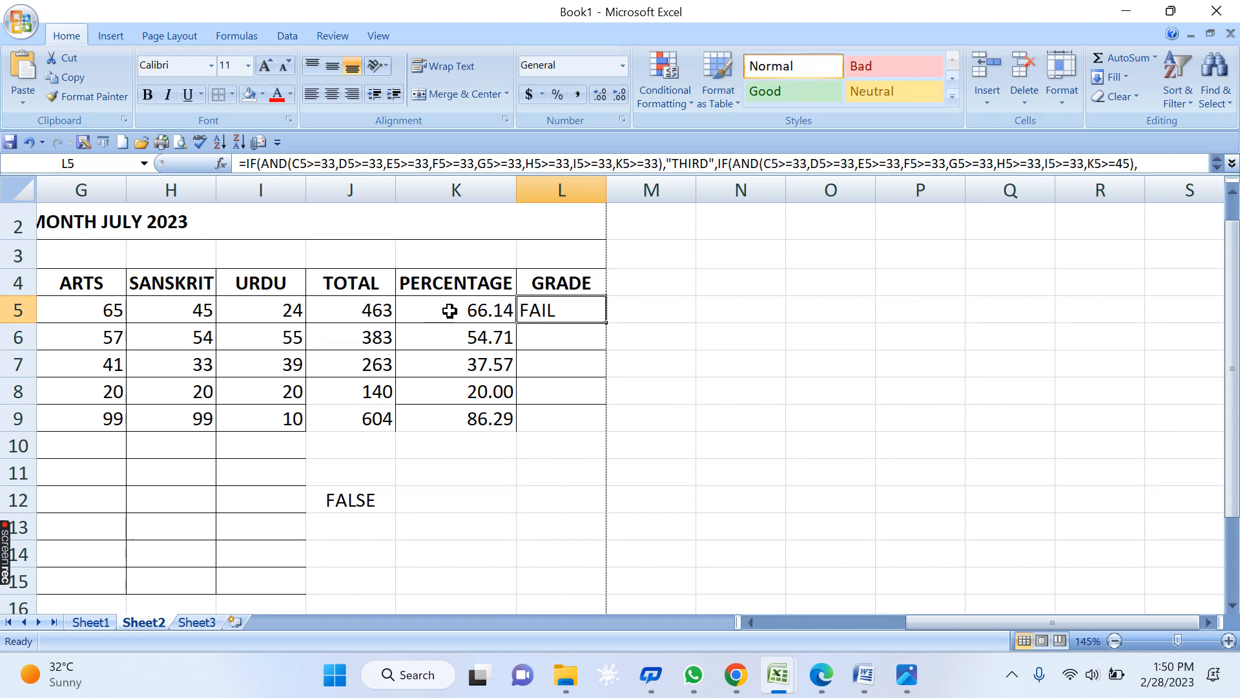
left_click_drag(607, 322, 606, 431)
left_click(706, 419)
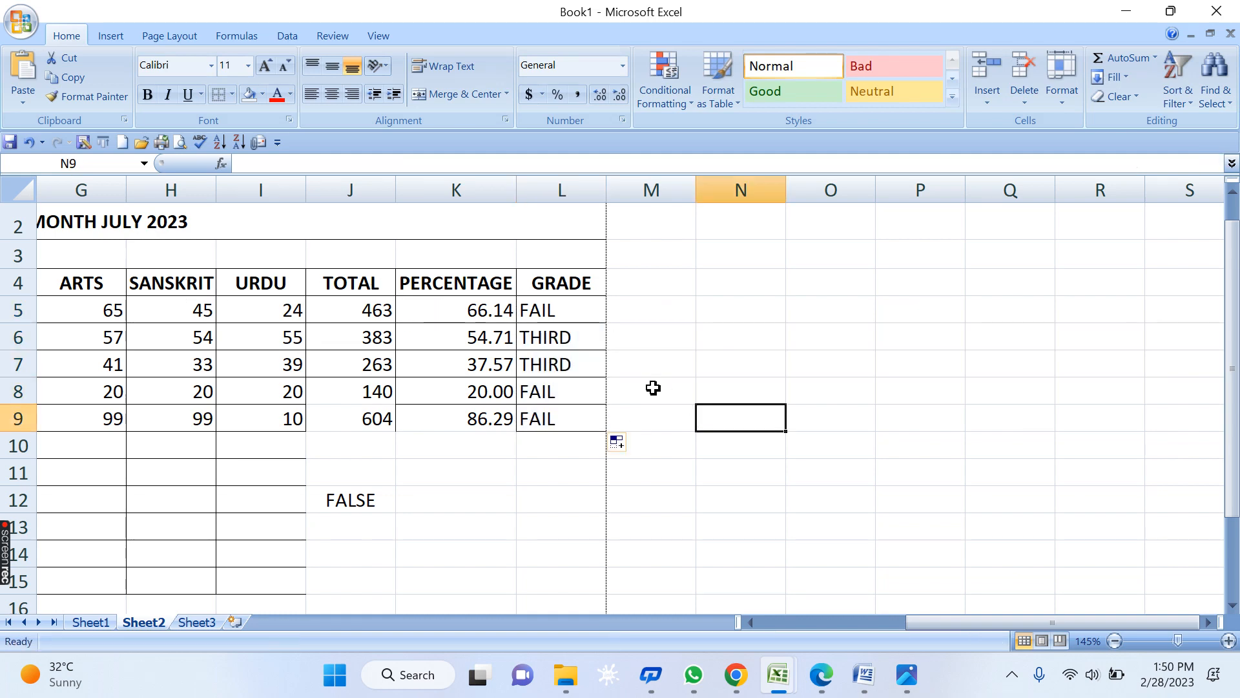
left_click(571, 333)
left_click(569, 358)
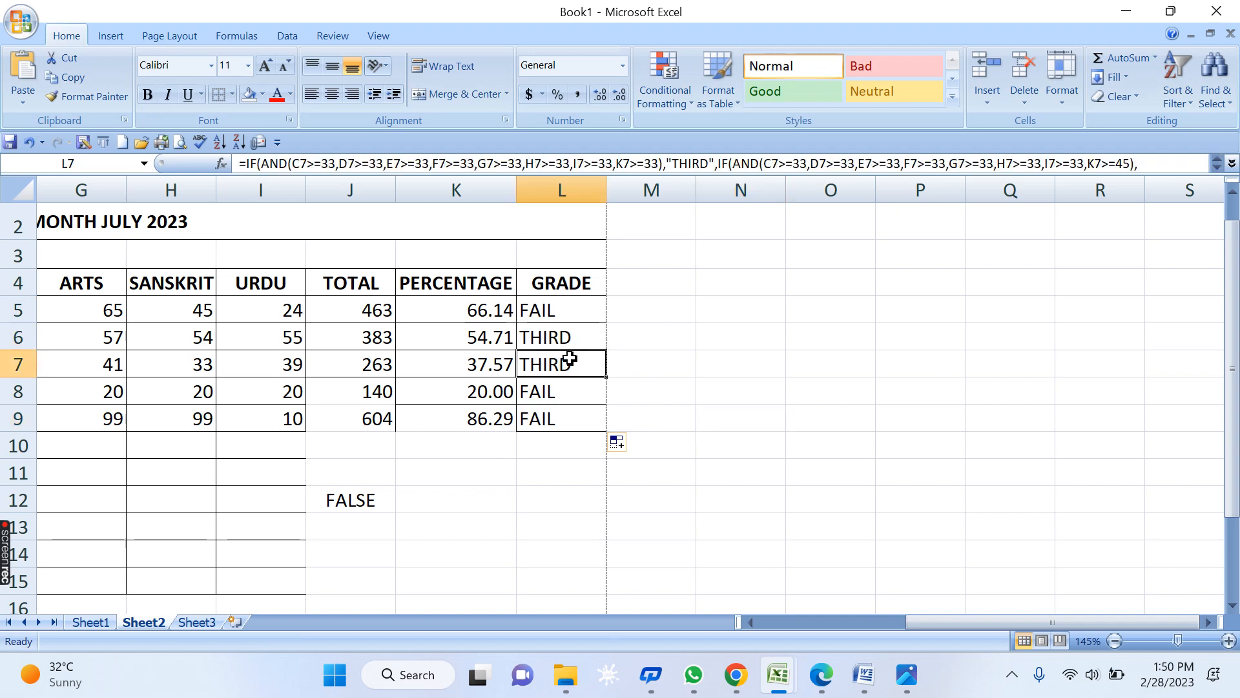
left_click(564, 394)
left_click(559, 420)
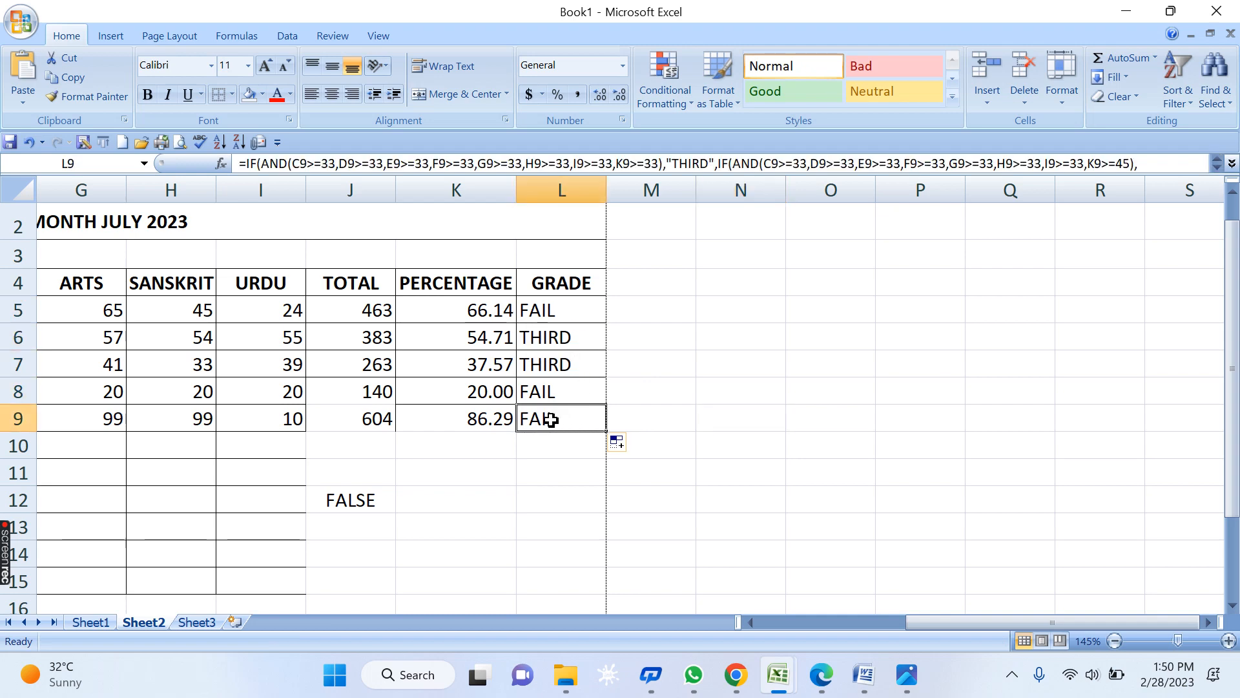
- Enter 99 for each of USMAN's subject marks in row 6, giving total 693 and 99.00 percent
left_click(504, 345)
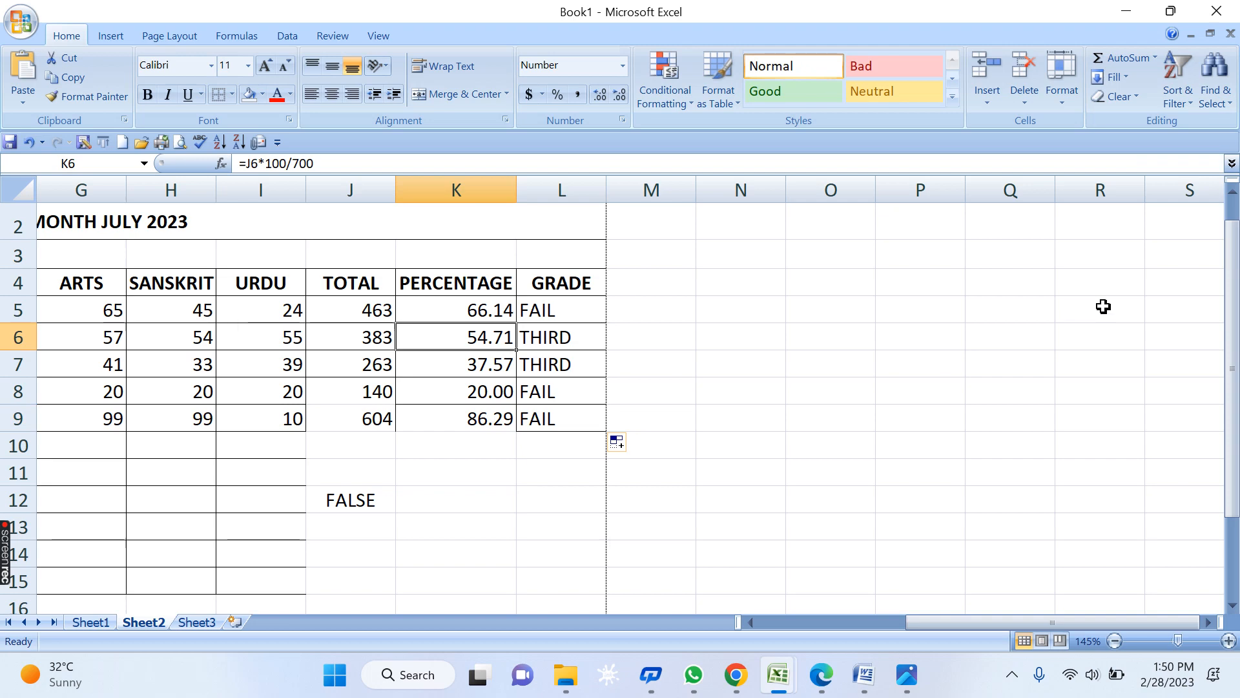
key("Left")
key("Left")
key("Left")
key("Left")
key("Left")
key("Left")
key("Left")
key("Left")
key("Left")
key("Right")
key("Right")
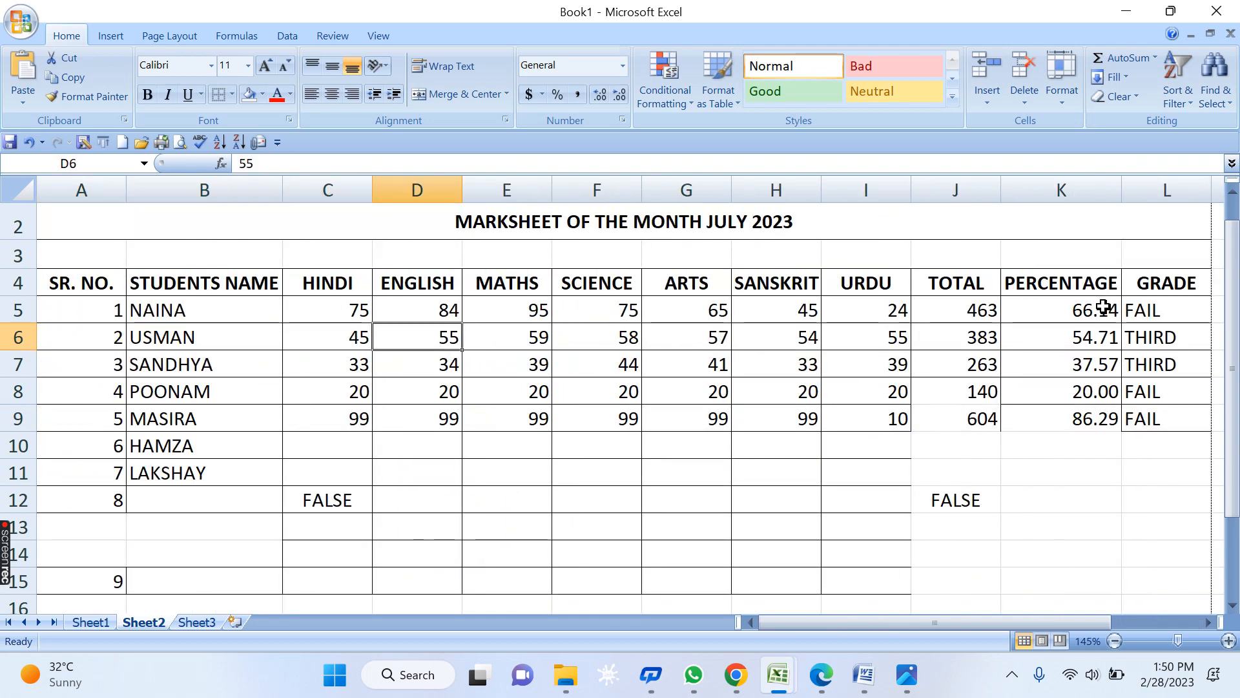
key("Left")
type("99")
key("Right")
type("99")
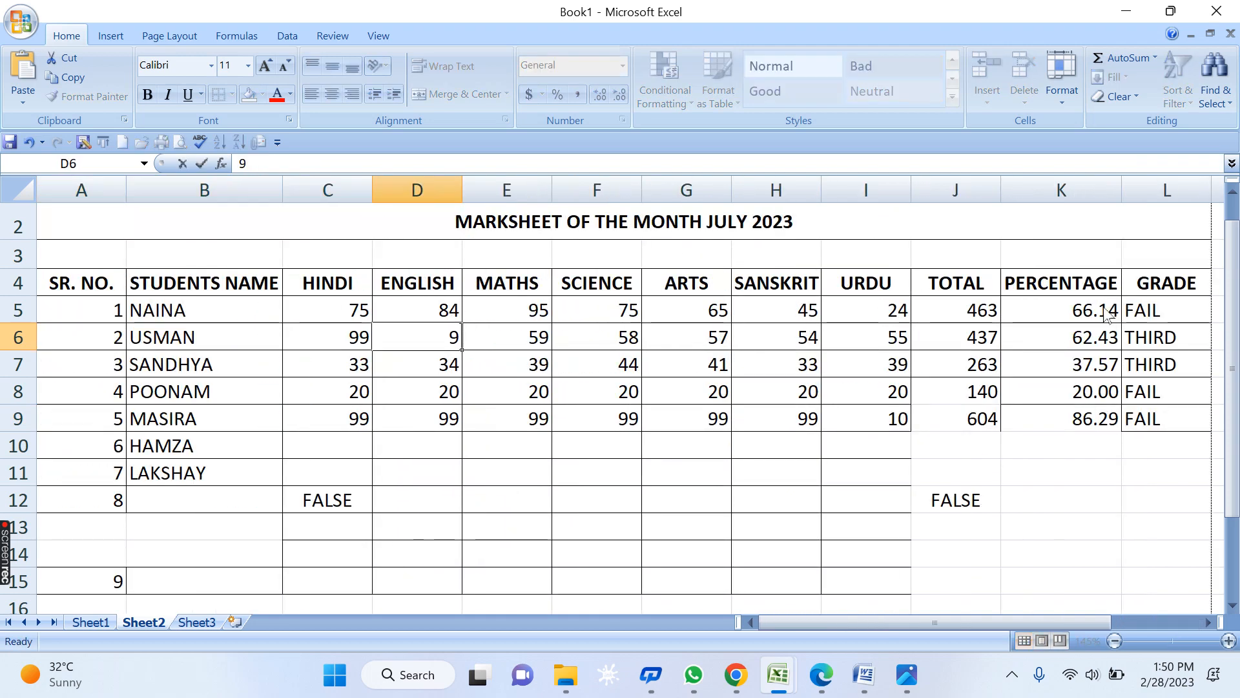
key("Right")
type("99")
key("Right")
type("99")
key("Right")
type("99")
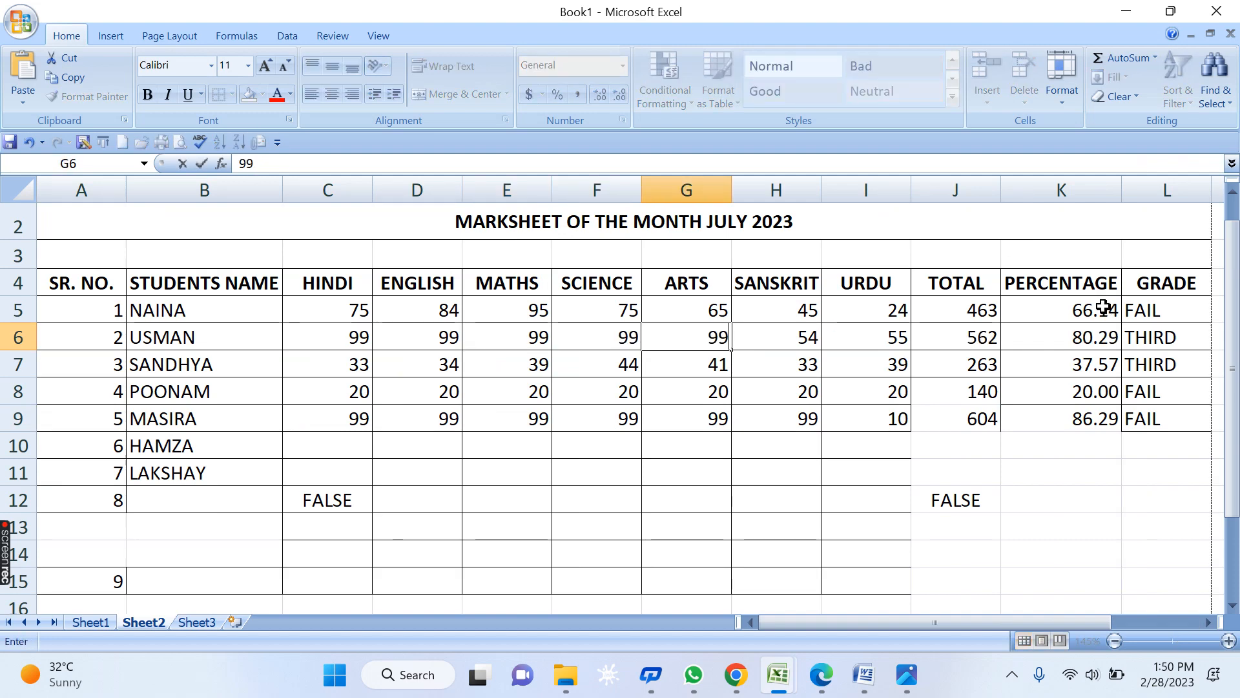
key("Right")
type("99")
key("Right")
type("99")
key("Right")
key("Right")
key("Right")
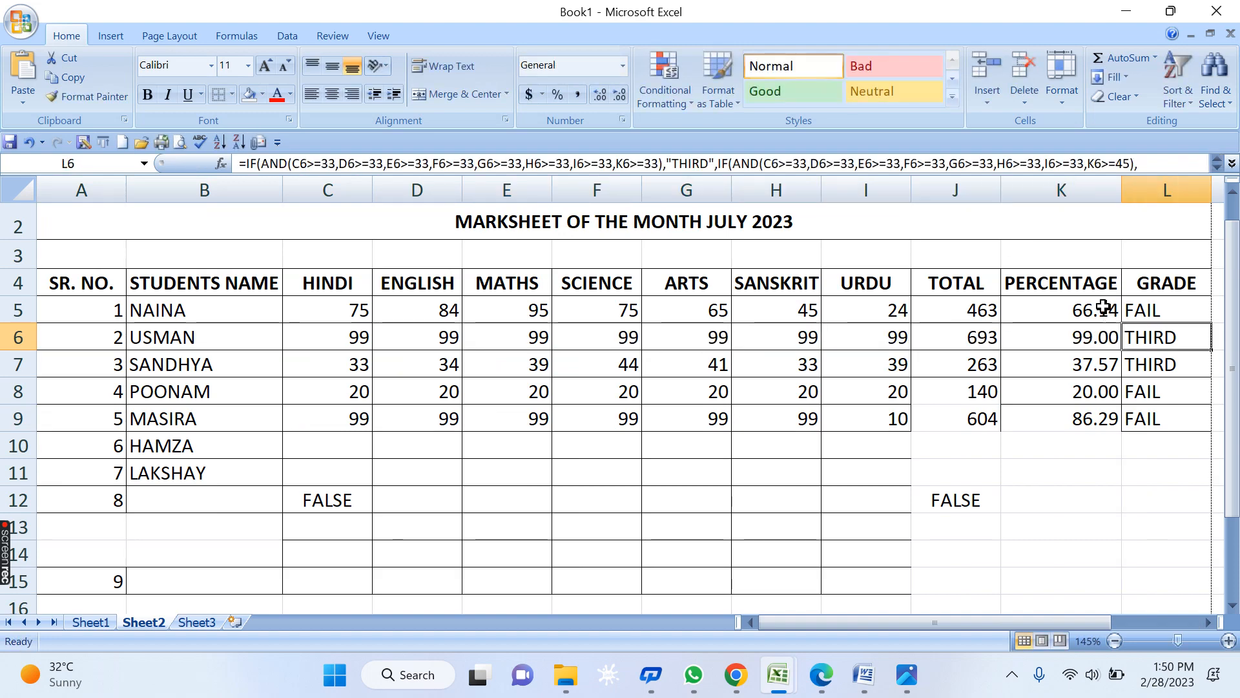
key("Right")
key("Left")
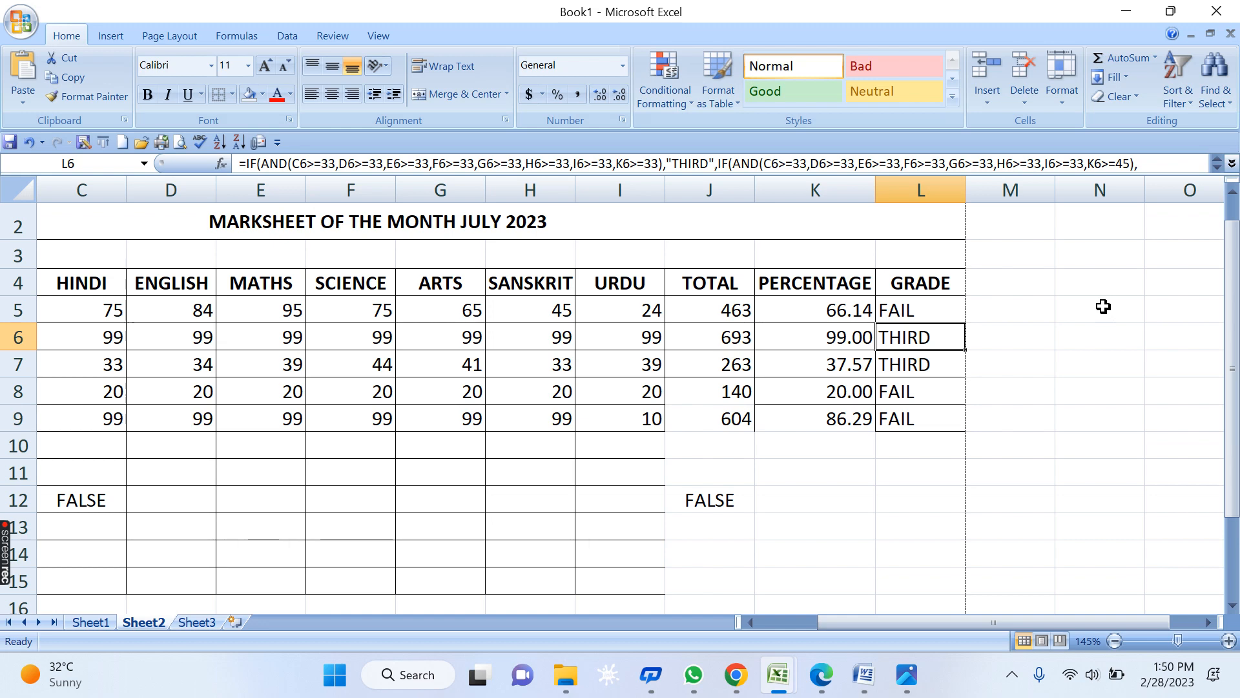
- Insert a K6<45 test after the first K6>=33 in L6's THIRD condition and commit it
double_click(911, 333)
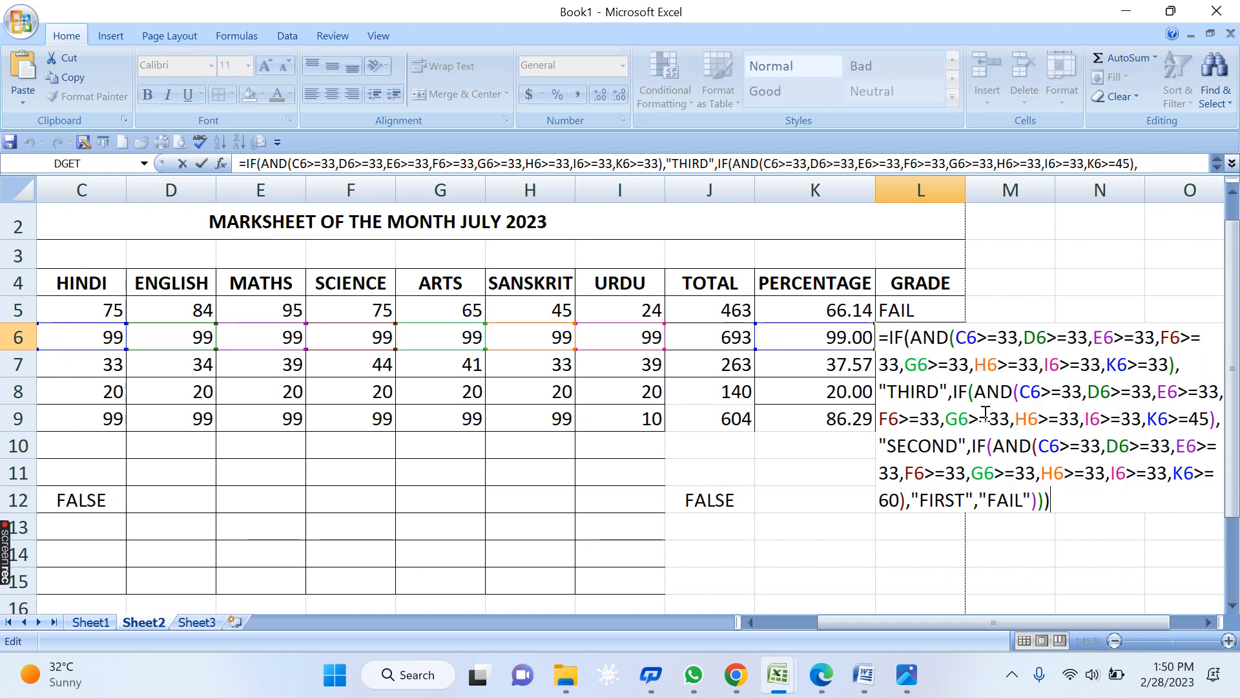
left_click(1208, 624)
left_click(1208, 624)
left_click(1208, 624)
left_click(1208, 624)
left_click(1208, 624)
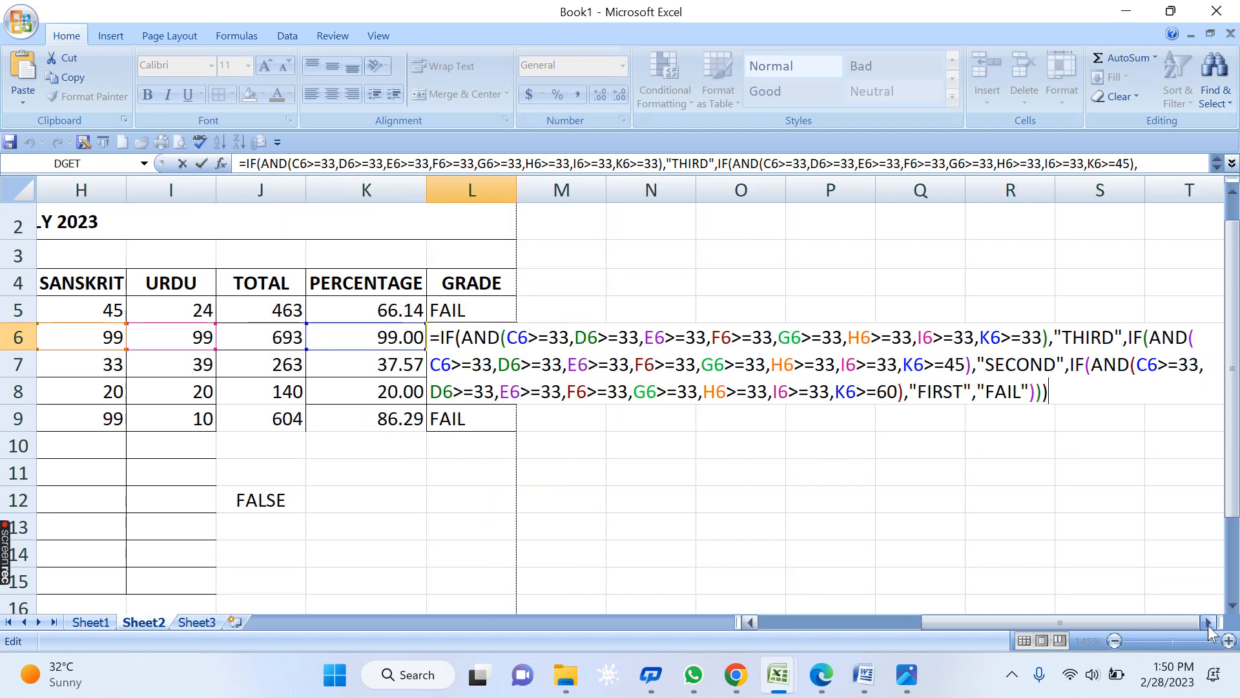
left_click(1208, 624)
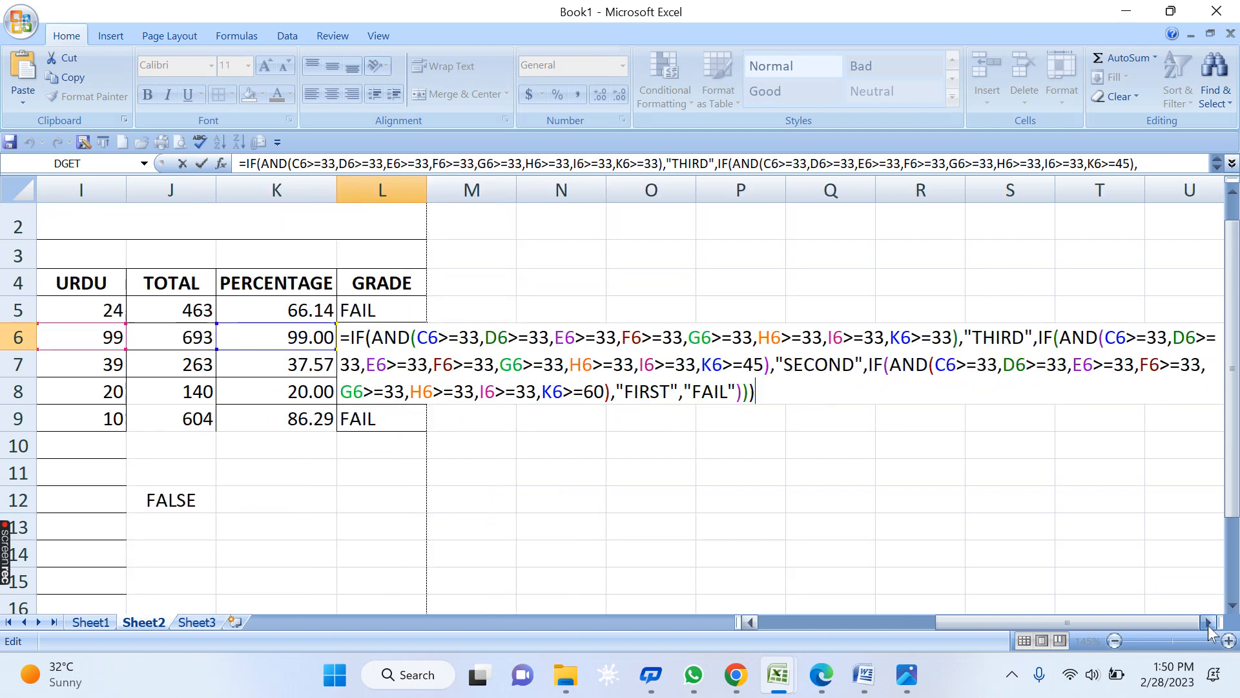
double_click(893, 336)
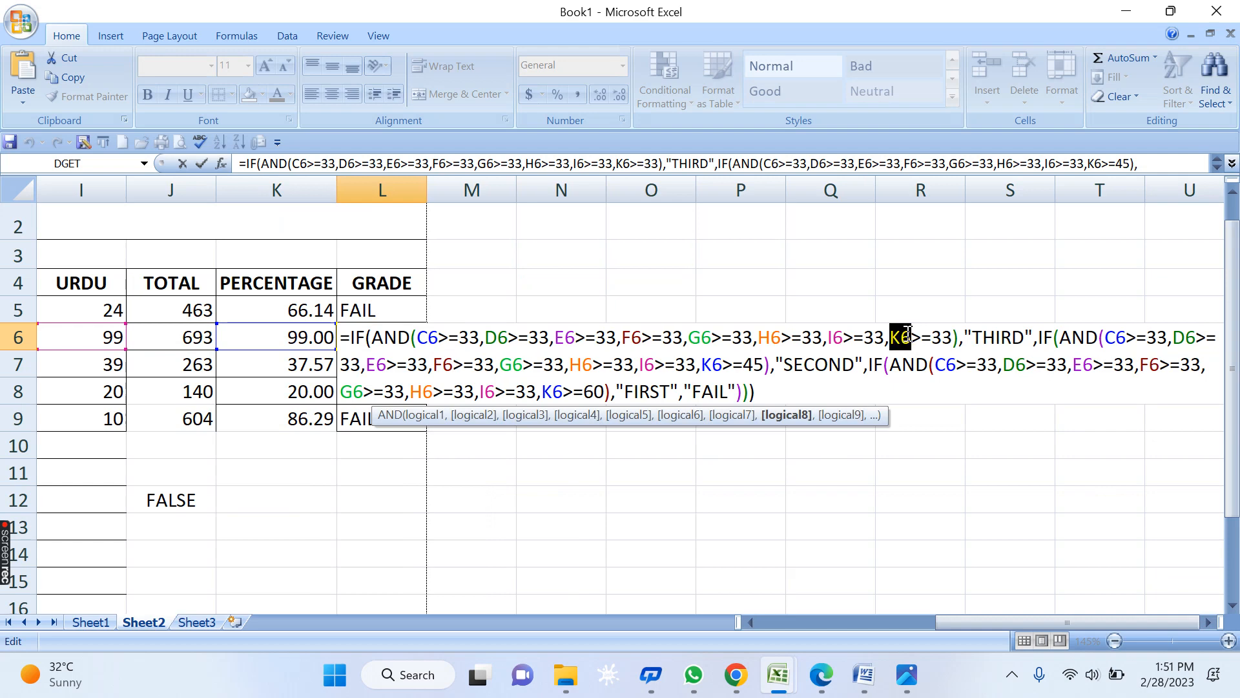
left_click(942, 337)
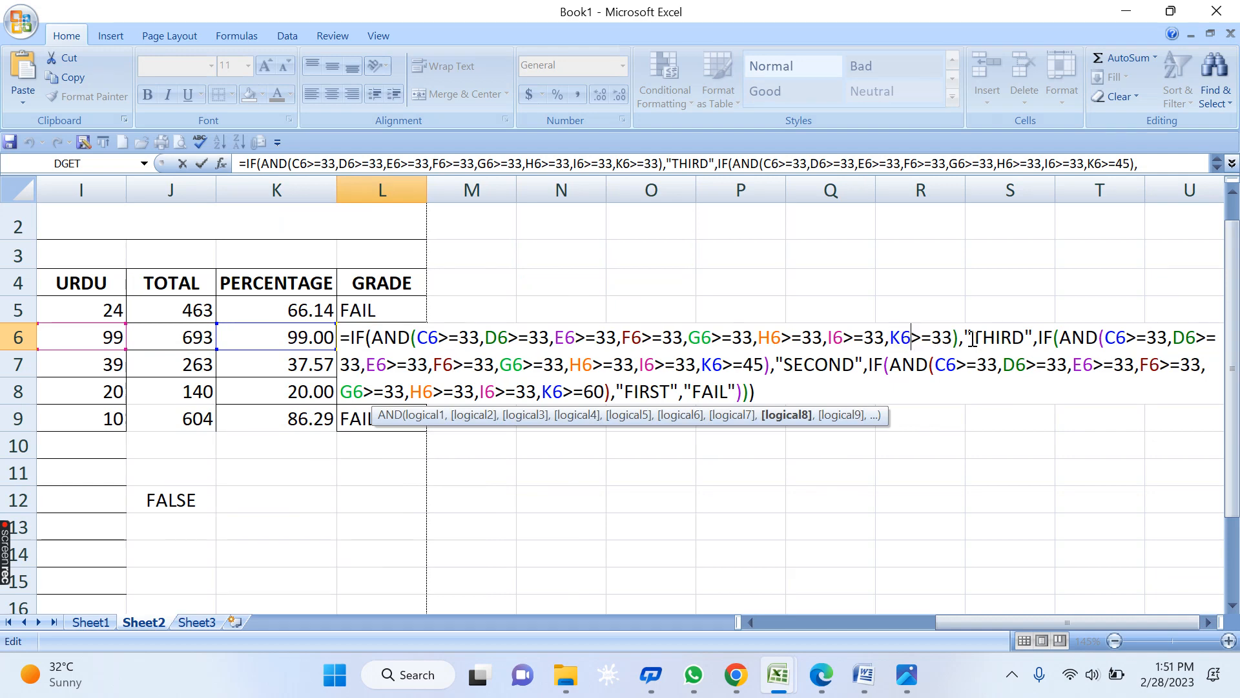
left_click_drag(972, 338, 1028, 336)
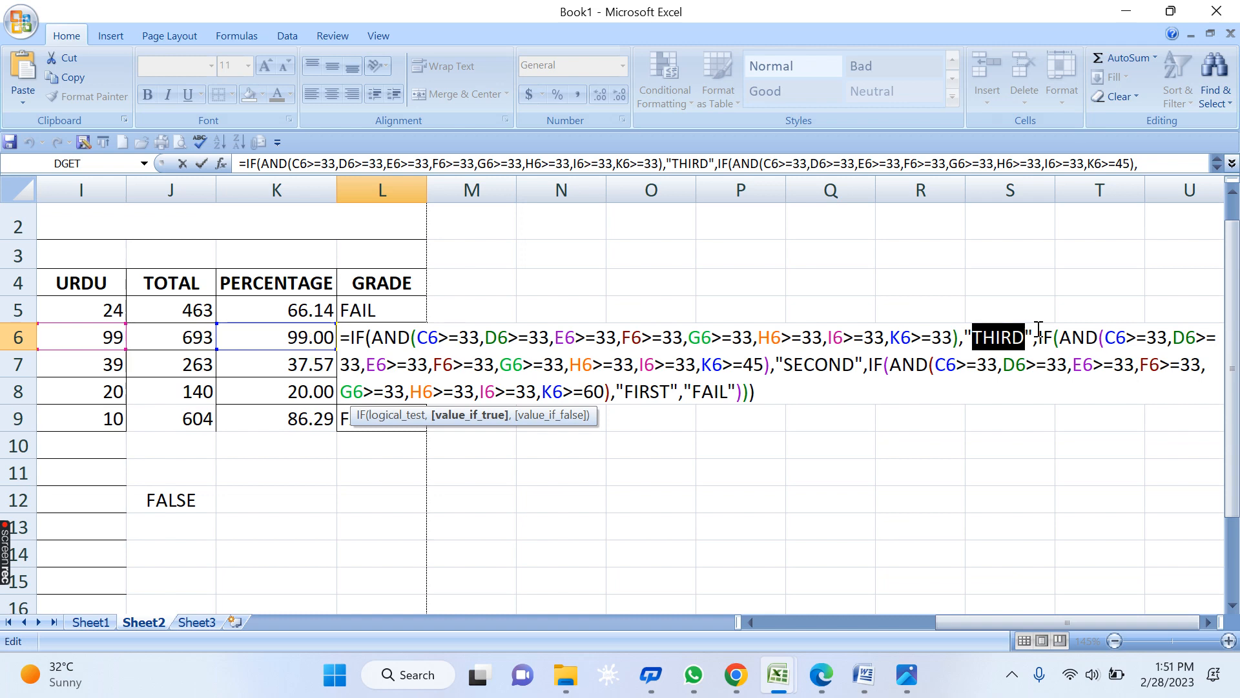
left_click(955, 340)
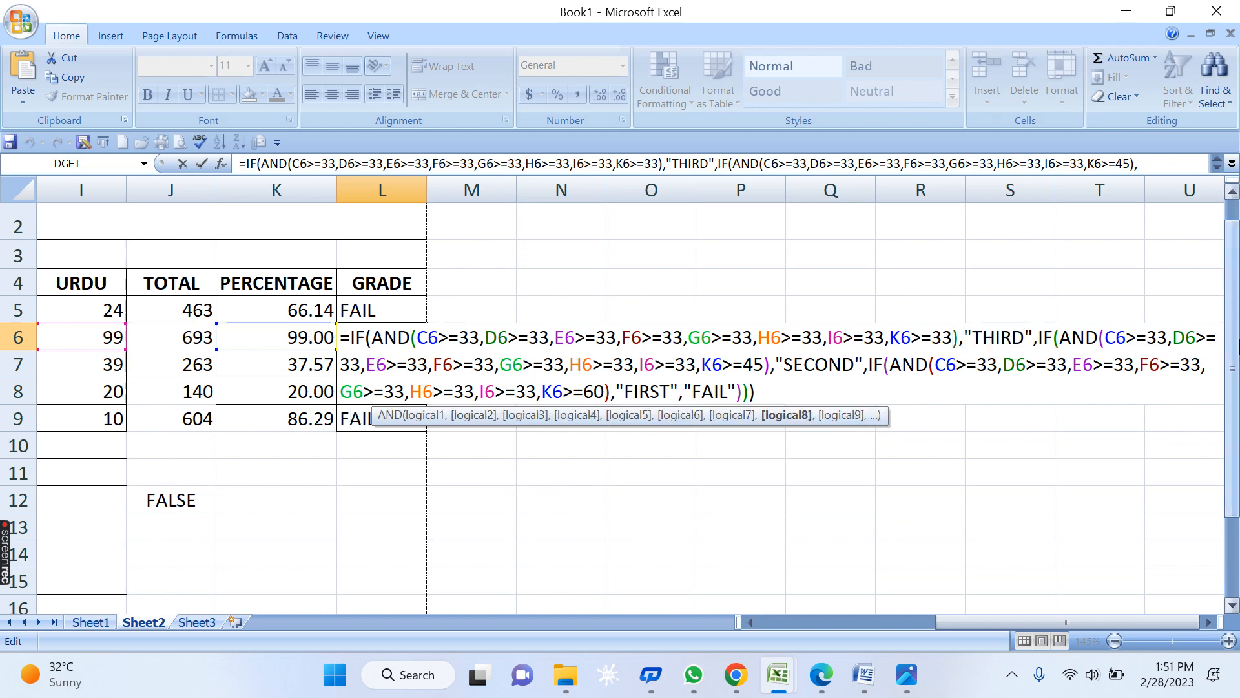
type(",")
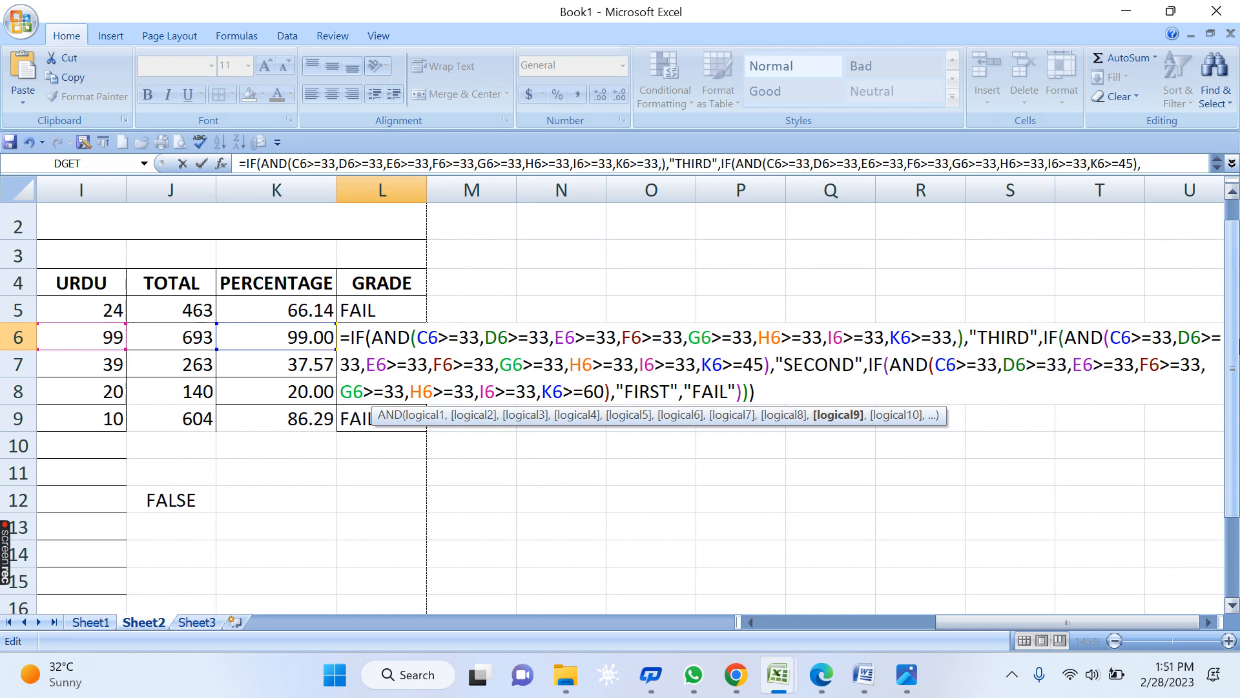
type("K")
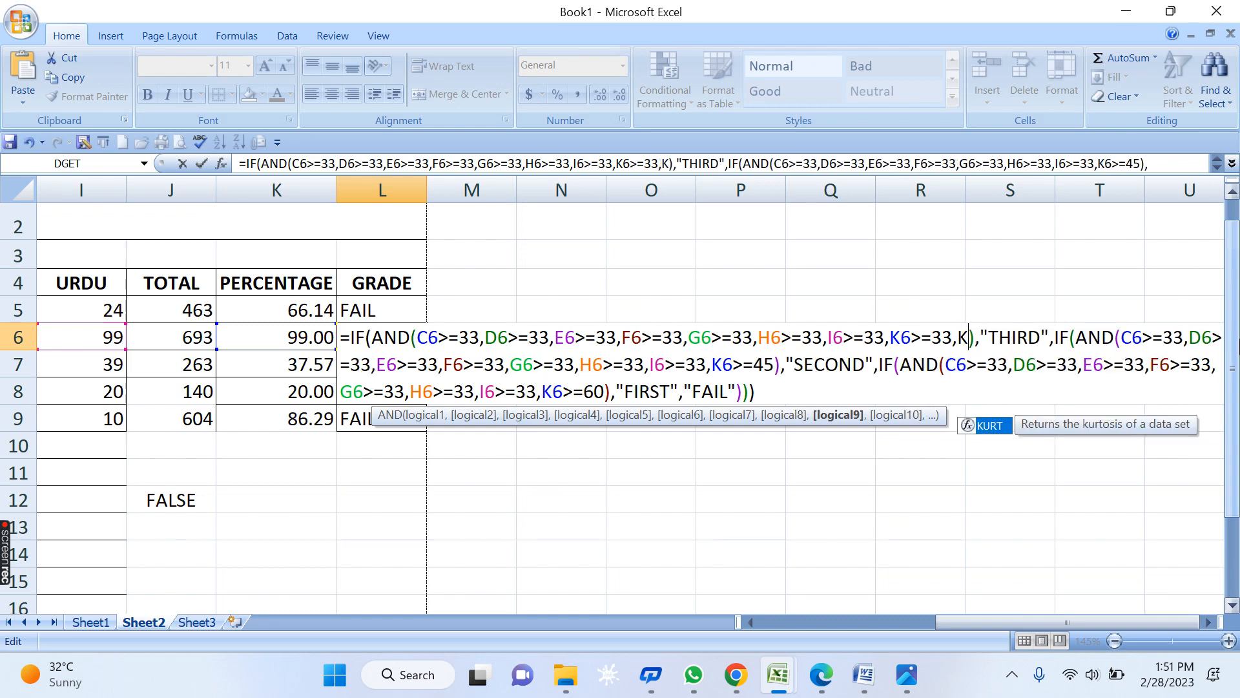
type("6")
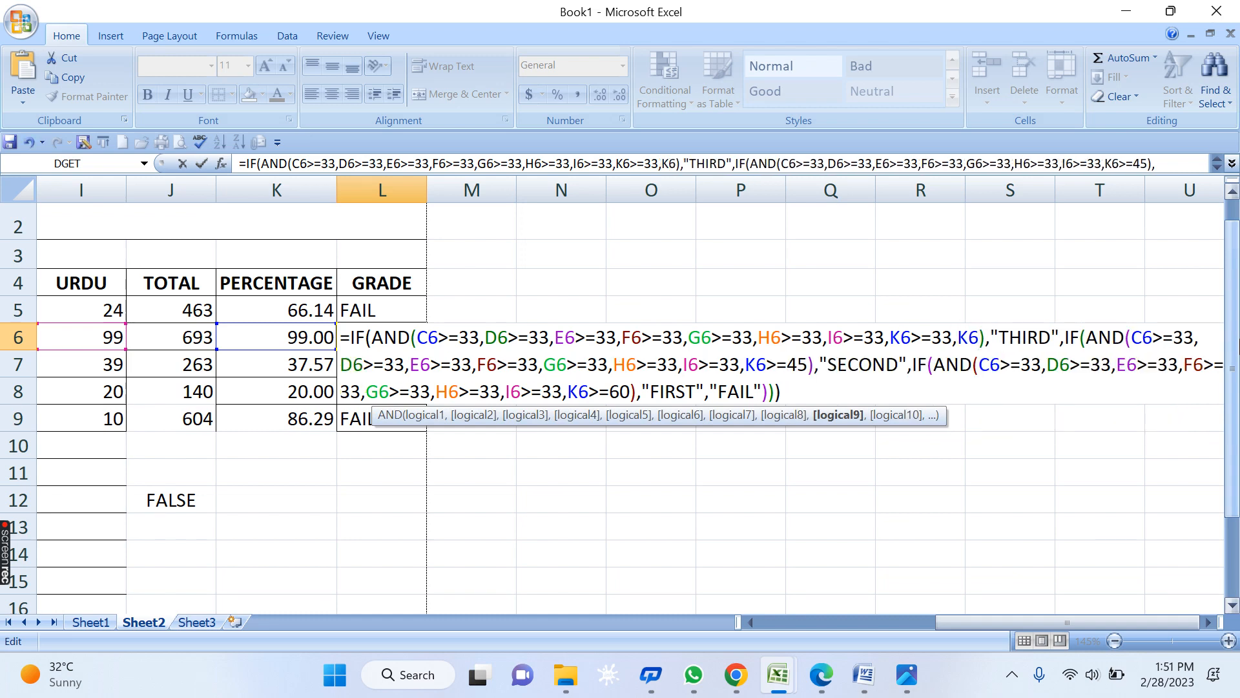
type("<")
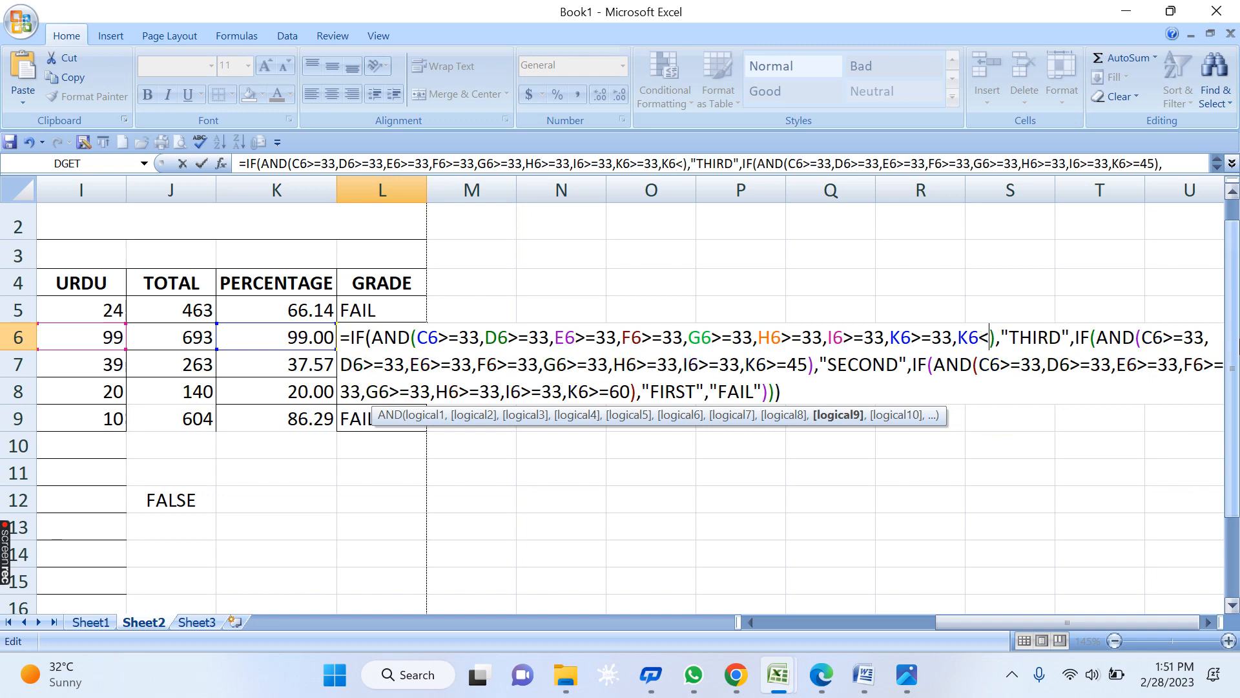
type("45")
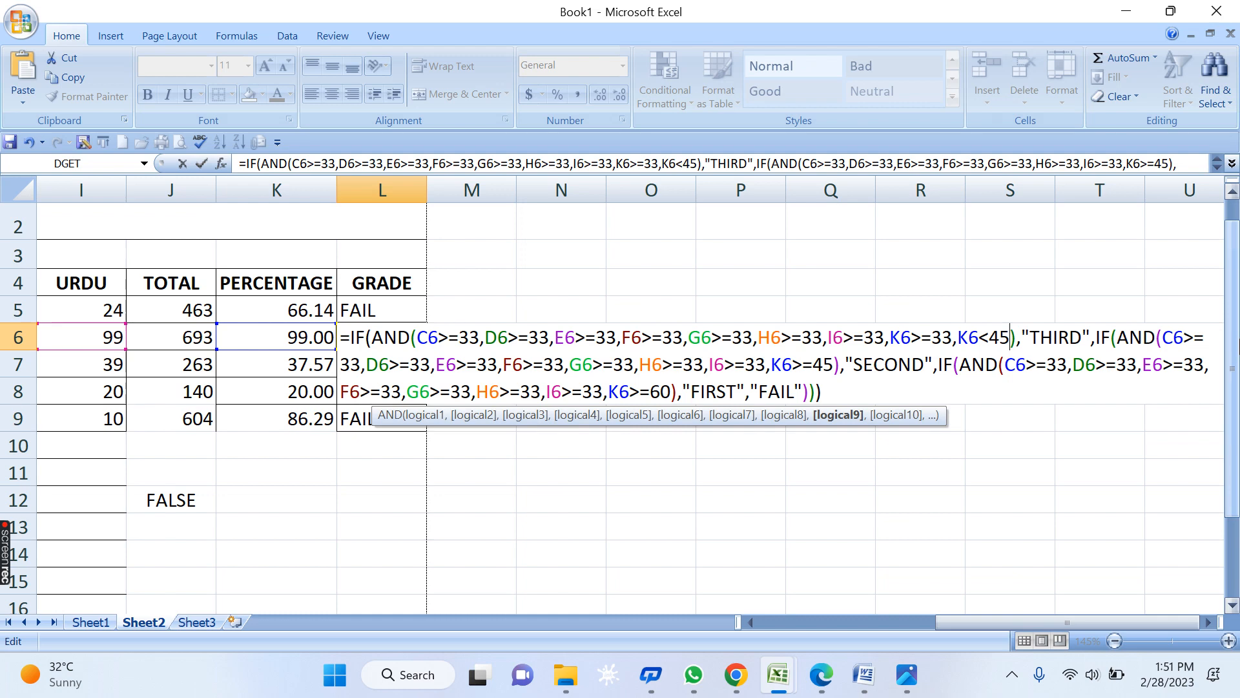
key("ctrl+Return")
left_click(286, 313)
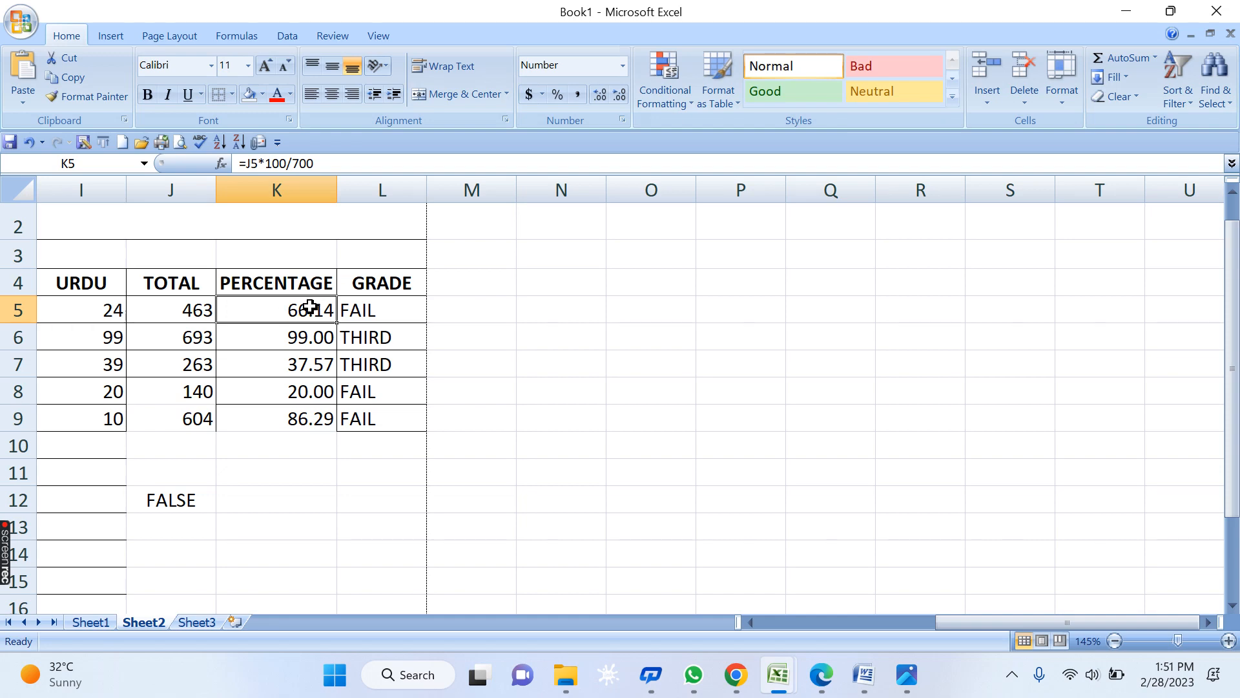
- In L5's formula, add K5<45 to the THIRD condition and K5<60 to the SECOND condition
double_click(310, 307)
key("Escape")
left_click(381, 292)
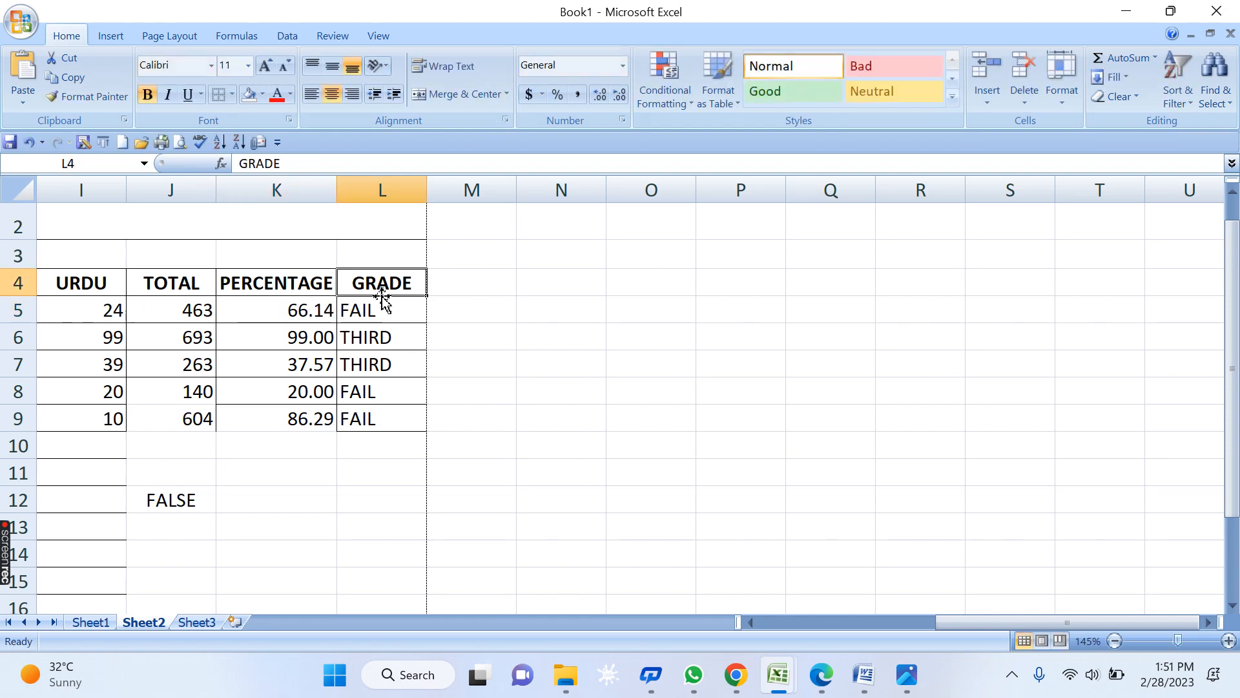
left_click(390, 311)
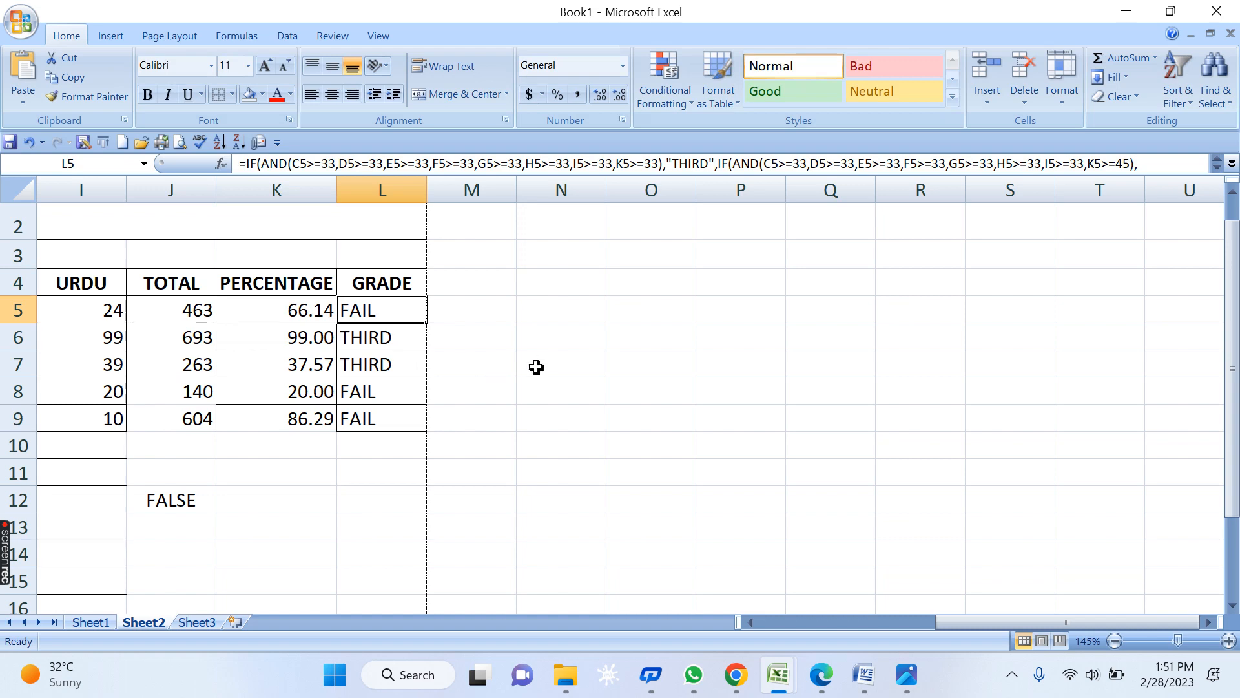
key("F2")
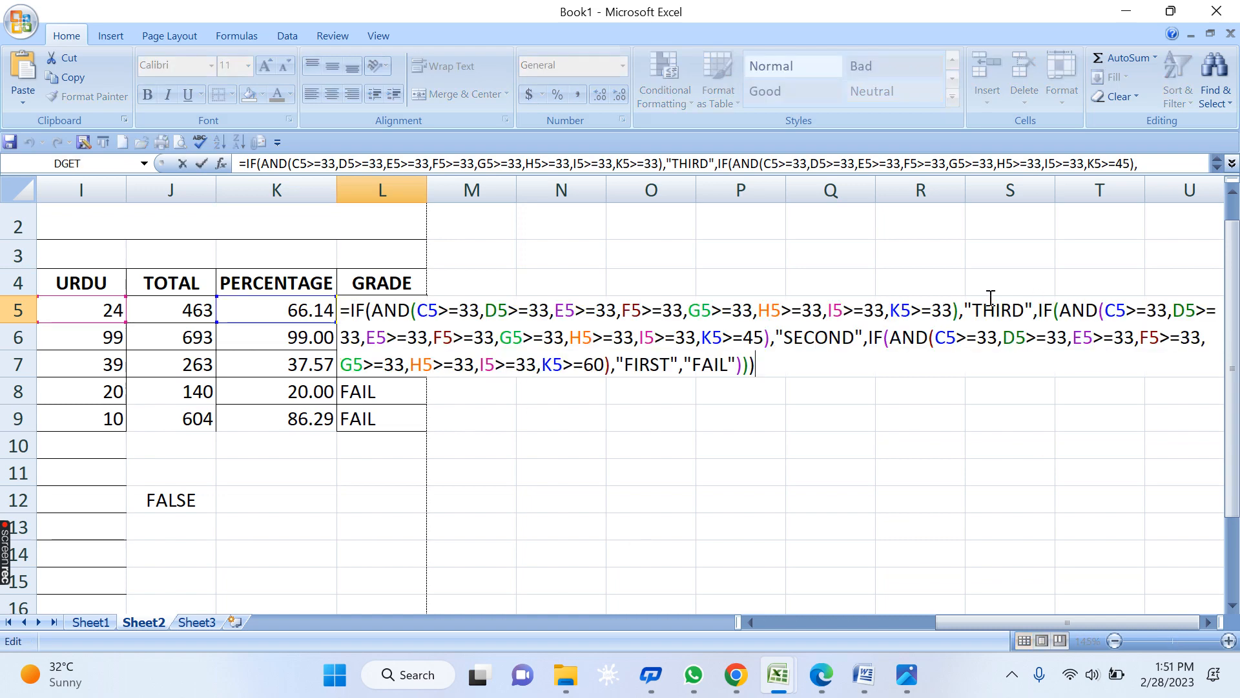
left_click(955, 313)
type(",")
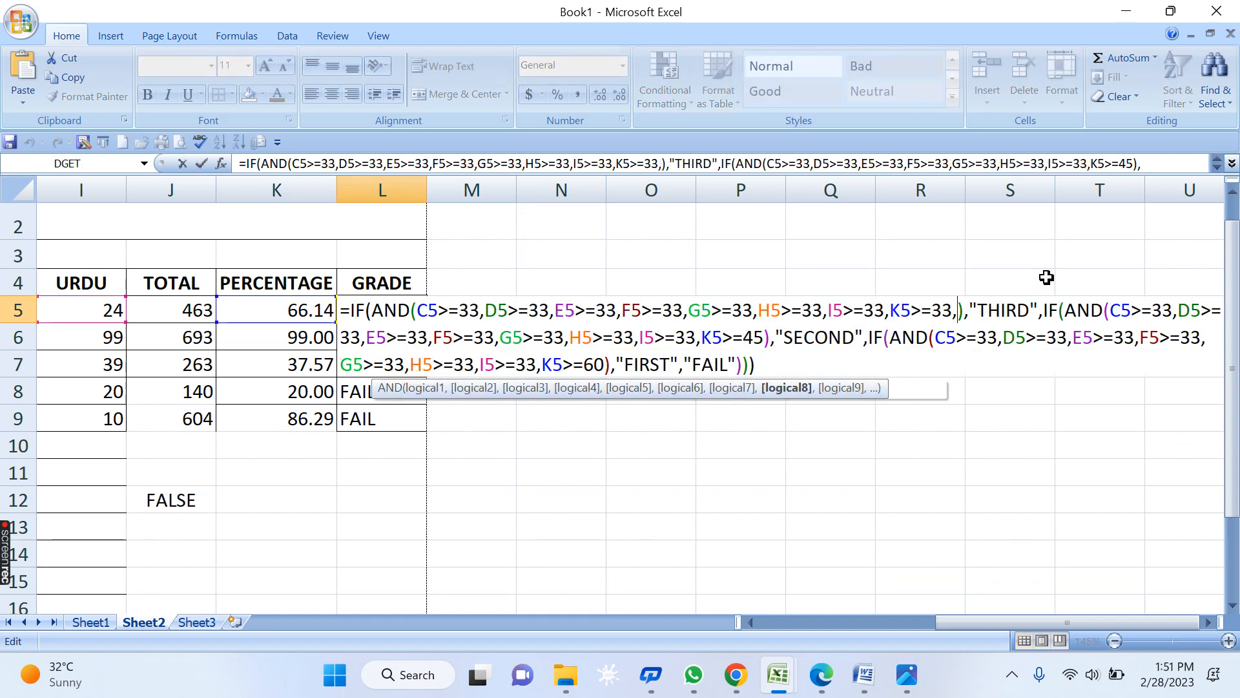
left_click(1002, 312)
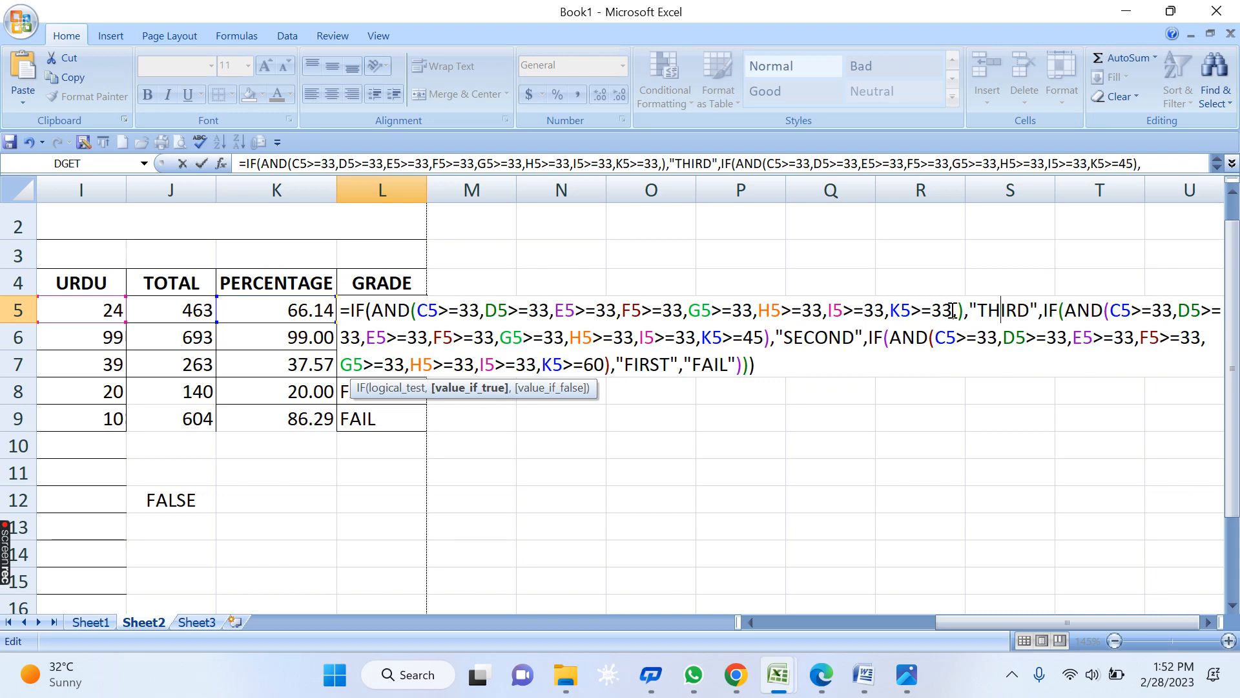
left_click(955, 312)
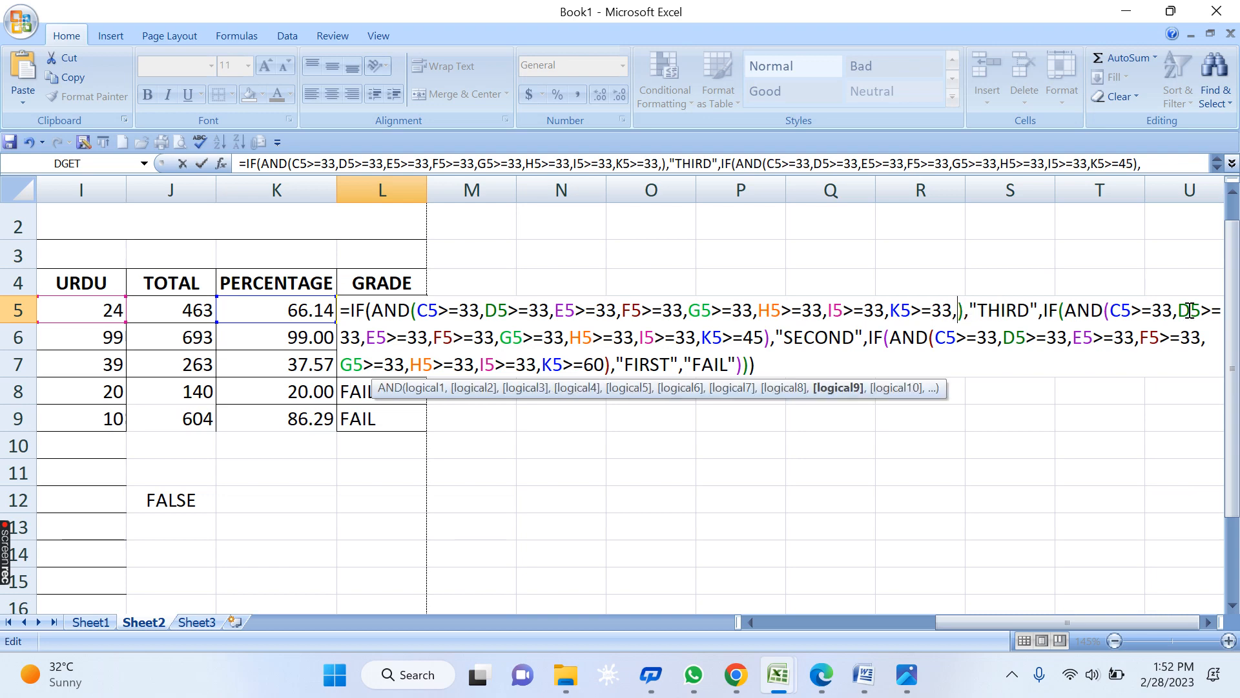
type("K5<")
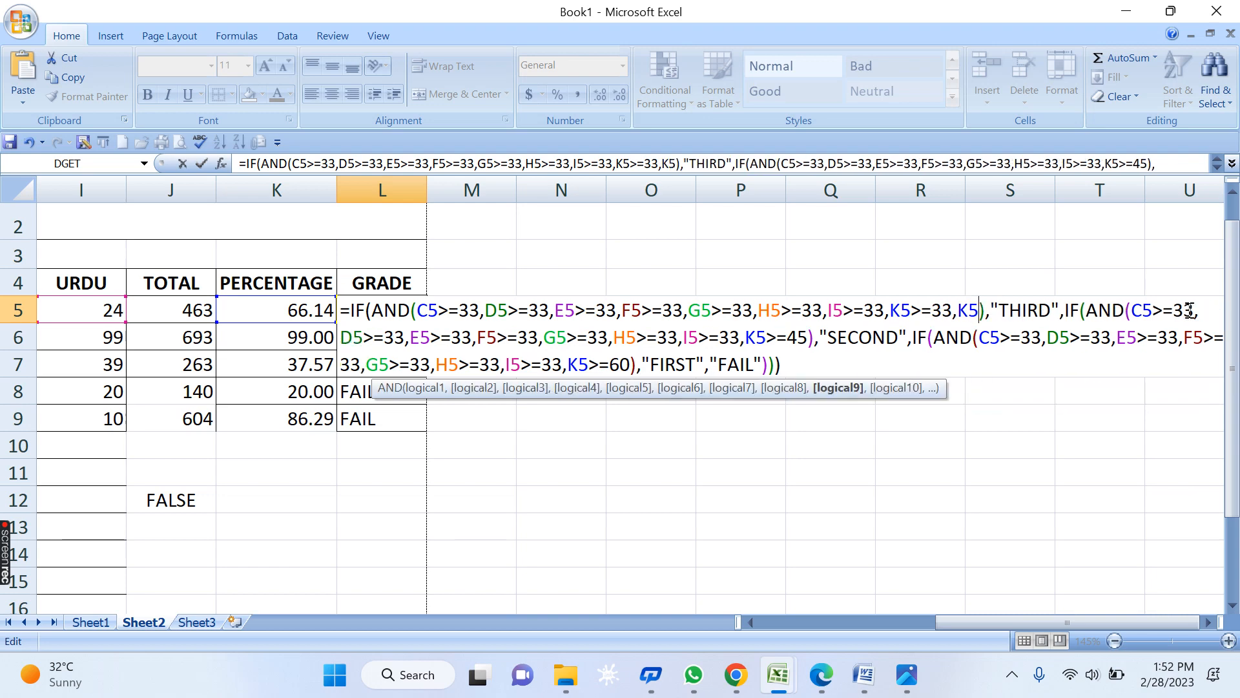
type("45")
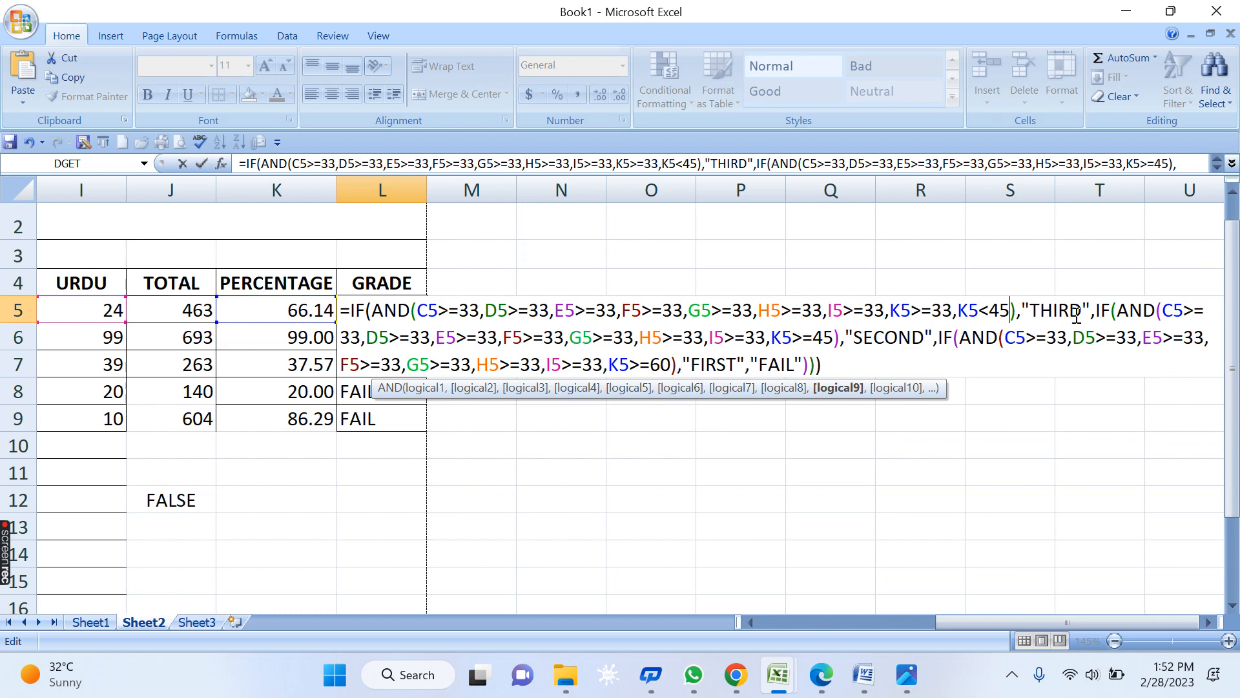
left_click(837, 338)
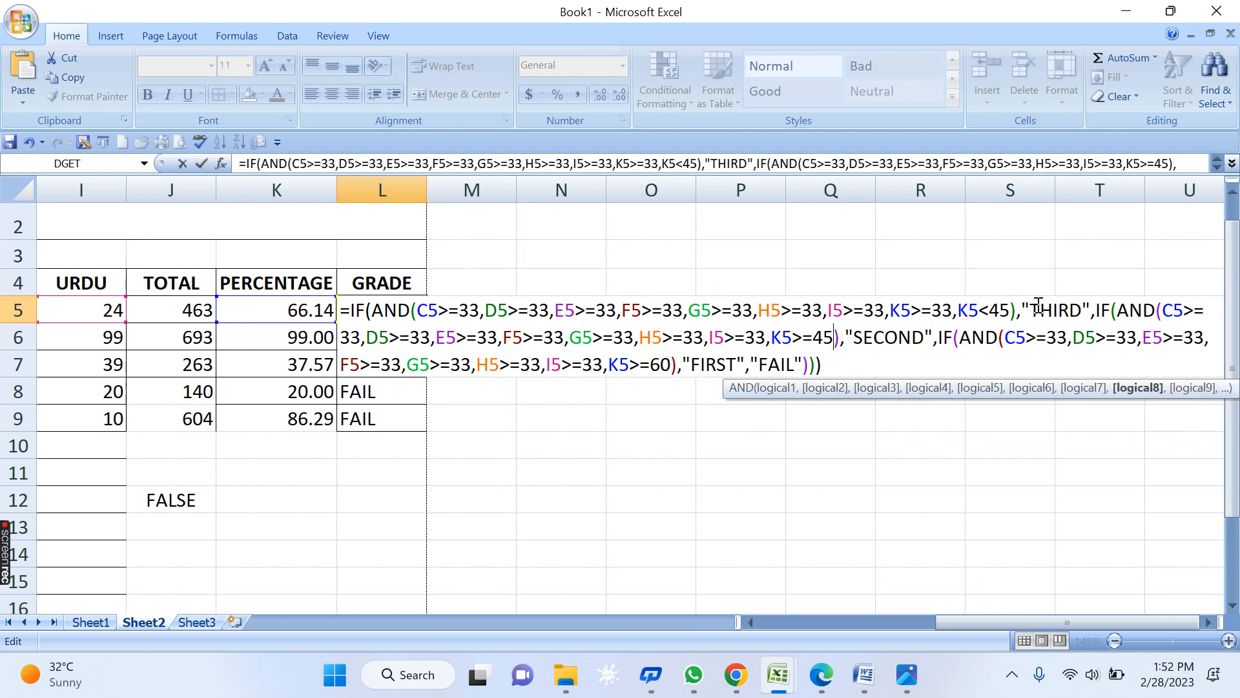
type(",K")
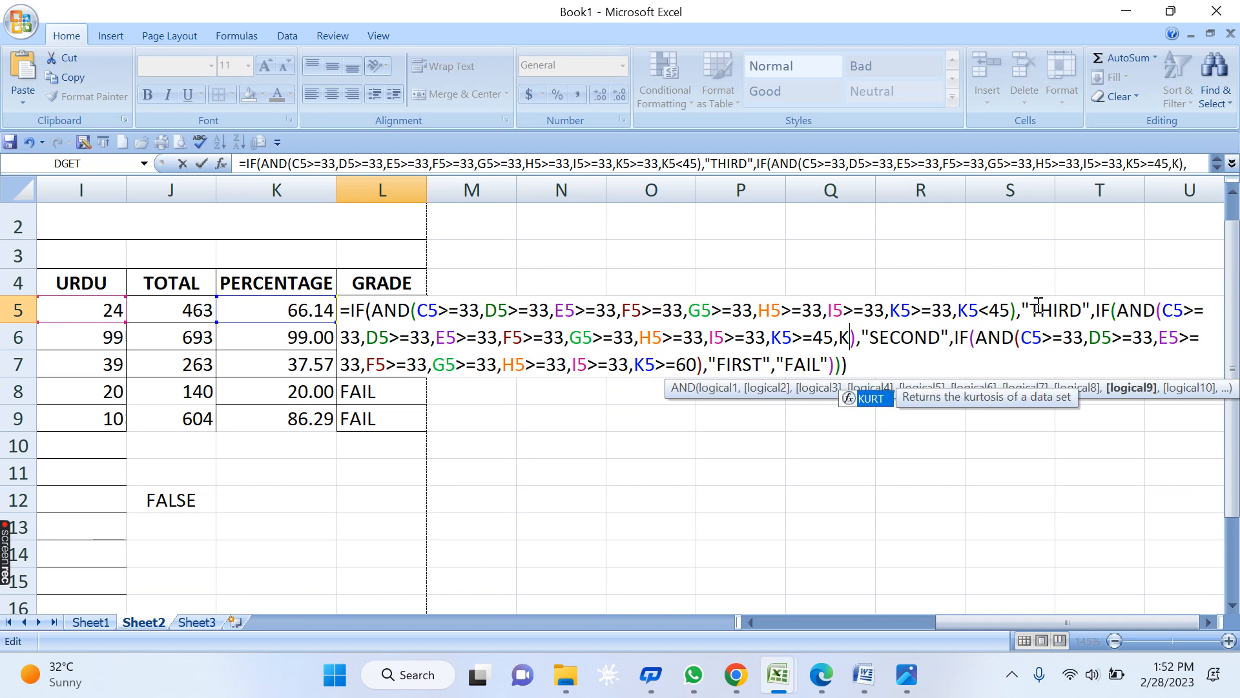
type("5<")
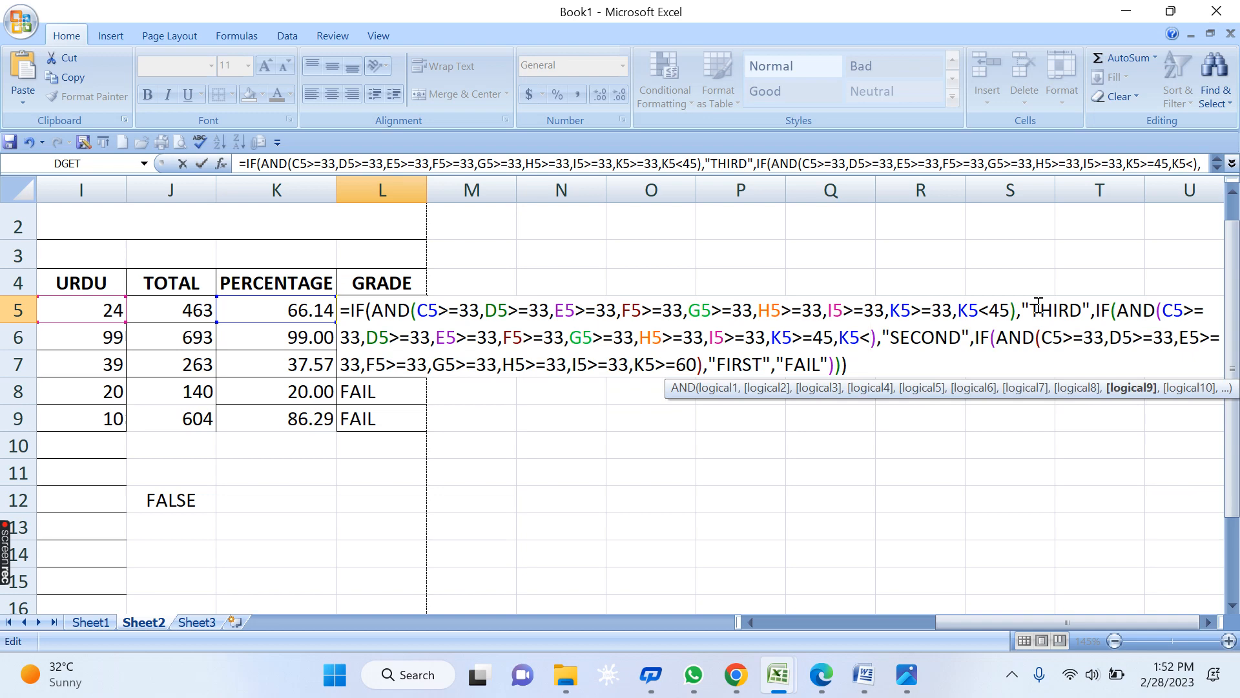
type("60")
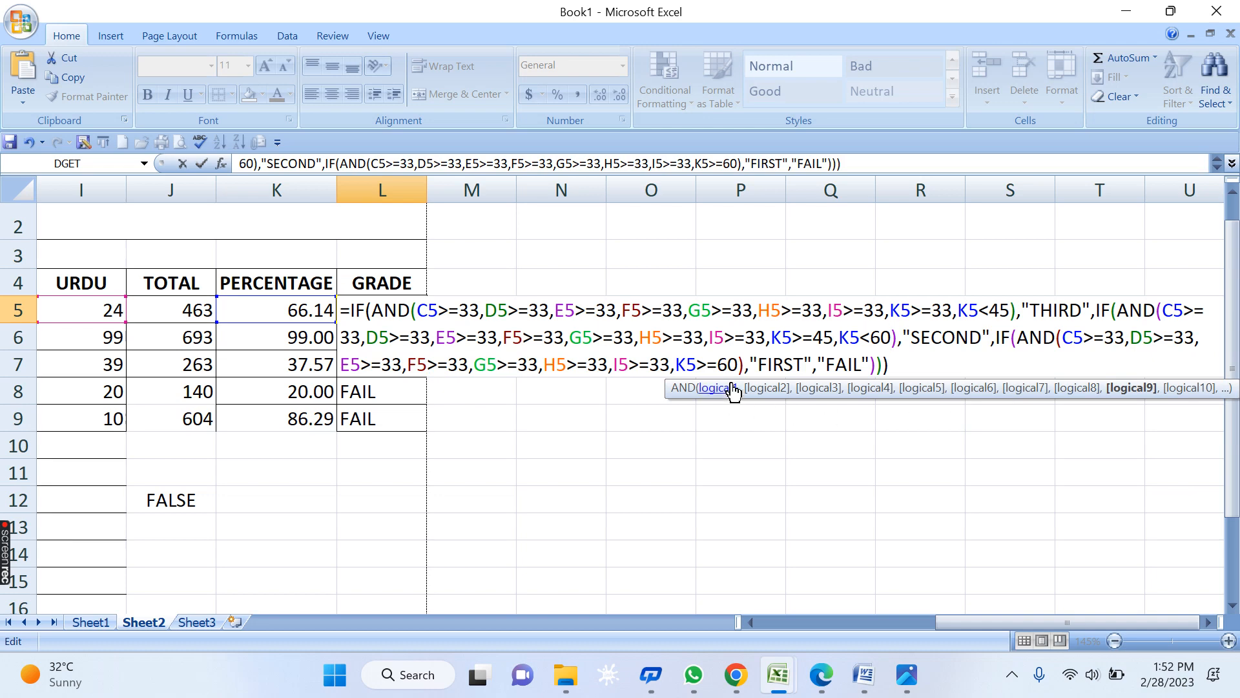
- Copy the FIRST-grade IF(AND()) block in L5's formula and paste it after "FIRST"
left_click(707, 369)
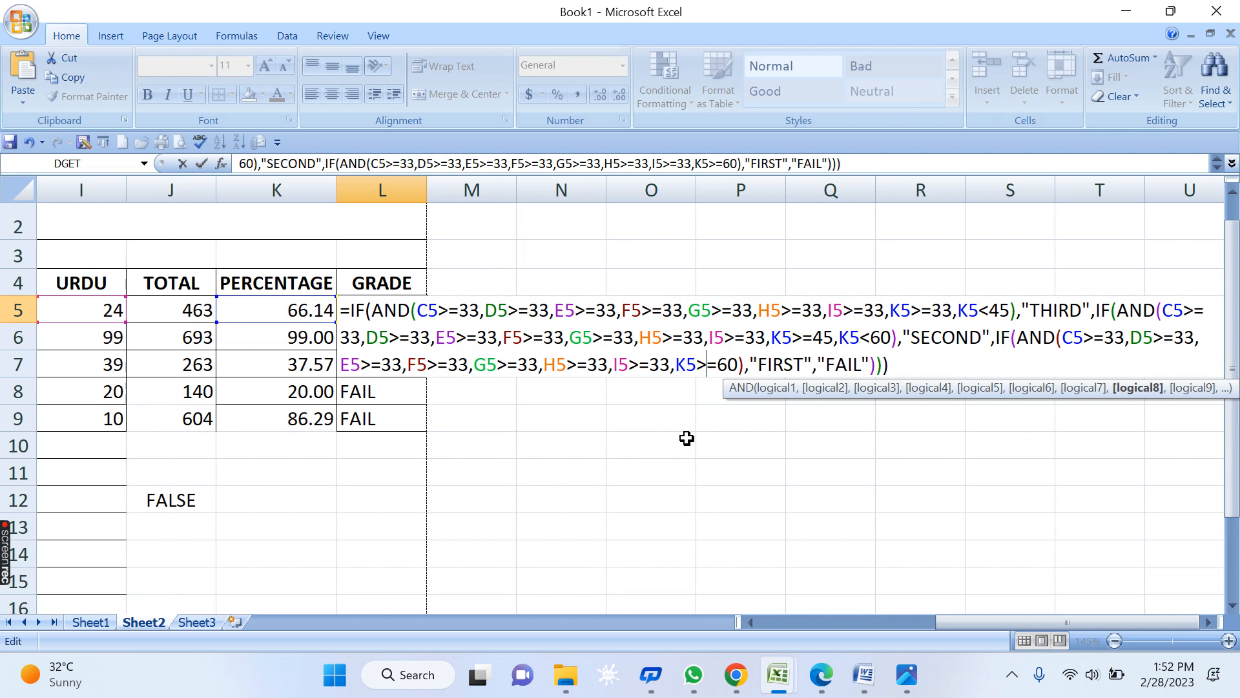
left_click_drag(743, 368, 1012, 344)
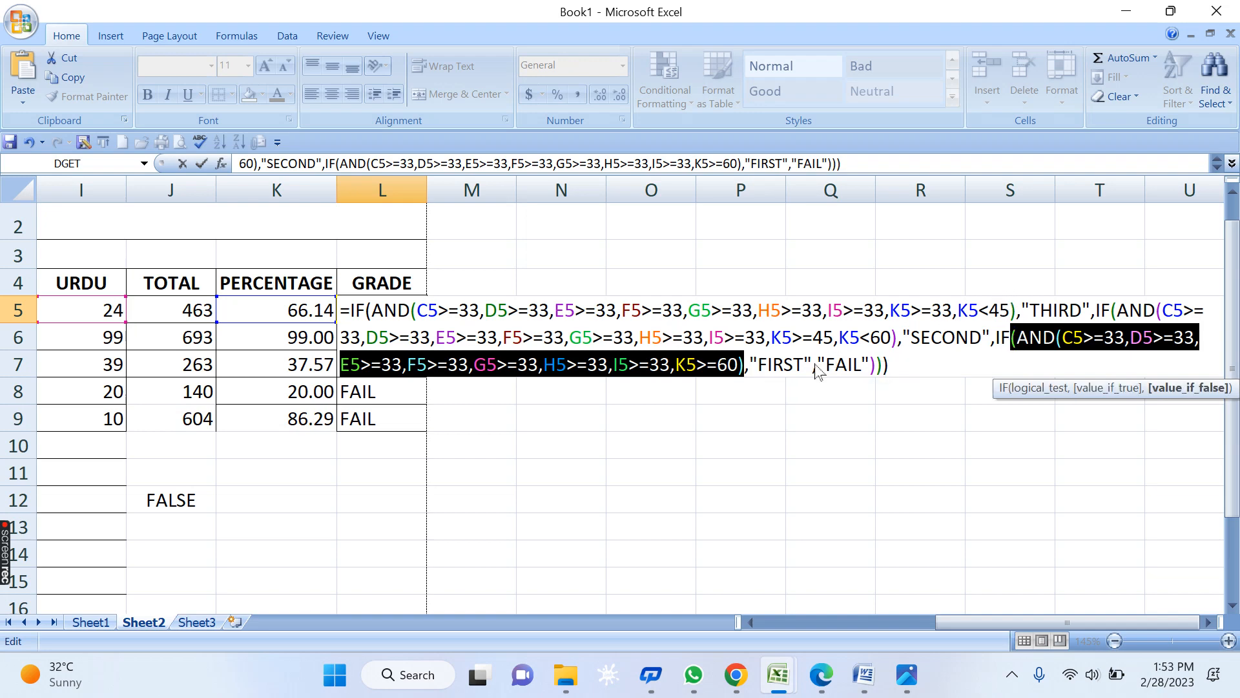
left_click_drag(992, 342, 746, 372)
key("ctrl+c")
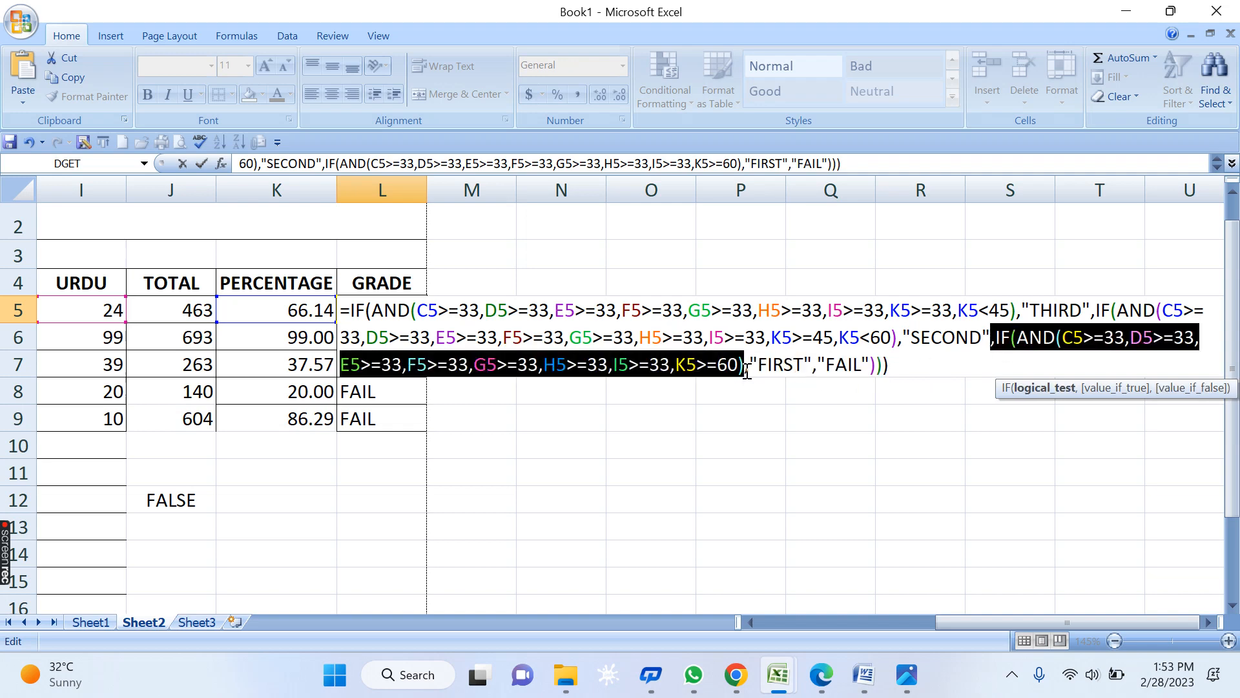
left_click(817, 365)
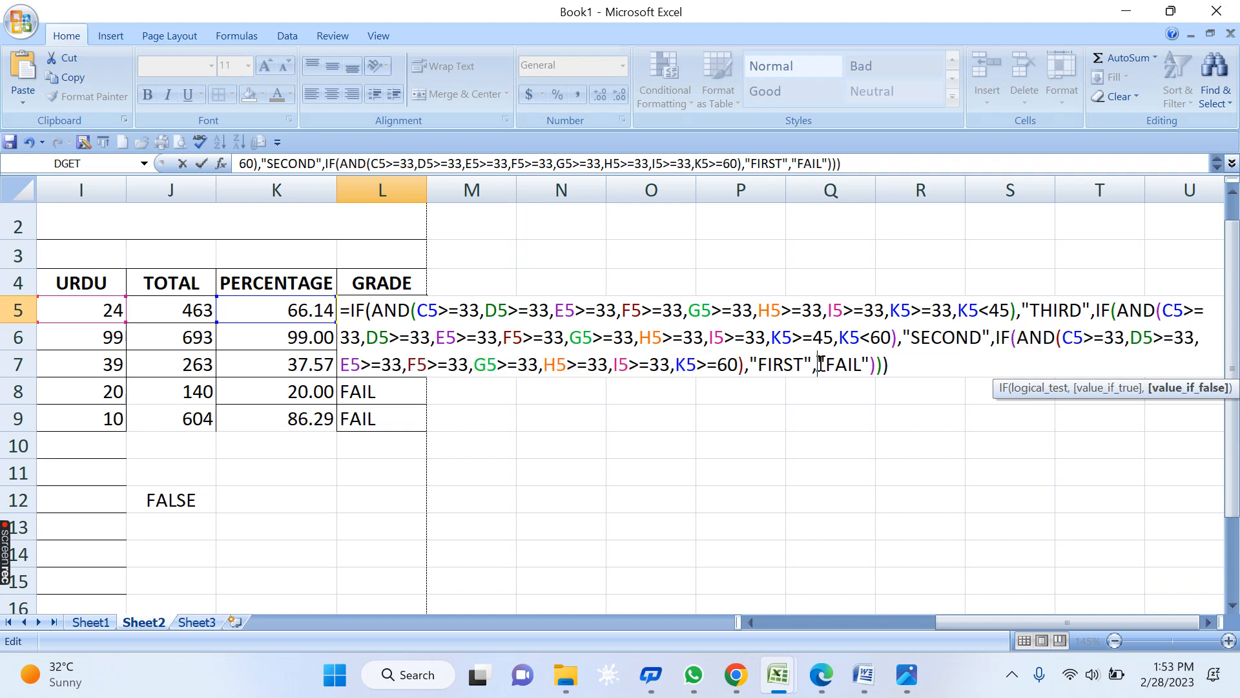
key("ctrl+v")
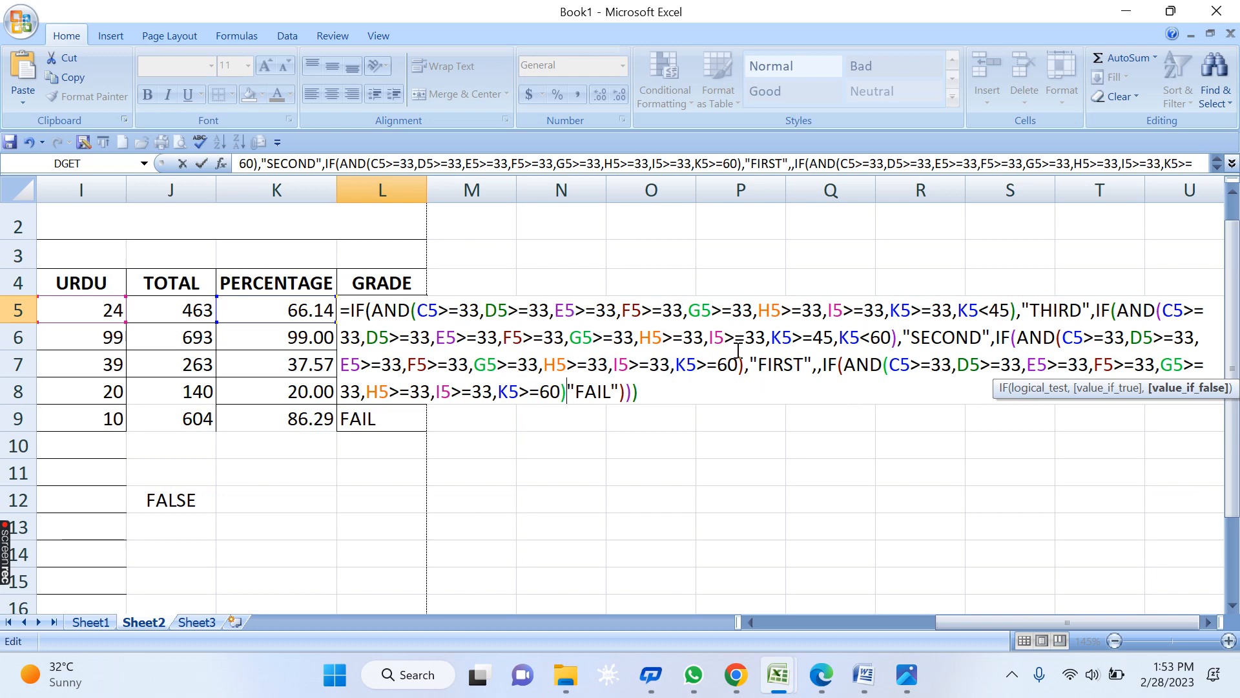
- Change the FIRST condition's I5 and K5 thresholds to 60 and 75, then cancel the L5 edit
left_click(879, 338)
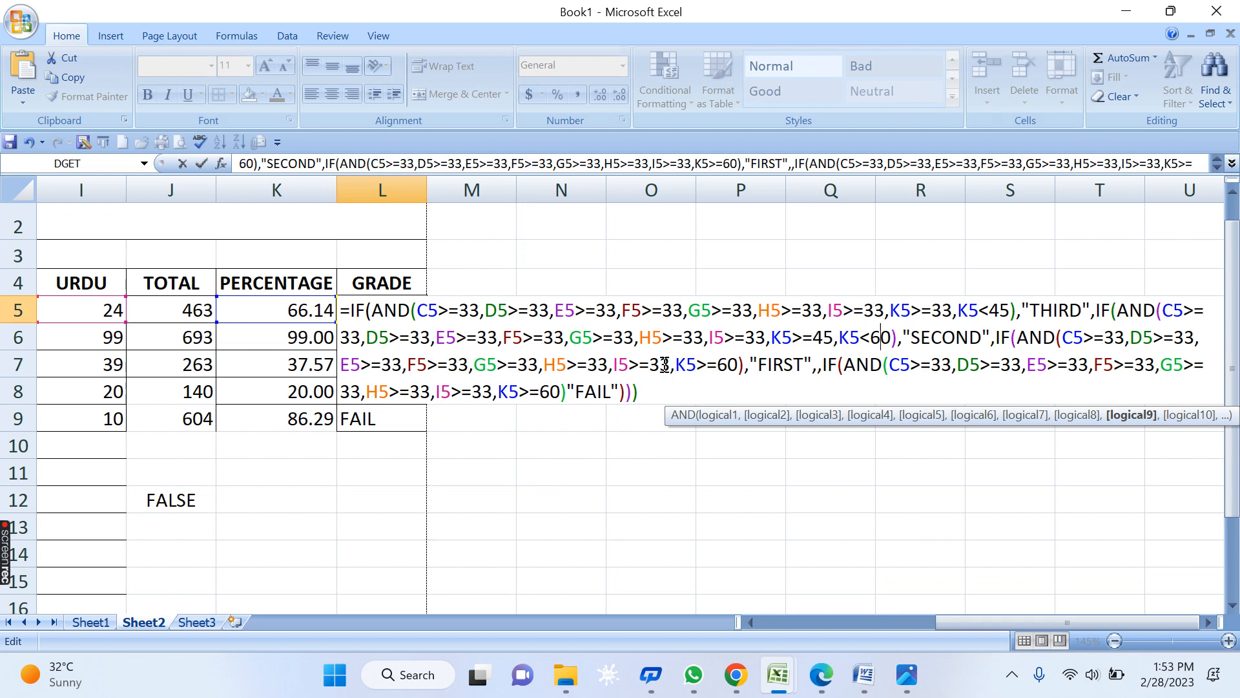
left_click_drag(669, 364, 649, 365)
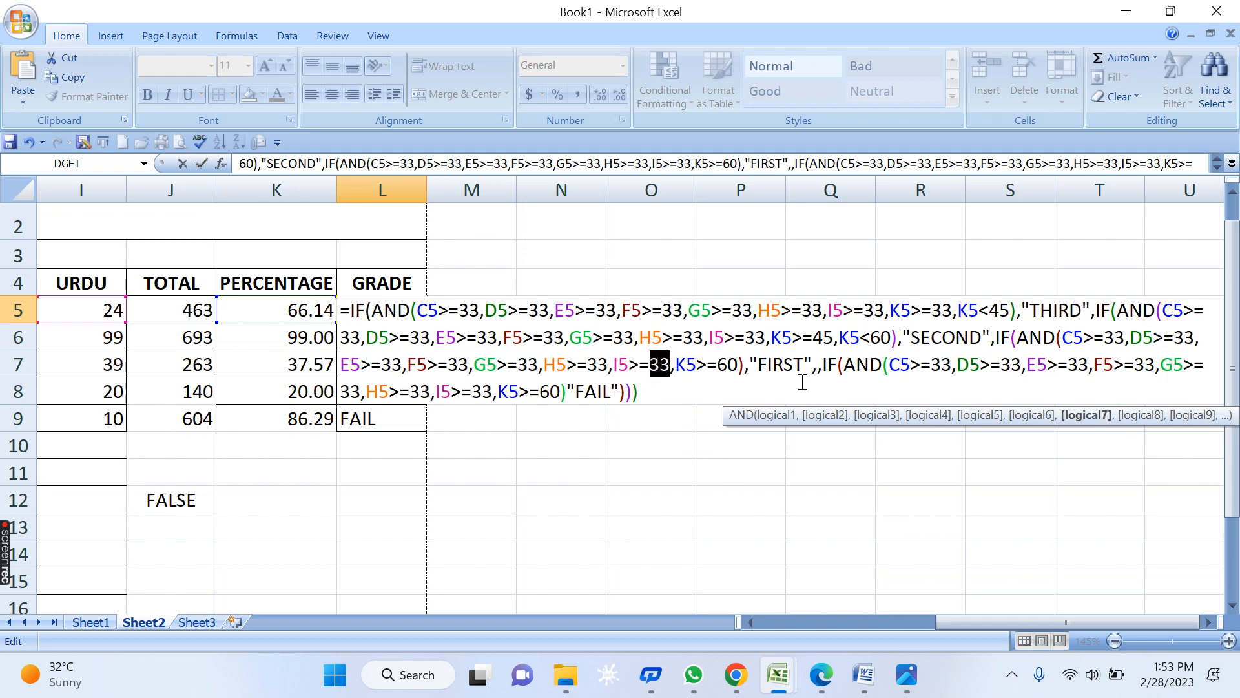
type("6")
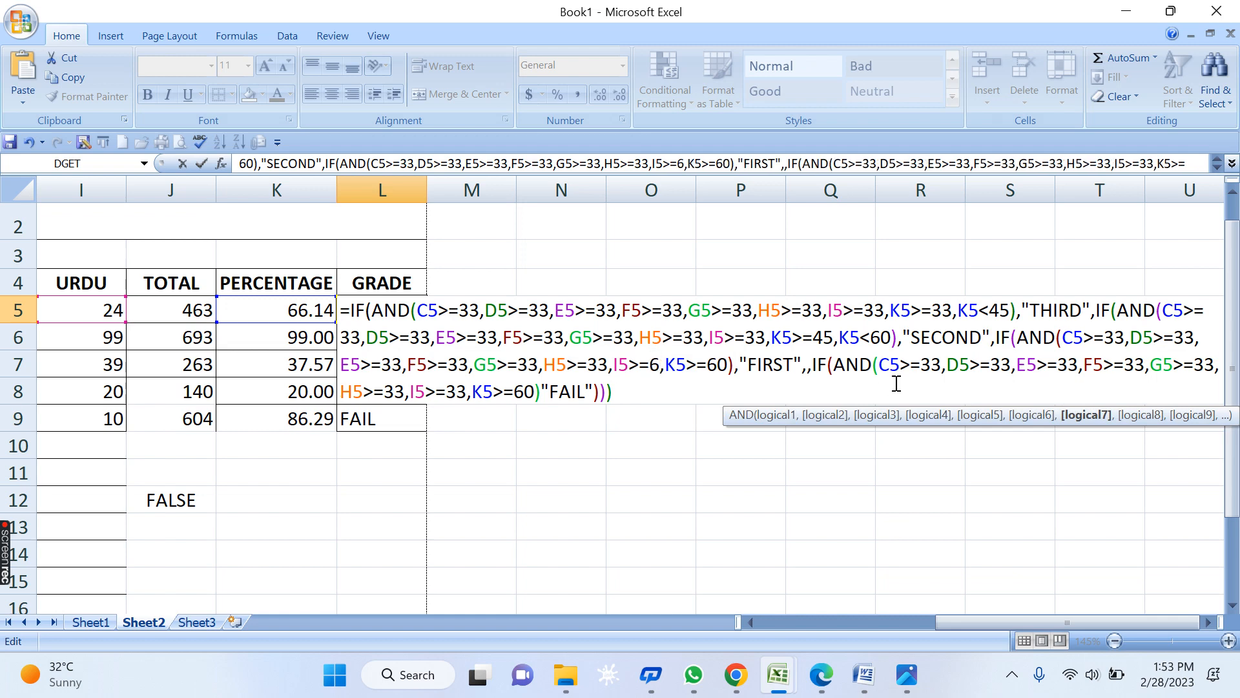
type("0")
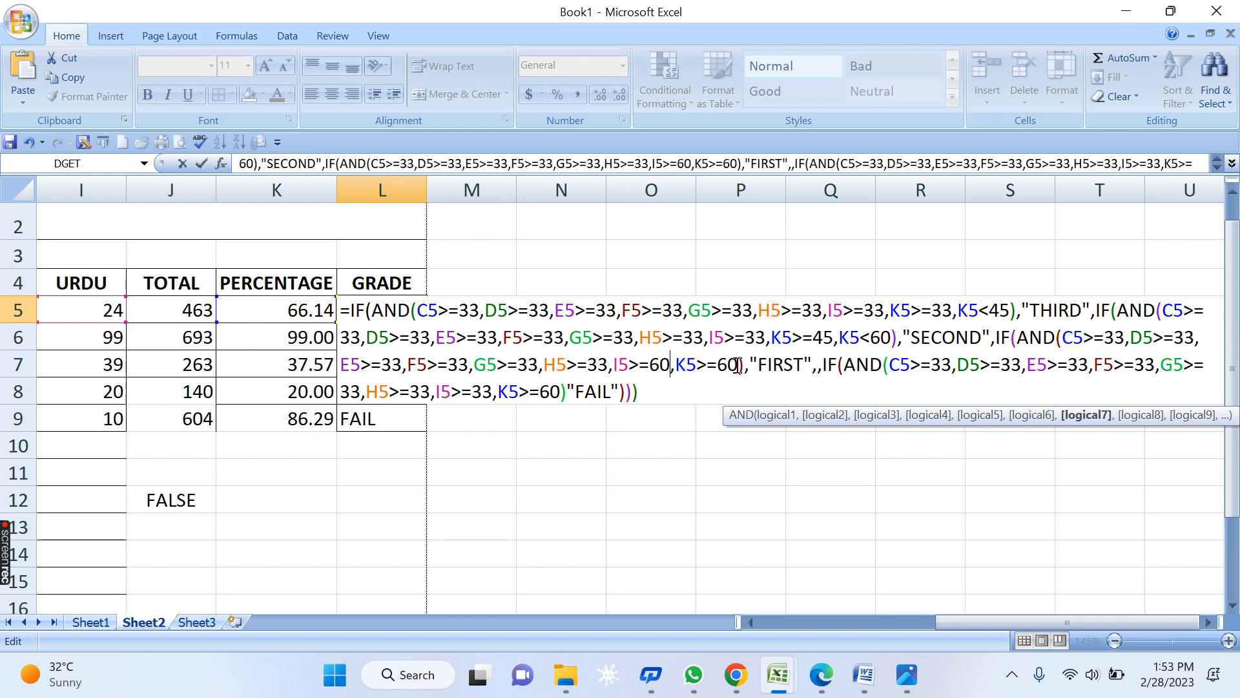
left_click_drag(738, 366, 719, 366)
type("75")
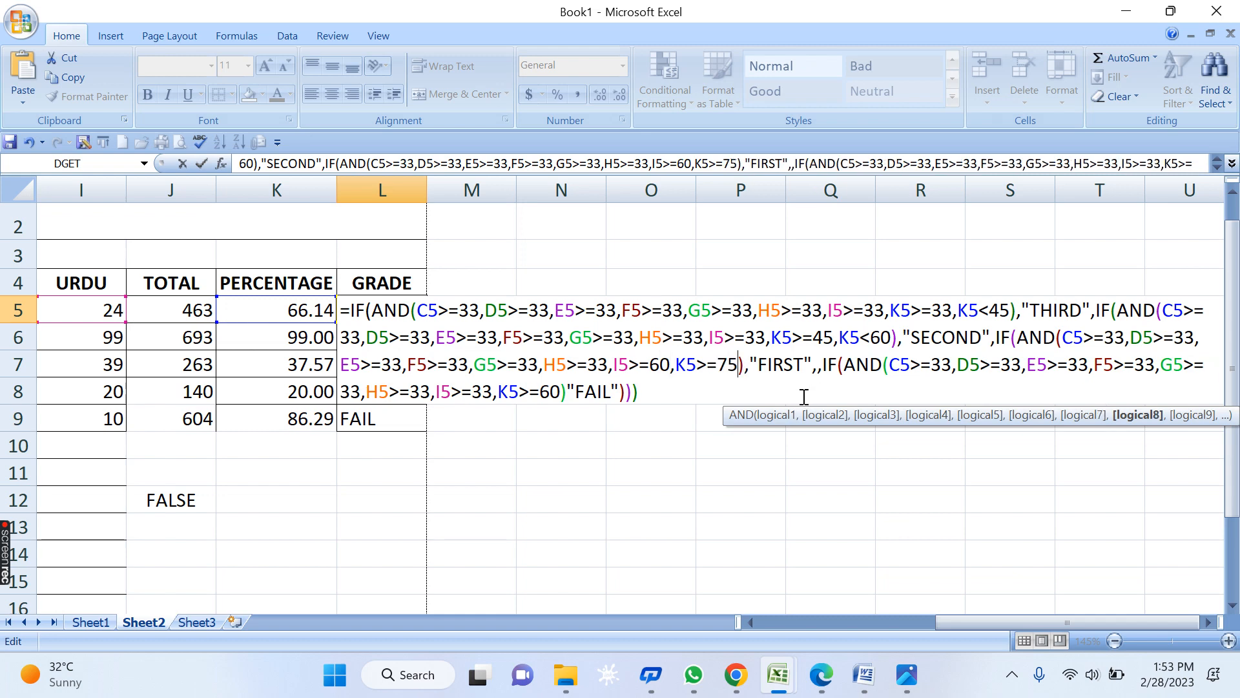
left_click(774, 366)
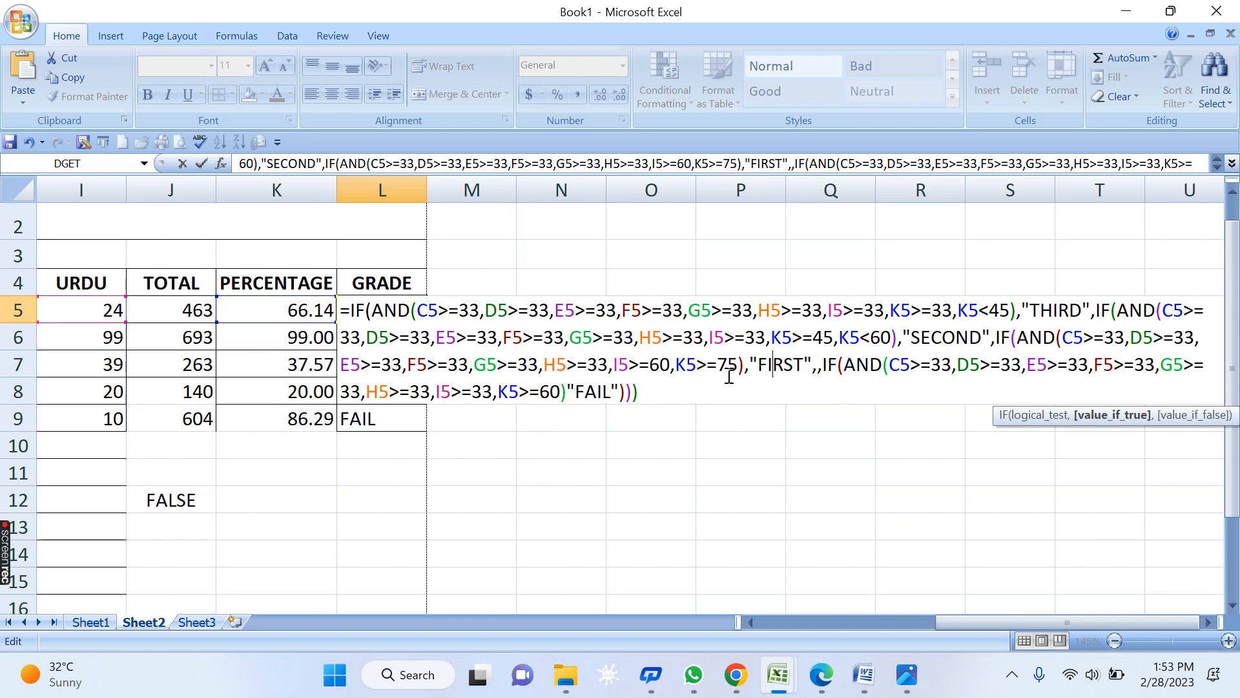
left_click_drag(492, 392, 472, 393)
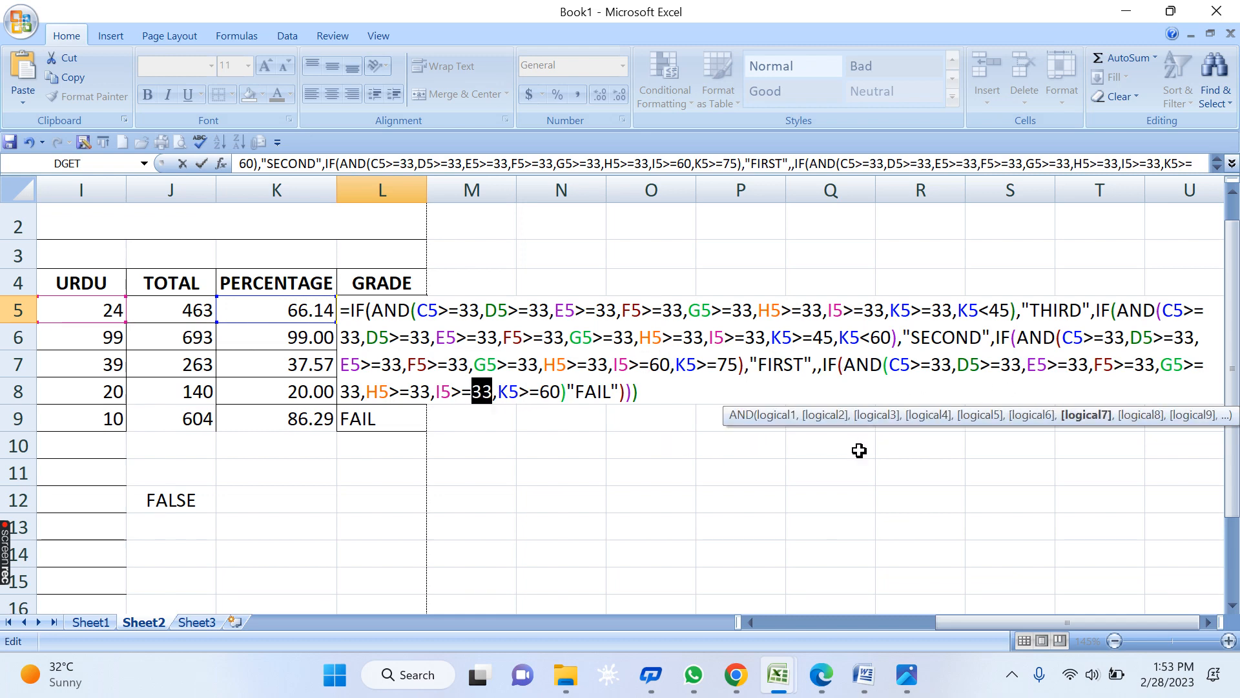
type("60")
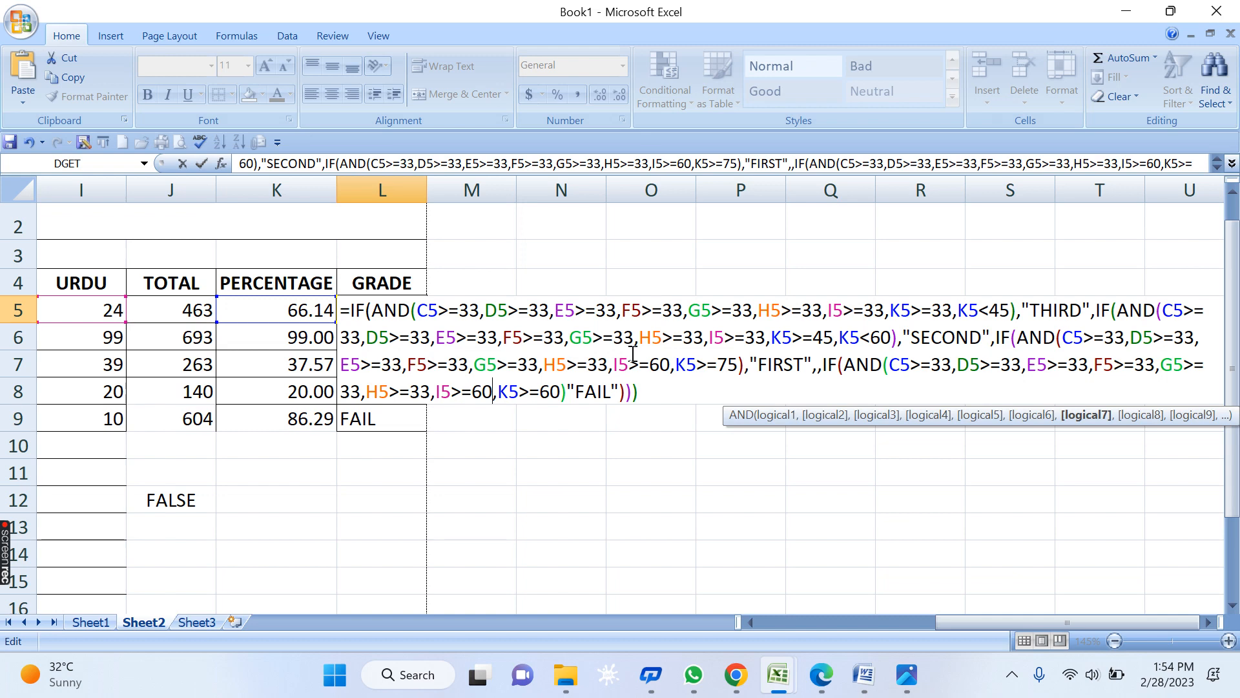
key("Escape")
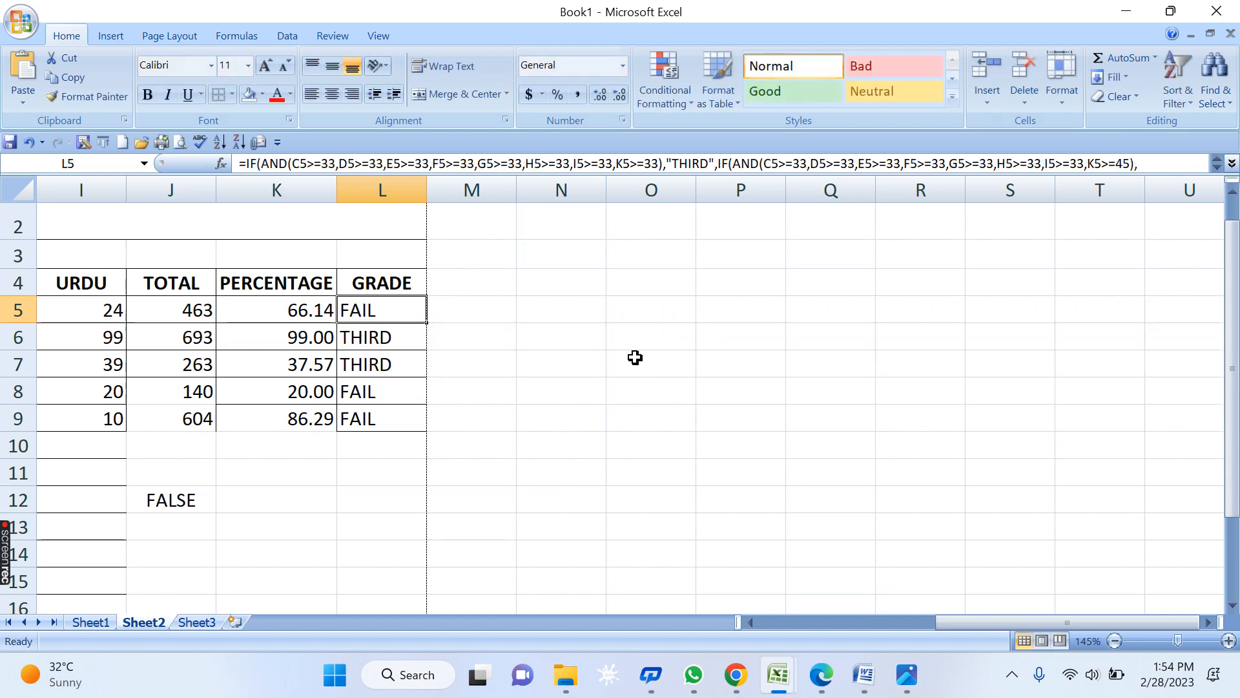
- Reopen L5, add K5<45 to its THIRD condition, and select that AND condition for copying
left_click(660, 412)
left_click(398, 311)
key("F2")
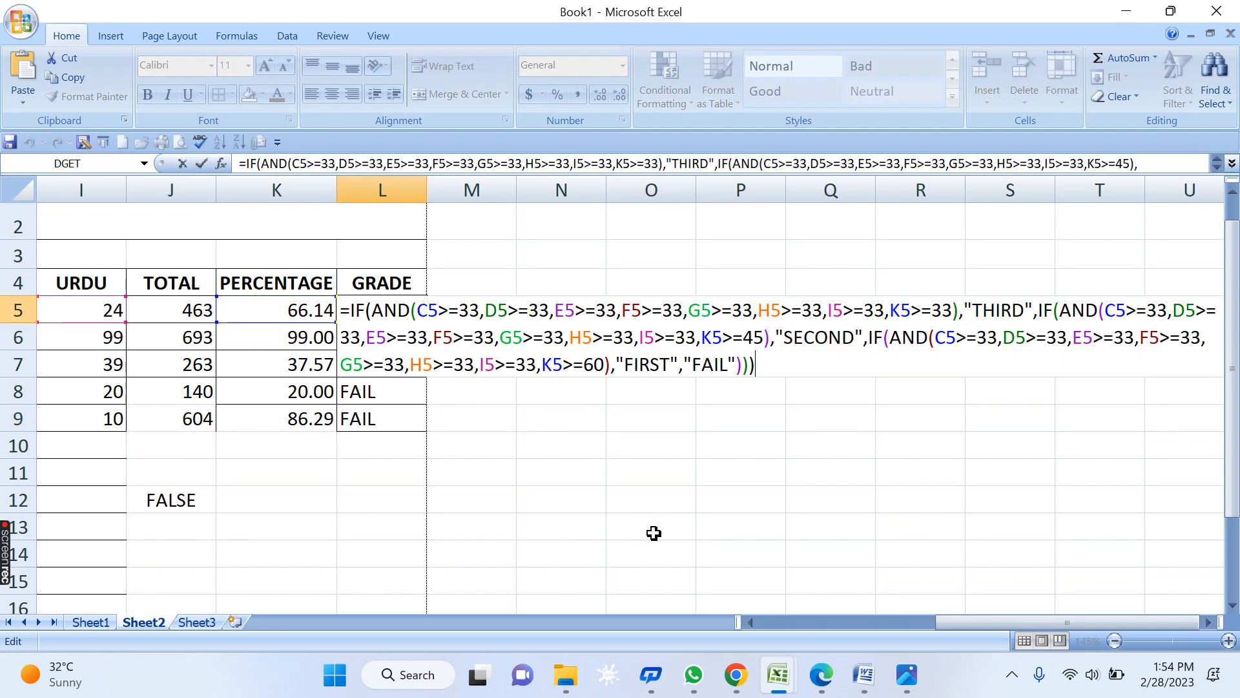
left_click(957, 310)
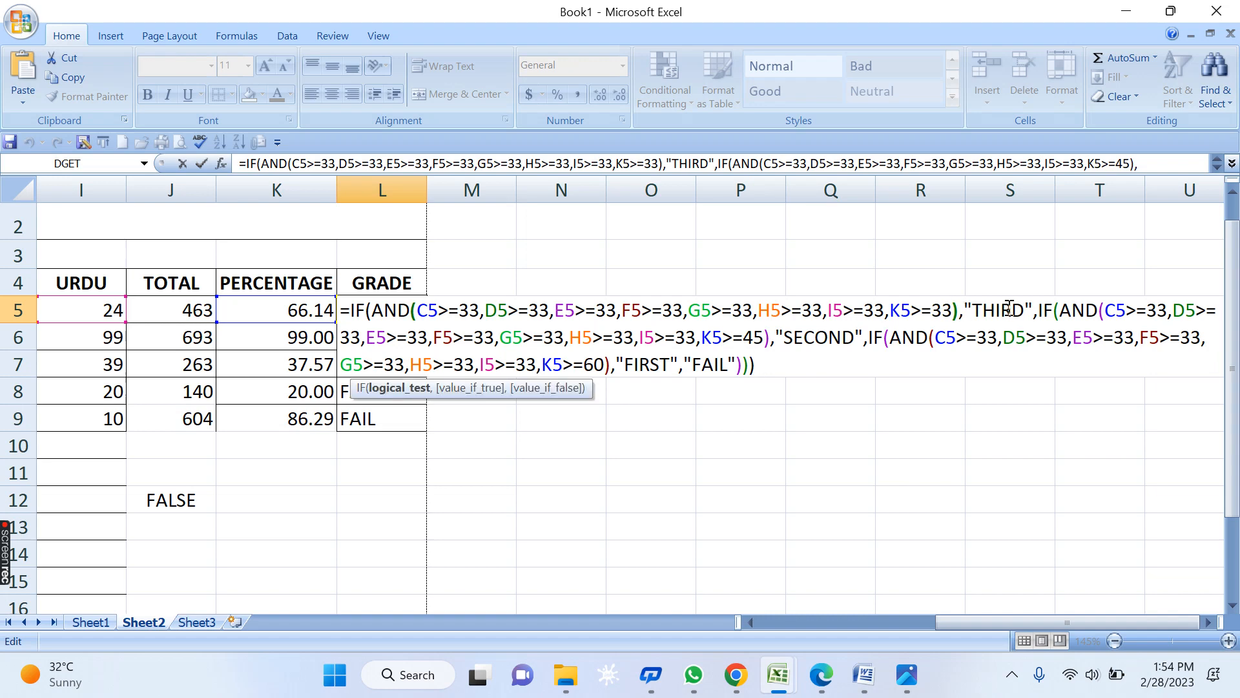
key("Left")
type(",")
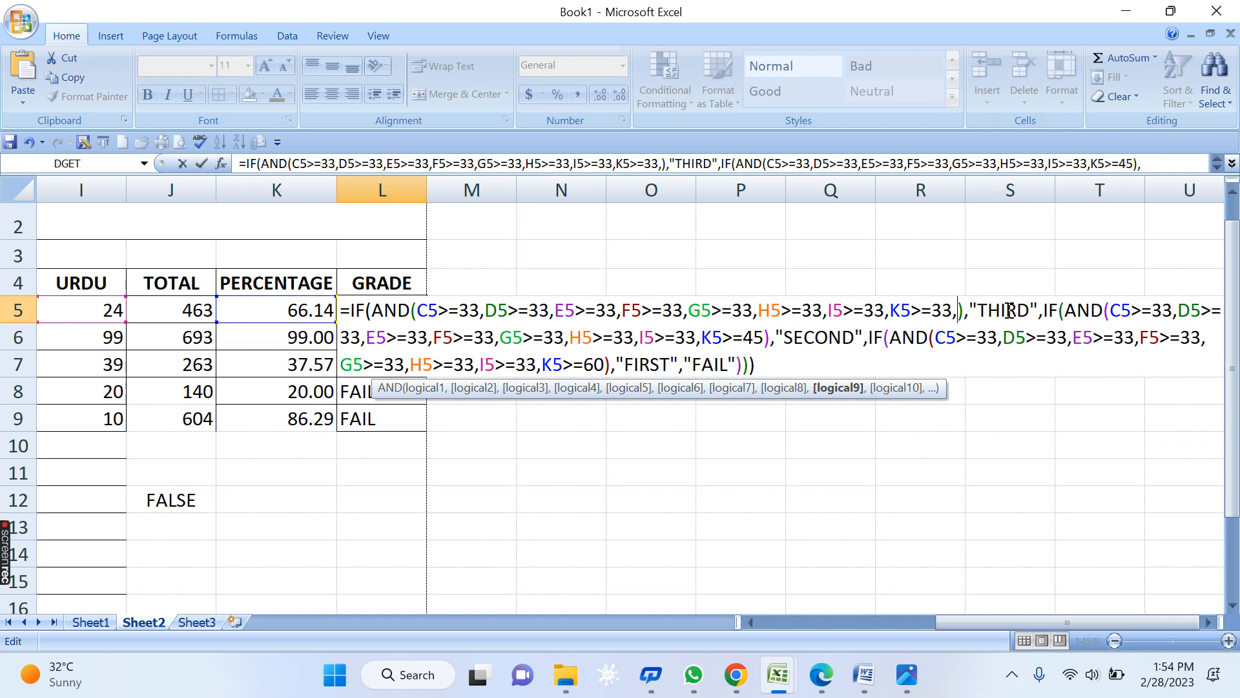
type("K")
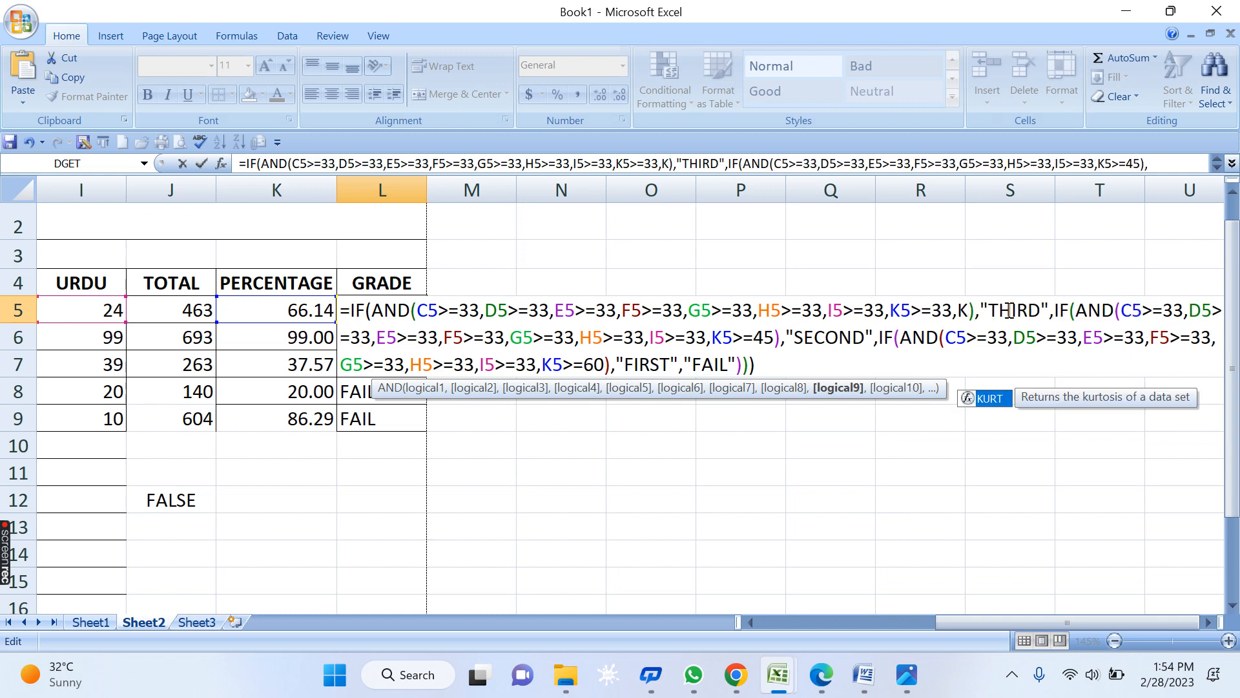
type("5")
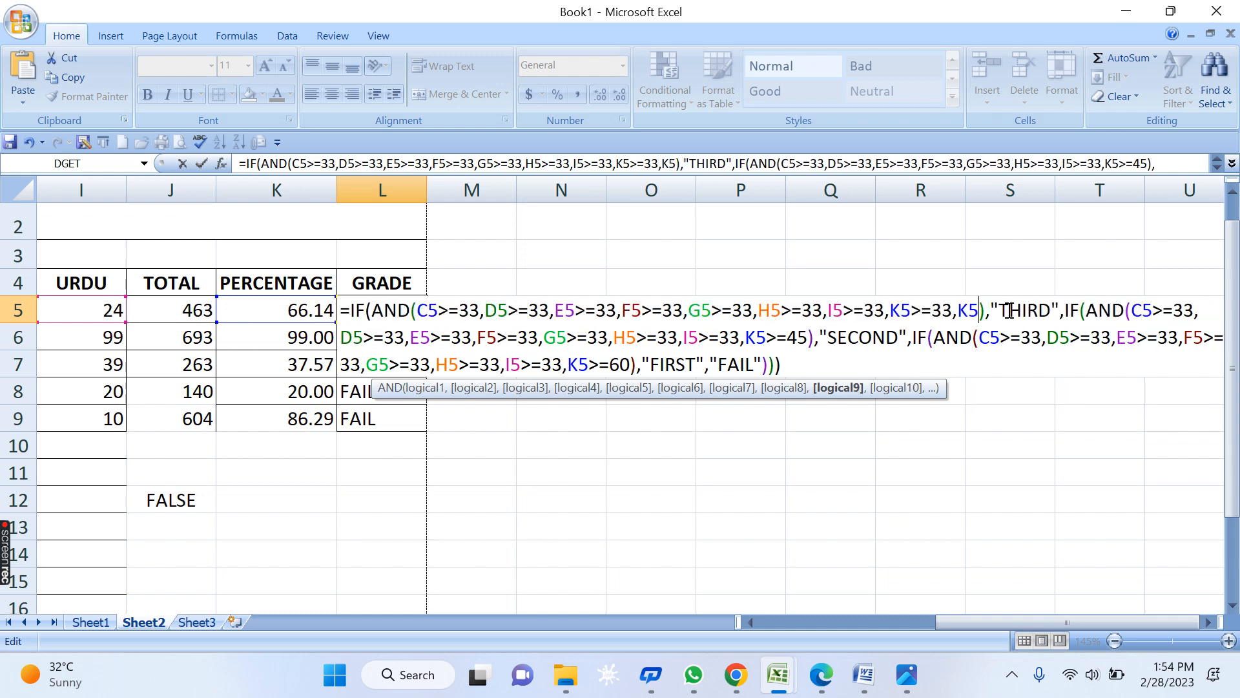
type("<")
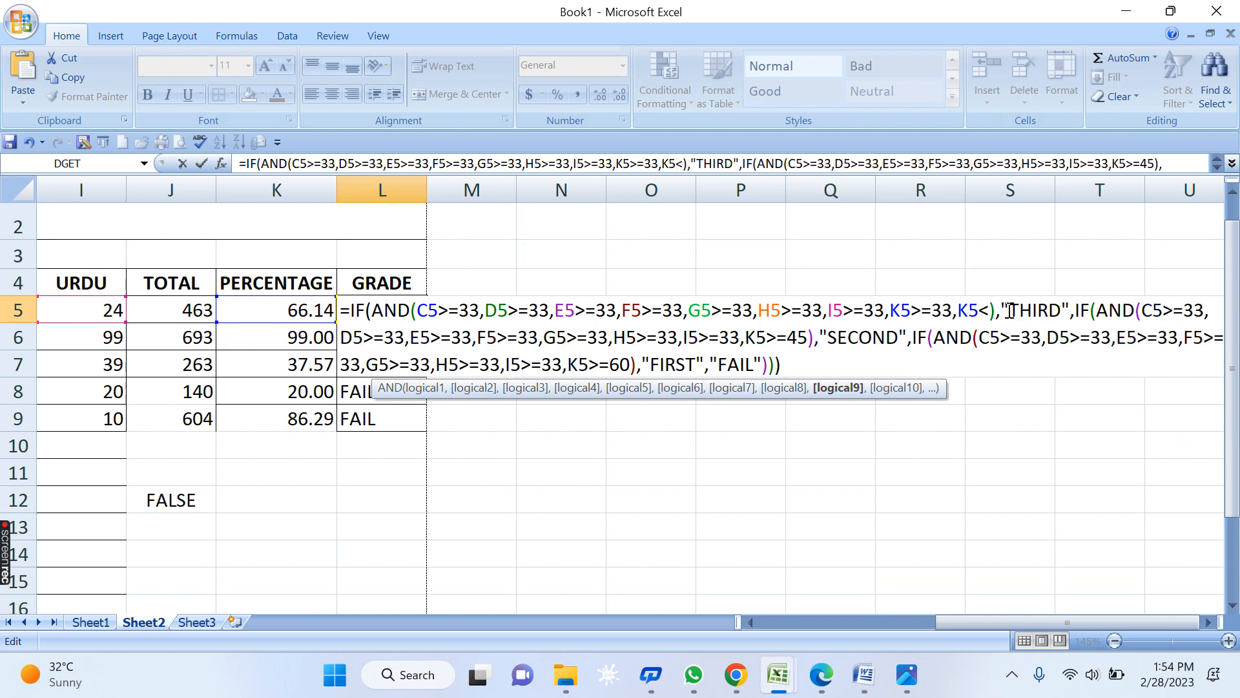
type("45")
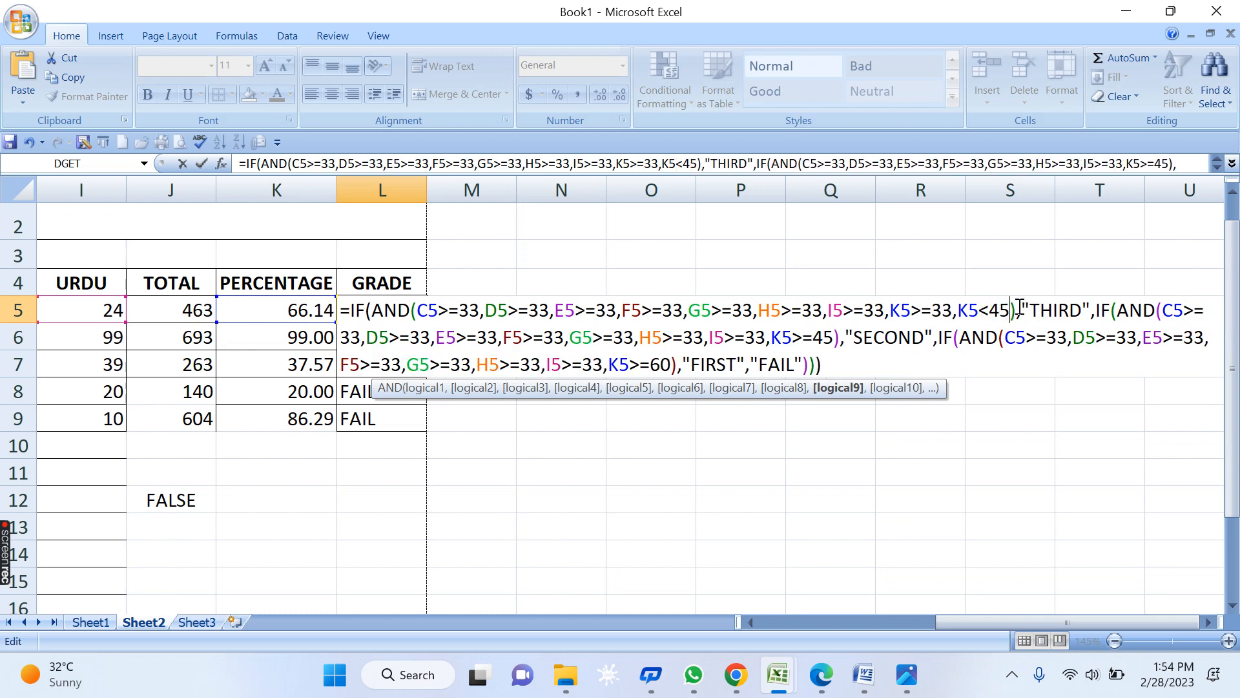
left_click_drag(1020, 309, 375, 315)
key("ctrl+c")
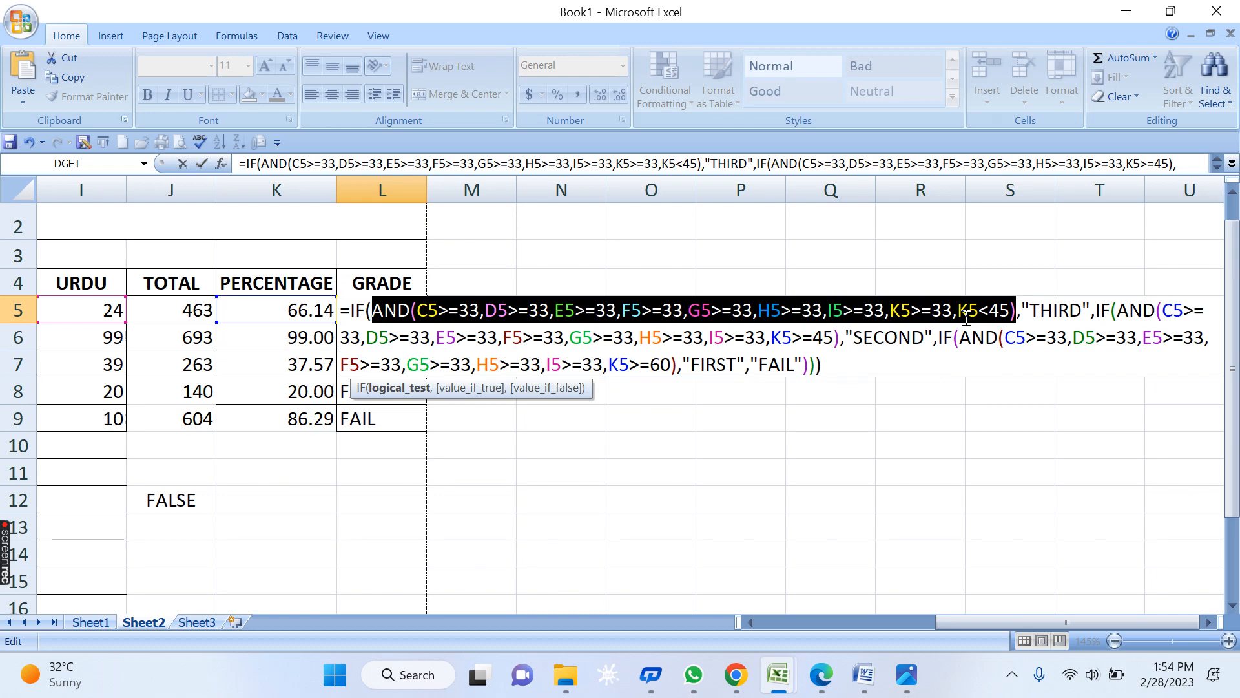
left_click(1112, 310)
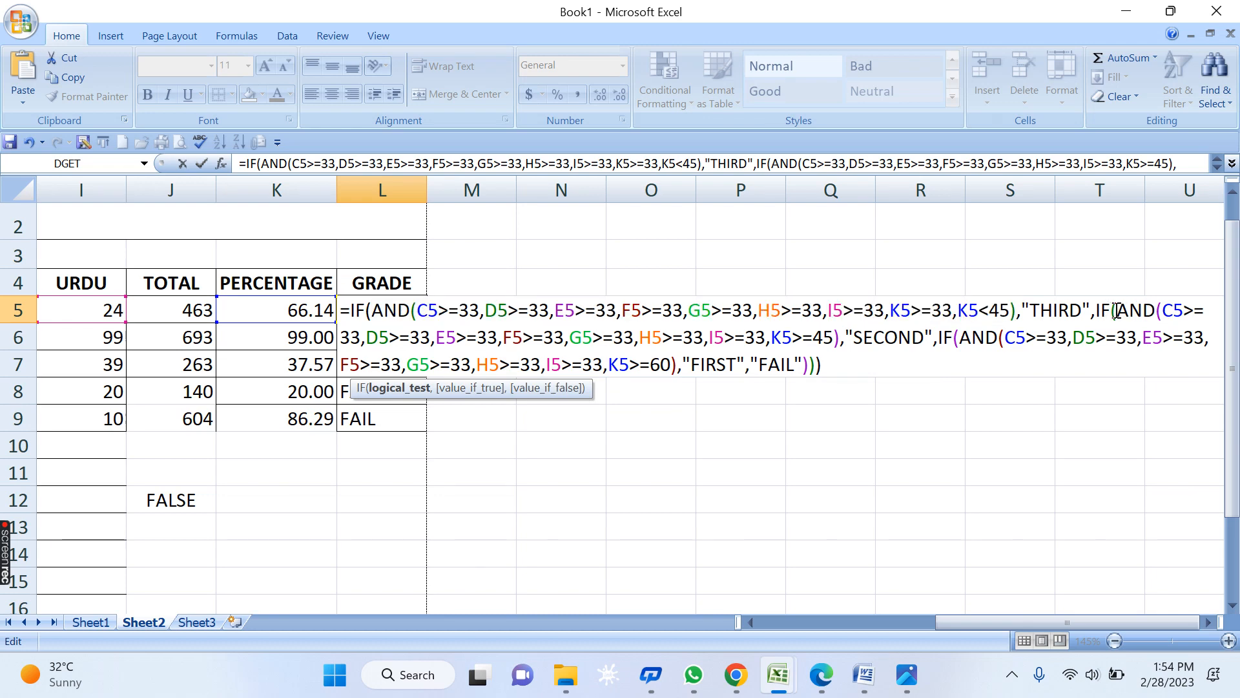
- Paste the copied condition over L5's SECOND test and set its limits to K5>=45 and K5<60
left_click_drag(1114, 311, 840, 349)
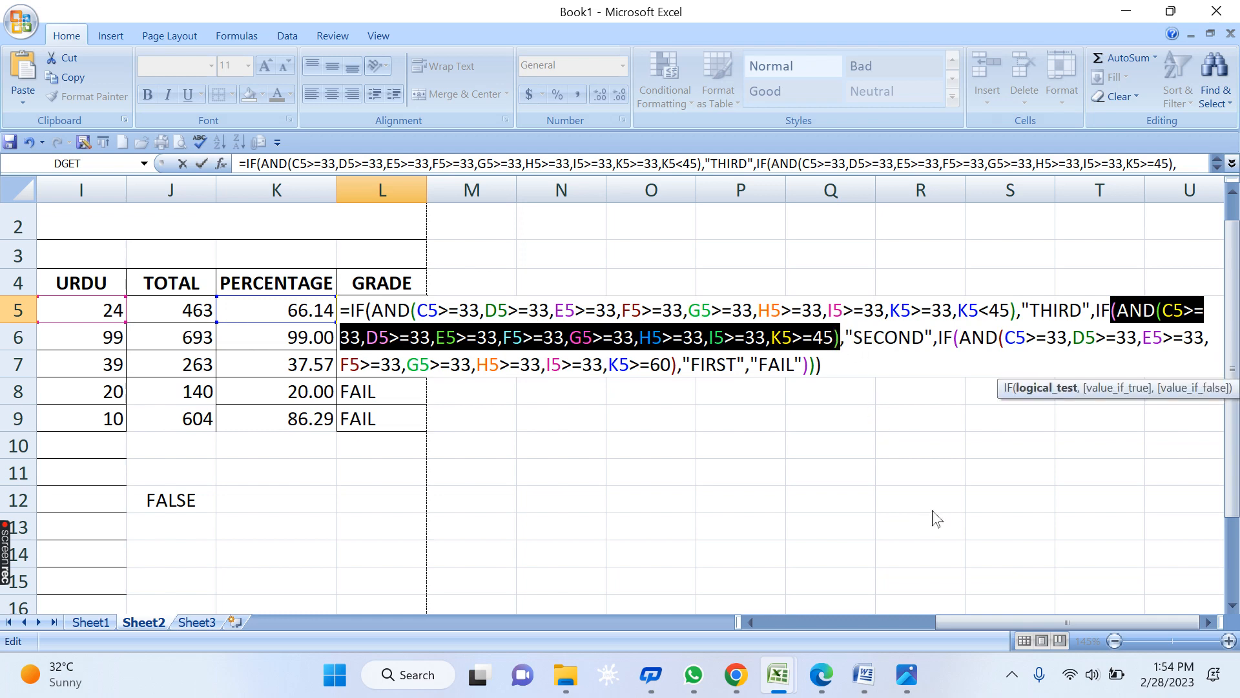
key("ctrl+v")
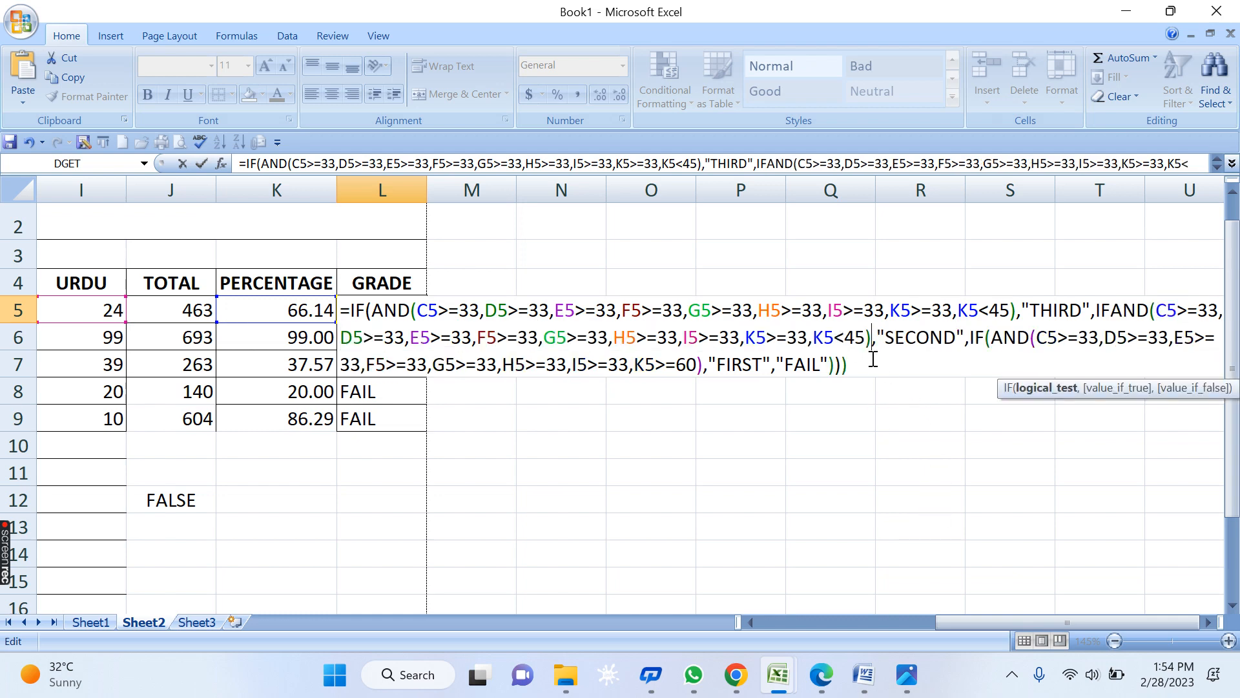
key("Left")
key("Left")
key("Left")
key("Left")
key("Left")
key("Left")
key("Left")
key("Left")
key("shift+Left")
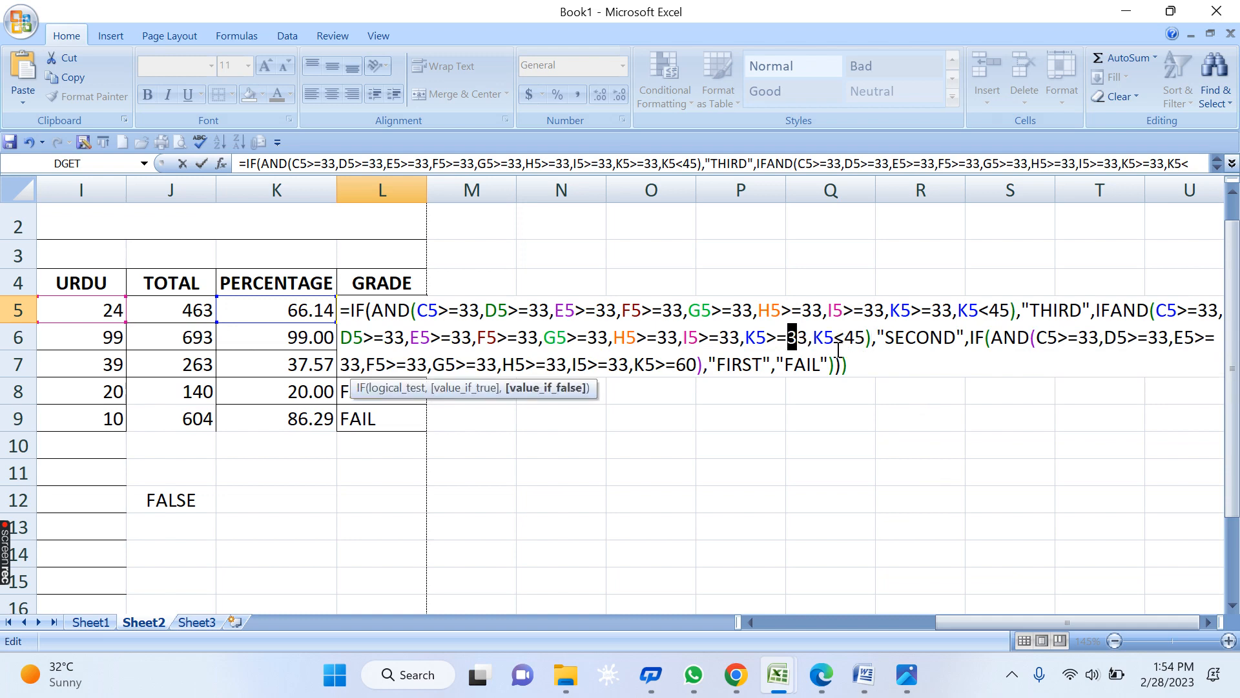
type("4")
key("Right")
key("Right")
key("Right")
key("Right")
key("Right")
key("shift+Right")
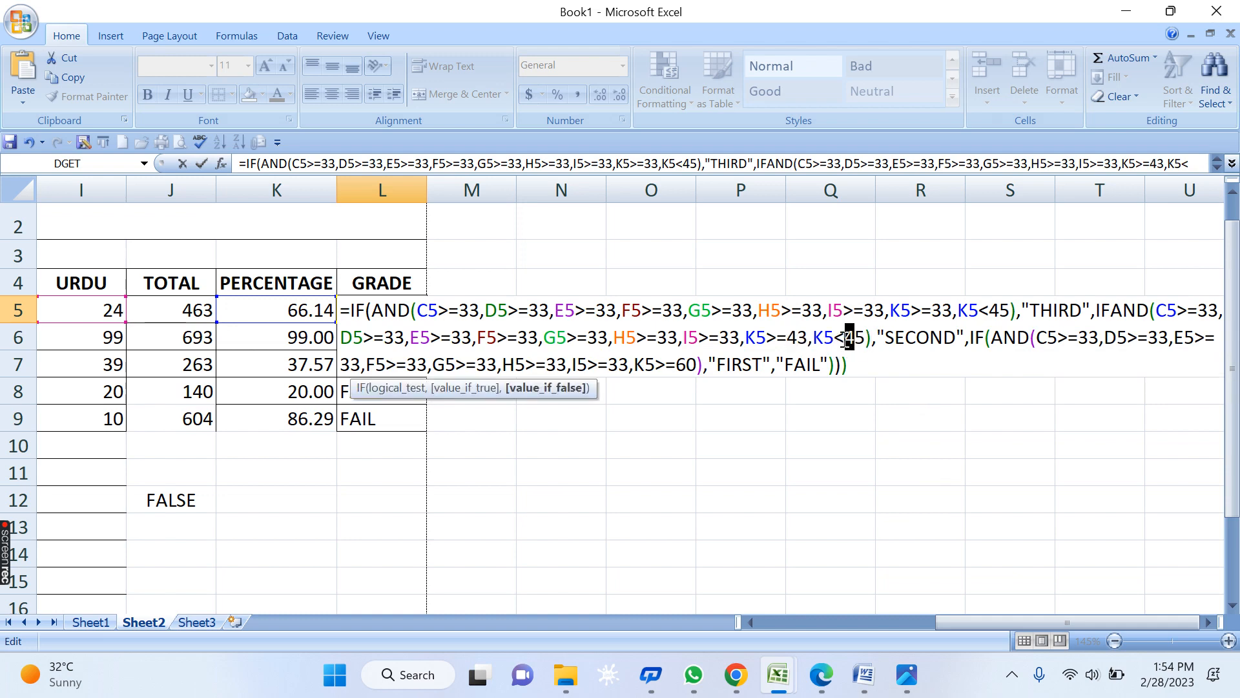
key("shift+Right")
left_click_drag(798, 336, 847, 339)
type("5<60")
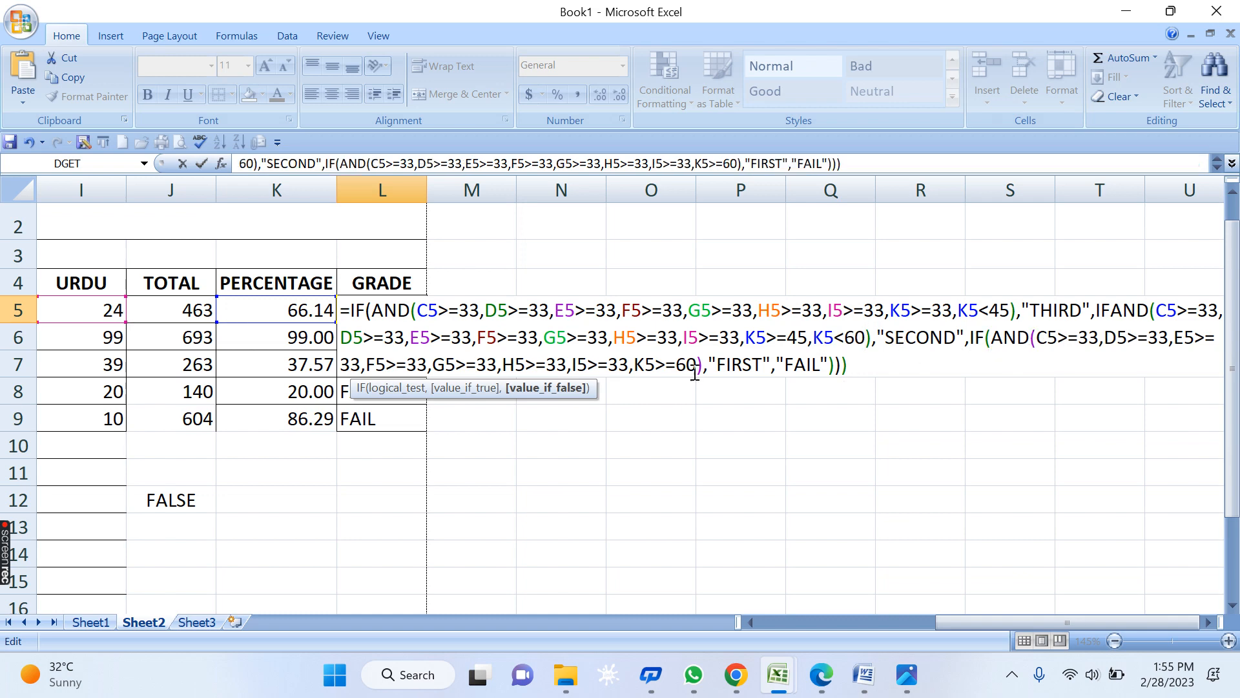
- Add K5<75 after K5>=60 so the FIRST grade's condition requires 60 up to below 75
left_click(1024, 336)
left_click(751, 362)
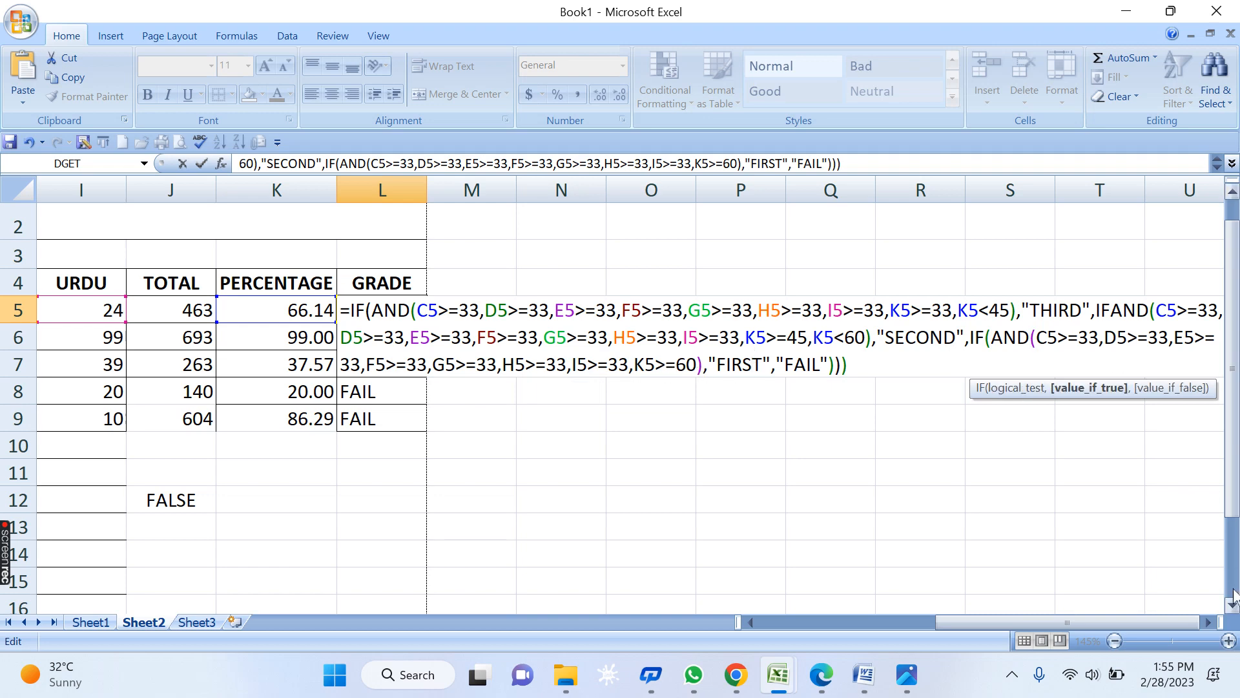
left_click(1208, 622)
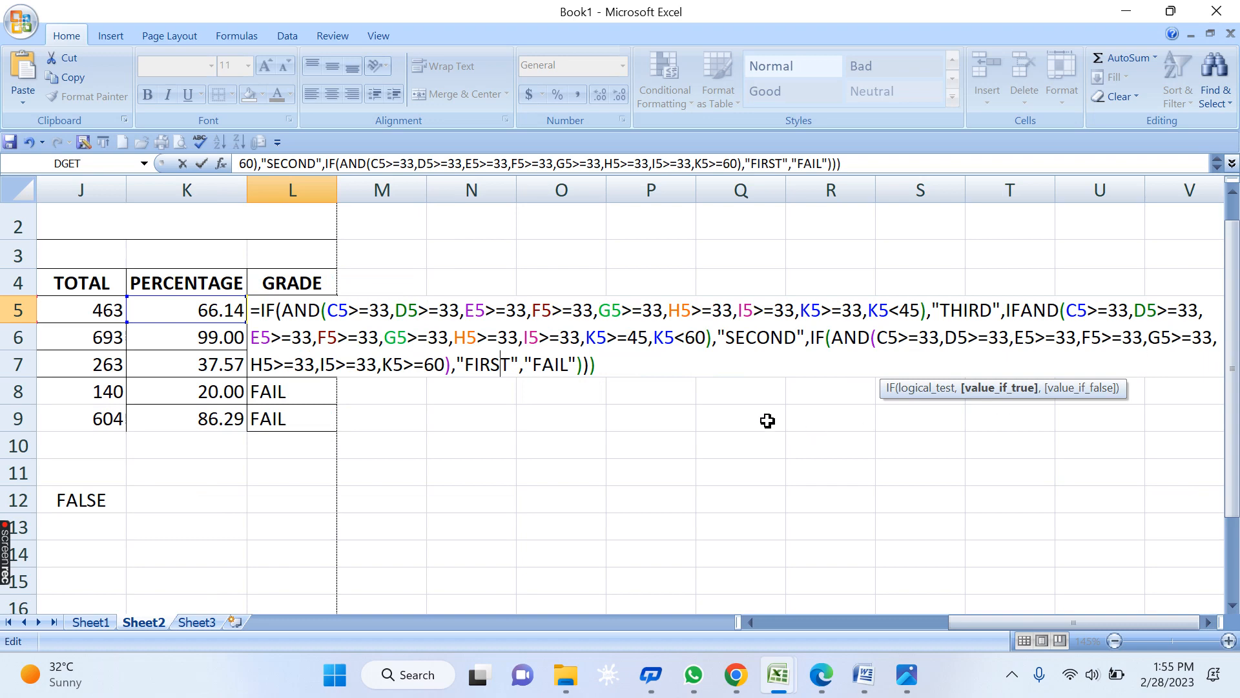
left_click(392, 366)
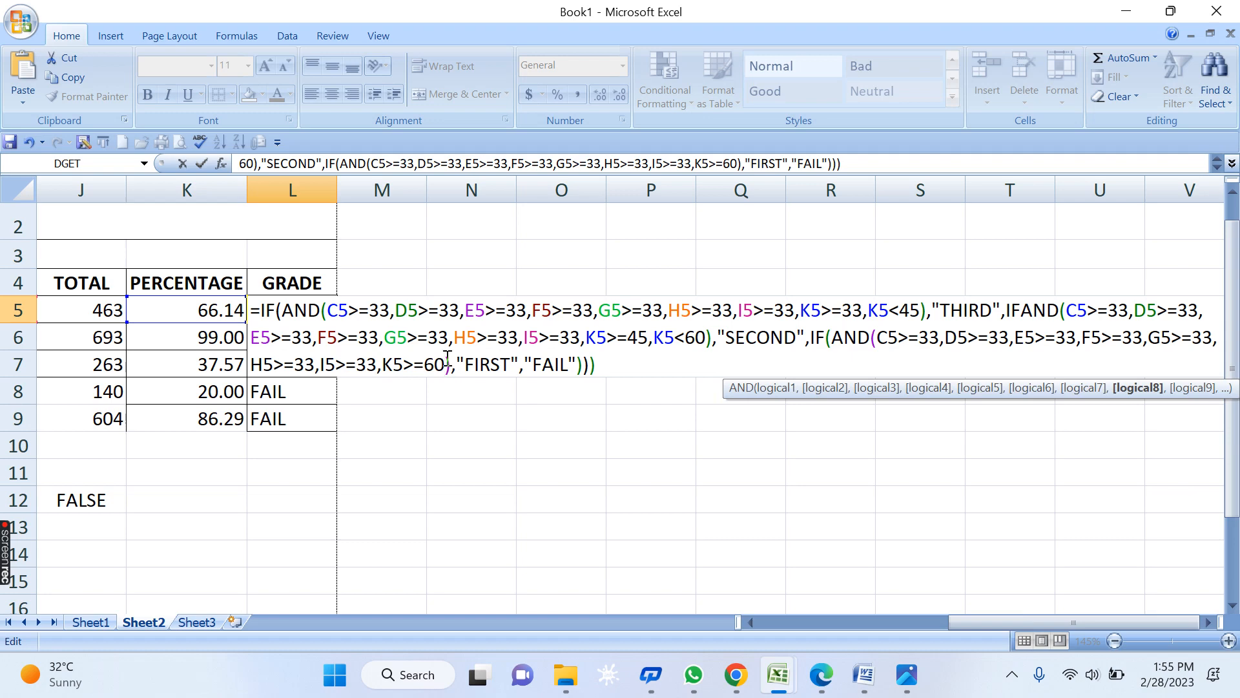
type(",")
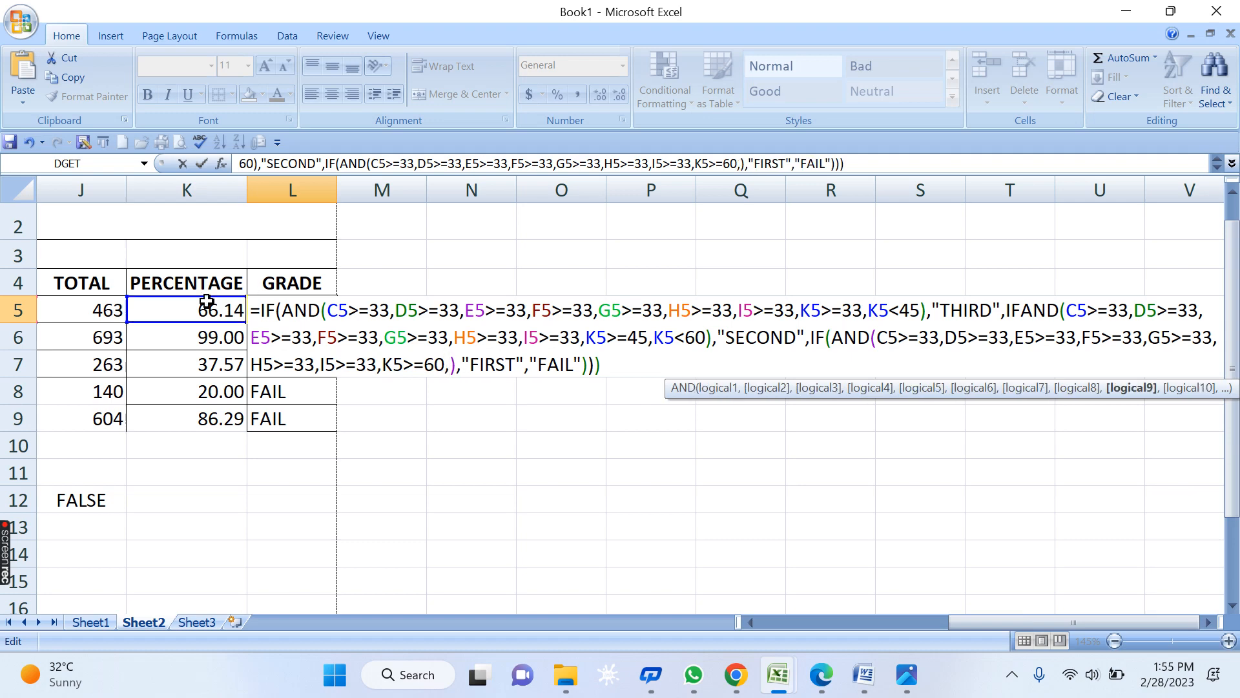
left_click(195, 304)
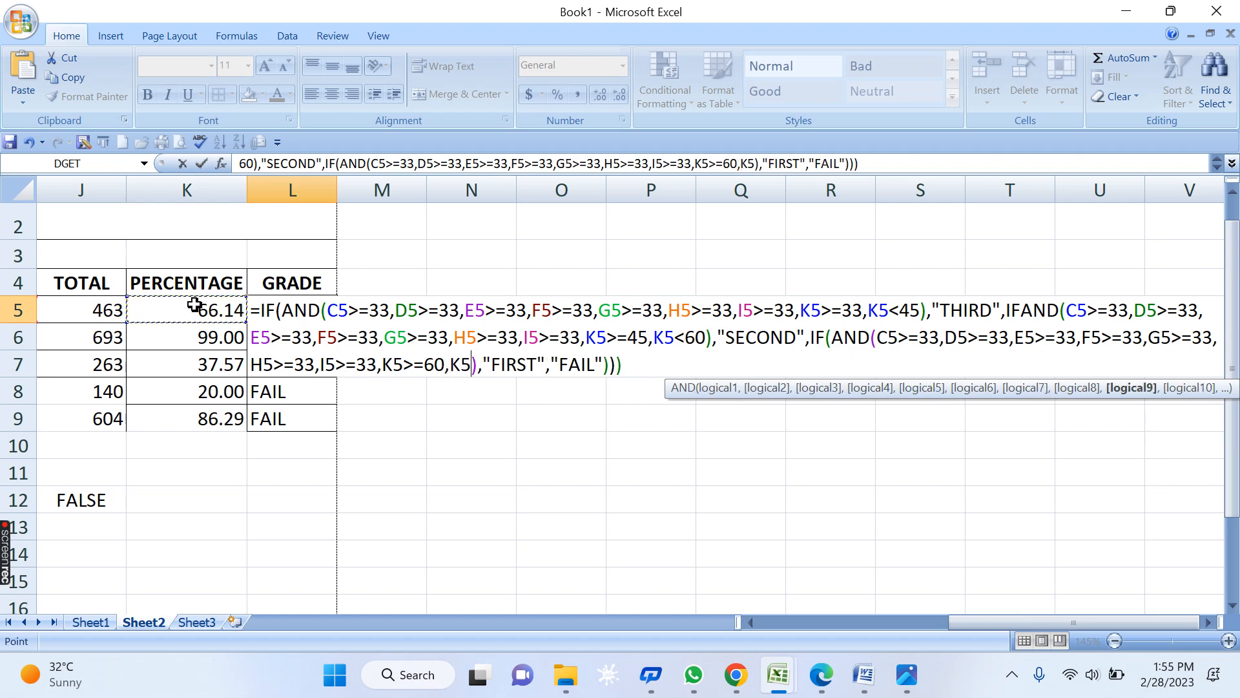
type("<75")
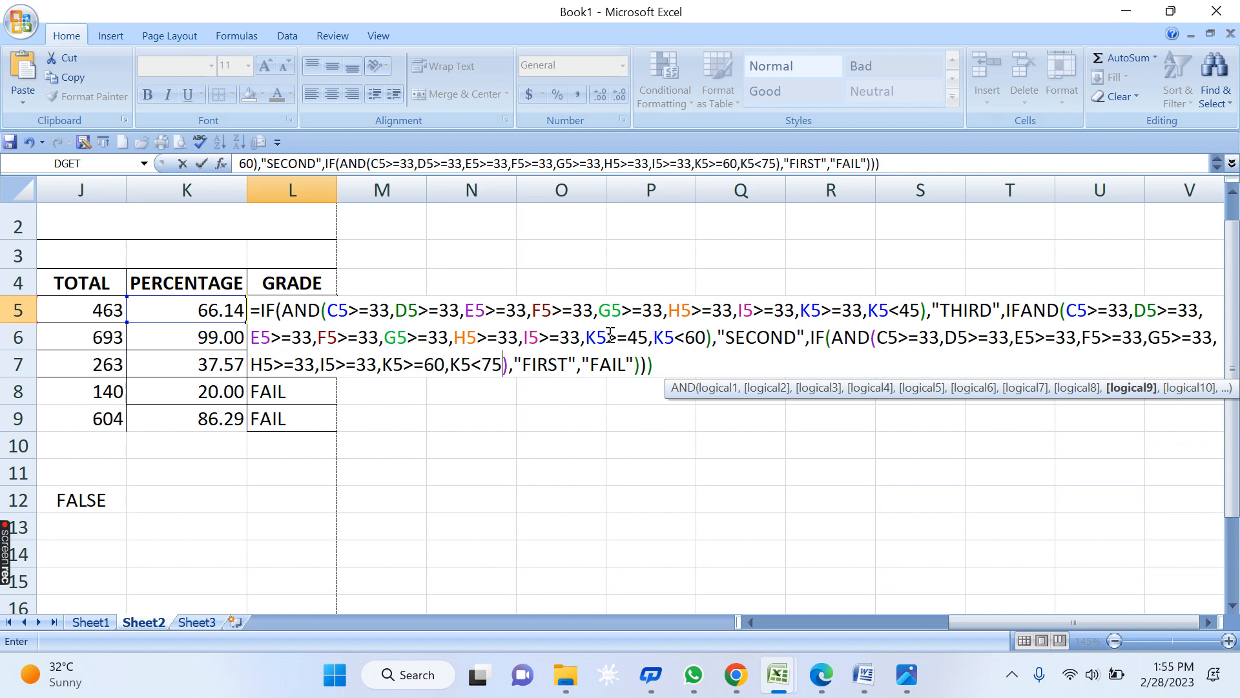
- Restore the K5>=45 limit in the SECOND grade's condition after an accidental deletion
left_click(632, 337)
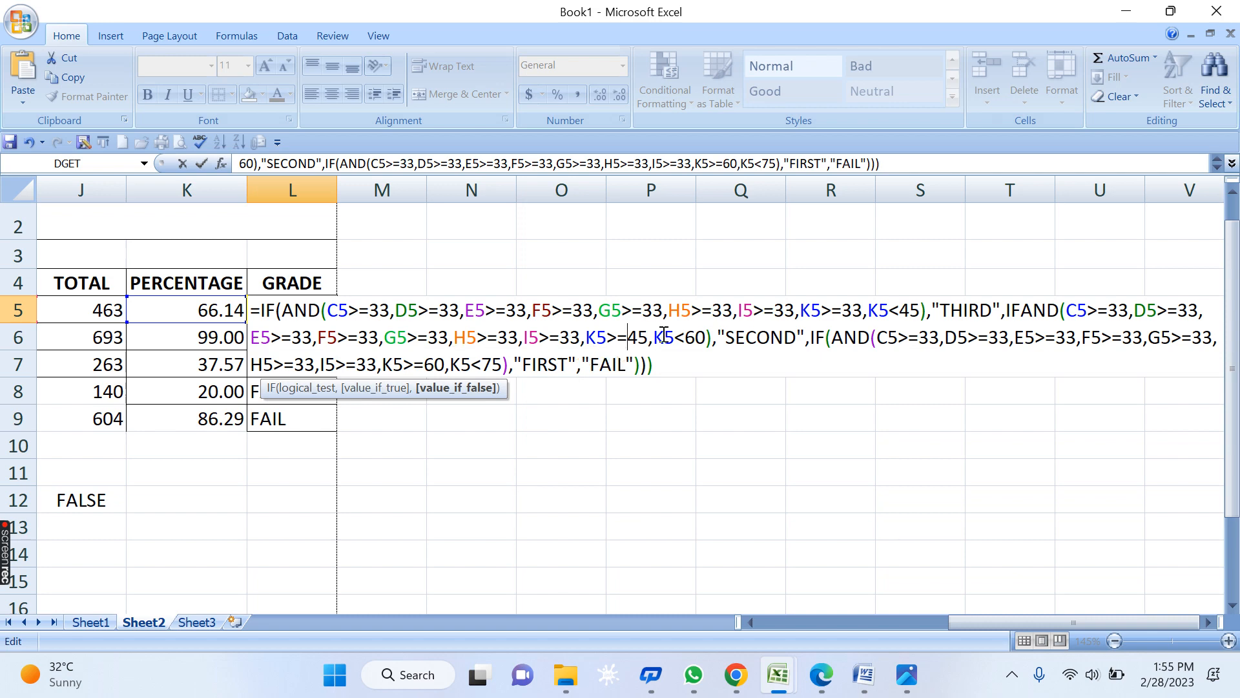
key("BackSpace")
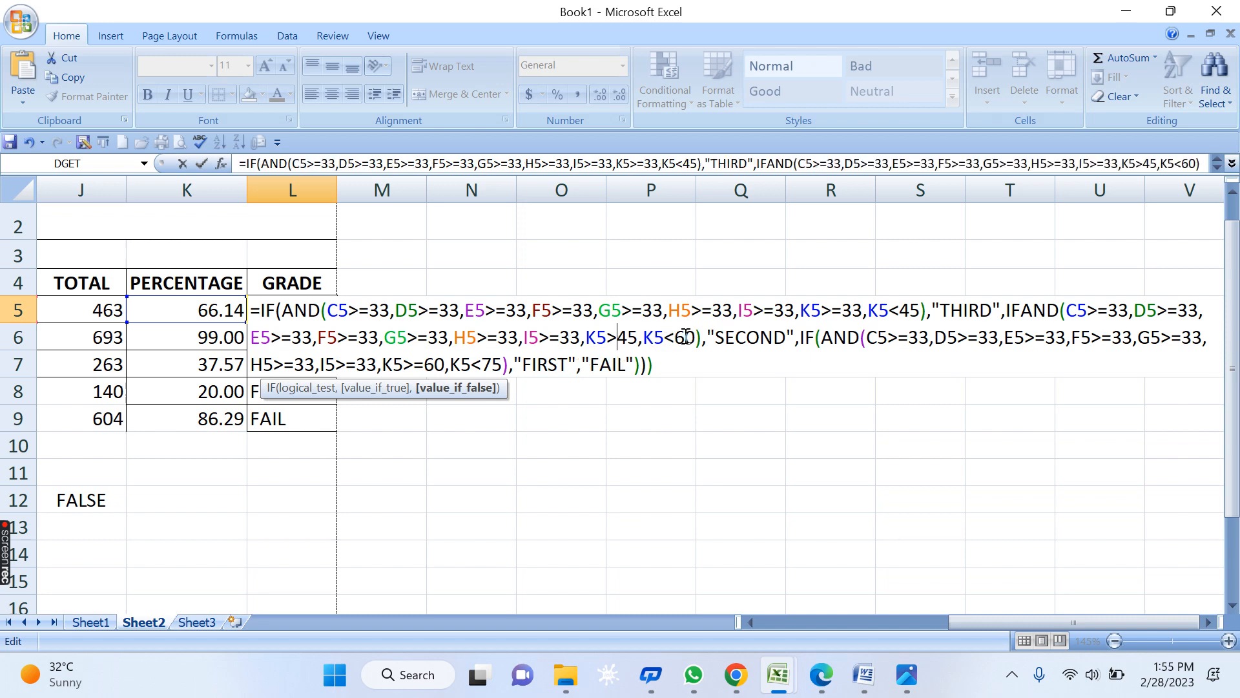
left_click_drag(635, 338, 628, 337)
left_click(617, 337)
type("=")
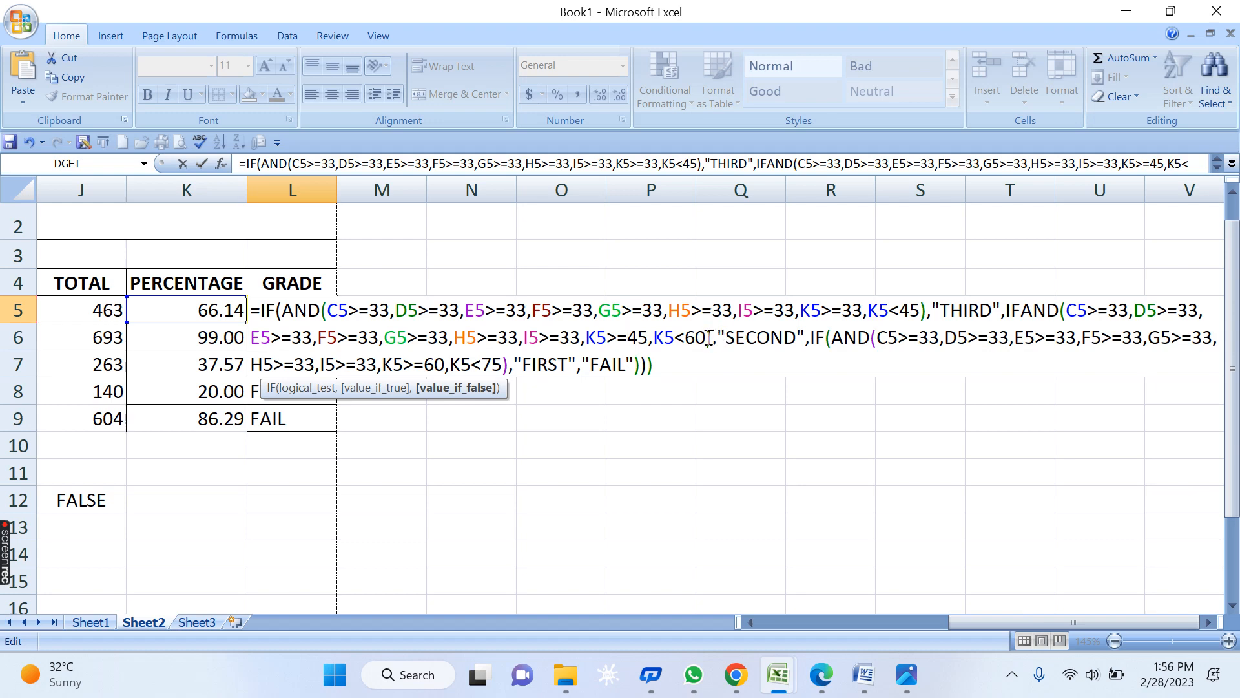
left_click(708, 337)
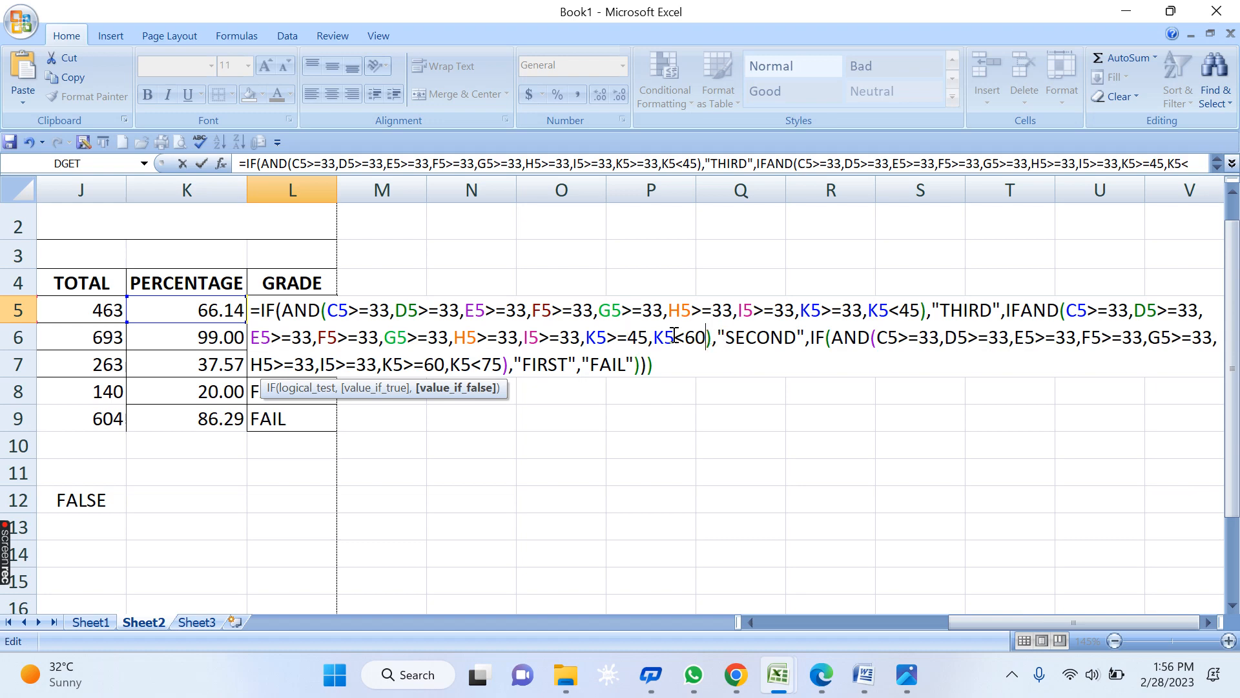
left_click(816, 338)
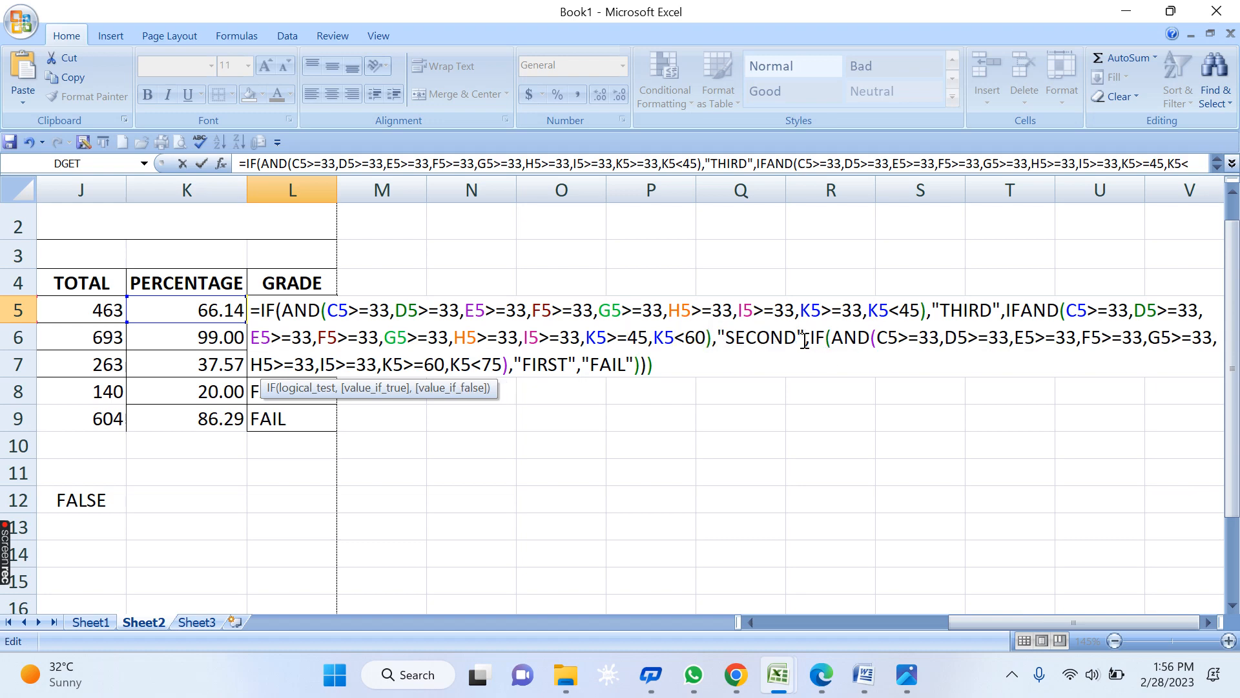
key("Left")
key("Left")
key("Left")
key("Left")
key("Left")
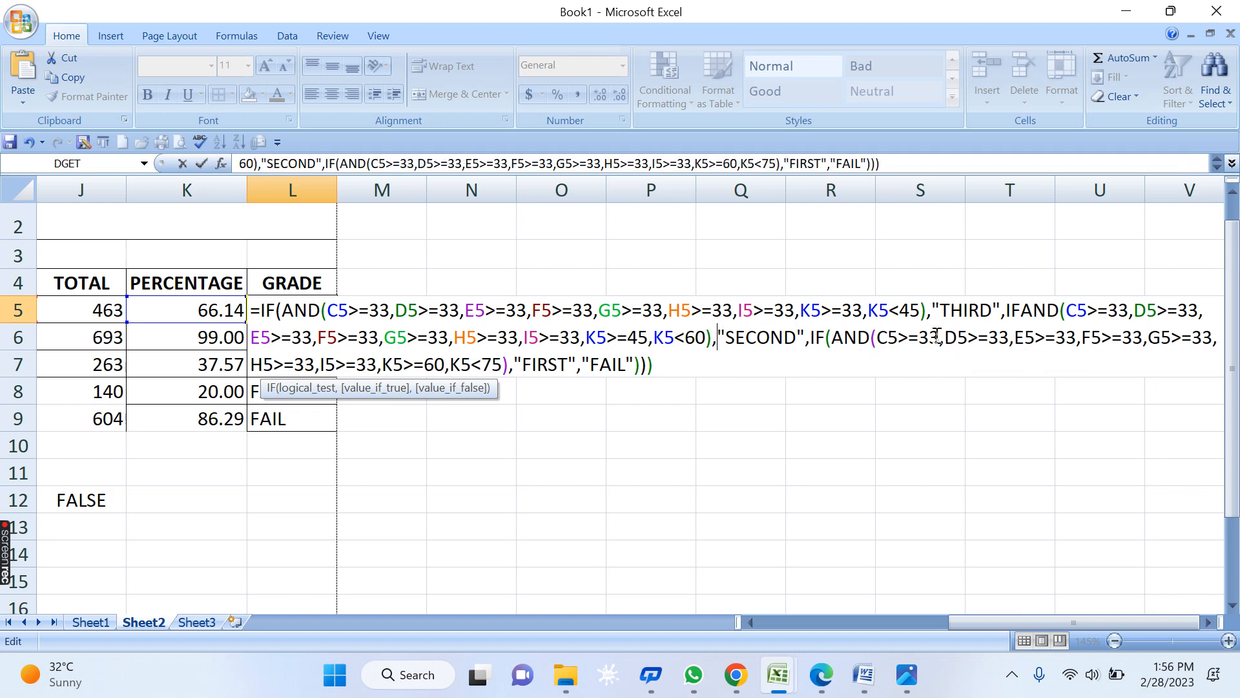
- Replace the formula's FIRST-grade tail with a new IF( holding a pasted, trimmed AND condition
left_click_drag(930, 338, 1056, 338)
left_click(844, 338)
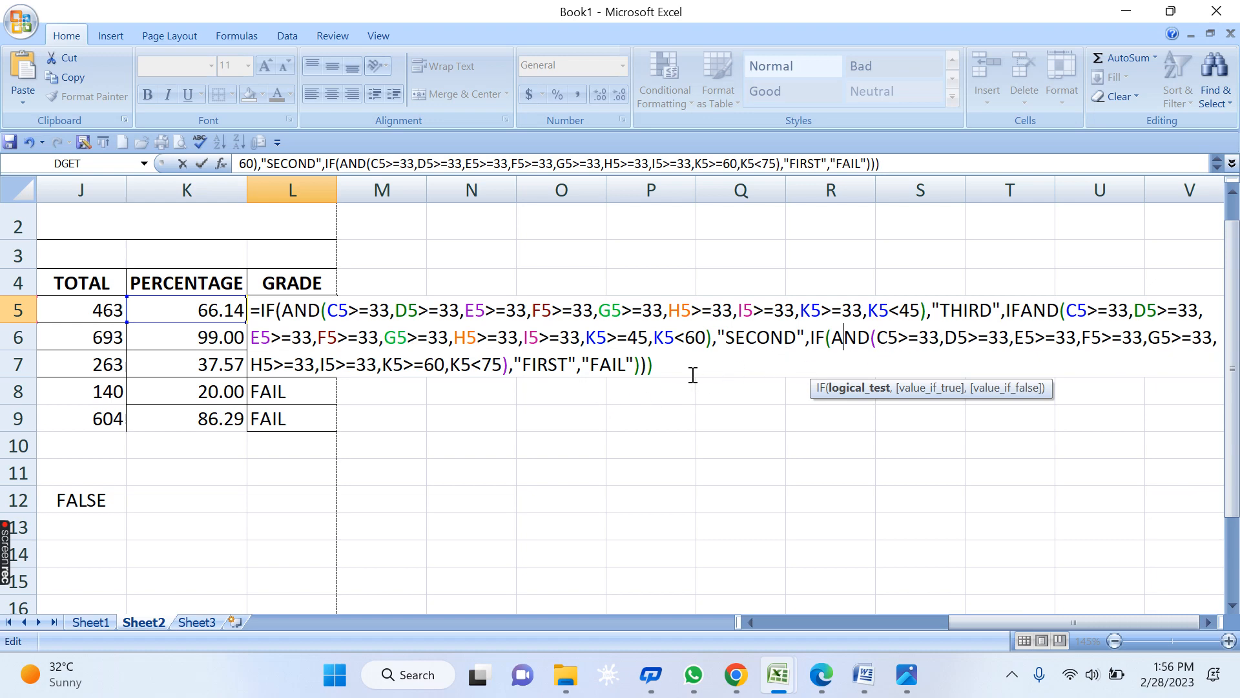
left_click_drag(816, 340, 850, 398)
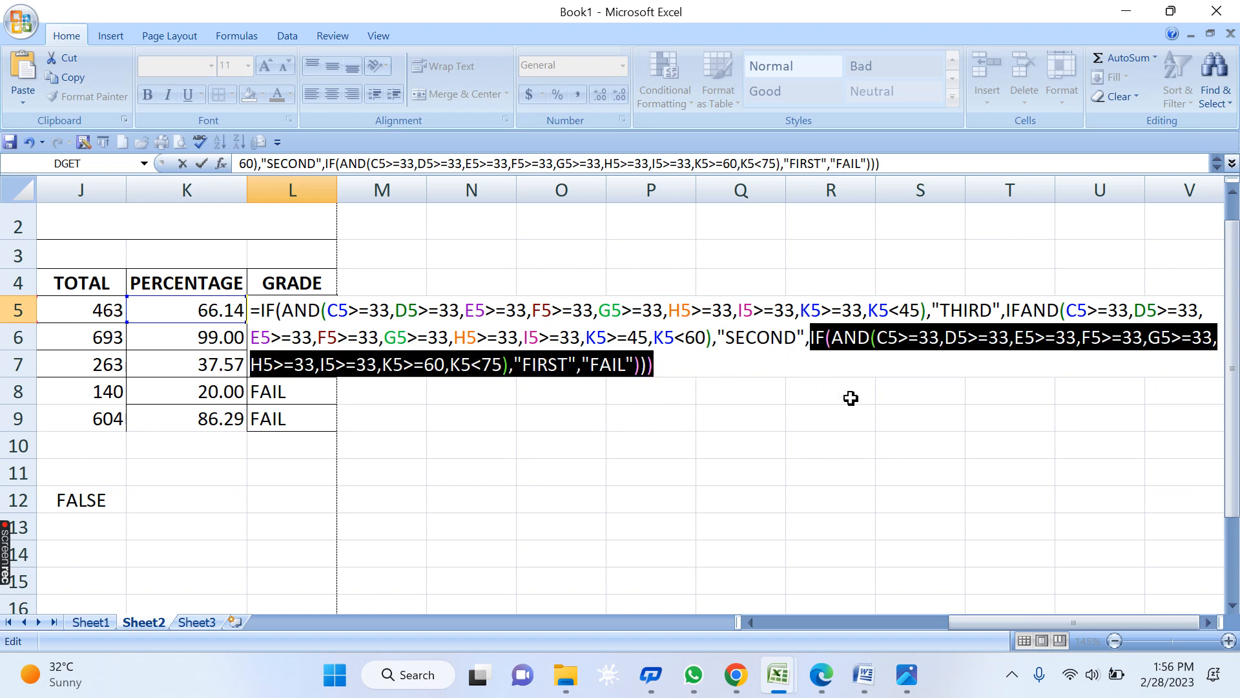
key("BackSpace")
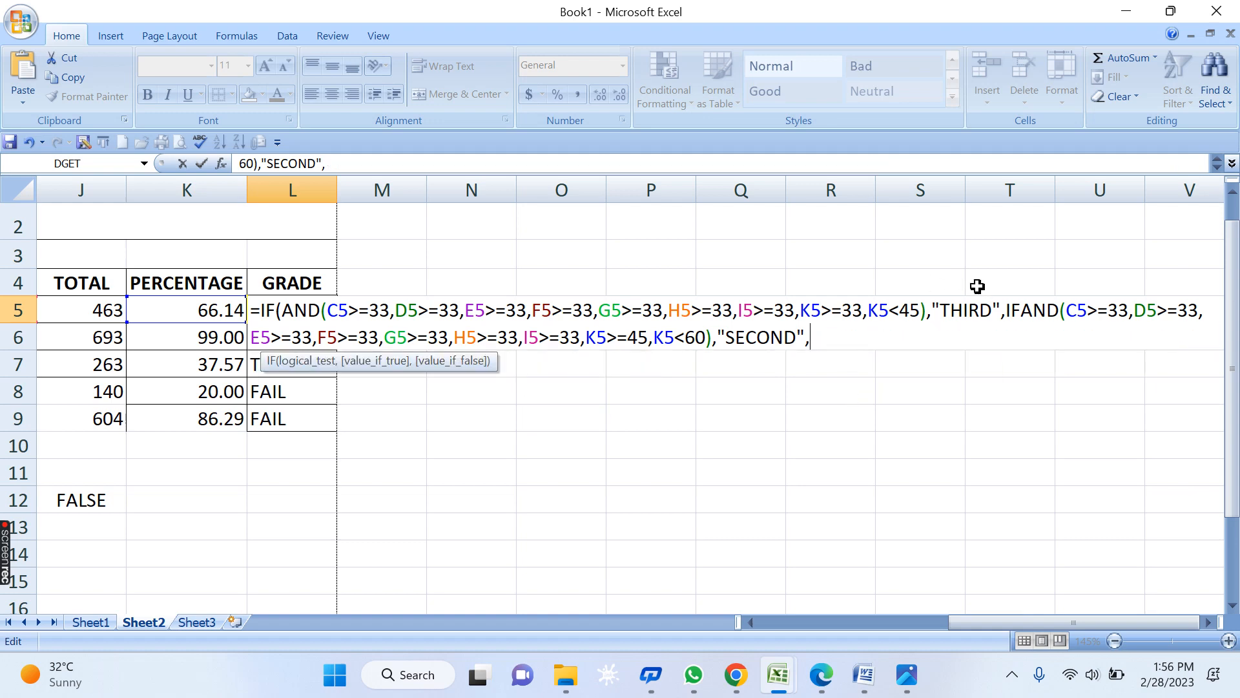
type("IF")
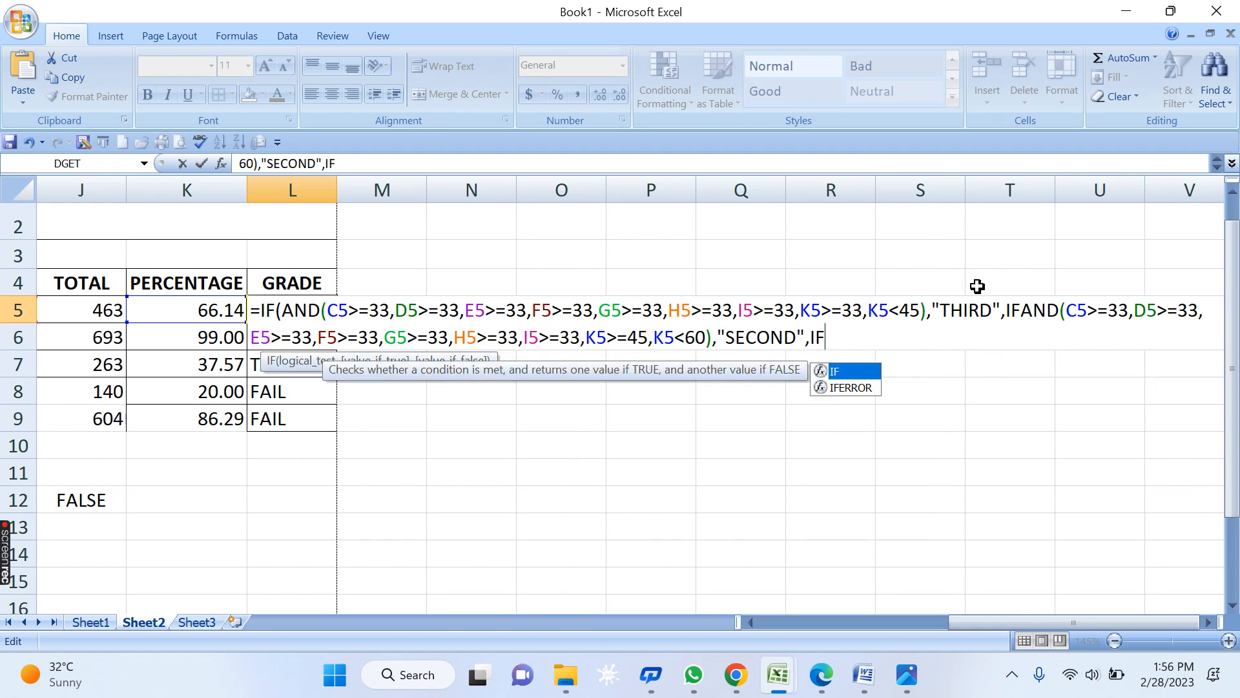
type("(")
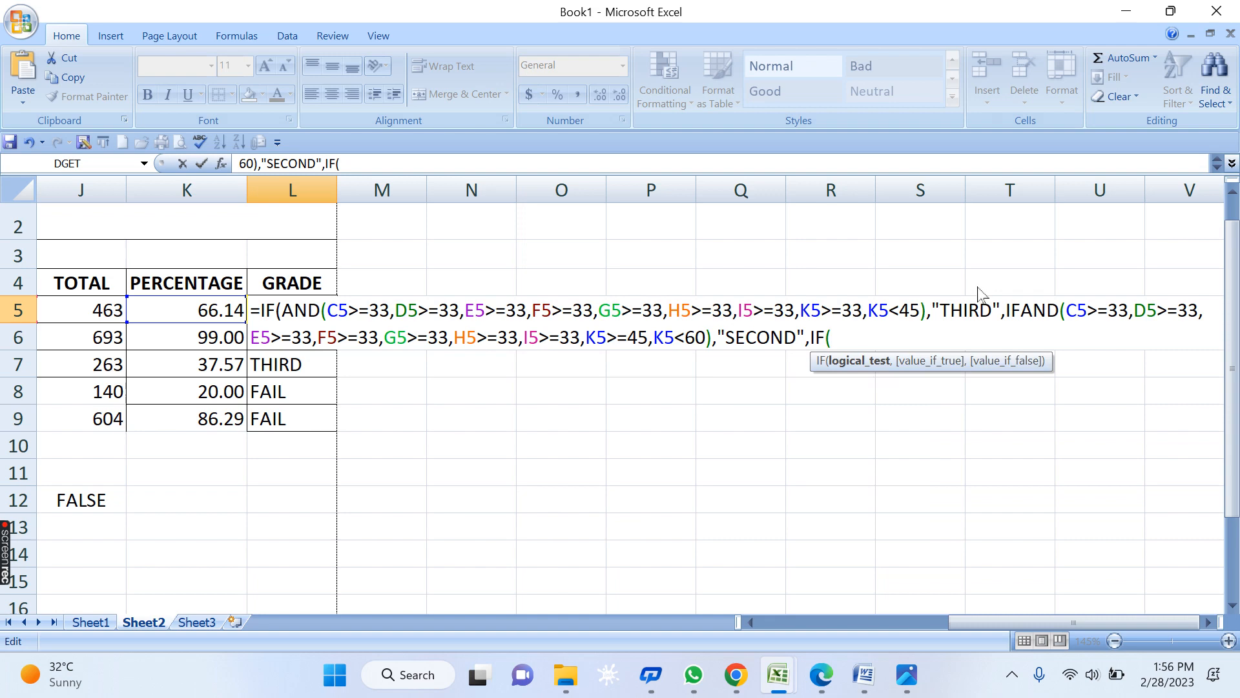
type("AND(C5>=33,D5>=33,E5>=33,F5>=33,G5>=33,H5>=33,I5>=33,K5>=33,K5<45)")
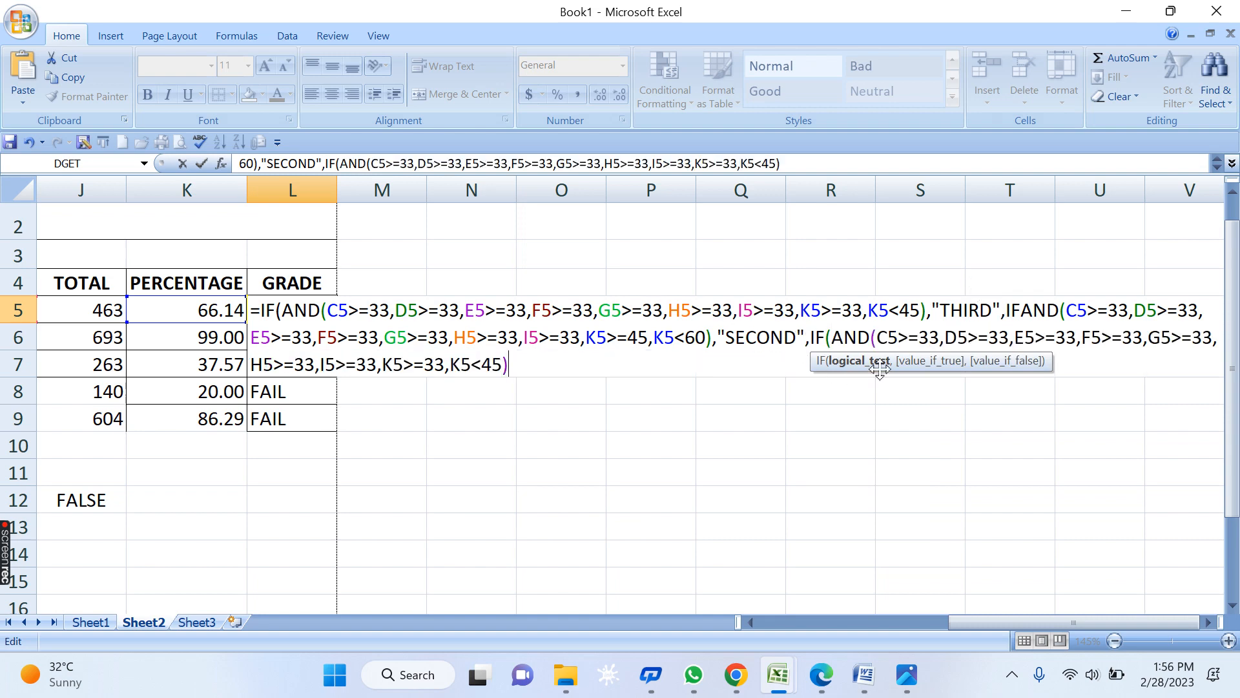
key("BackSpace")
key("BackSpace")
key("BackSpace")
key("BackSpace")
key("BackSpace")
key("BackSpace")
key("BackSpace")
key("BackSpace")
key("BackSpace")
key("BackSpace")
key("BackSpace")
key("BackSpace")
key("BackSpace")
key("BackSpace")
key("BackSpace")
key("BackSpace")
key("BackSpace")
key("BackSpace")
key("BackSpace")
key("BackSpace")
key("BackSpace")
key("BackSpace")
key("BackSpace")
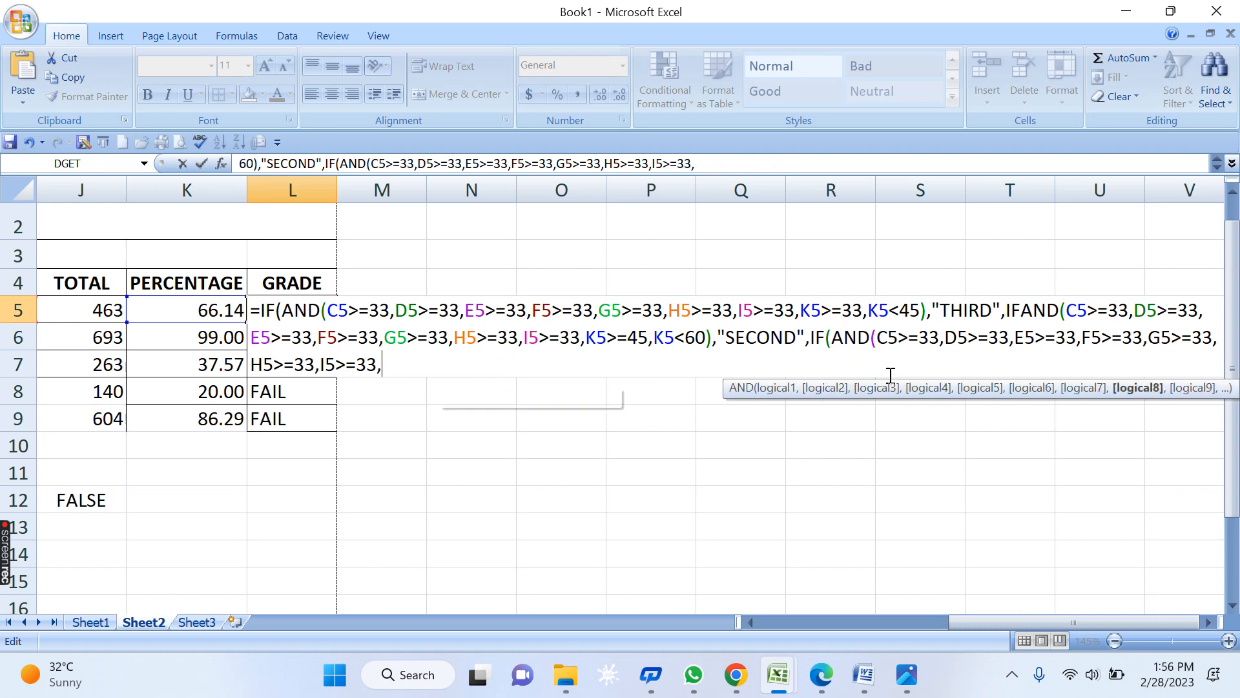
key("BackSpace")
key("BackSpace")
key("BackSpace")
key("BackSpace")
key("BackSpace")
key("BackSpace")
key("BackSpace")
key("BackSpace")
key("BackSpace")
key("BackSpace")
key("BackSpace")
key("BackSpace")
key("BackSpace")
key("BackSpace")
key("BackSpace")
key("BackSpace")
key("BackSpace")
key("BackSpace")
key("BackSpace")
key("BackSpace")
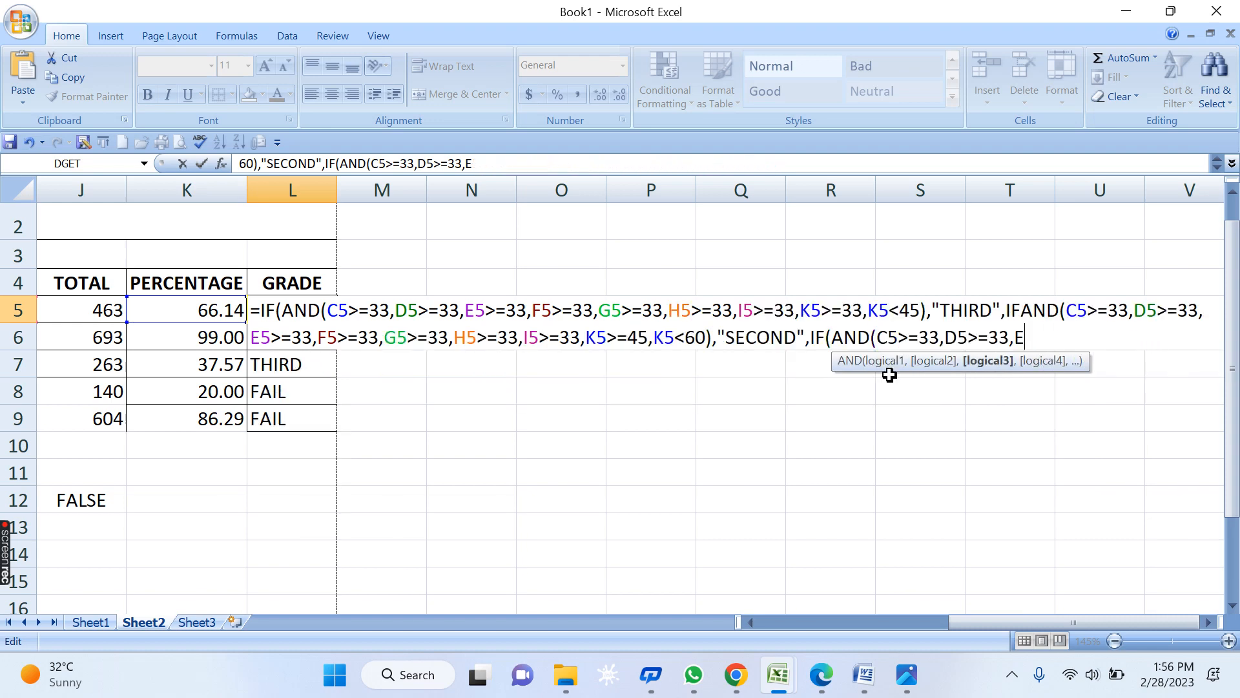
key("BackSpace")
key("BackSpace")
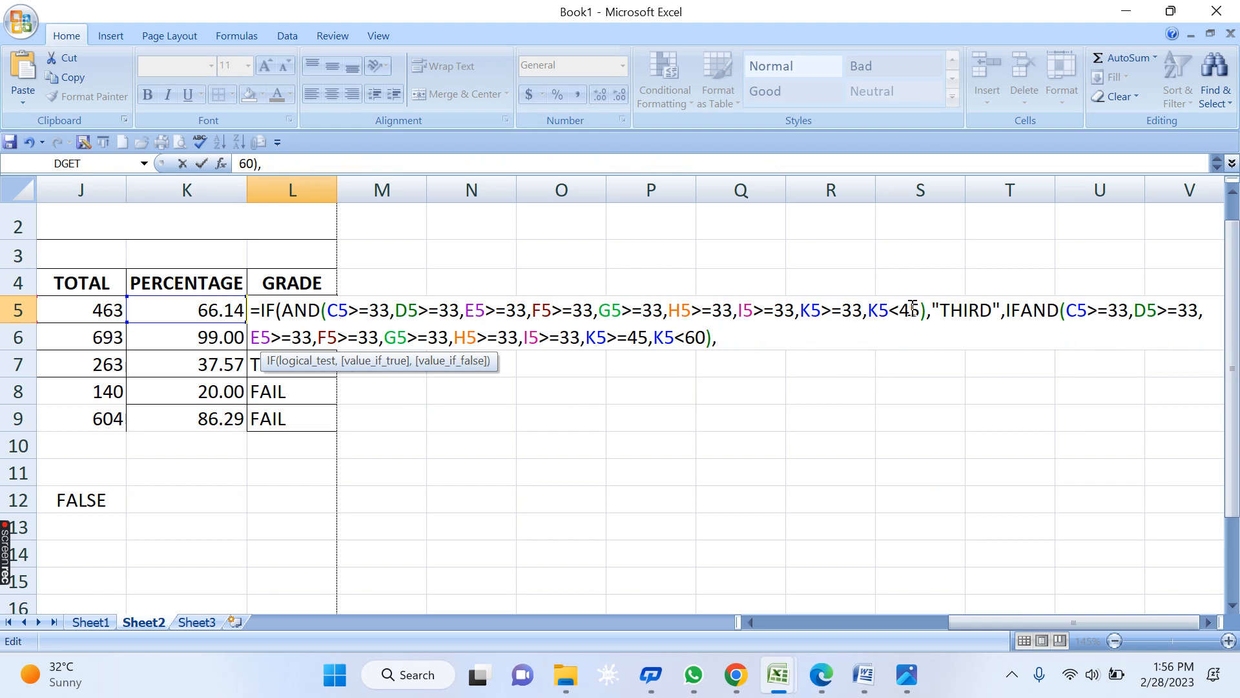
- Finish the branch with K5>=45, K5<60 returning "SECOND", and select it for copying
left_click(1021, 312)
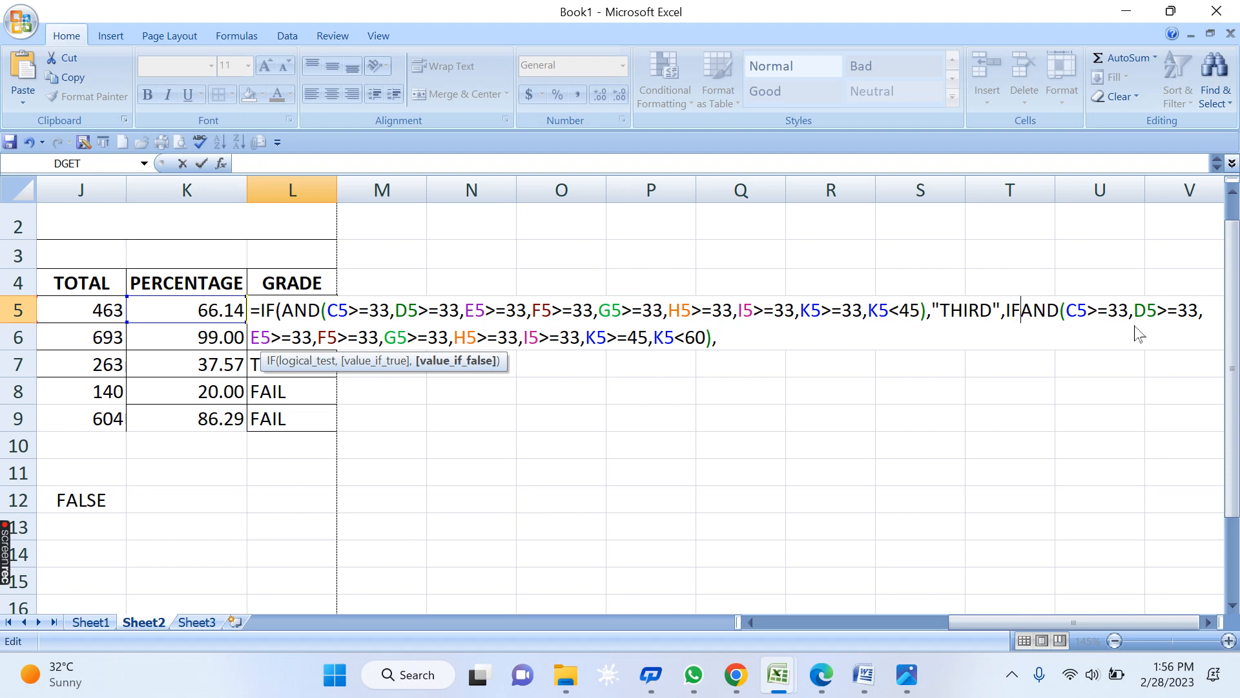
type("(")
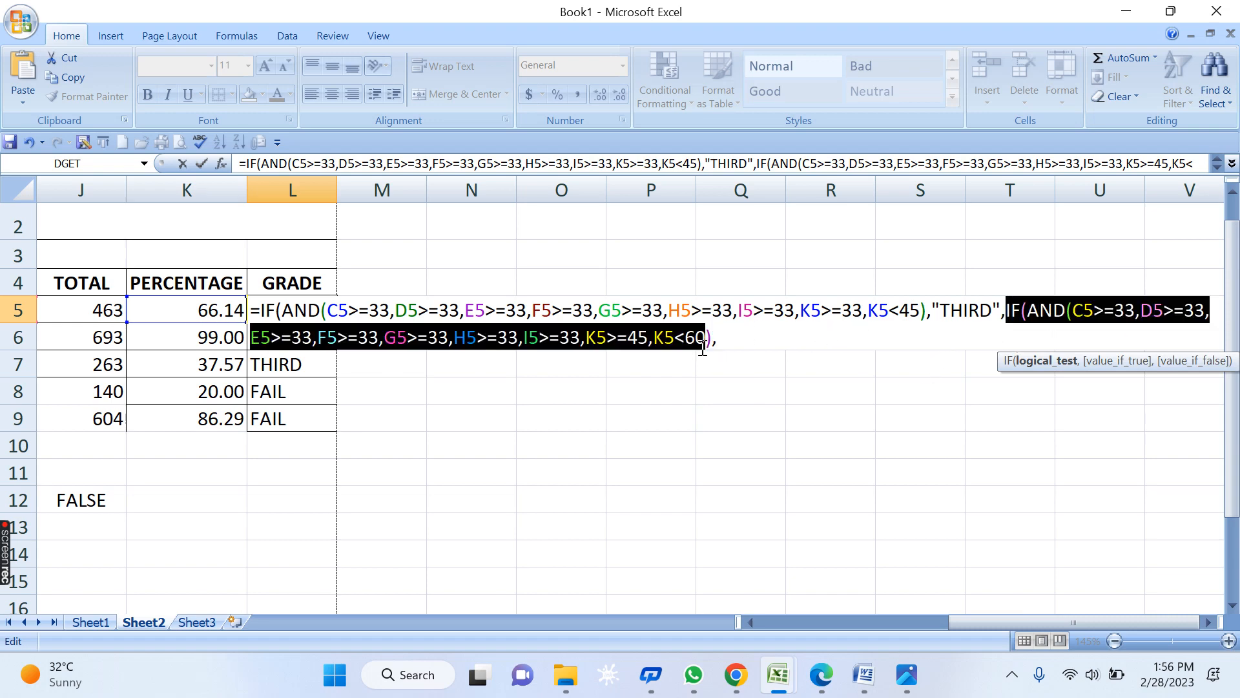
left_click(727, 341)
key("Left")
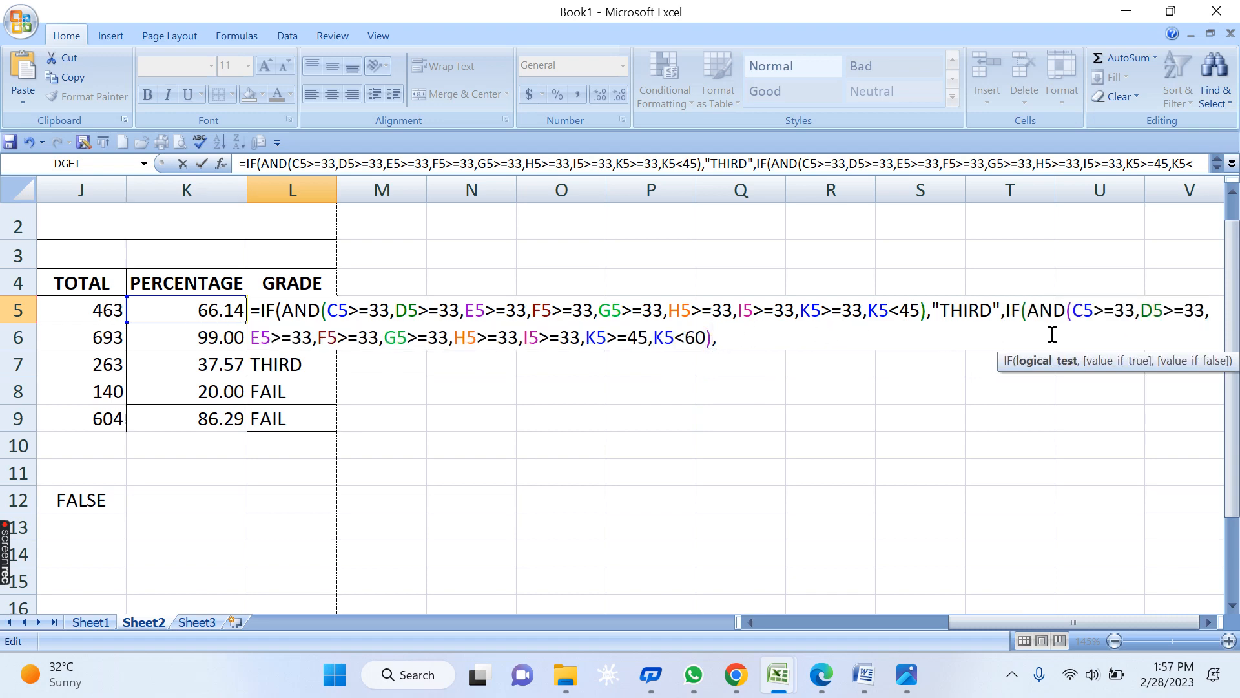
key("Right")
type("\"")
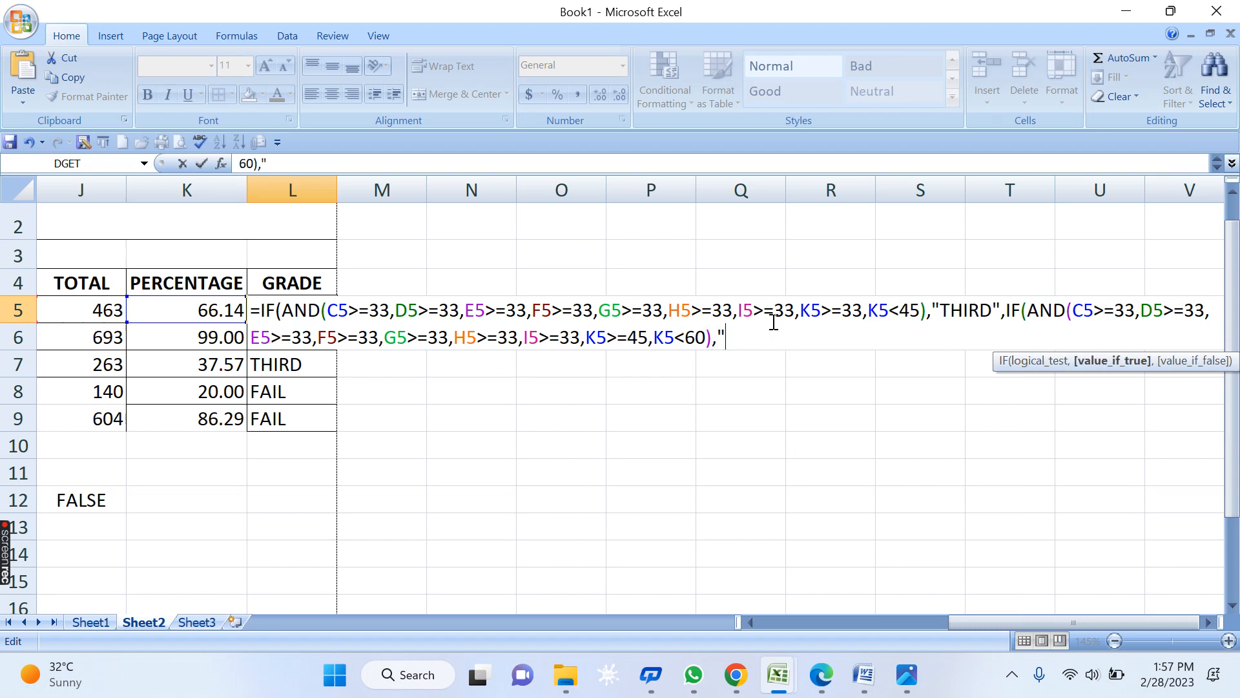
key("BackSpace")
type("SECON")
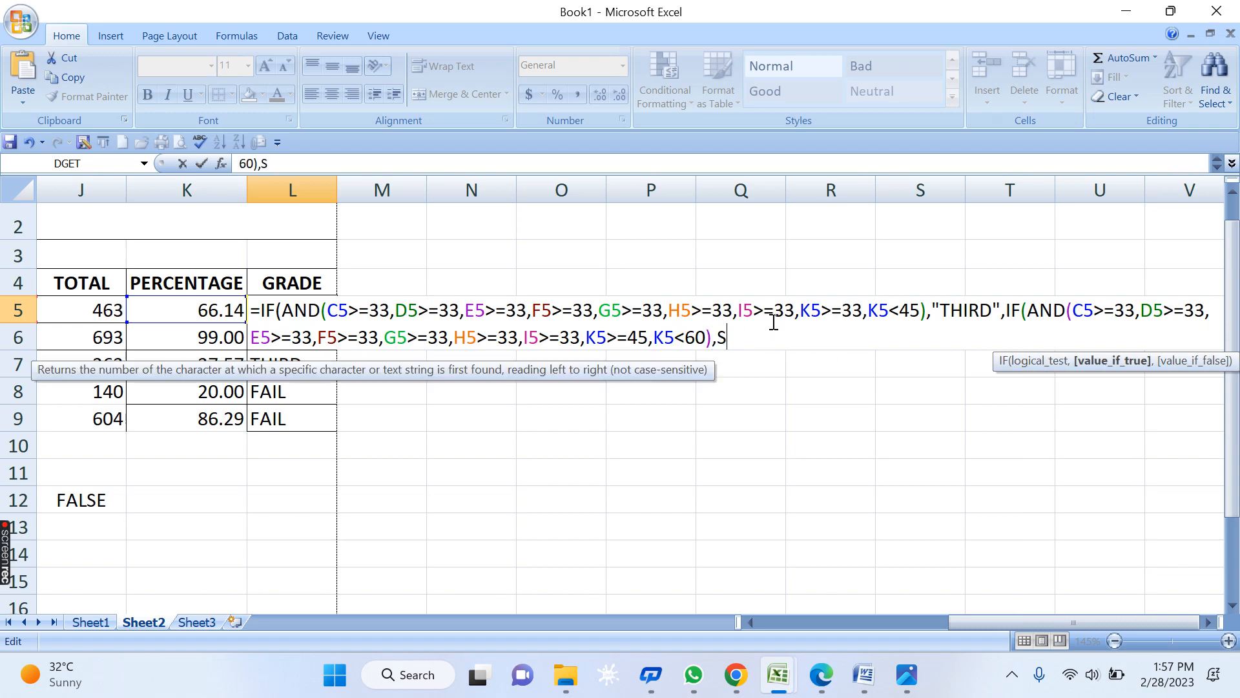
key("BackSpace")
key("BackSpace")
key("BackSpace")
key("BackSpace")
key("BackSpace")
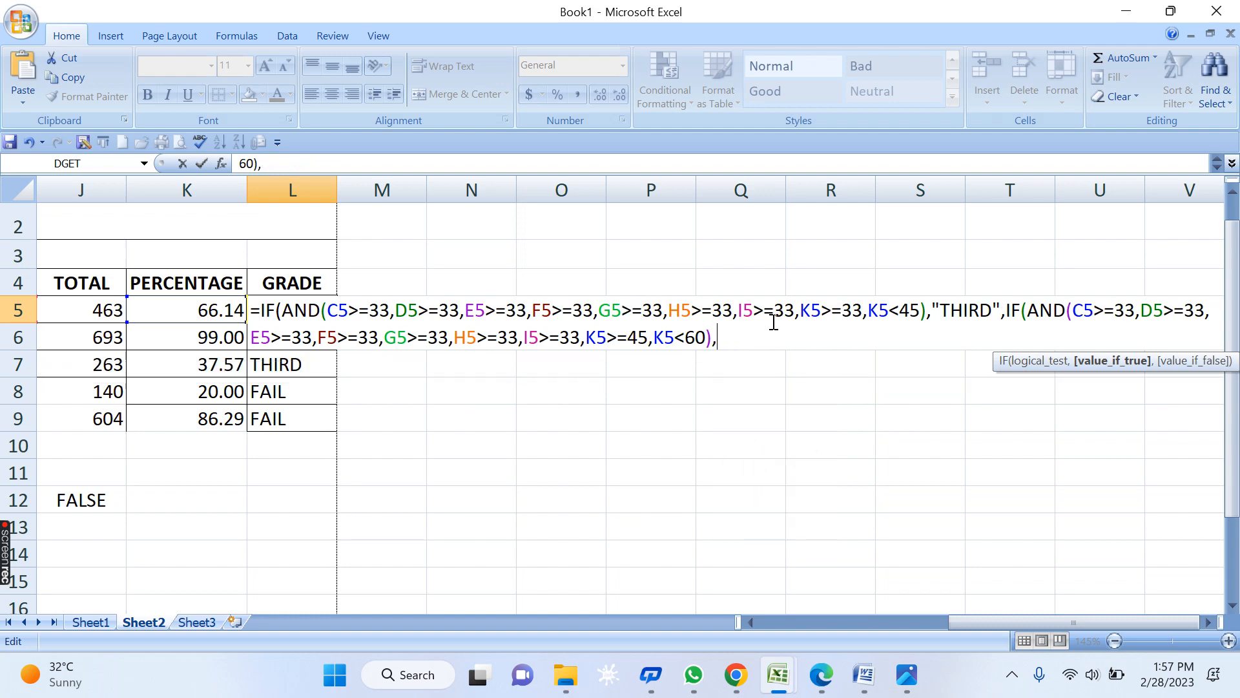
type("\"SECOND")
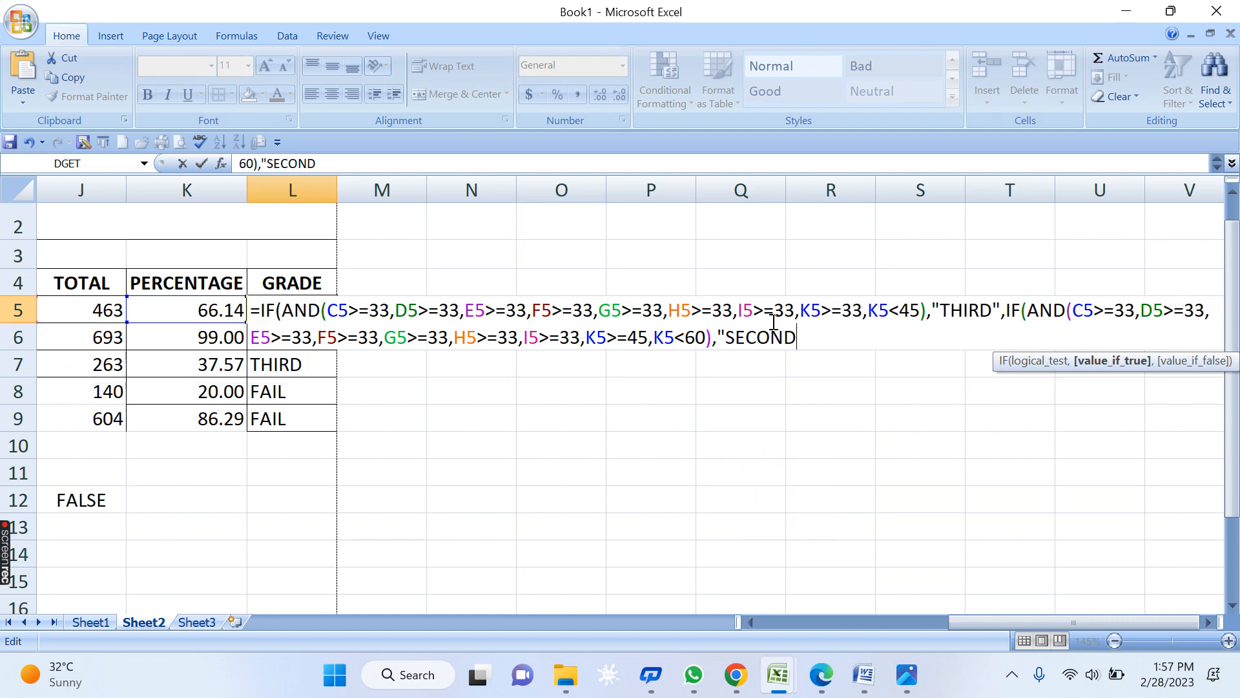
type("\",")
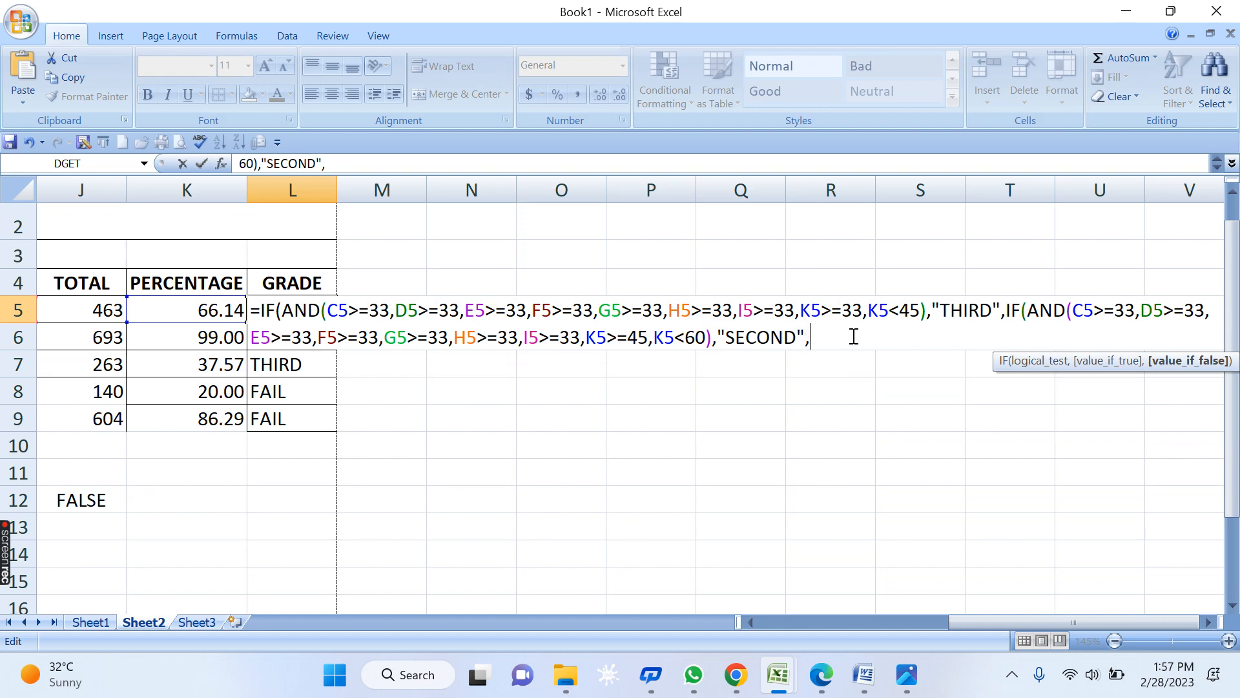
left_click_drag(832, 336, 1010, 322)
key("ctrl+c")
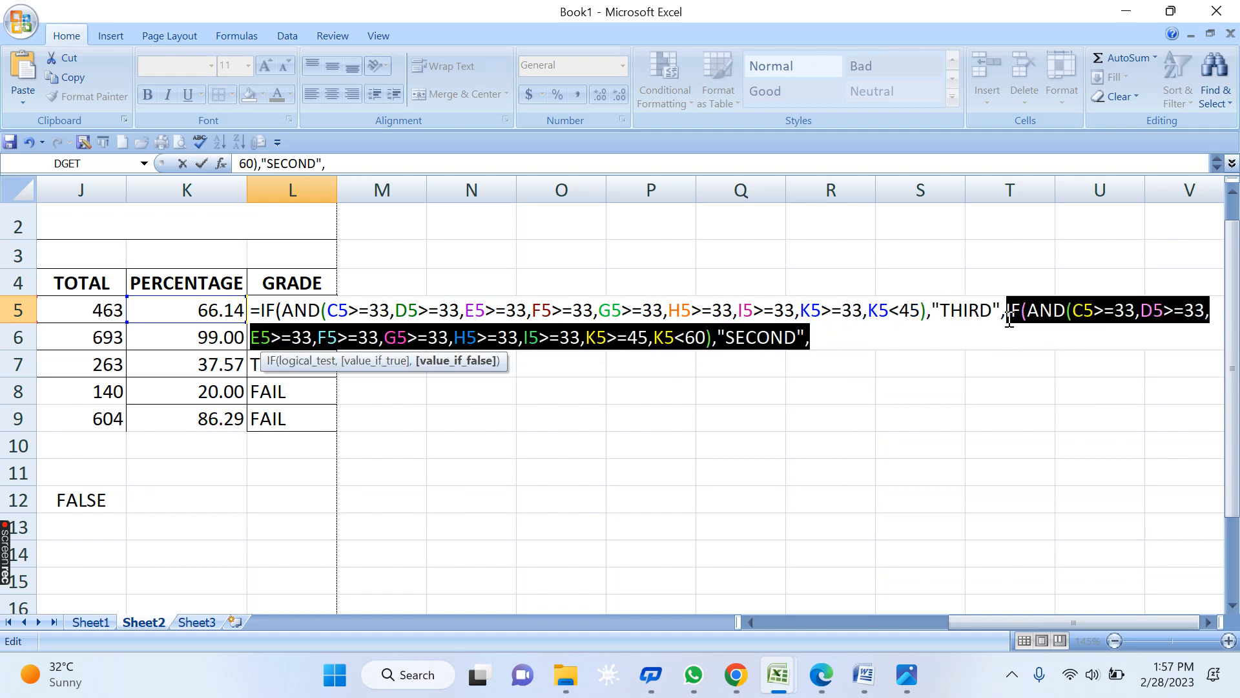
- Paste a copy of the SECOND branch and change it to K5>=60, K5<75 returning FIRST
left_click(846, 337)
key("ctrl+v")
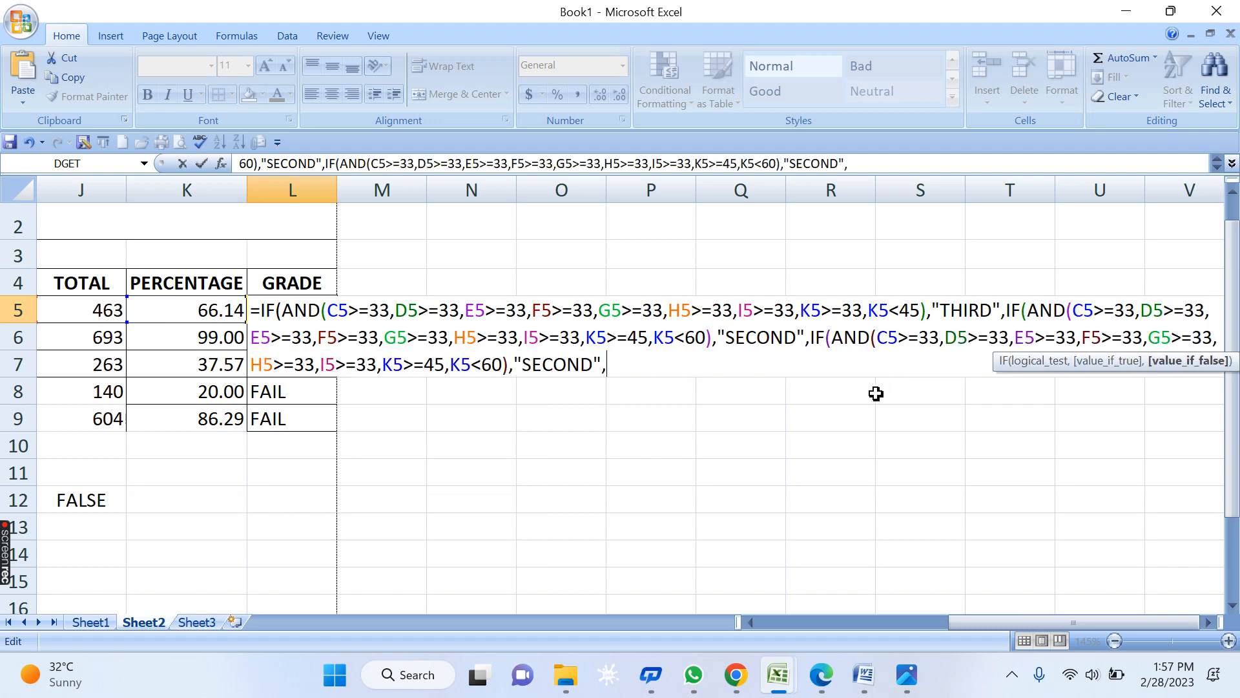
double_click(439, 367)
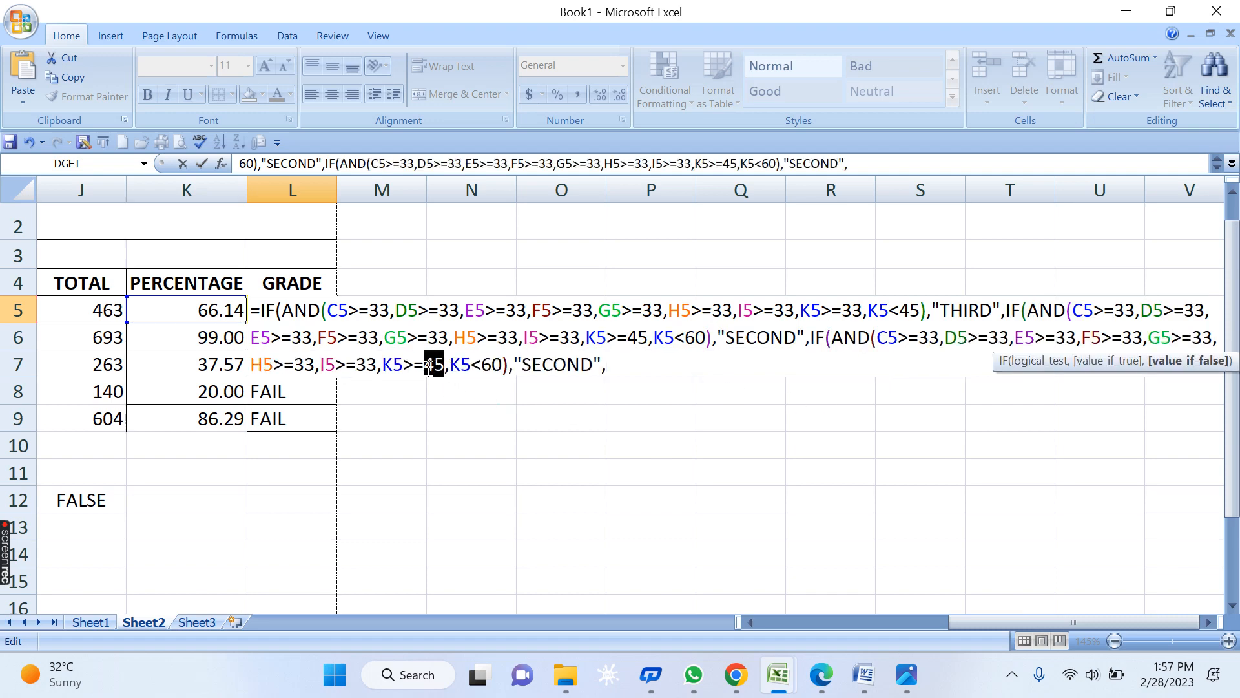
type("60")
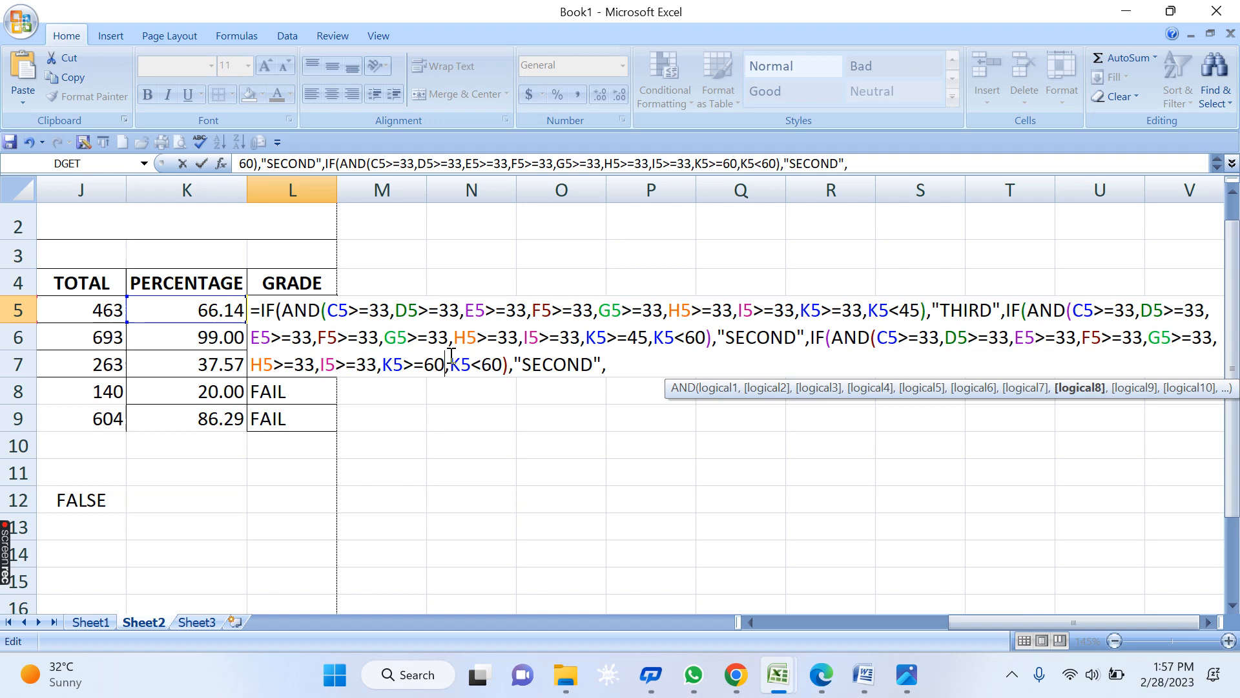
double_click(493, 365)
type("7")
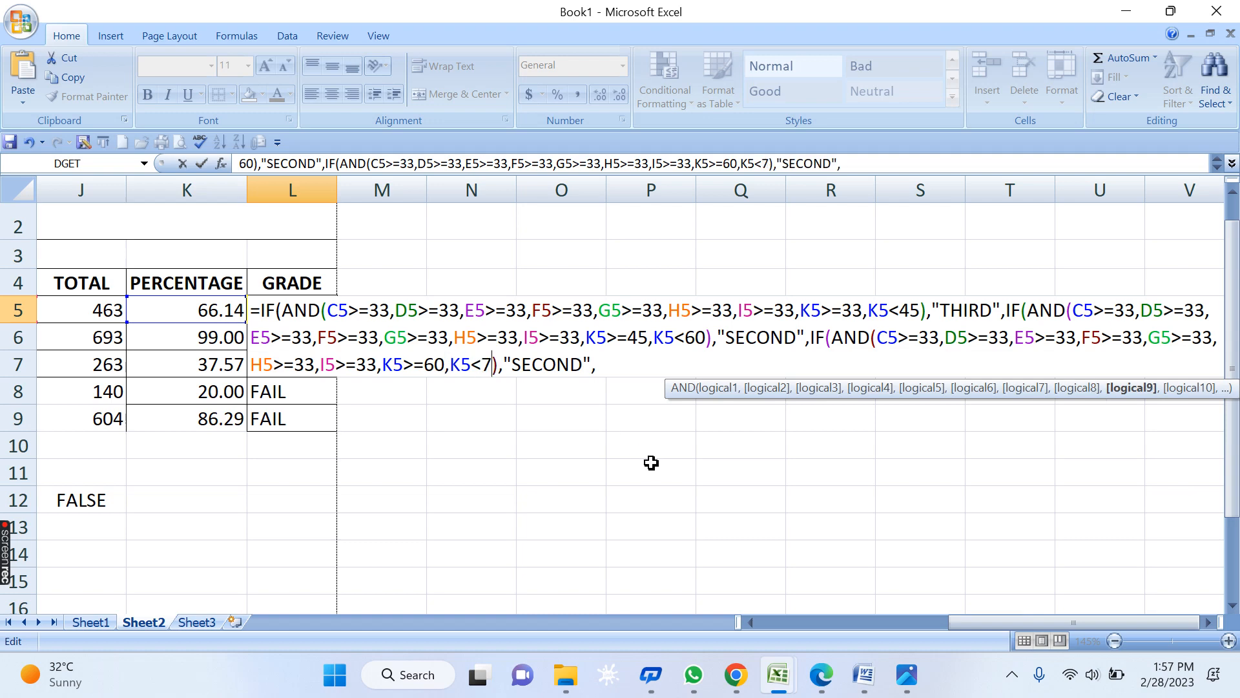
type("5")
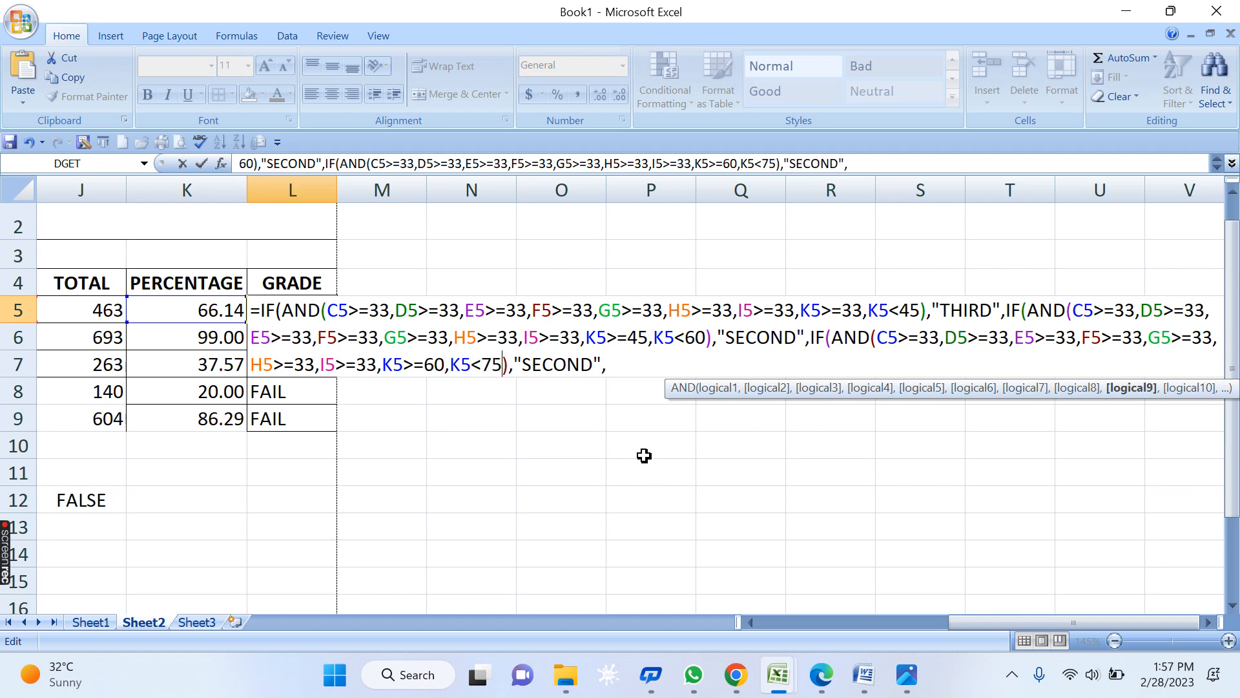
left_click_drag(588, 366, 520, 366)
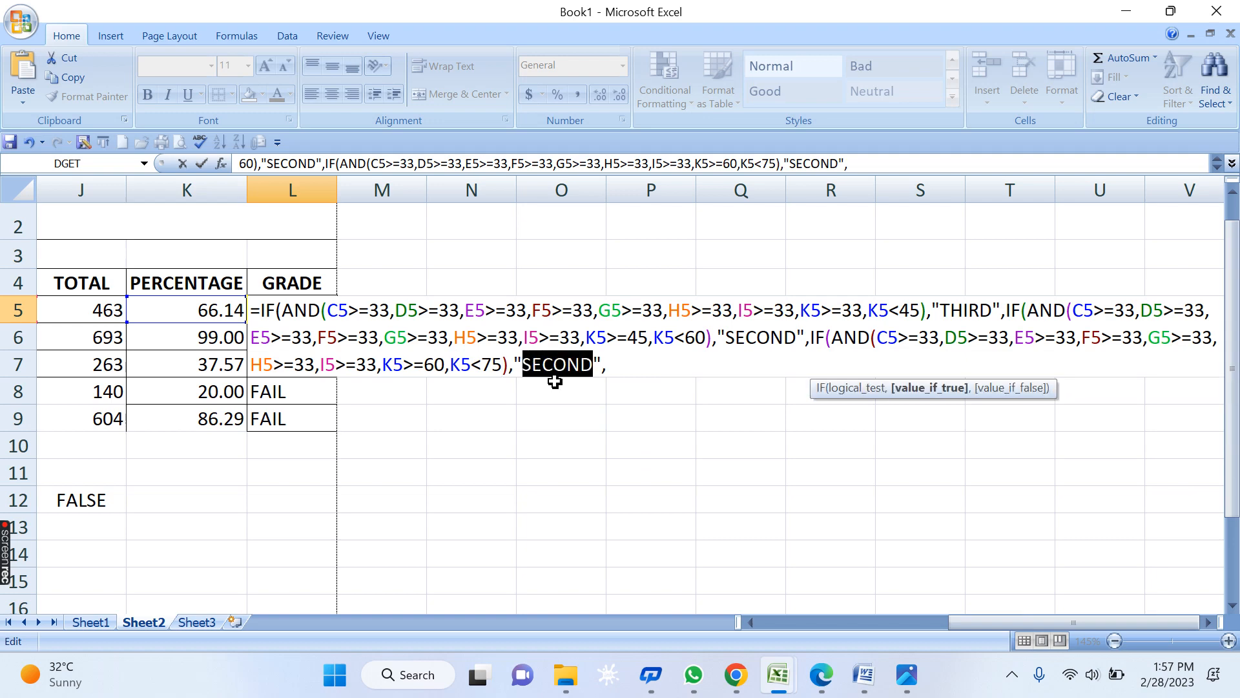
type("FIRST")
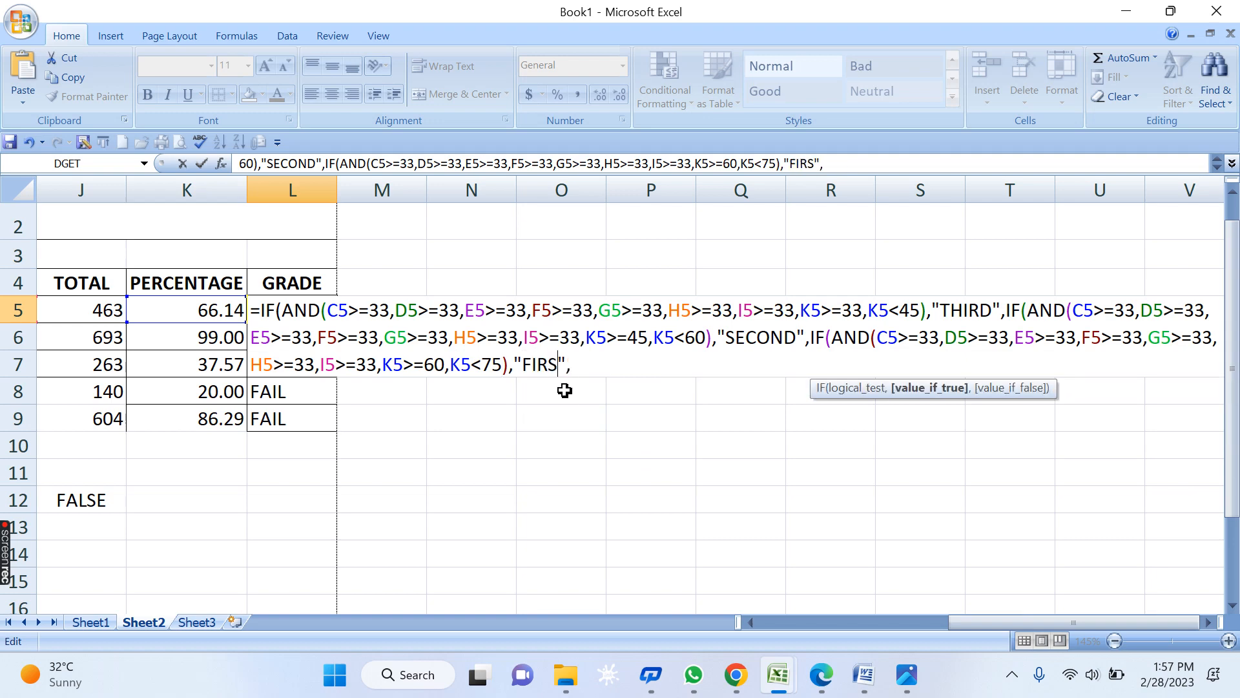
- Paste another copy, set it to K5>=75, K5<90 returning DIST., then paste once more
left_click(607, 367)
type("IF(AND(C5>=33,D5>=33,E5>=33,F5>=33,G5>=33,H5>=33,I5>=33,K5>=45,K5<60),\"SECOND\",")
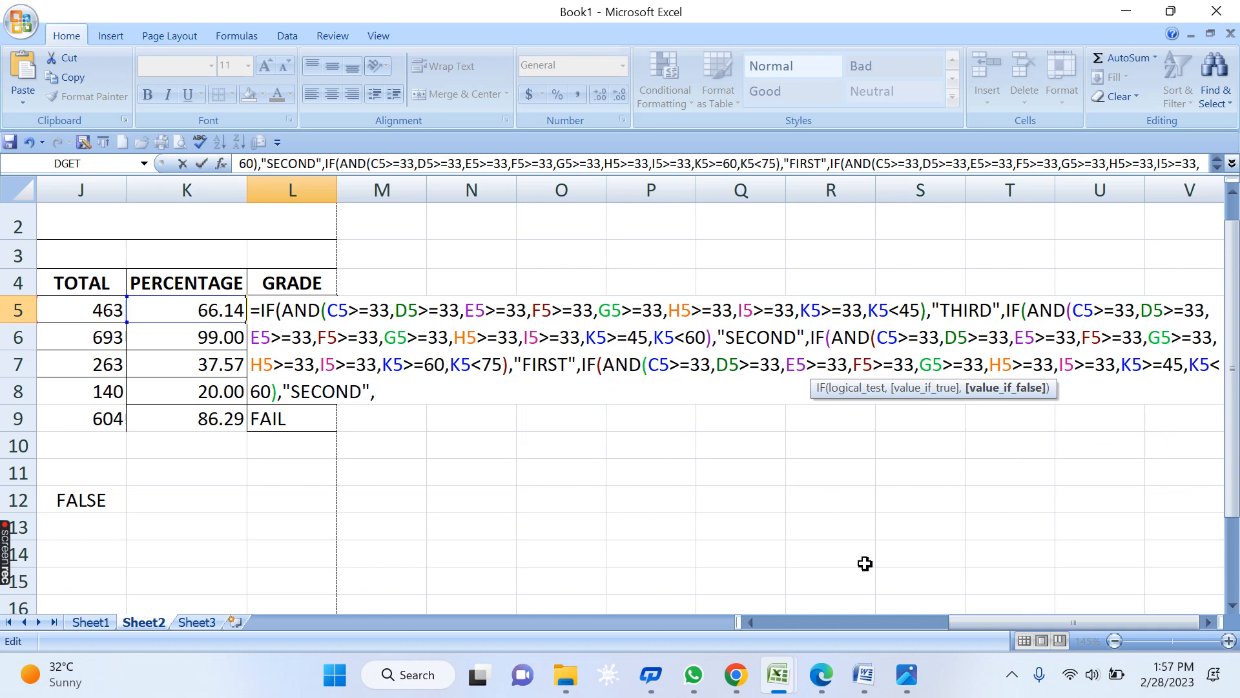
left_click(1208, 622)
left_click(1208, 623)
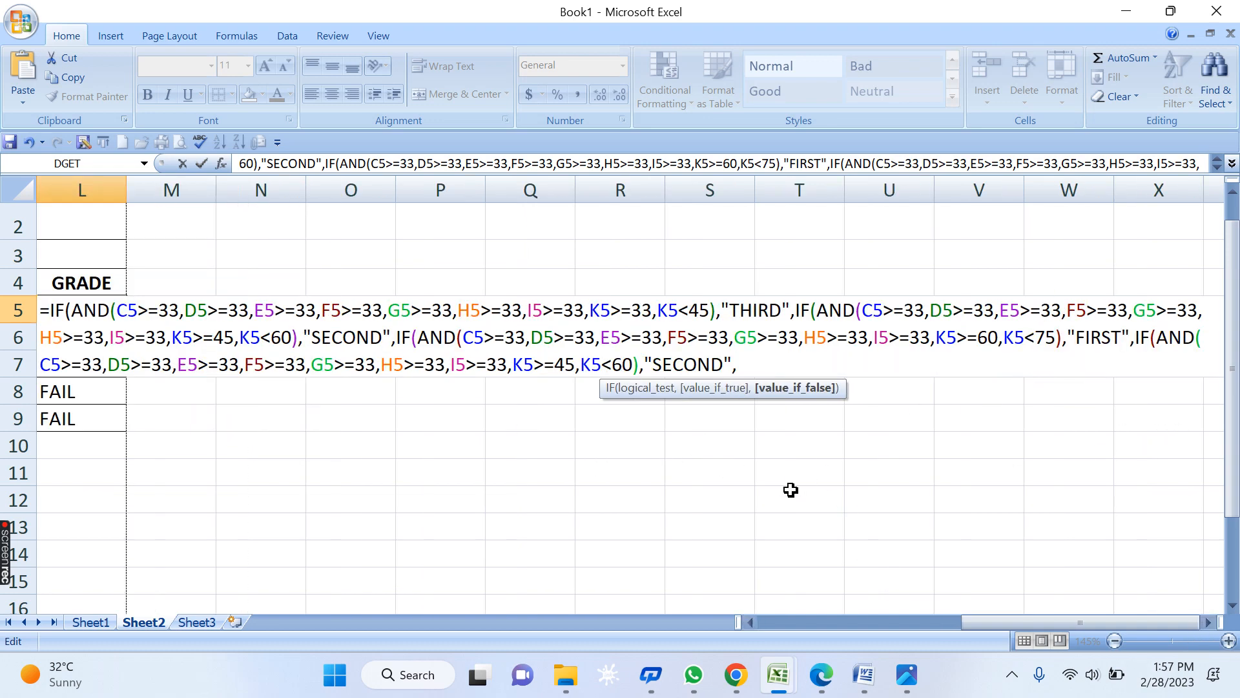
double_click(564, 365)
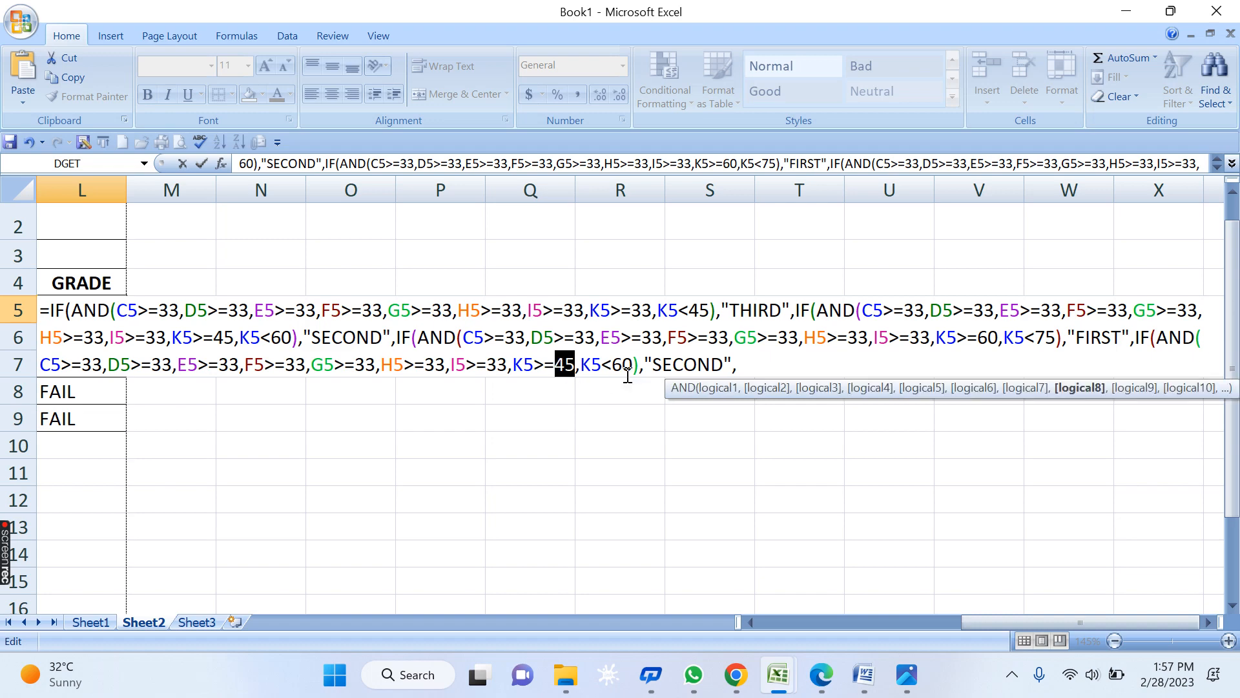
type("75")
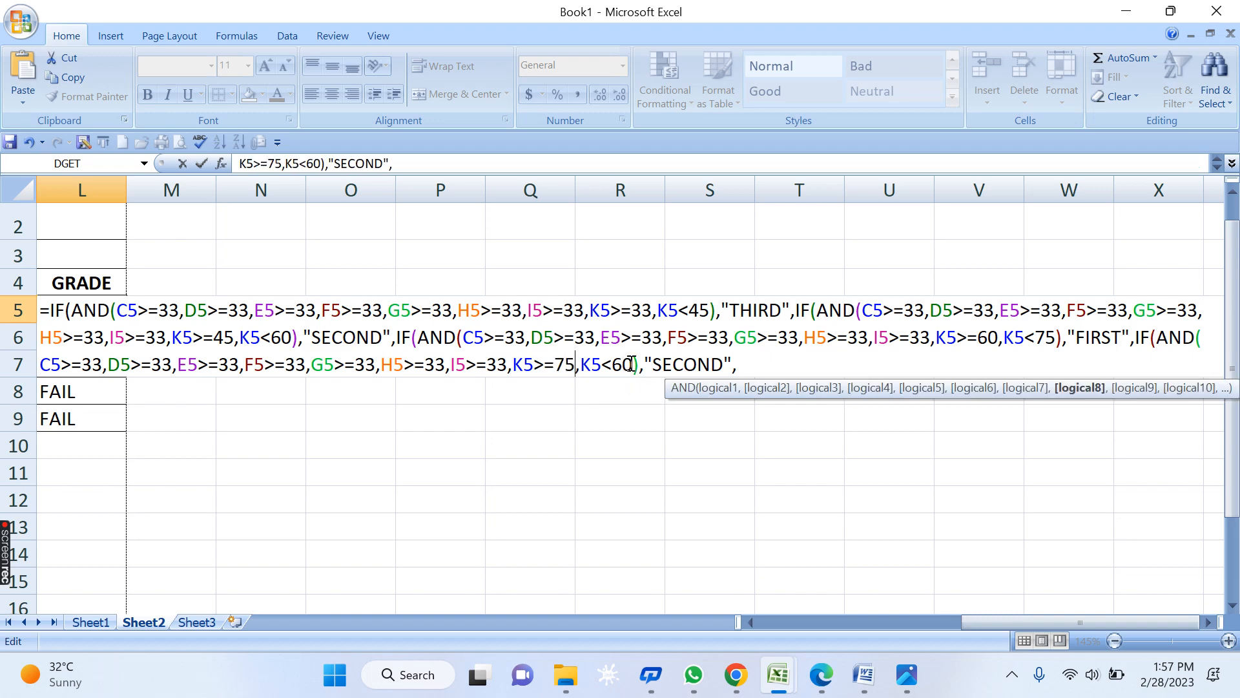
double_click(622, 365)
type("90")
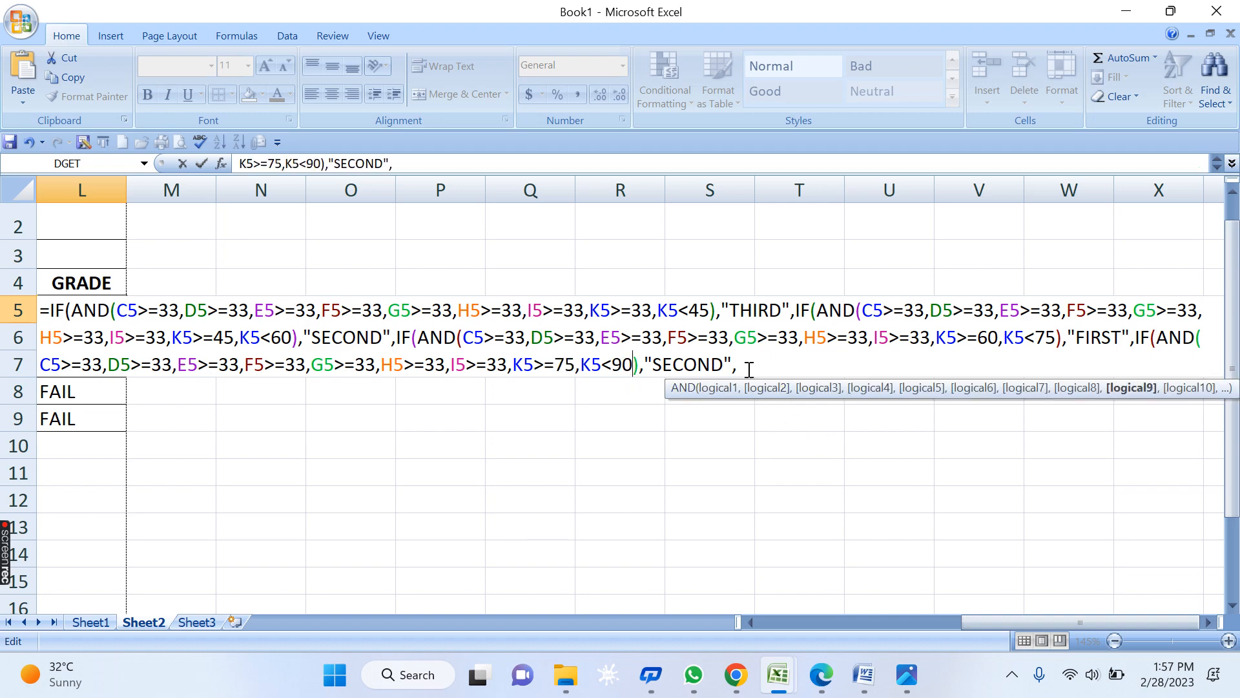
left_click_drag(721, 360, 653, 365)
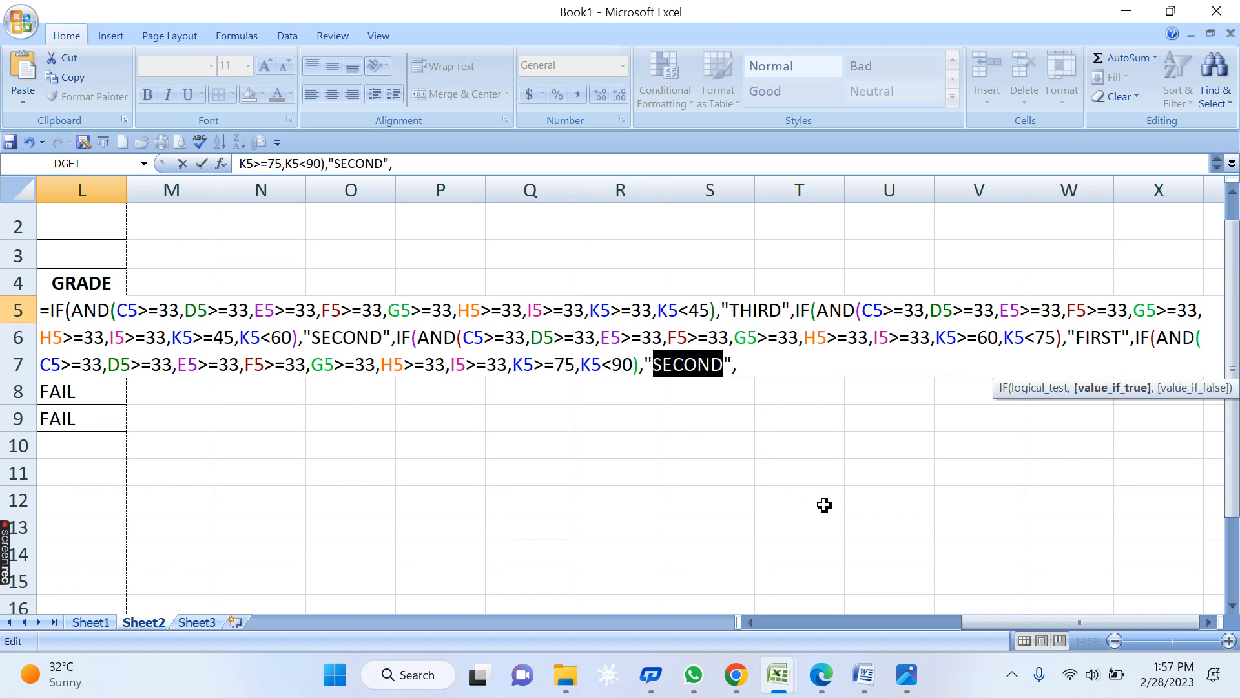
type("DIST.")
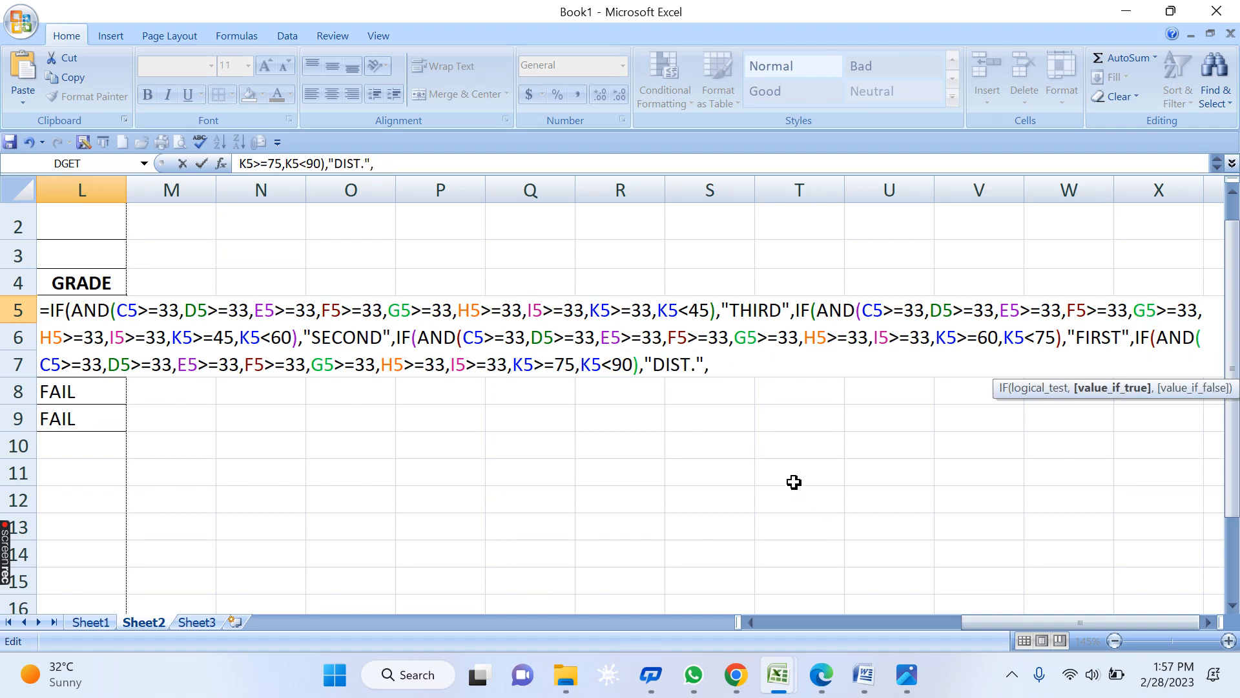
left_click(735, 364)
type("IF(AND(C5>=33,D5>=33,E5>=33,F5>=33,G5>=33,H5>=33,I5>=33,K5>=45,K5<60),\"SECOND\",")
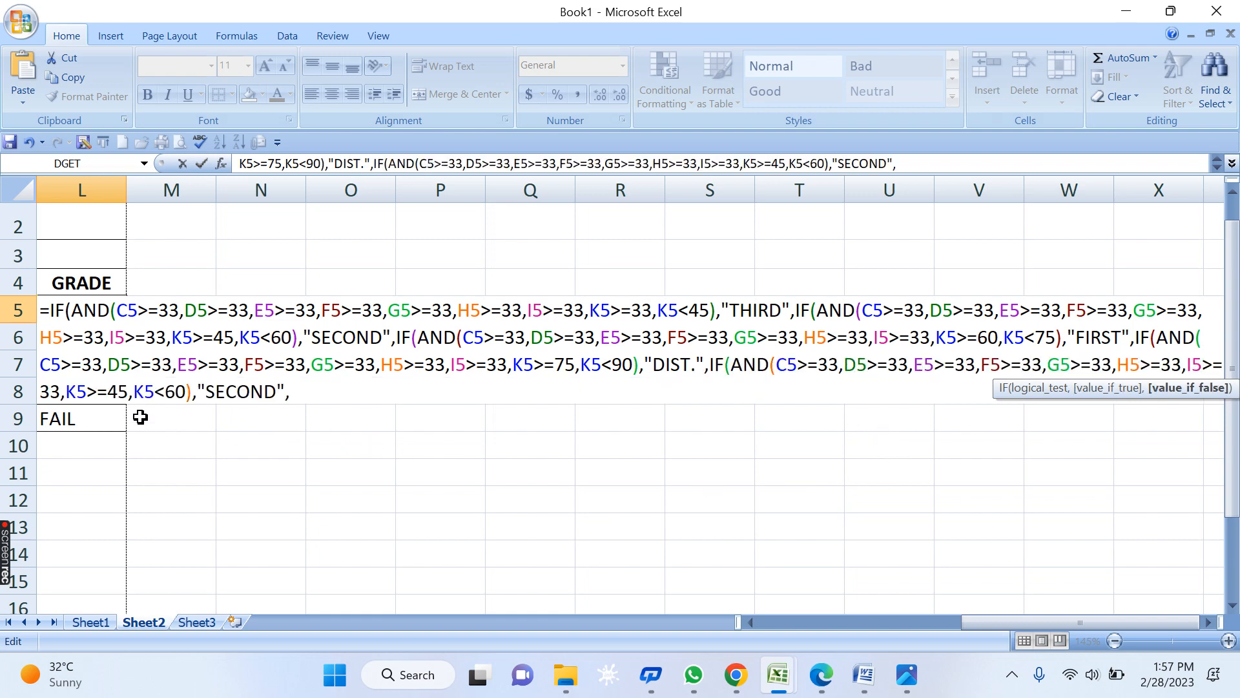
- Turn the last pasted branch into HONOR, requiring only K5>=90
left_click_drag(184, 390, 134, 391)
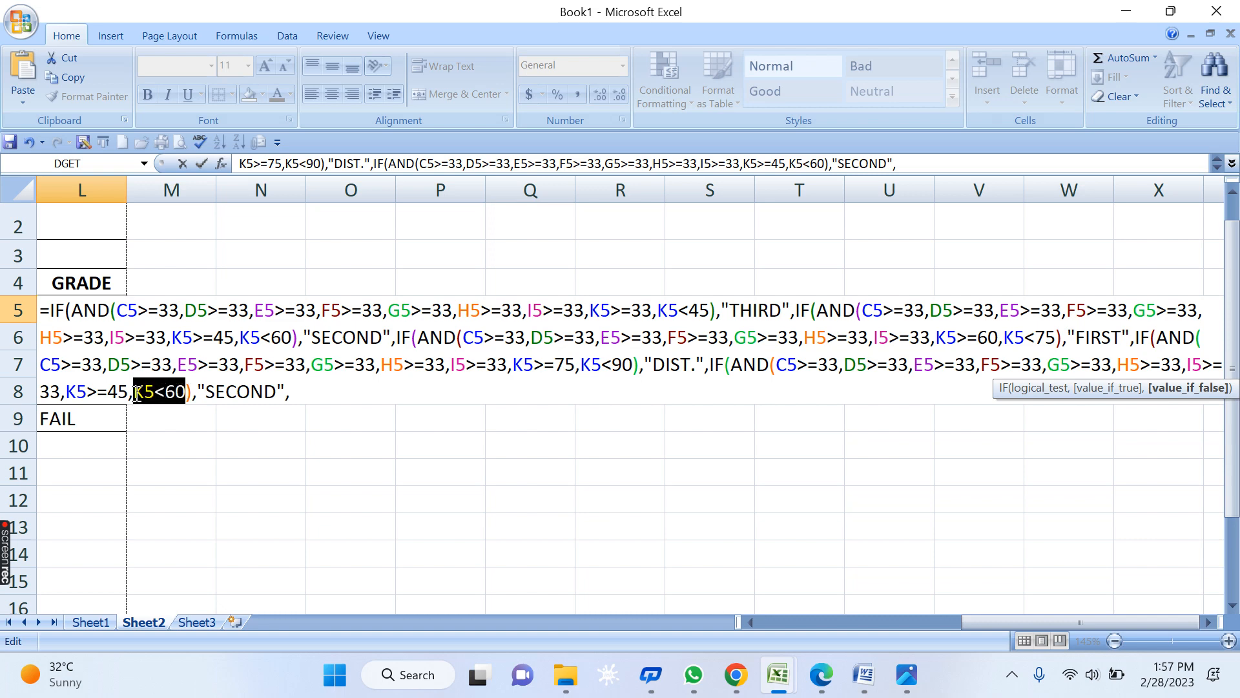
key("BackSpace")
key("BackSpace")
key("BackSpace")
key("BackSpace")
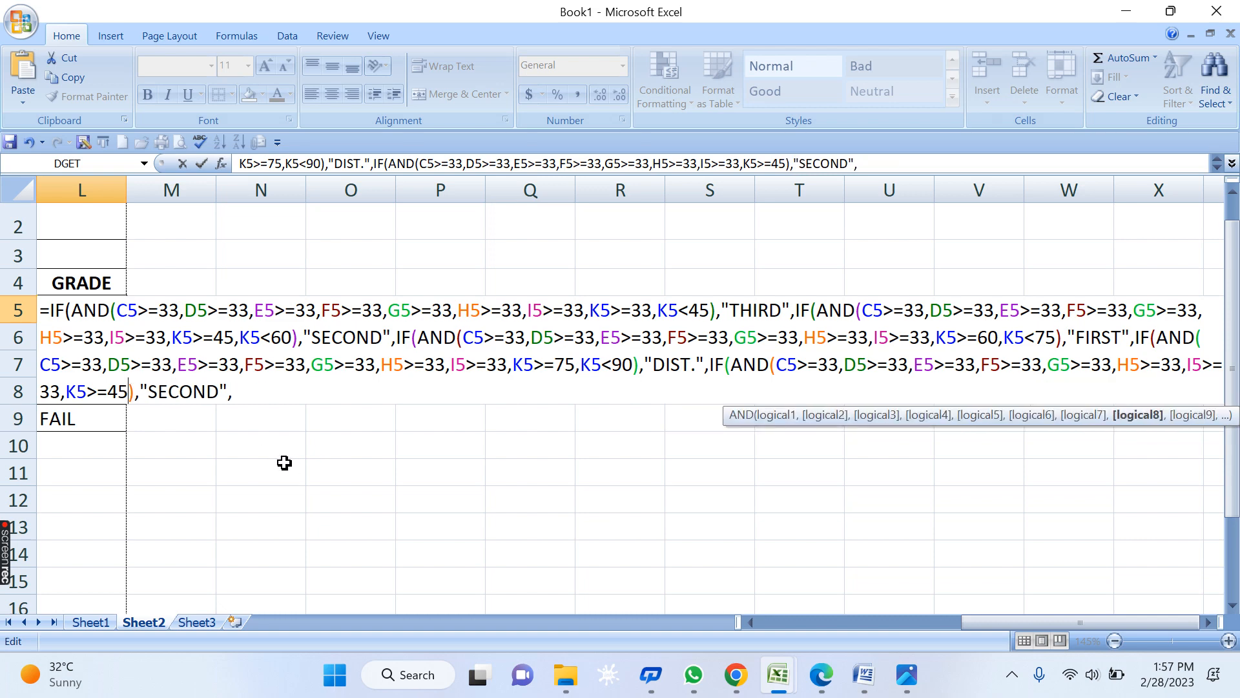
type("90")
left_click_drag(217, 392, 149, 392)
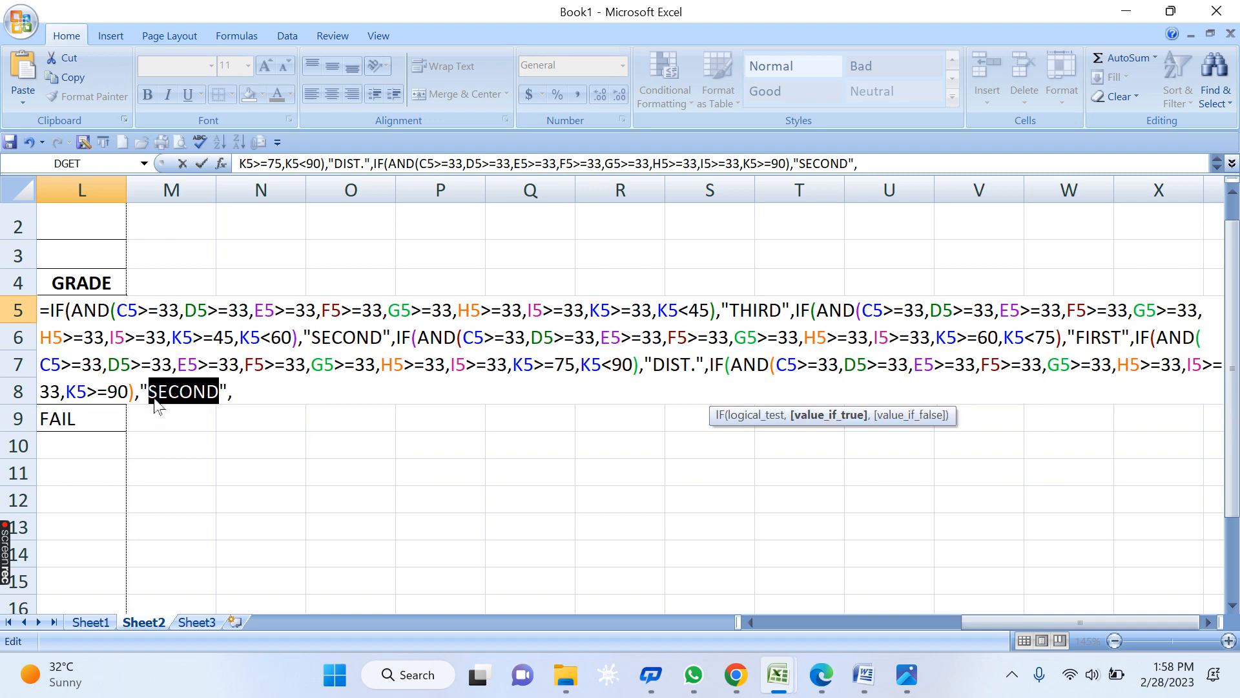
type("HONO")
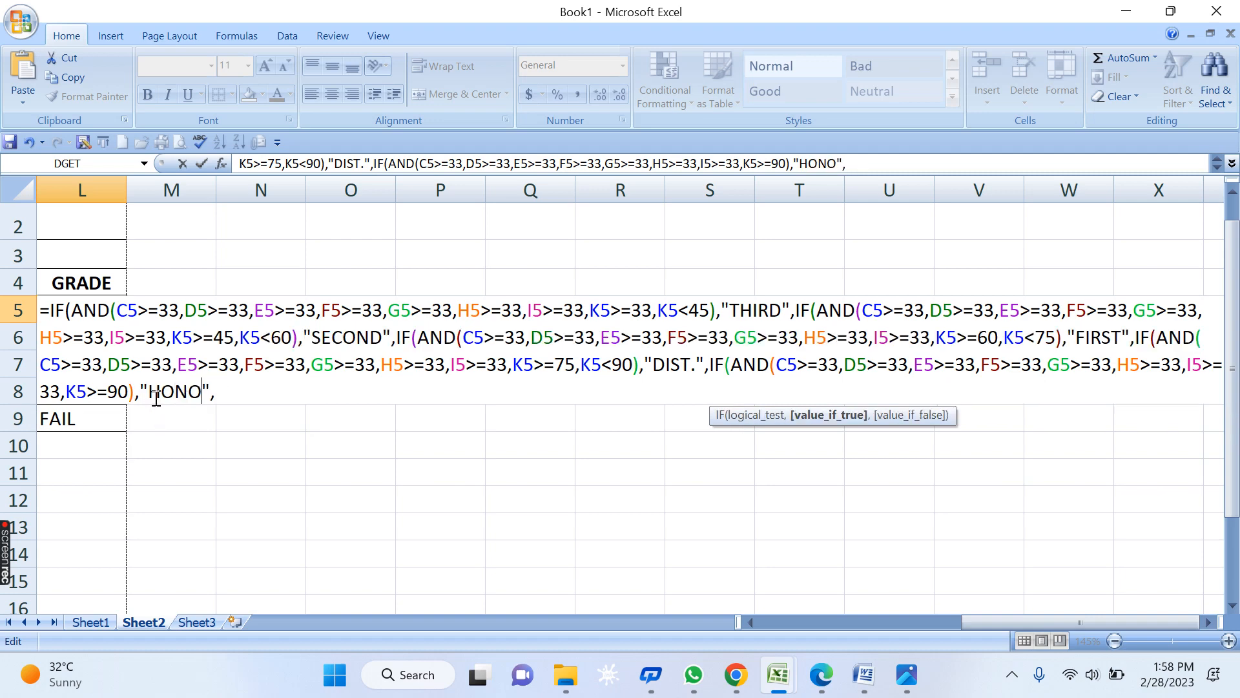
type("R")
left_click(309, 394)
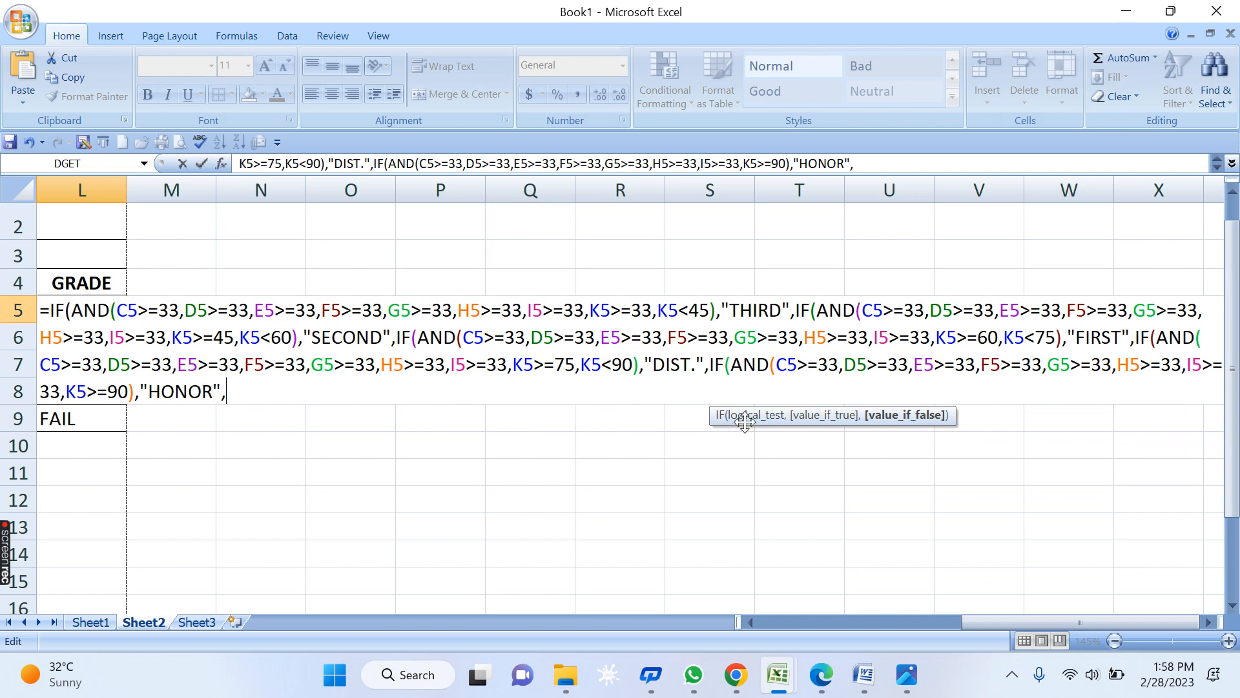
left_click(80, 394)
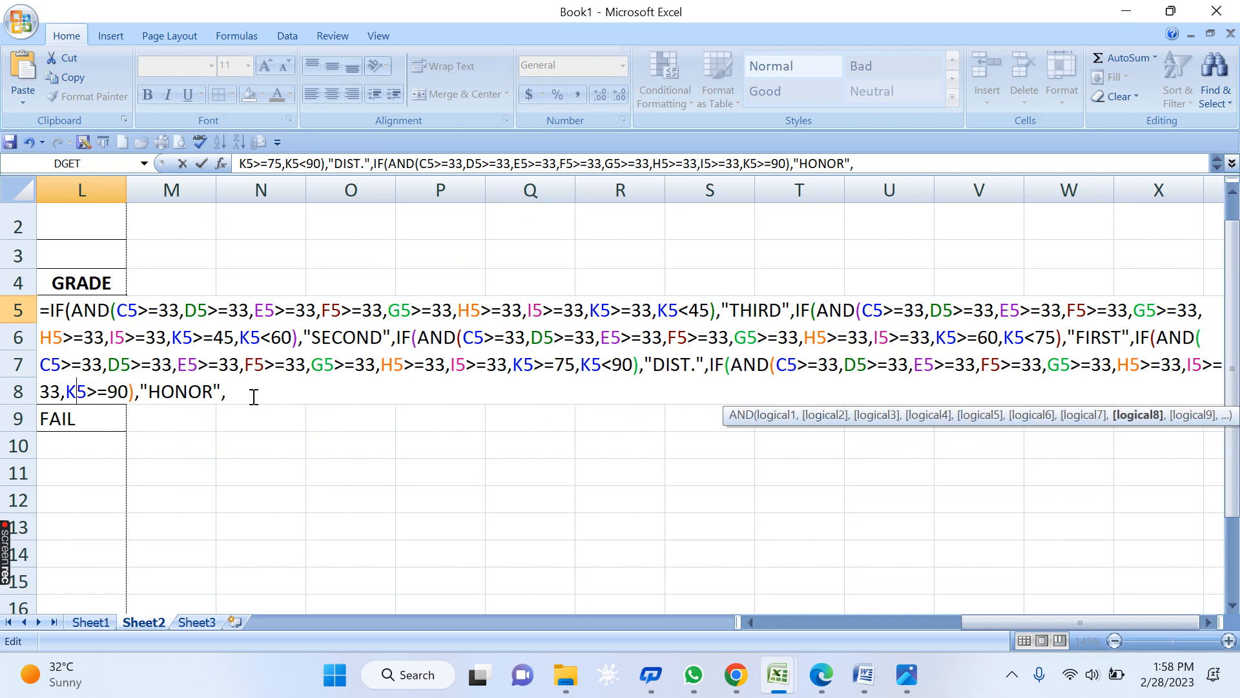
left_click(184, 394)
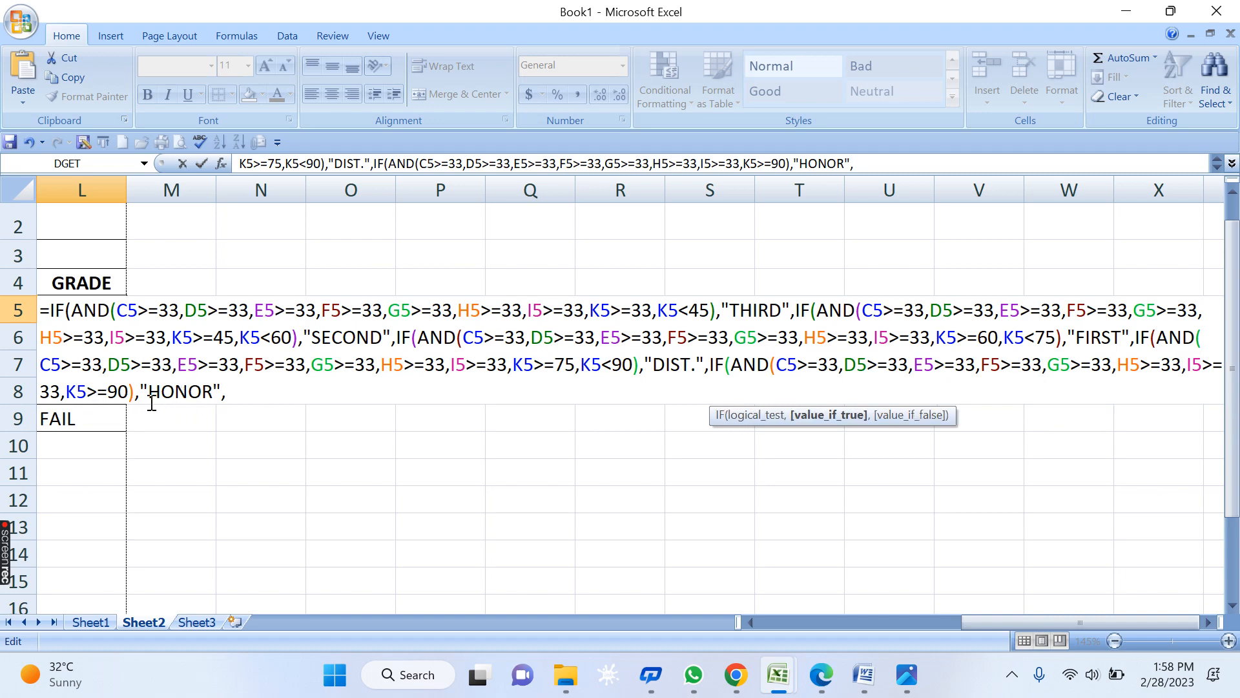
left_click(125, 392)
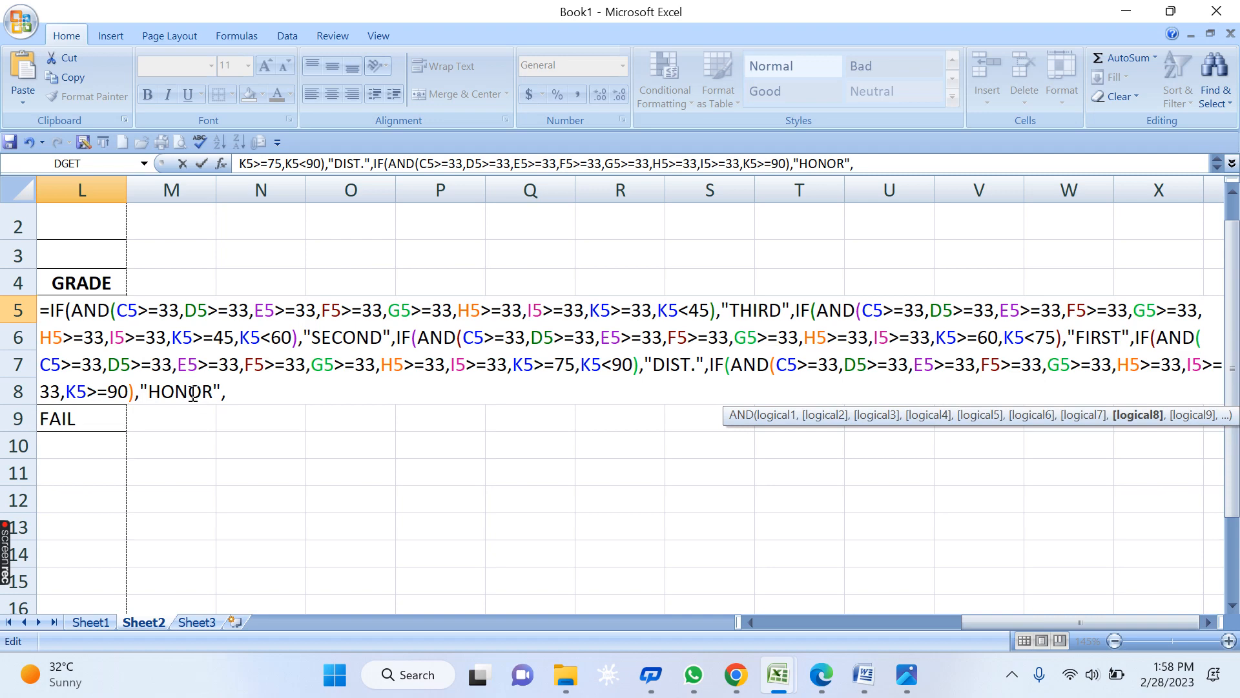
type(",")
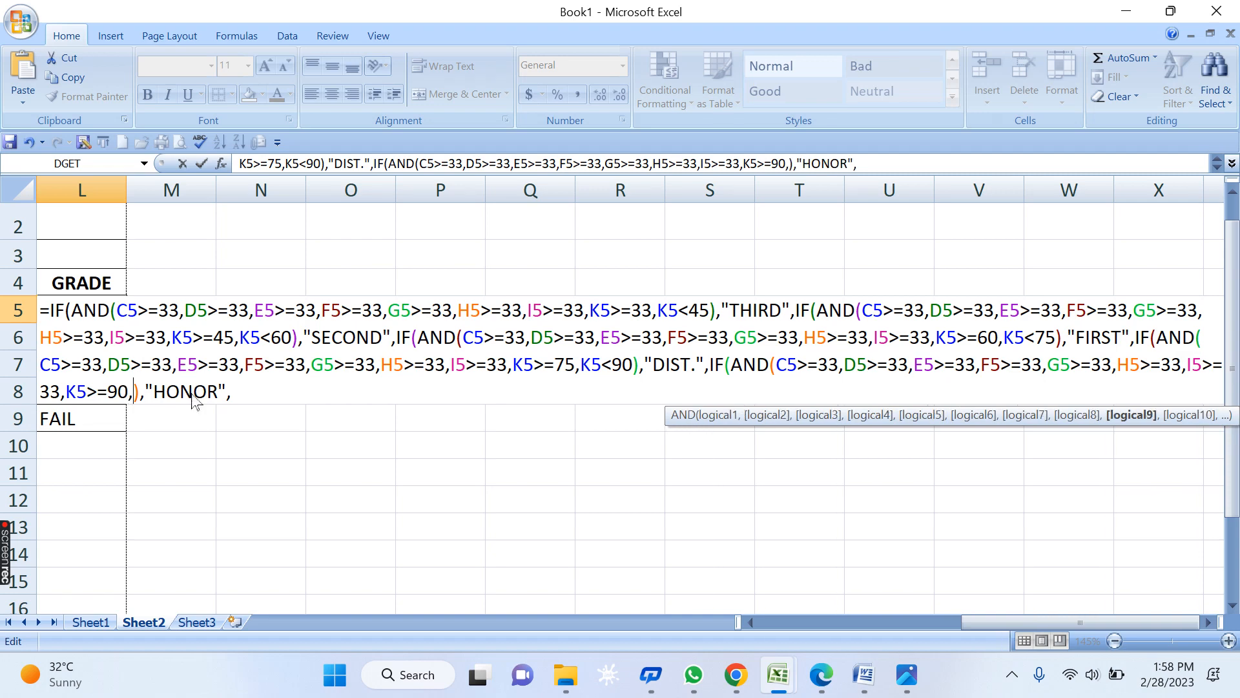
type("K")
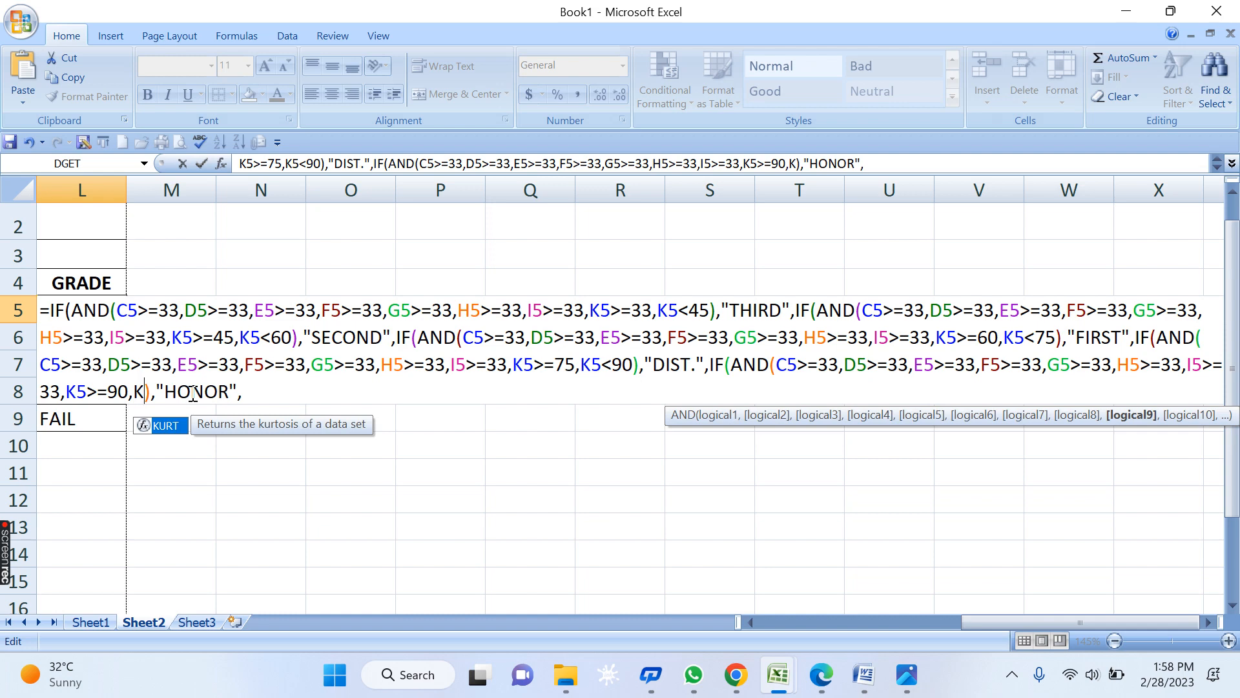
type("5<")
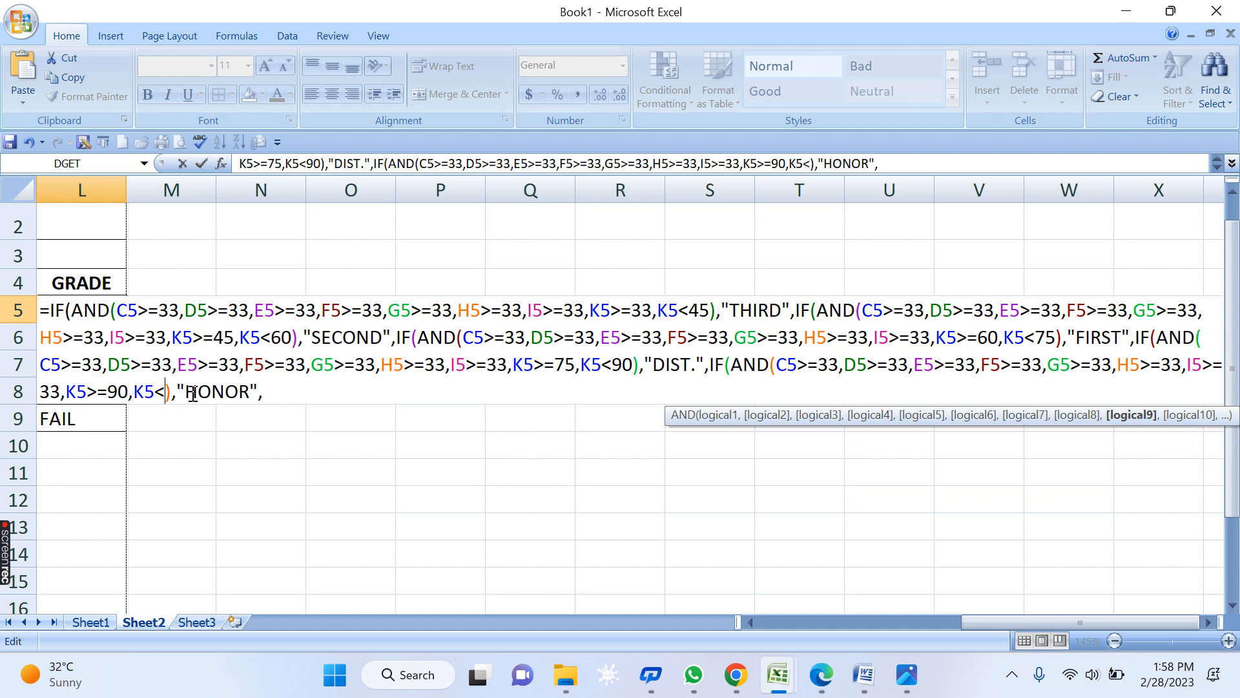
type("=100")
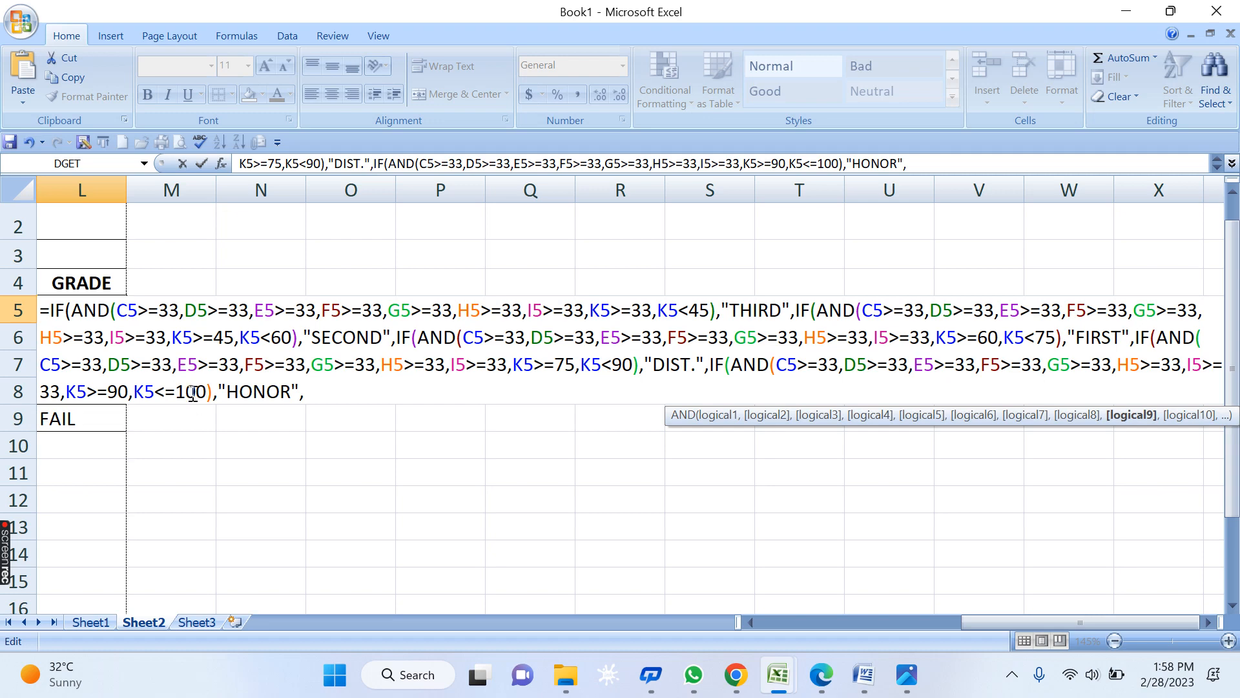
left_click(98, 392)
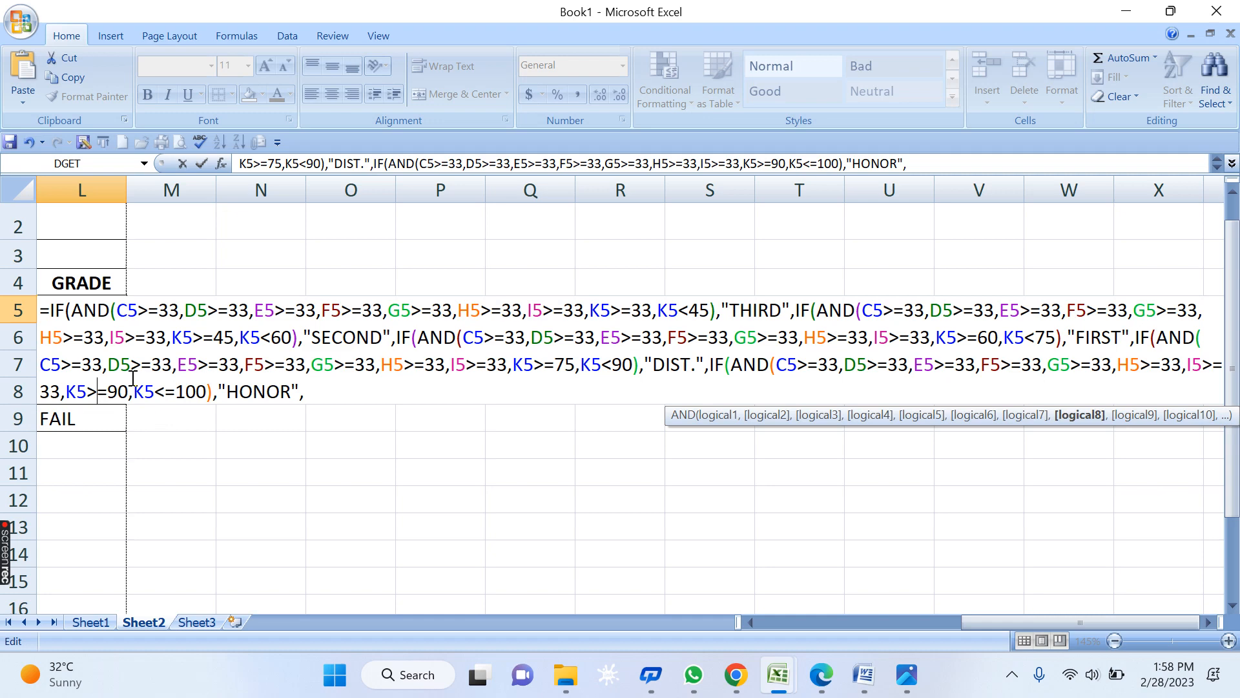
left_click(186, 392)
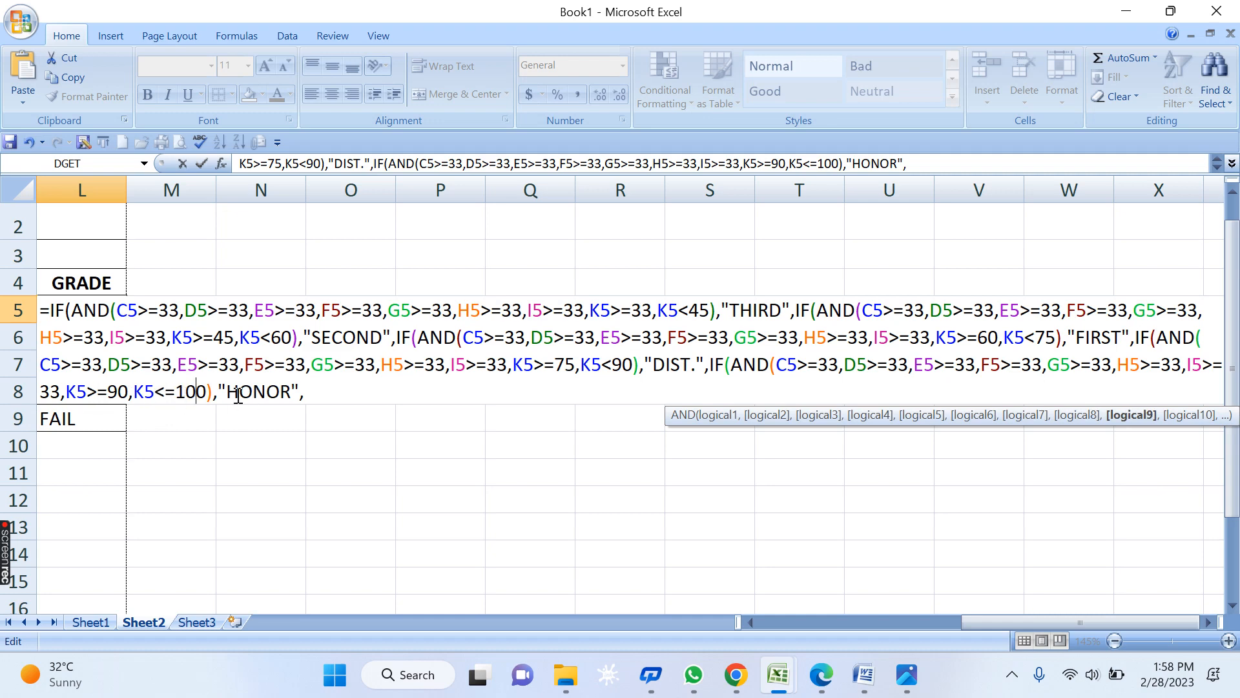
left_click_drag(205, 390, 139, 393)
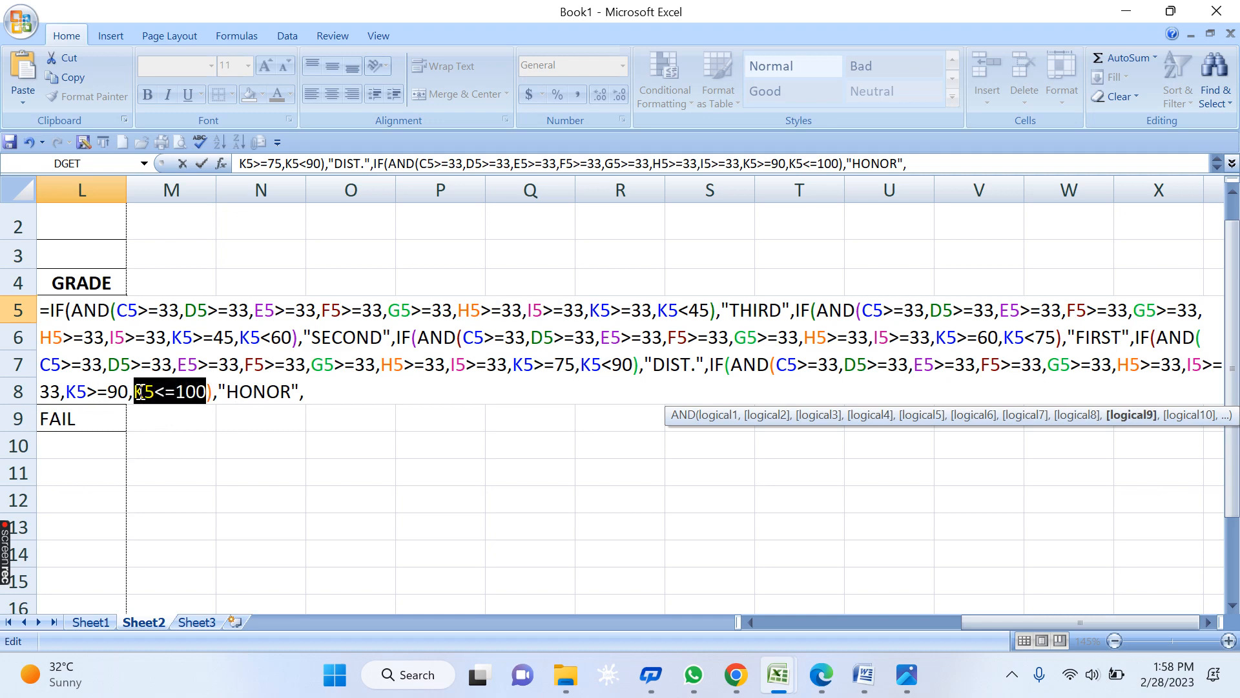
key("BackSpace")
key("BackSpace")
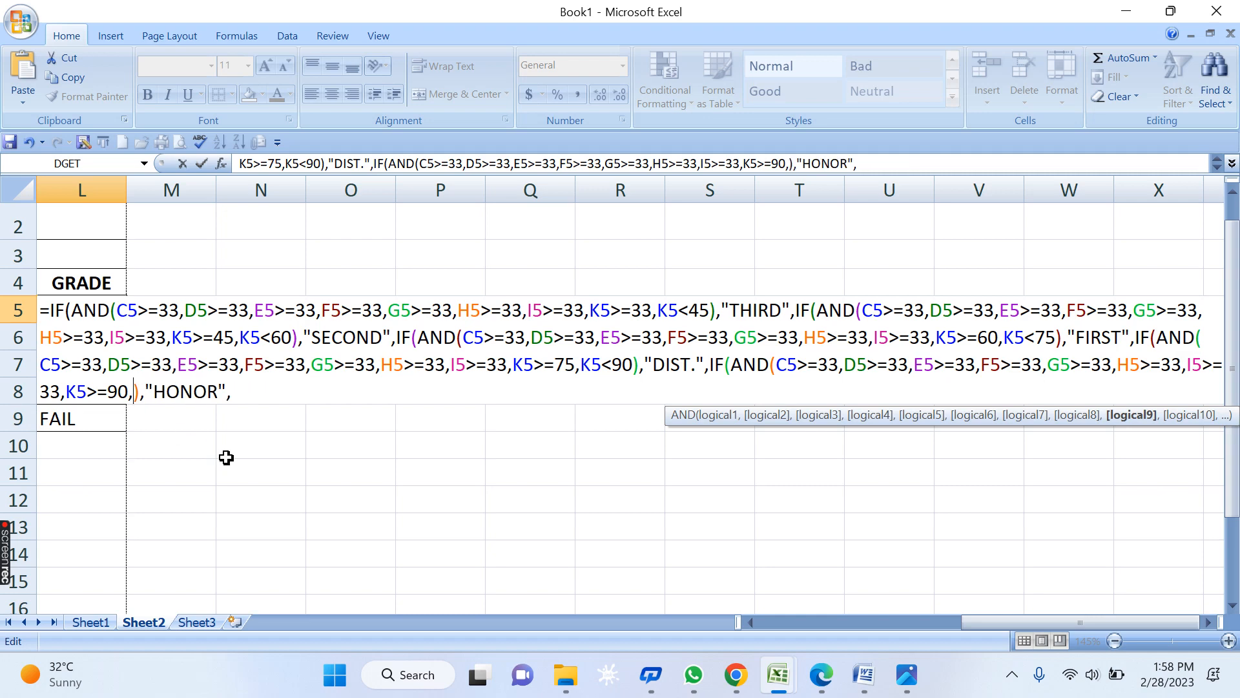
- Close the formula with five parentheses, commit it, and fill it down L5:L9
left_click(292, 396)
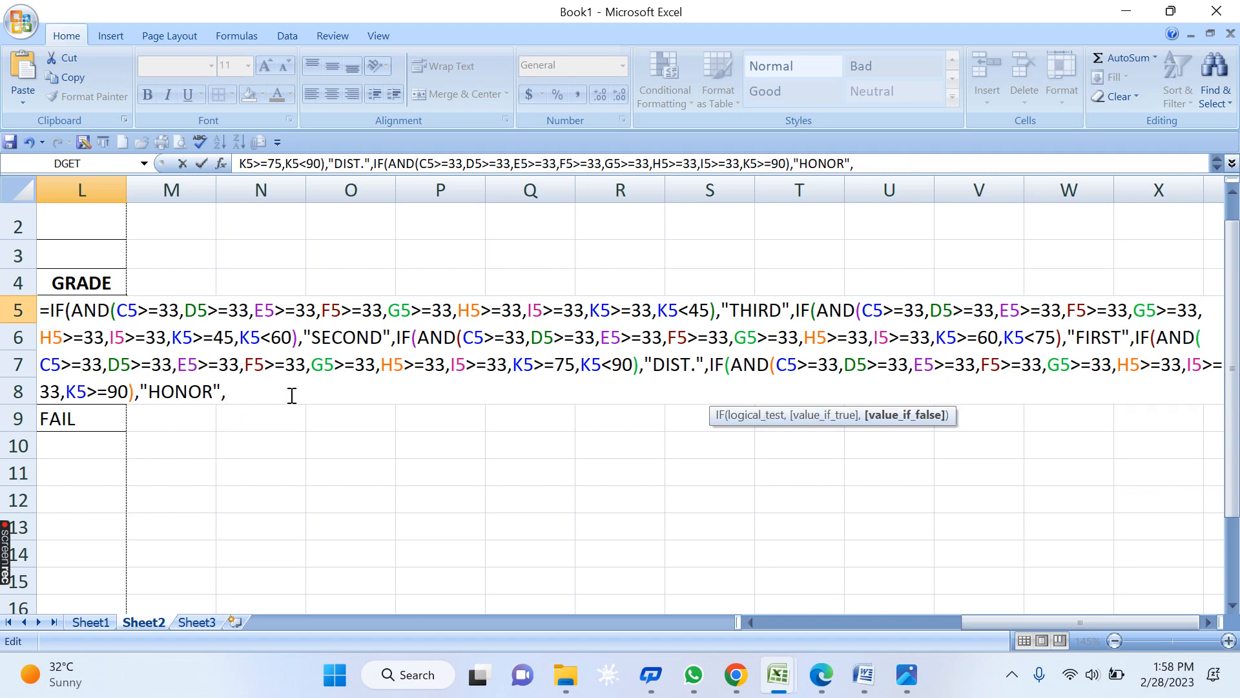
type(")))))")
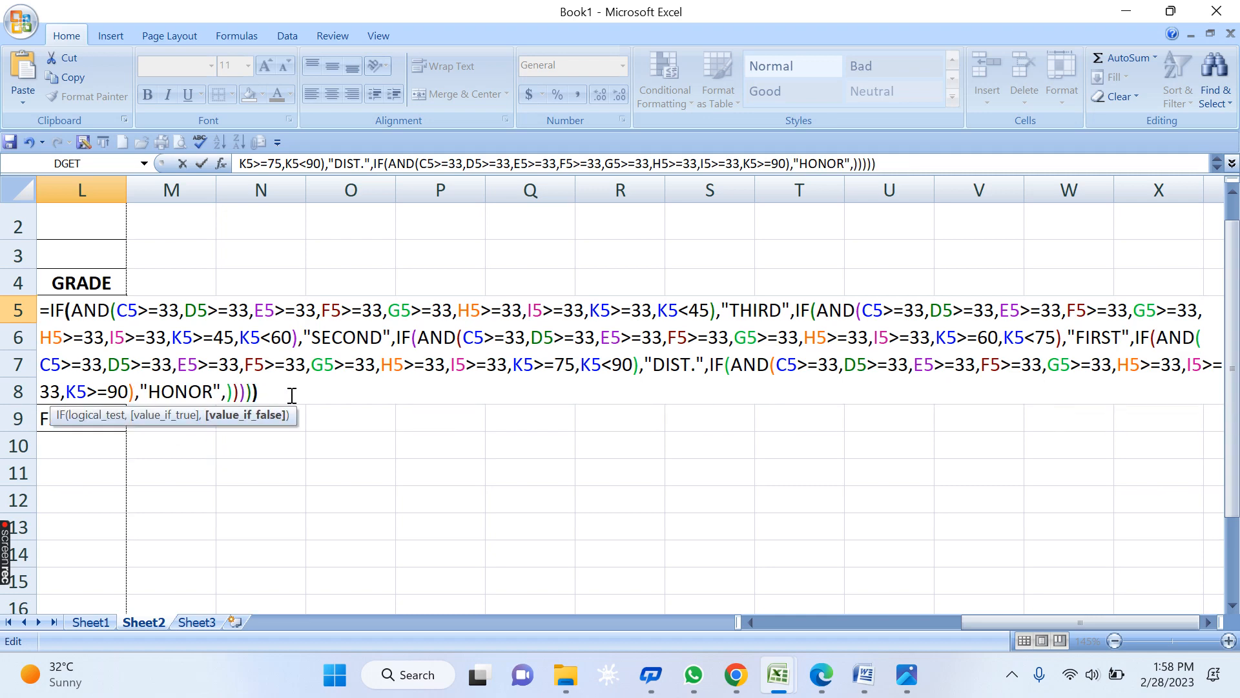
key("Return")
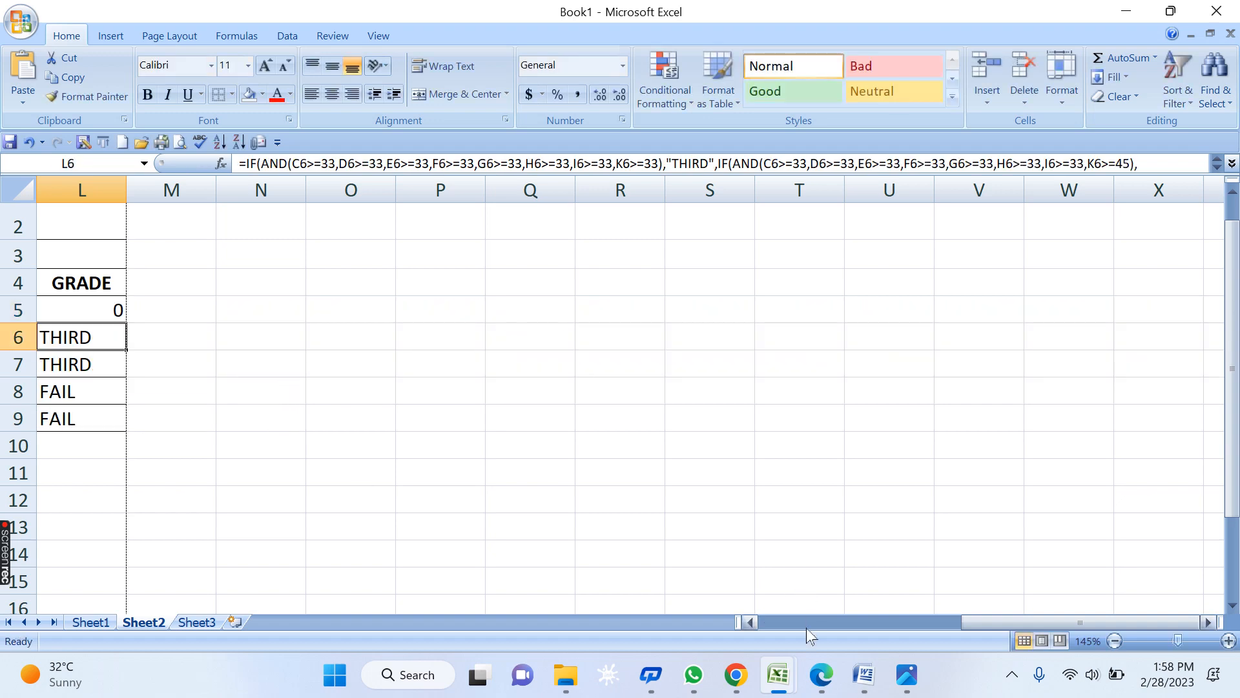
scroll(905, 581, "left", 4)
left_click(512, 315)
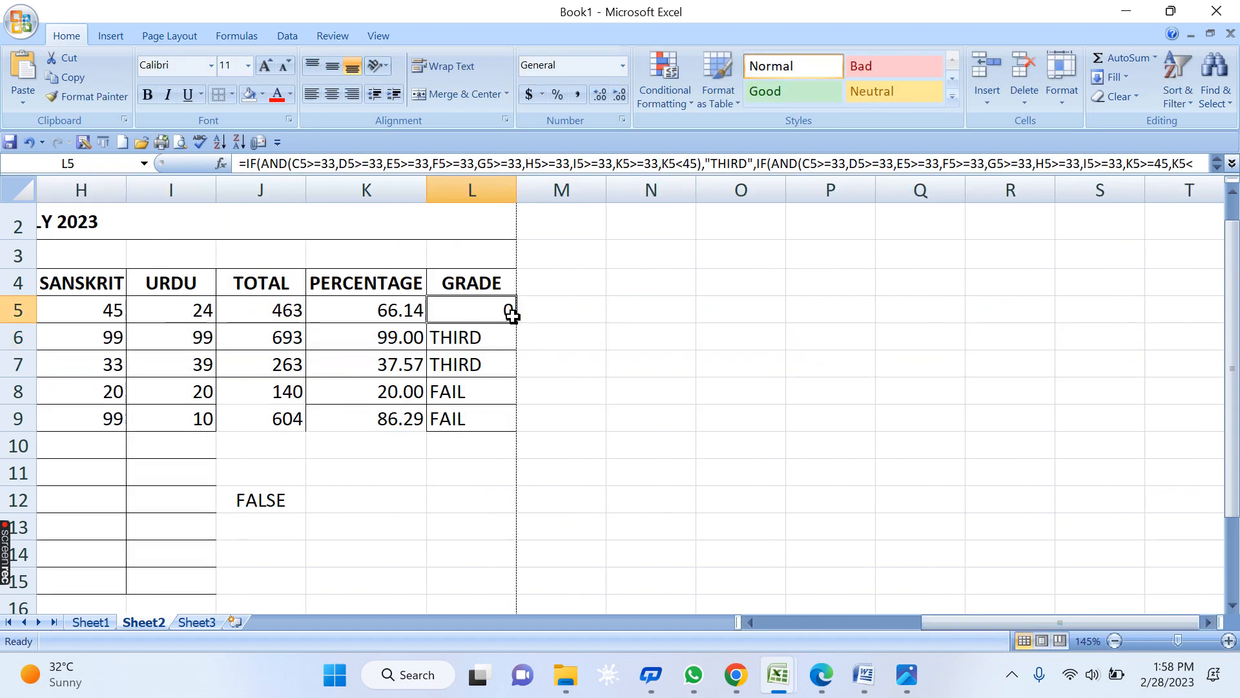
left_click_drag(515, 308, 512, 426)
- Add "FAIL" as the final fallback argument after HONOR in L5's formula and commit it
left_click(641, 362)
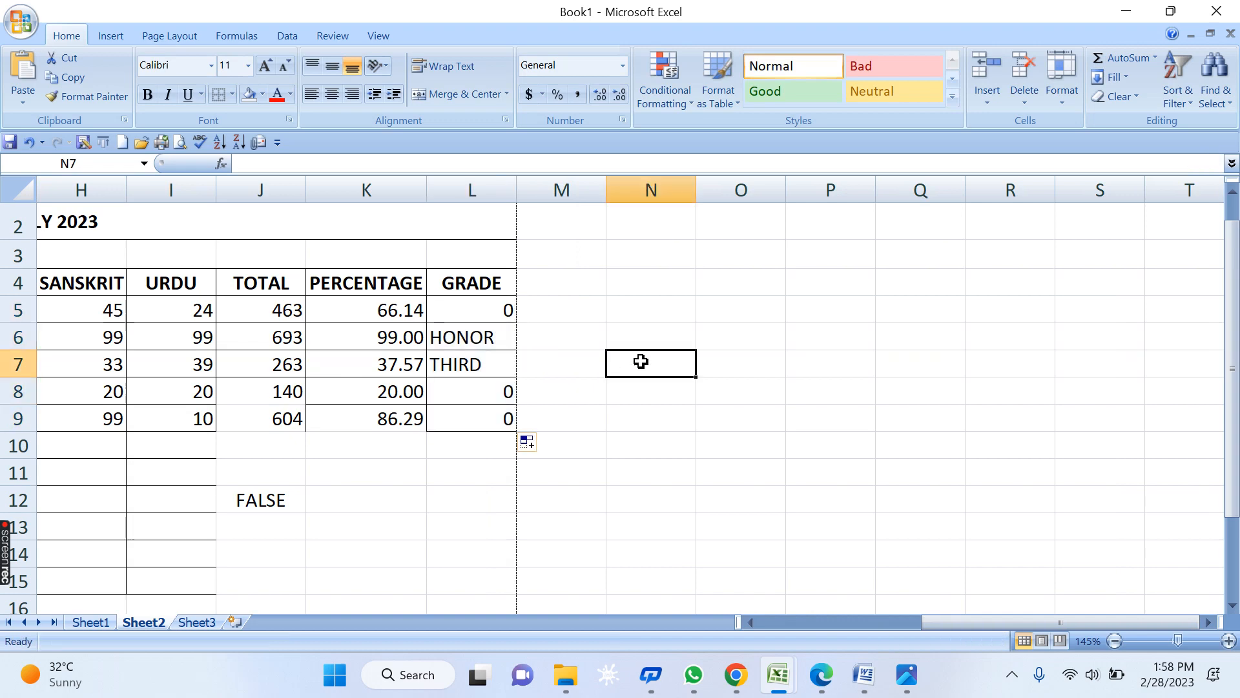
left_click(489, 312)
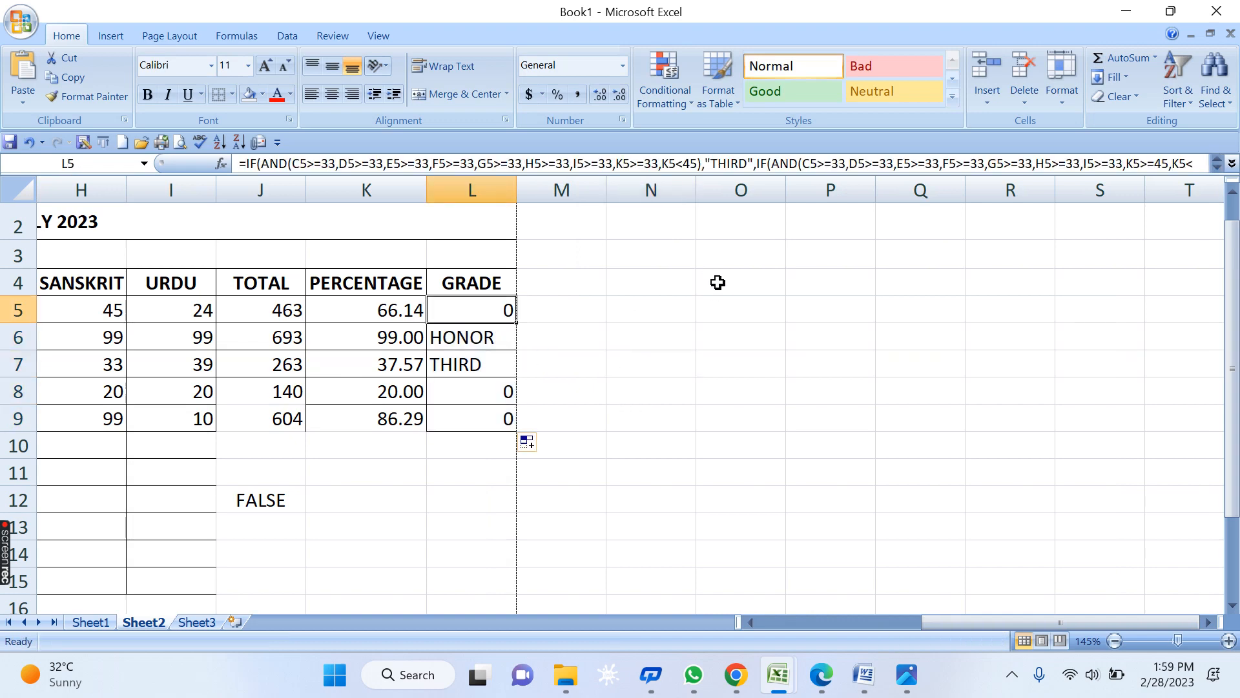
key("F2")
key("F1")
left_click(1209, 421)
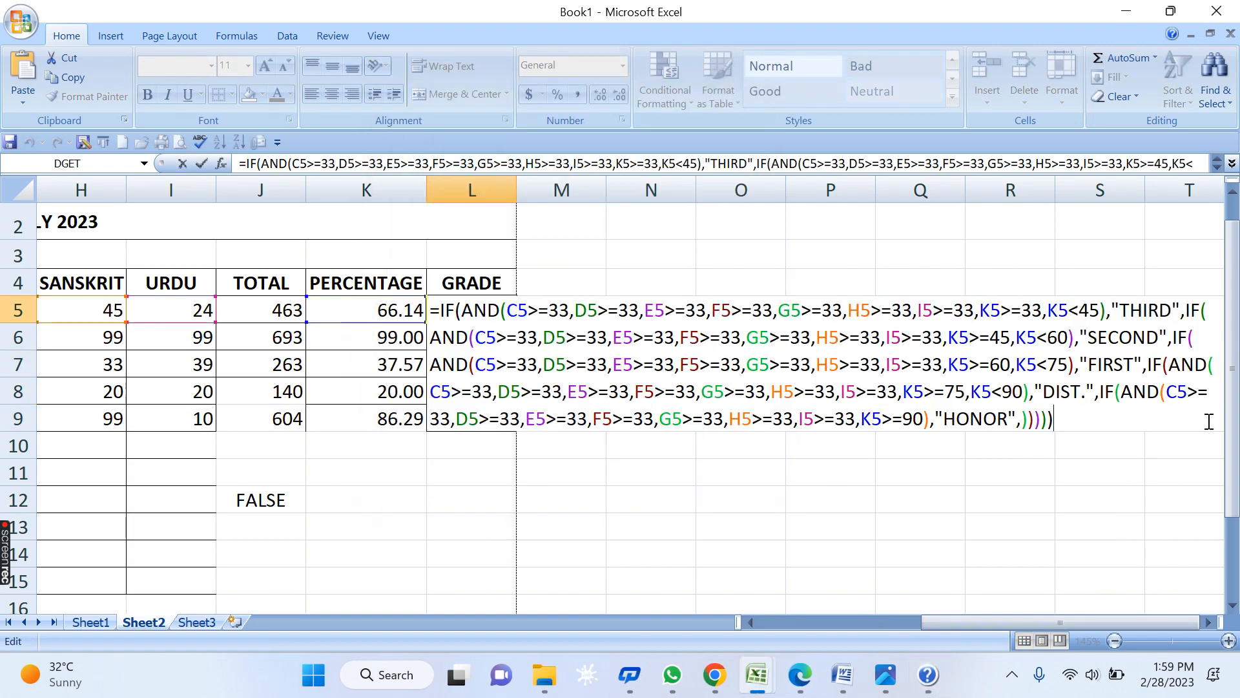
left_click(1023, 420)
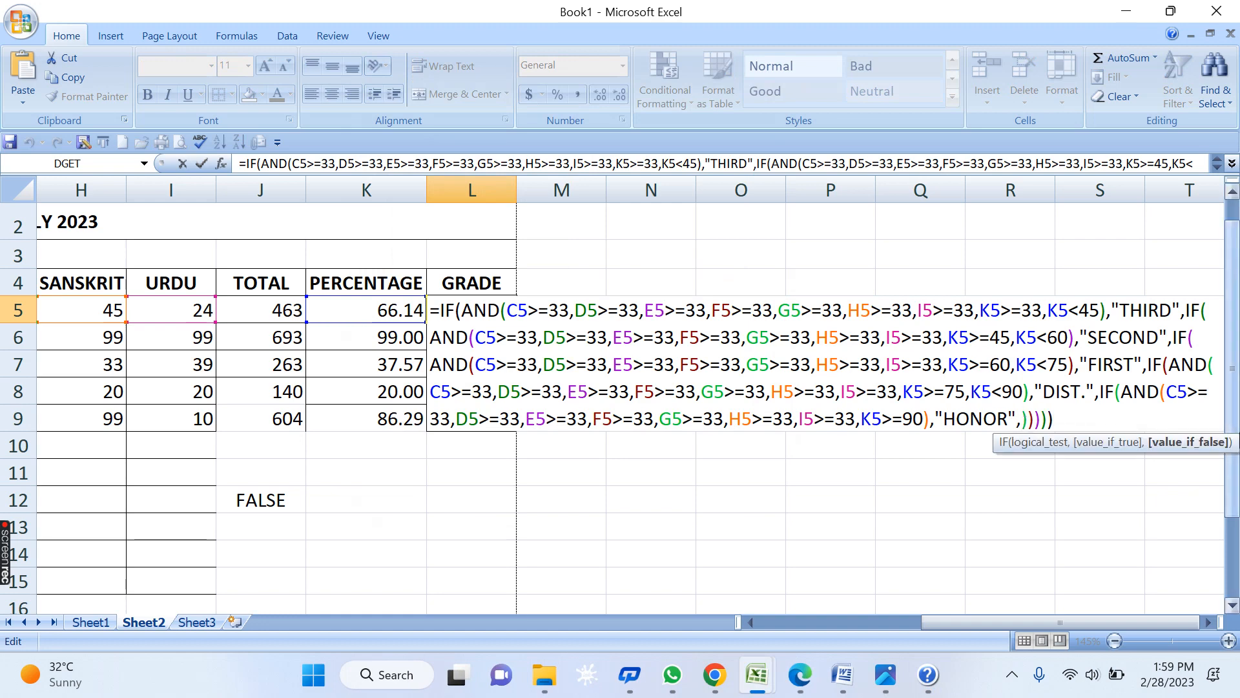
type("\"FAIL\"")
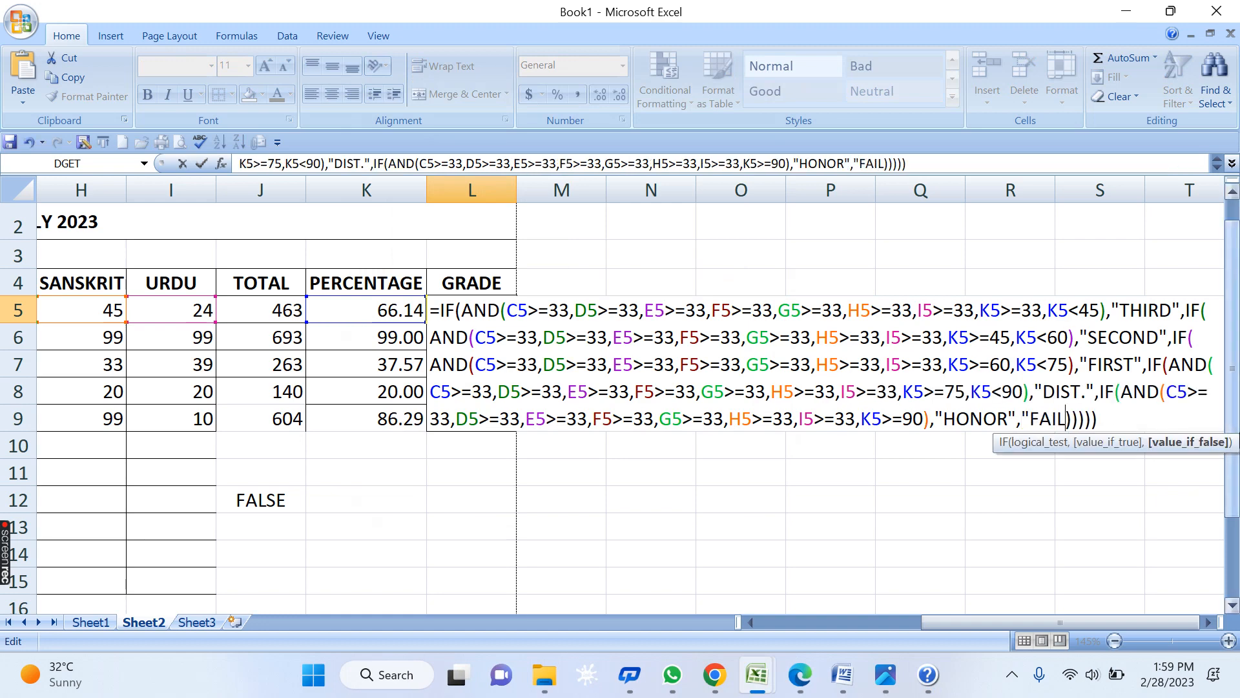
type(")")
key("Return")
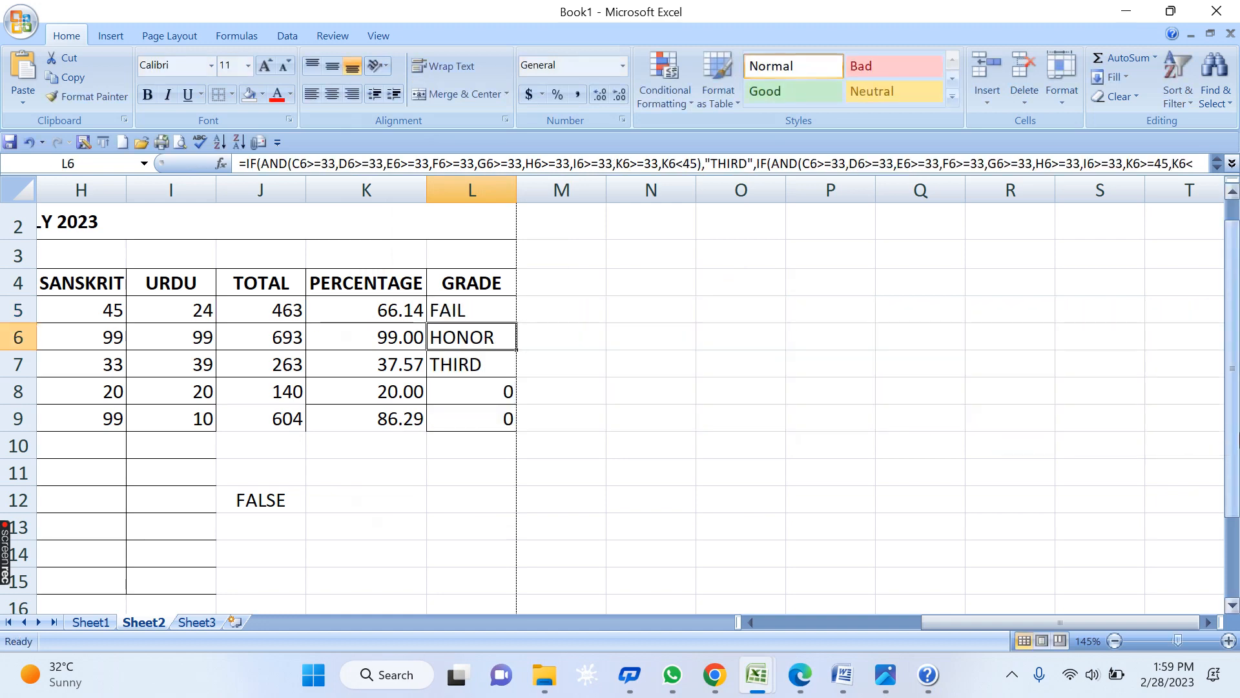
left_click(447, 311)
- Fill L5's grade formula down to L9 and check each result: FAIL, HONOR, THIRD, FAIL, FAIL
left_click_drag(514, 324, 507, 428)
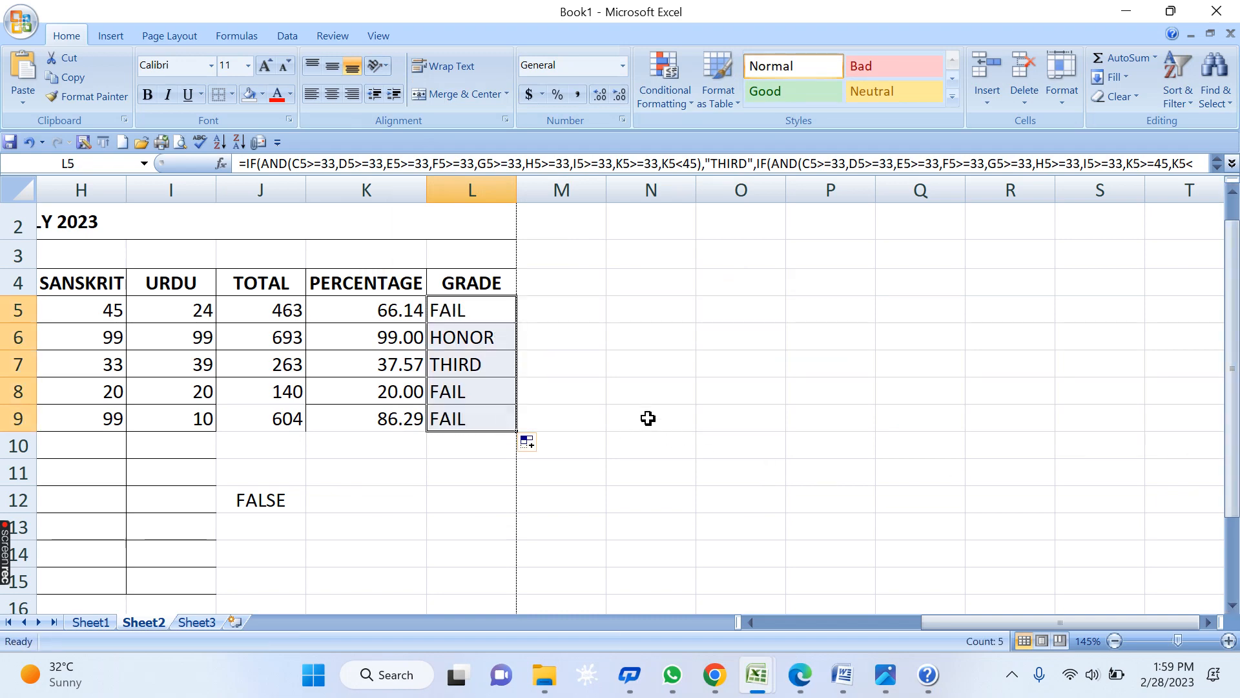
left_click(595, 355)
left_click(473, 308)
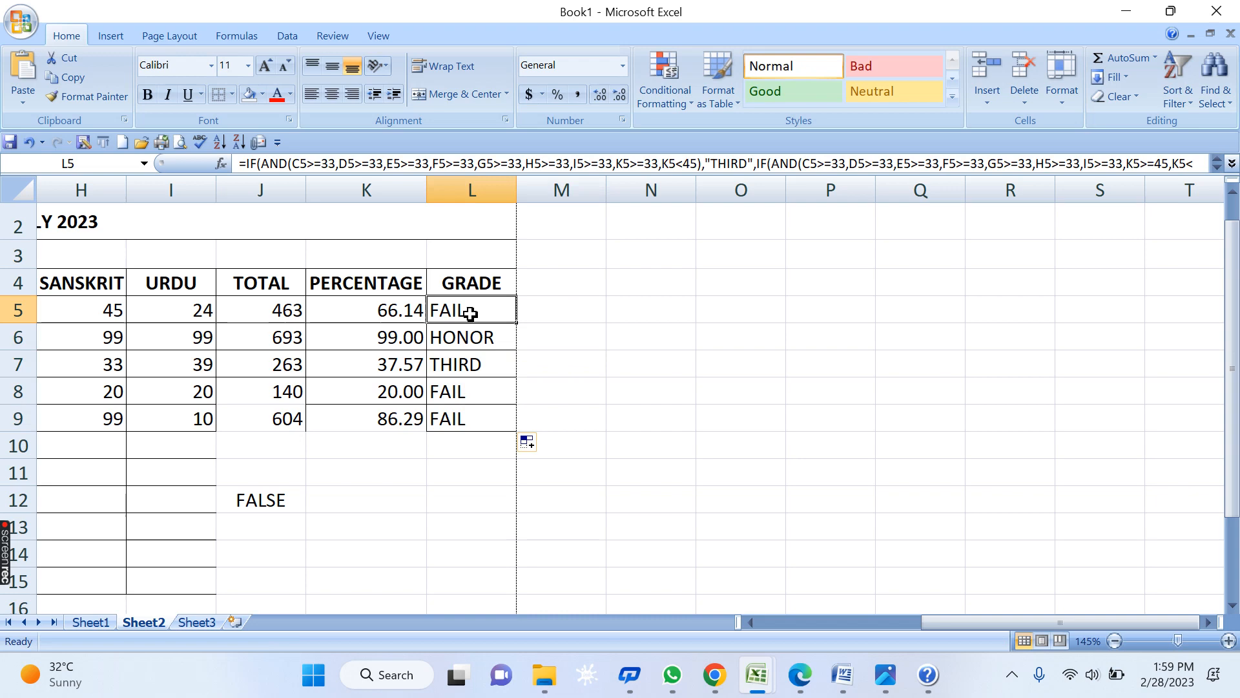
left_click(456, 393)
left_click(455, 407)
left_click(451, 393)
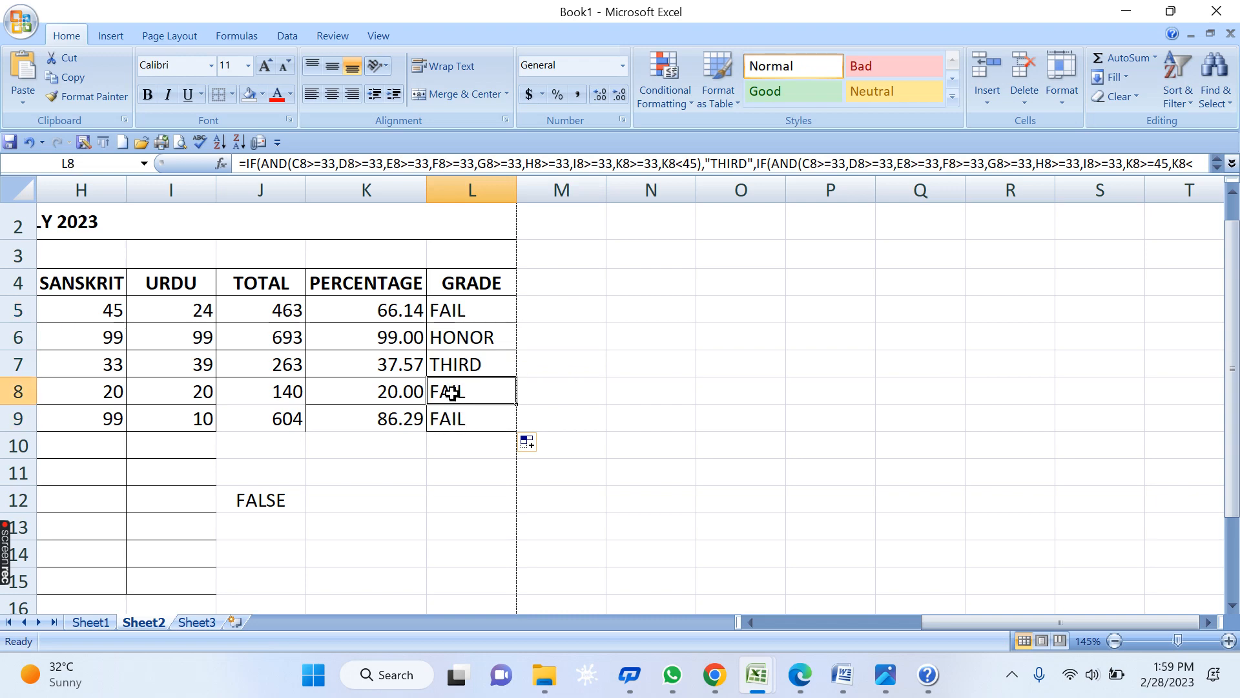
left_click(488, 337)
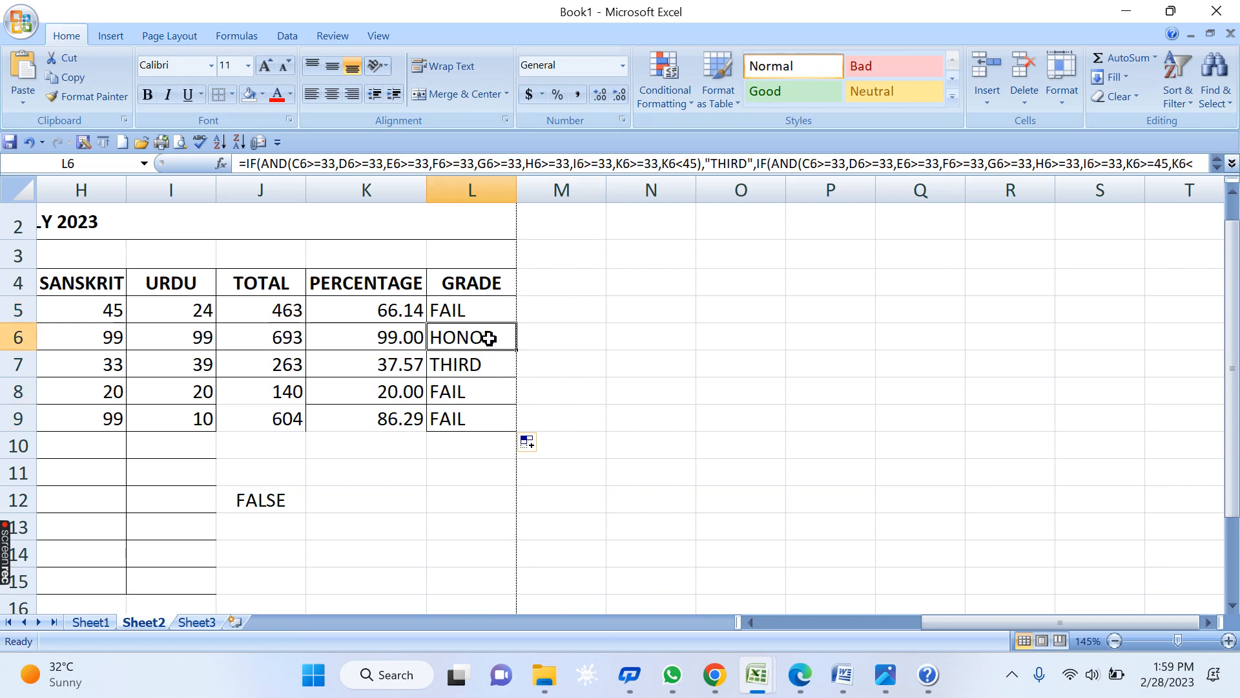
left_click(485, 365)
left_click(468, 305)
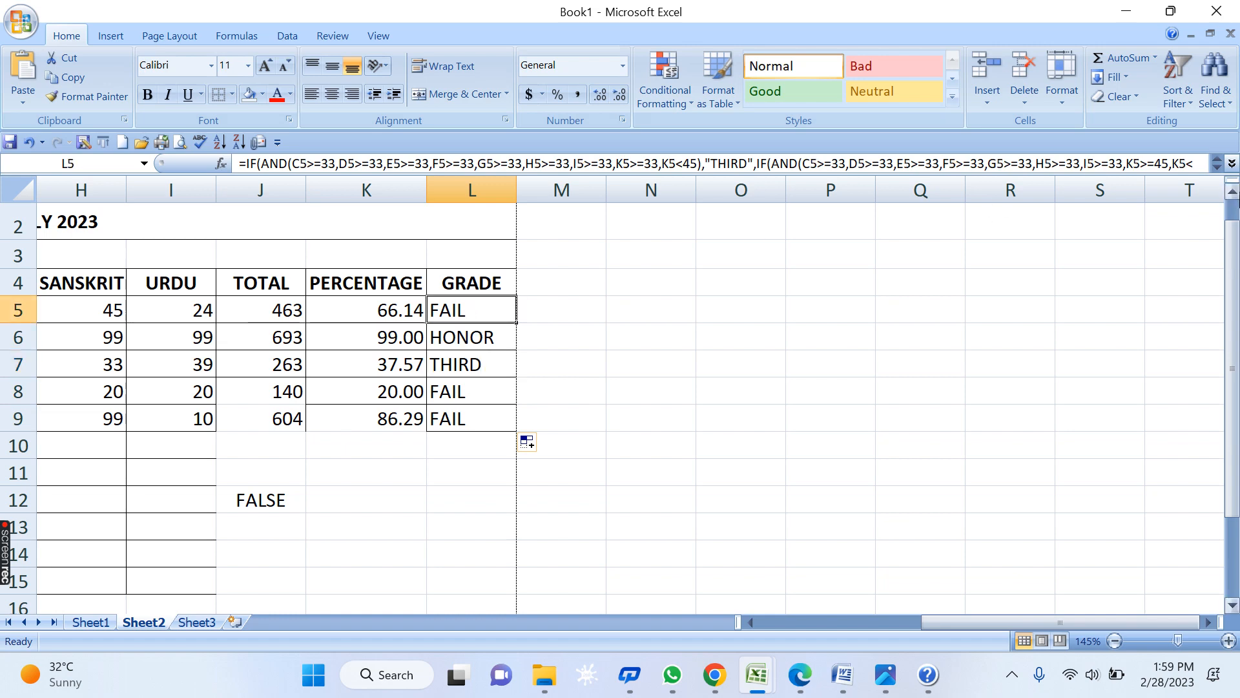
key("Left")
key("Left")
key("Left")
key("Left")
key("Left")
key("Left")
key("Left")
key("Left")
key("Left")
key("Left")
key("Left")
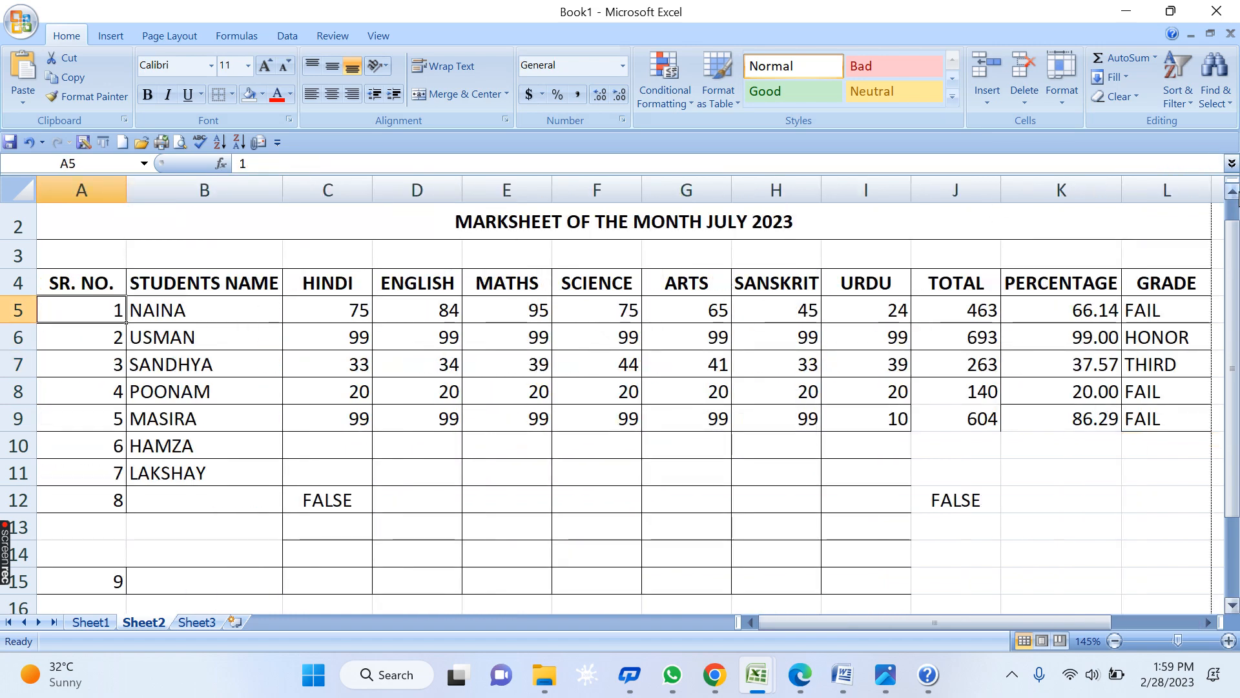
- Set the row 5 student's subject marks to 45 across C5:I5
key("Right")
key("Right")
key("Right")
key("Left")
type("45")
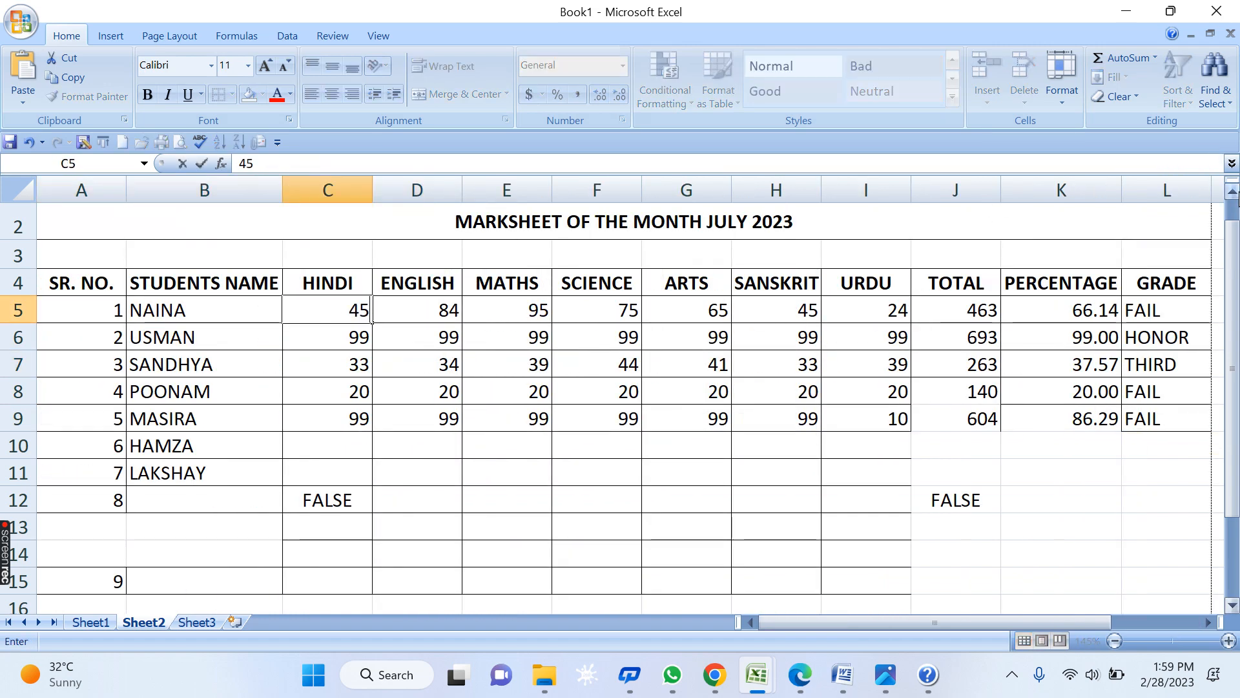
key("Right")
type("45")
key("Right")
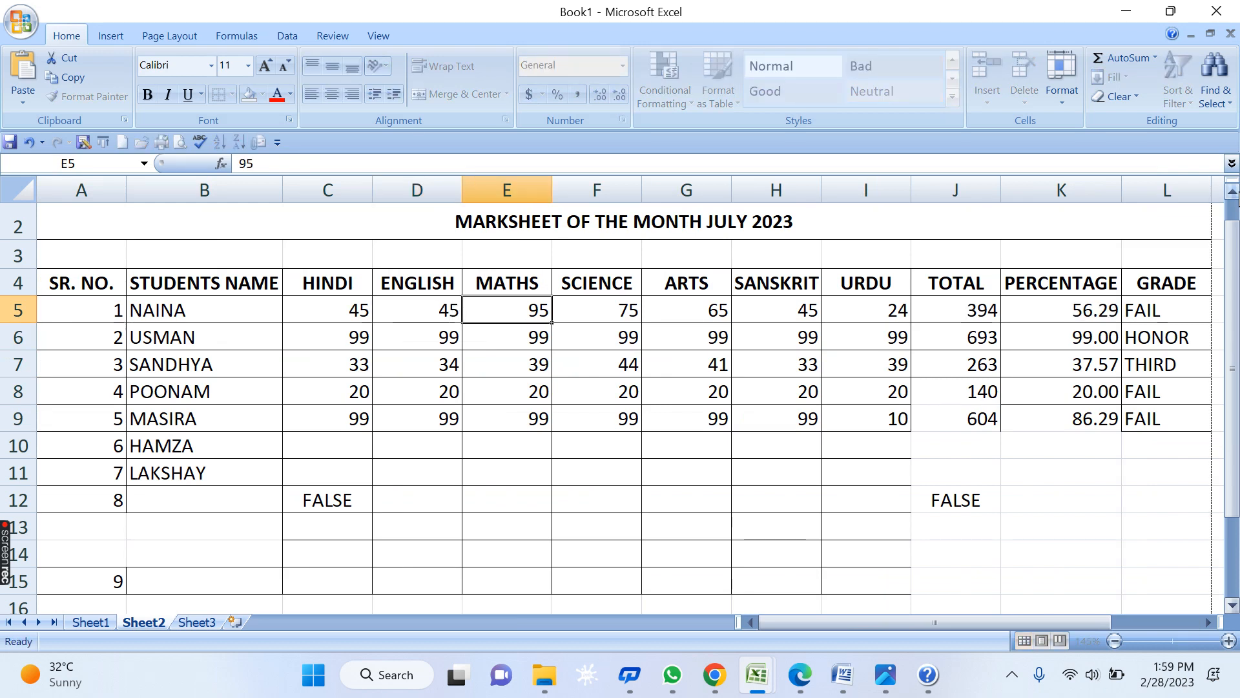
type("45")
key("Right")
type("45")
key("Right")
type("45")
key("Right")
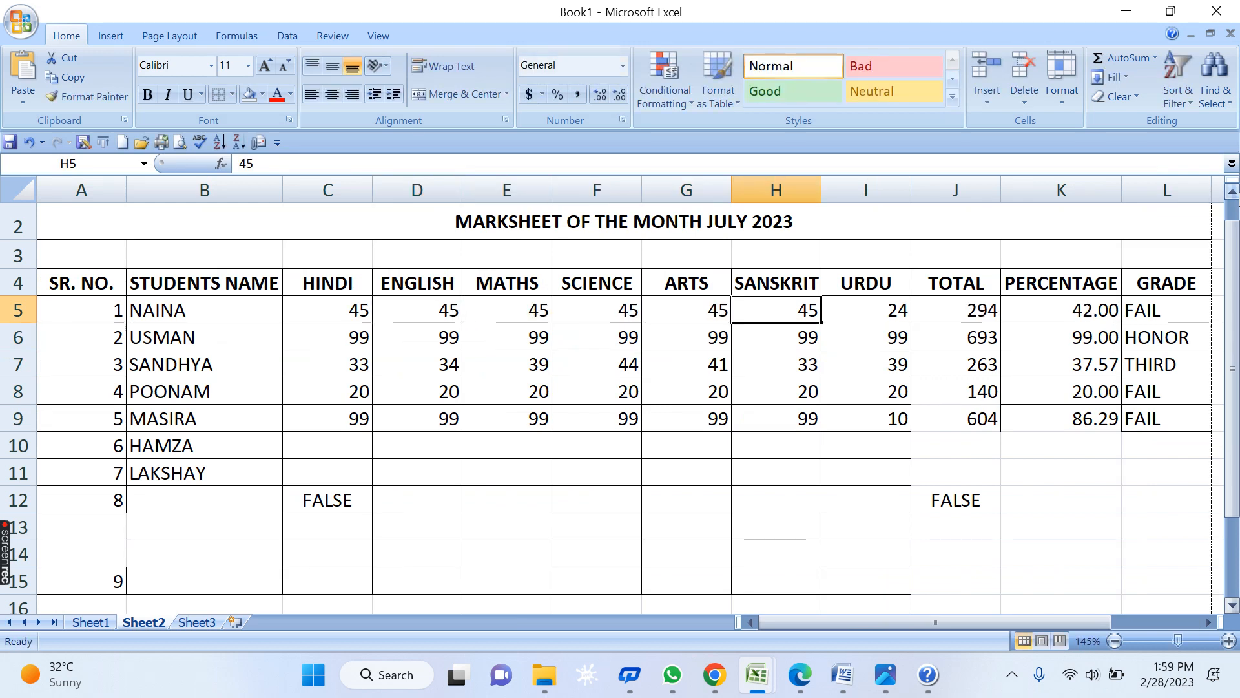
key("Right")
type("45")
key("Right")
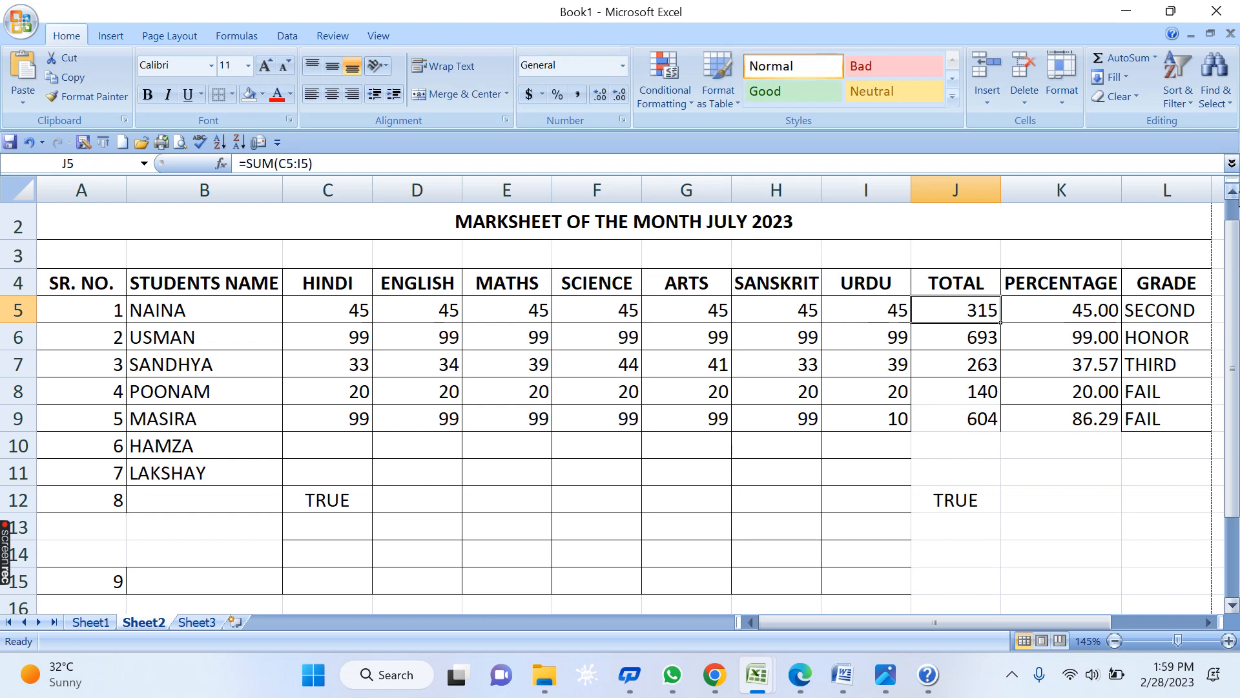
- Enter row 7's marks 60, 60, 65, 65, 68 and 69 into C7:H7
key("Down")
key("Down")
key("Down")
key("Left")
key("Up")
key("Left")
key("Left")
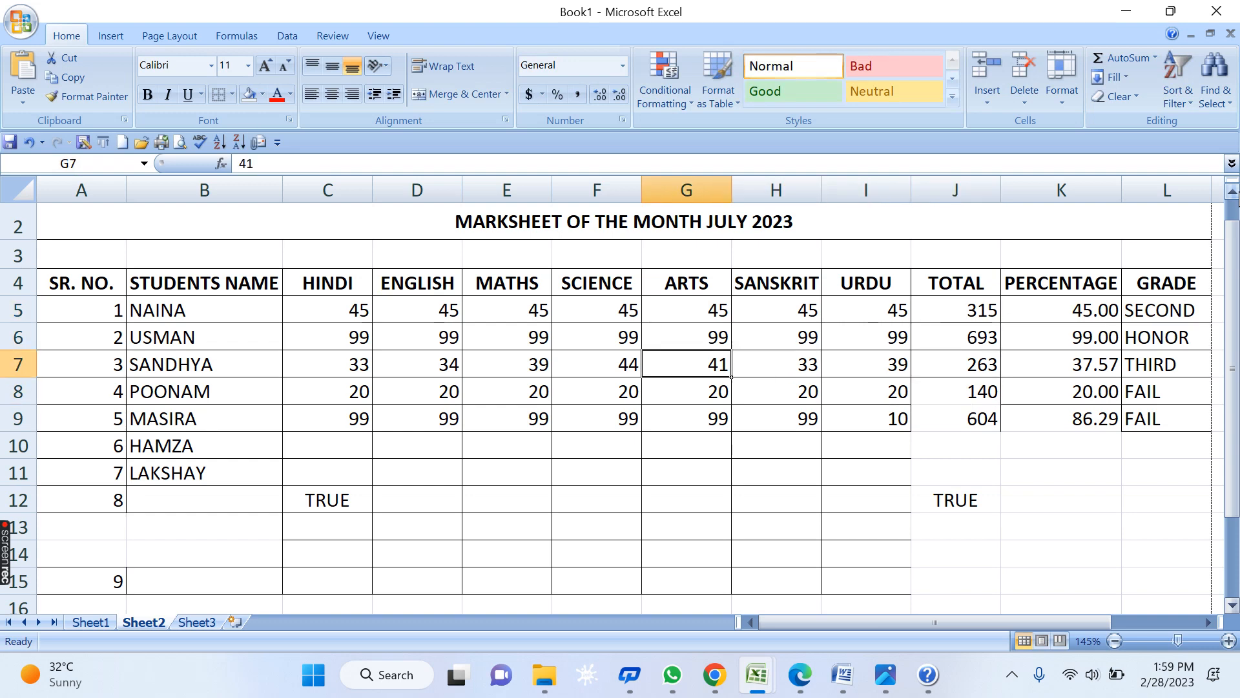
key("Left")
key("Left")
key("Left")
key("Left")
type("60")
key("Right")
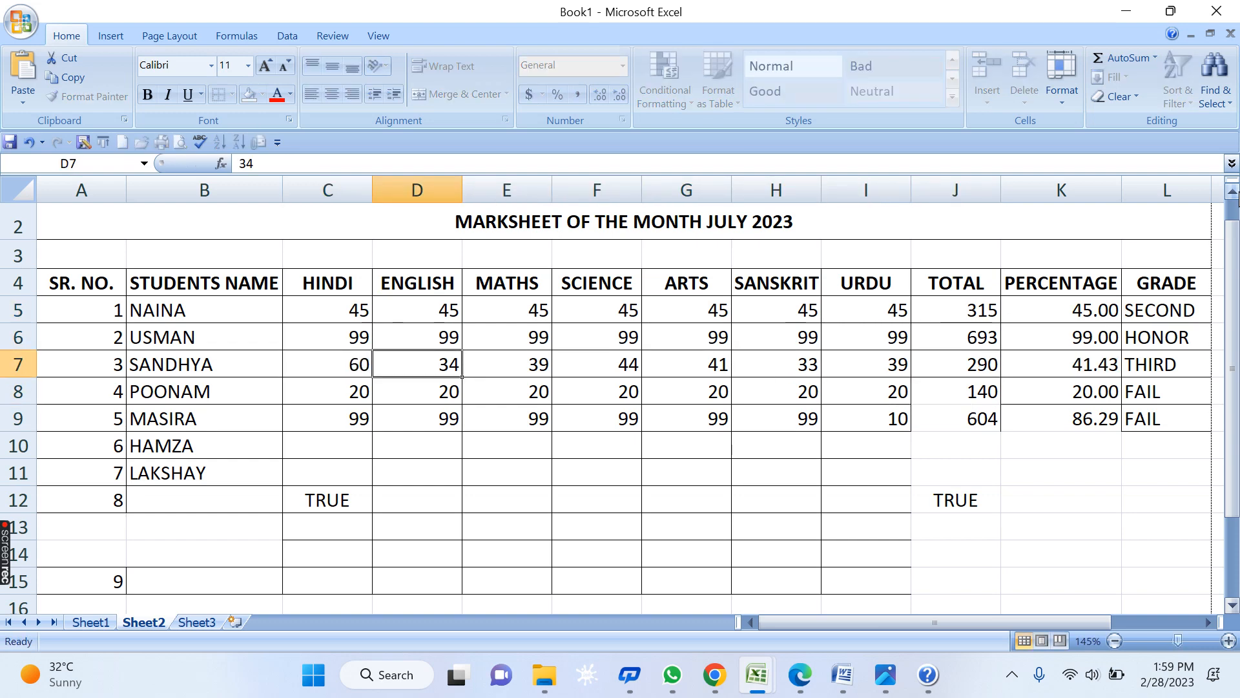
type("60")
key("Right")
type("65")
key("Right")
type("65")
key("Right")
type("6")
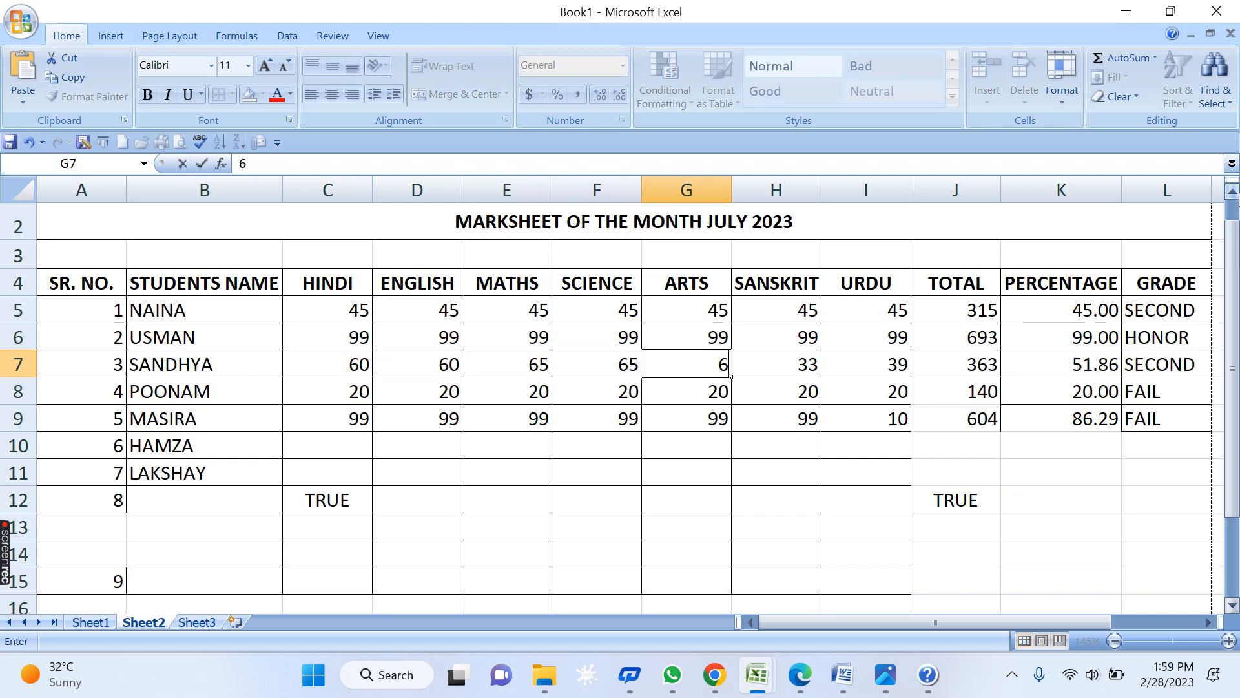
type("8")
key("Right")
type("69")
key("Right")
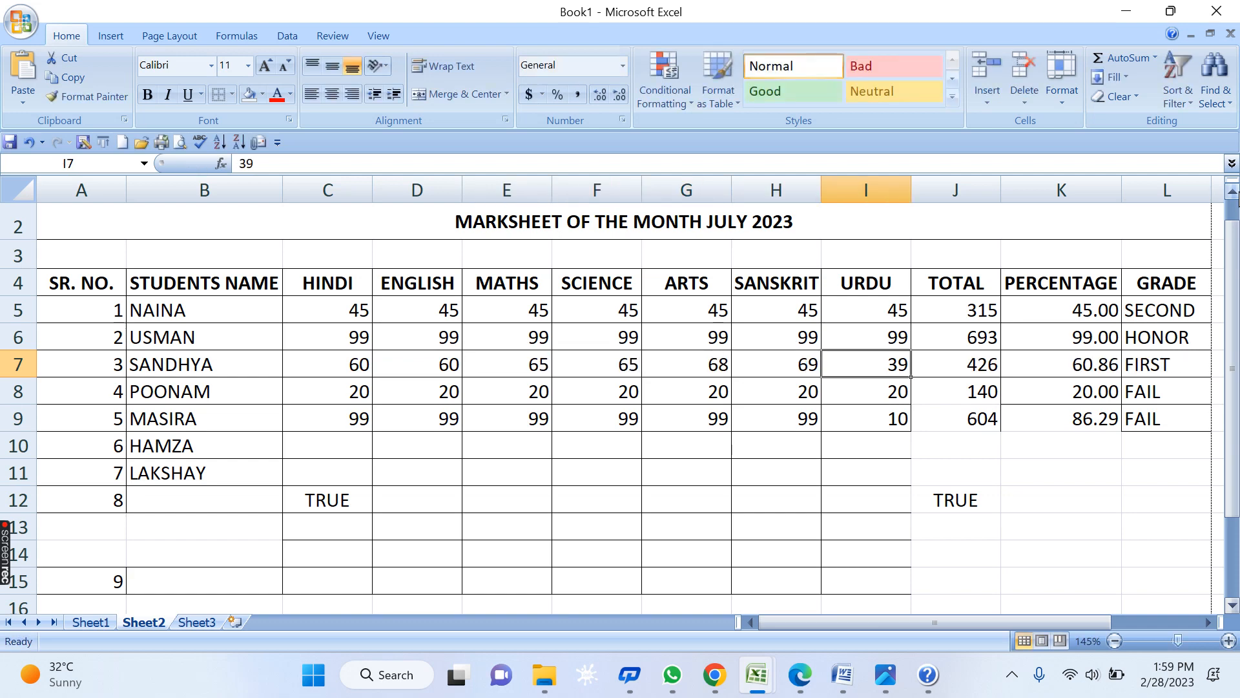
- Enter row 8's marks 33, 34, 35, 36, 39, 38, 38 into C8:I8
key("Down")
key("Left")
key("Left")
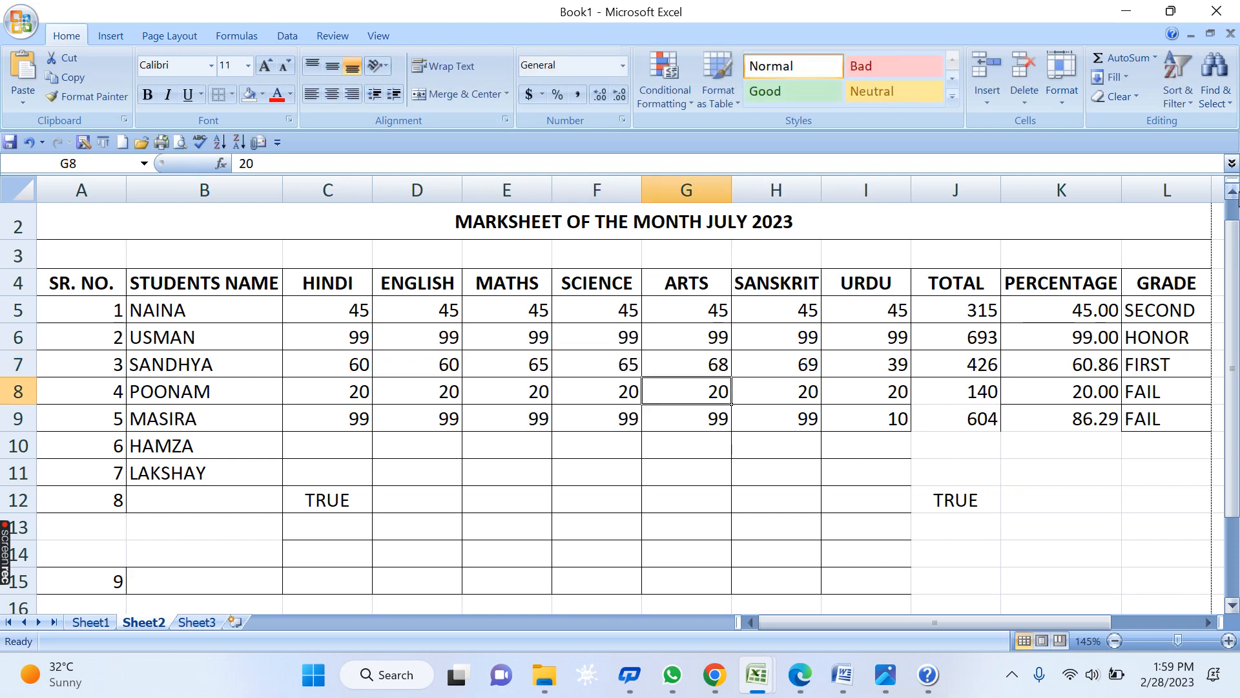
key("Left")
key("Left")
key("Left")
key("Left")
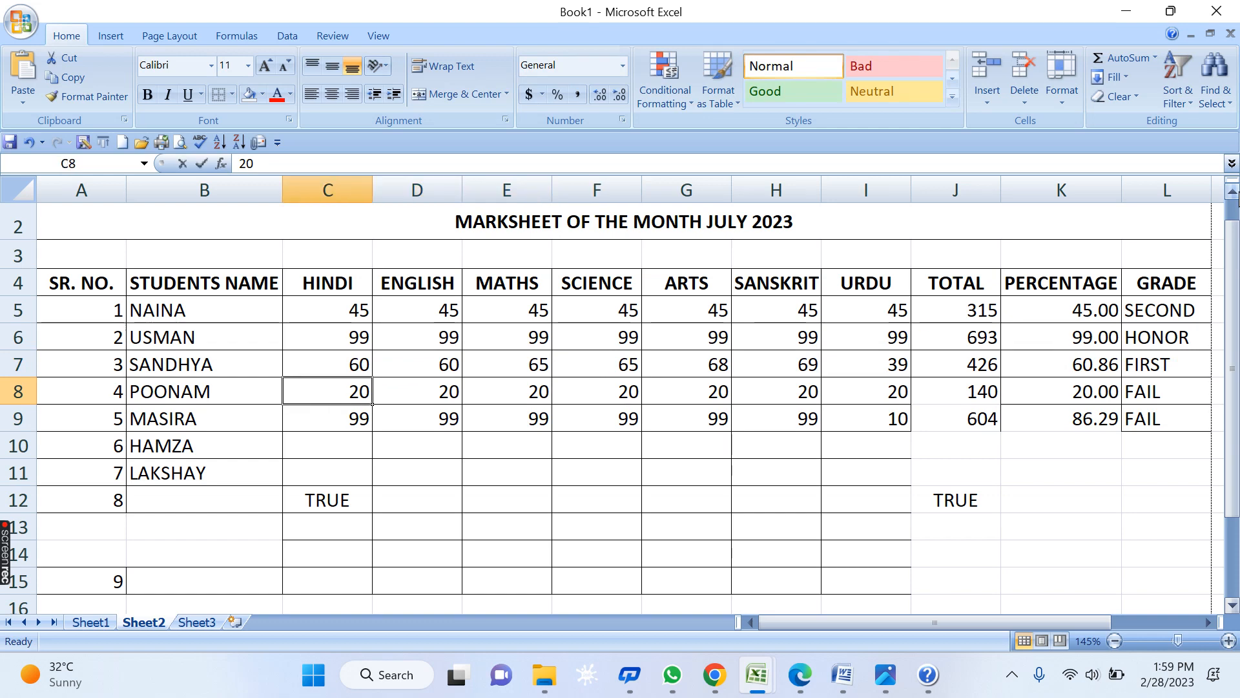
type("33")
key("Right")
type("34")
key("Right")
type("3")
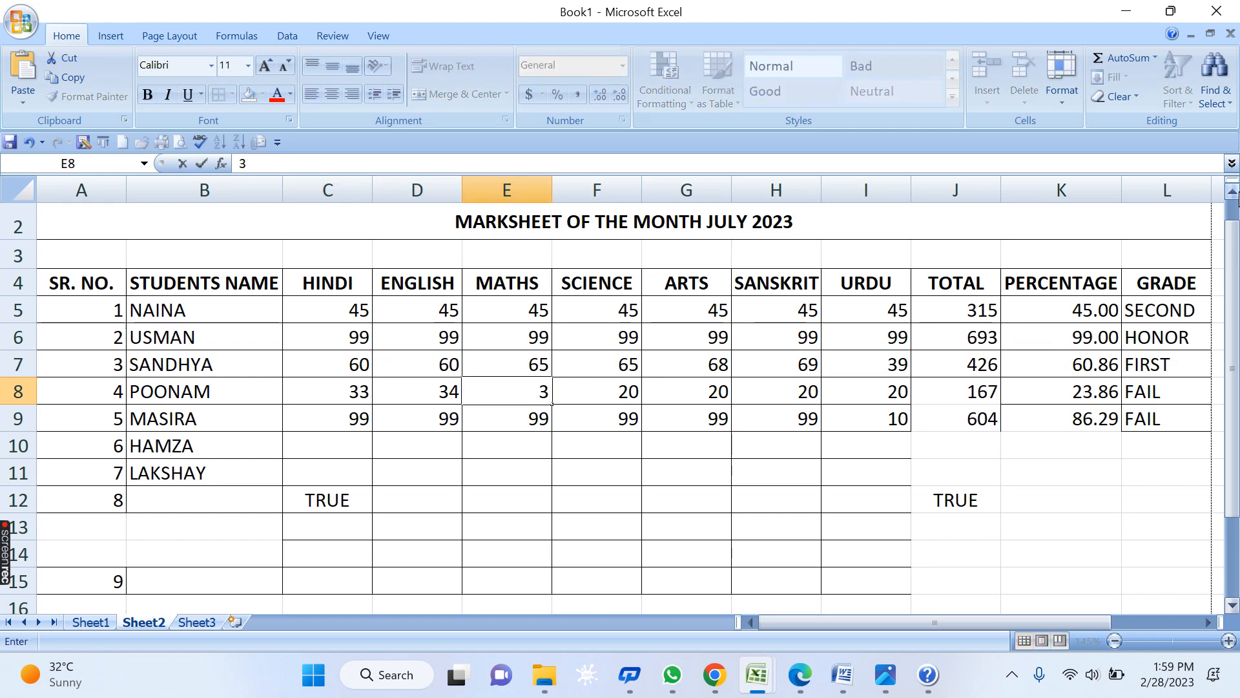
type("5")
key("Right")
type("36")
key("Right")
type("39")
key("Right")
type("38")
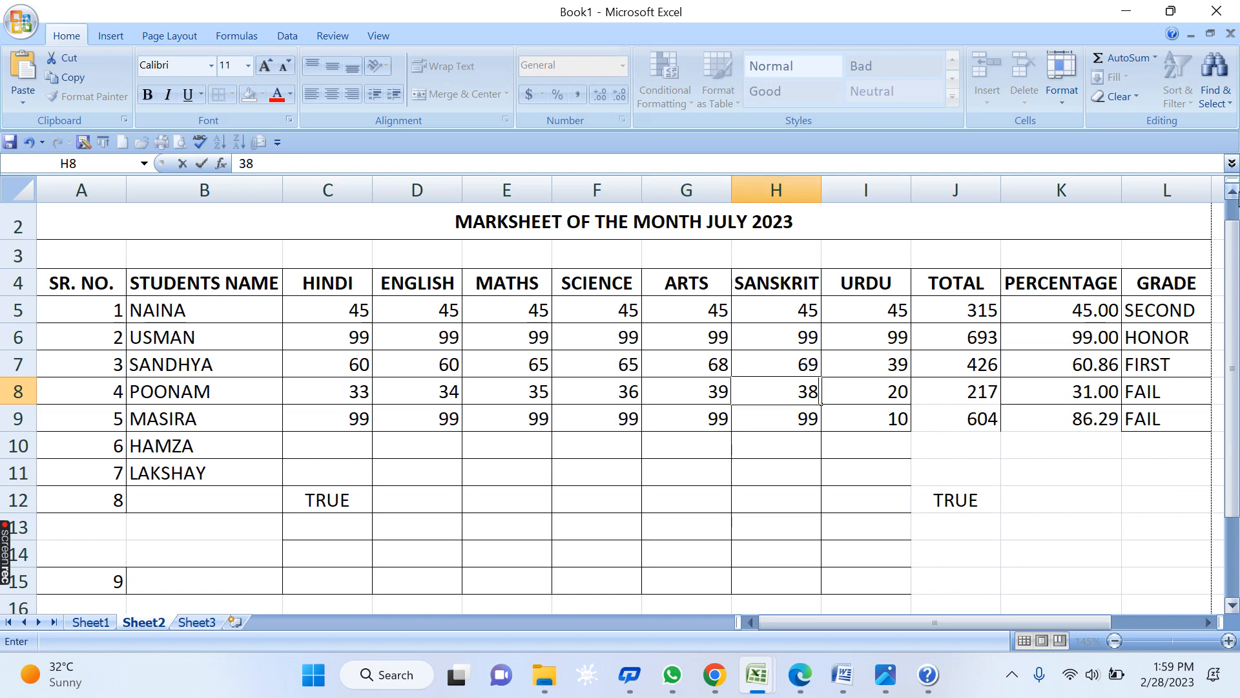
key("Right")
type("3")
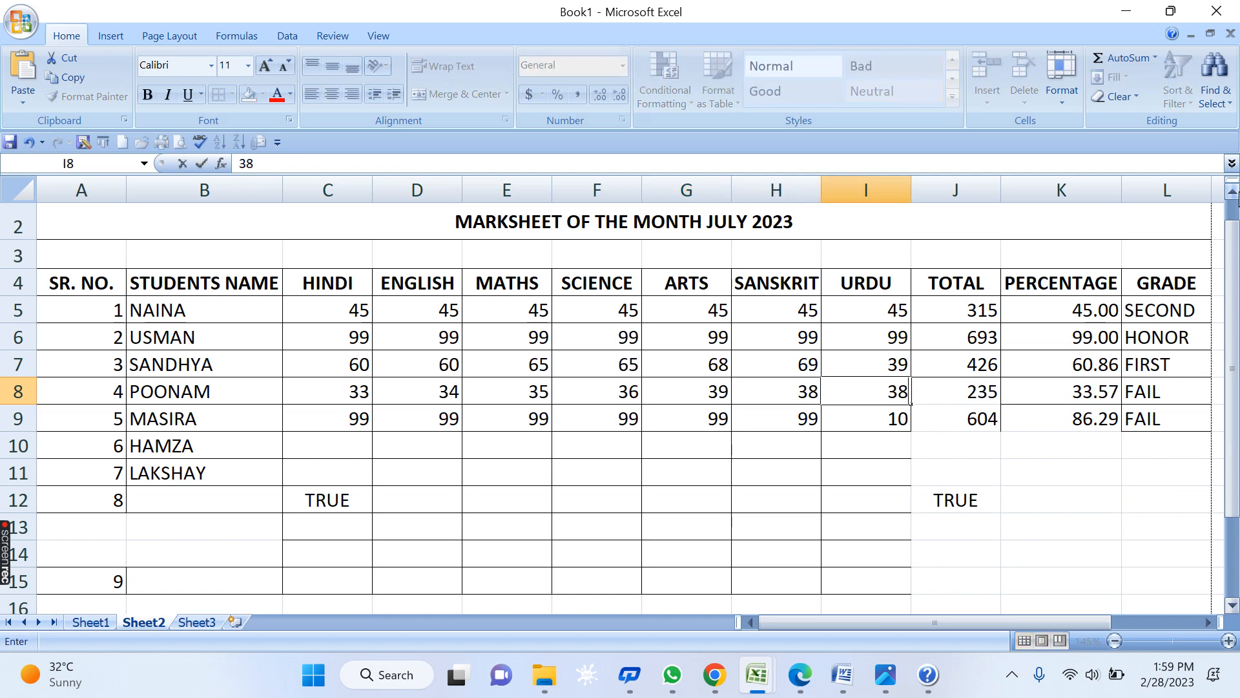
key("Right")
- Check row 9's marks and its grade formula in L9
key("Down")
key("Left")
key("Left")
key("Left")
key("Left")
key("Left")
key("Left")
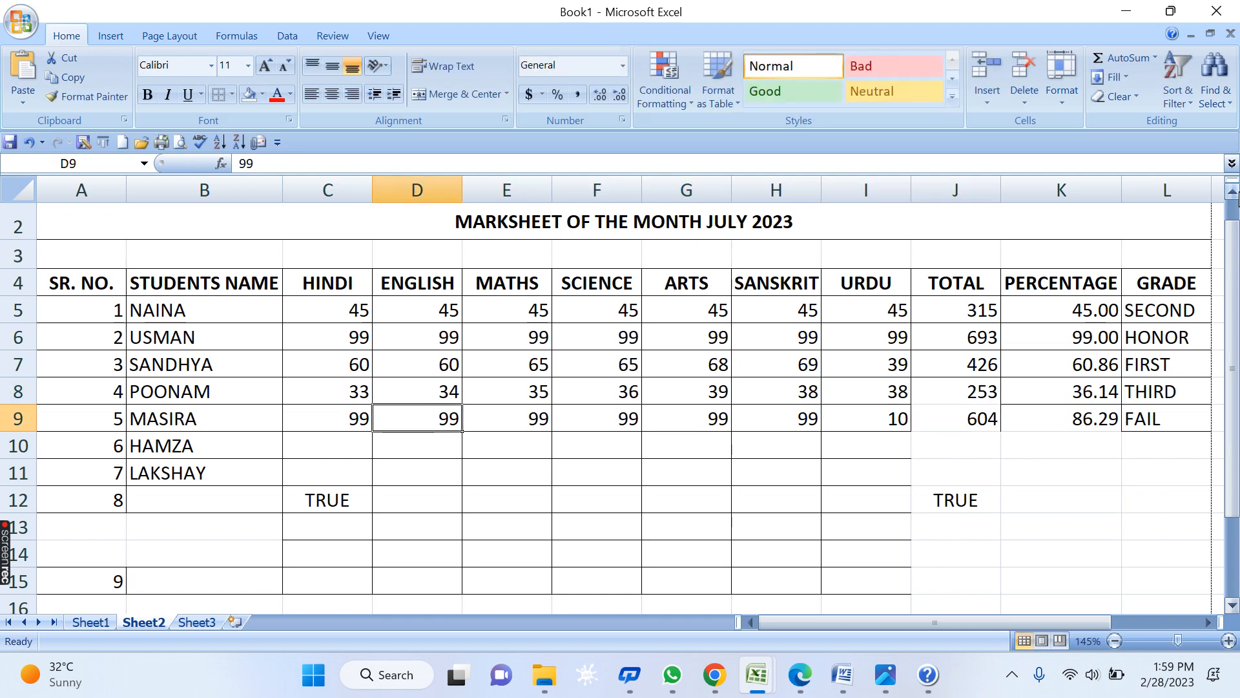
key("Left")
key("Right")
key("Right")
key("Right")
key("Right")
key("Right")
key("Right")
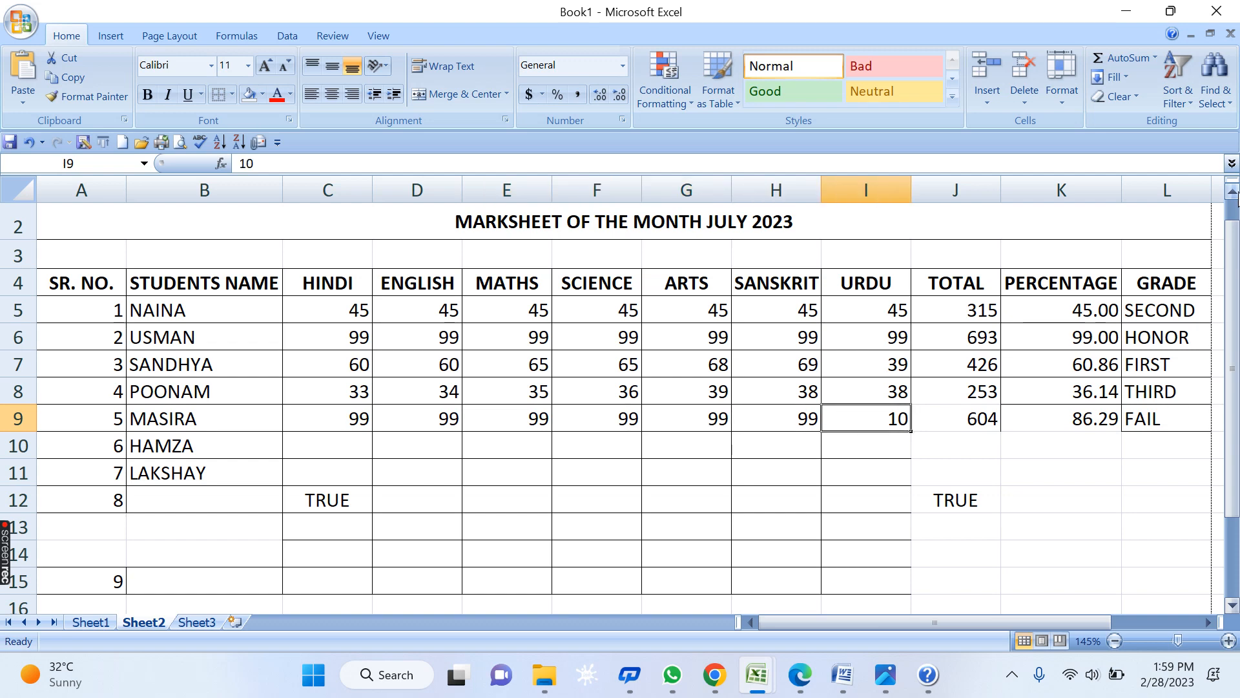
key("Right")
key("Right")
key("Right")
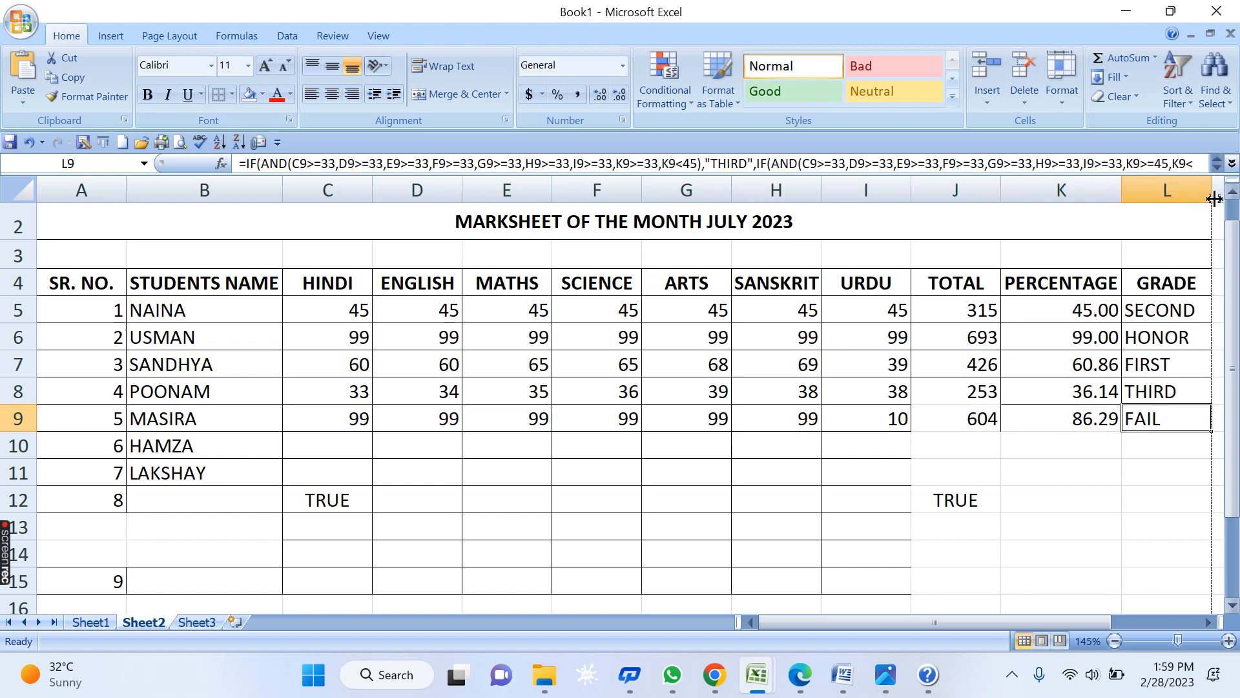
- Apply All Borders to the marksheet range A1:L15
left_click(1179, 309)
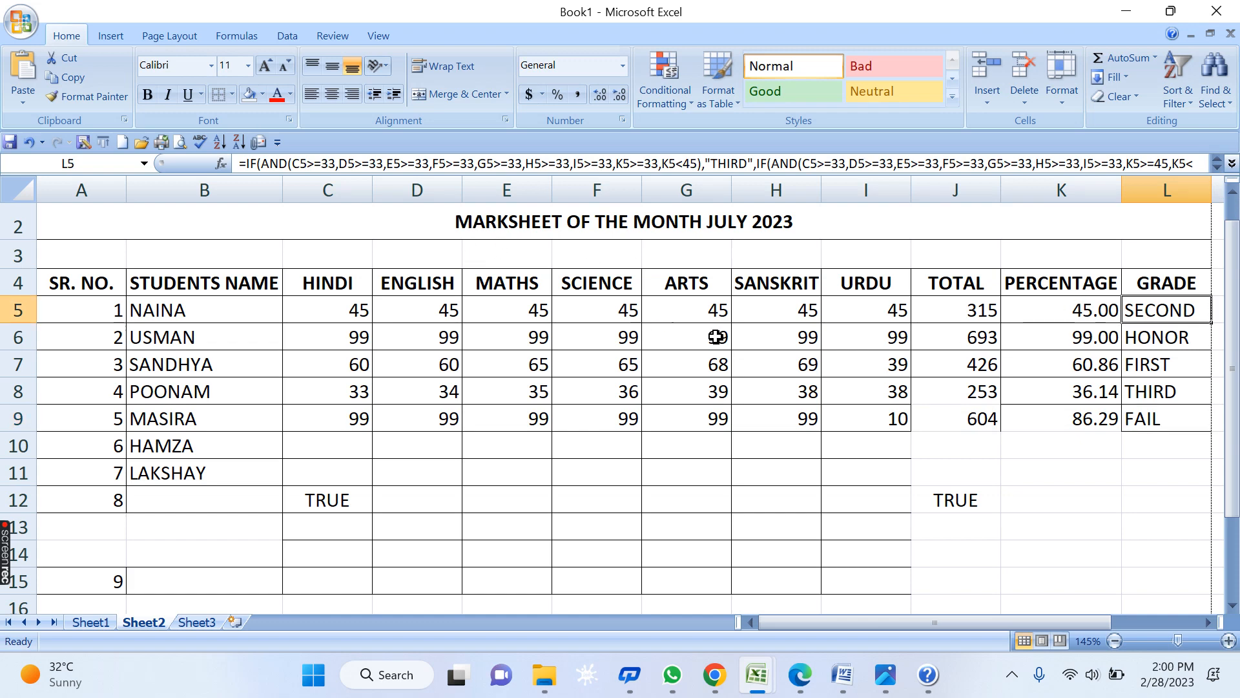
left_click_drag(1189, 584, 112, 297)
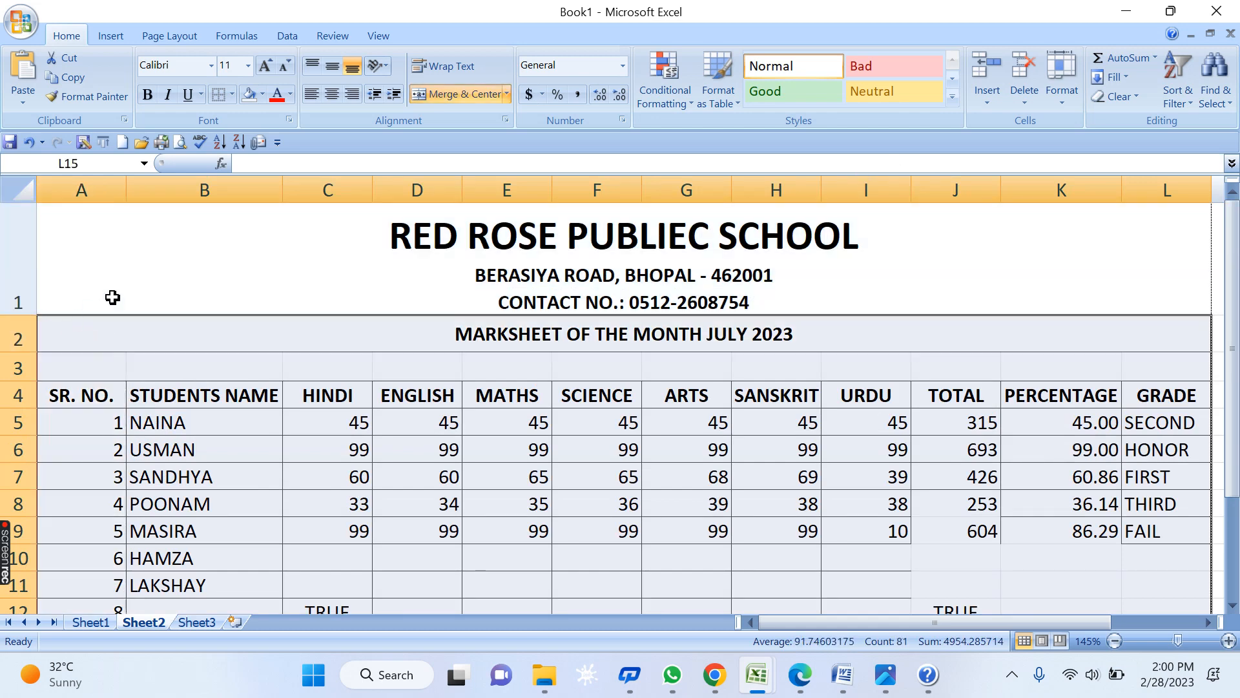
left_click(232, 95)
left_click(244, 240)
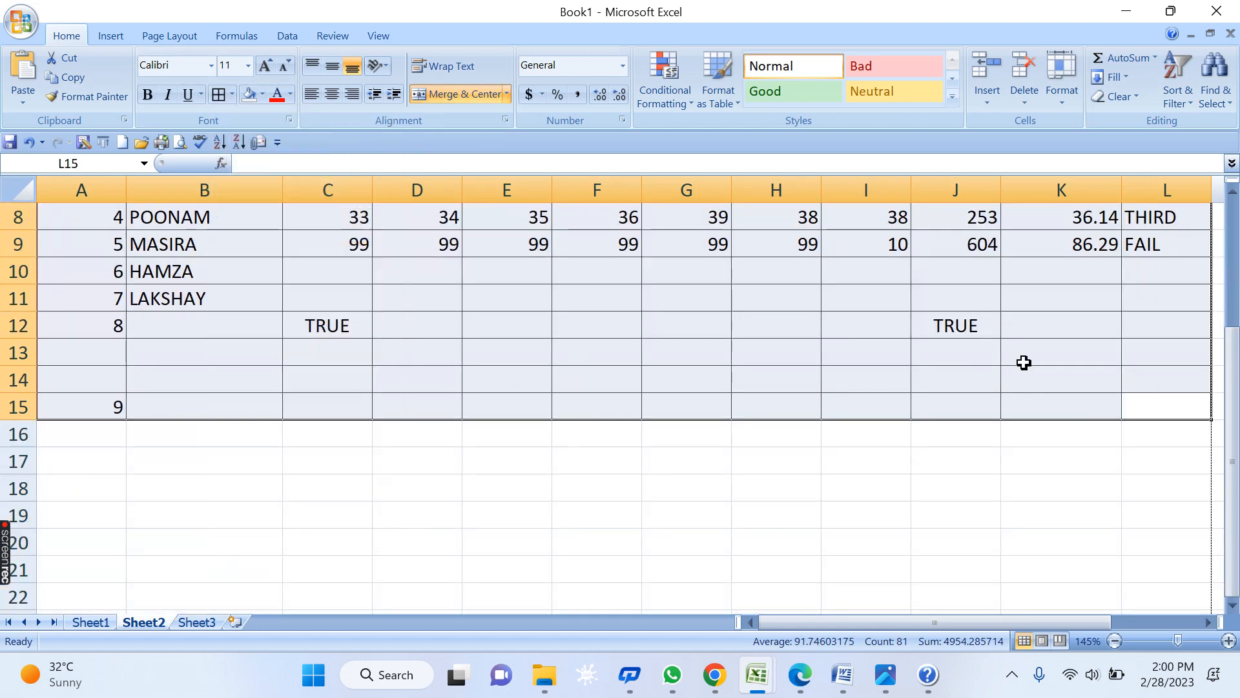
left_click(1060, 351)
- Clear the leftover TRUE tests and extra serials in A12:K19
left_click(953, 330)
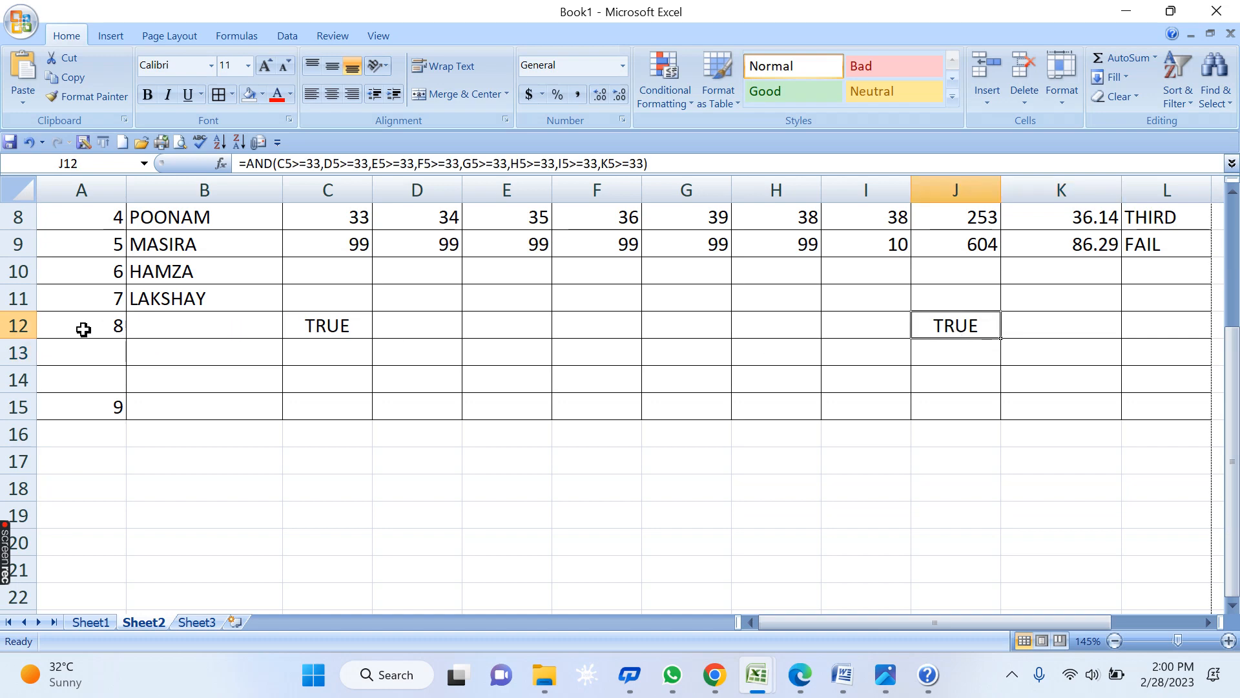
left_click_drag(82, 326, 1053, 517)
key("Delete")
left_click(1140, 390)
scroll(1138, 389, "up", 1)
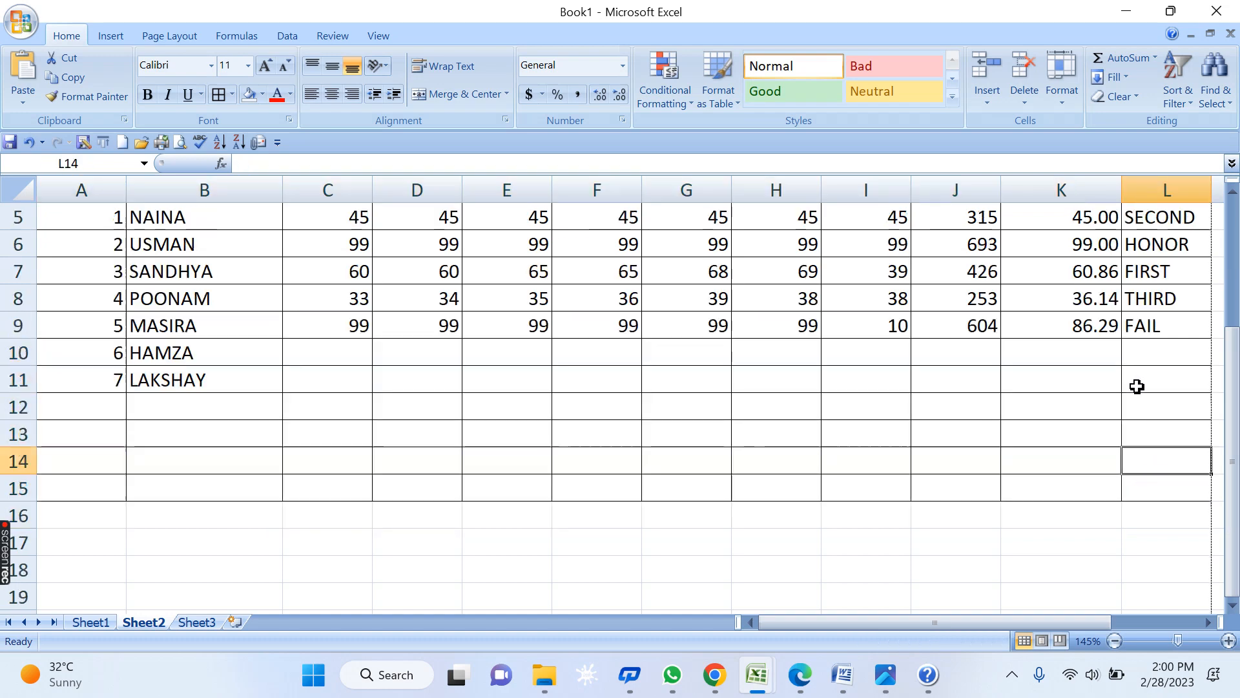
scroll(1138, 391, "up", 1)
scroll(1124, 367, "up", 2)
scroll(1112, 381, "down", 1)
scroll(1110, 386, "up", 1)
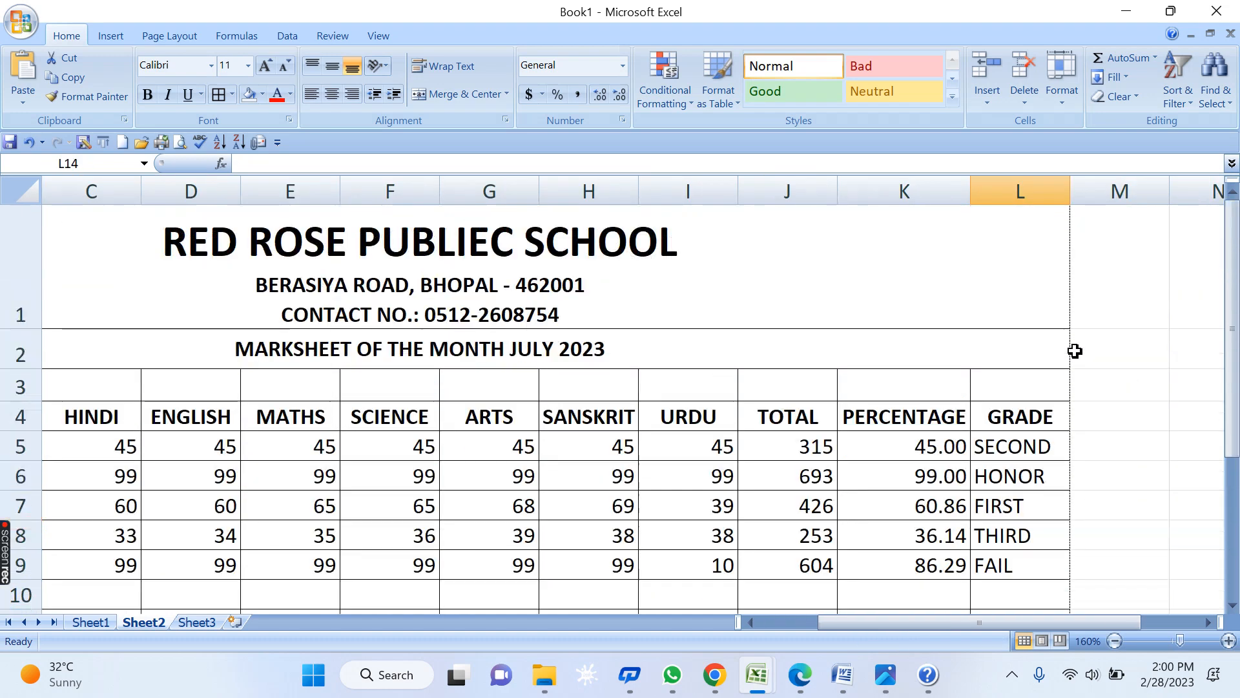
left_click(784, 445)
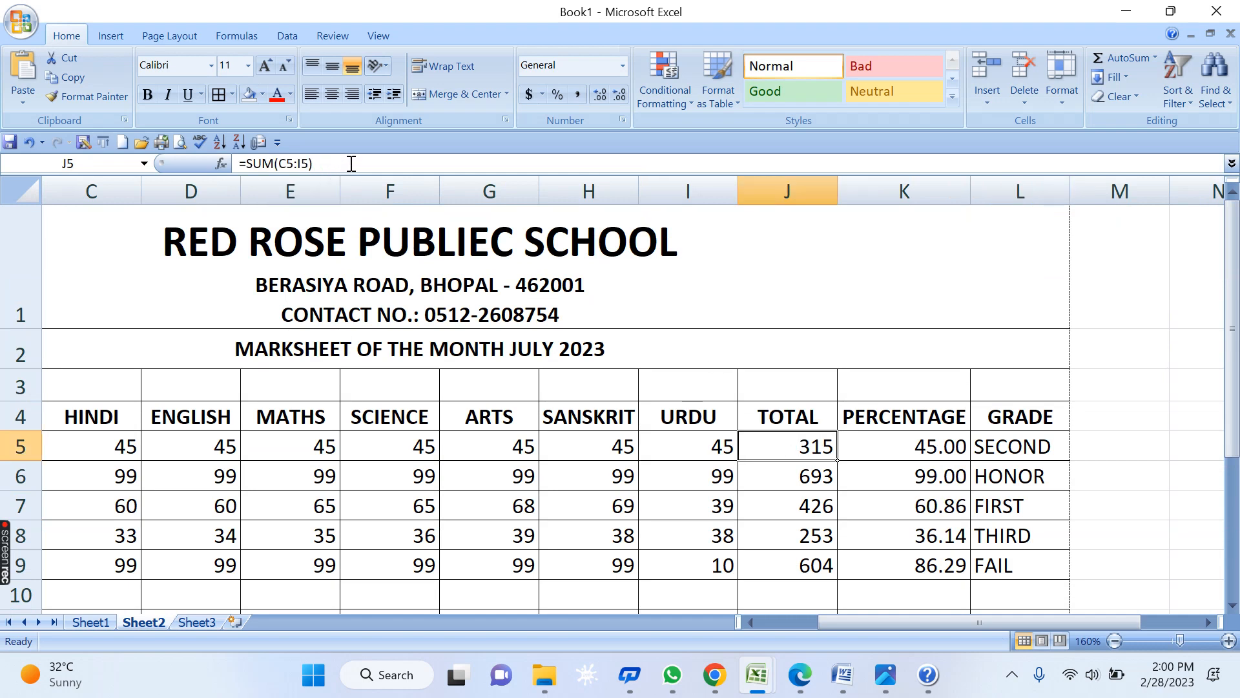
- Copy J5's =SUM(C5:I5) formula and paste it into a new, maximized Notepad window
left_click_drag(352, 163, 84, 155)
key("ctrl+c")
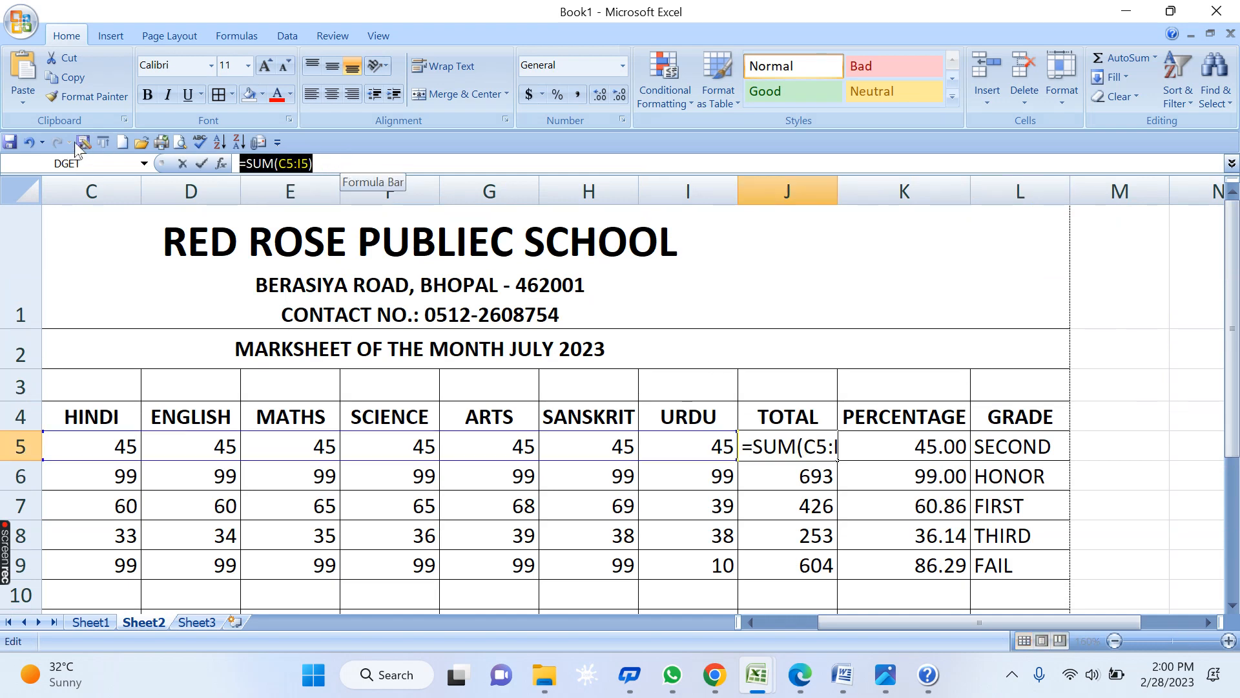
key("ctrl+Return")
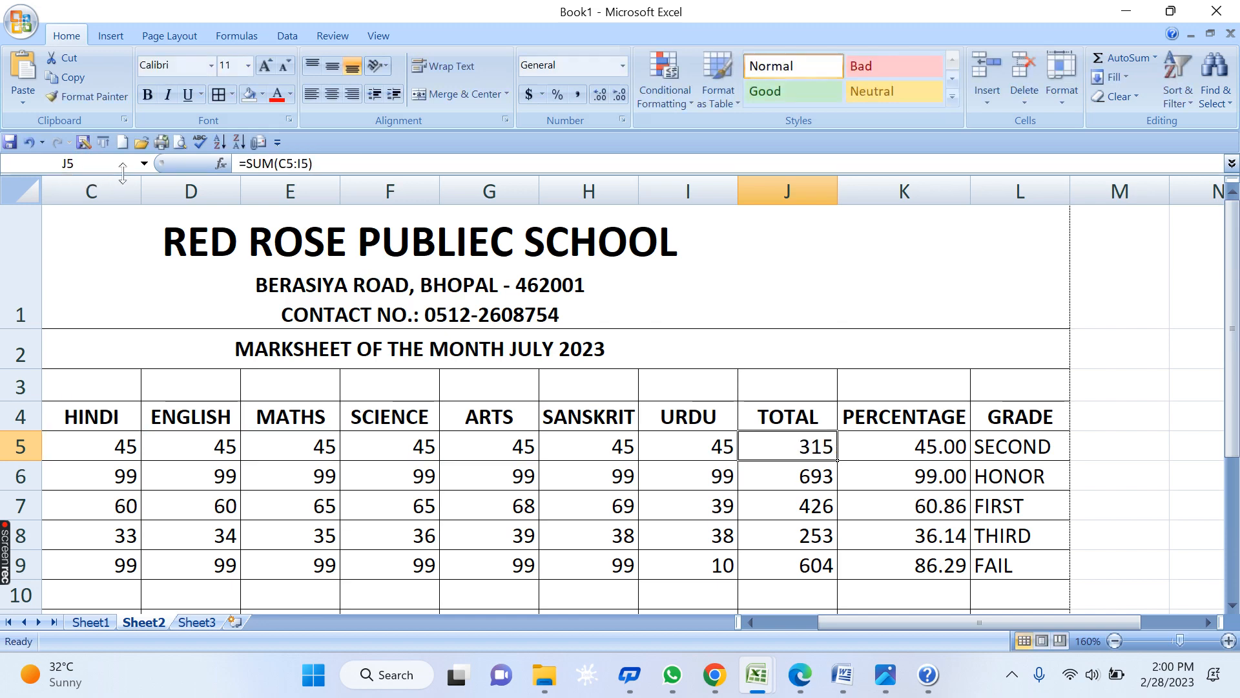
key("alt+Tab")
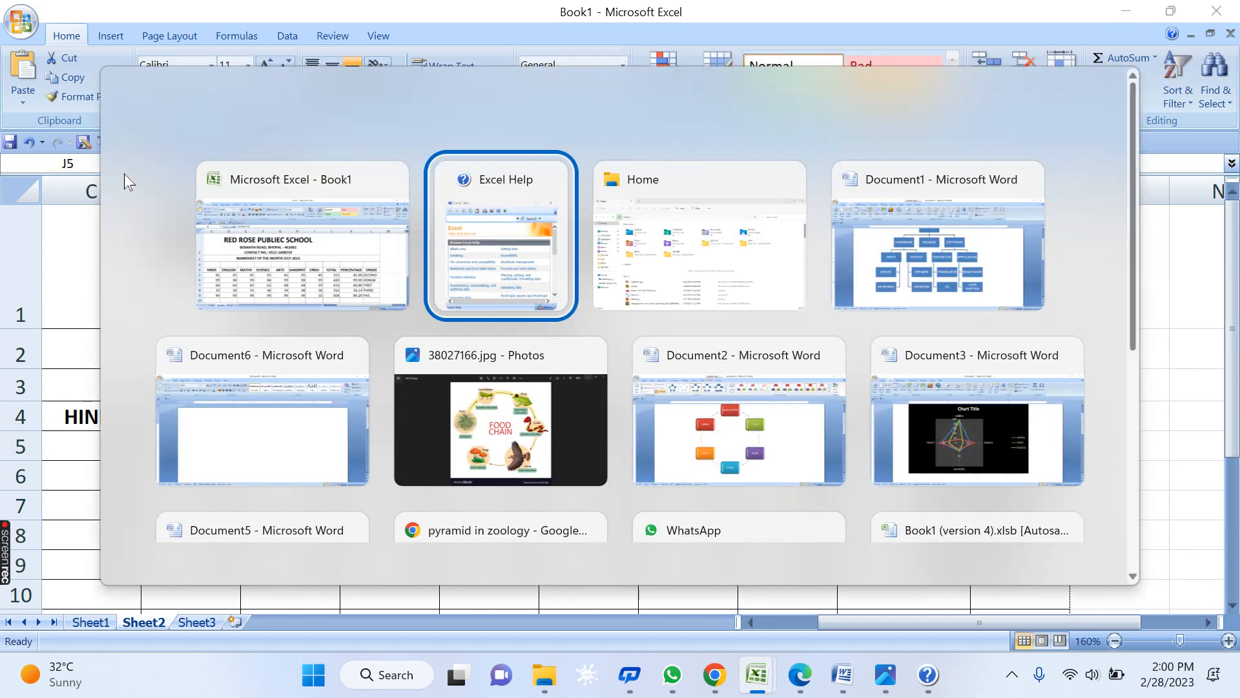
key("super+r")
type("NOTEPAD")
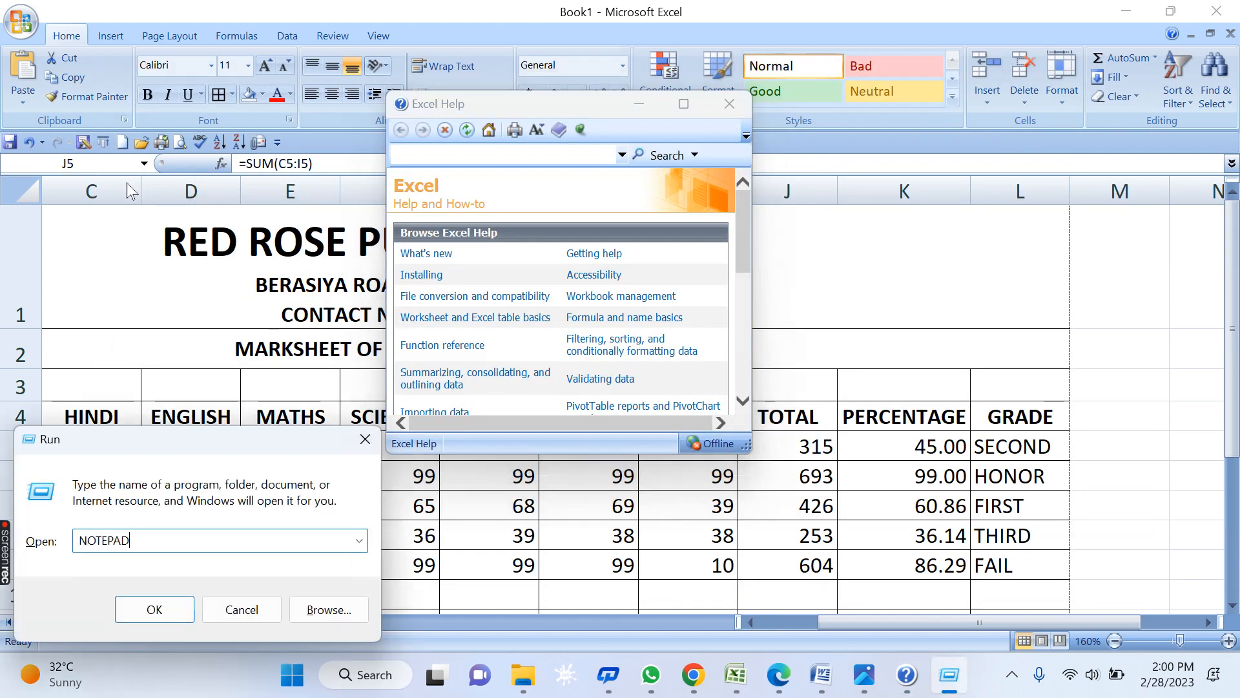
key("Return")
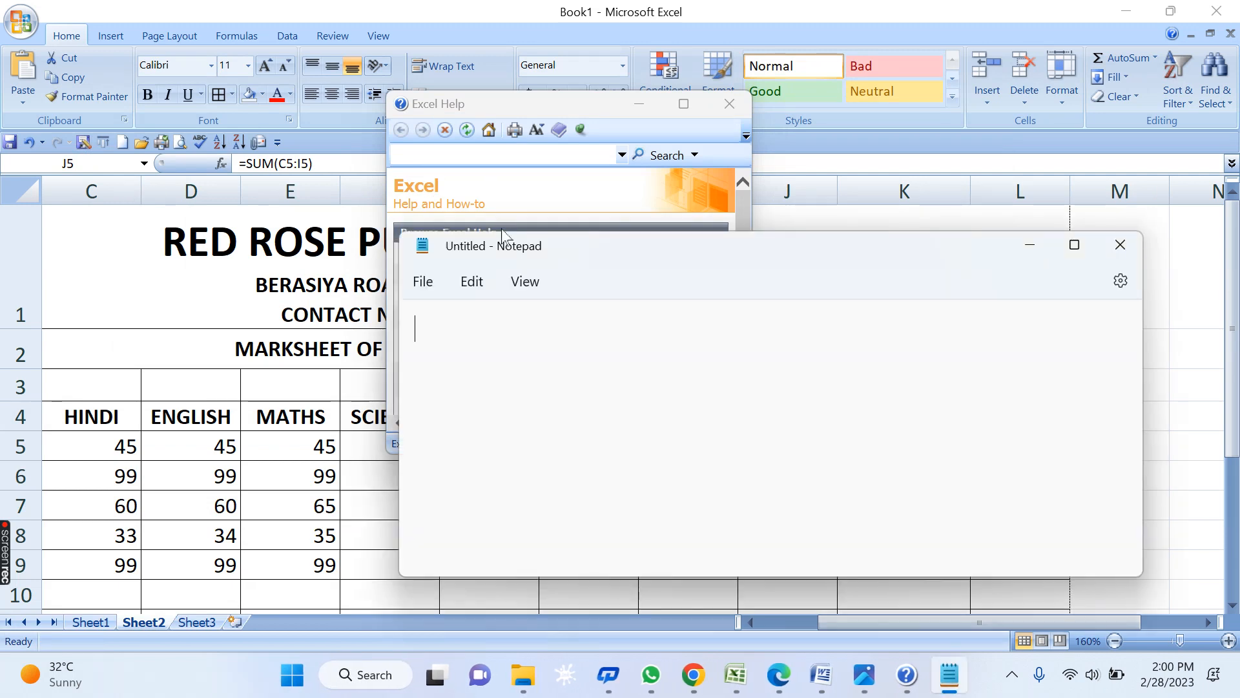
double_click(508, 241)
key("ctrl+v")
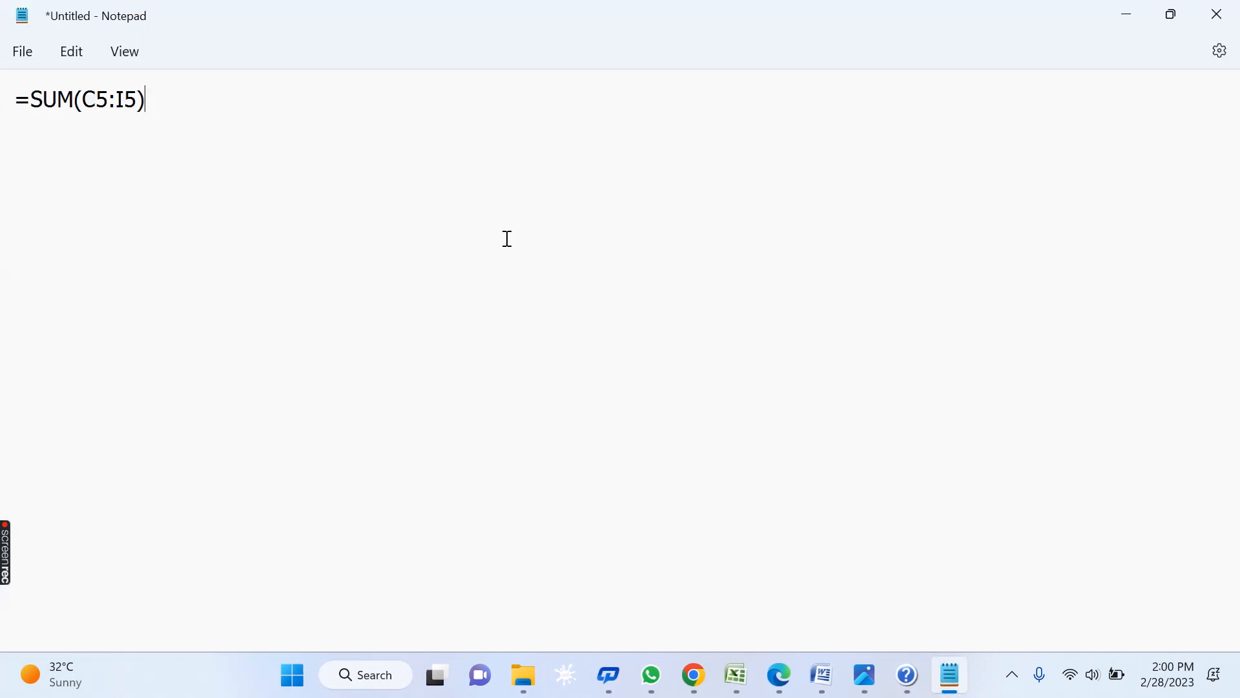
key("alt+Tab")
key("alt+Tab")
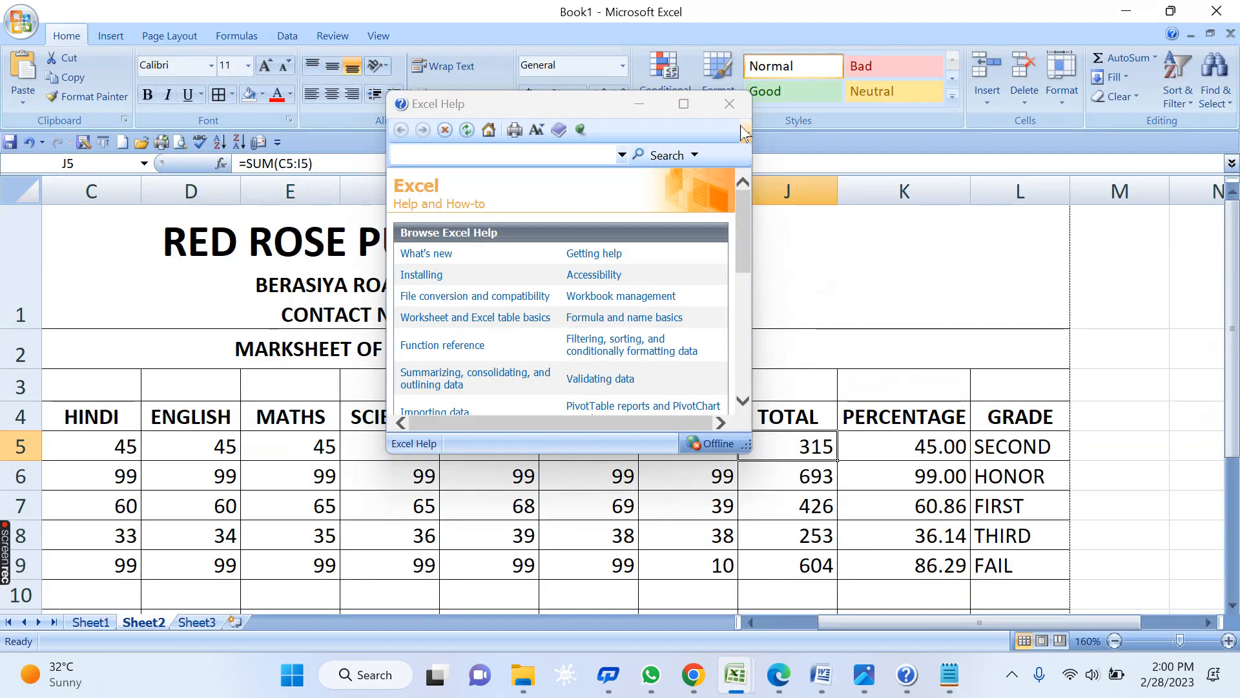
- Paste K5's percentage formula =J5*100/700 onto a new line in Notepad
left_click(729, 104)
left_click(920, 445)
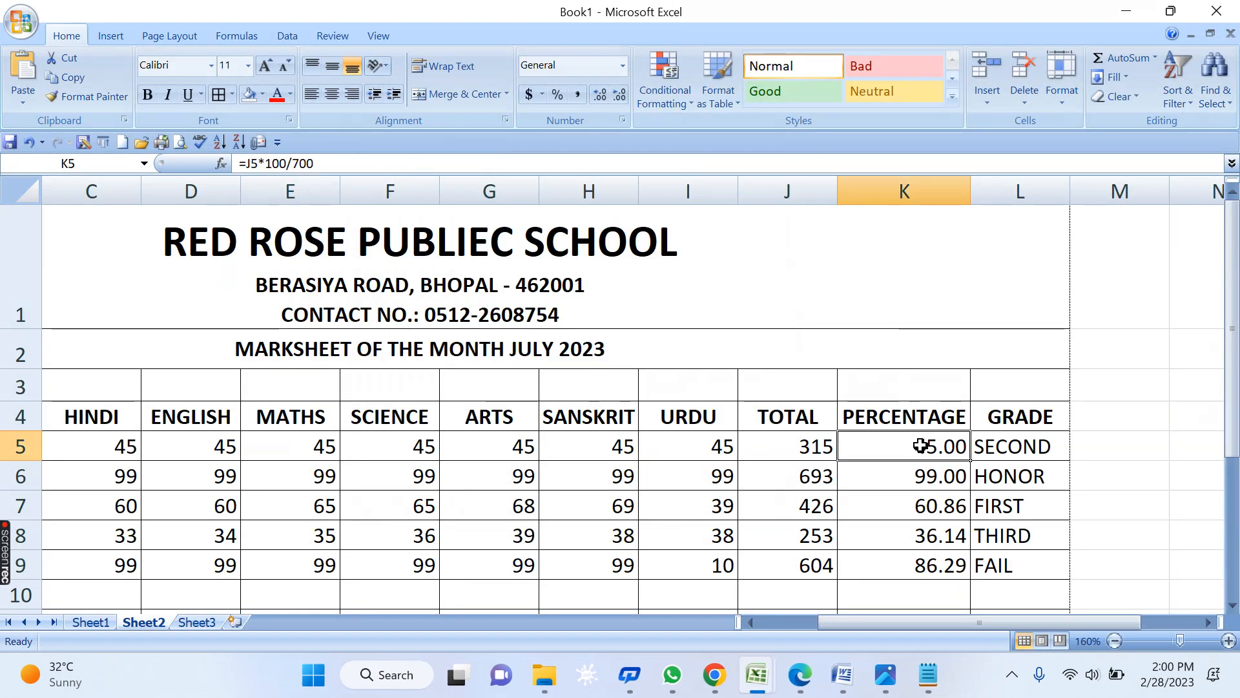
left_click(382, 166)
left_click_drag(340, 166, 238, 164)
key("ctrl+c")
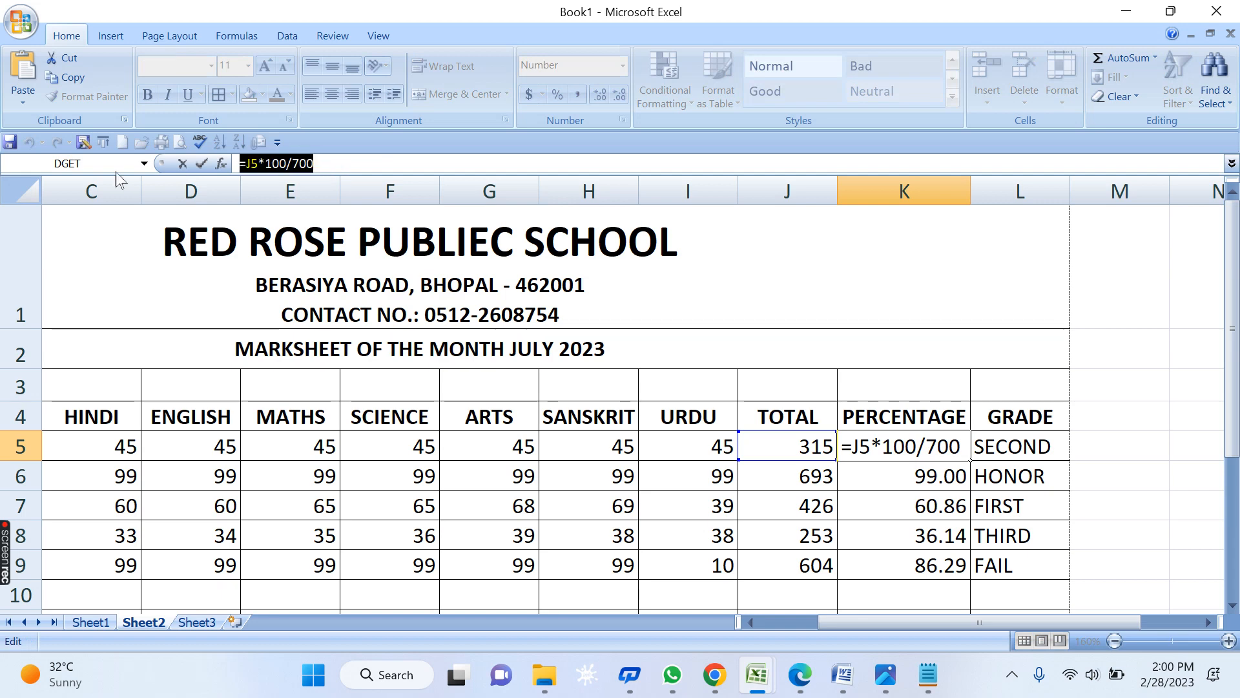
key("alt+Tab")
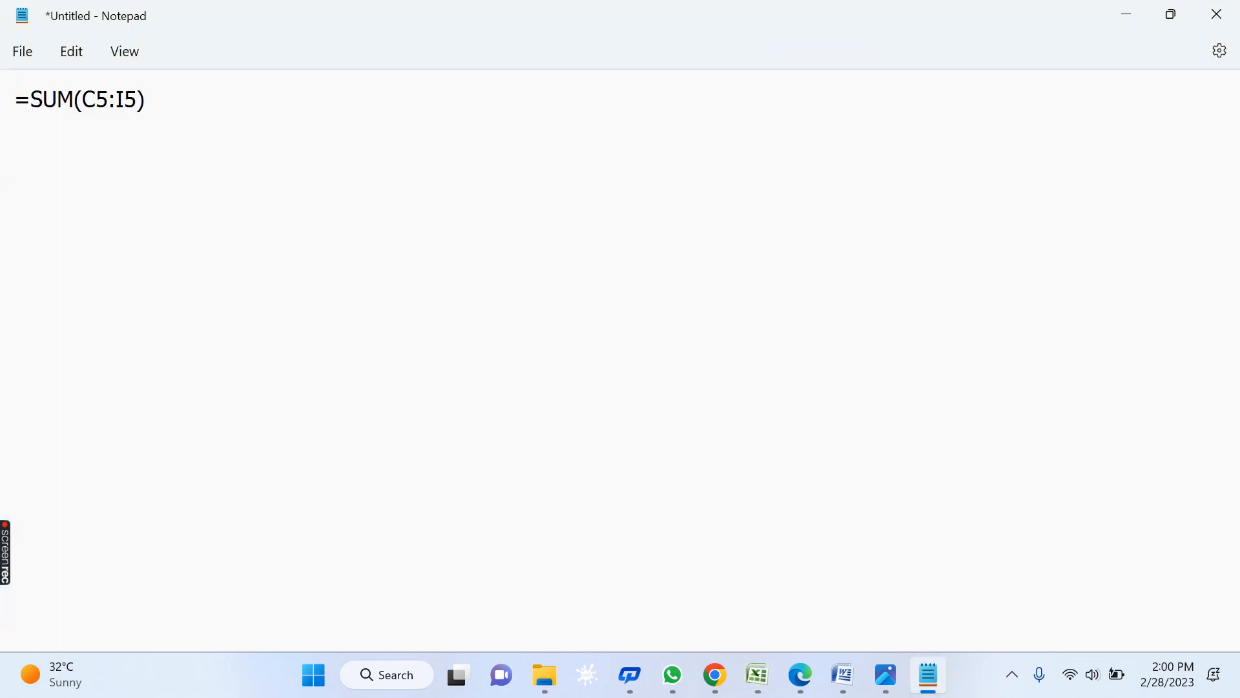
key("Return")
key("ctrl+v")
key("alt+Tab")
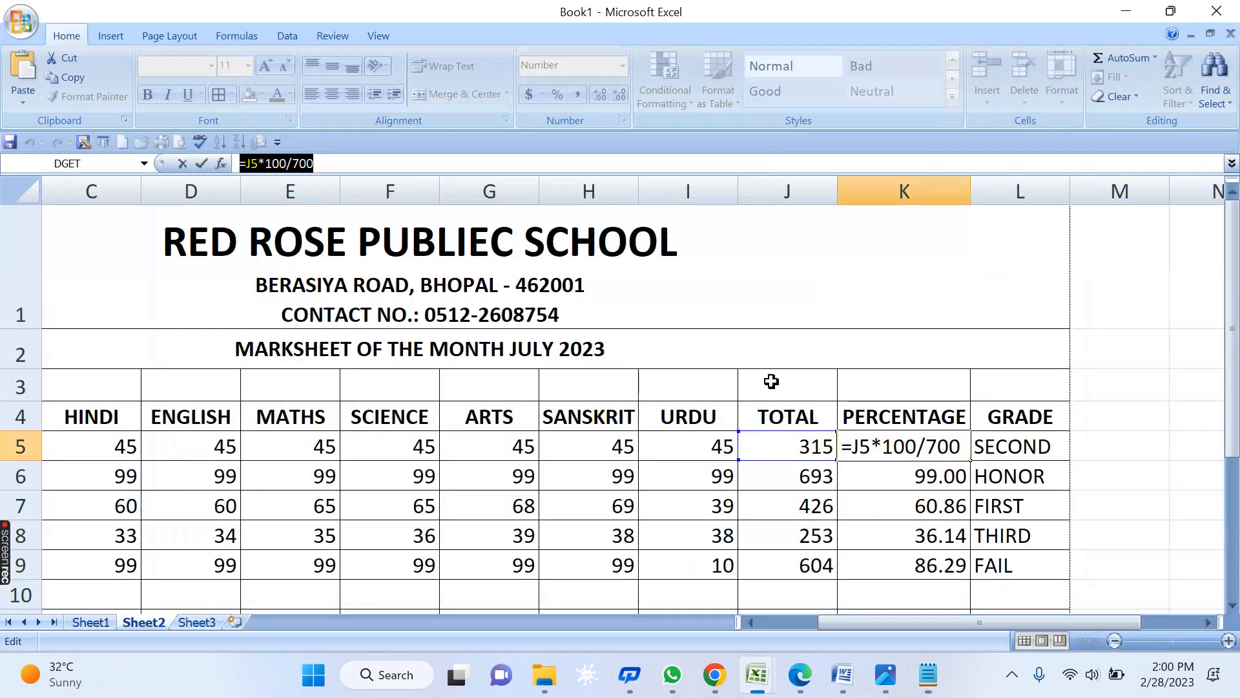
- Copy L5's nested IF(AND) grade formula and paste it as Notepad's third line
left_click(988, 444)
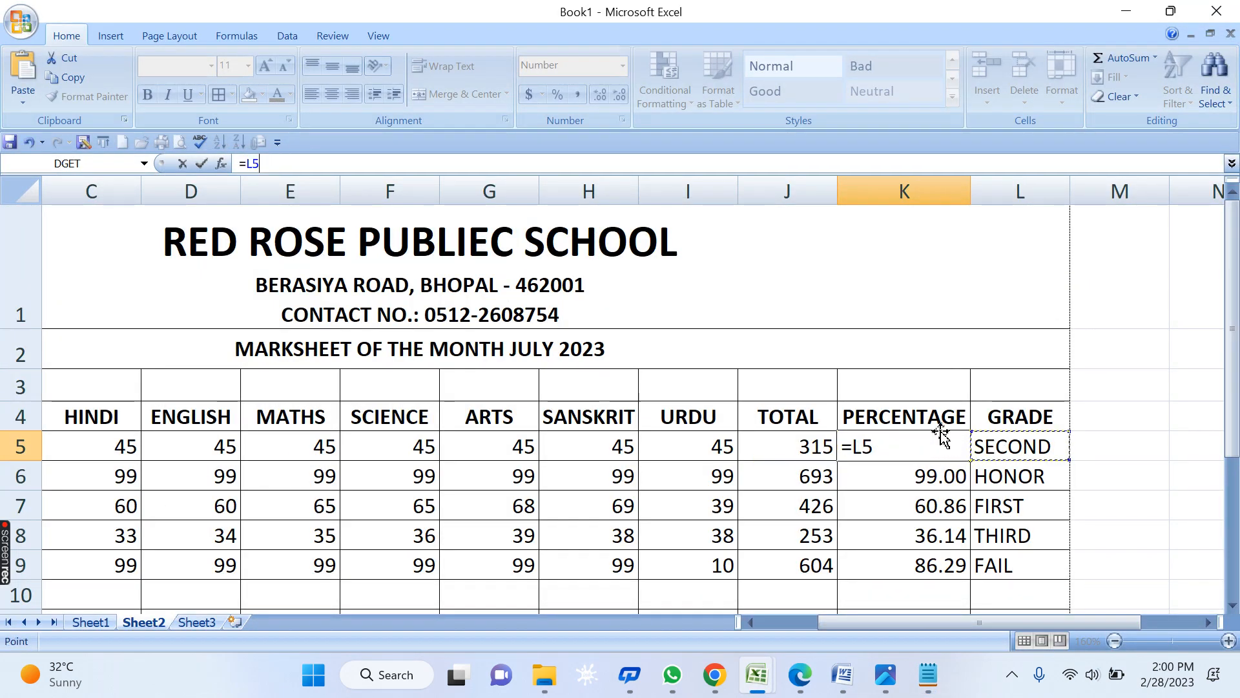
key("Escape")
left_click(989, 445)
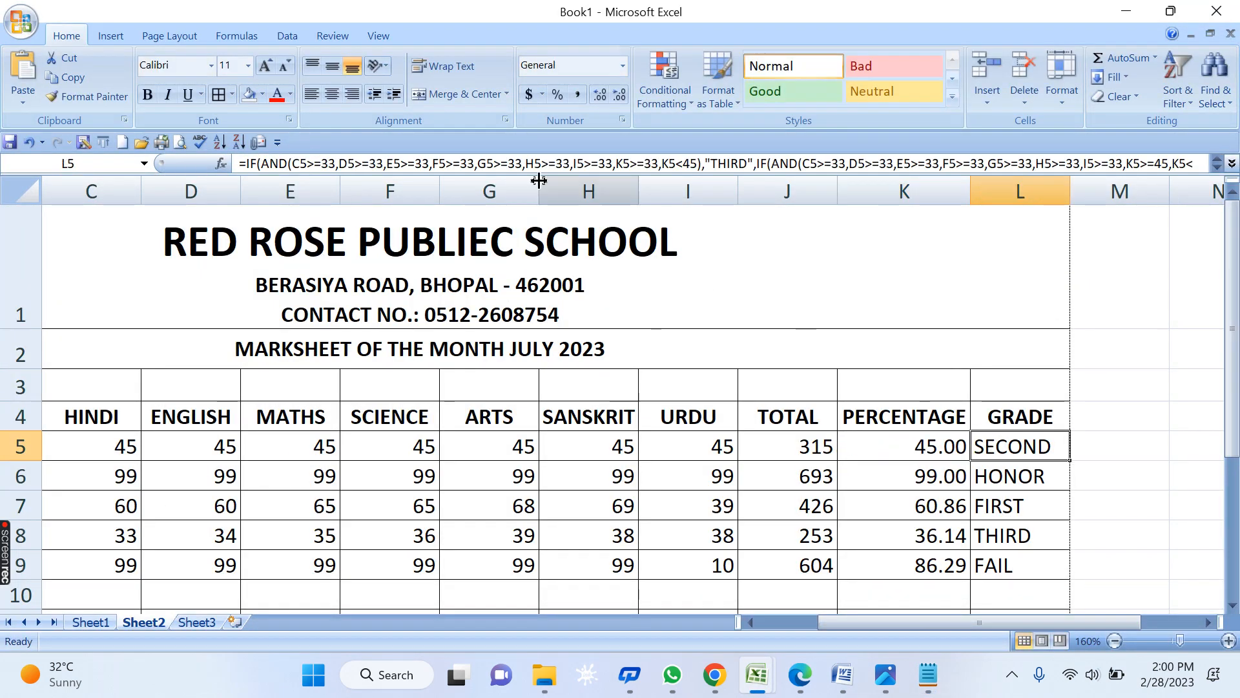
double_click(1027, 444)
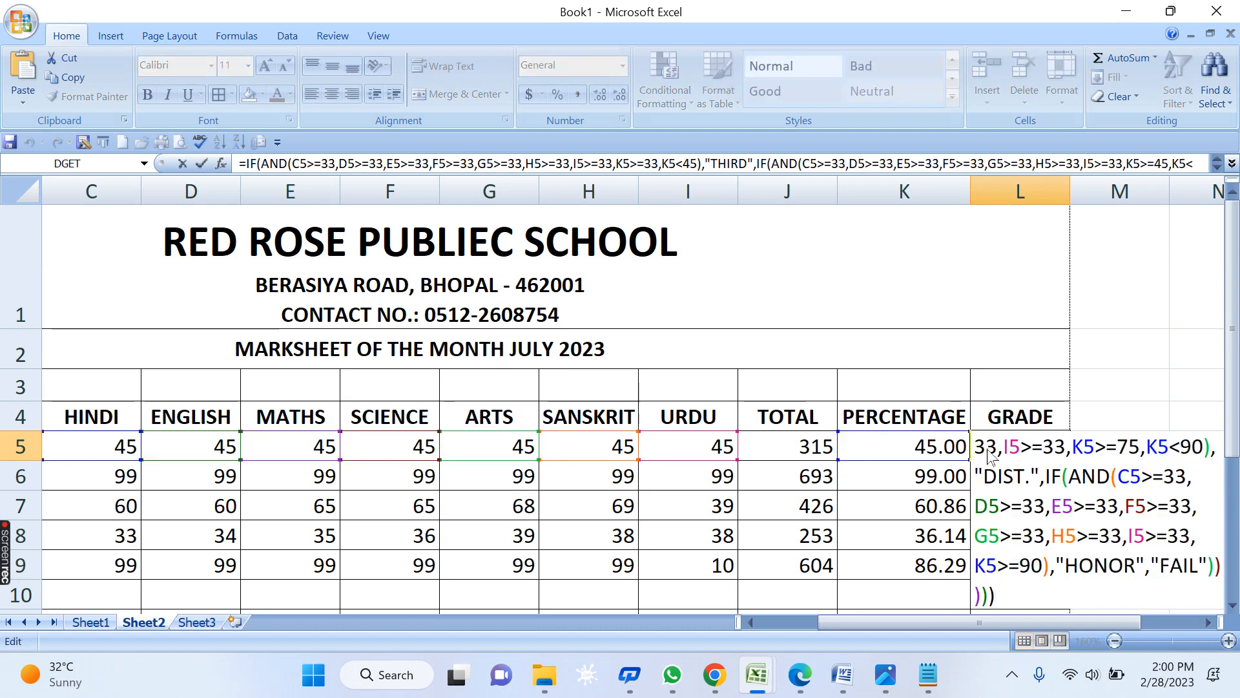
key("Return")
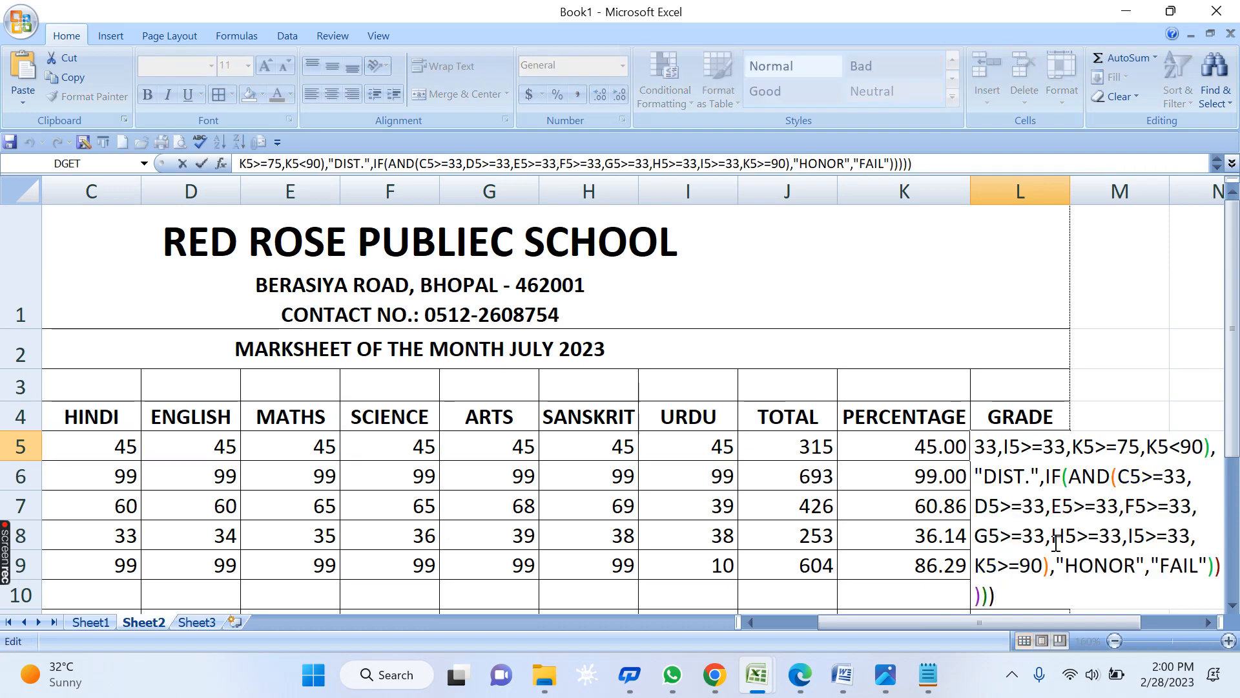
left_click(1207, 622)
left_click(1207, 622)
left_click(1207, 622)
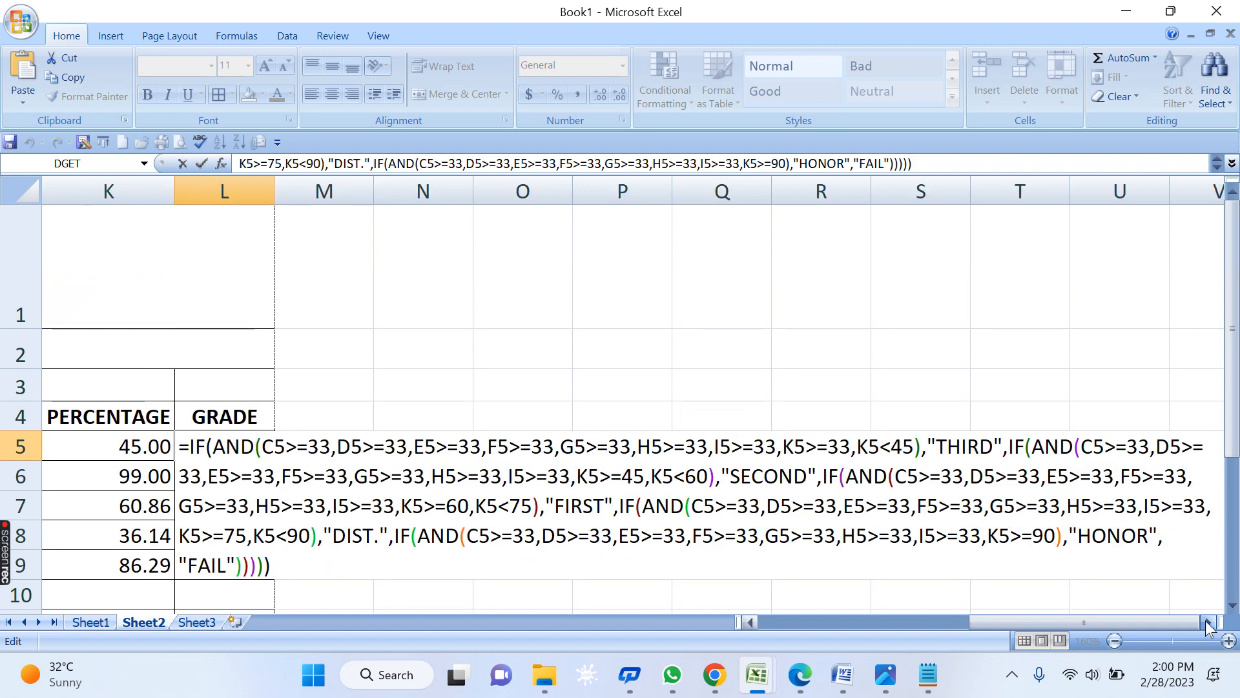
left_click_drag(294, 567, 129, 413)
key("ctrl+c")
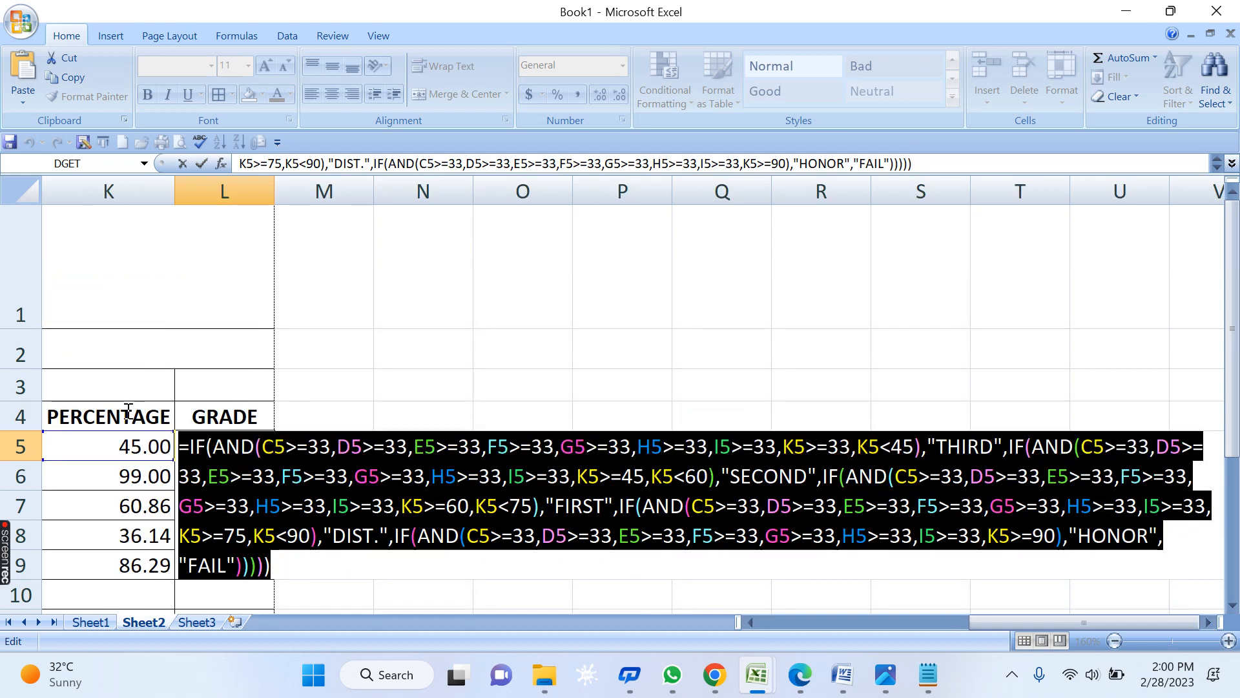
key("Escape")
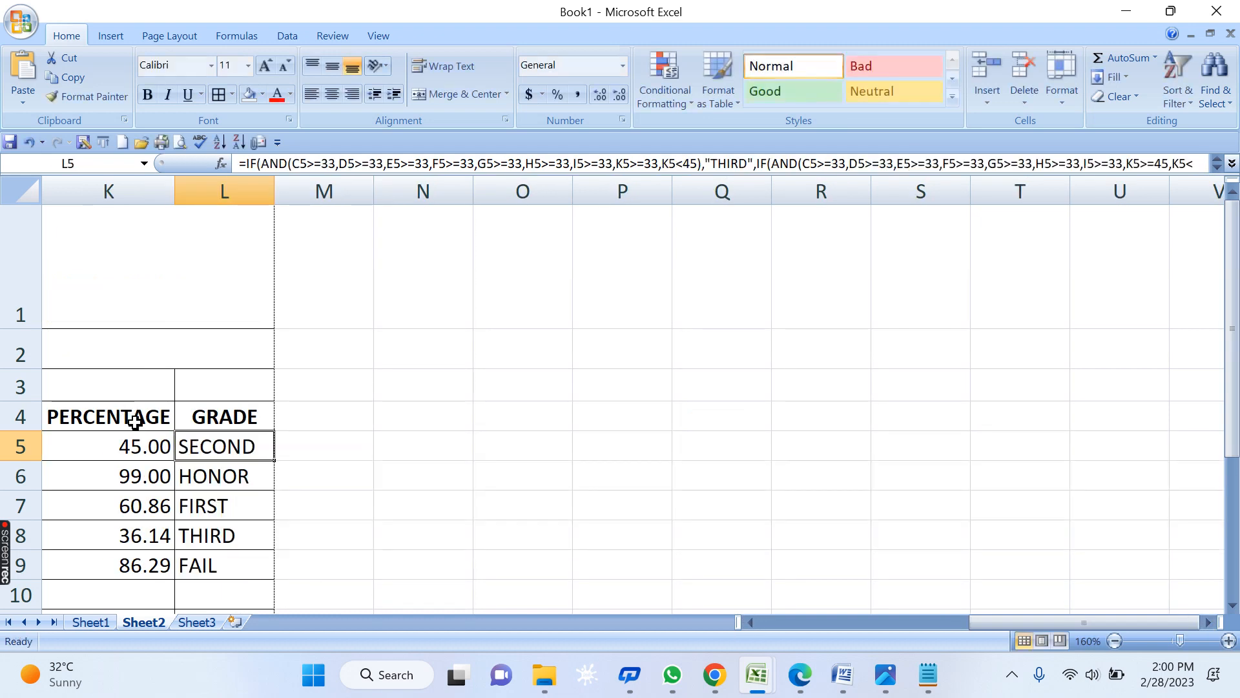
key("alt+Tab")
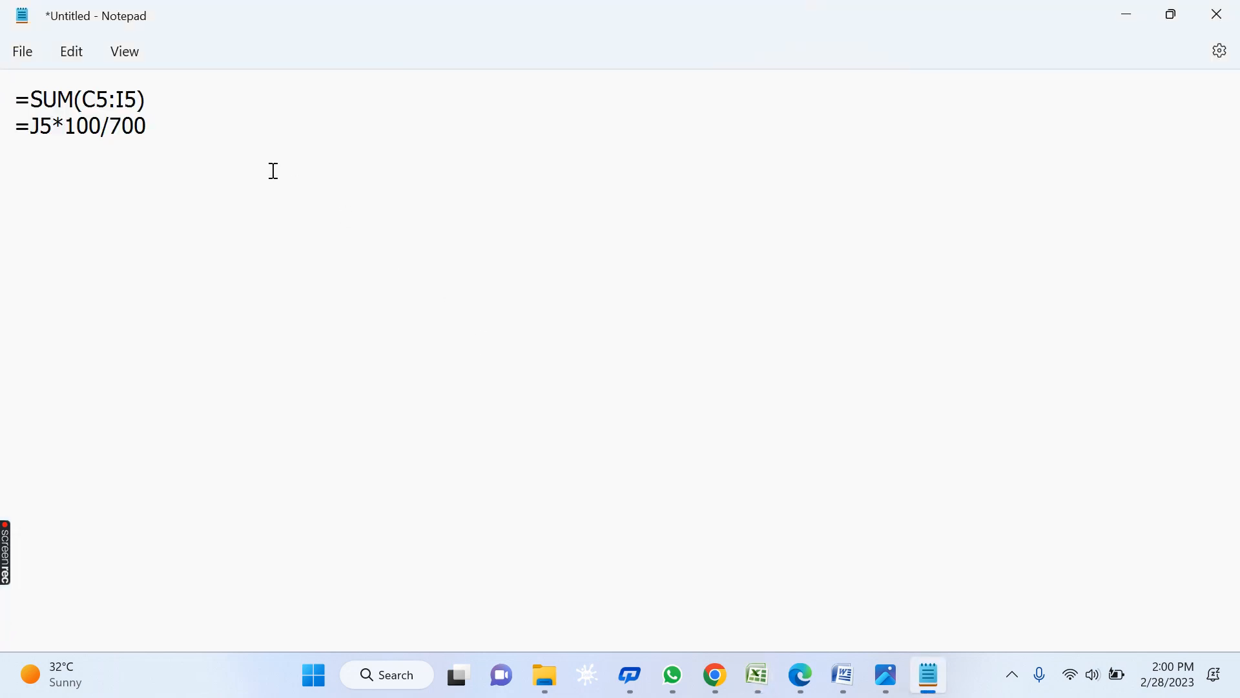
key("ctrl+v")
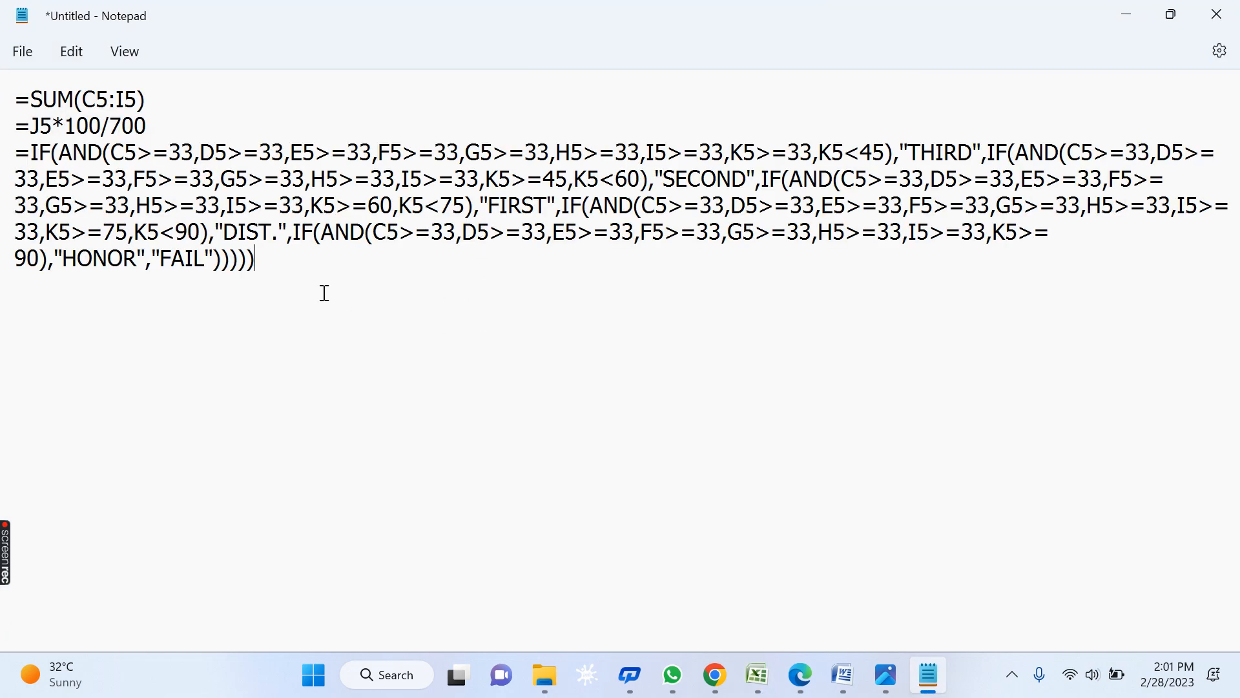
left_click(15, 100)
- Add the title CREATING MARKSHEET and the heading FORMULA OF TOTAL MARKS
key("Return")
key("Return")
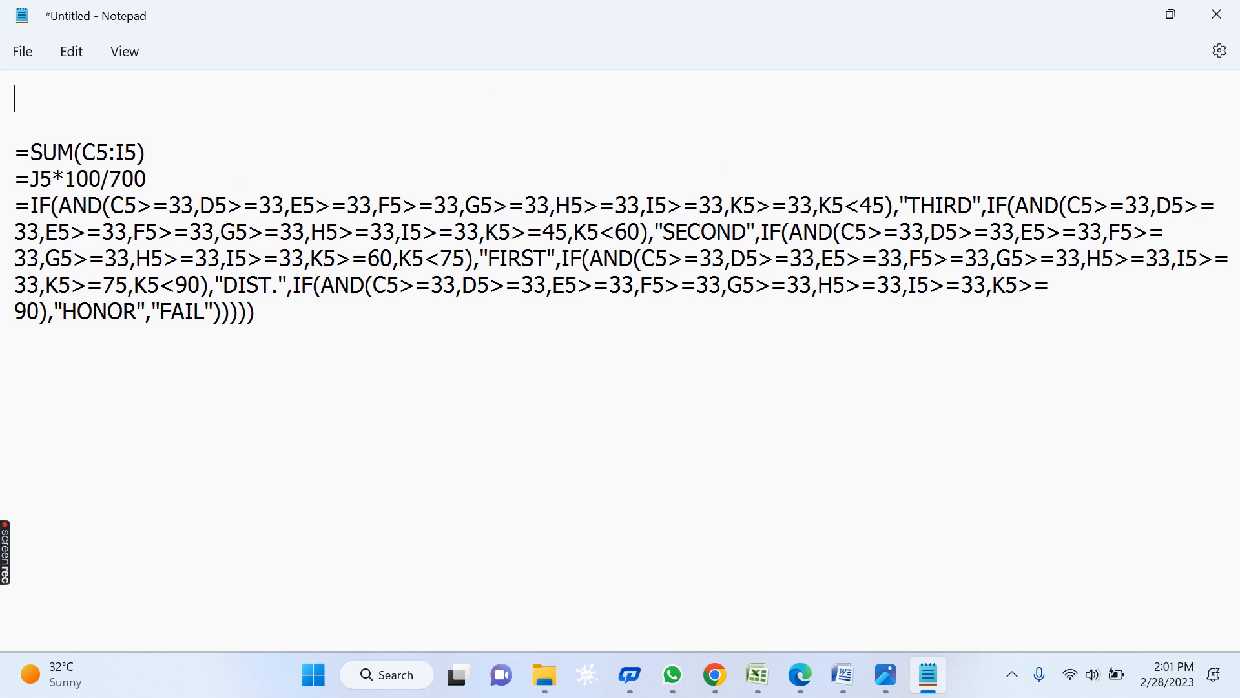
type("CREATIN")
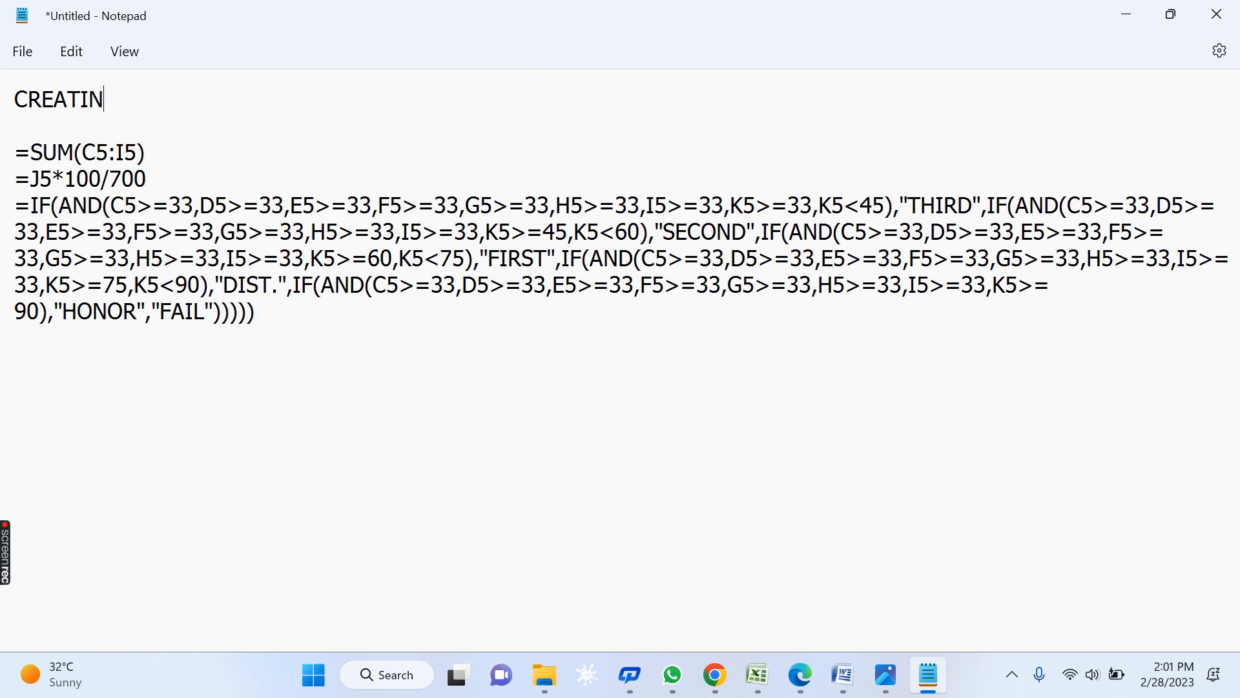
type("G MARKSHEET")
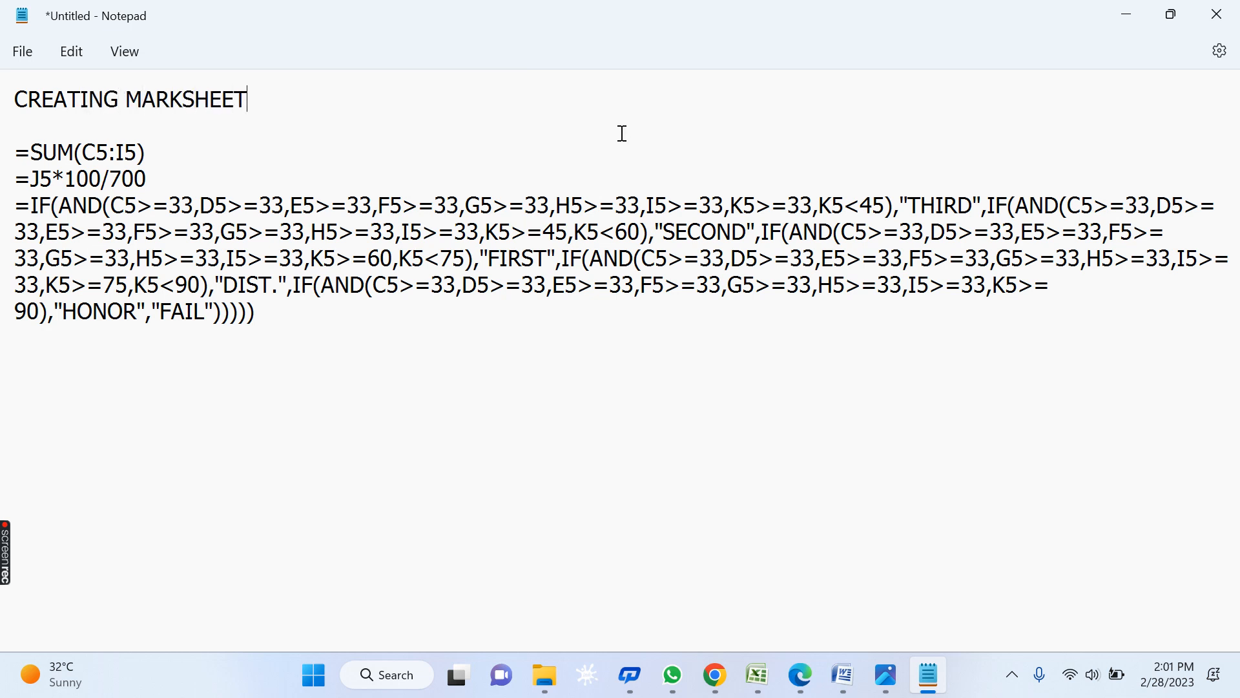
left_click(182, 132)
type("TOTAL MARKS")
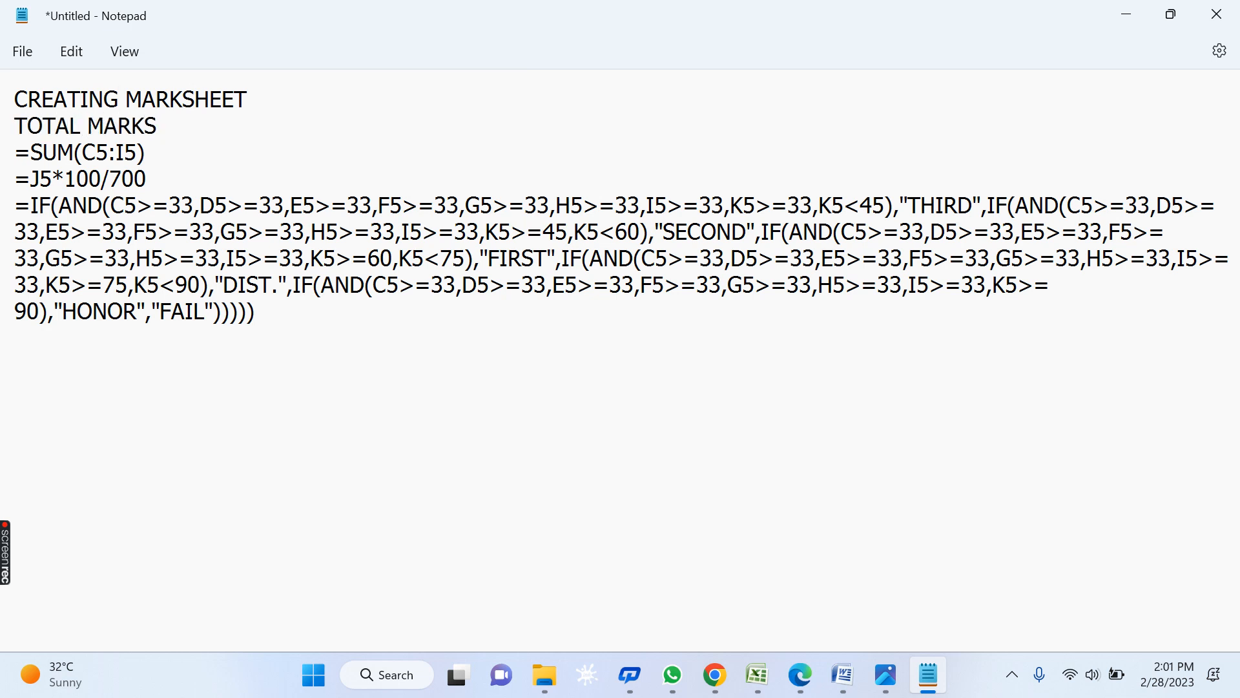
key("Home")
key("Return")
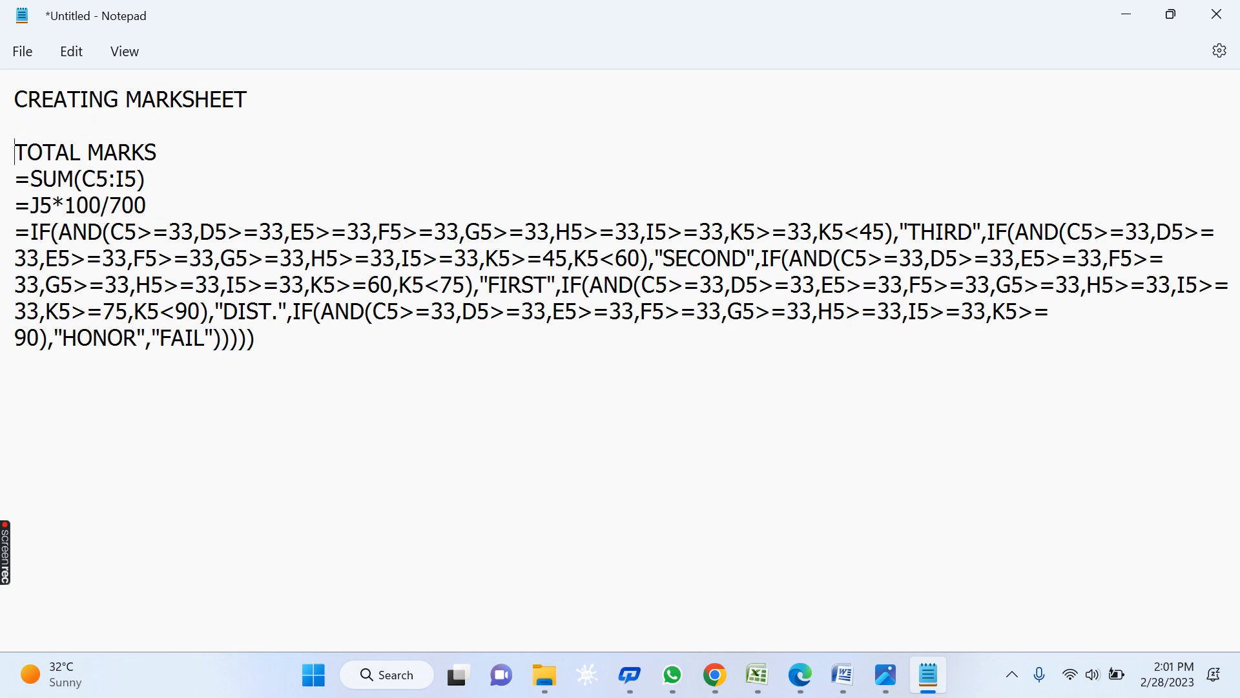
type("FORM")
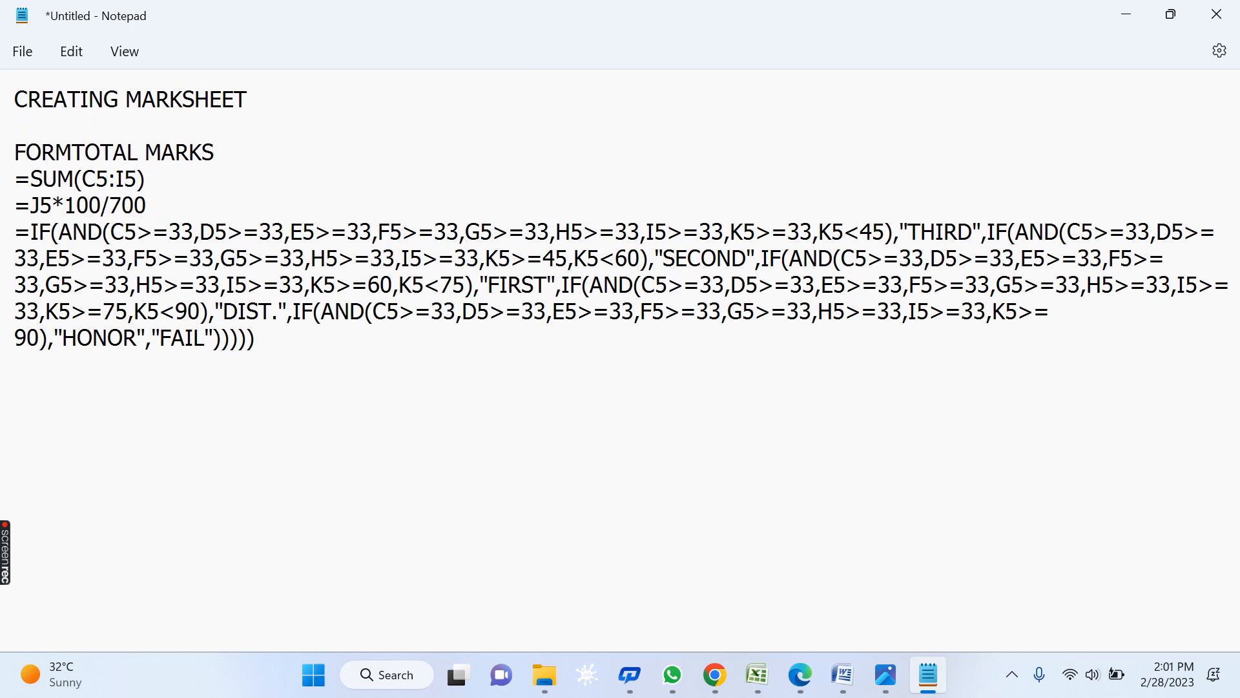
type("ULA")
key("BackSpace")
type("LA OF")
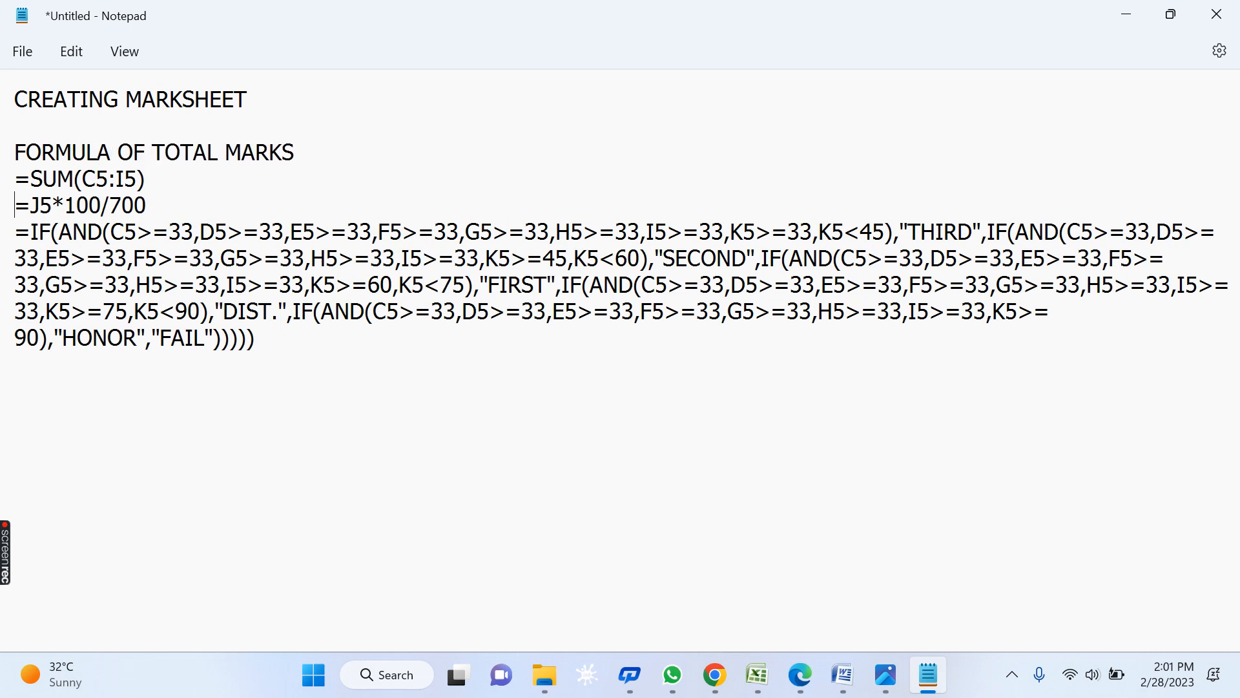
- Add headings FORMULA OF PERCENTAGE and FORMULA OF GRADE above their formulas
key("Return")
key("Return")
type("FORMU")
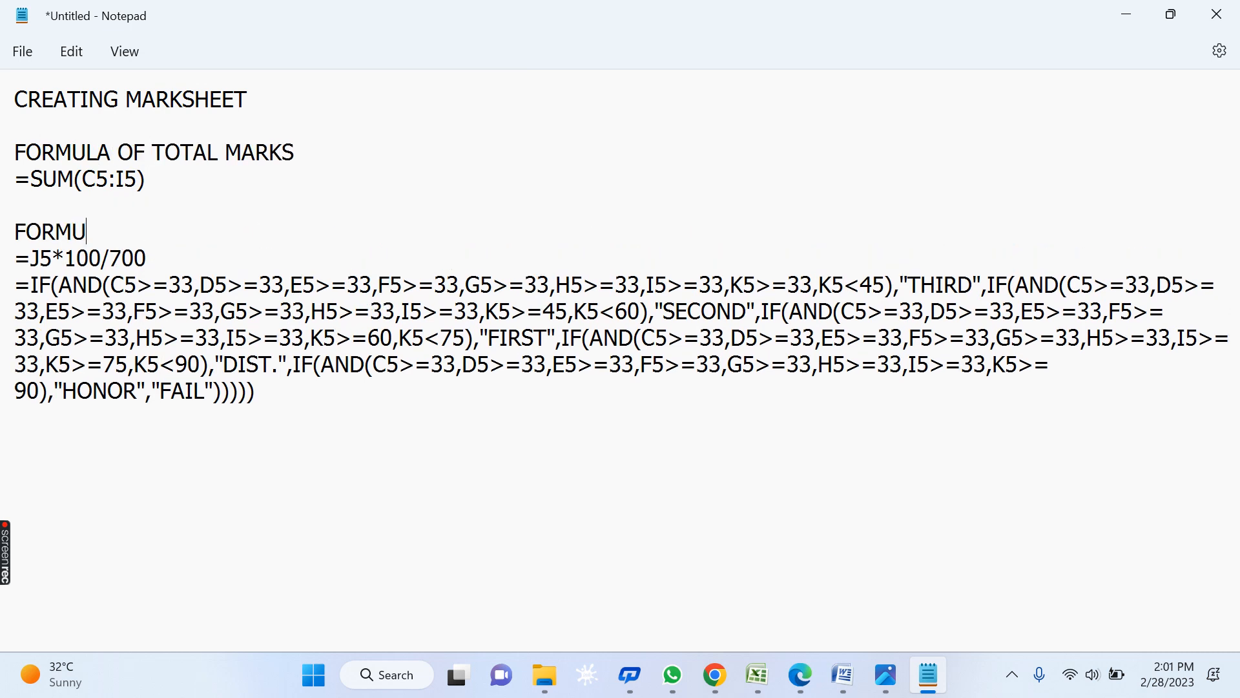
type("LA OF PERCENTAGE")
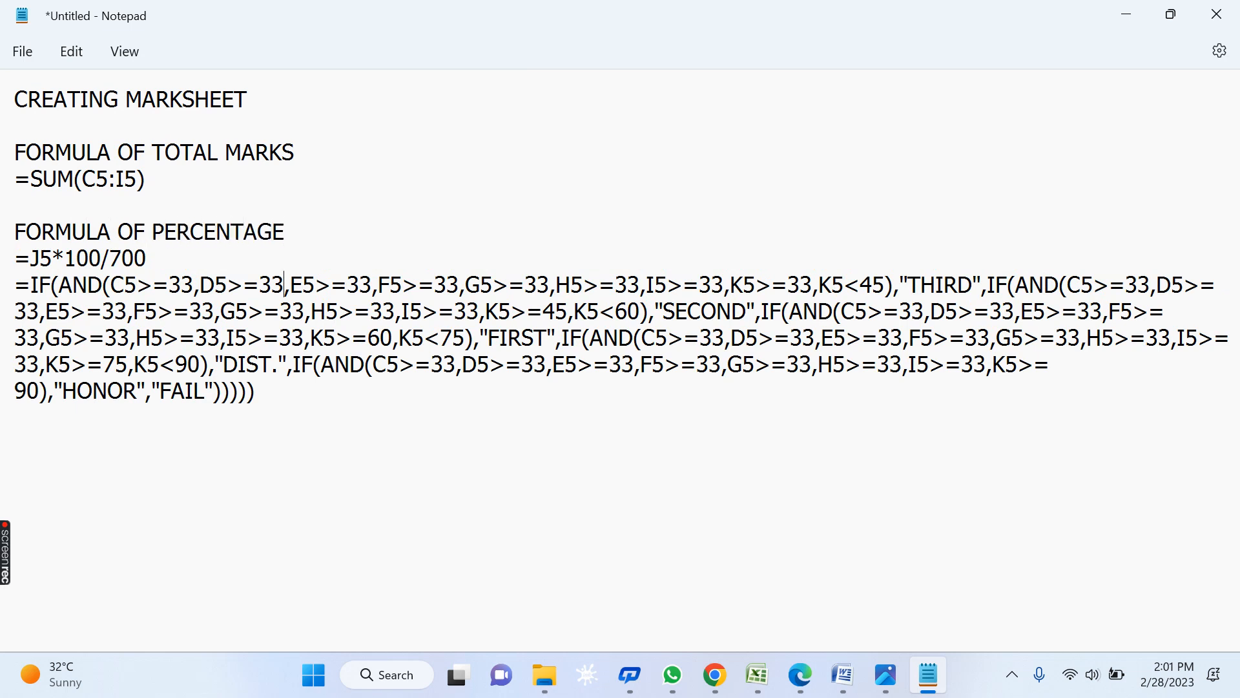
key("Return")
key("Return")
type("FORM")
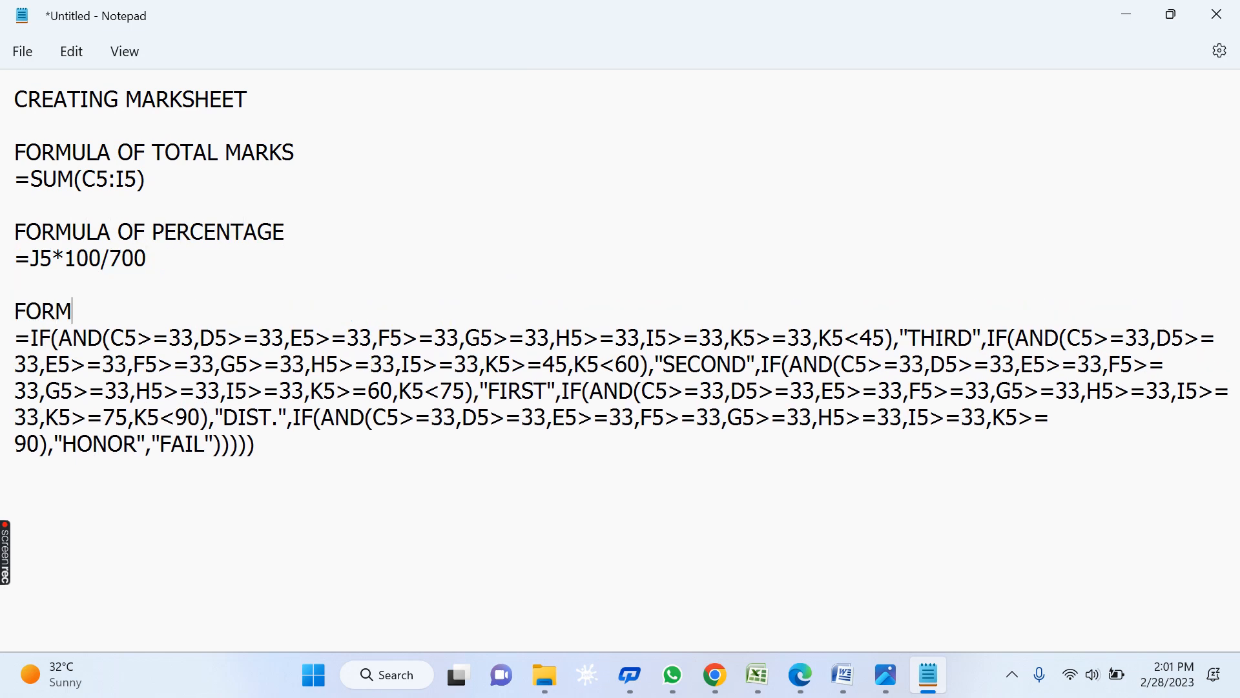
type("ULA OF GRADE3")
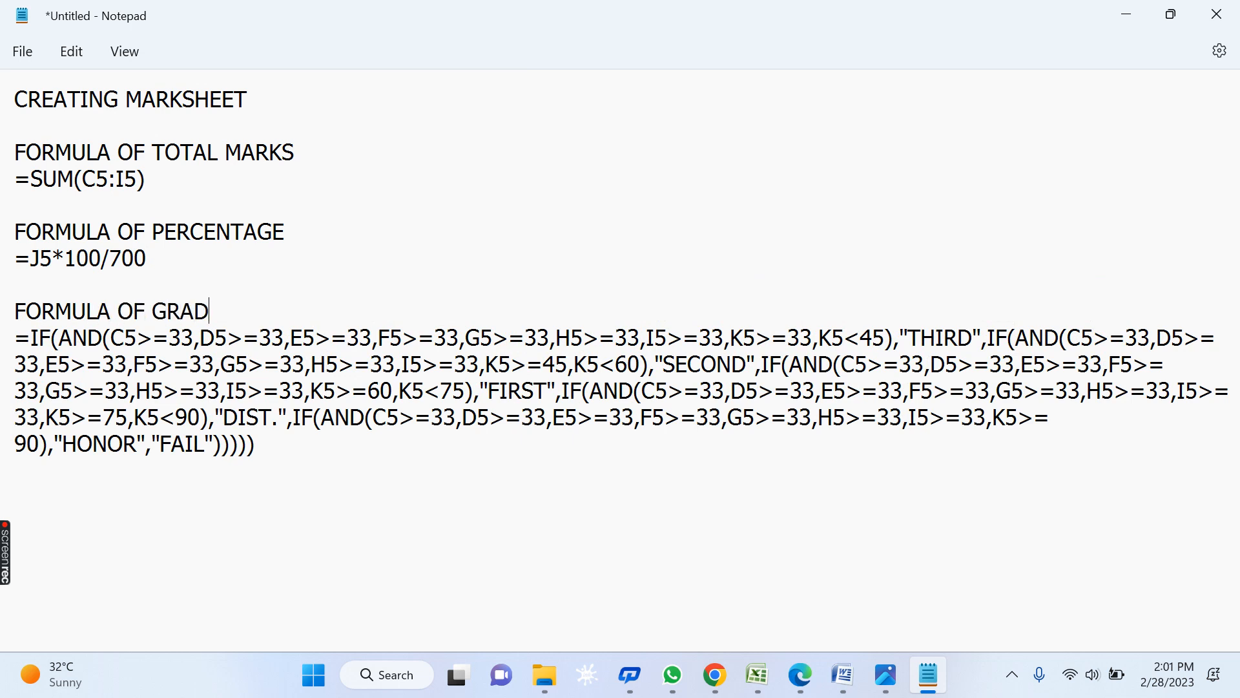
key("BackSpace")
- Break the grade formula after its THIRD, SECOND, FIRST and DIST. clauses
left_click(990, 338)
key("Return")
key("Return")
left_click(992, 391)
key("Return")
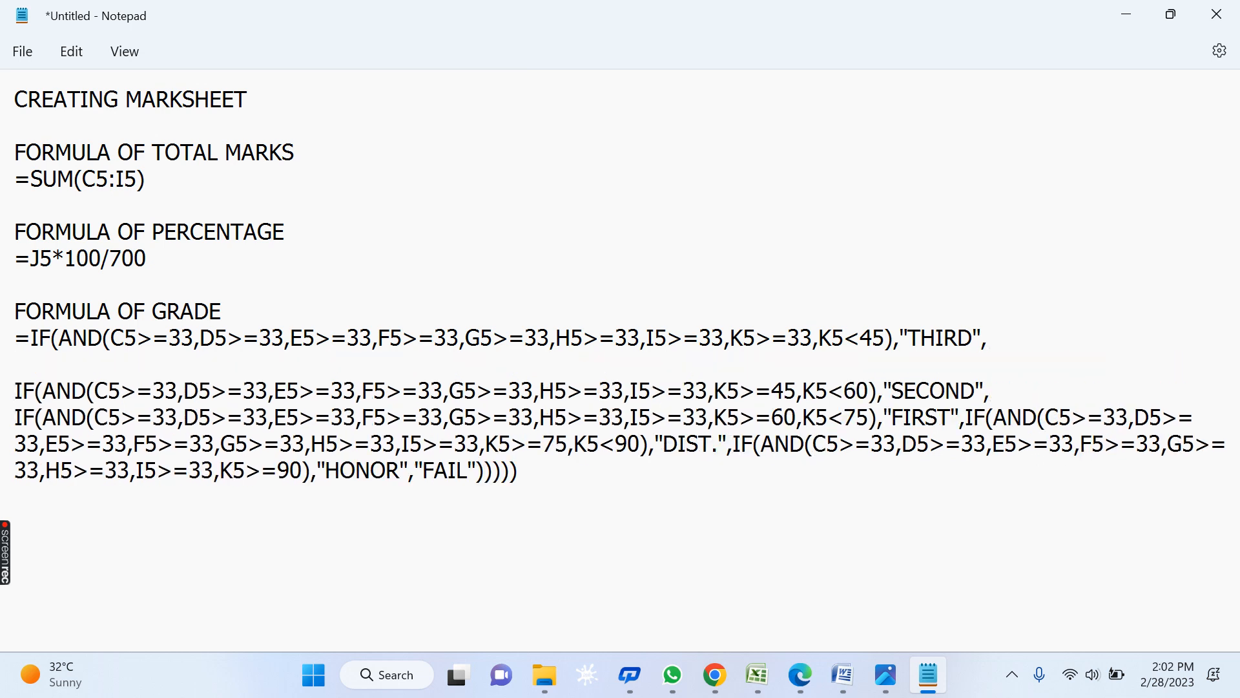
key("Return")
left_click(965, 452)
key("Return")
key("Return")
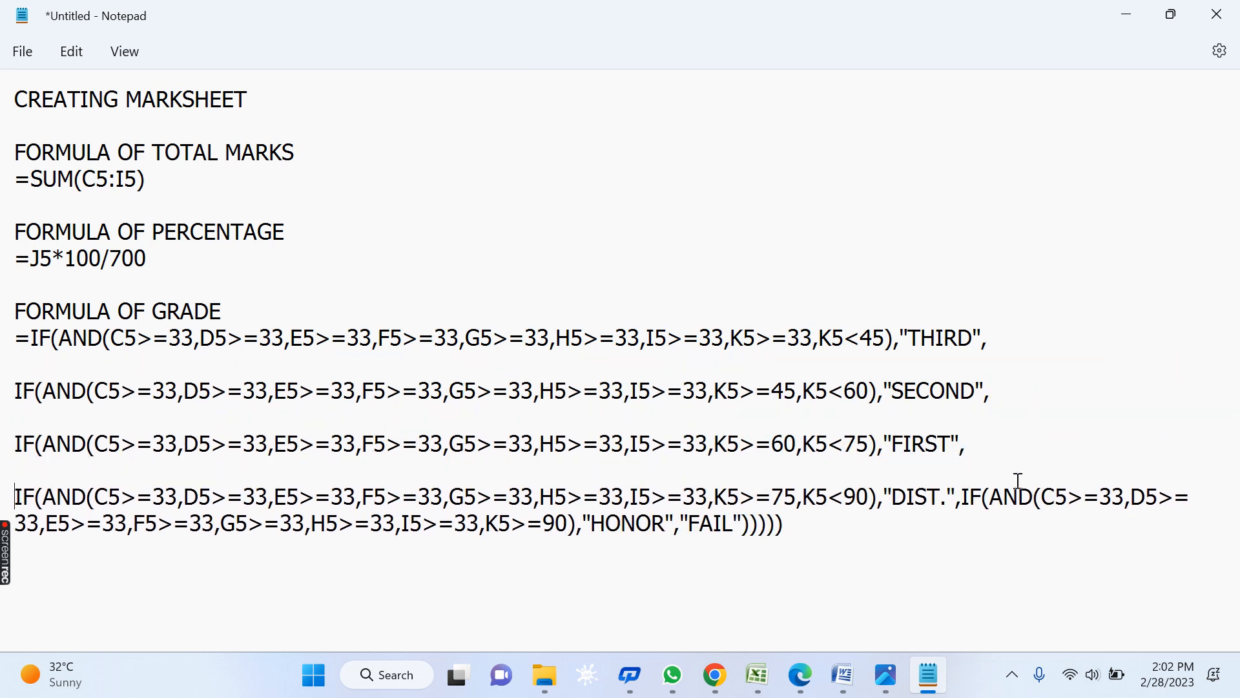
key("Return")
key("Return")
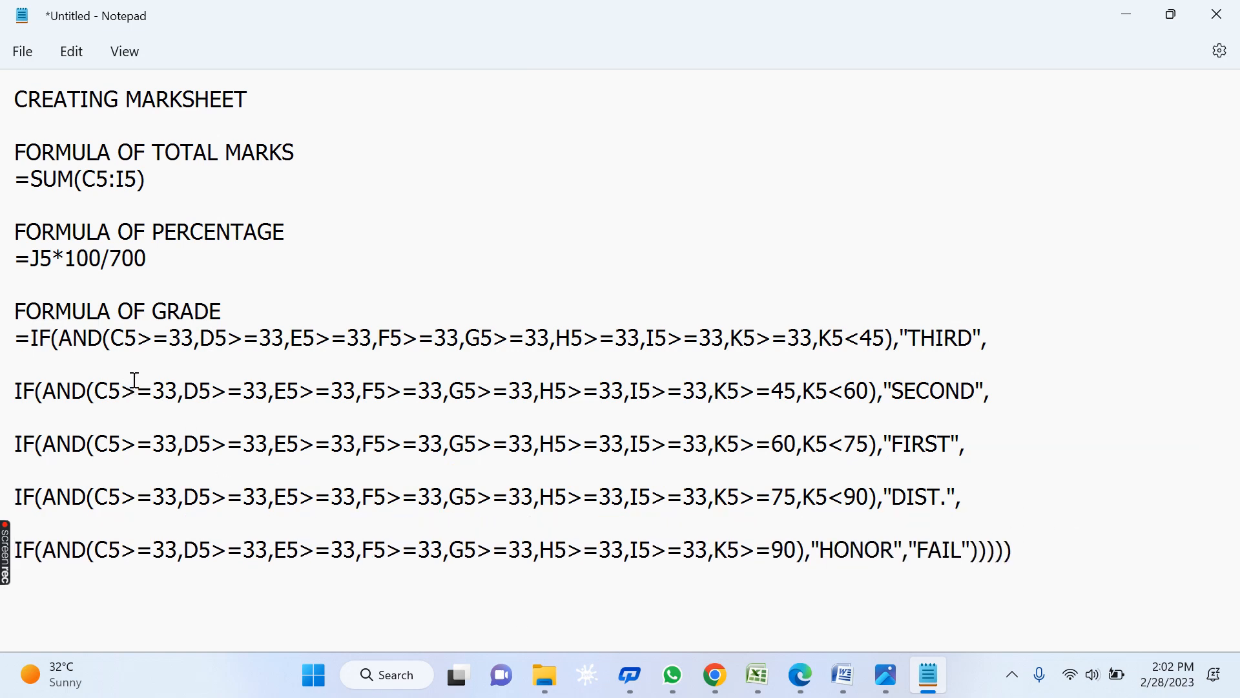
- Put the leading equals sign and the final FAIL clause on their own lines
left_click(31, 338)
key("Return")
key("Return")
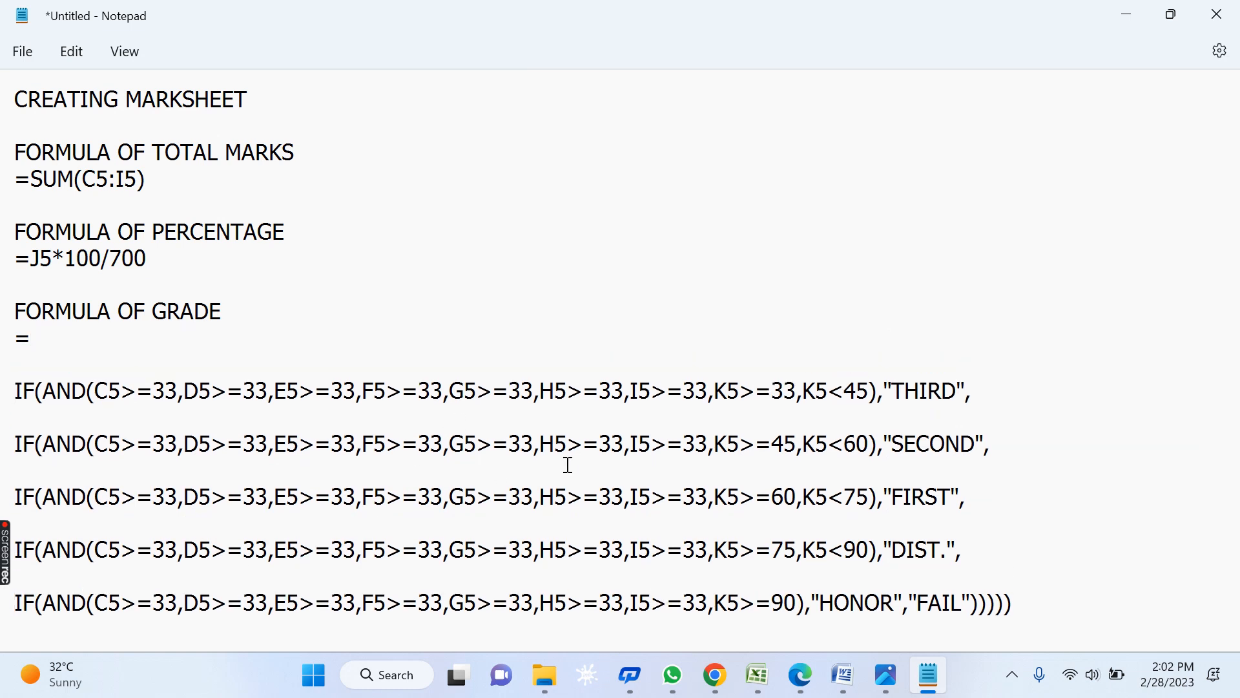
left_click(920, 495)
left_click(910, 606)
key("Return")
key("Return")
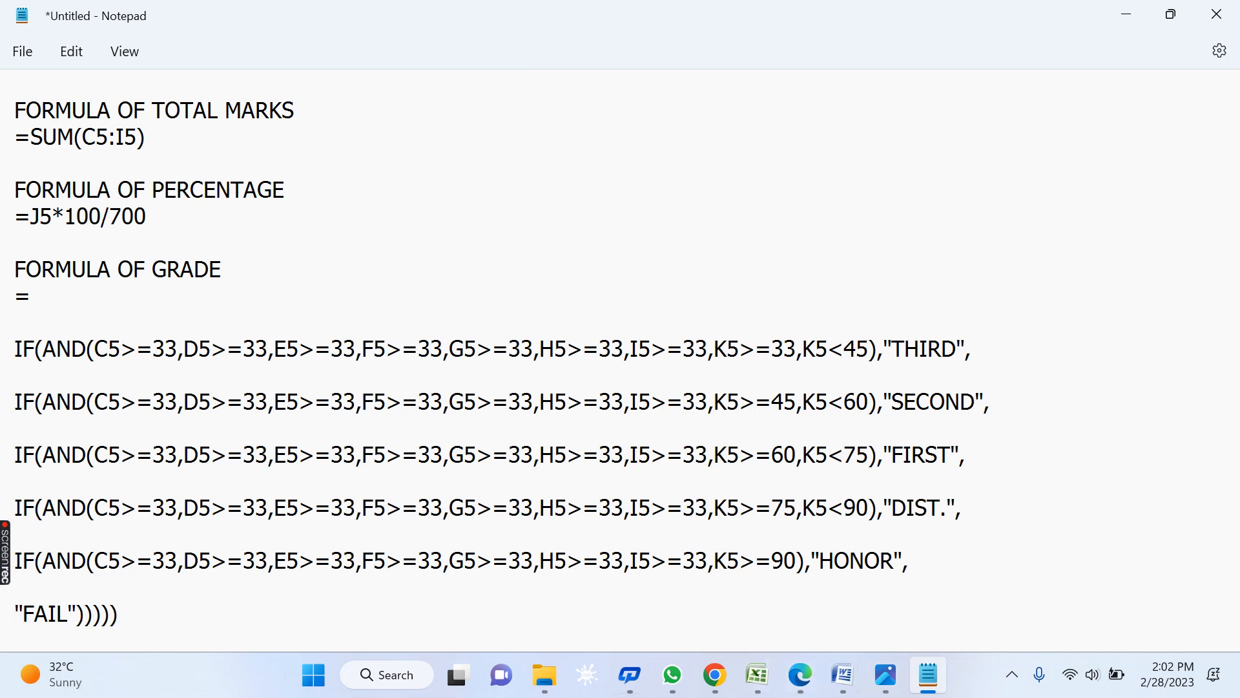
scroll(620, 362, "up", 1)
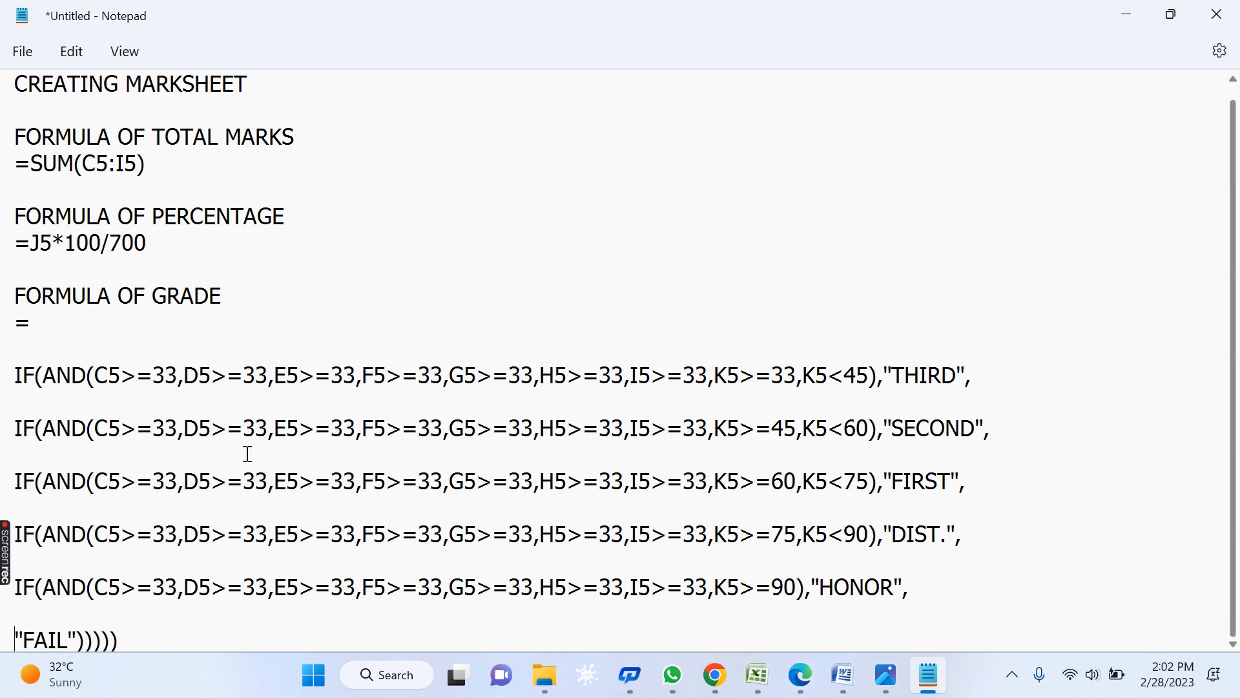
scroll(185, 328, "up", 1)
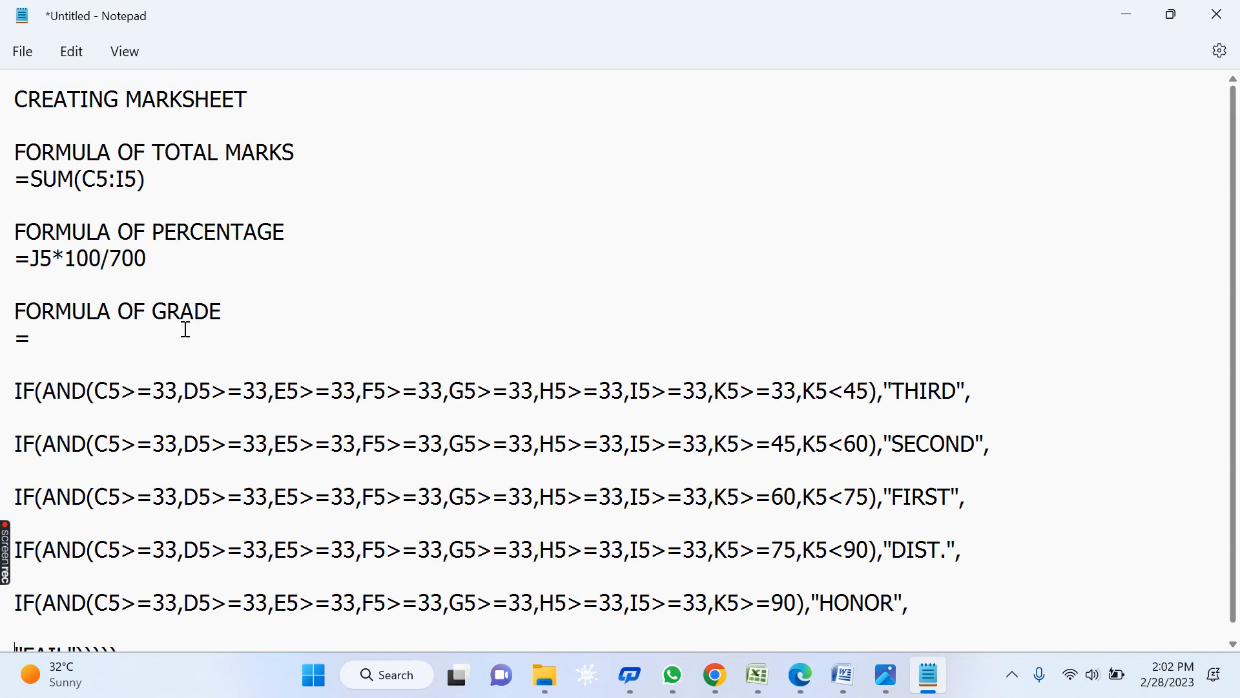
- Give the merged school header block in A1 a blue fill from More Colors
mouse_move(757, 675)
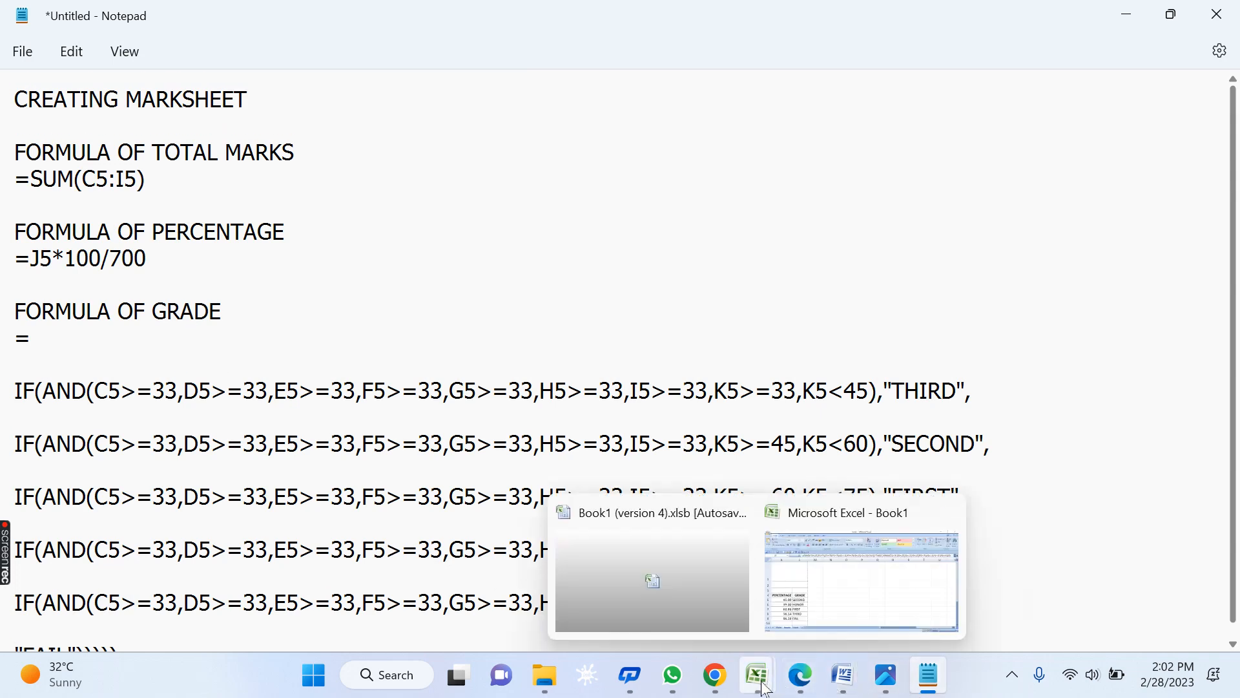
left_click(882, 612)
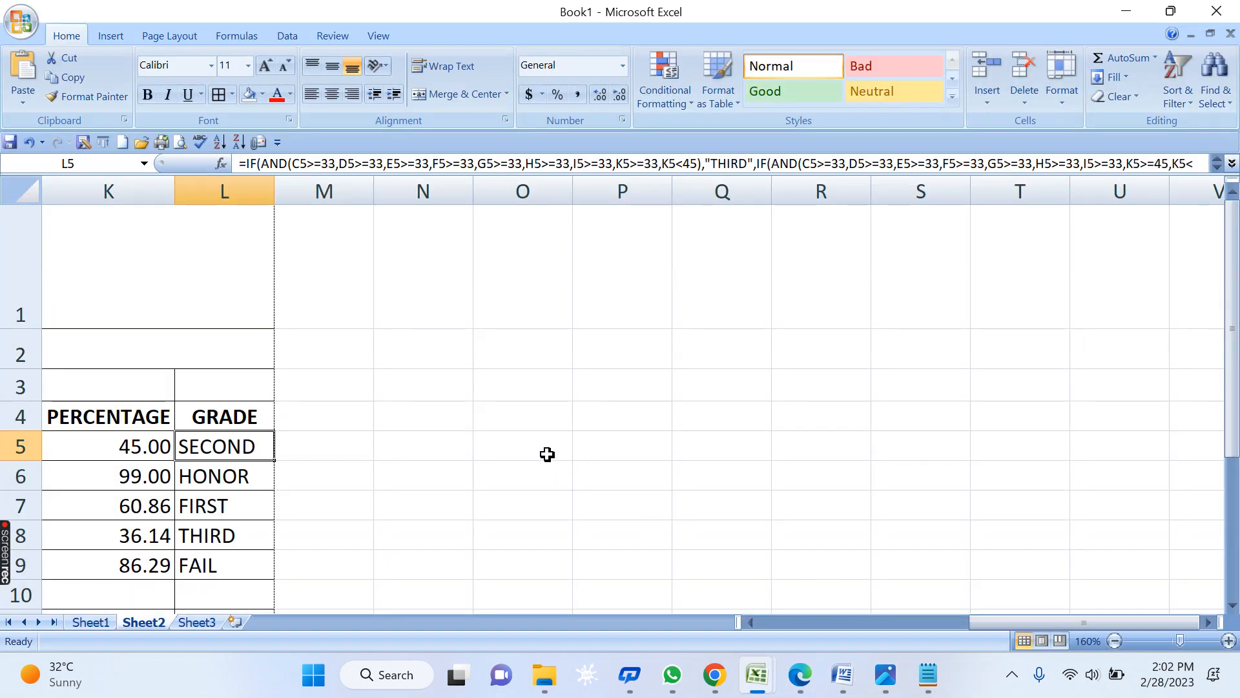
key("Left")
key("Home")
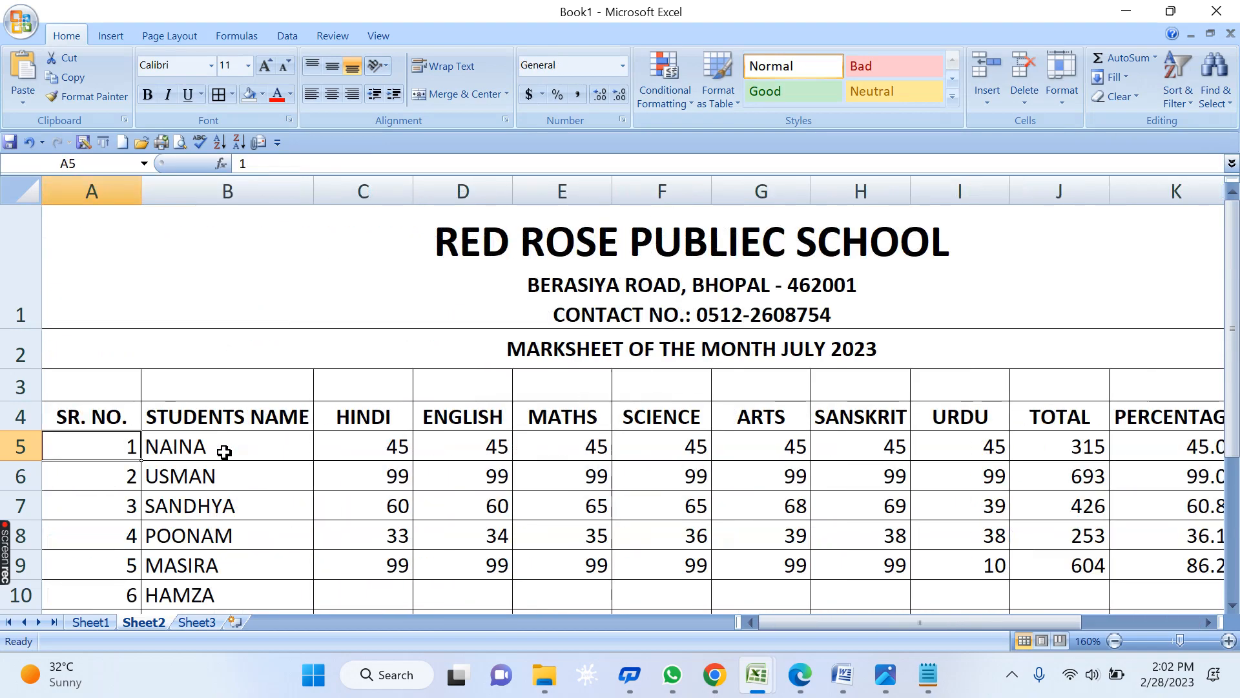
scroll(725, 373, "down", 3)
left_click(568, 265)
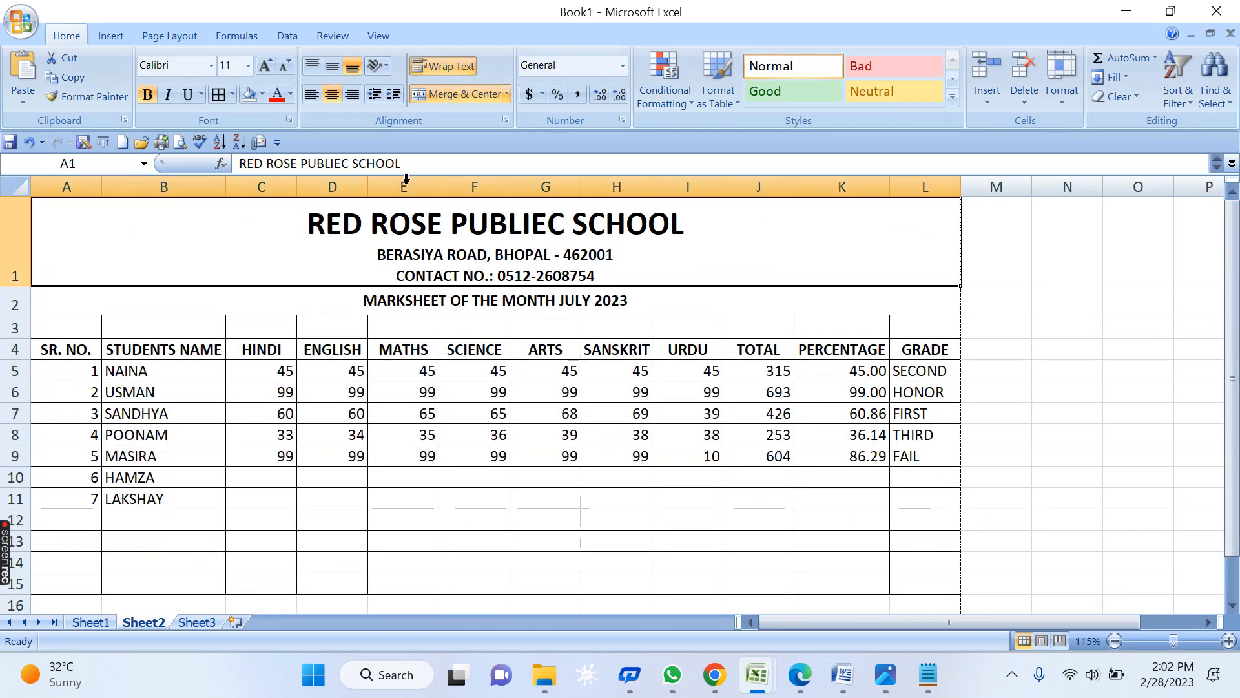
left_click(290, 95)
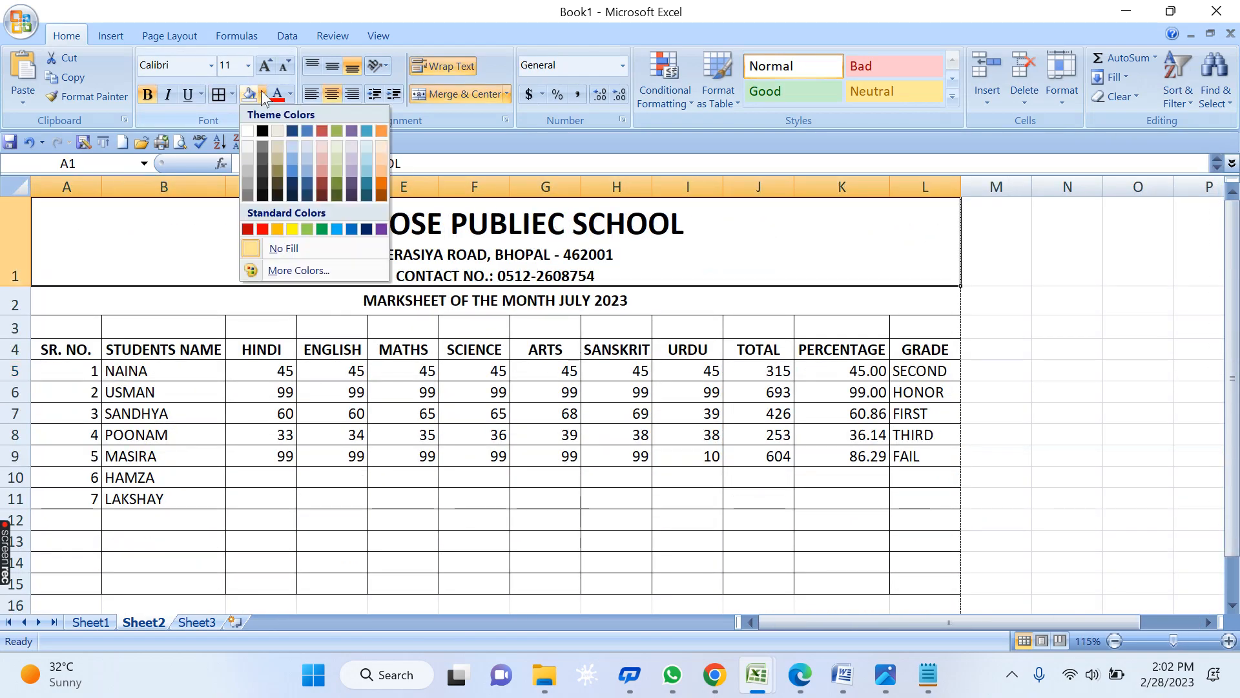
left_click(316, 270)
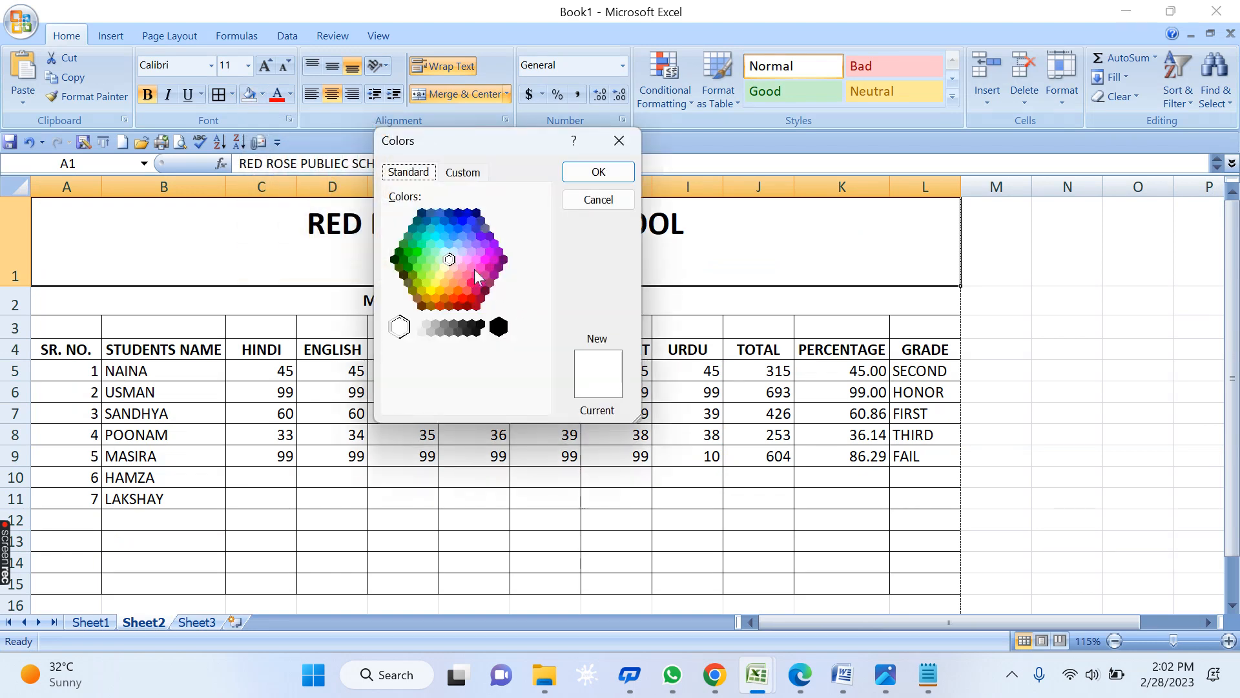
left_click(469, 224)
left_click(598, 172)
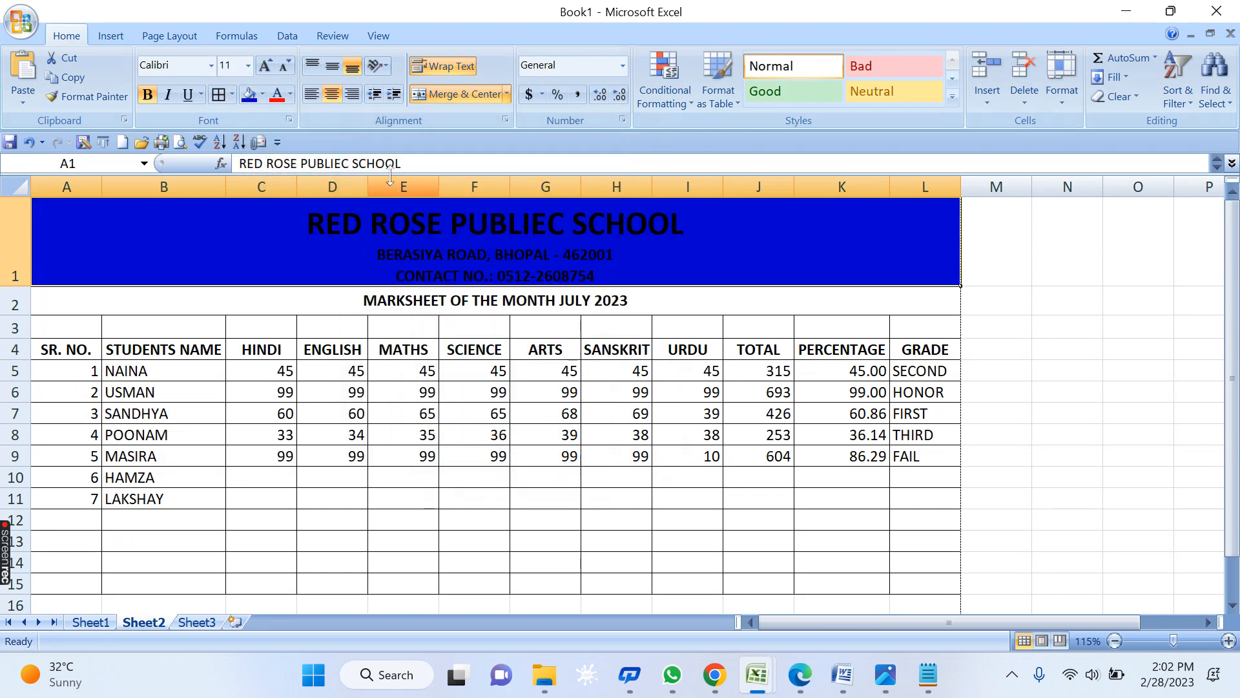
- Make the school header text white
left_click(290, 94)
left_click(290, 168)
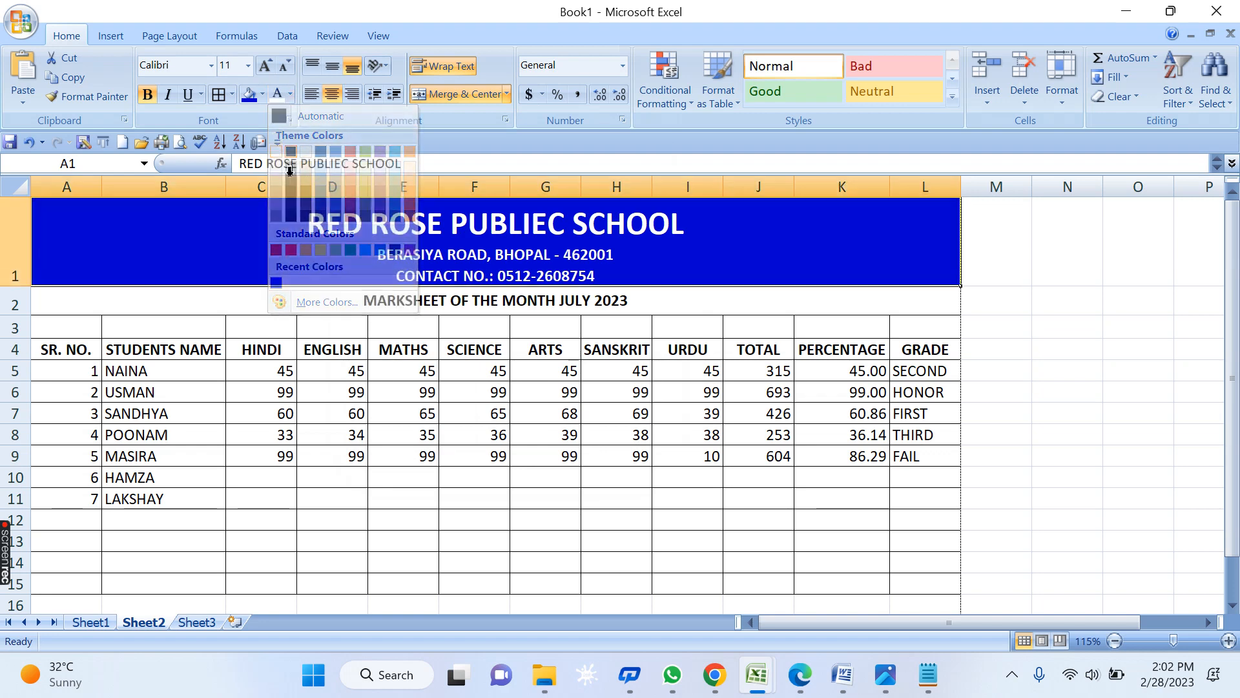
left_click(447, 368)
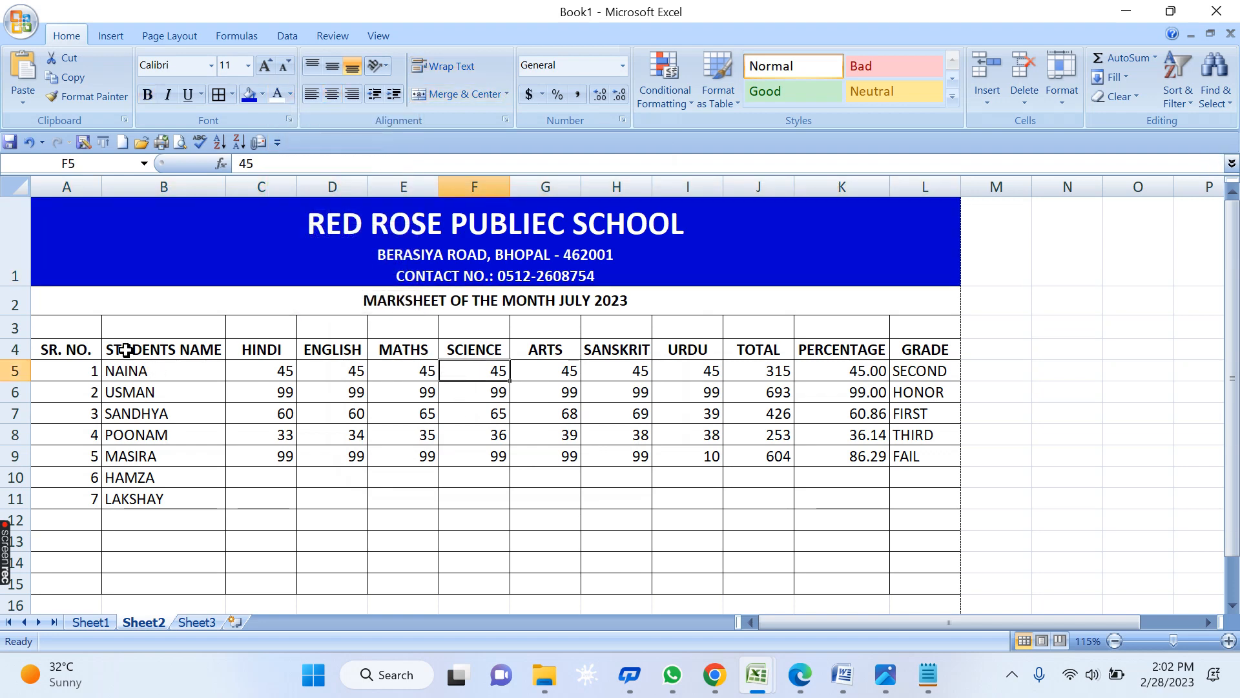